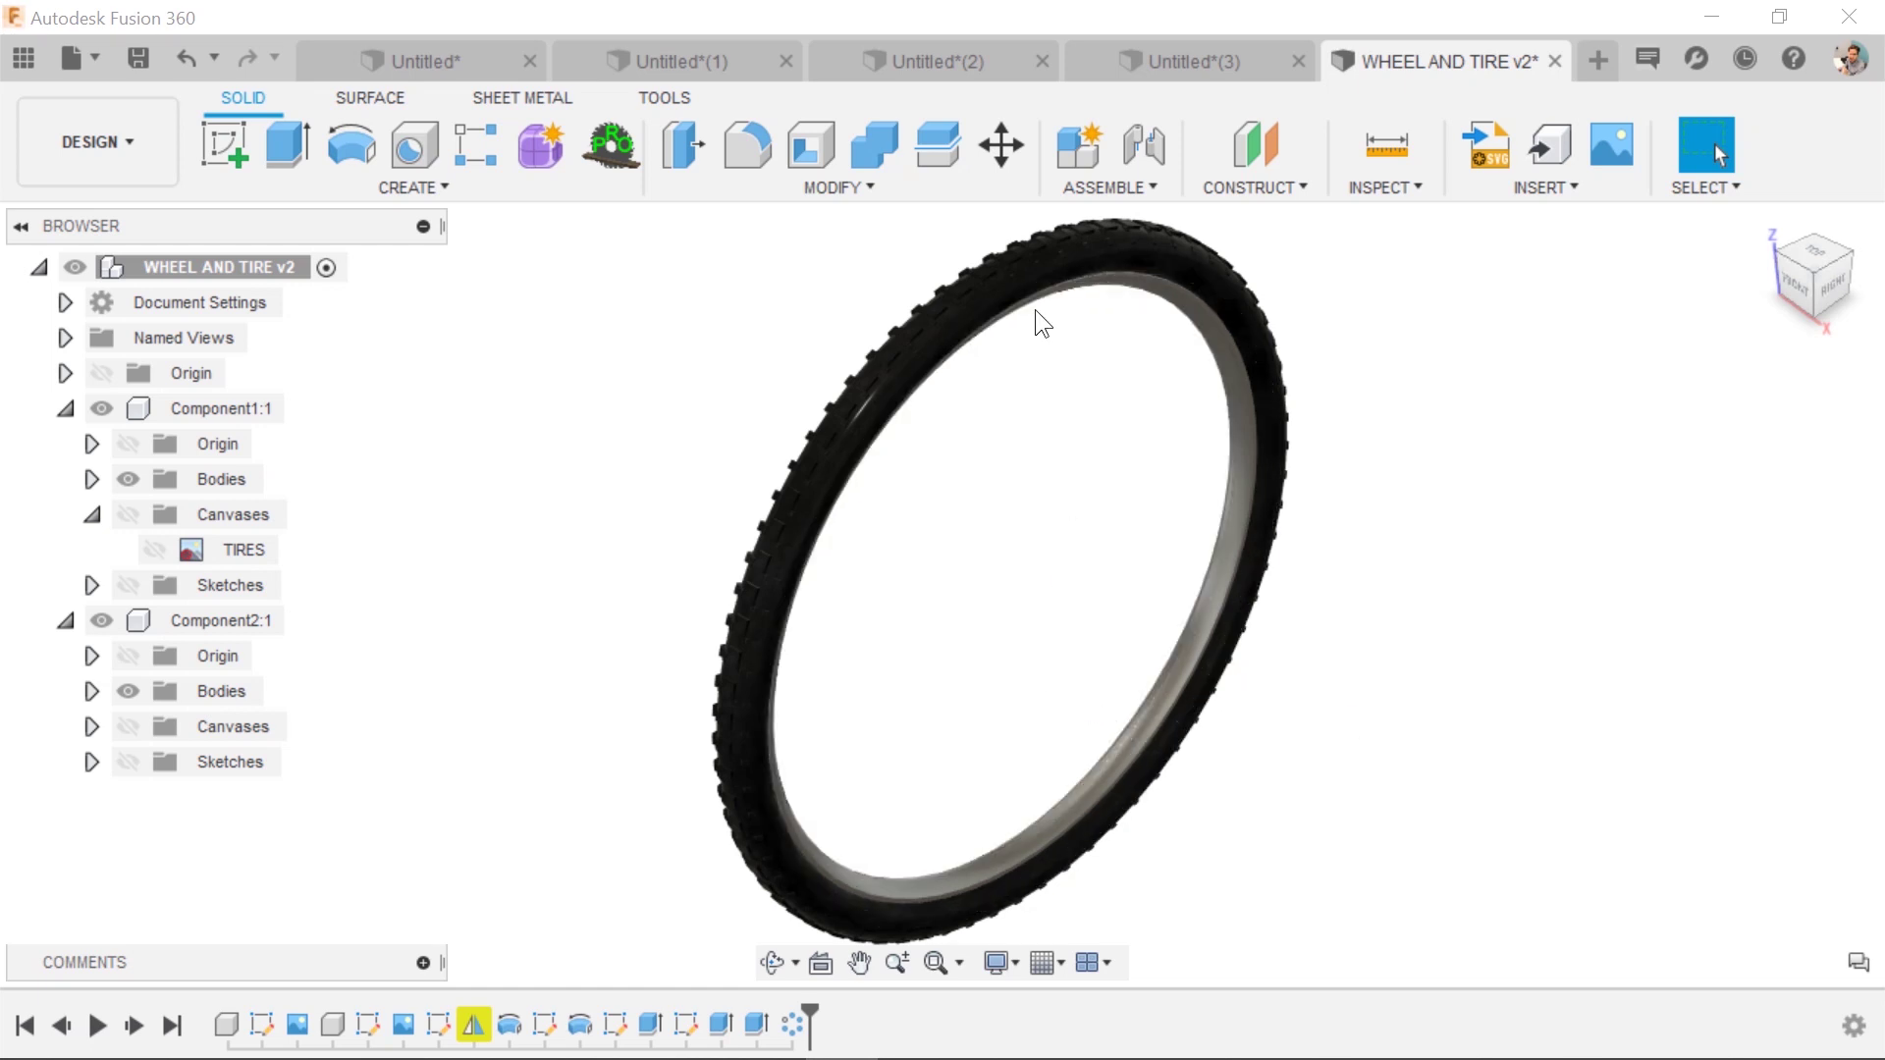
Orbit and pan around the WHEEL AND TIRE v2 model and show the TIRES reference canvas.
scroll(1016, 237, up, 5)
shift+middle_drag(1261, 567, 1437, 592)
shift+middle_drag(1103, 657, 1222, 638)
middle_drag(963, 559, 1147, 586)
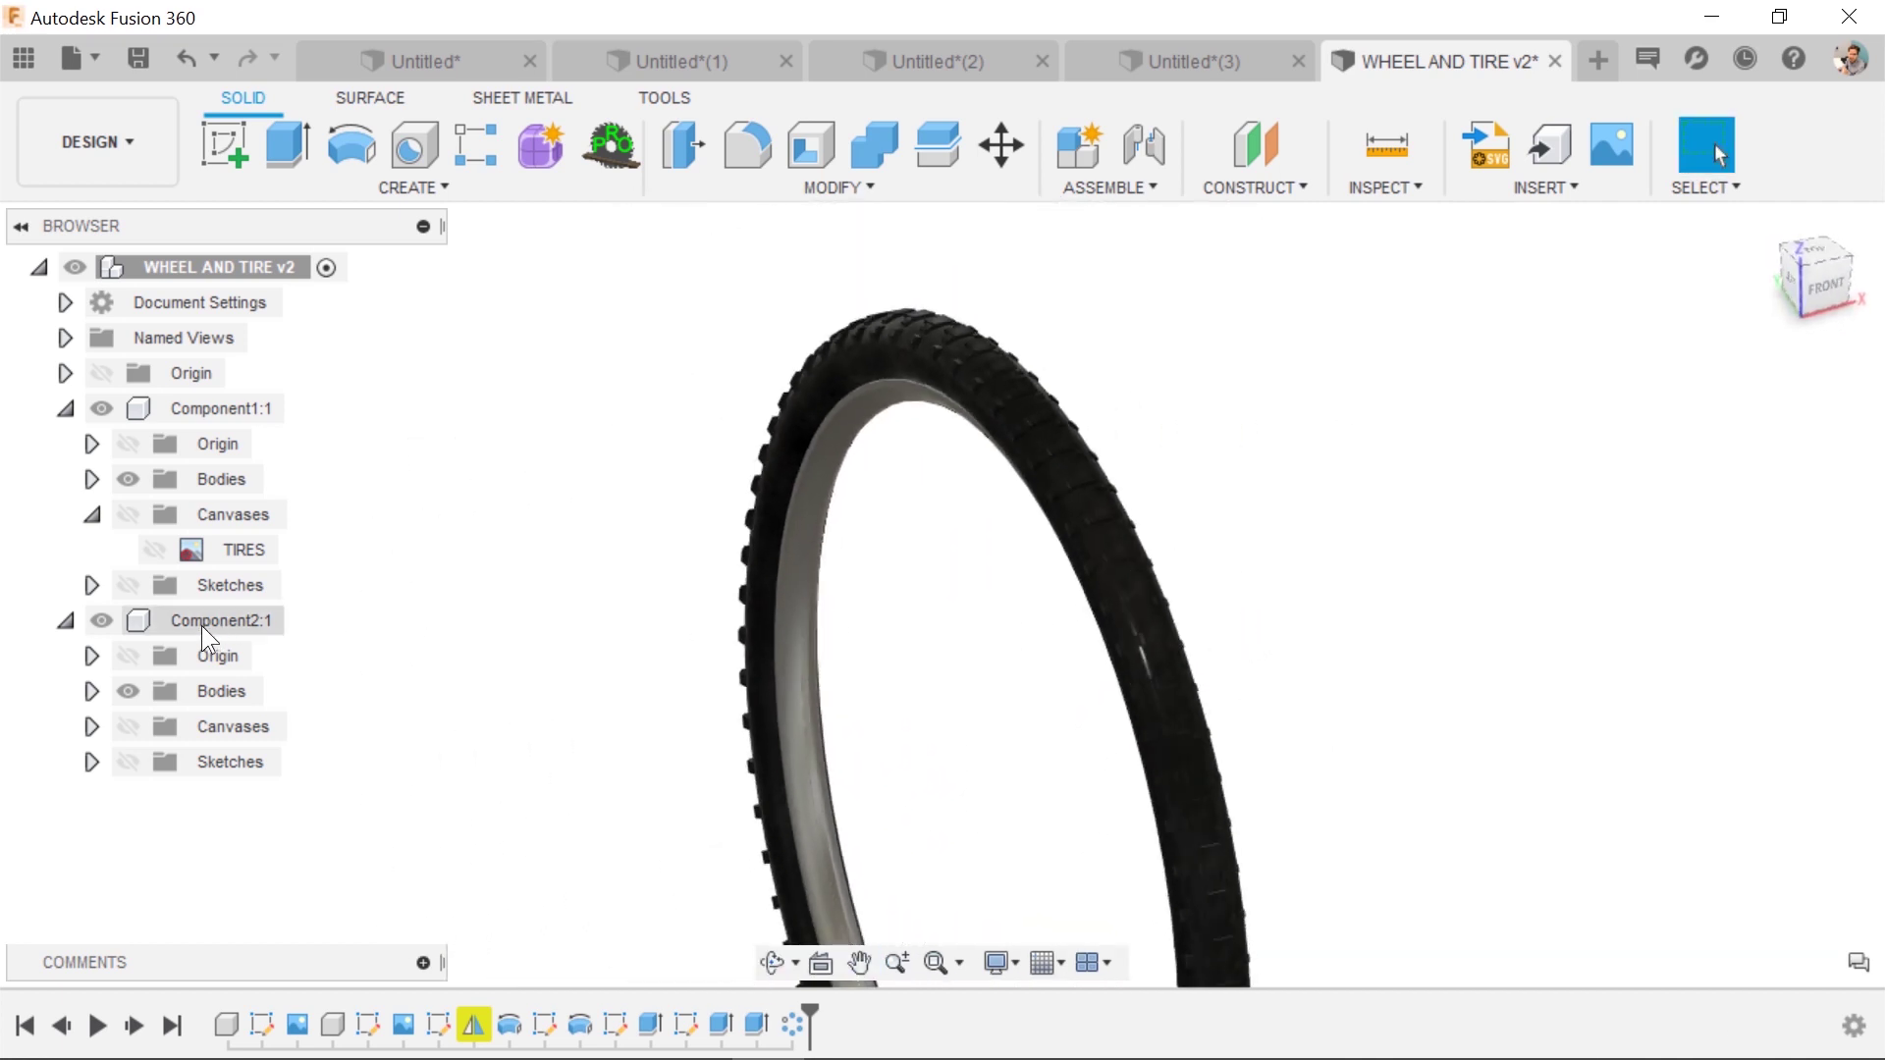
click(154, 549)
shift+middle_drag(1028, 585, 1263, 411)
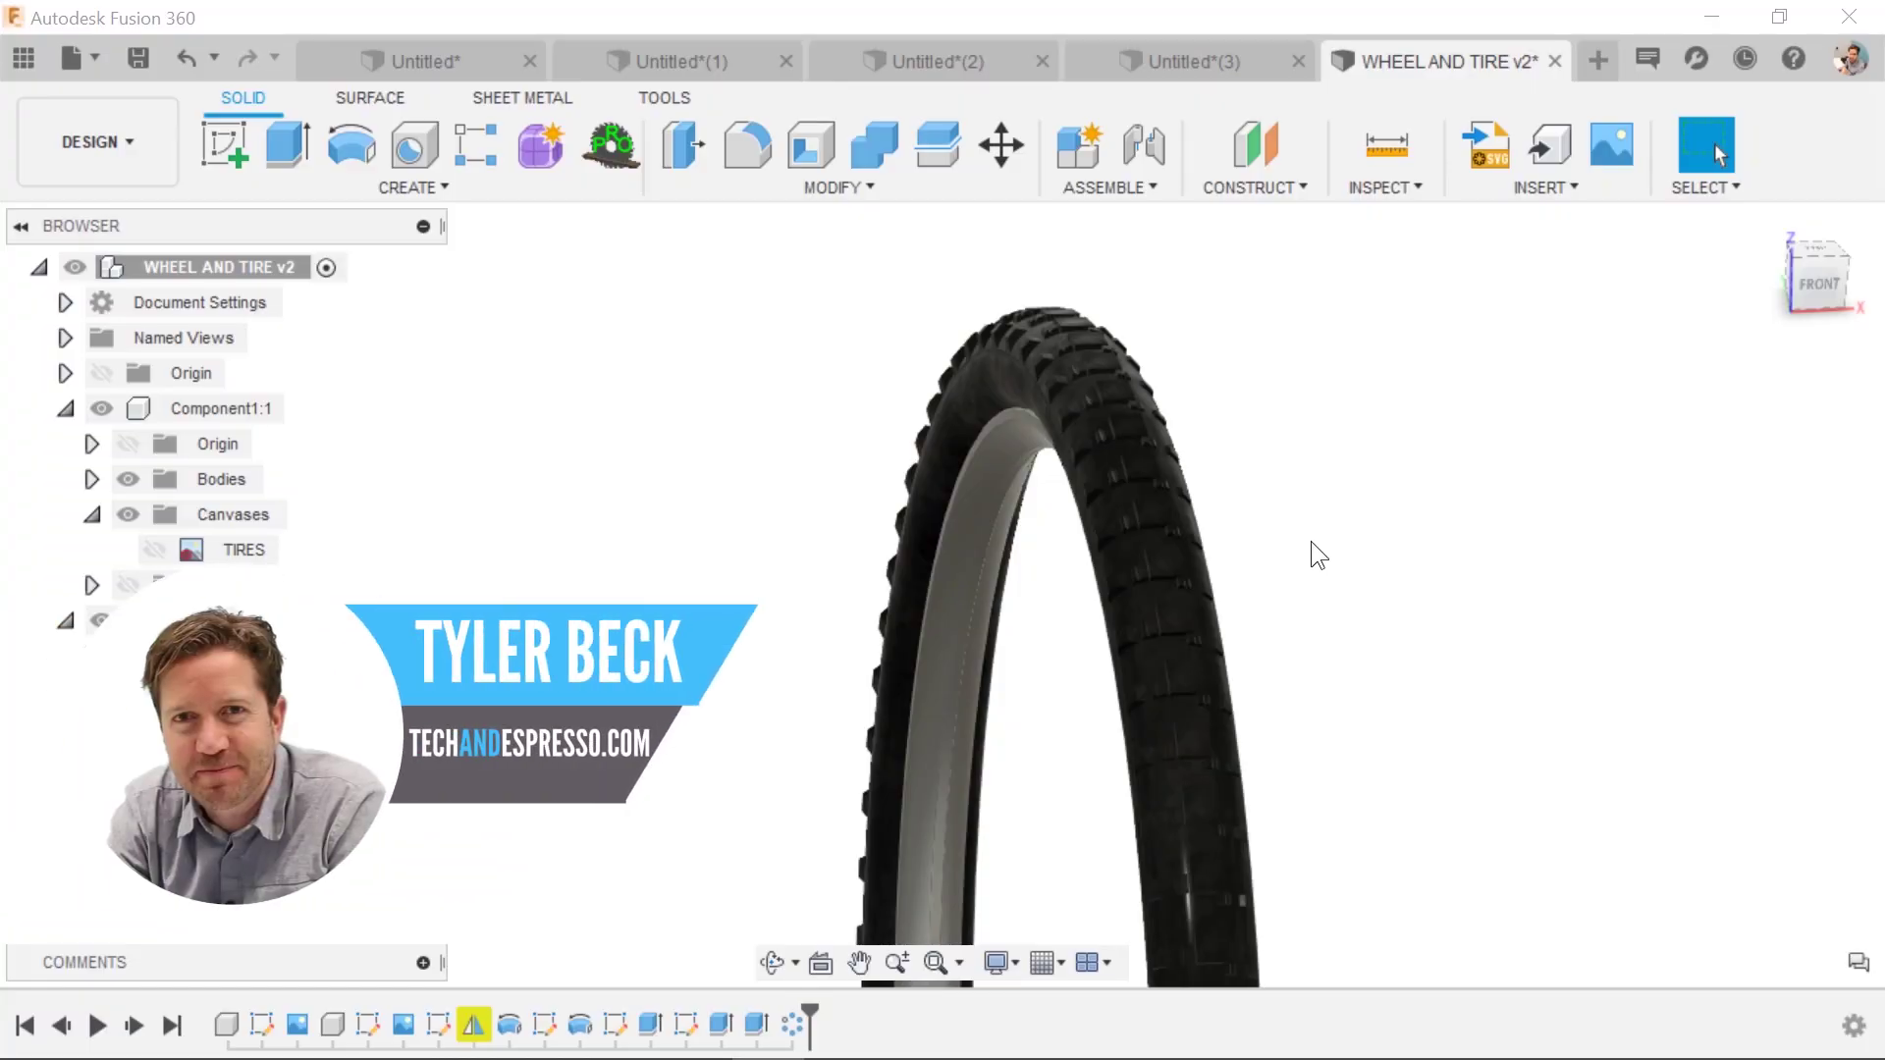
shift+middle_drag(1311, 540, 1355, 560)
shift+middle_drag(746, 532, 942, 458)
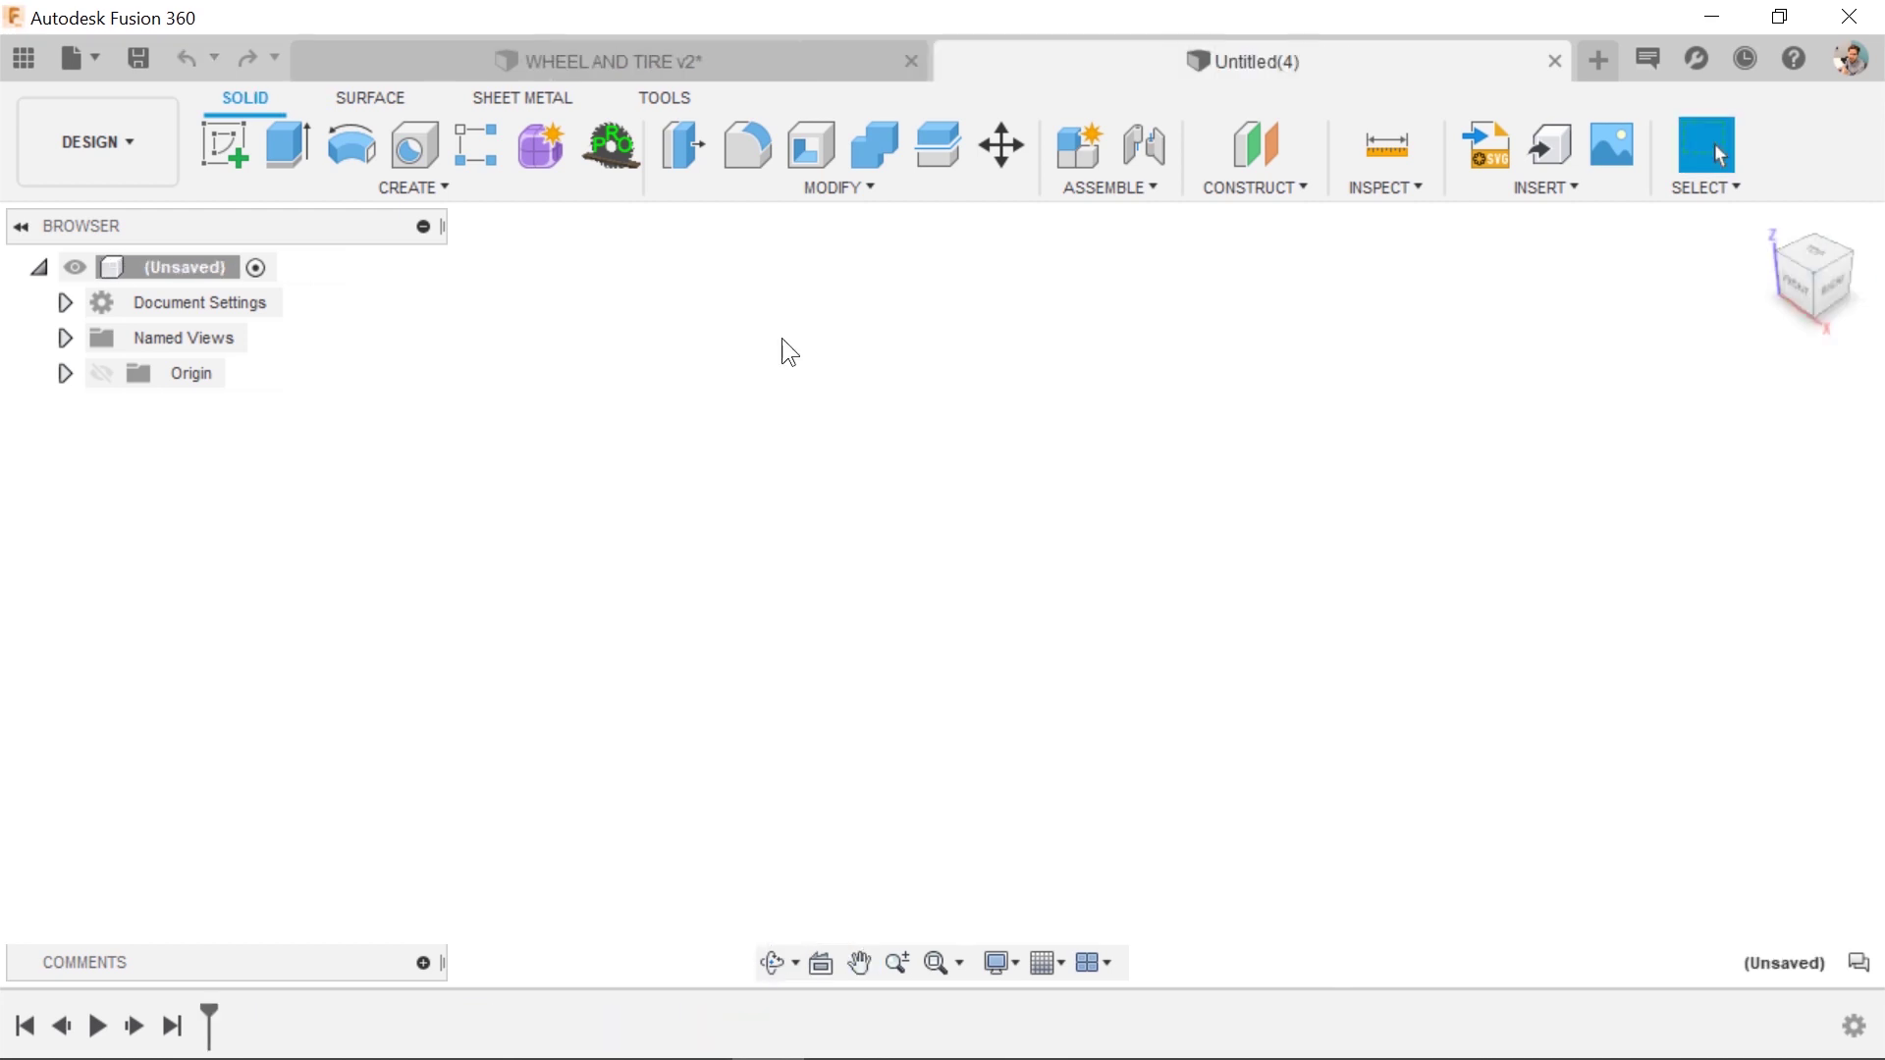
Create a new component under the design root named RIM.
right_click(208, 269)
click(247, 292)
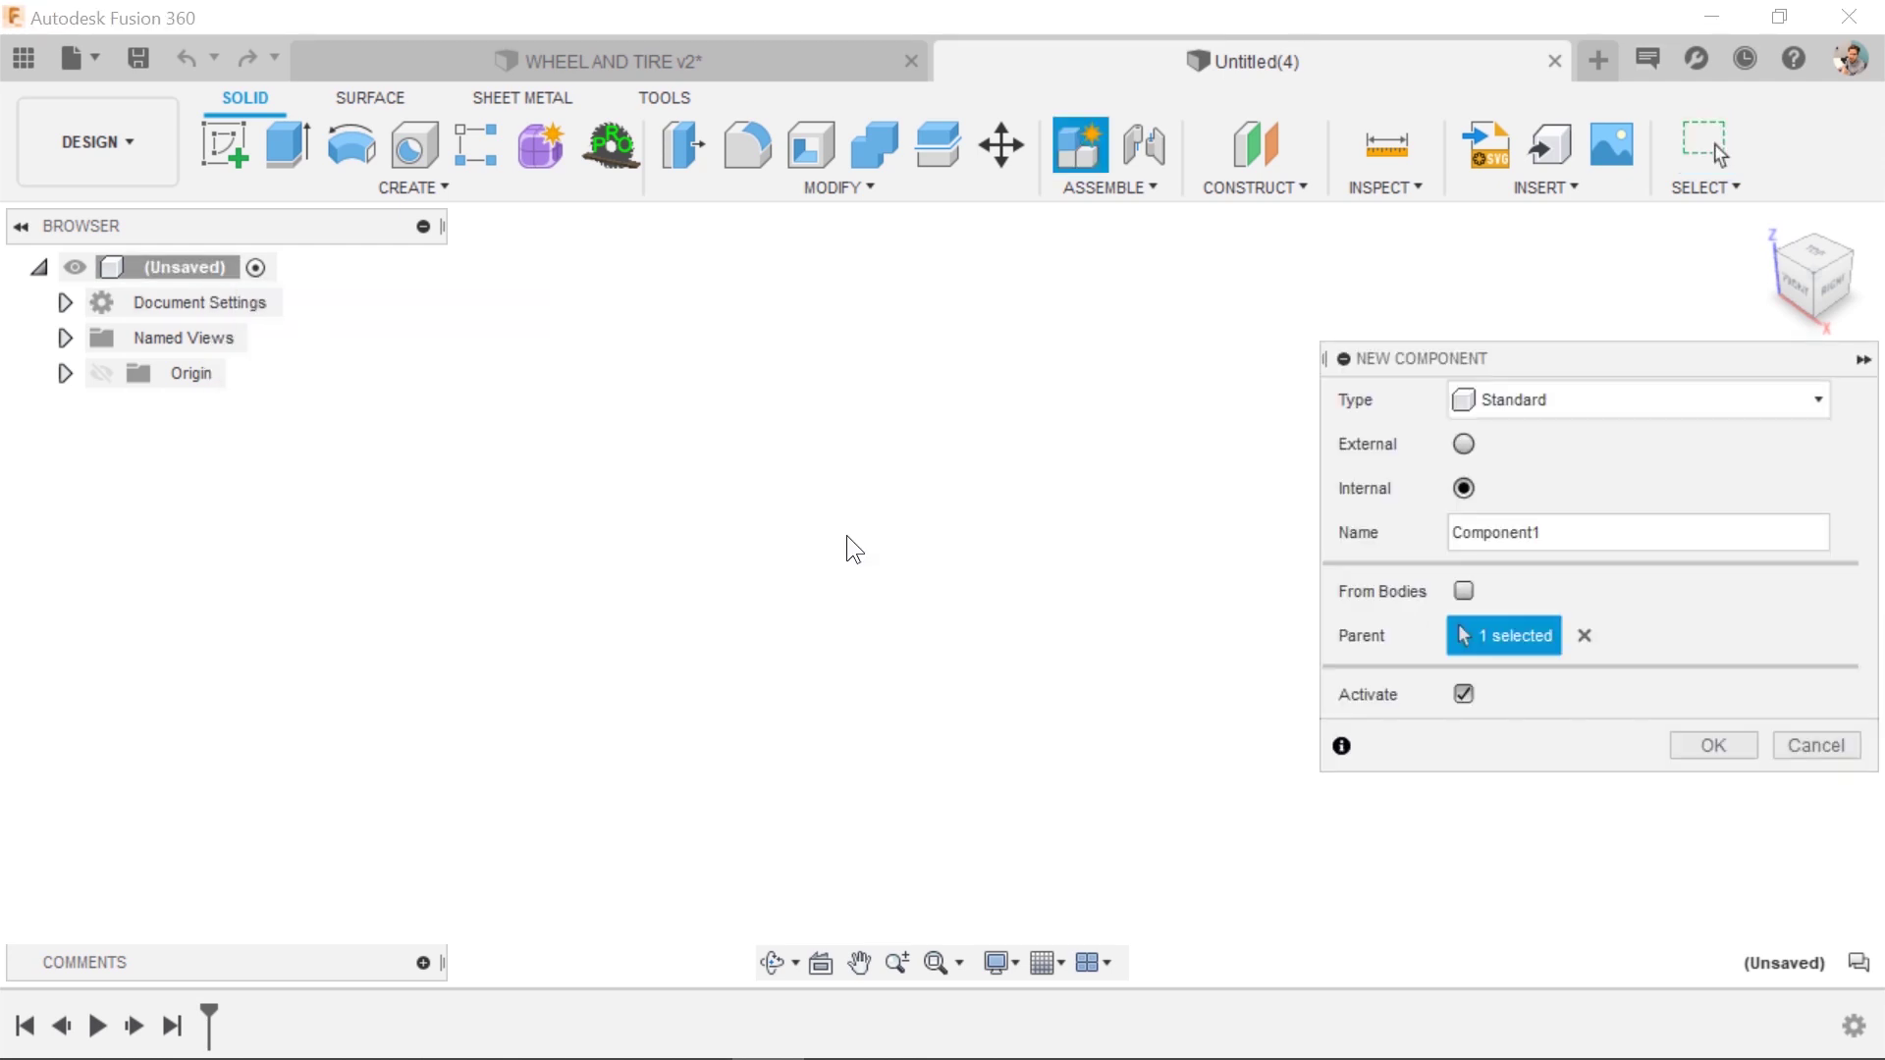
click(1571, 528)
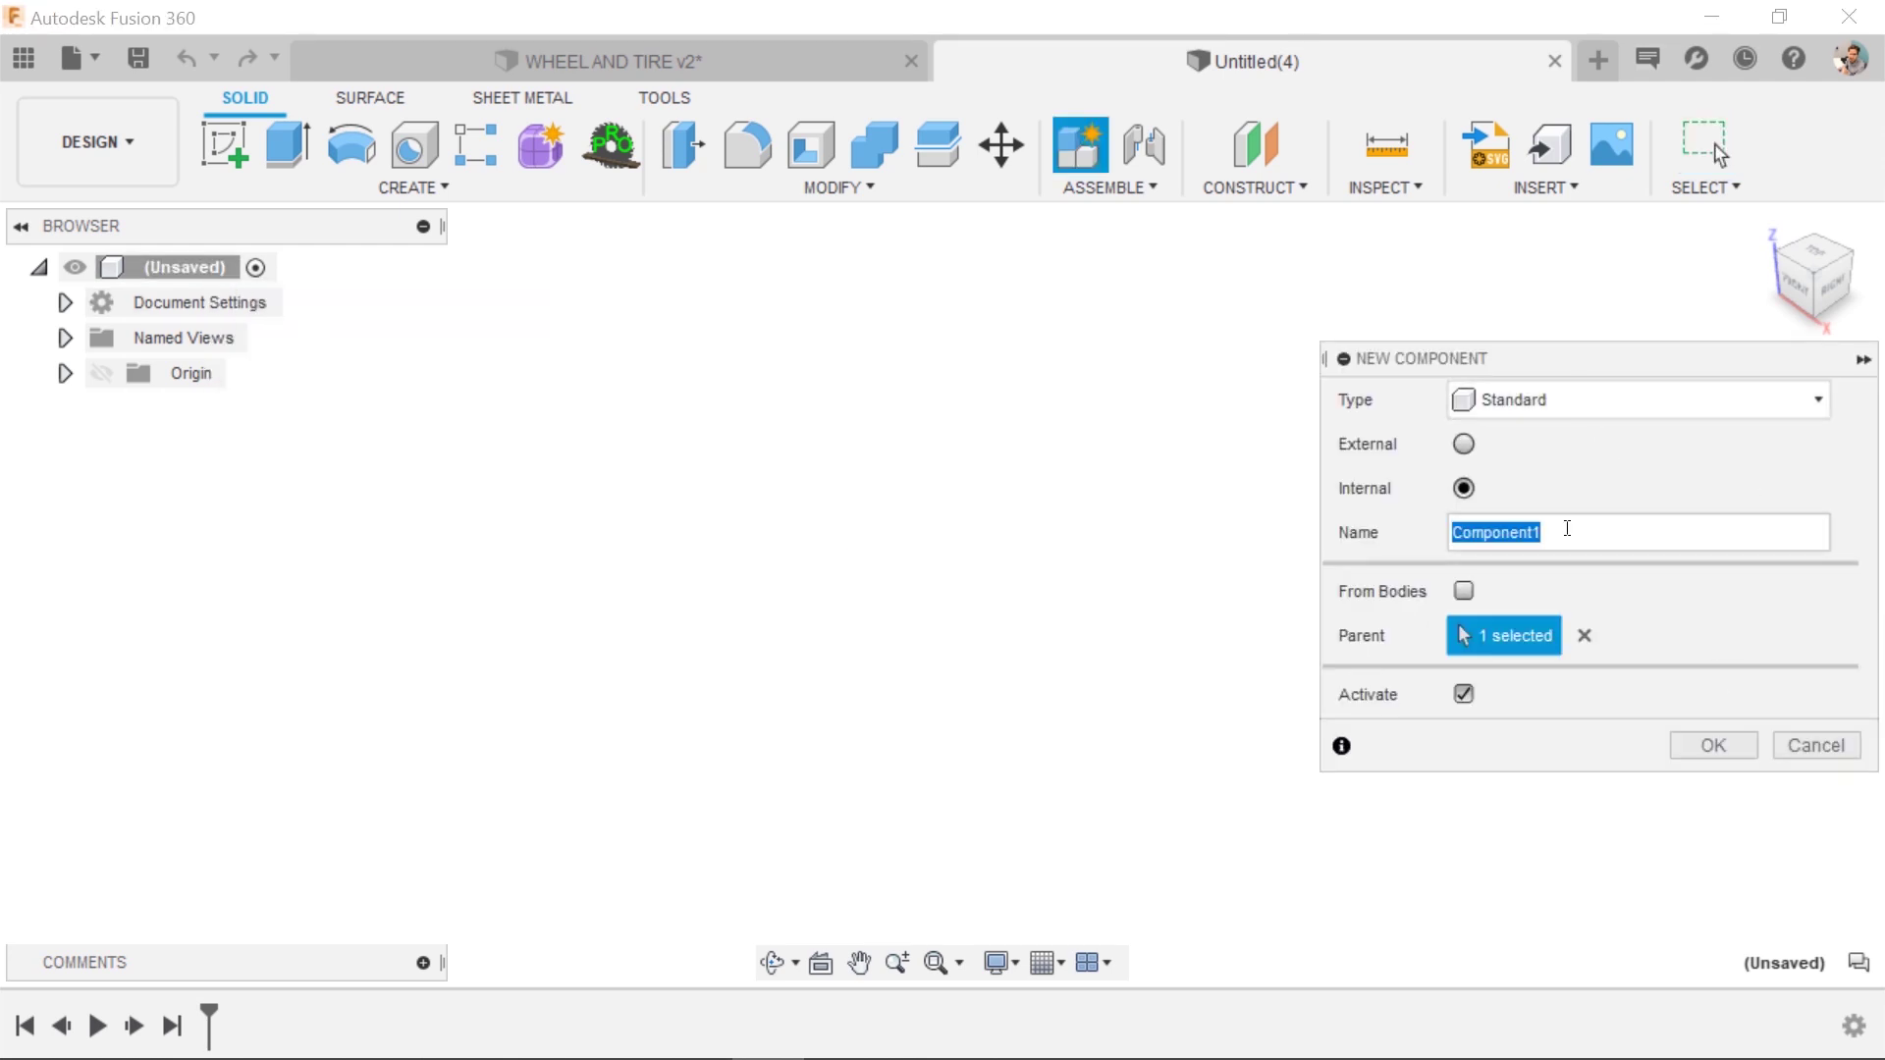
text(wh)
key(BackSpace)
key(BackSpace)
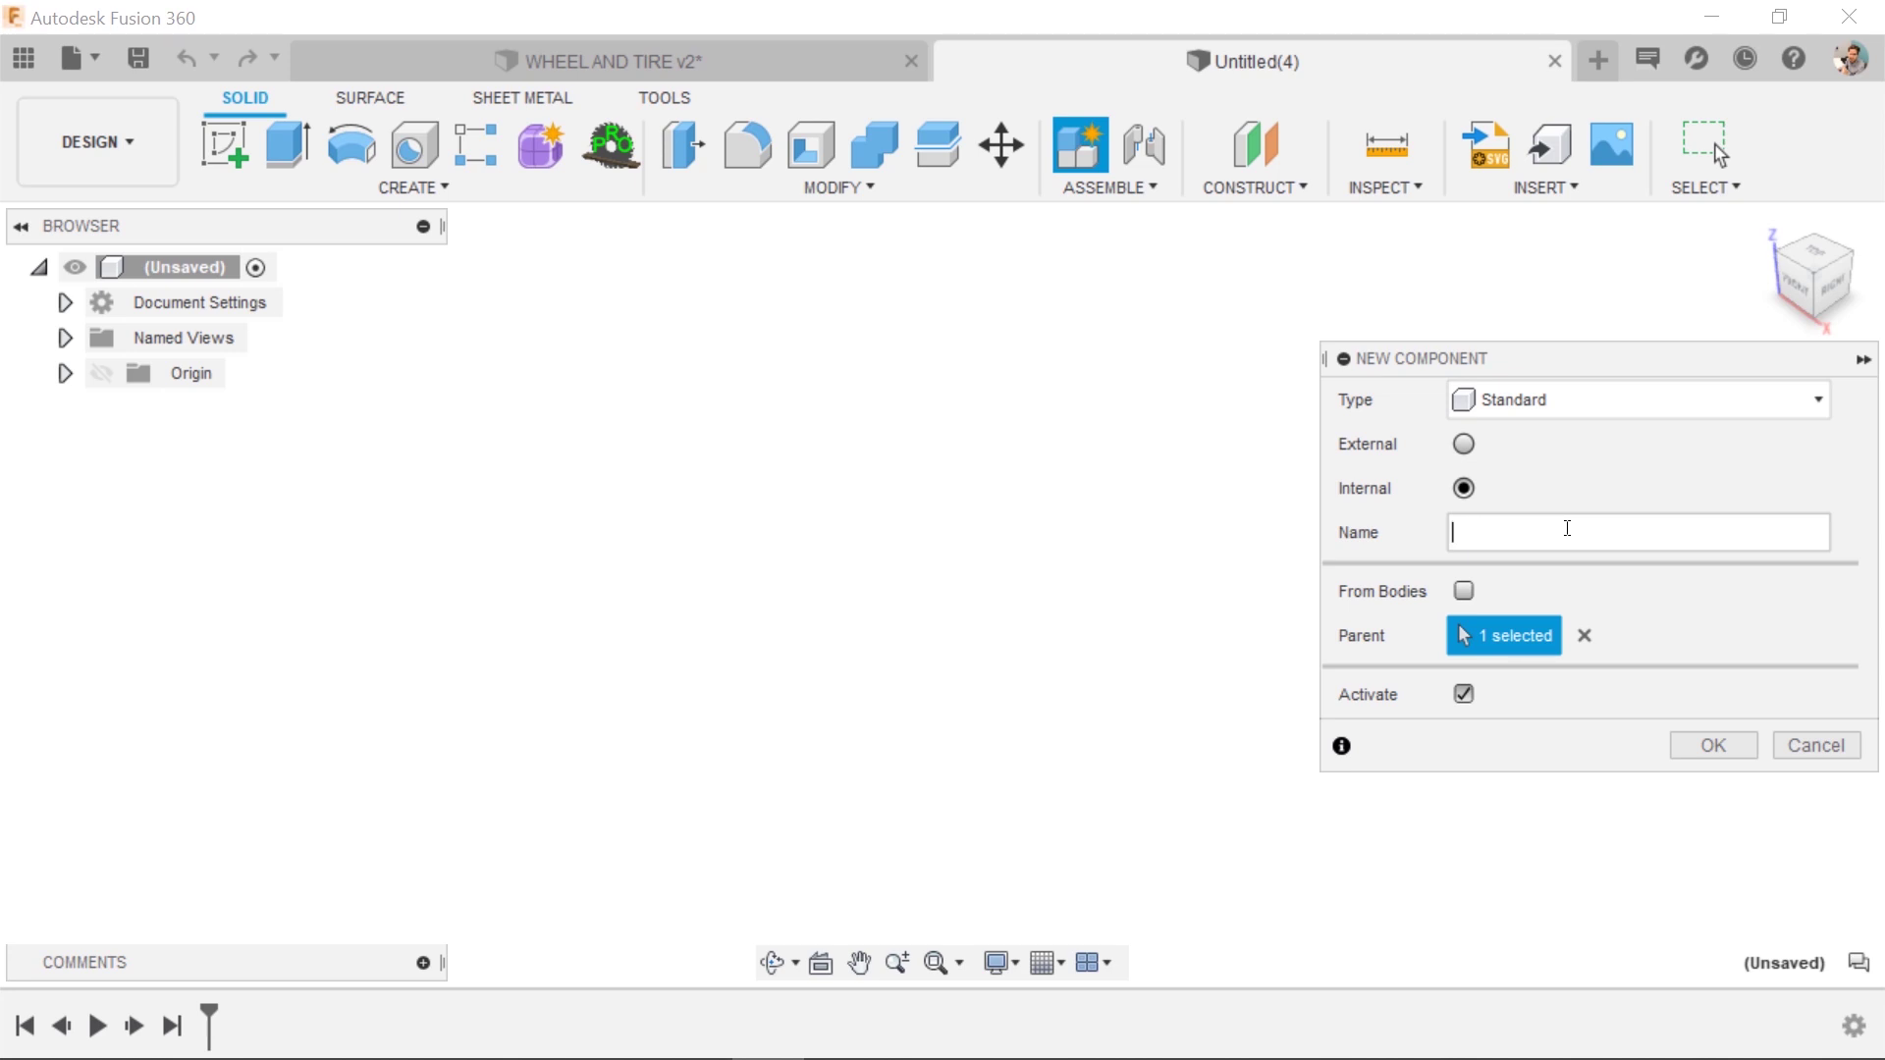
text(RIM)
click(1706, 743)
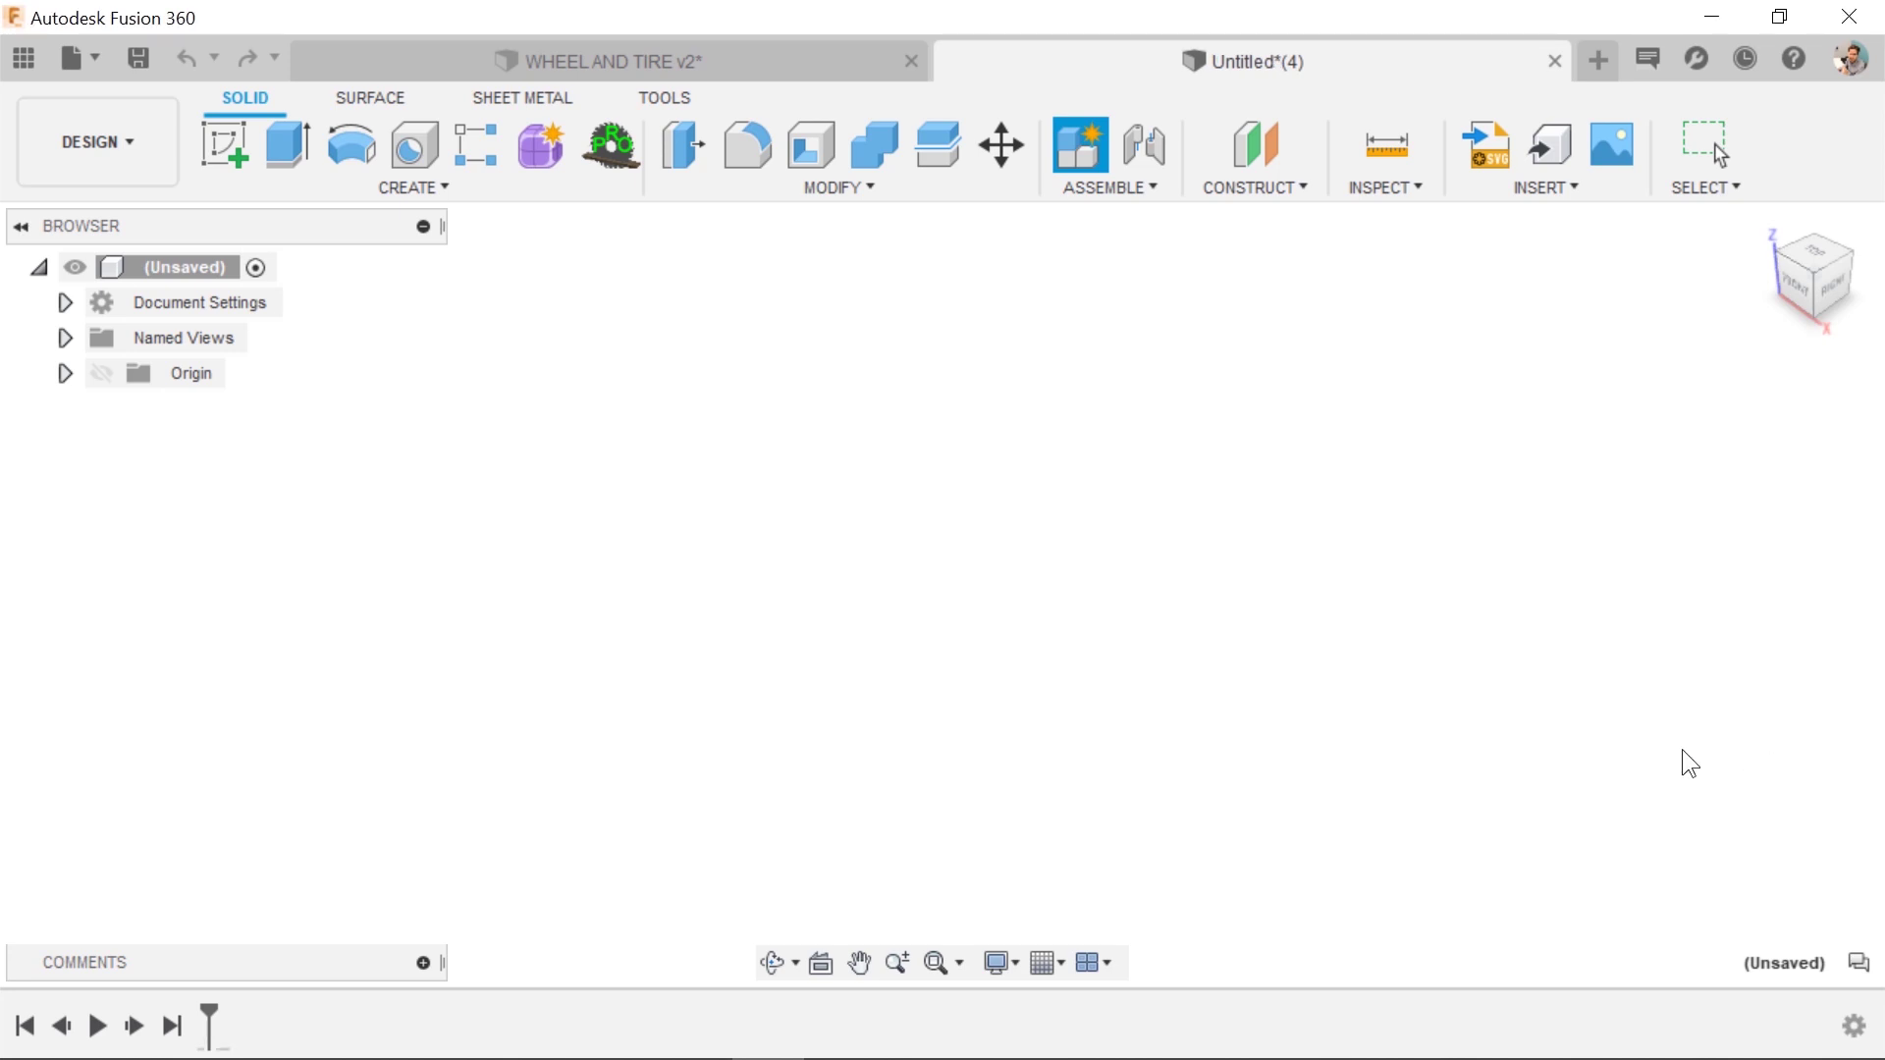
Start a new sketch in the RIM component.
right_click(179, 416)
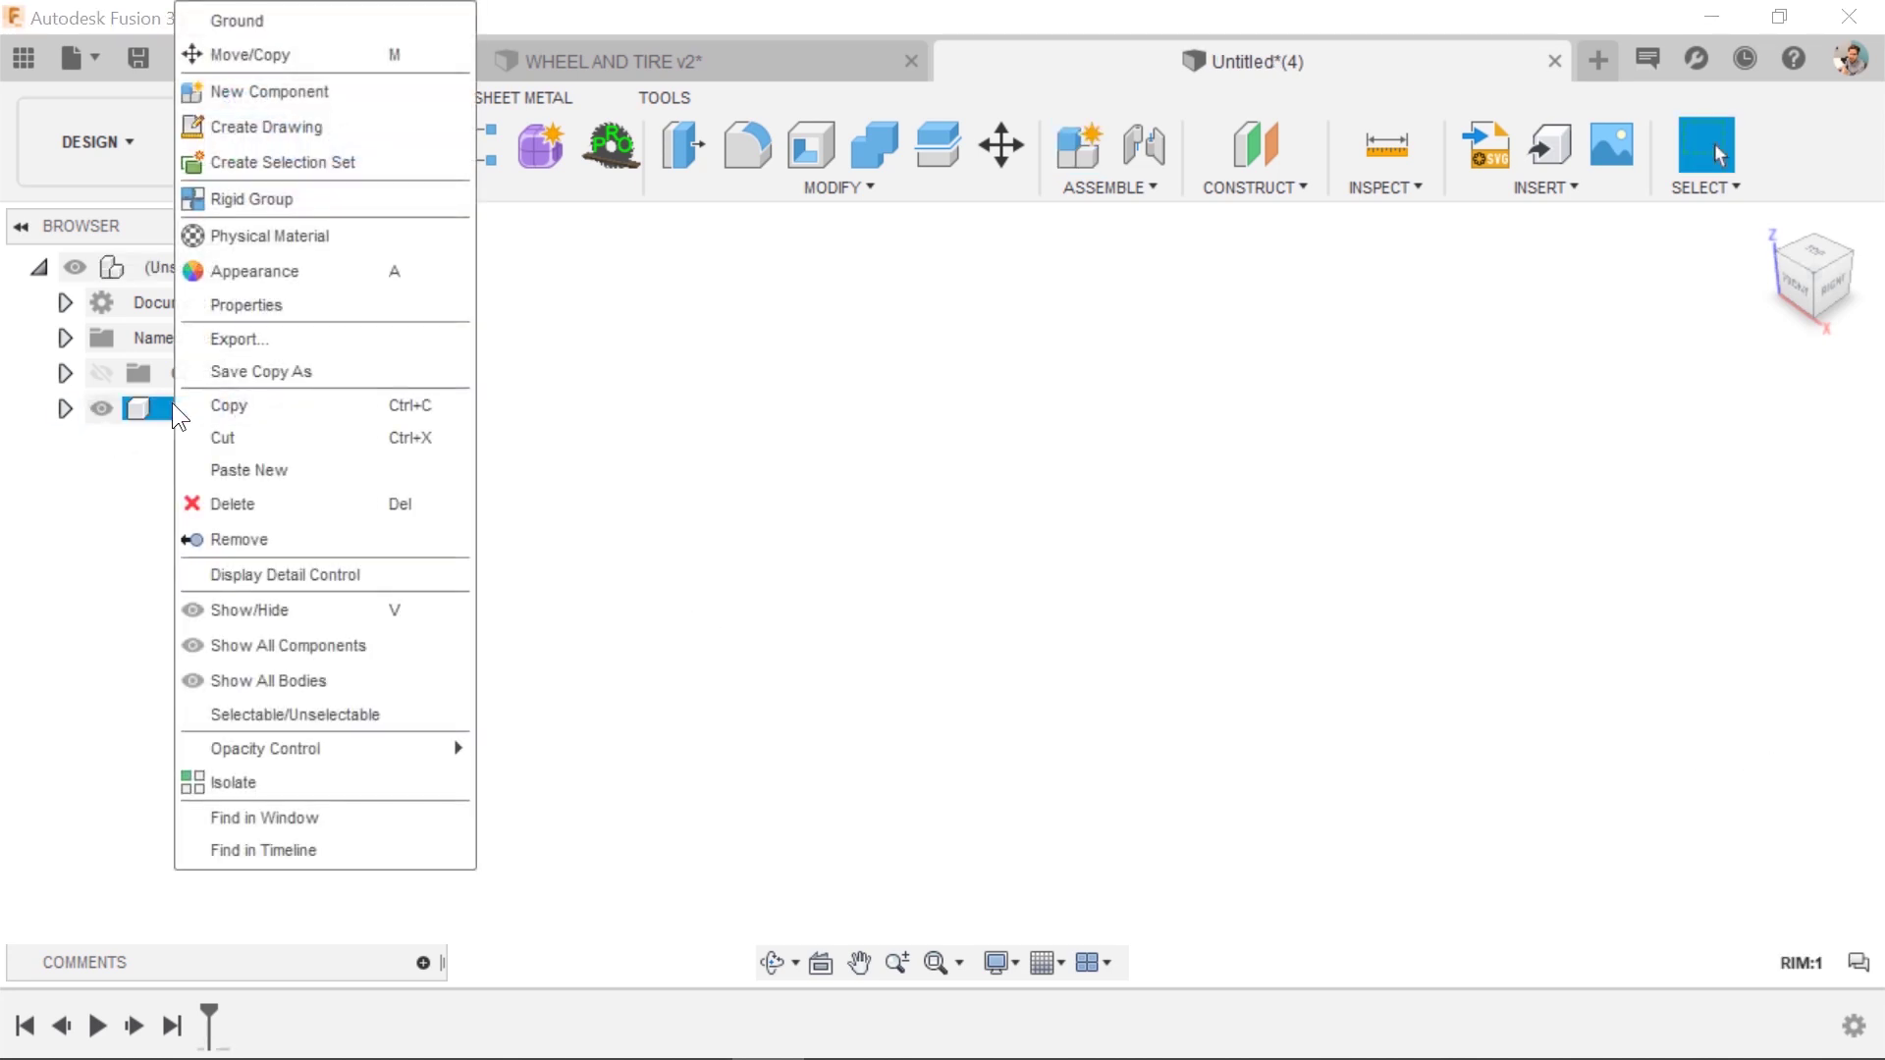
click(622, 355)
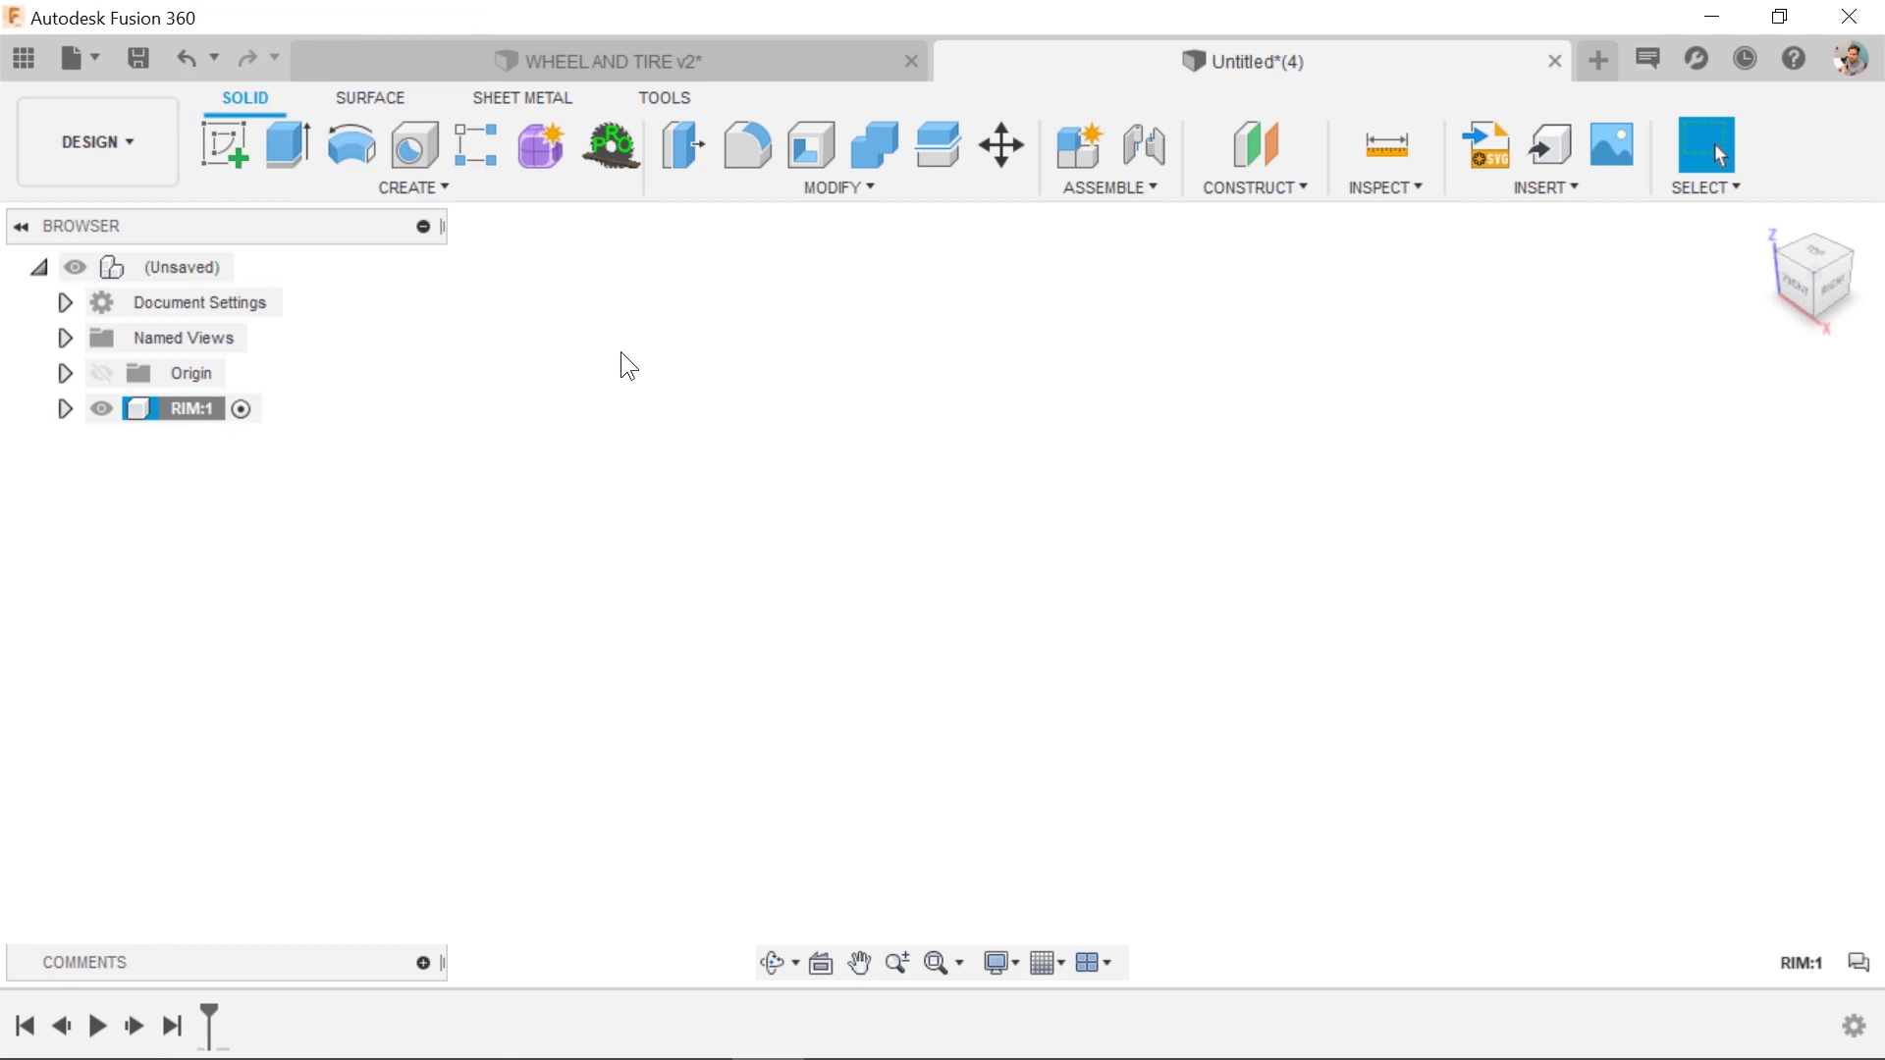
click(232, 140)
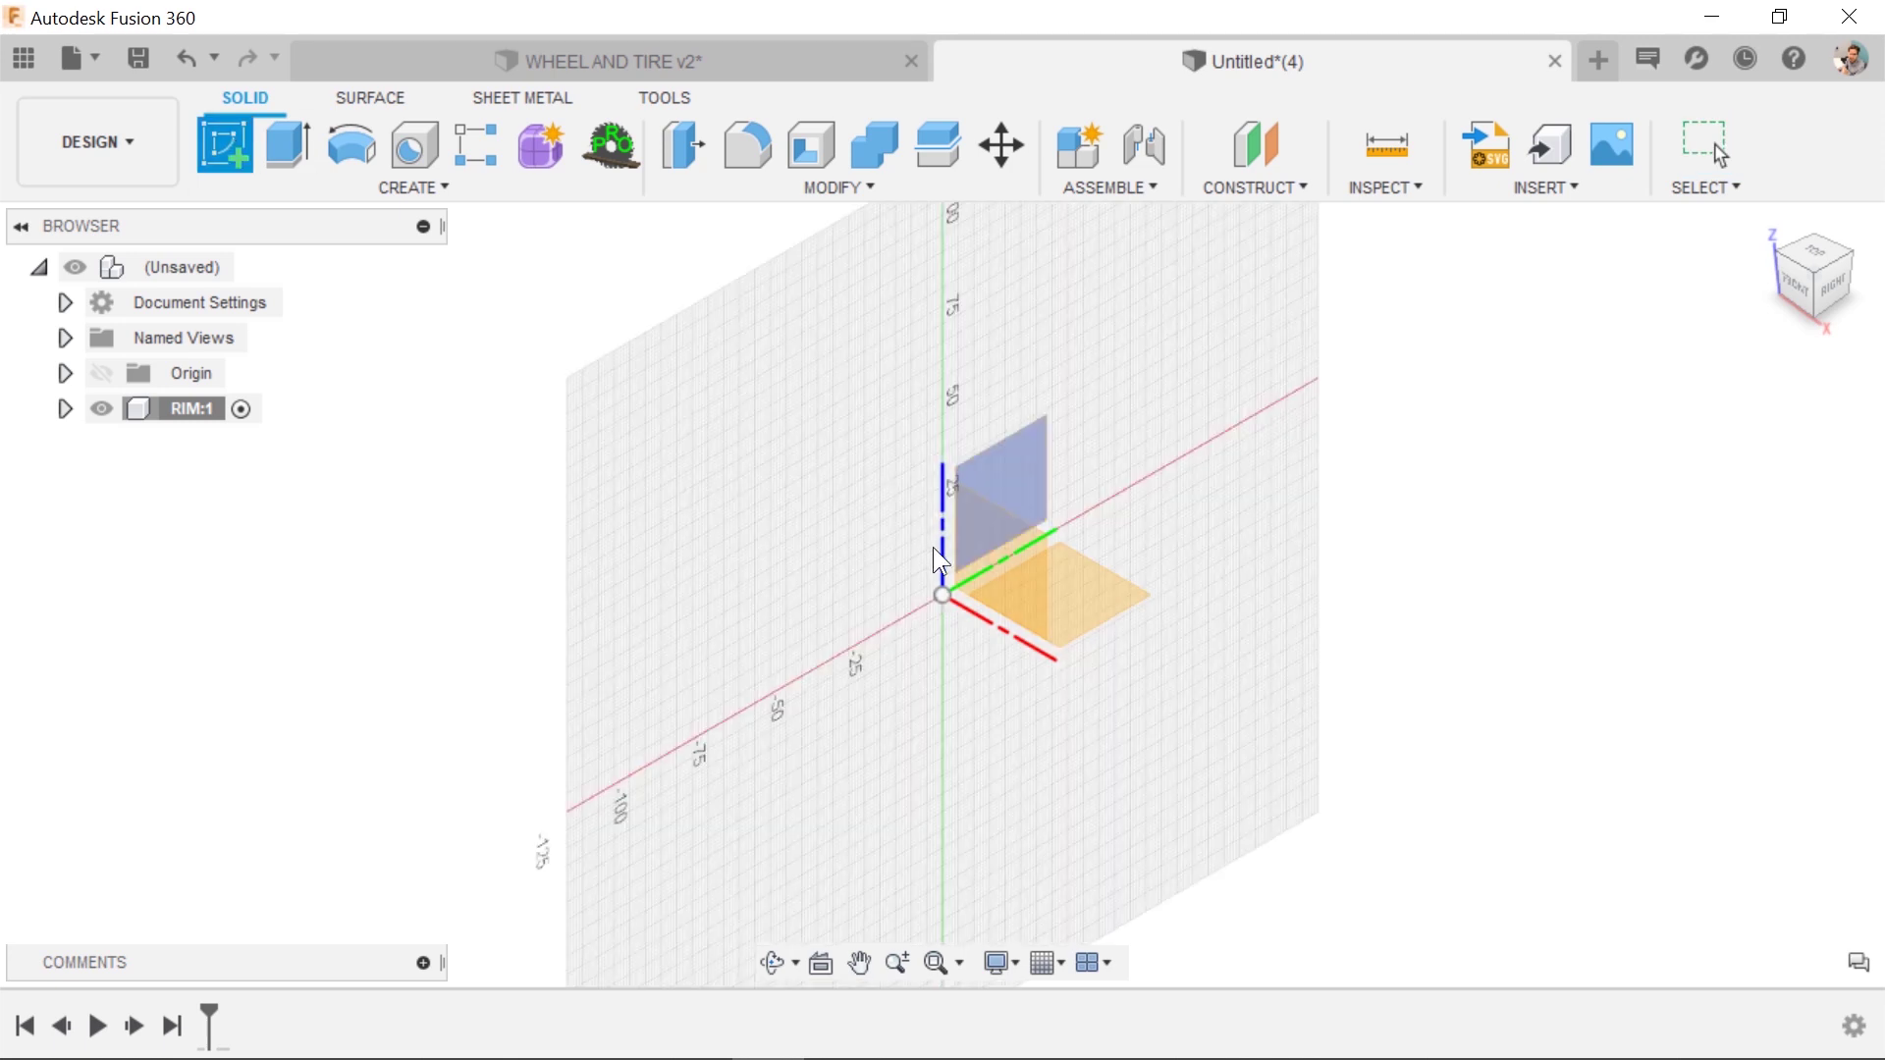
Sketch on the front plane and insert TIRES.jpg from the computer as a canvas.
click(999, 483)
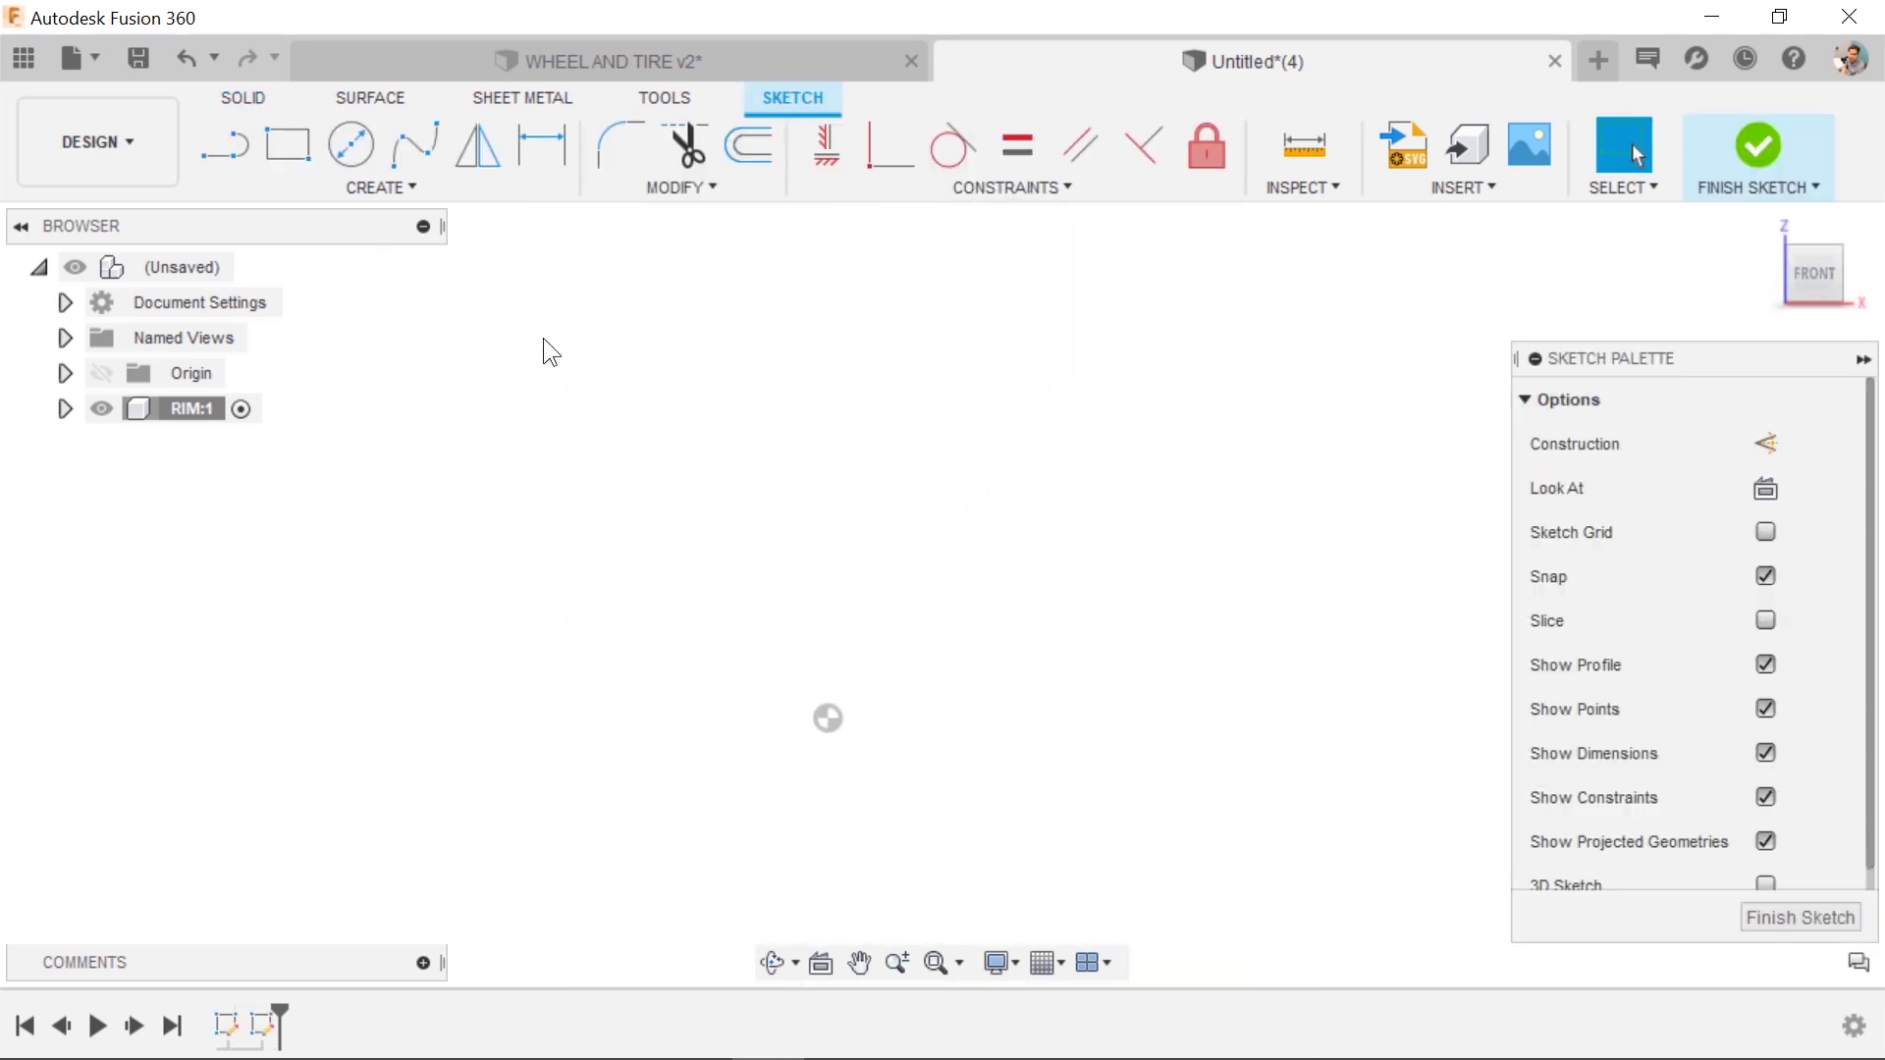
key(s)
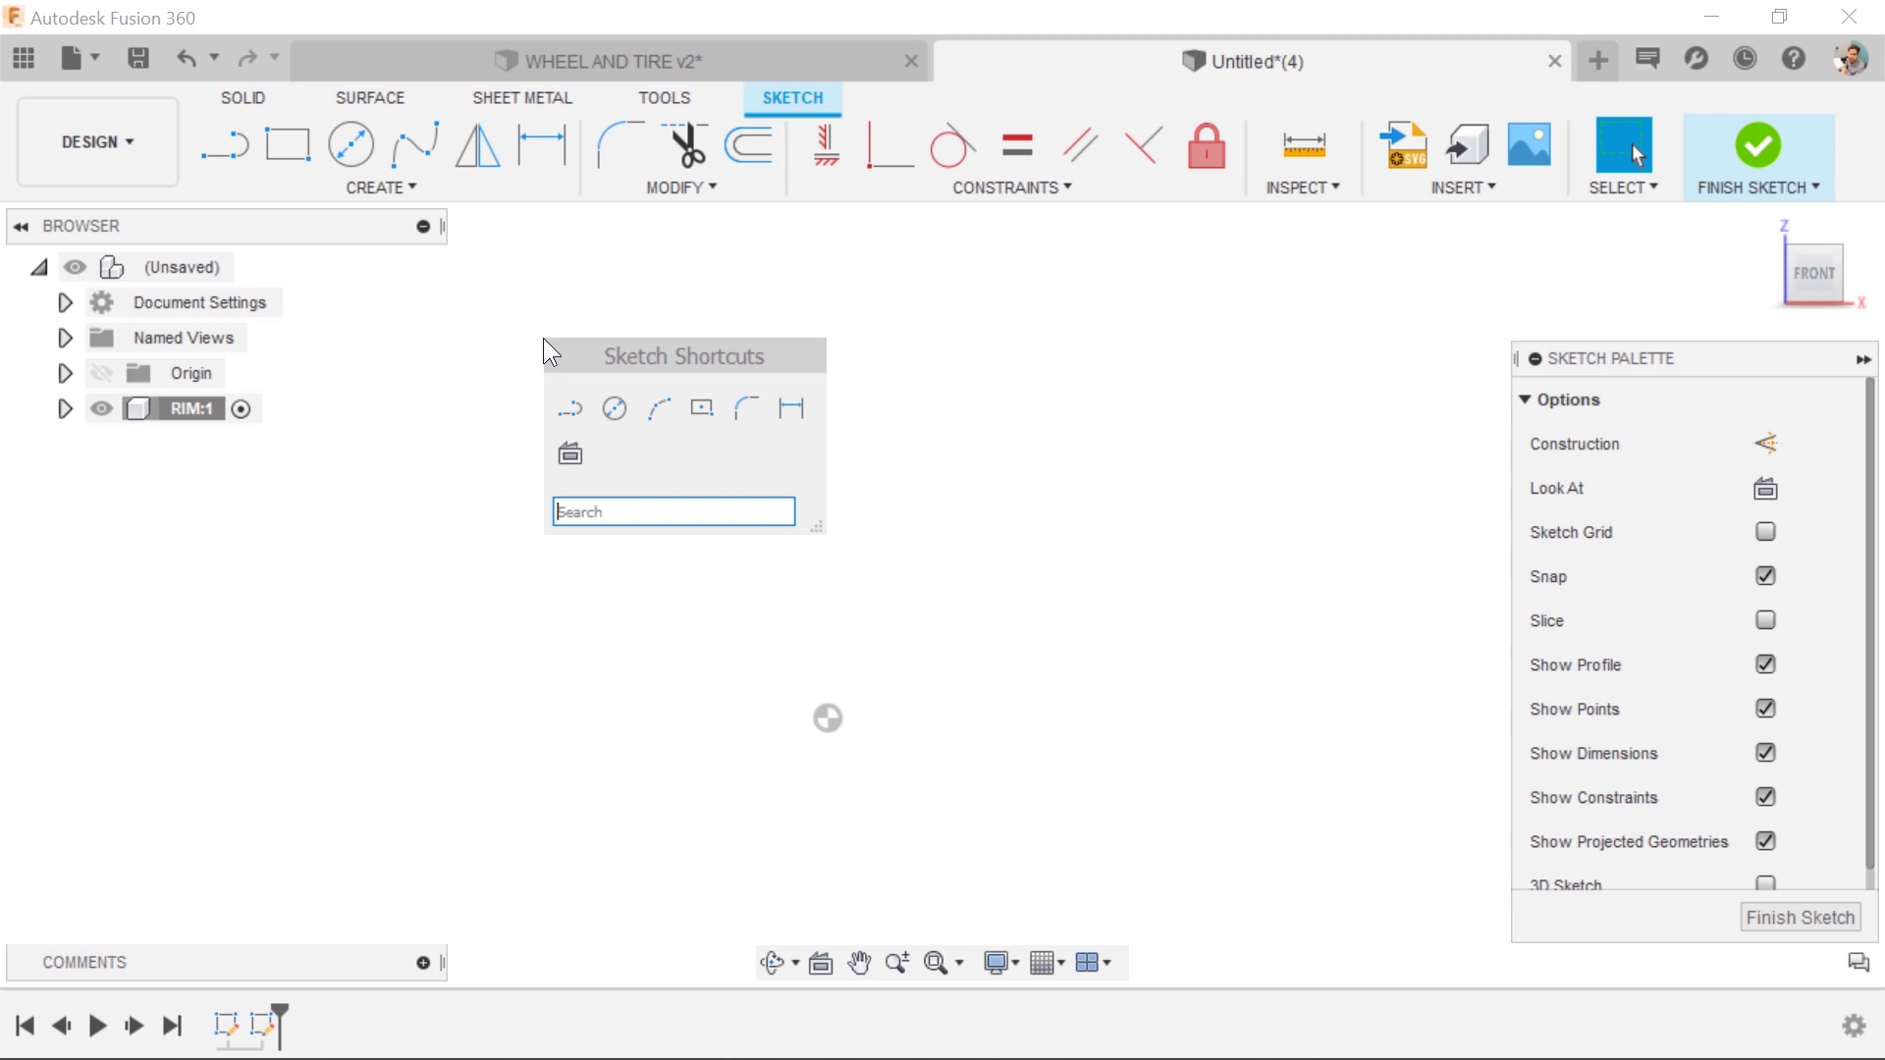
text(CAB)
key(BackSpace)
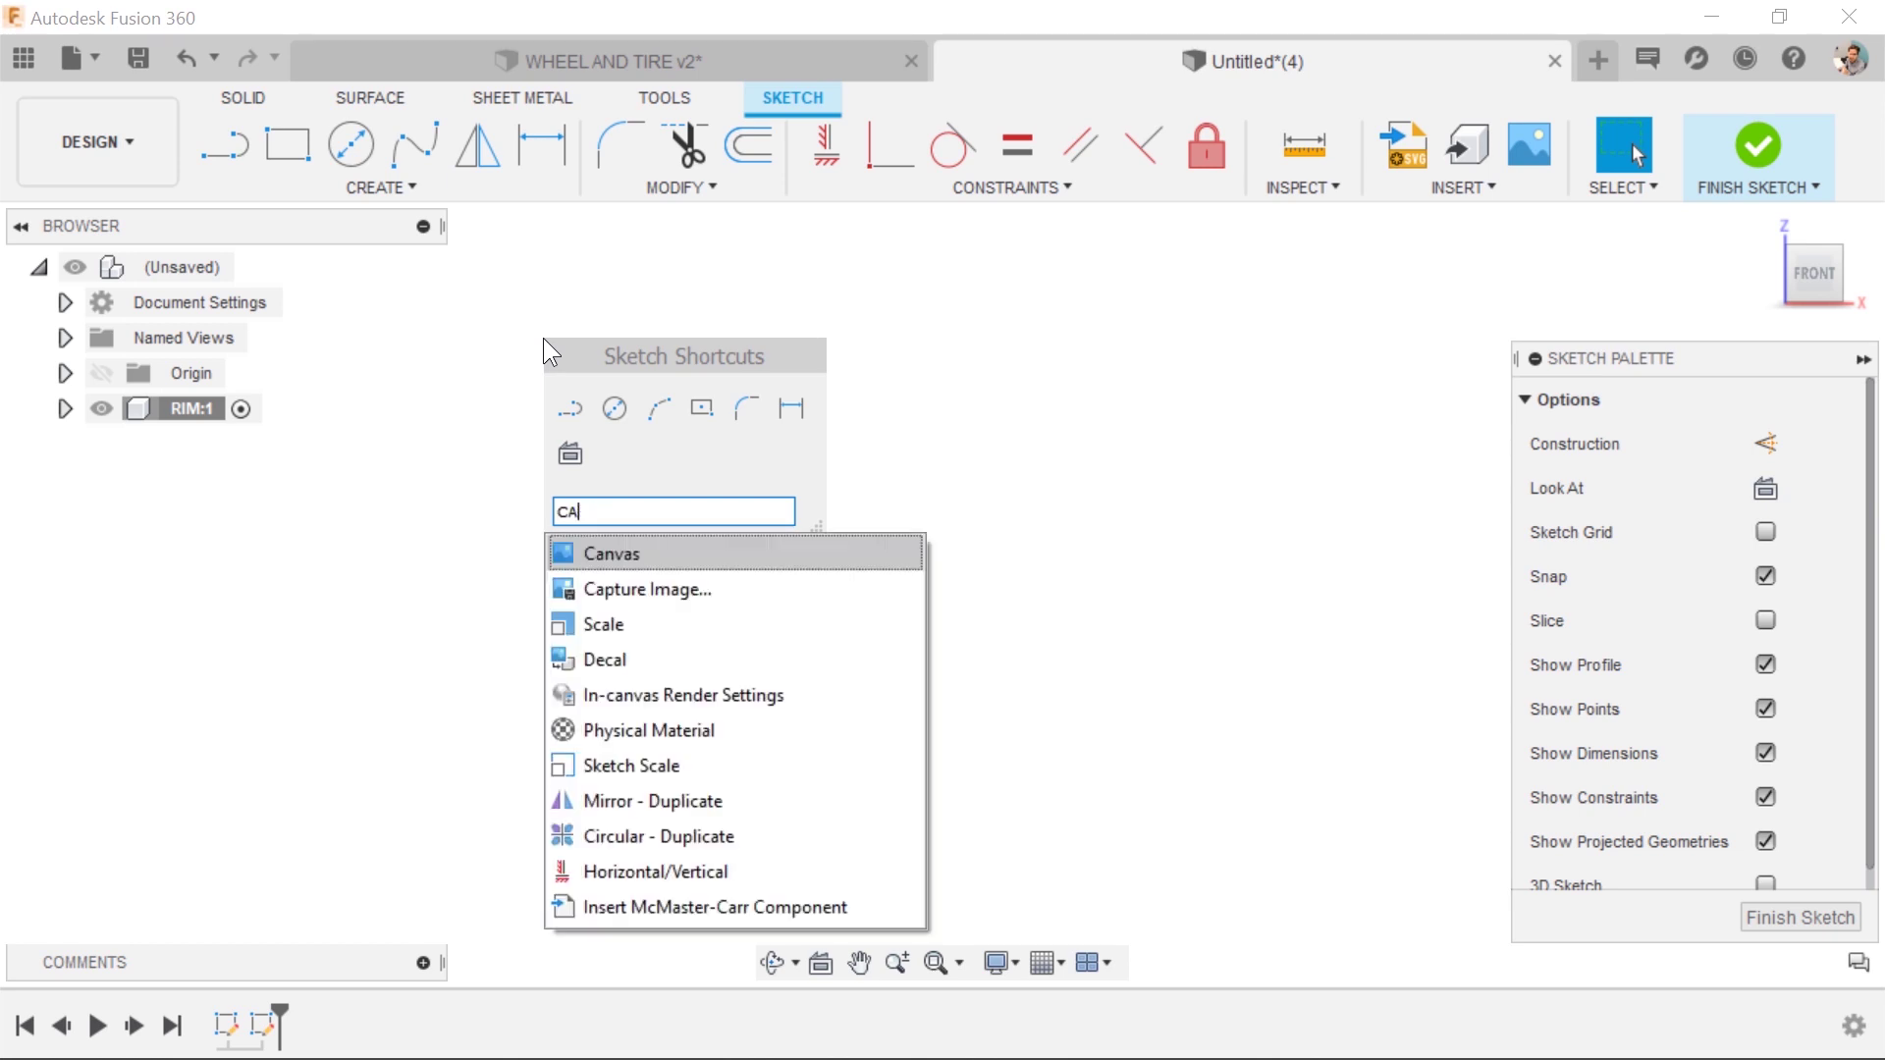
text(NVAS)
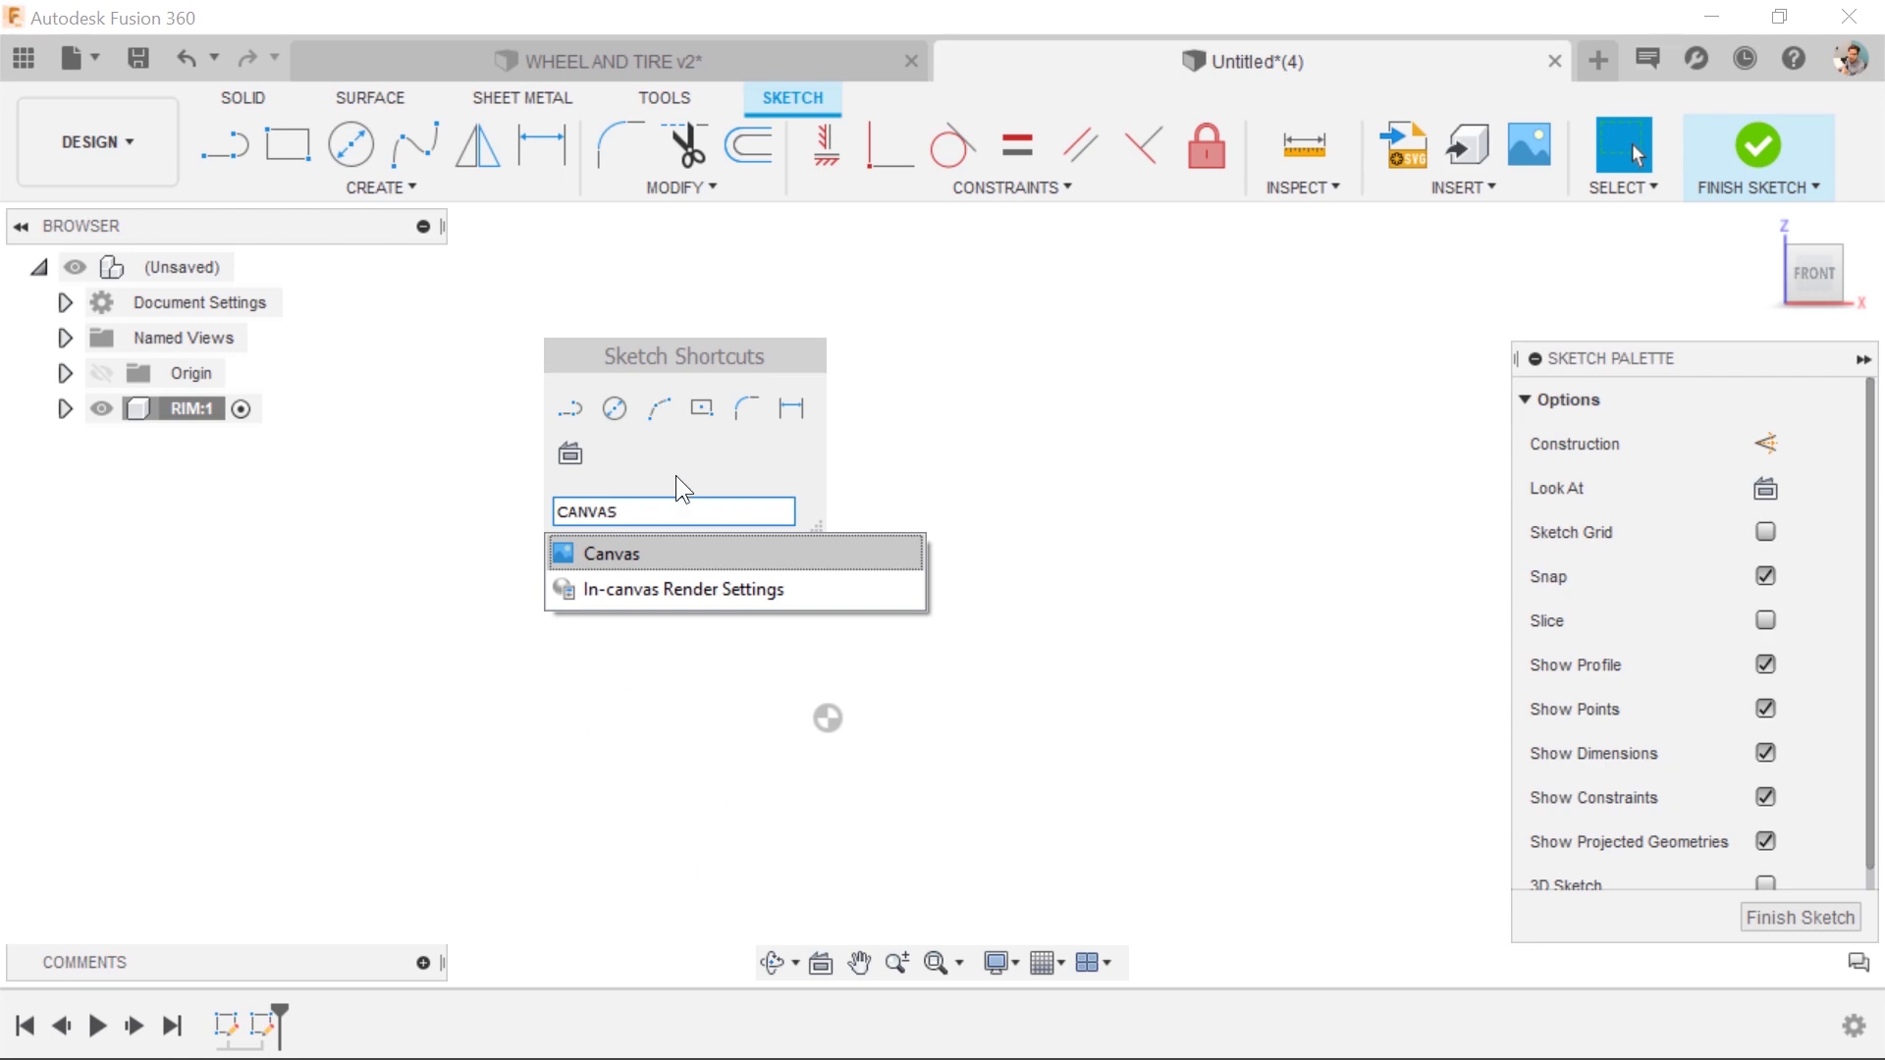
click(686, 555)
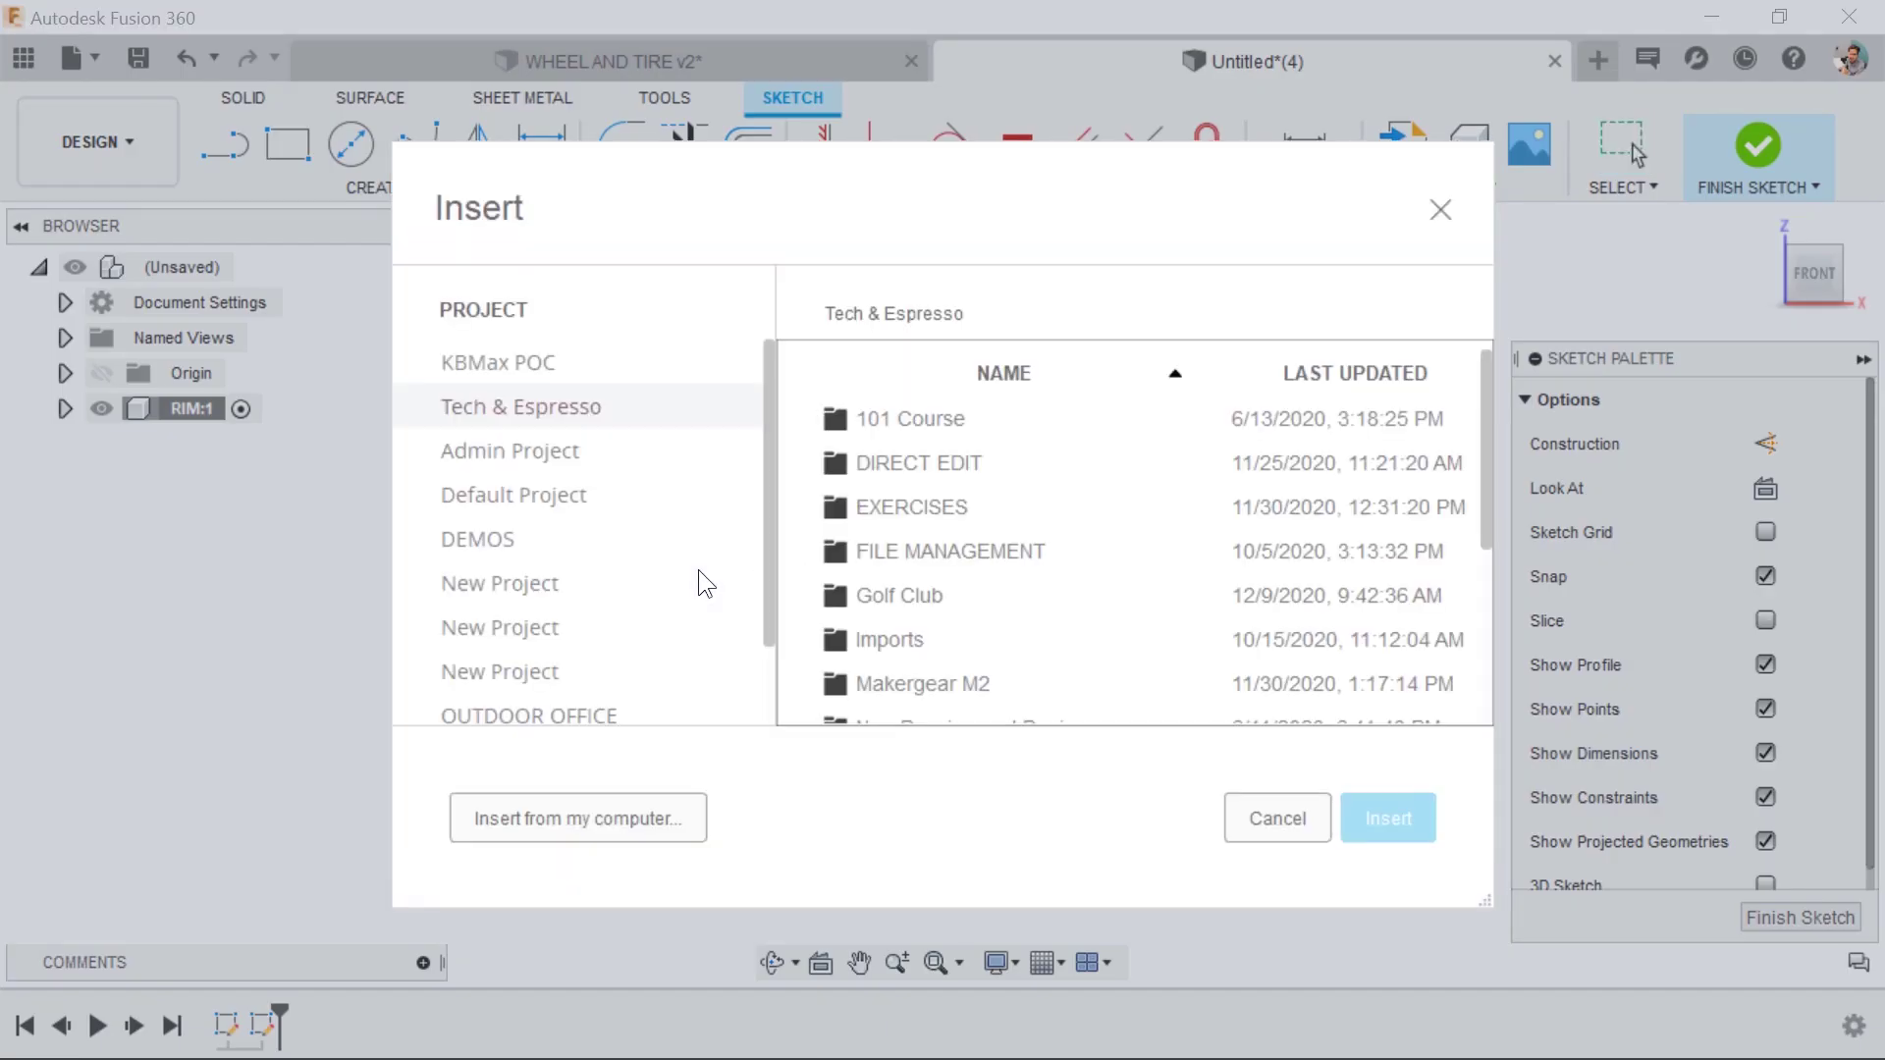
click(656, 815)
double_click(646, 254)
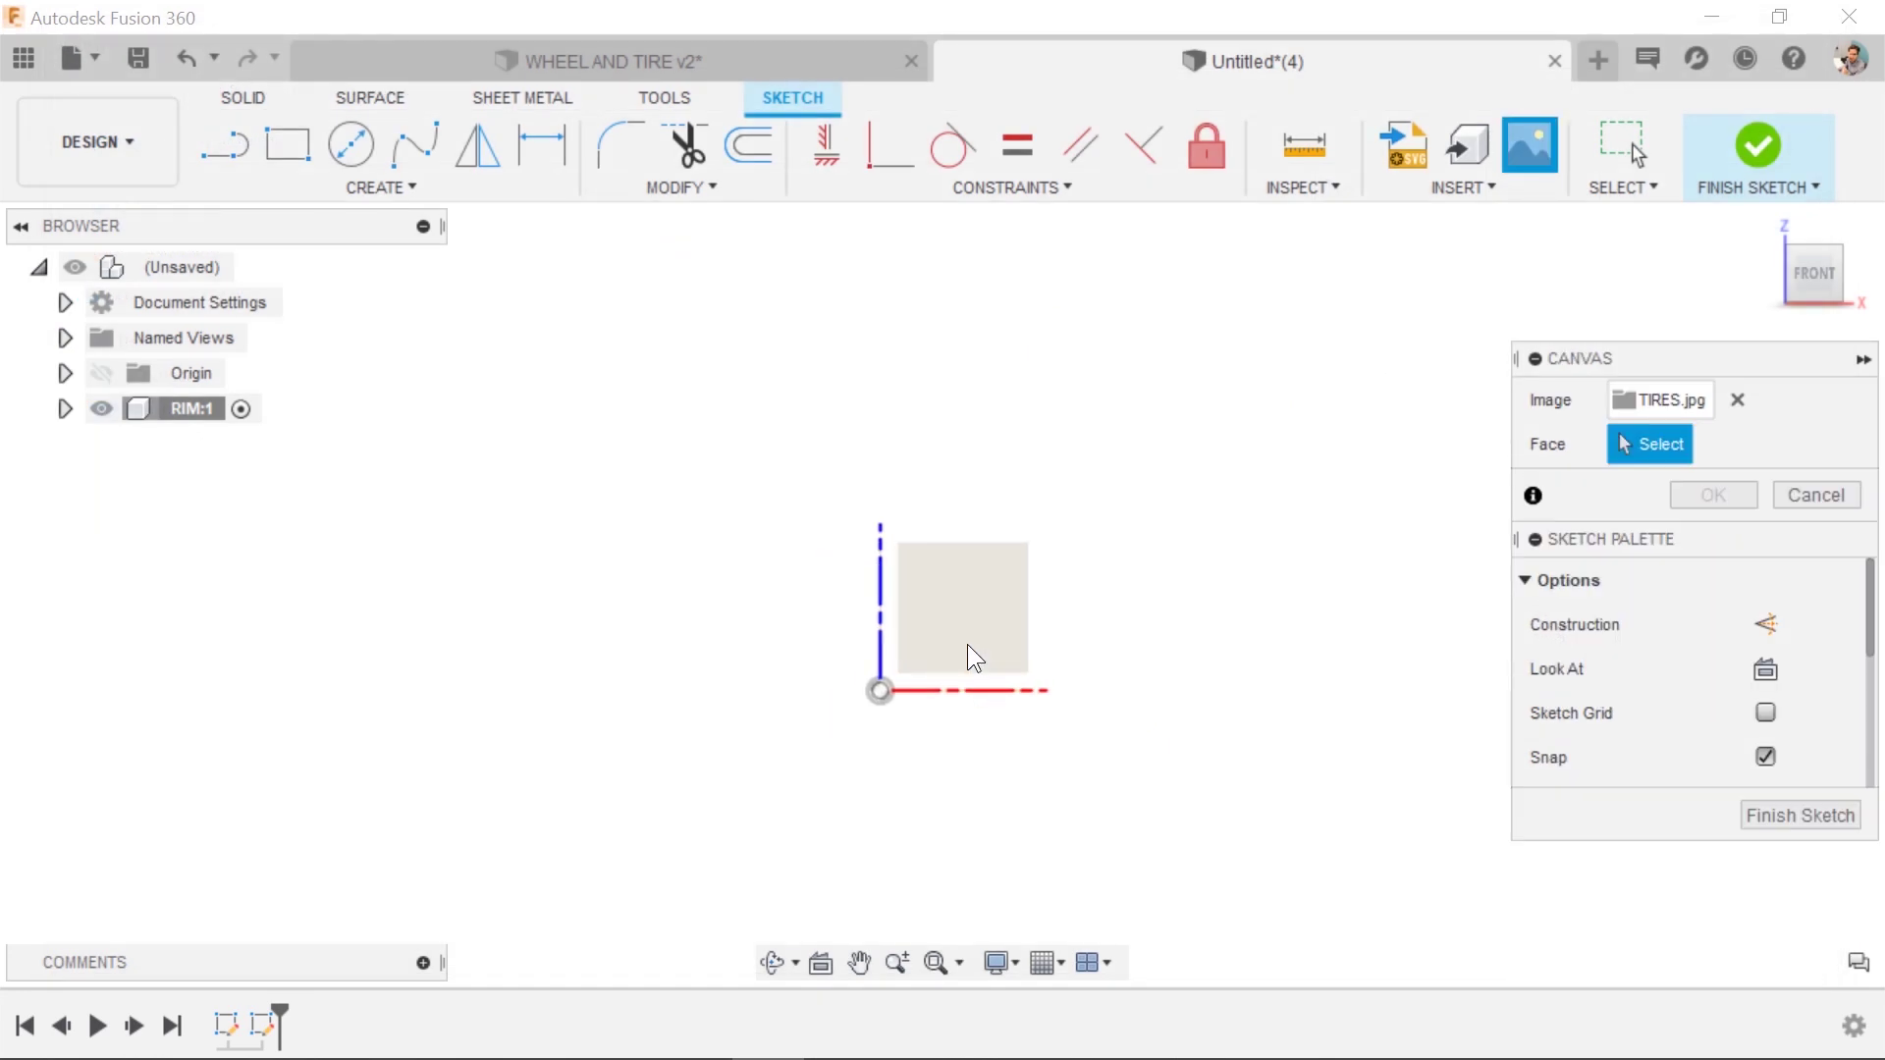
Place the TIRES image on the plane, move it up, and set opacity to 100.
click(968, 606)
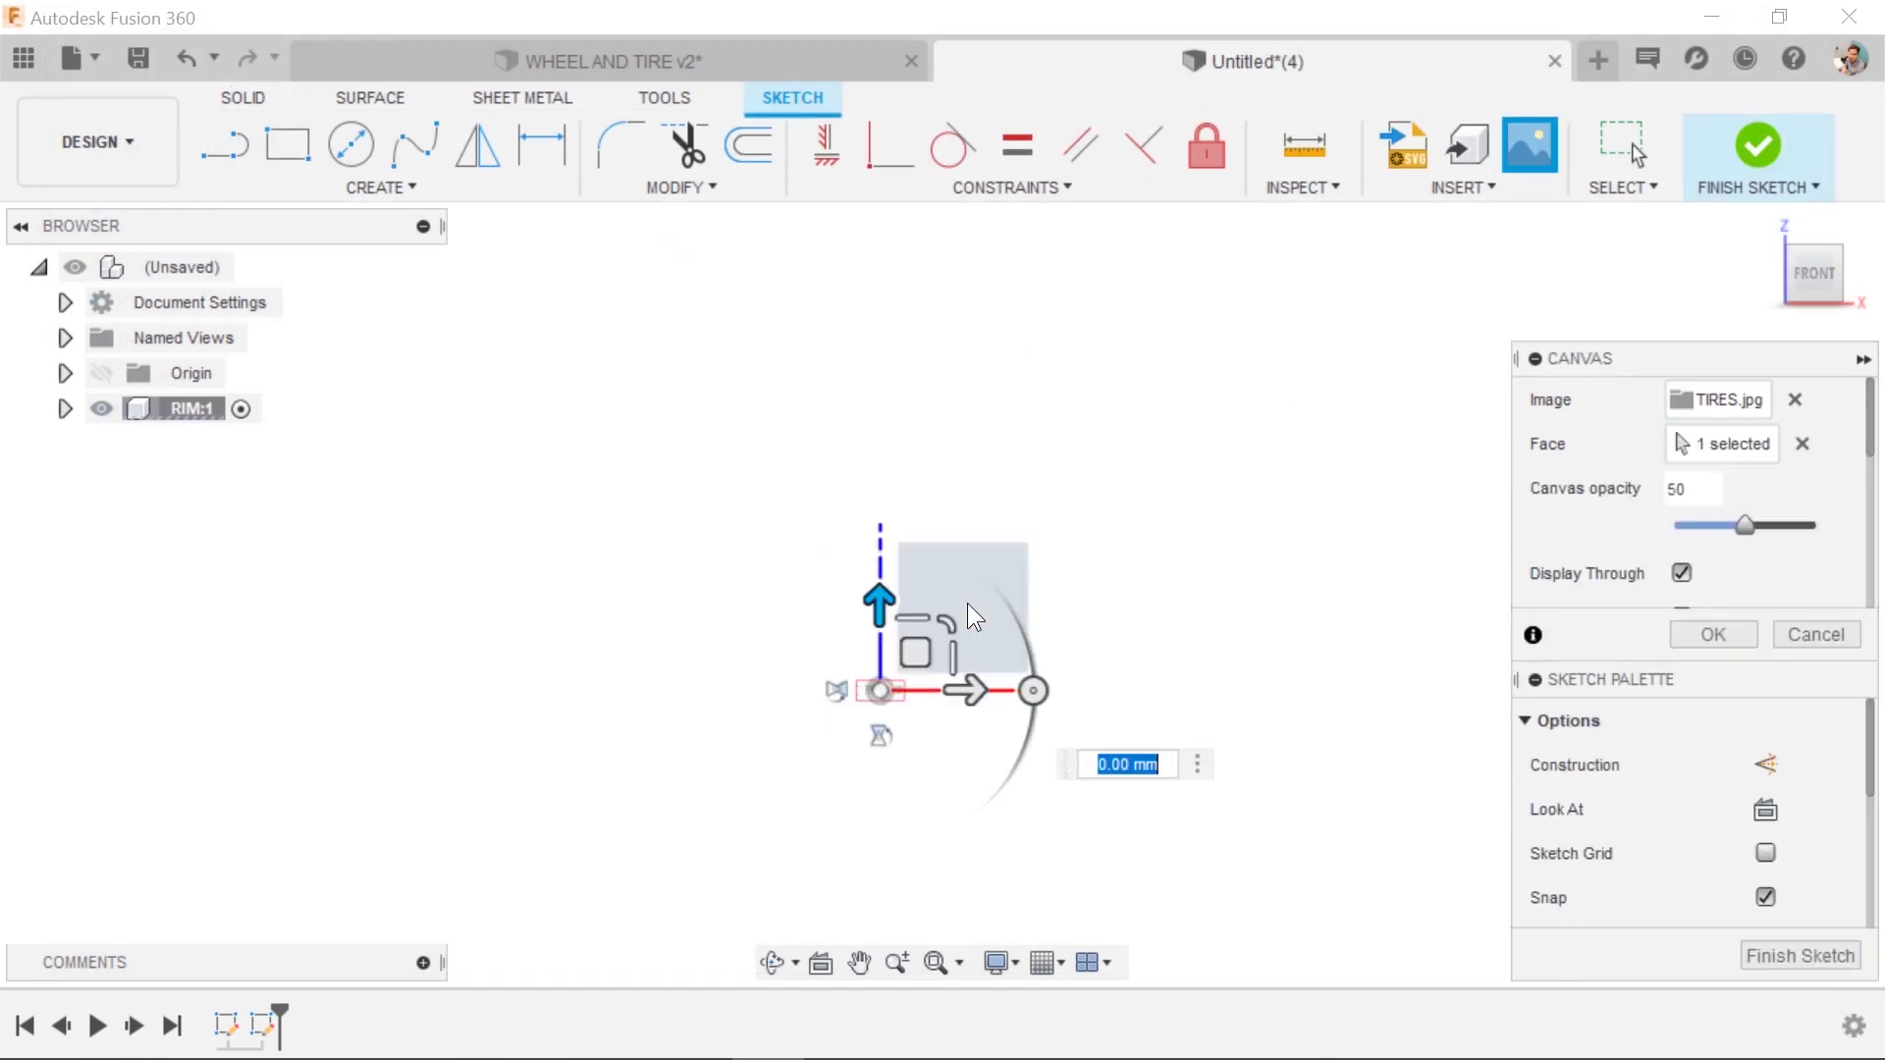
mouse_move(915, 652)
mouse_down()
mouse_move(905, 422)
mouse_move(945, 449)
mouse_move(954, 419)
mouse_up()
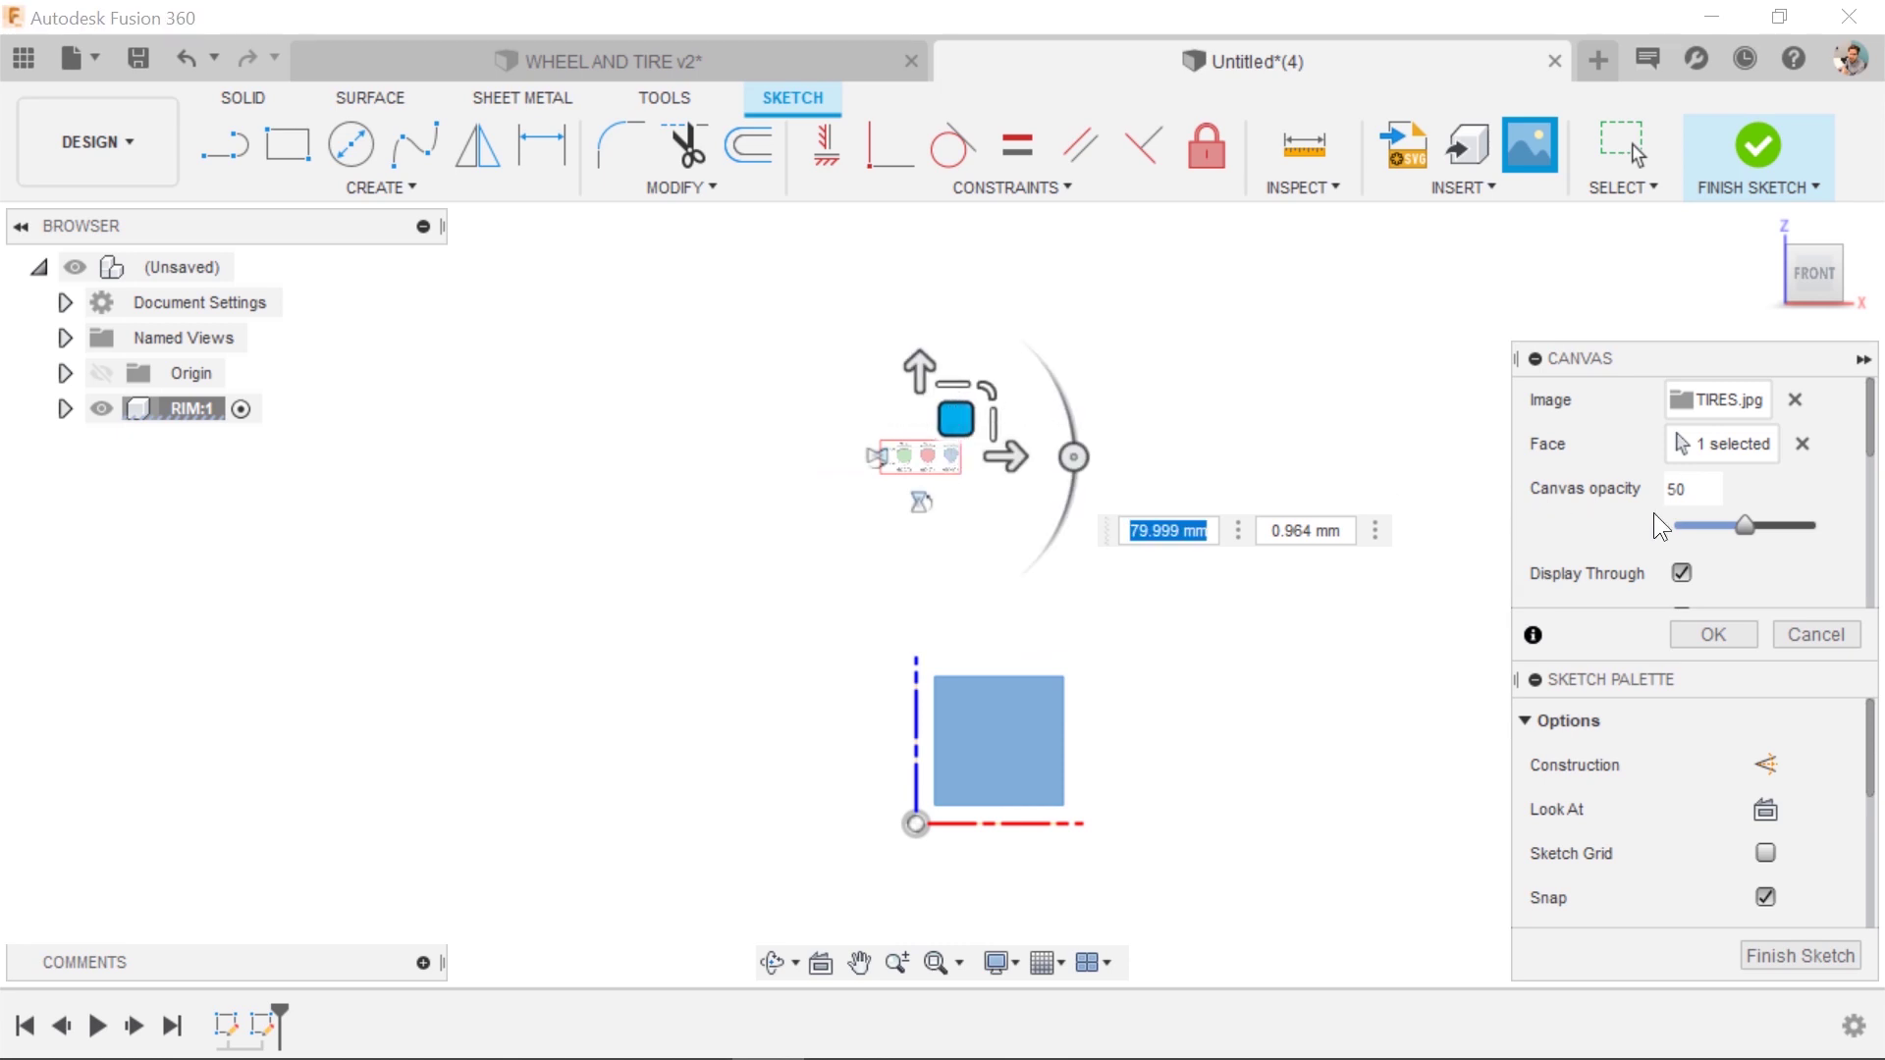
drag(1746, 525, 1817, 526)
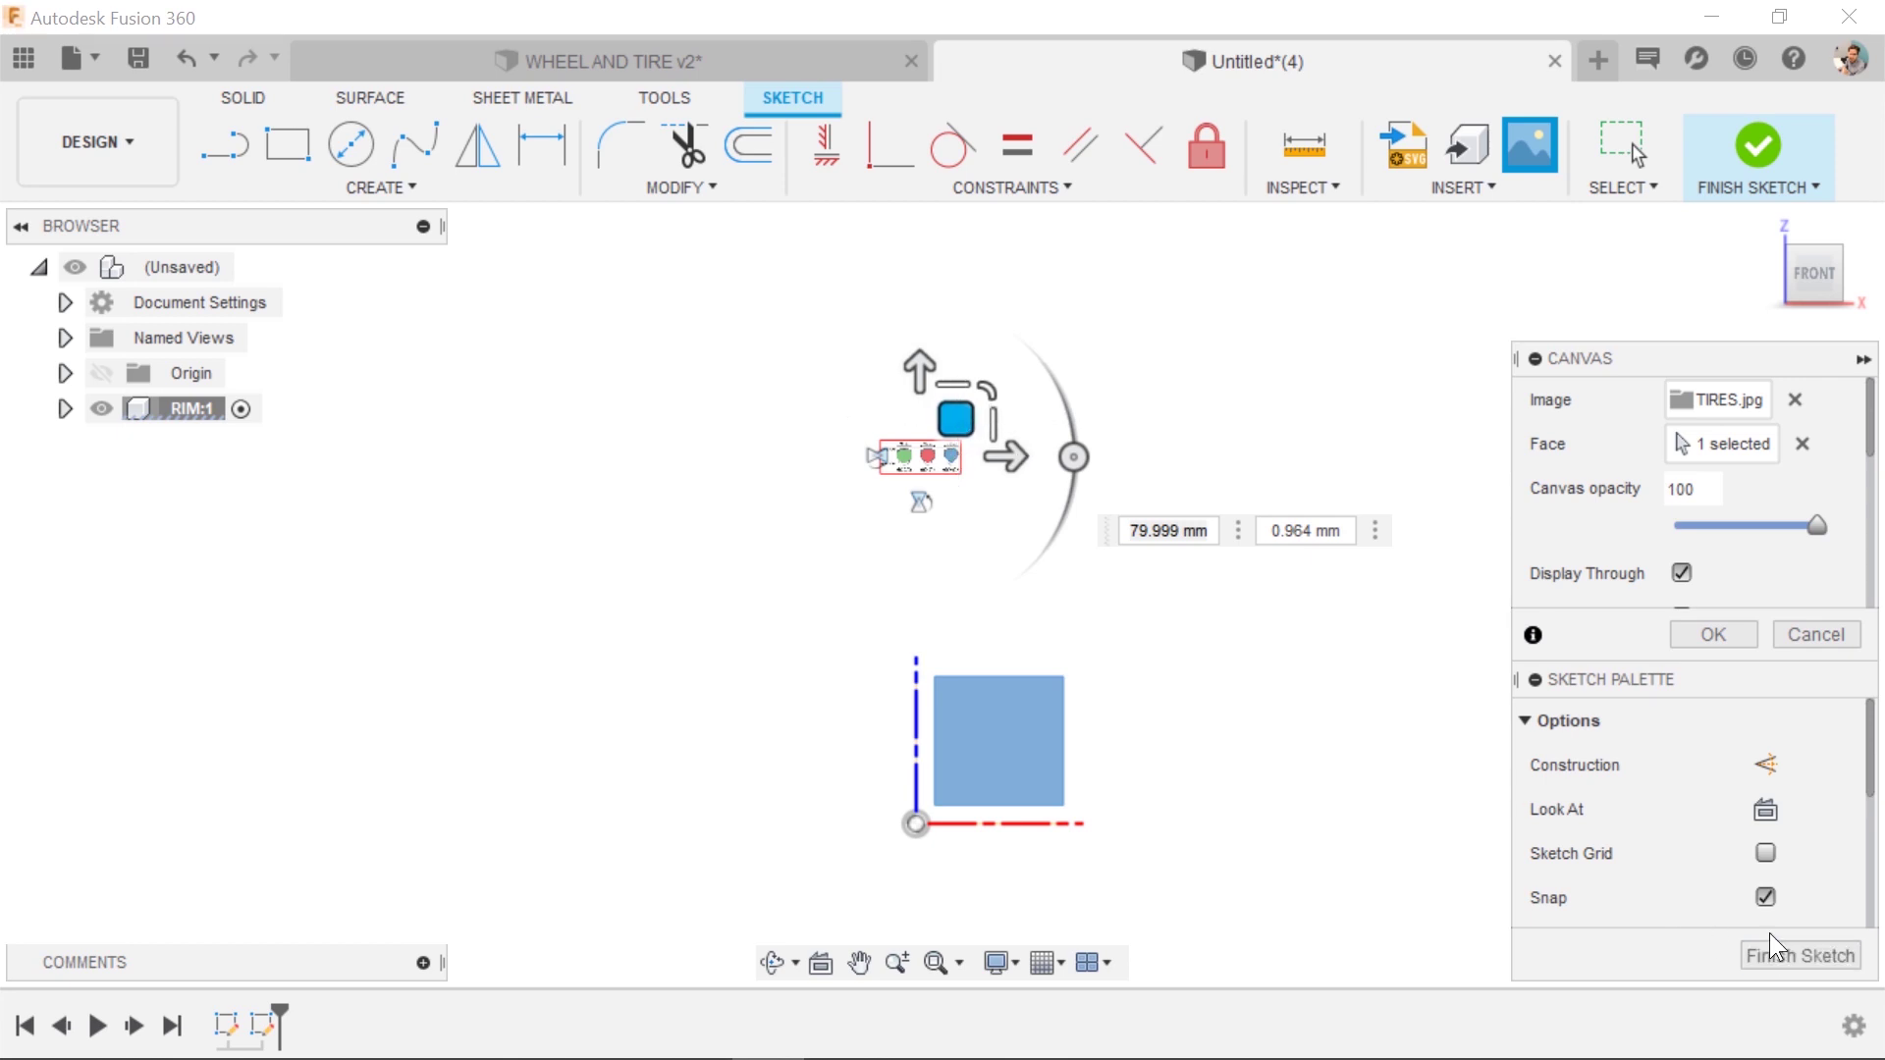
click(1703, 641)
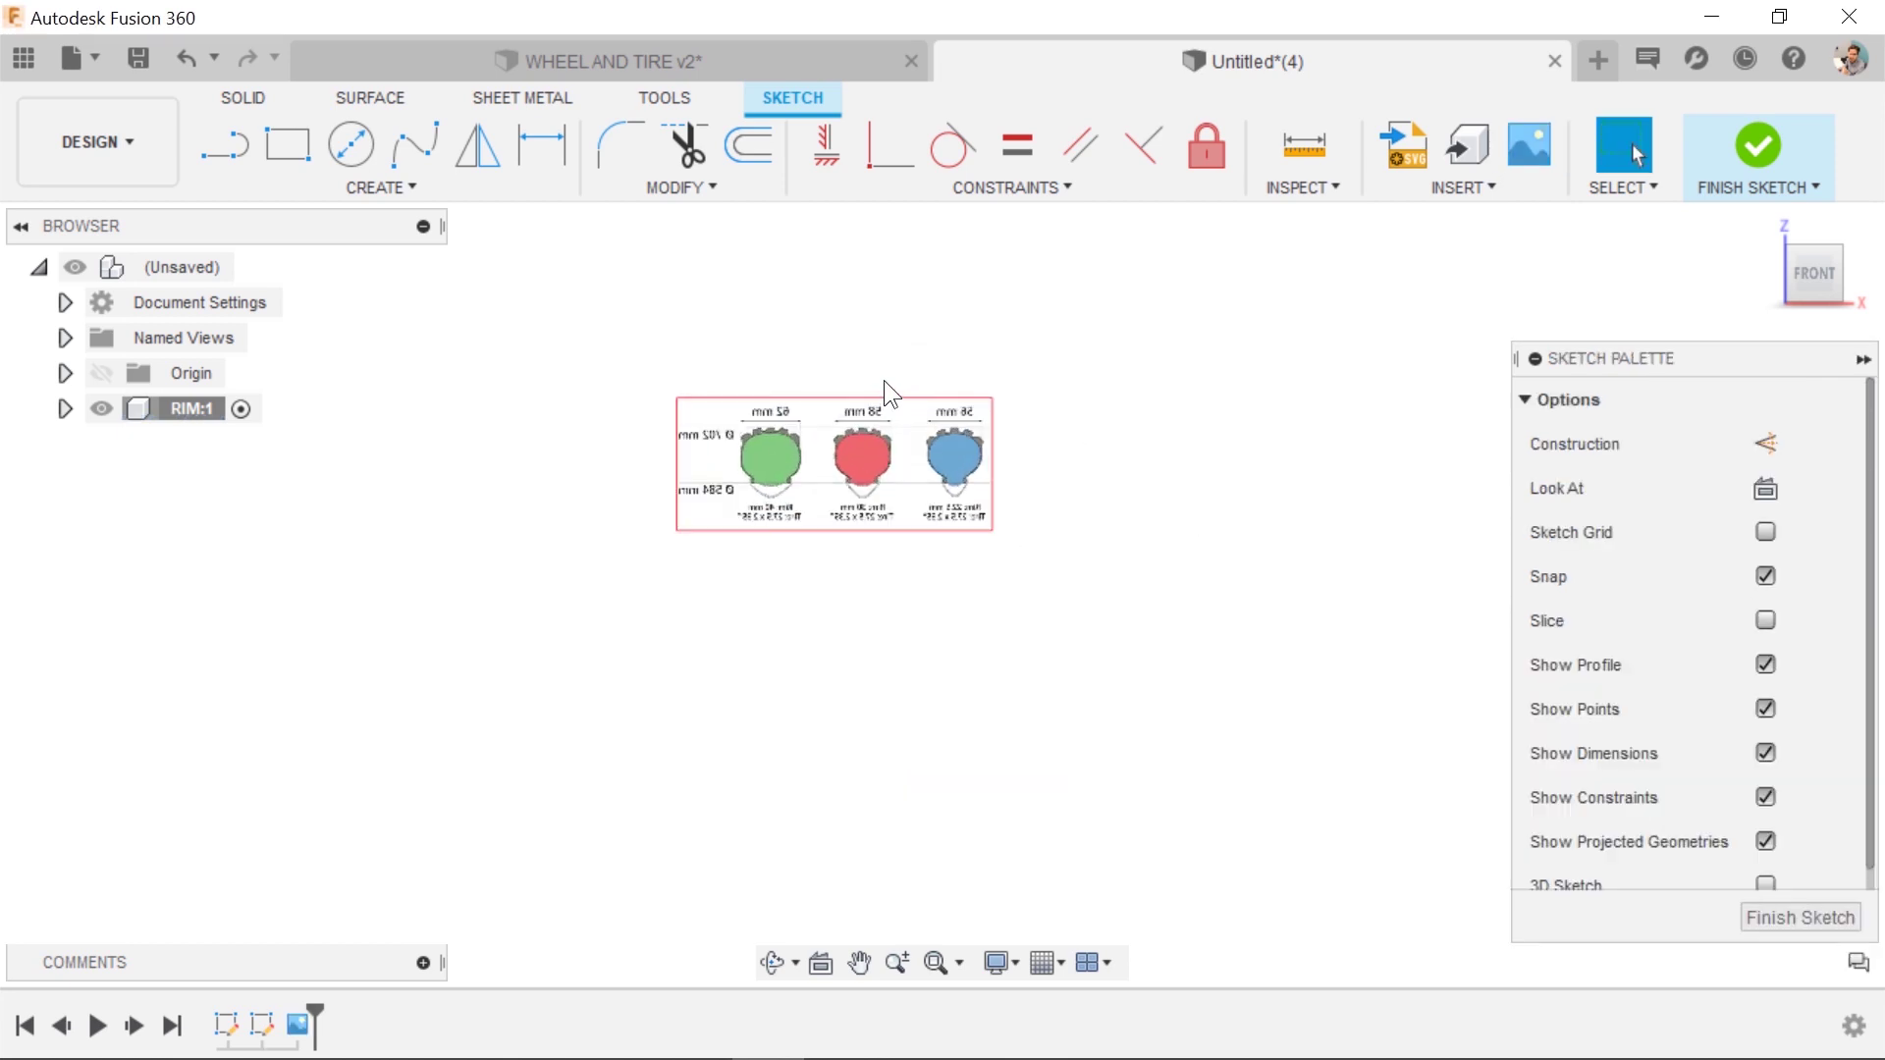
Edit the TIRES canvas feature and flip it horizontally so its labels read correctly.
scroll(893, 446, up, 2)
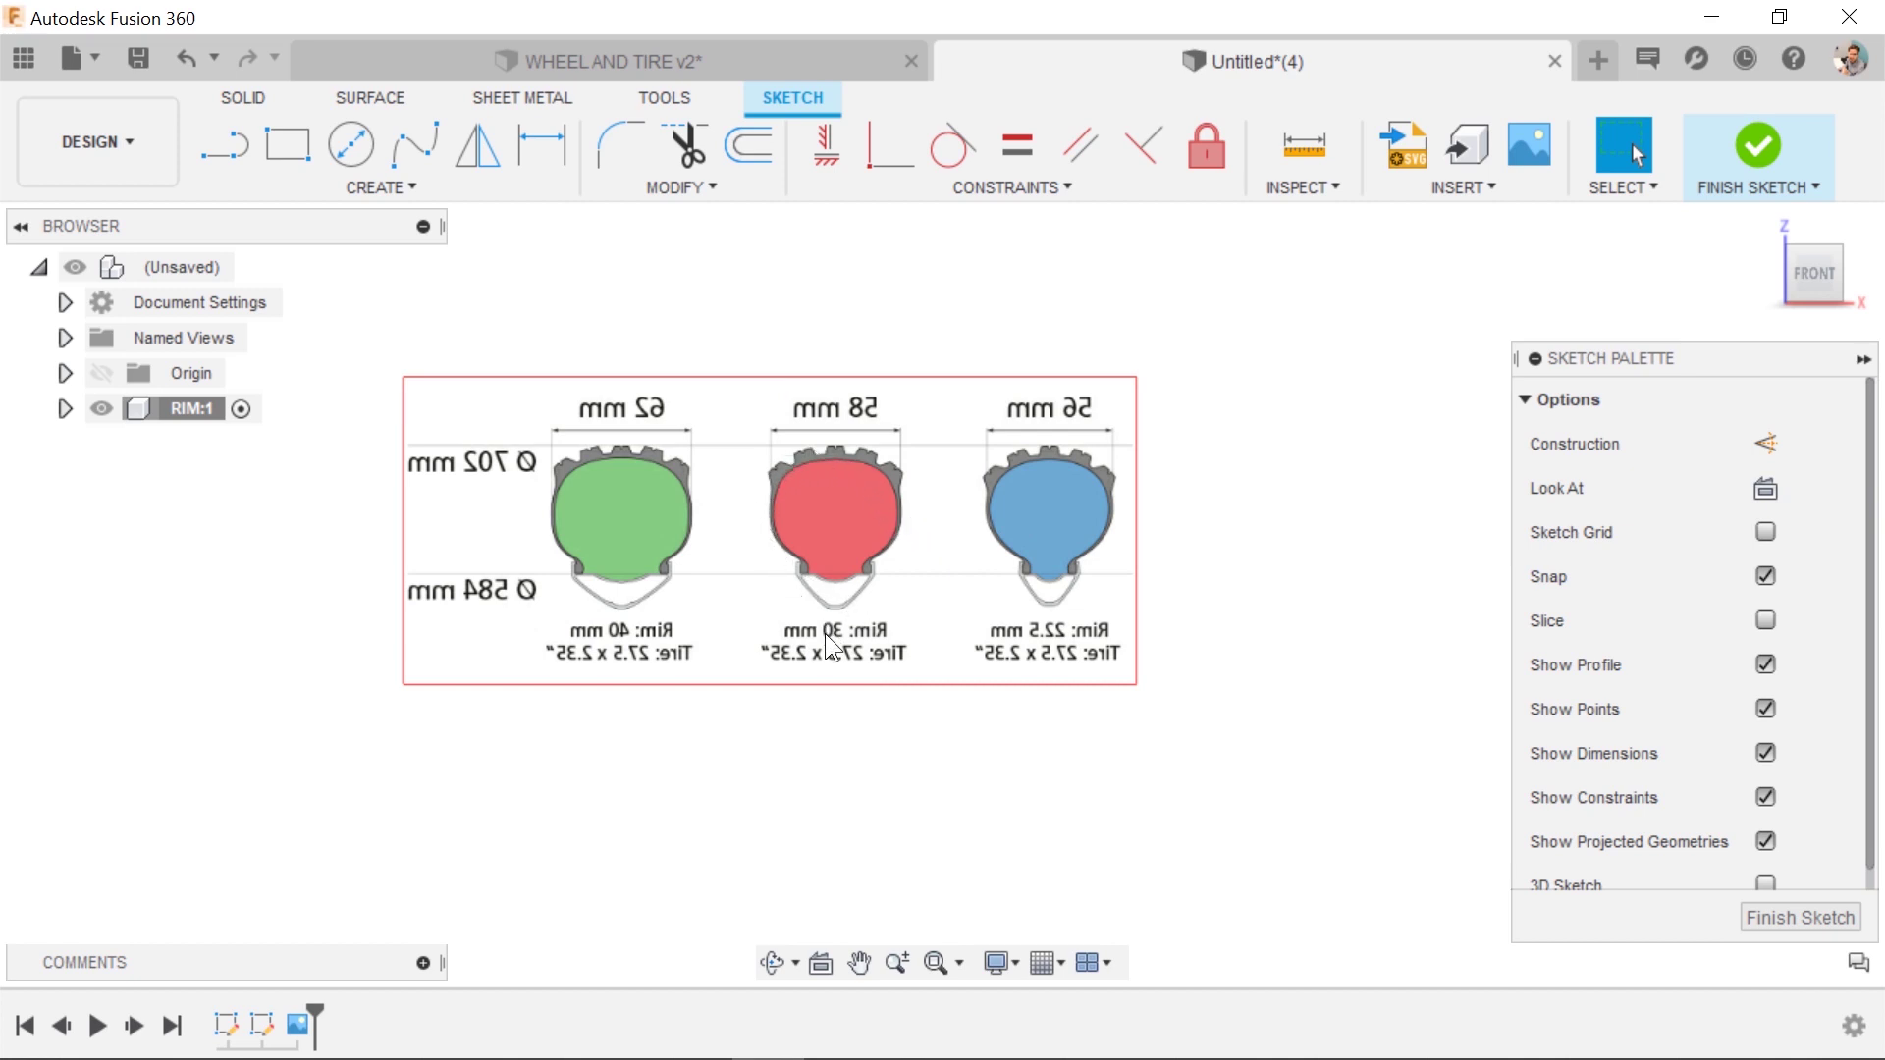
scroll(826, 633, down, 5)
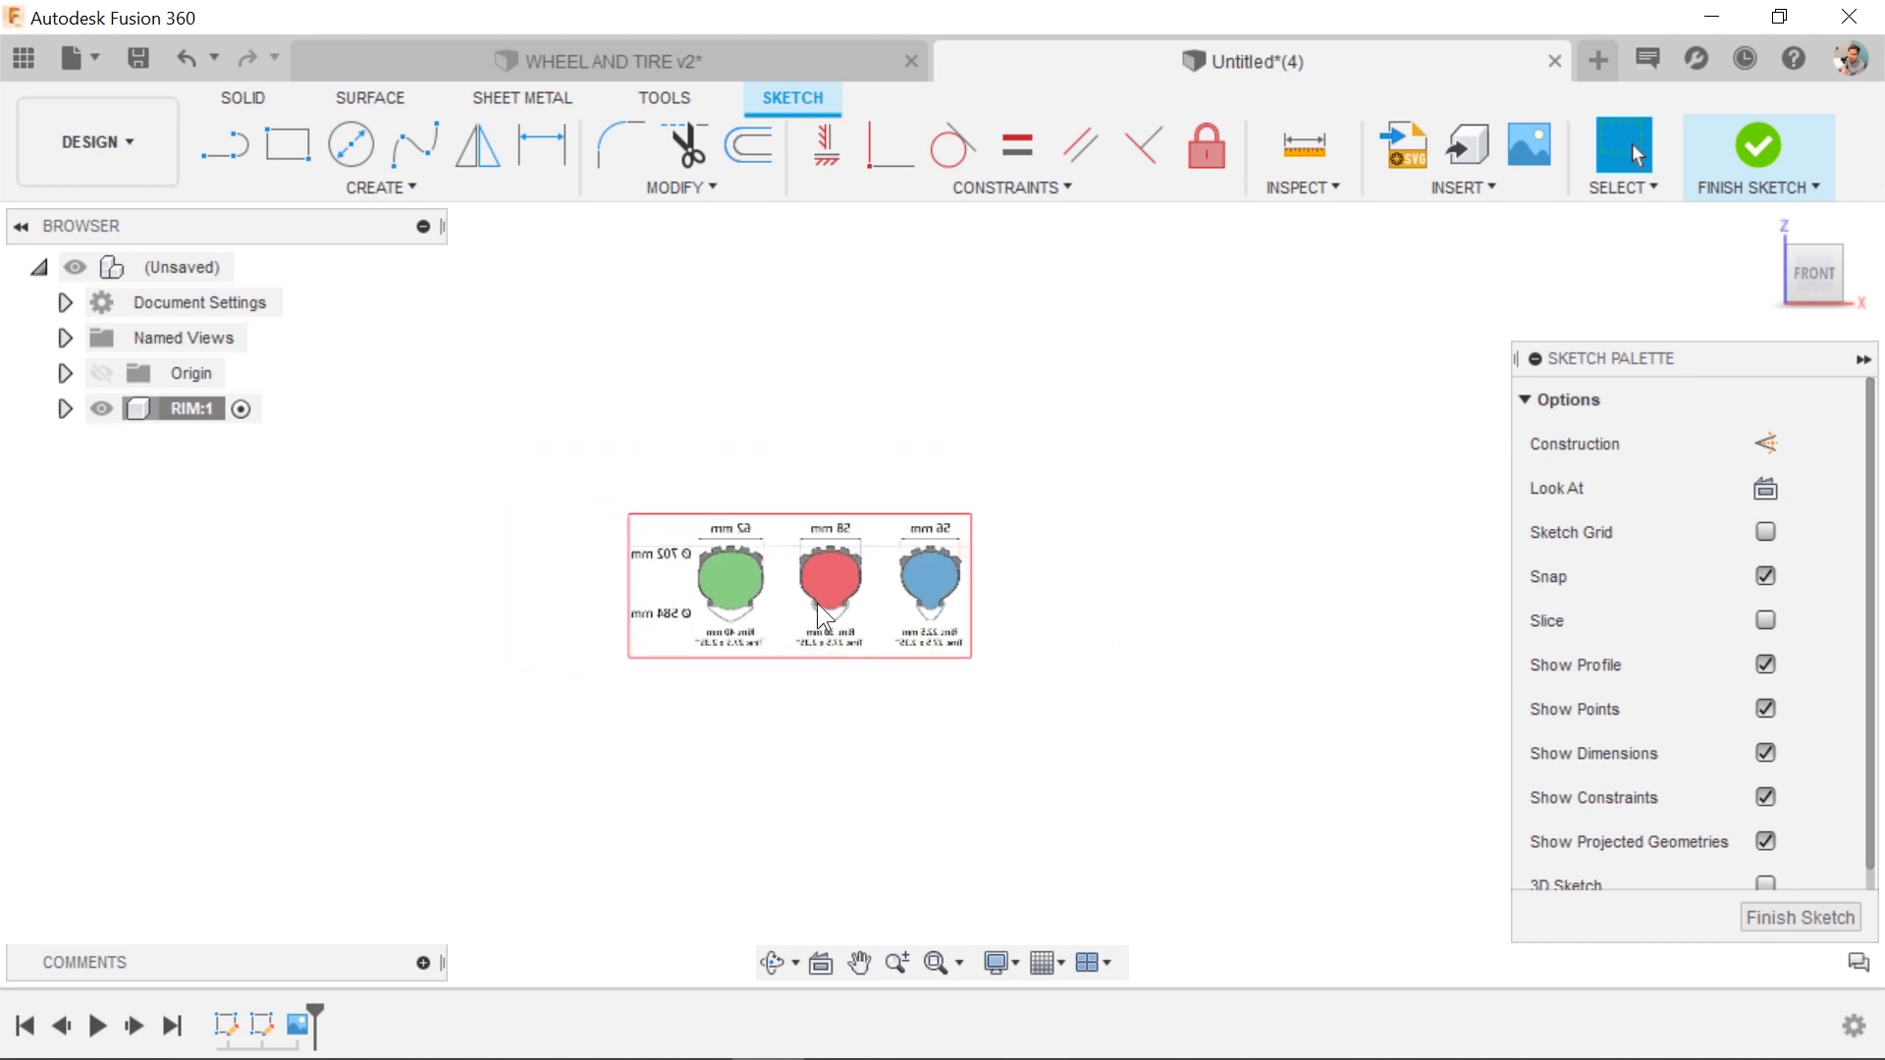
scroll(817, 603, up, 2)
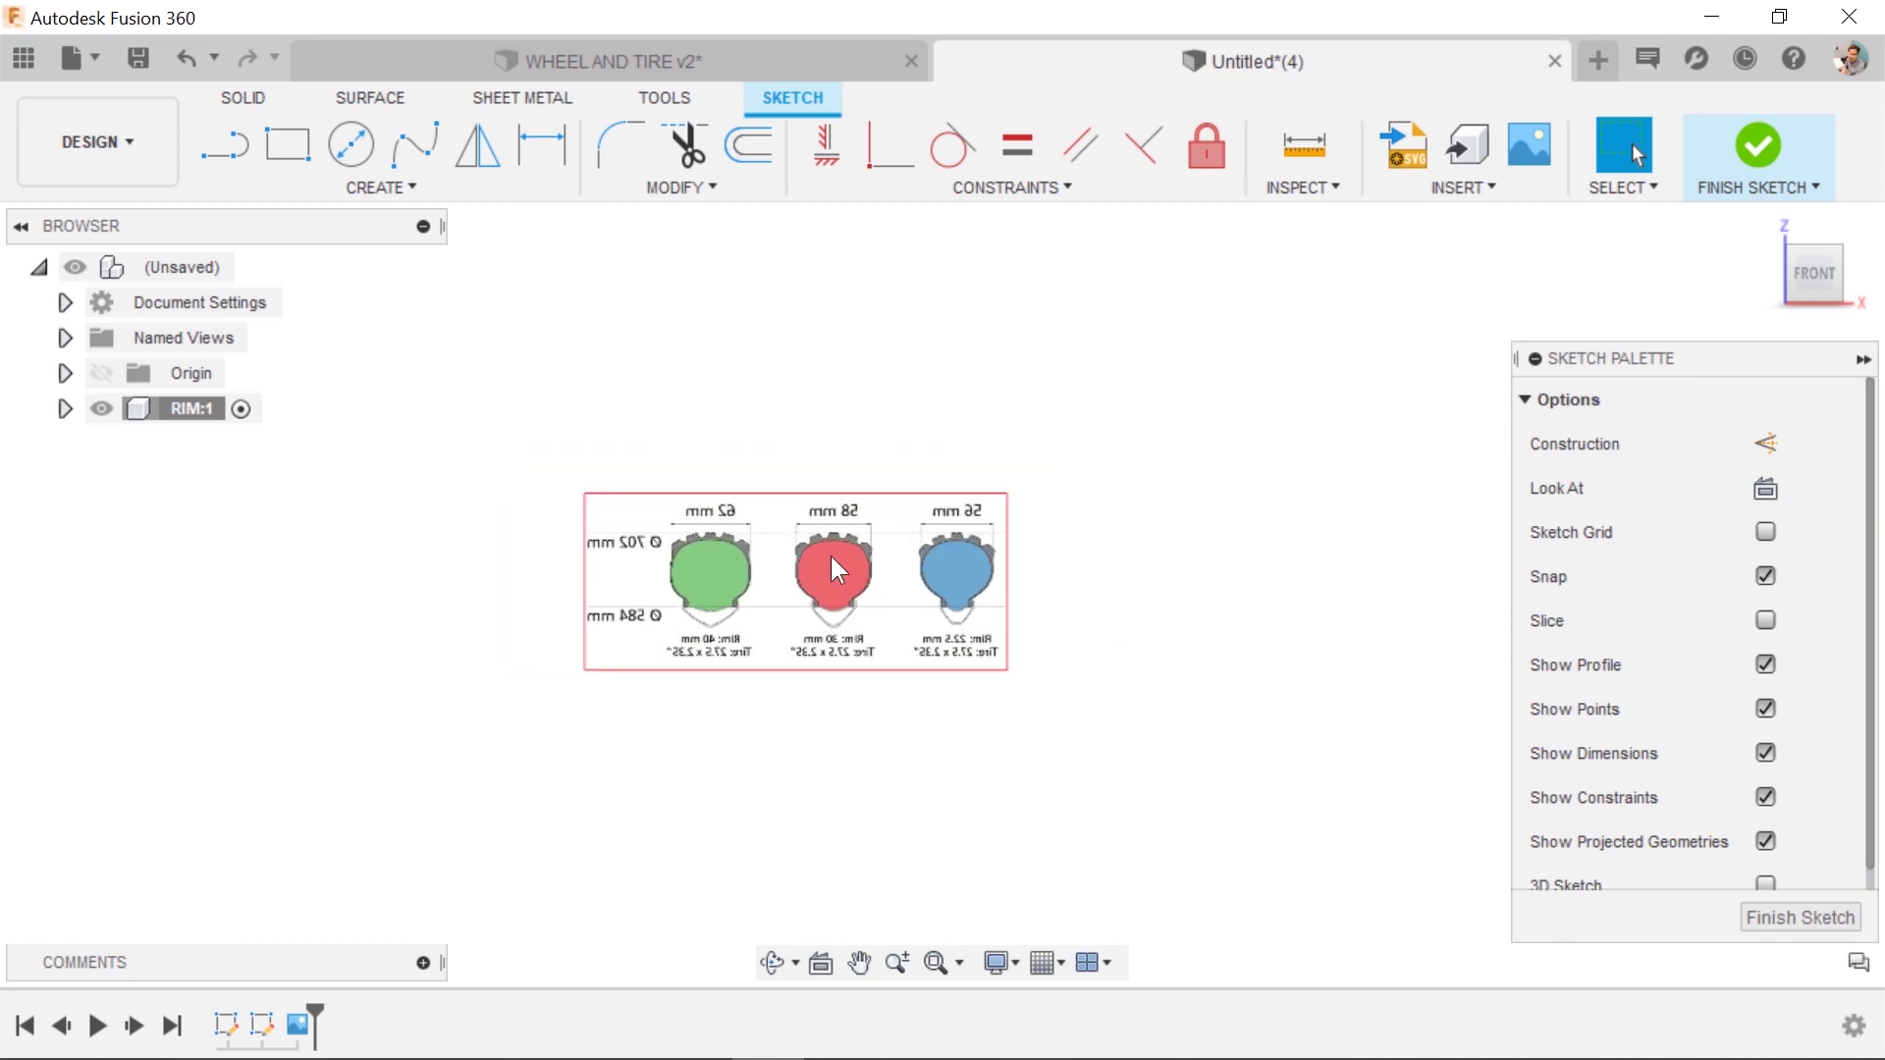
right_click(290, 1027)
click(361, 897)
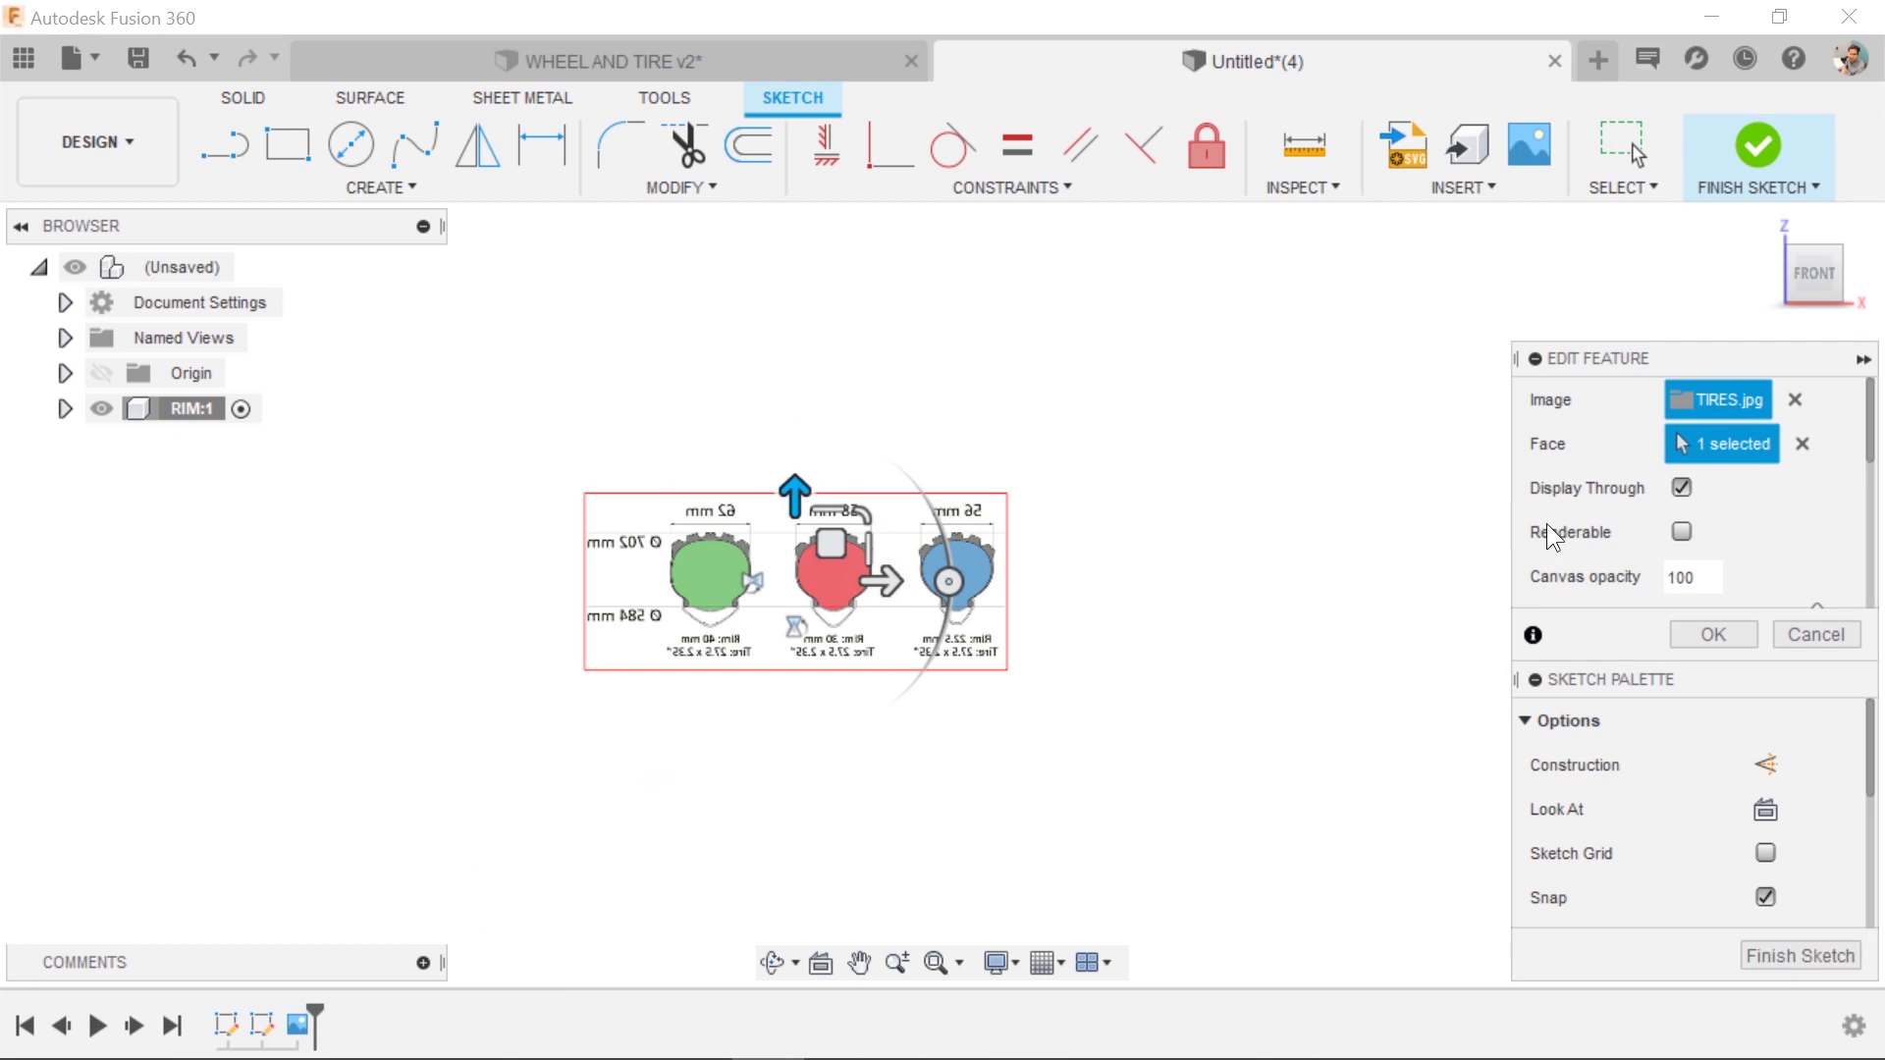
mouse_move(1681, 361)
mouse_down()
mouse_move(1600, 231)
mouse_move(1534, 226)
mouse_up()
drag(1723, 290, 1720, 444)
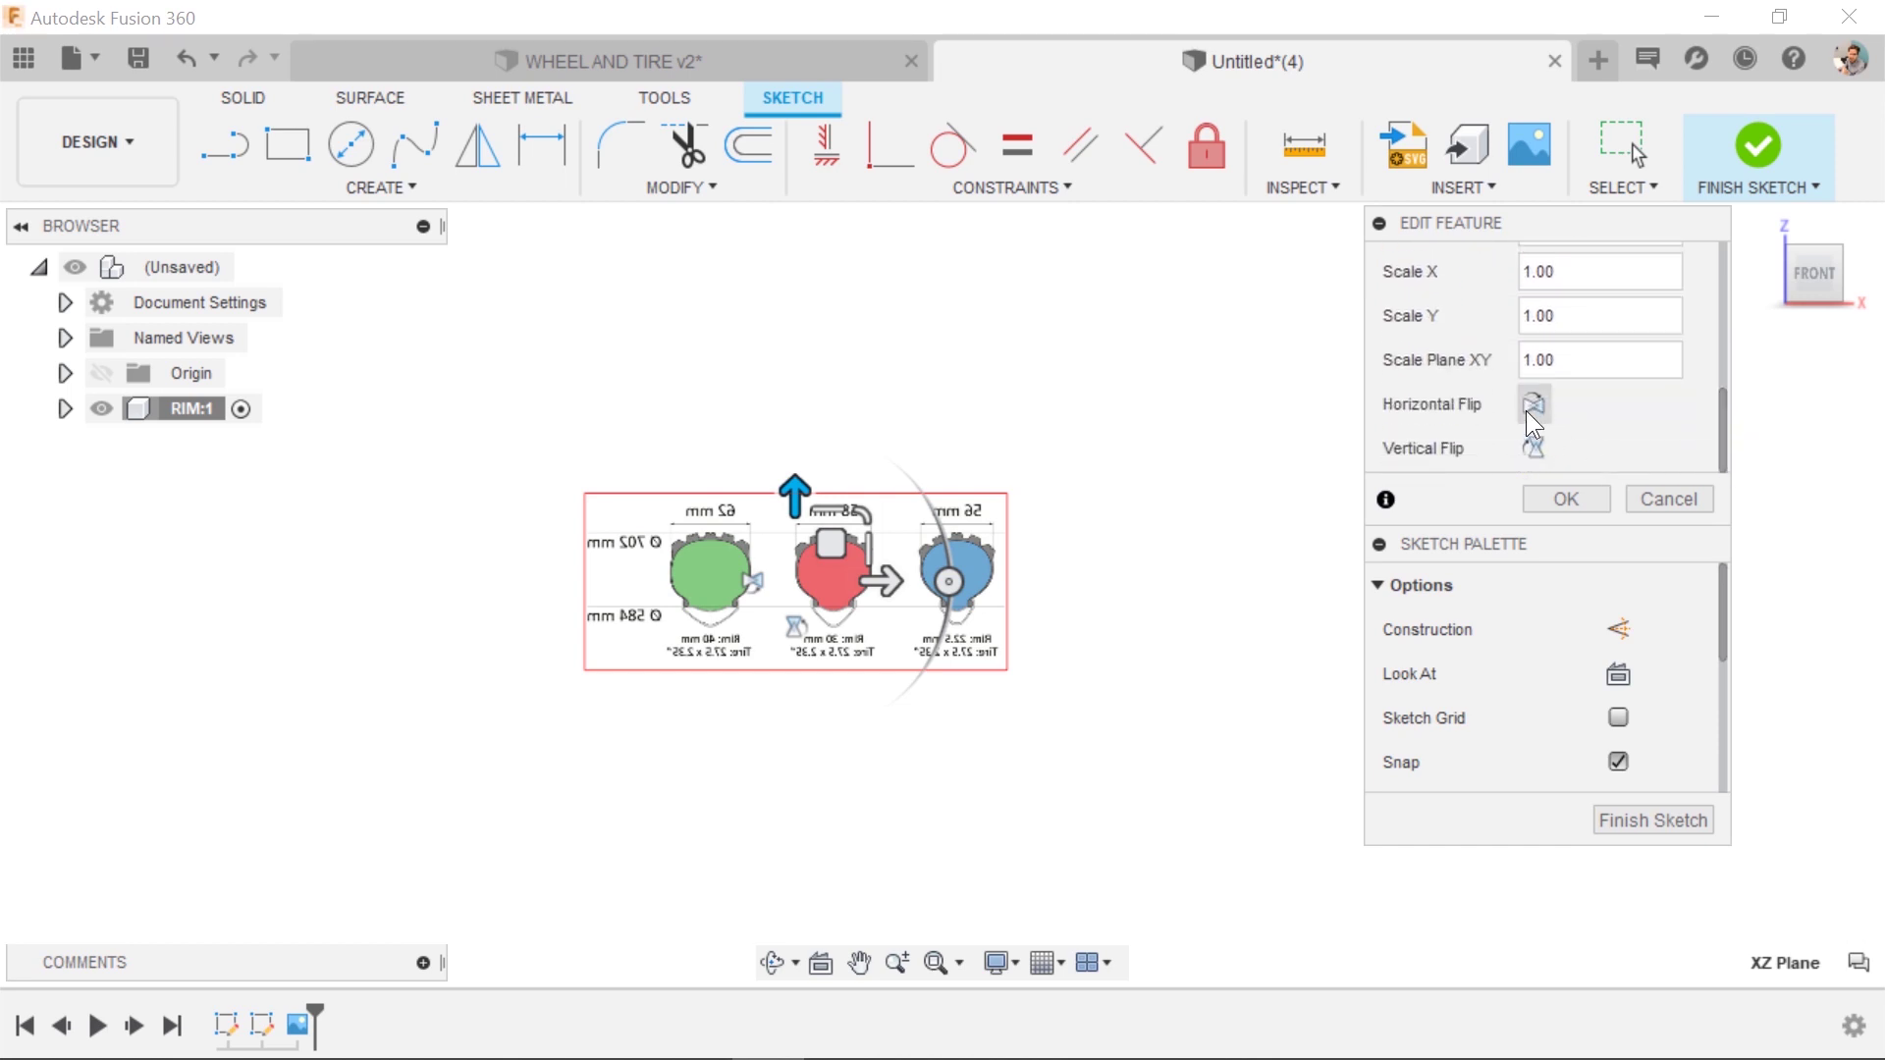
click(1536, 403)
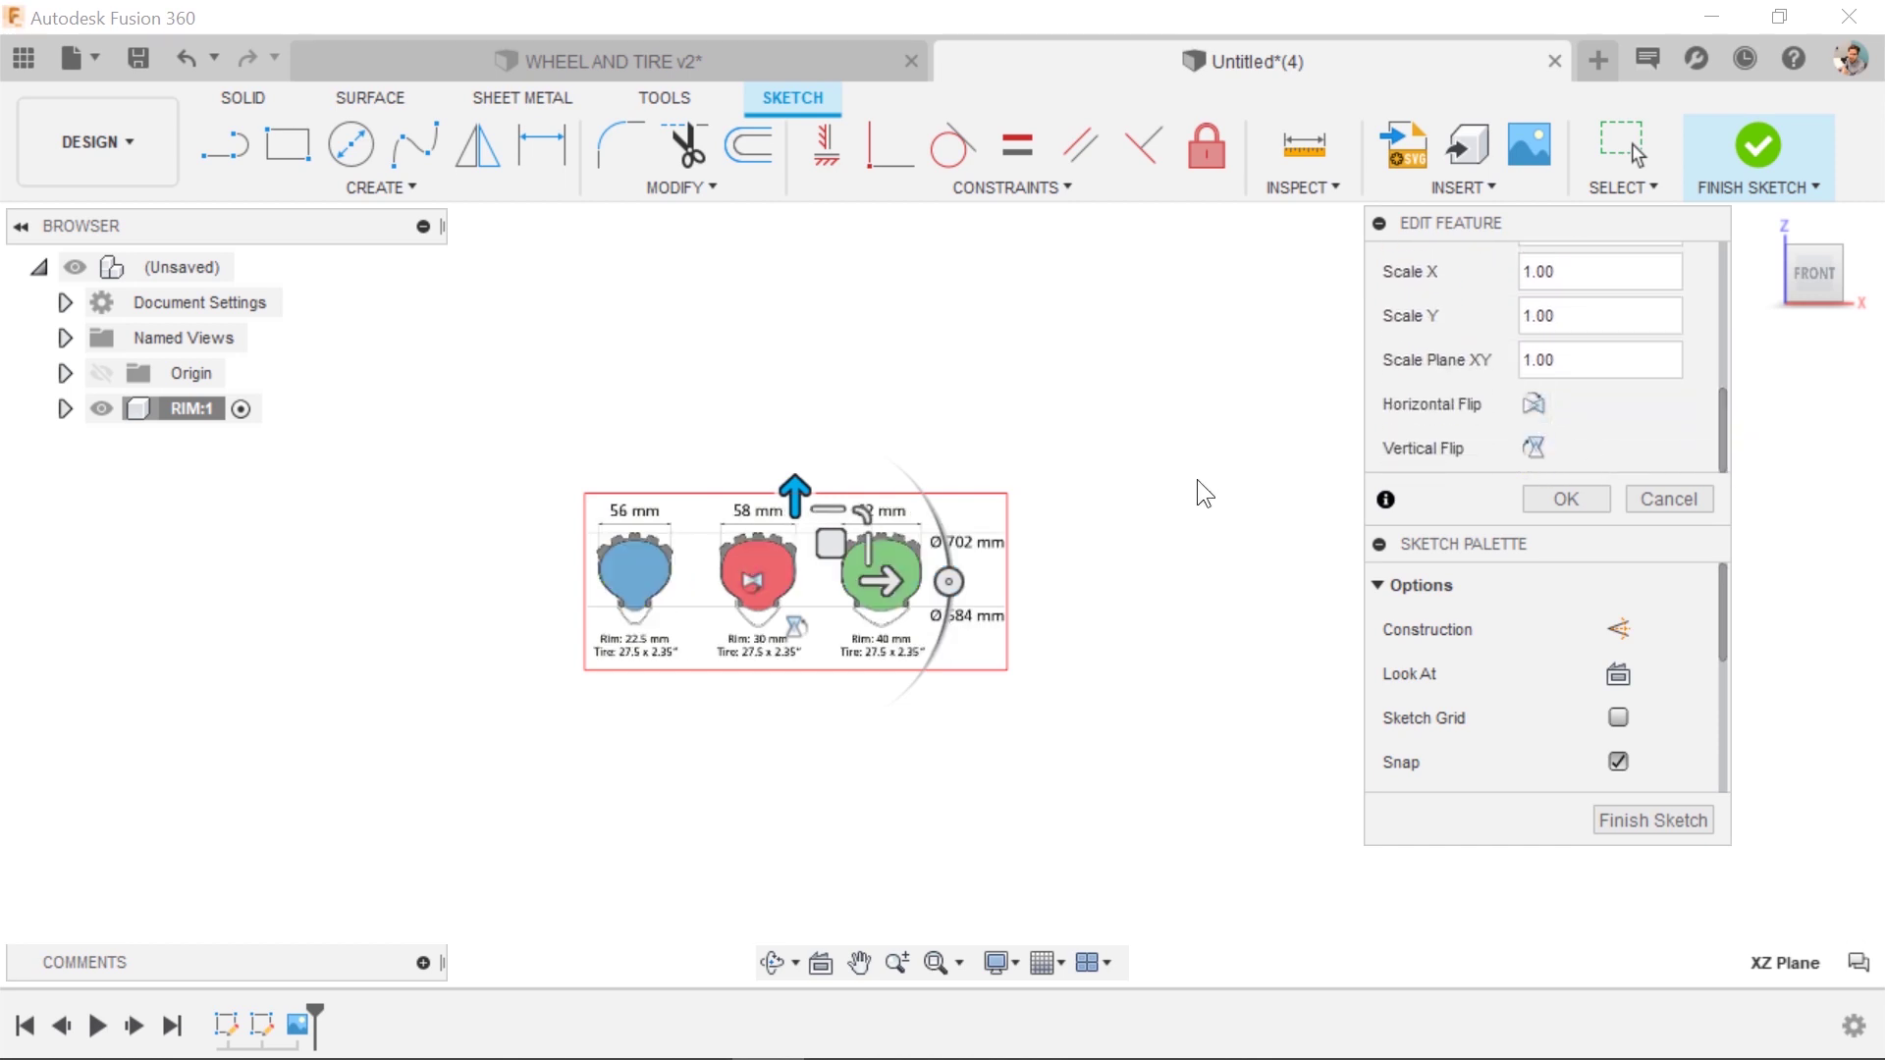
click(1567, 504)
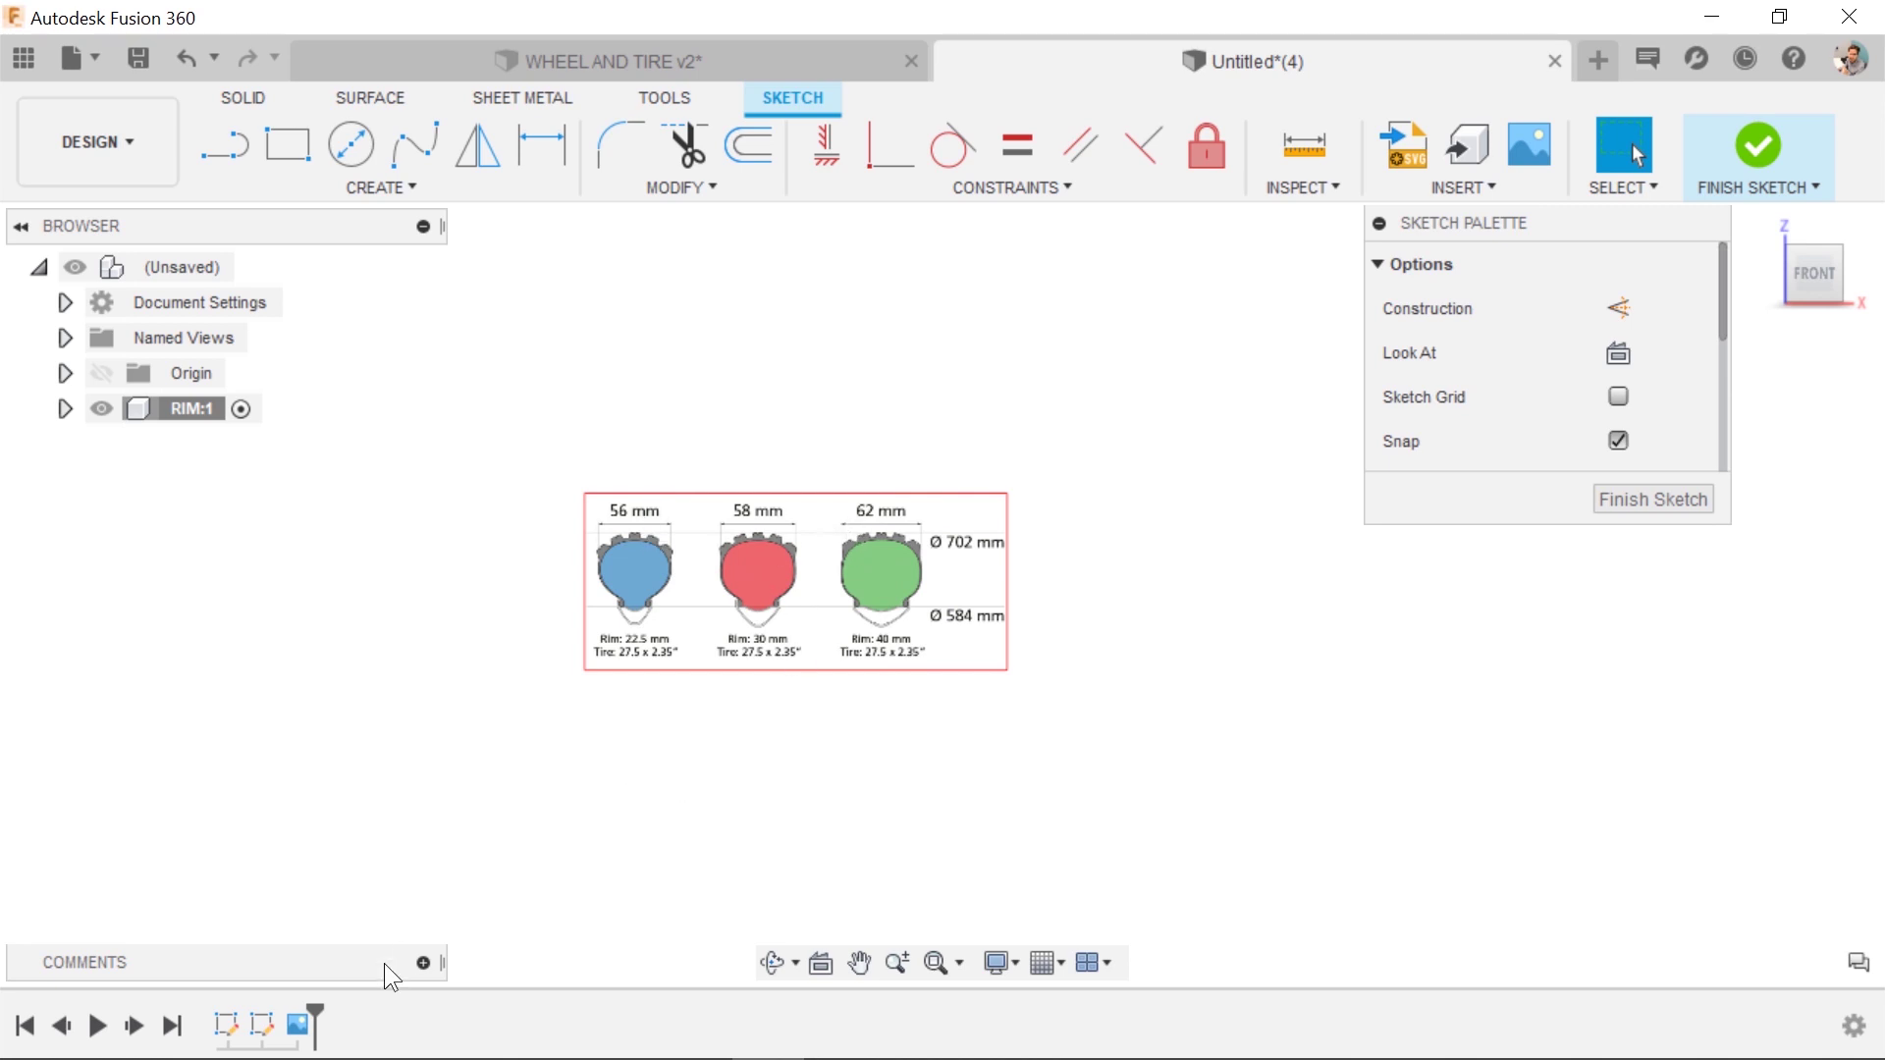
Expand RIM's Canvases folder and start calibrating the TIRES canvas.
right_click(297, 1025)
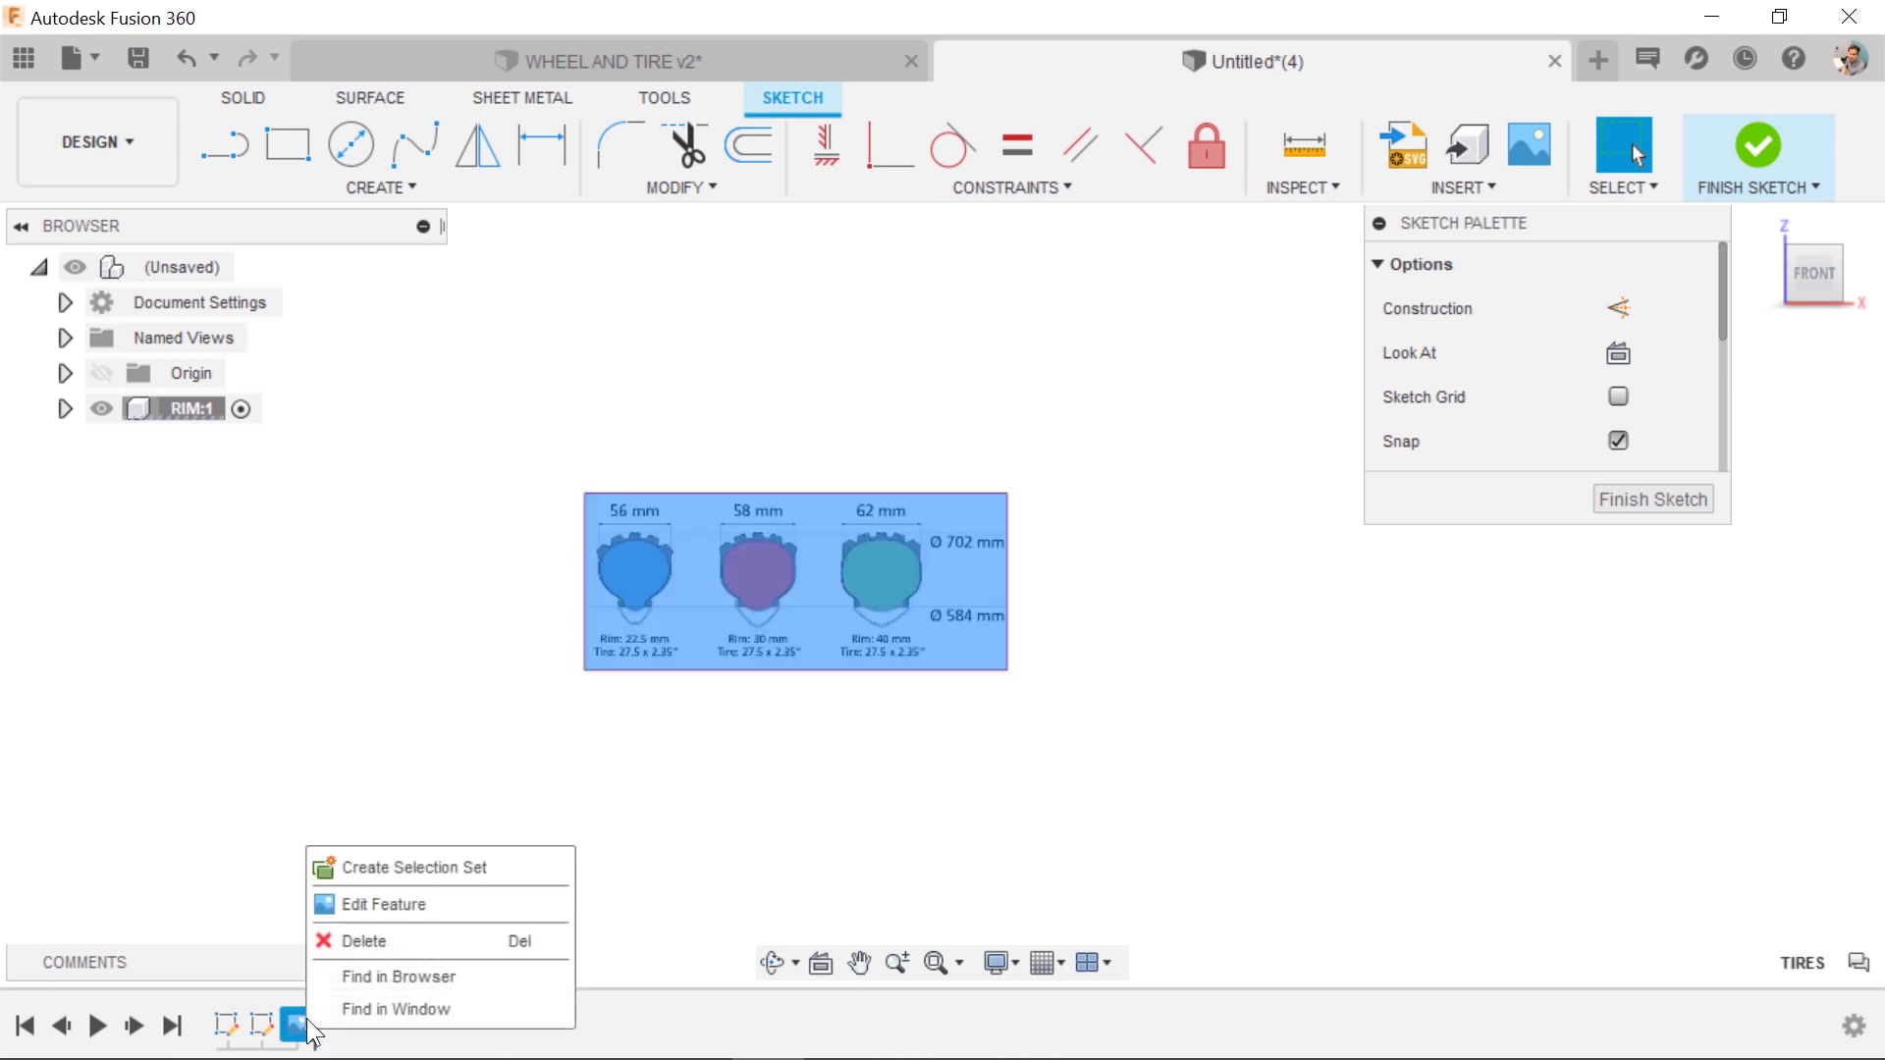
click(274, 764)
click(65, 408)
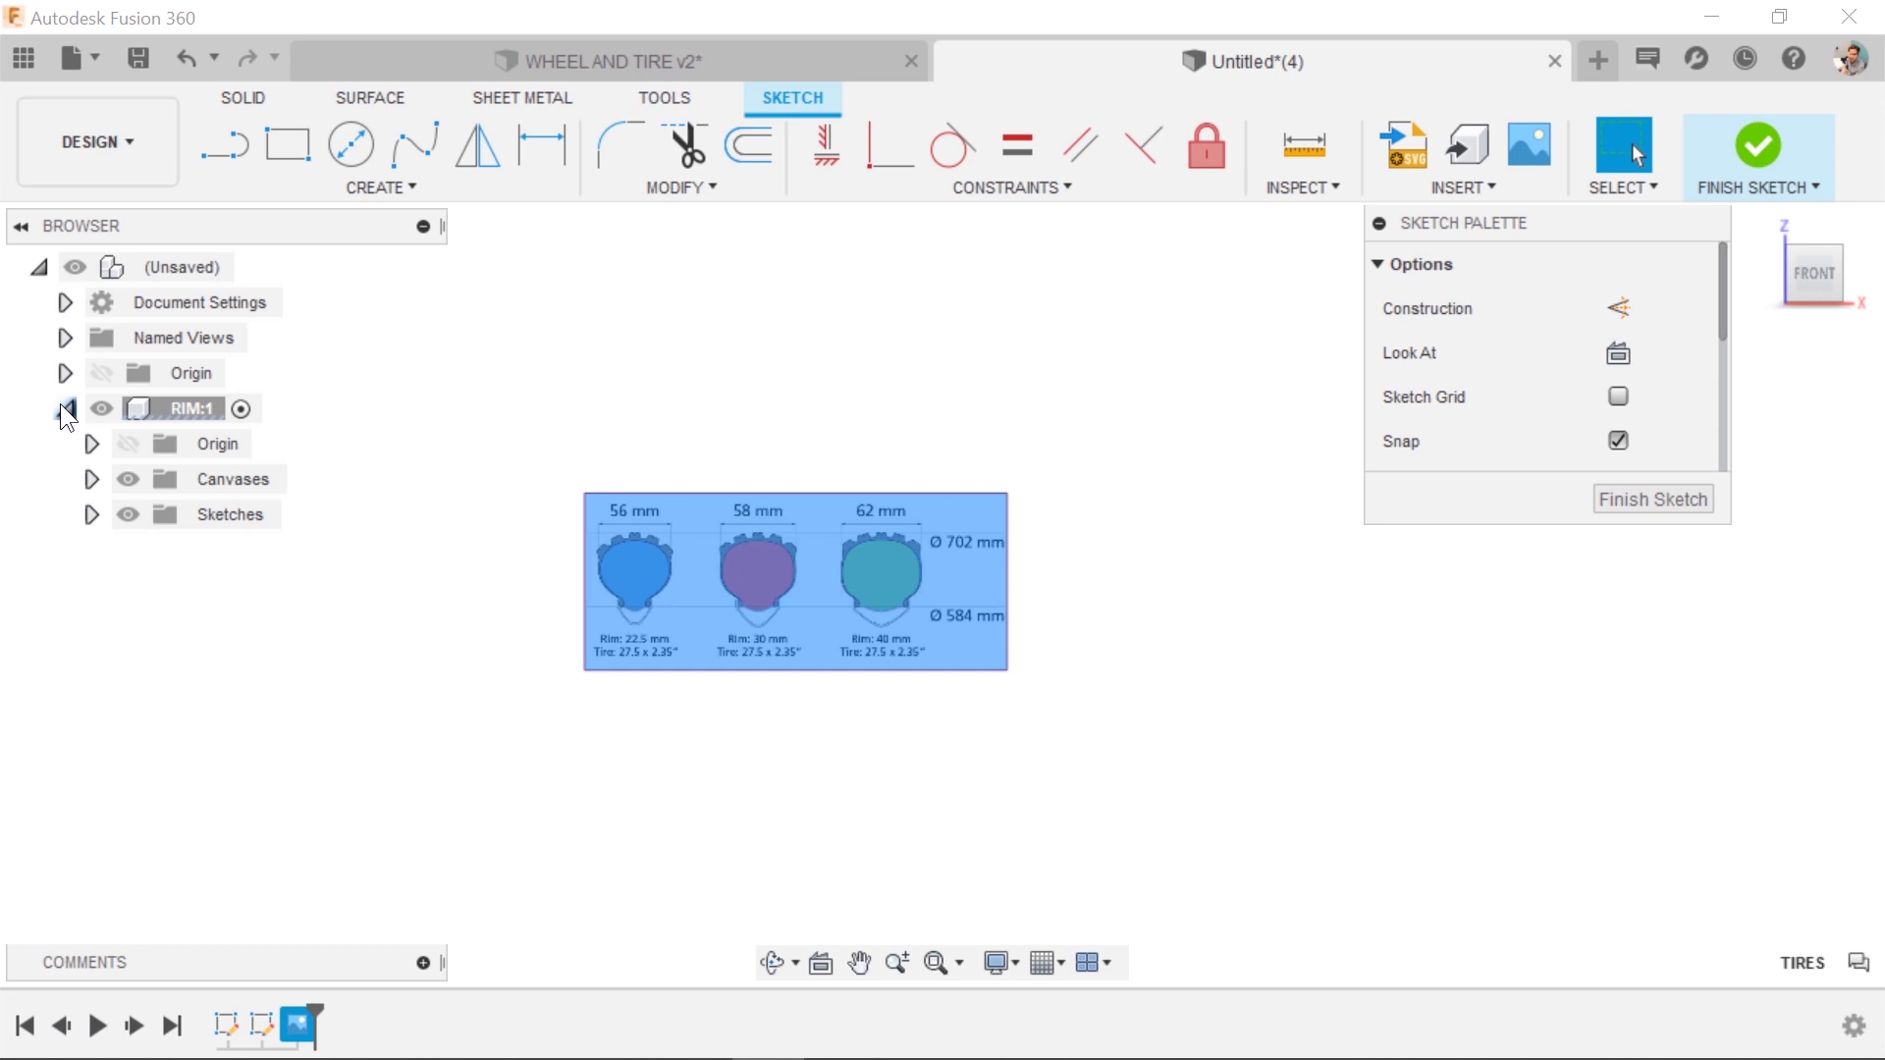
click(91, 479)
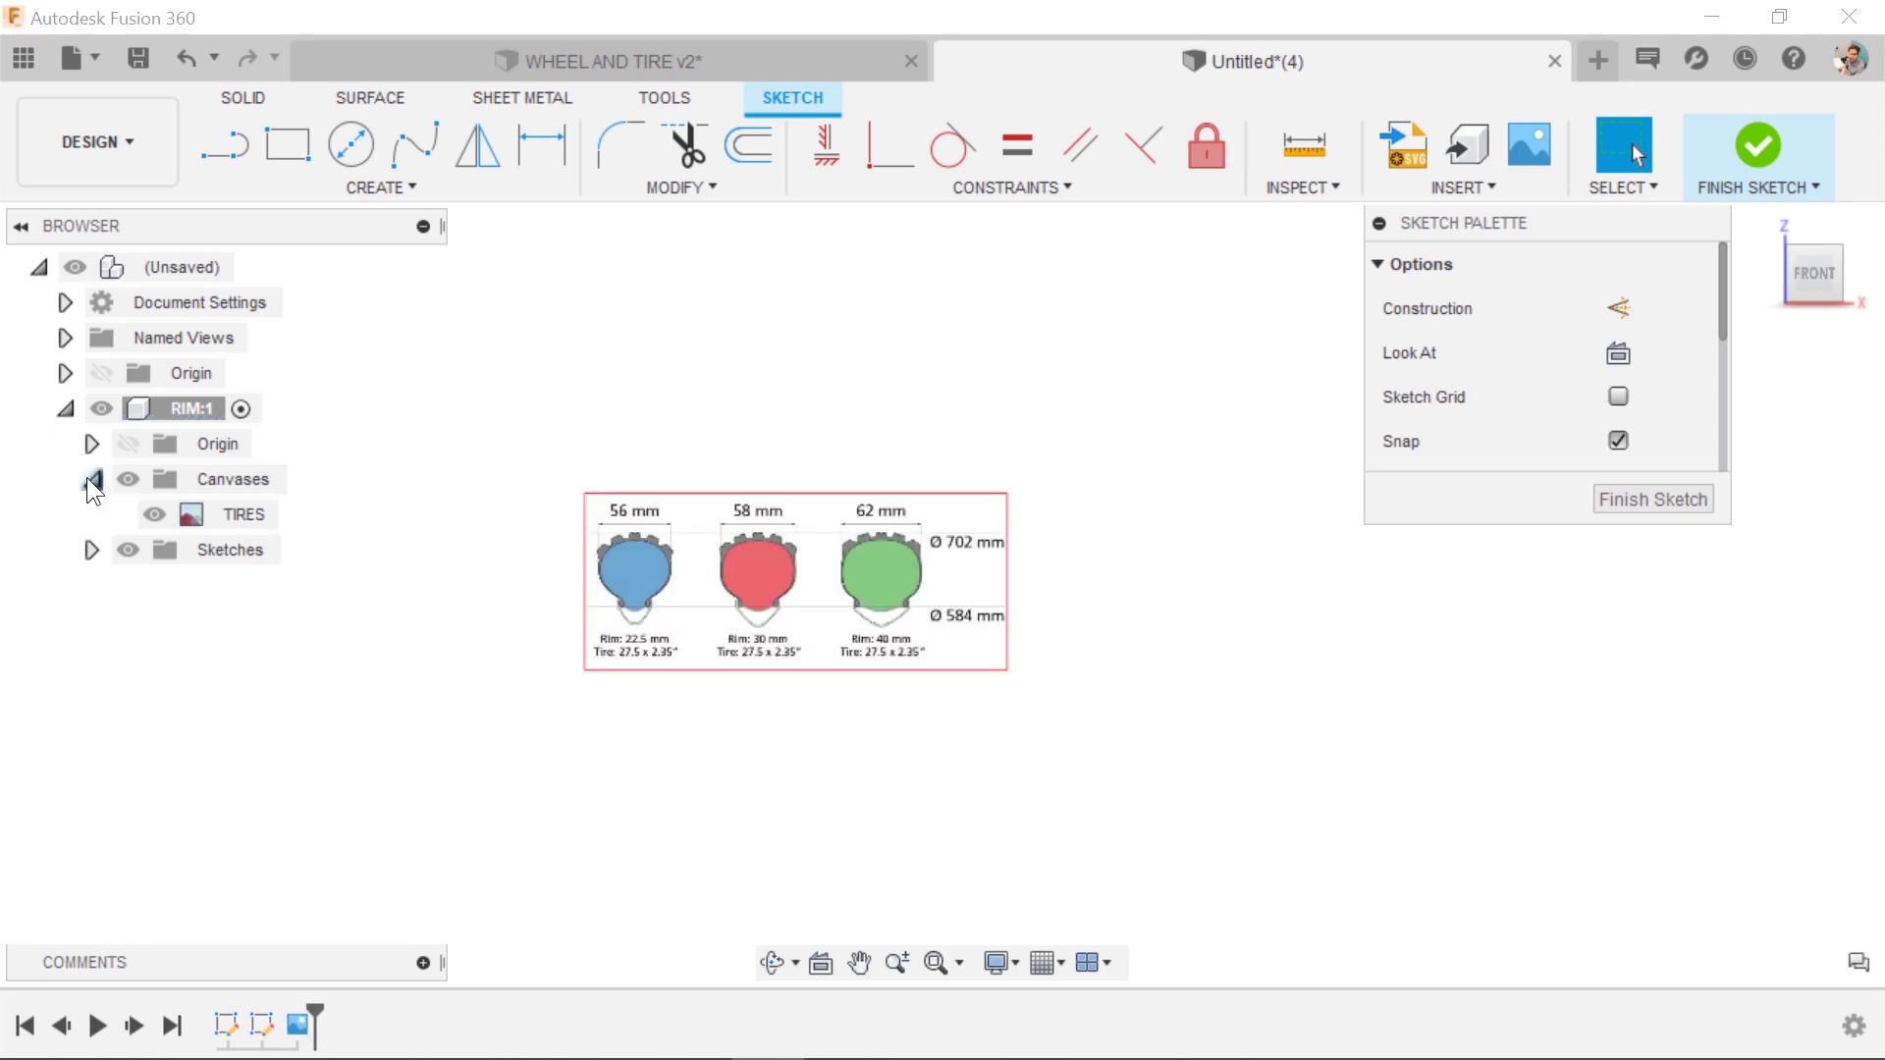
right_click(232, 511)
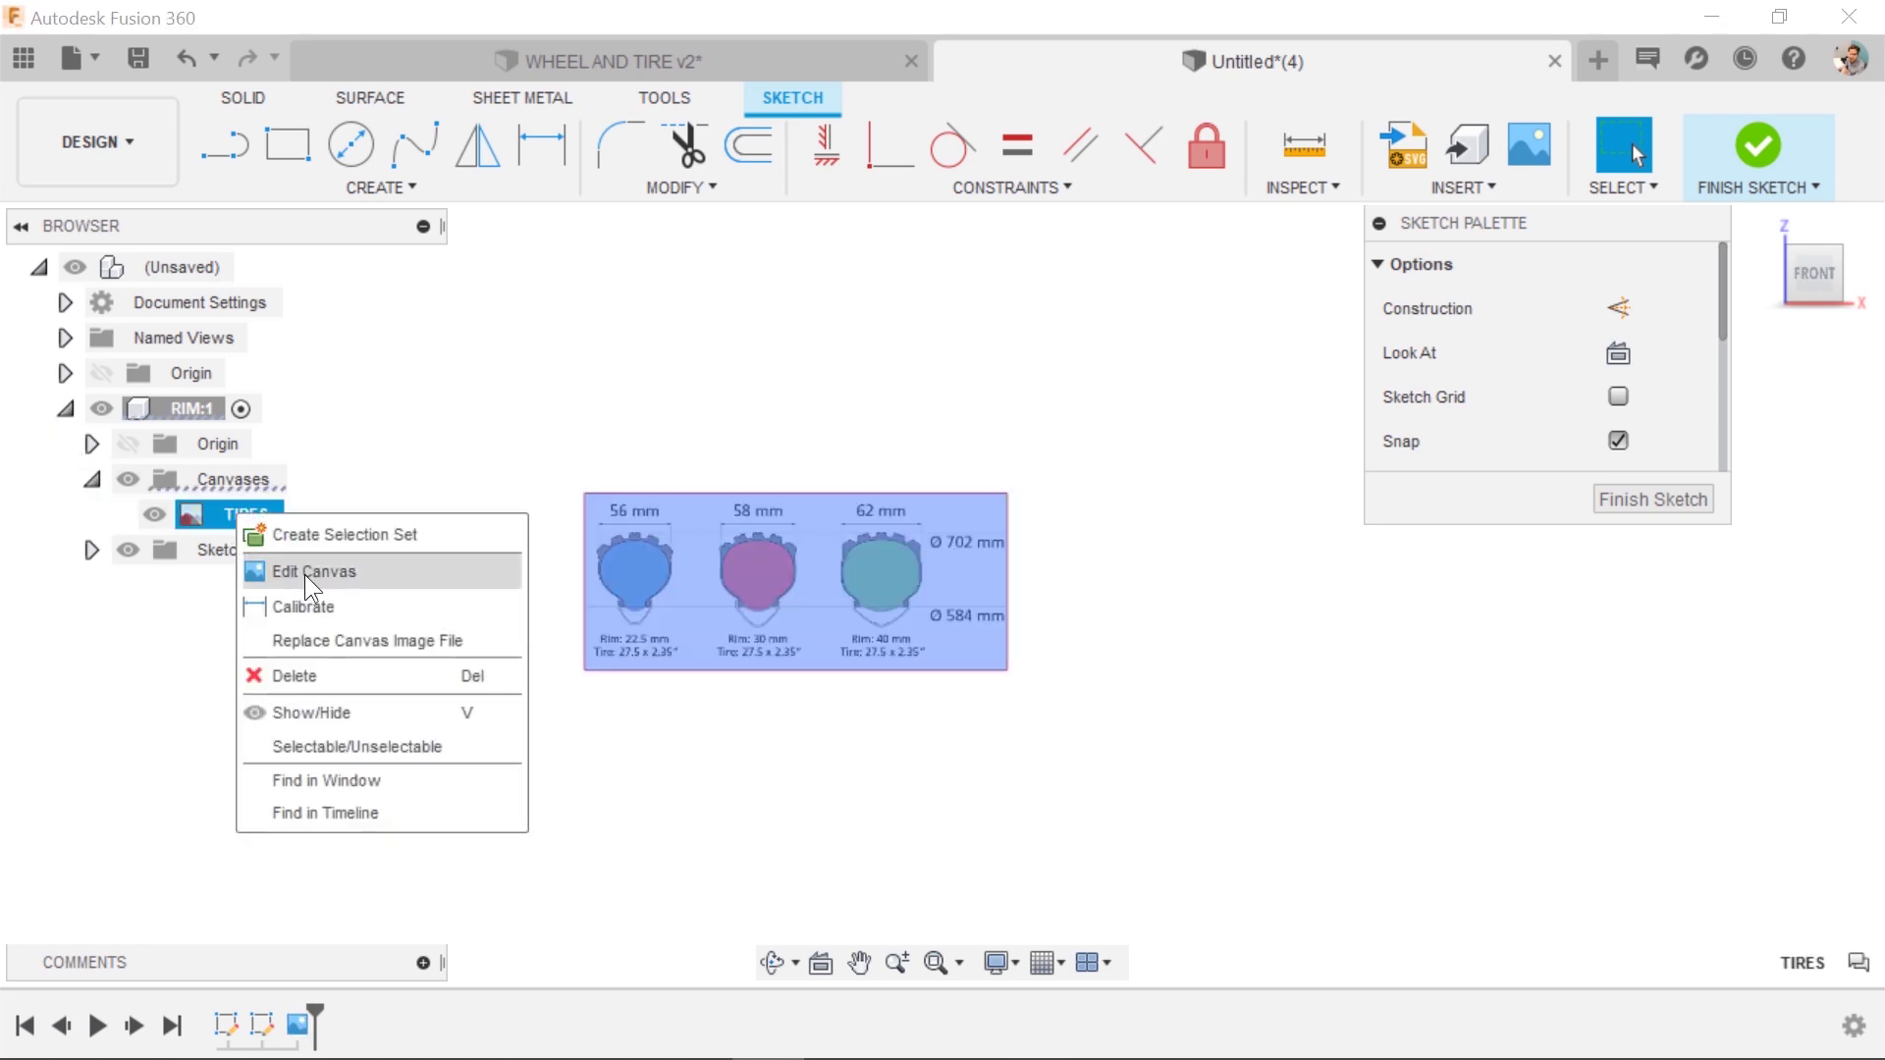
click(316, 606)
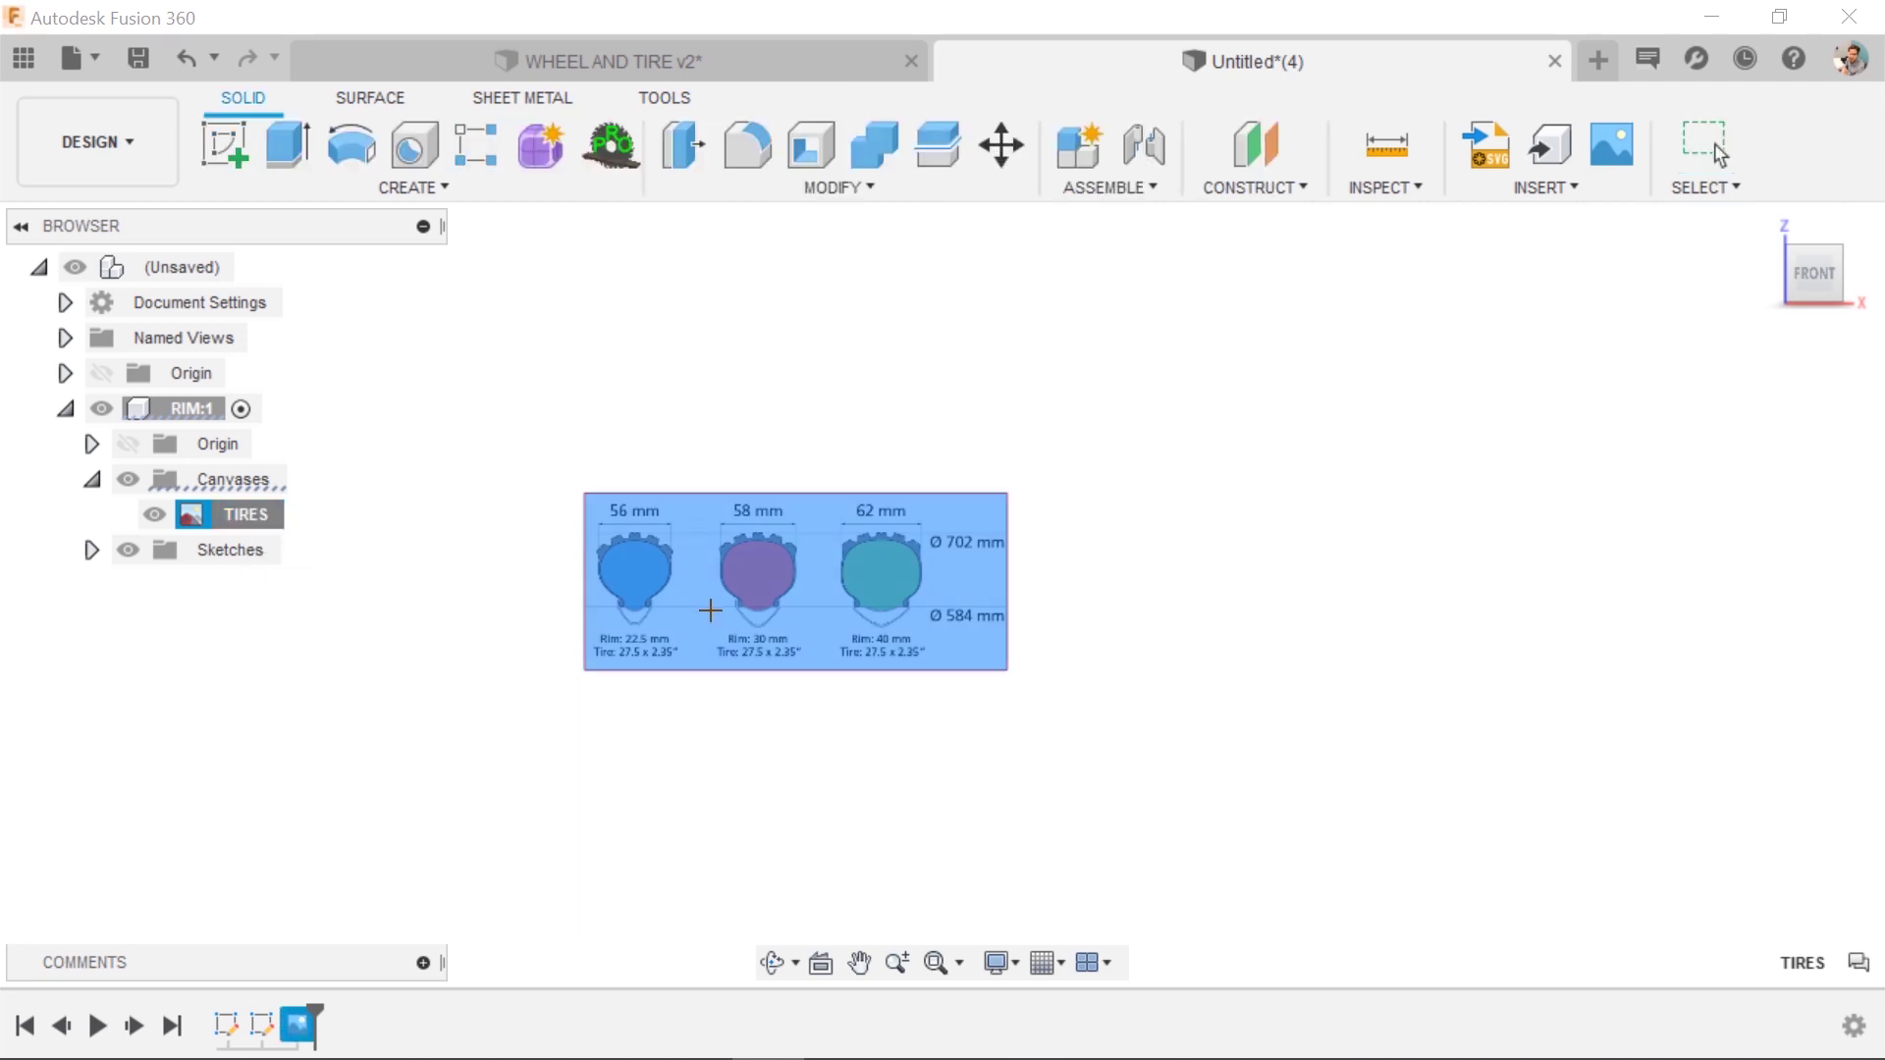
Mark both edges of the middle tire and set that width to 58 mm.
scroll(782, 570, up, 5)
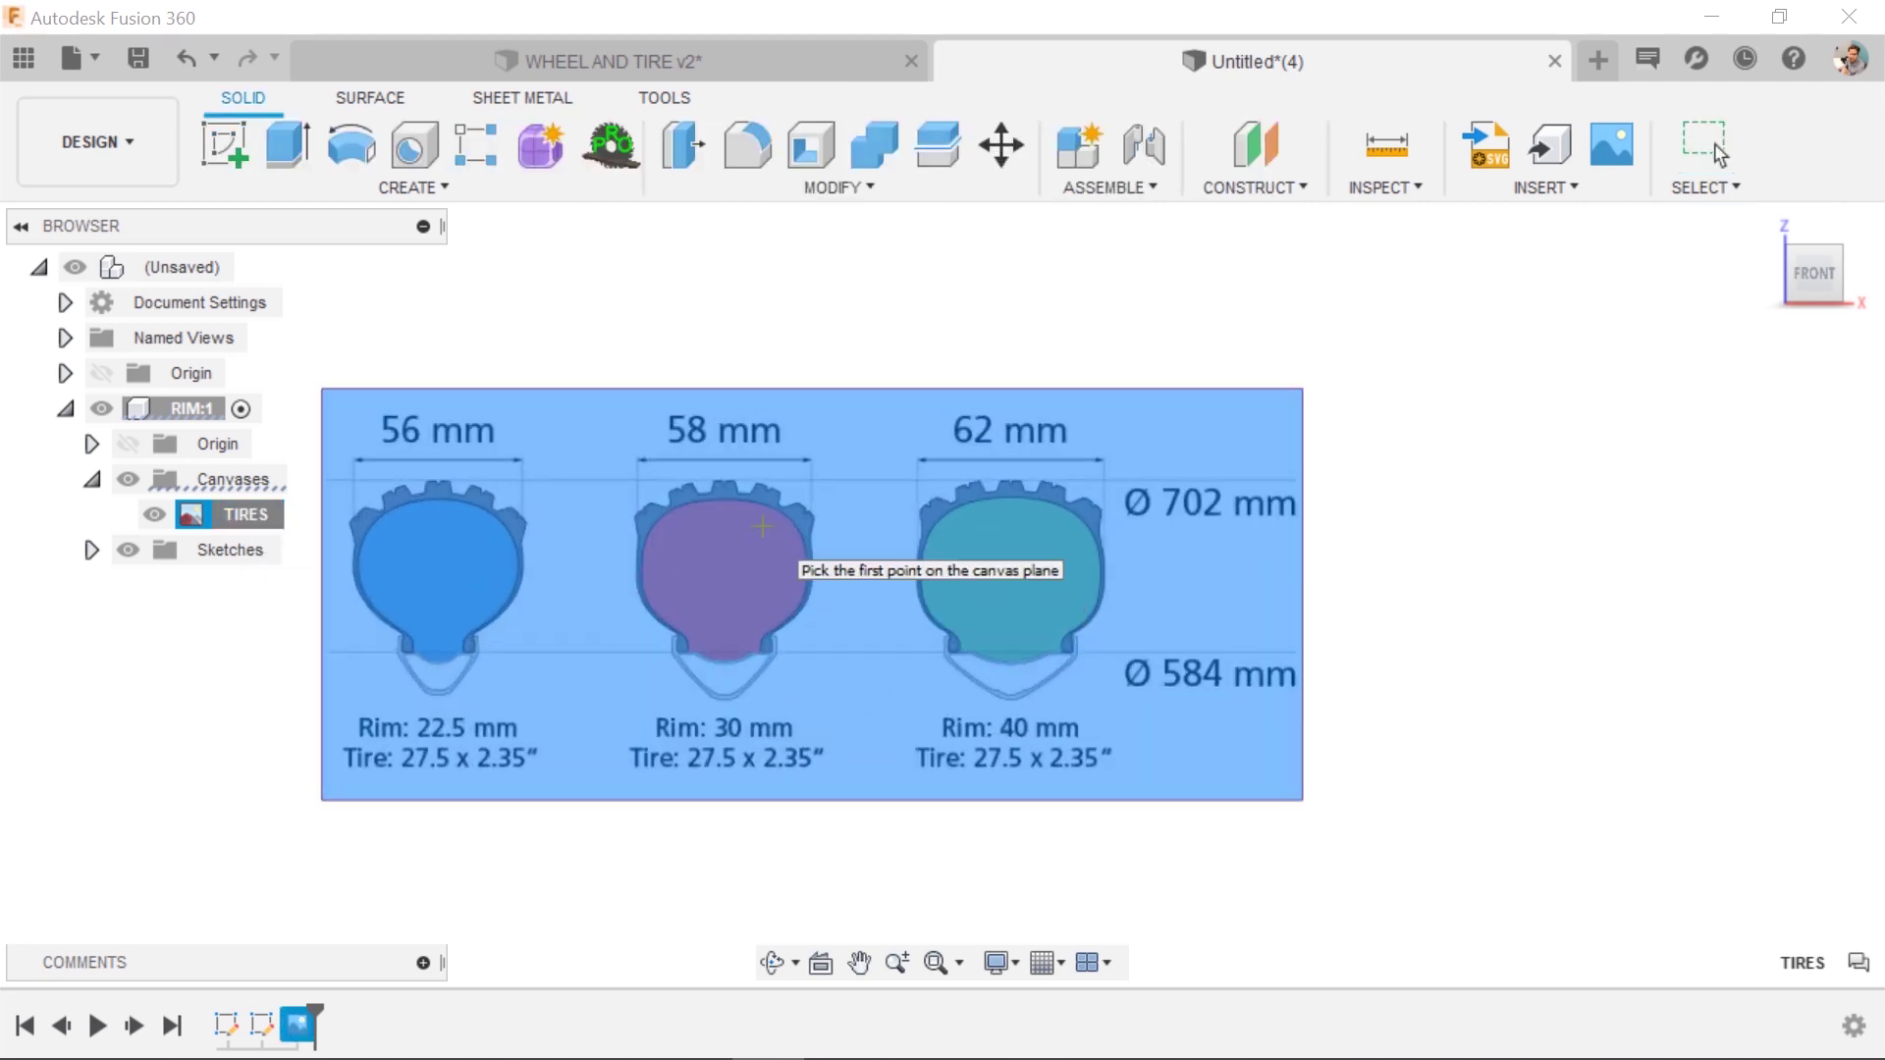
click(635, 517)
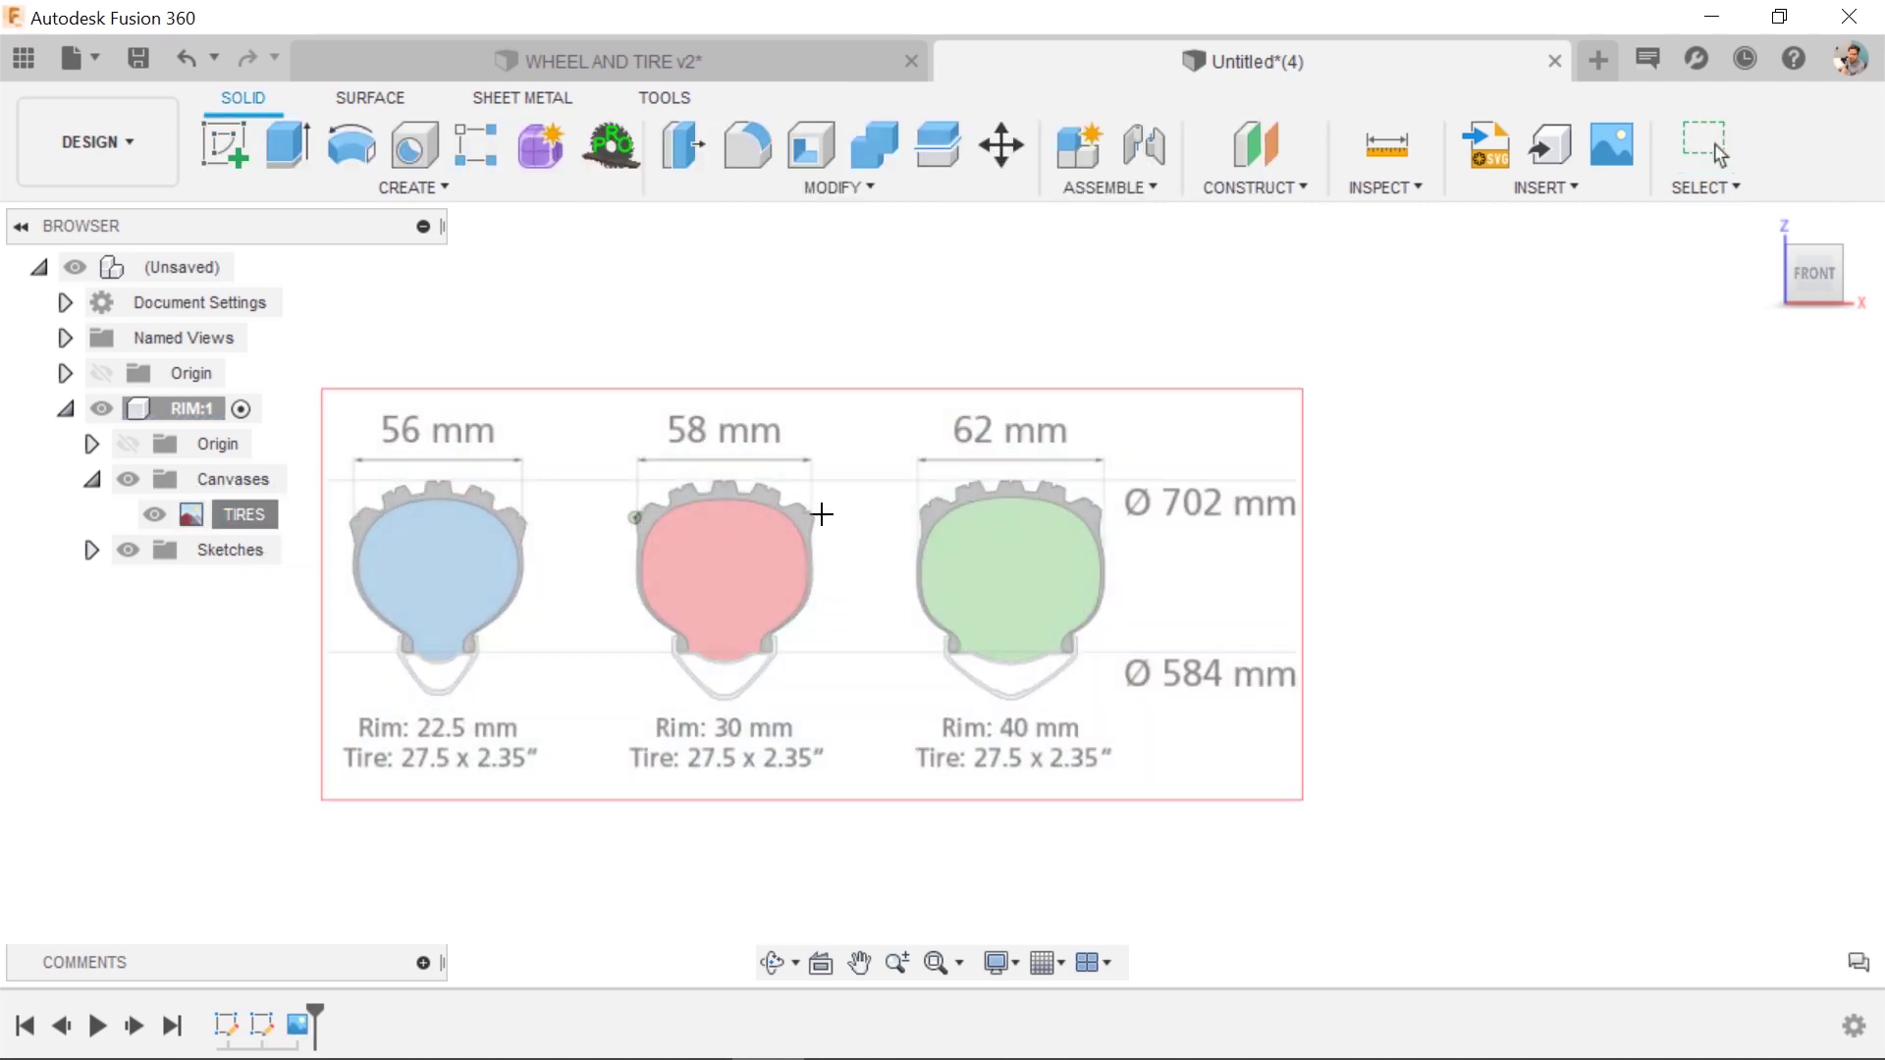
click(816, 518)
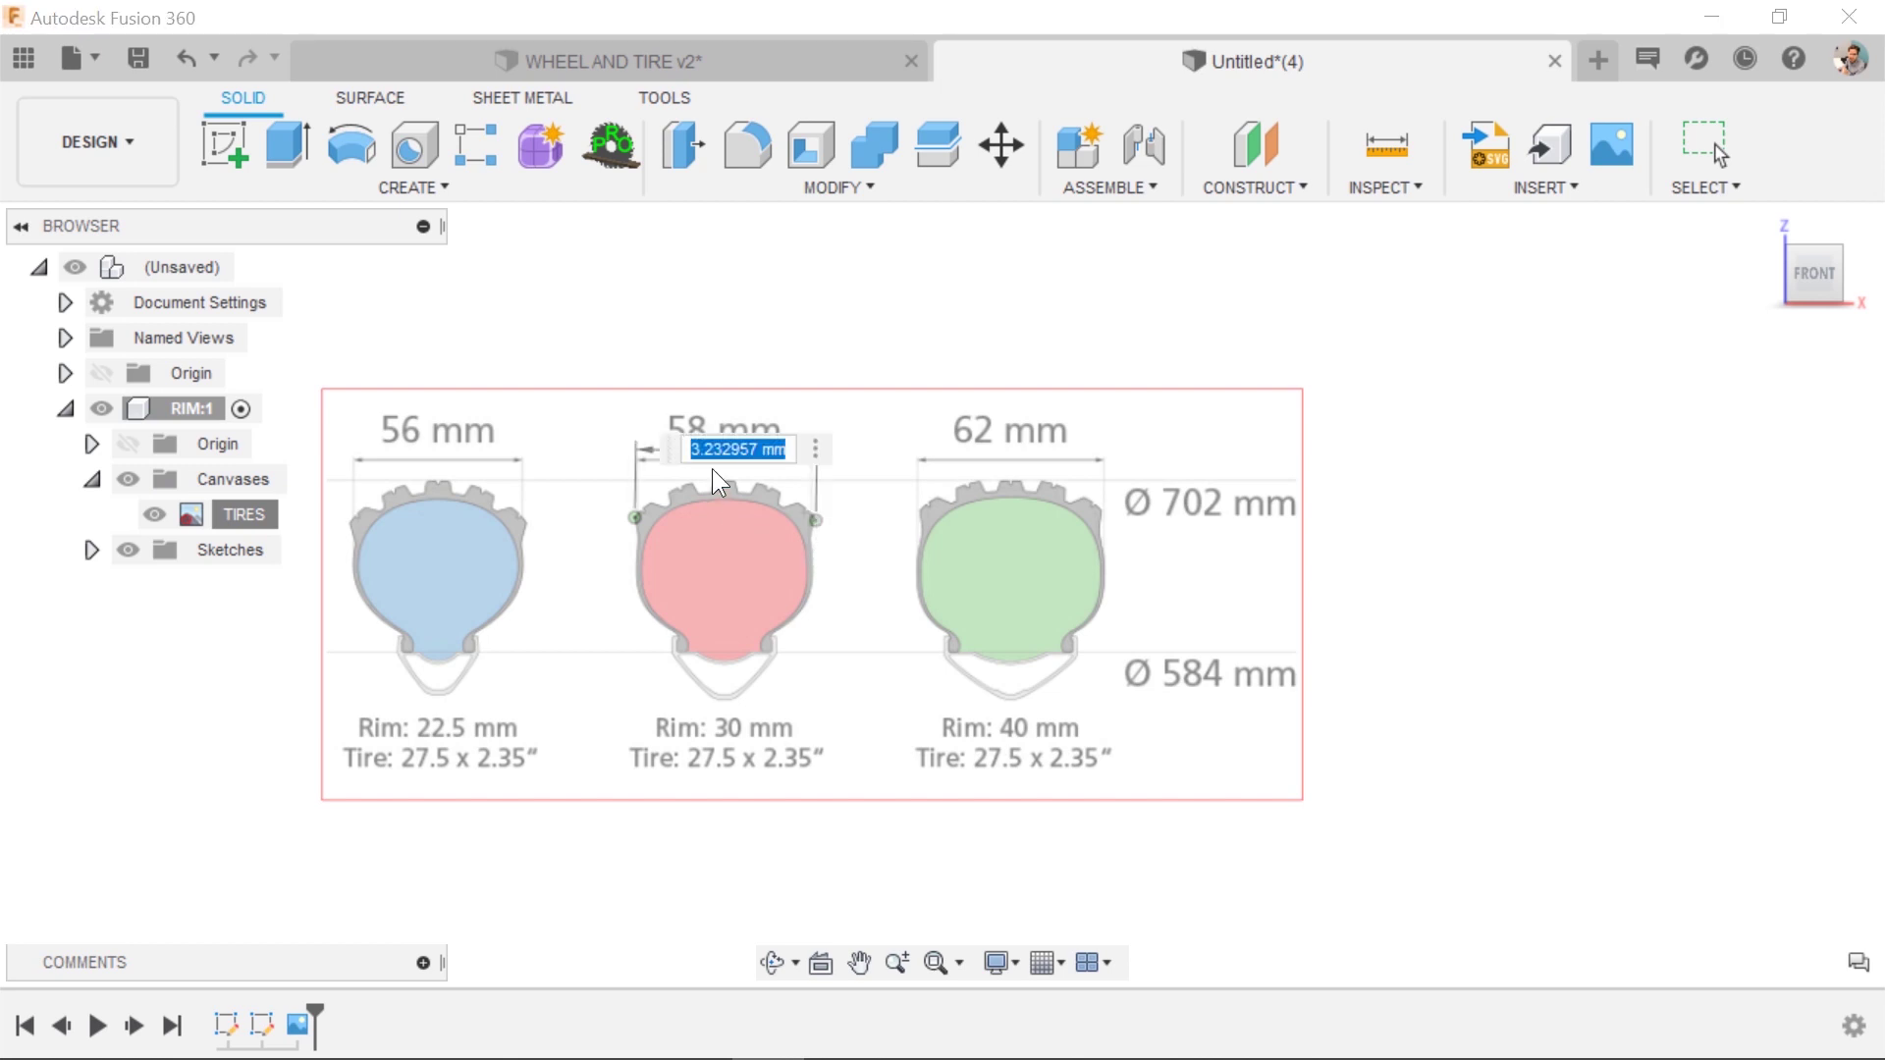
text(58)
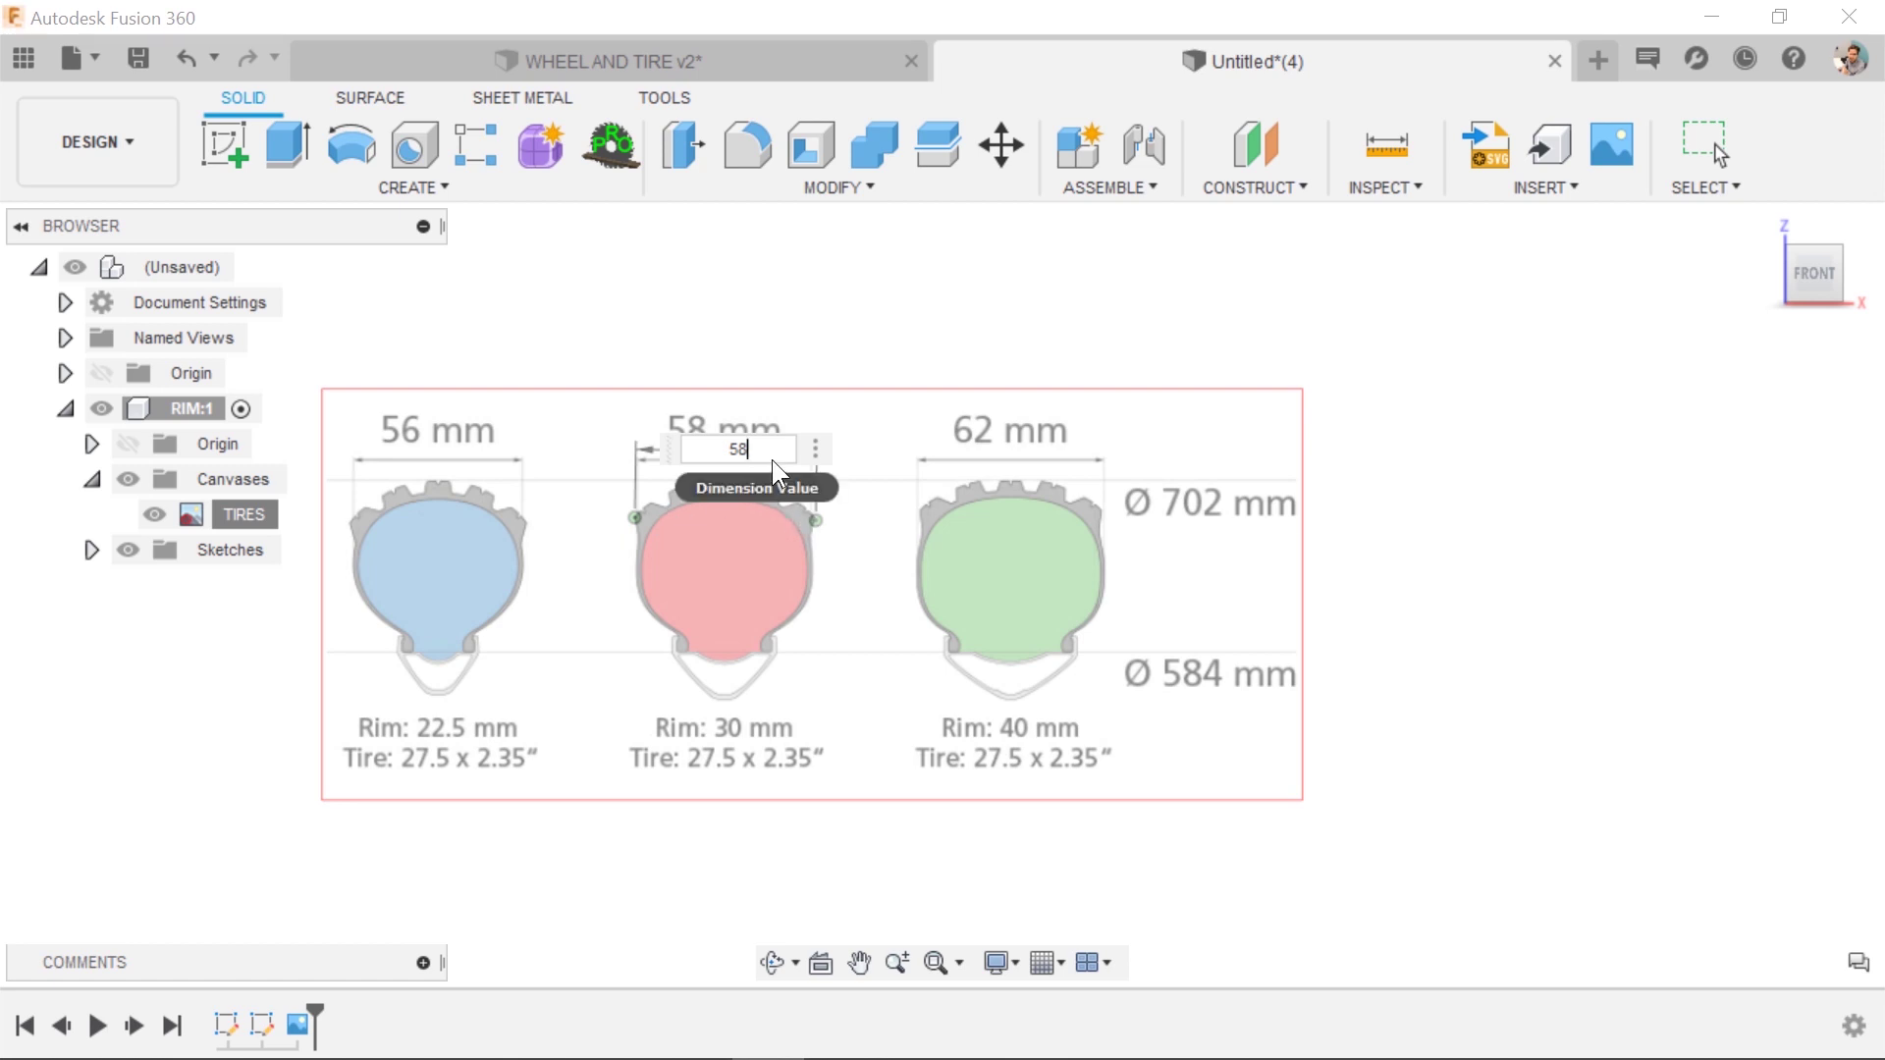
key(Return)
scroll(775, 469, down, 10)
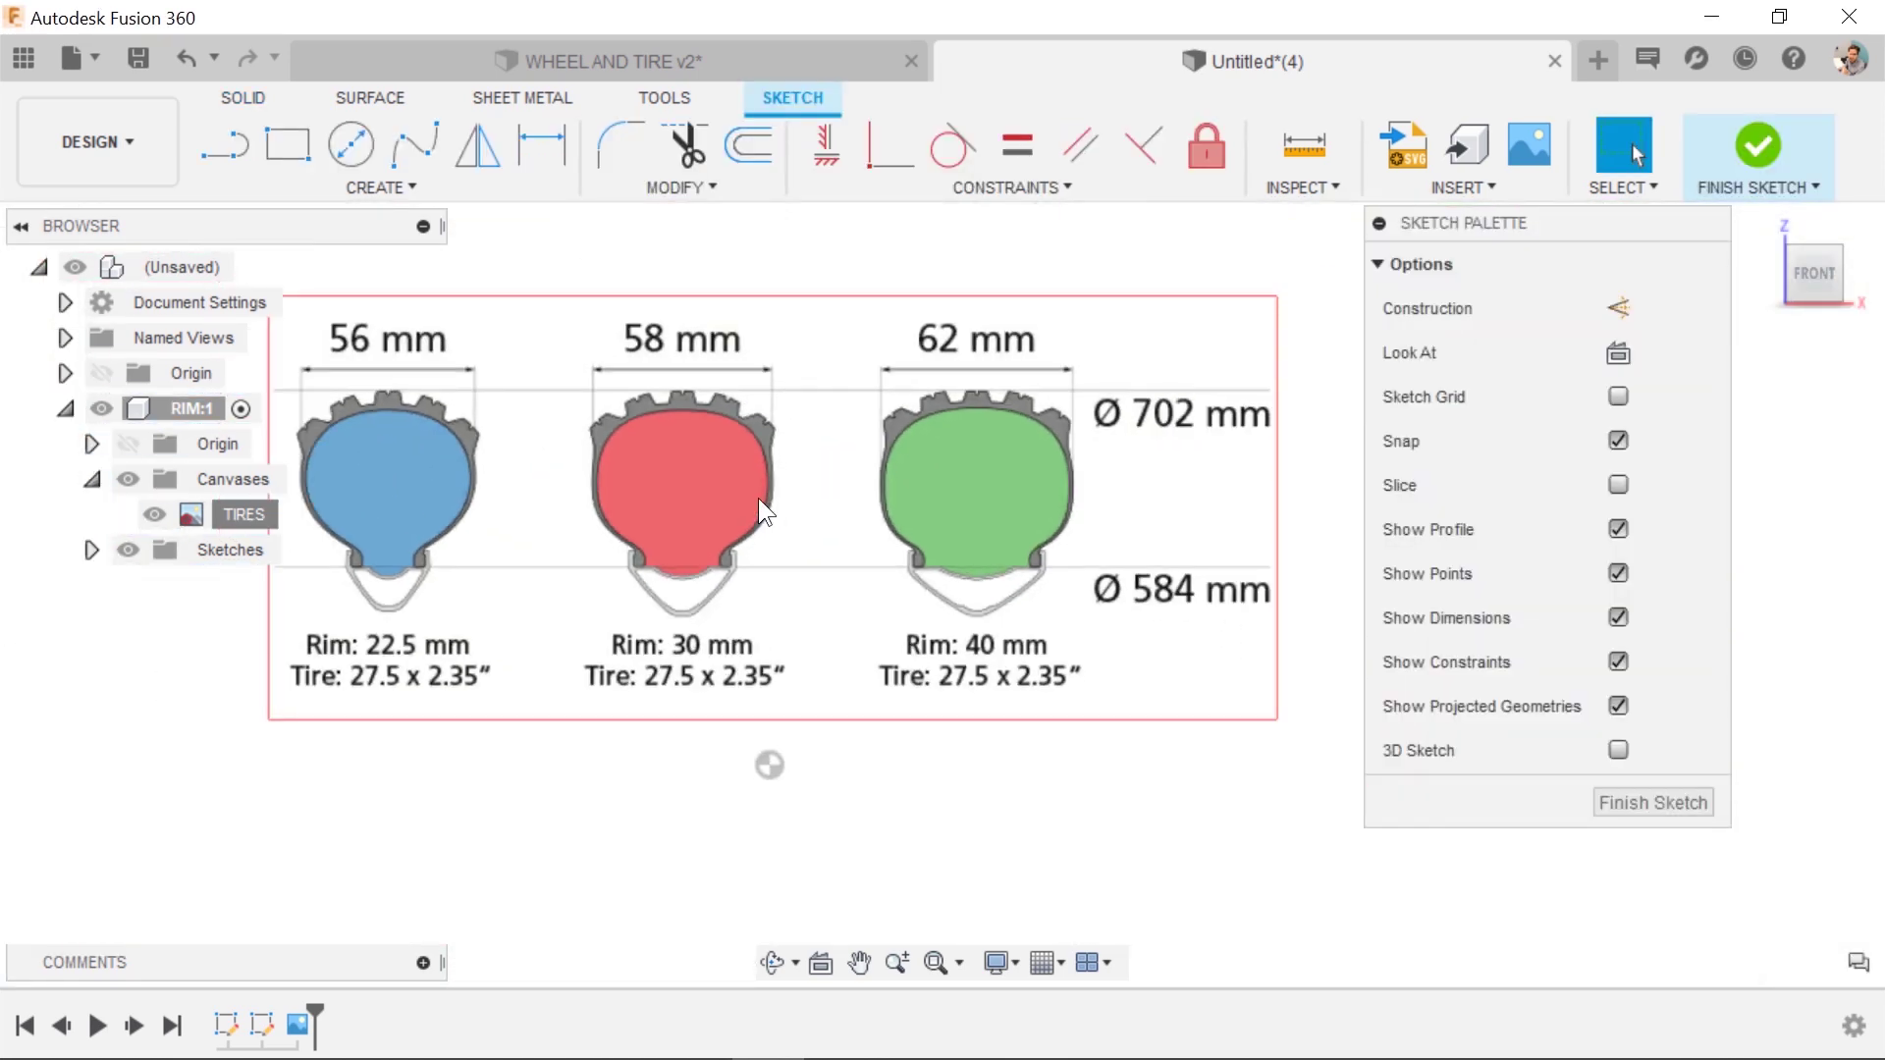
scroll(799, 712, down, 4)
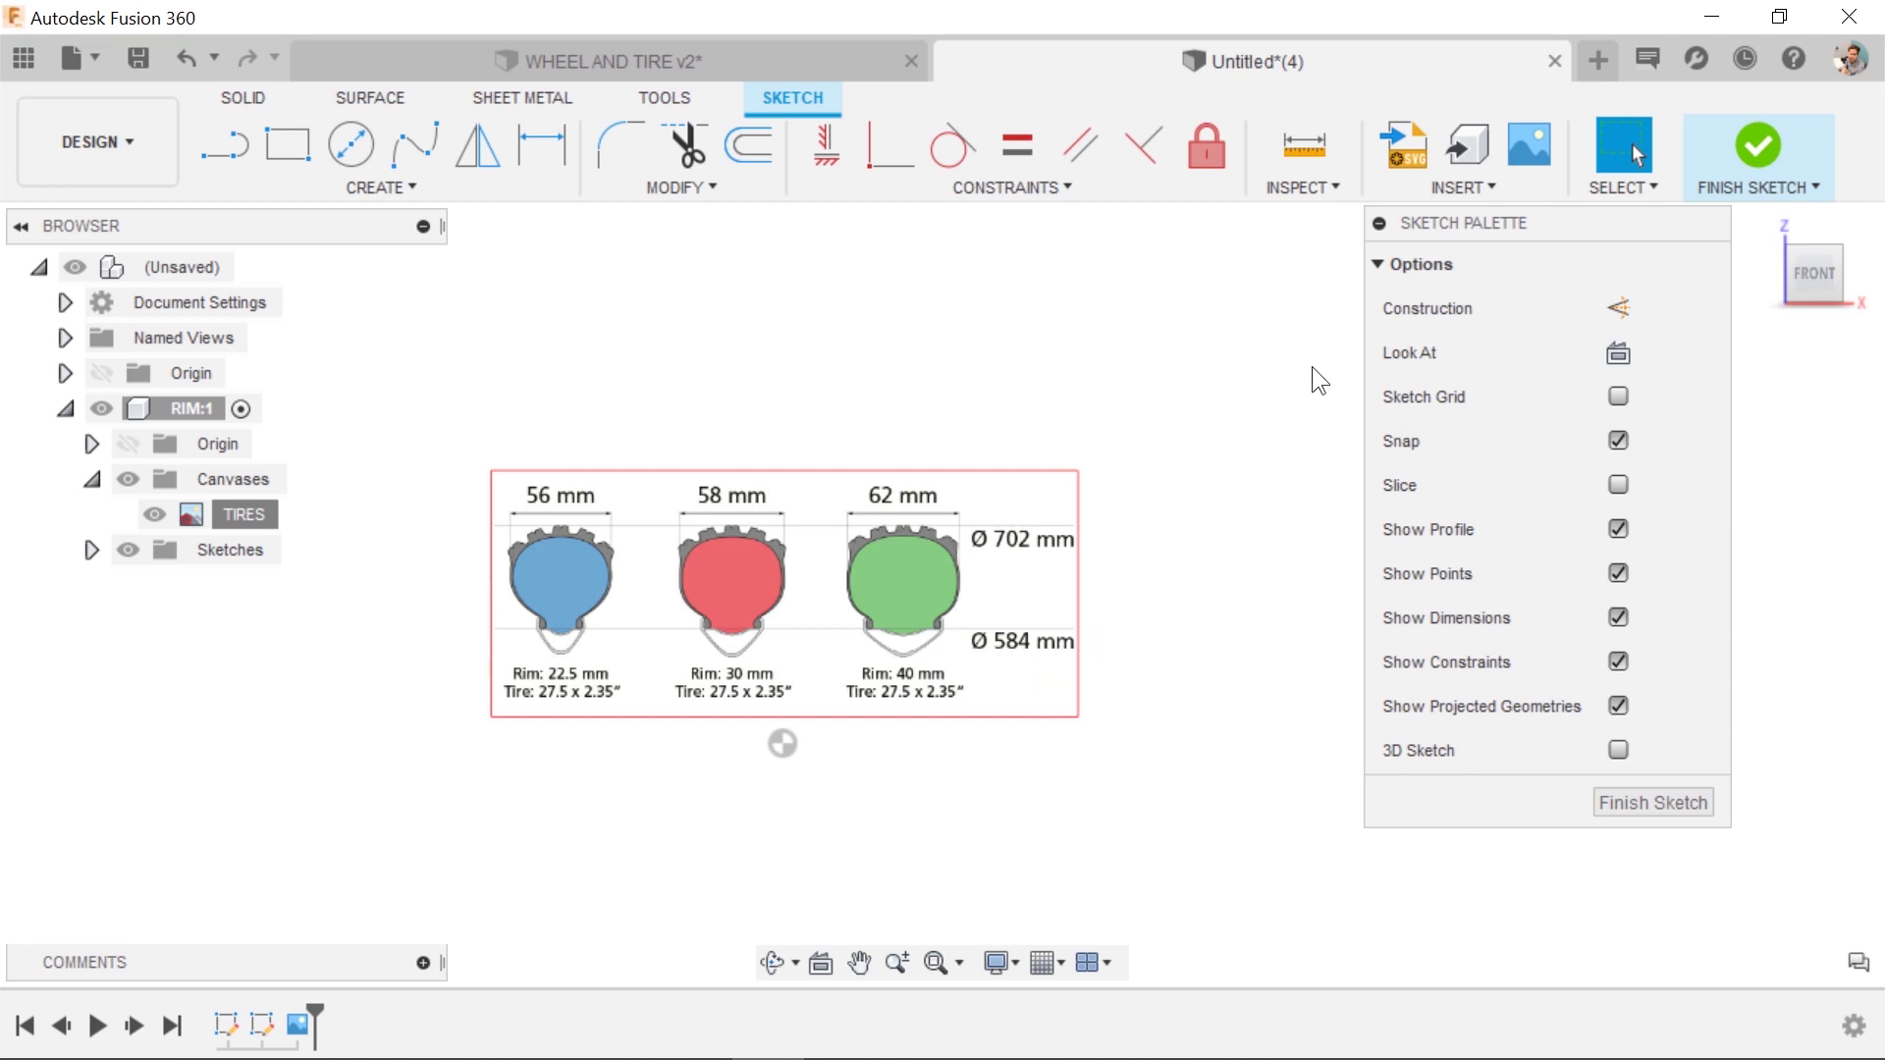
scroll(1127, 579, up, 5)
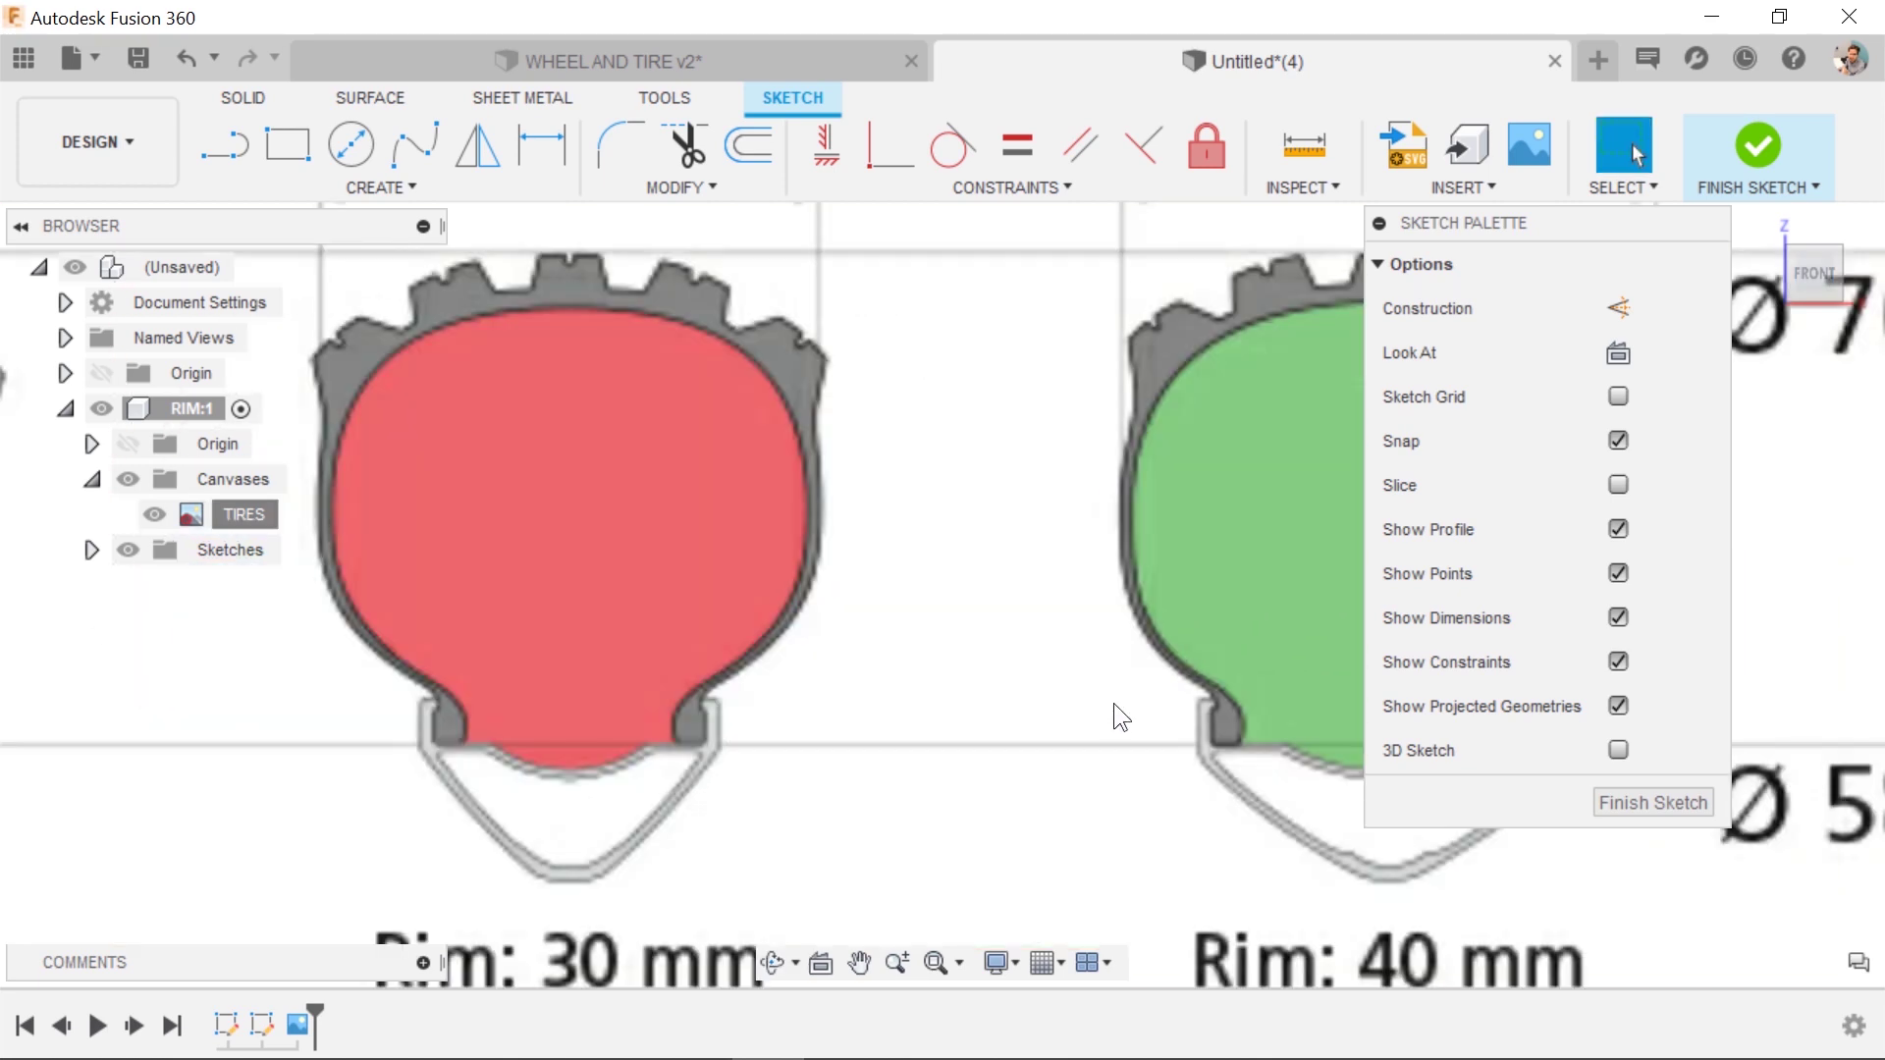
Draw a vertical line up from the origin and make it construction geometry.
scroll(1113, 703, down, 3)
scroll(1113, 703, down, 3)
key(l)
scroll(1022, 785, down, 5)
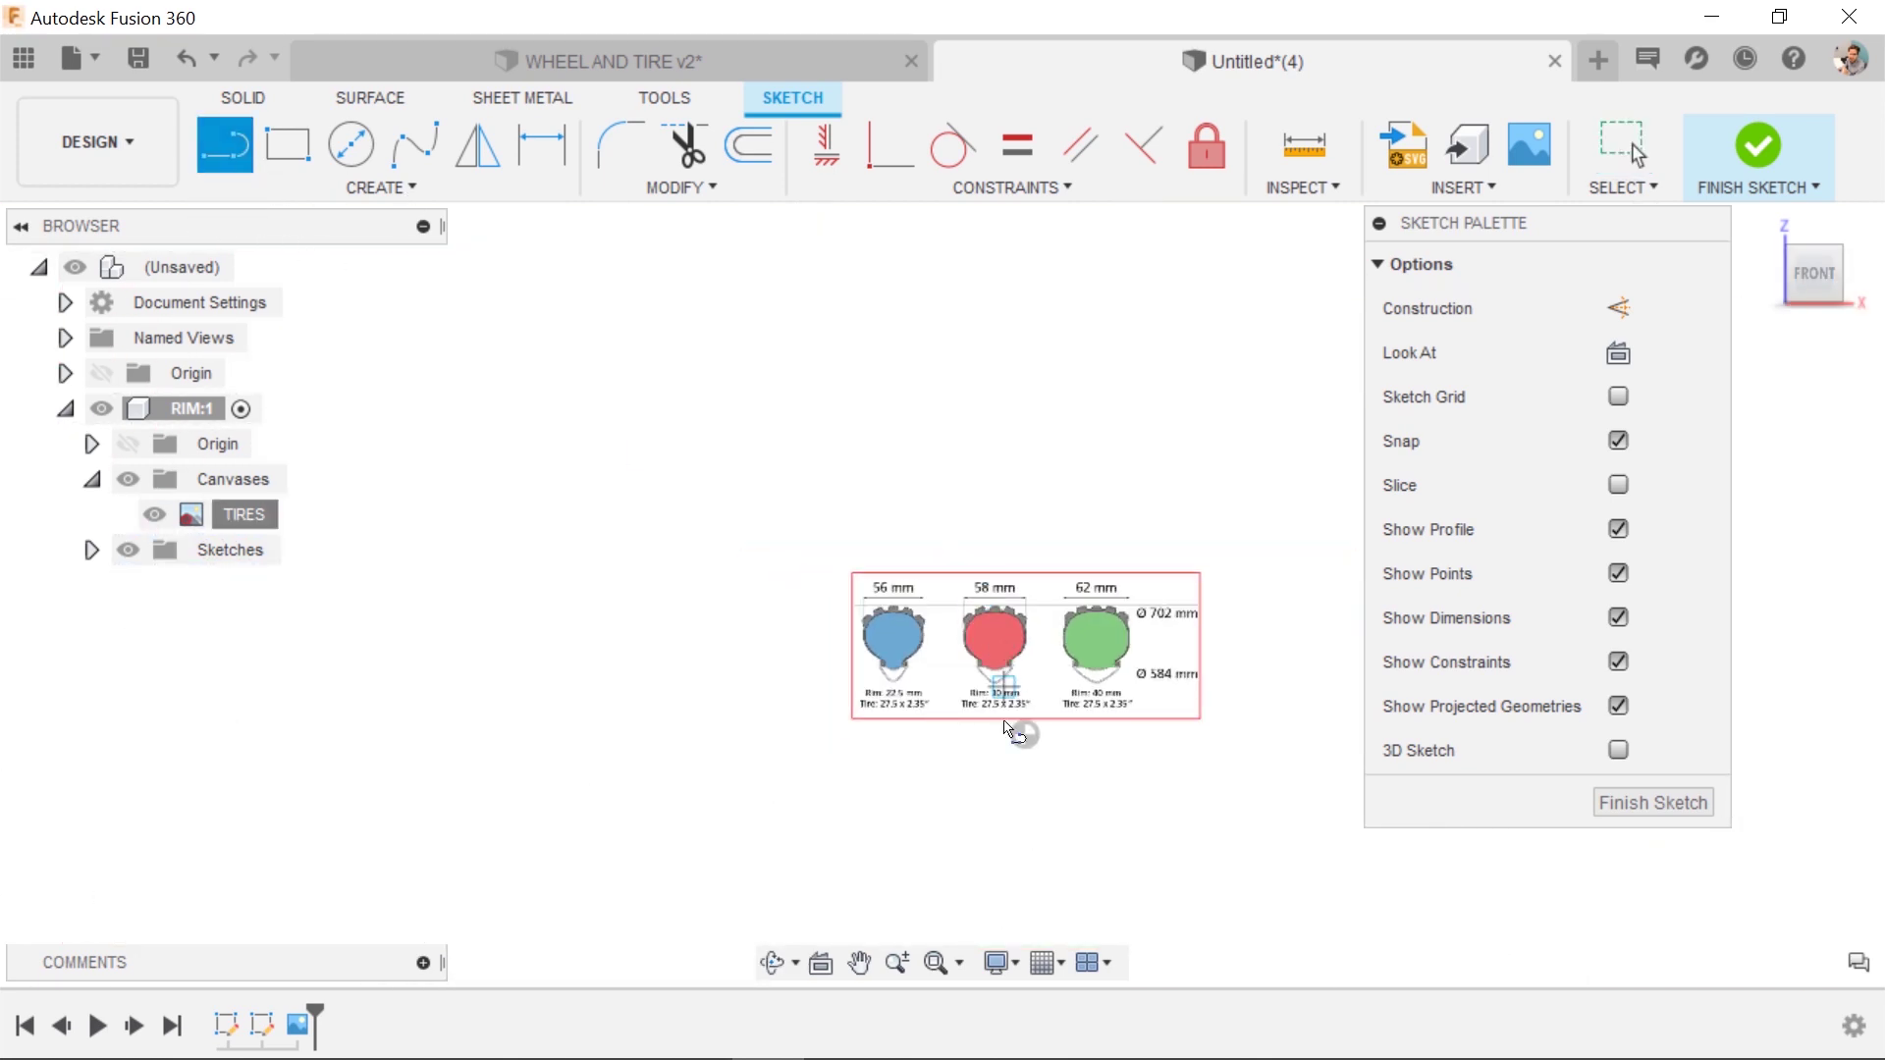
scroll(1011, 756, up, 5)
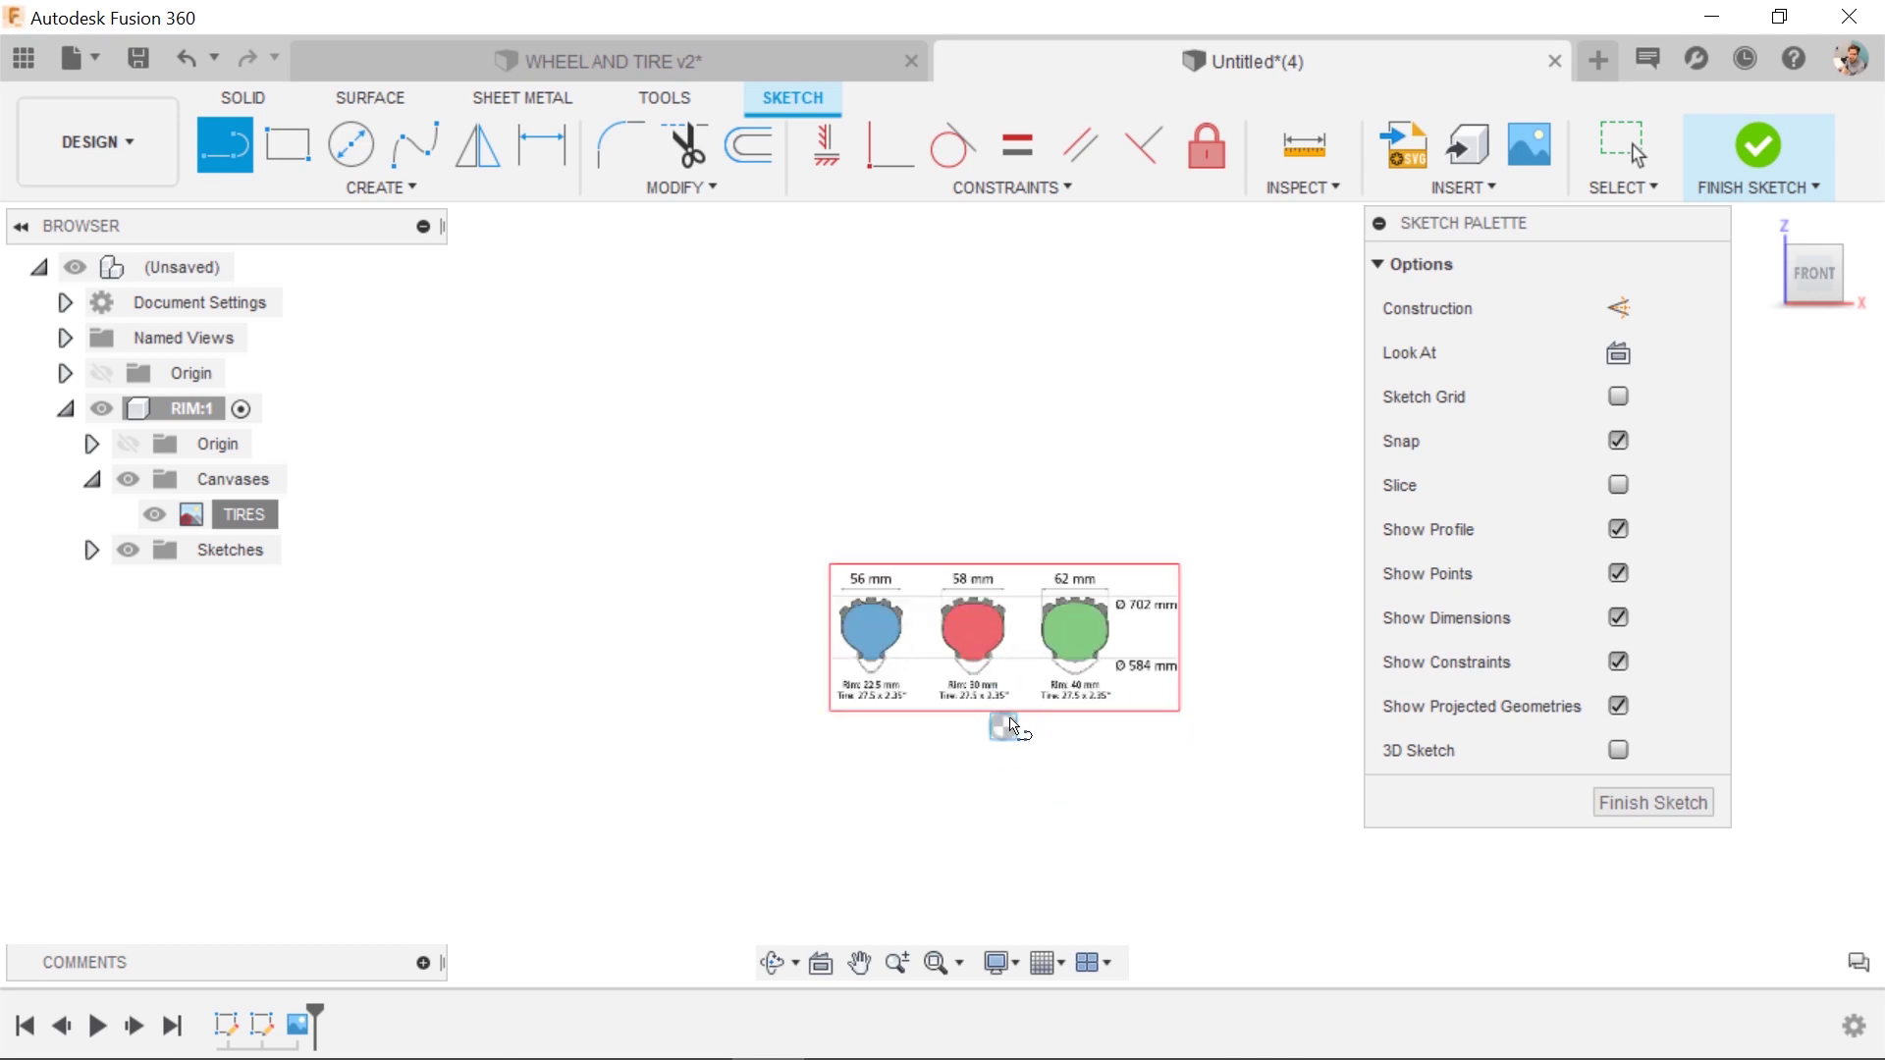
click(1004, 727)
click(1004, 412)
key(Escape)
click(1000, 492)
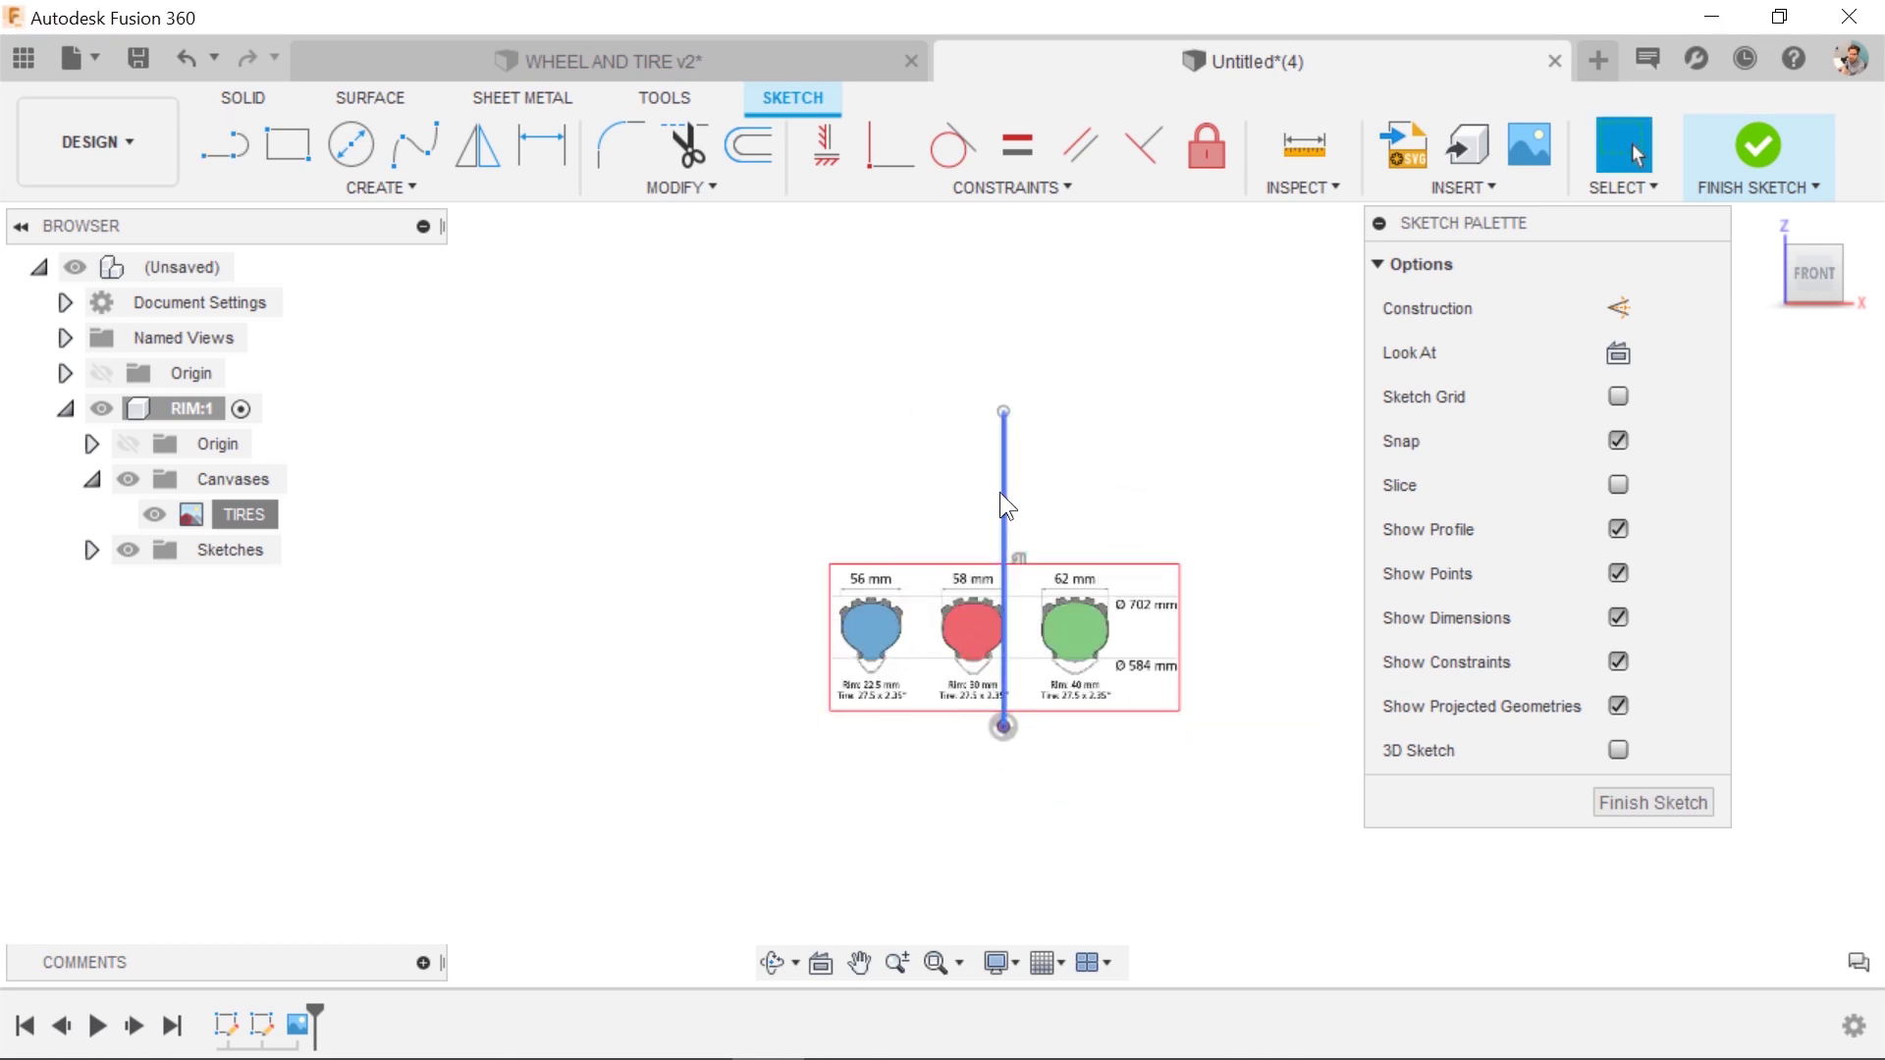
key(x)
key(s)
key(Escape)
key(Escape)
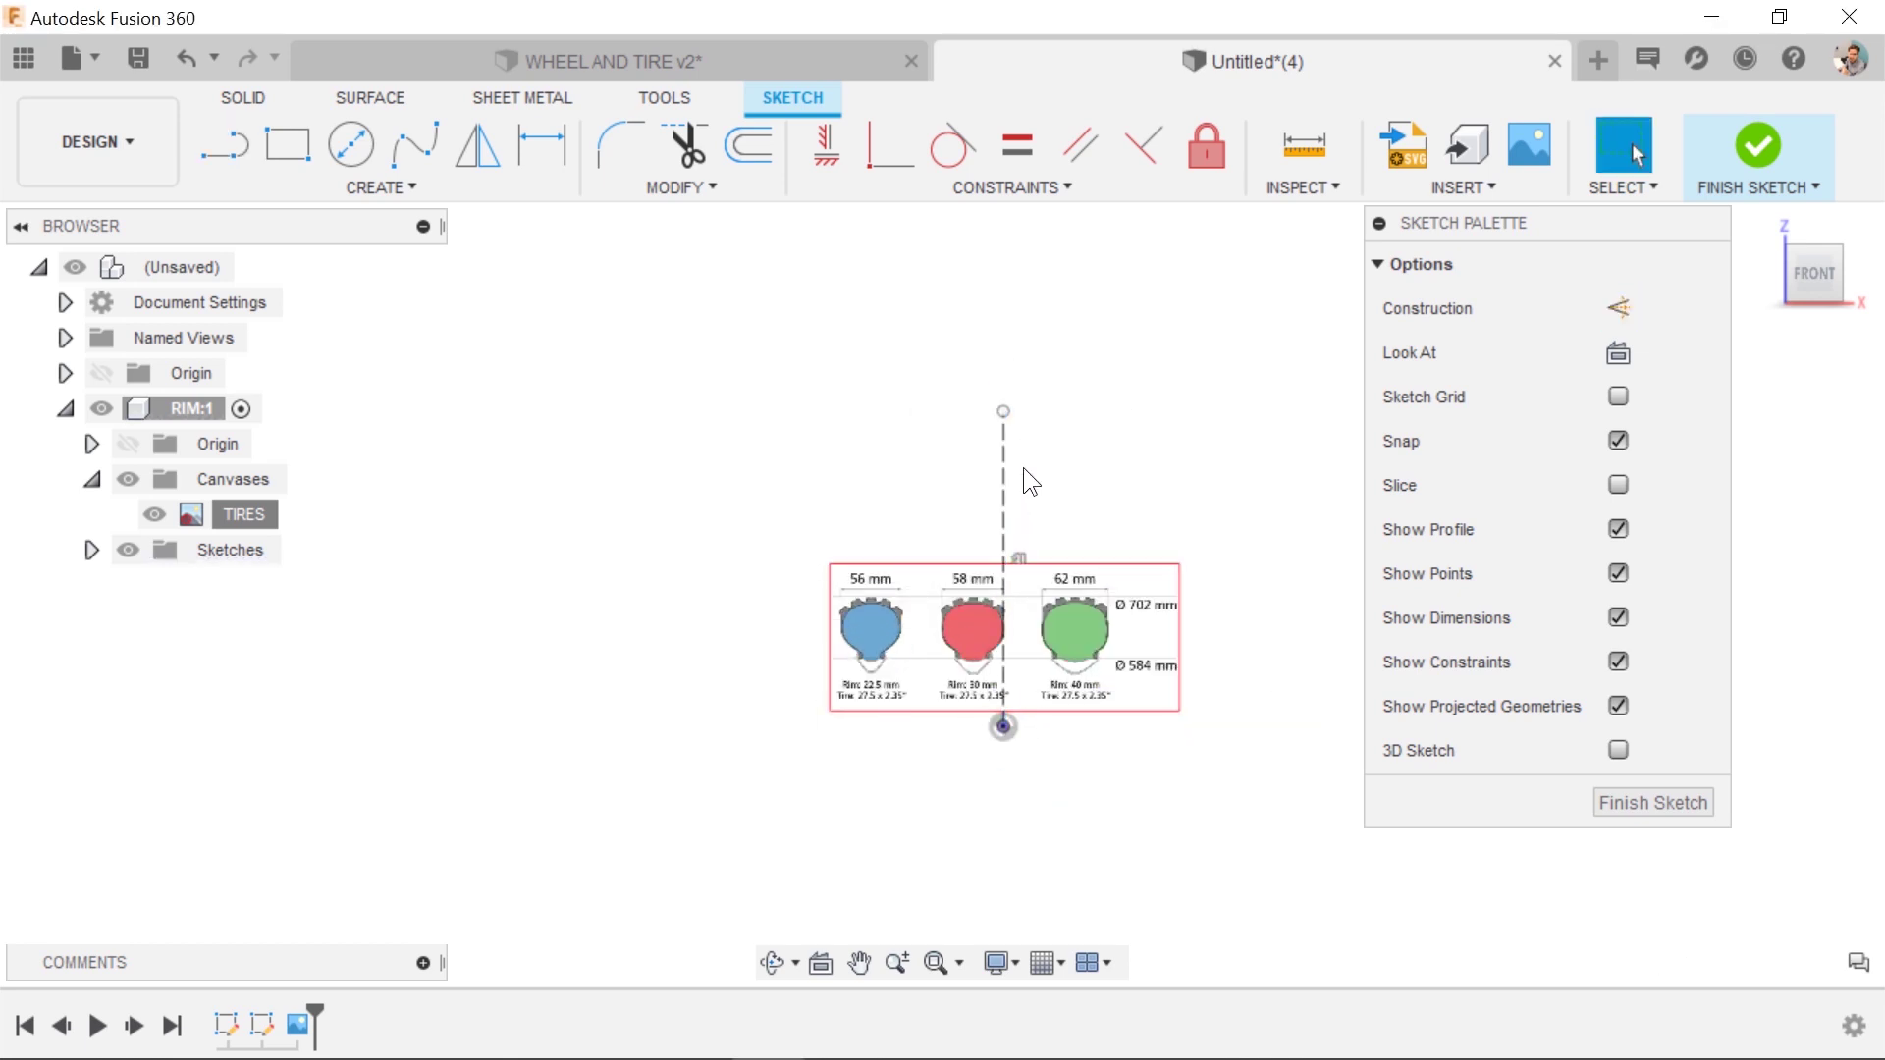
Dimension the construction line to 27.5 in (698.50 mm).
click(1004, 482)
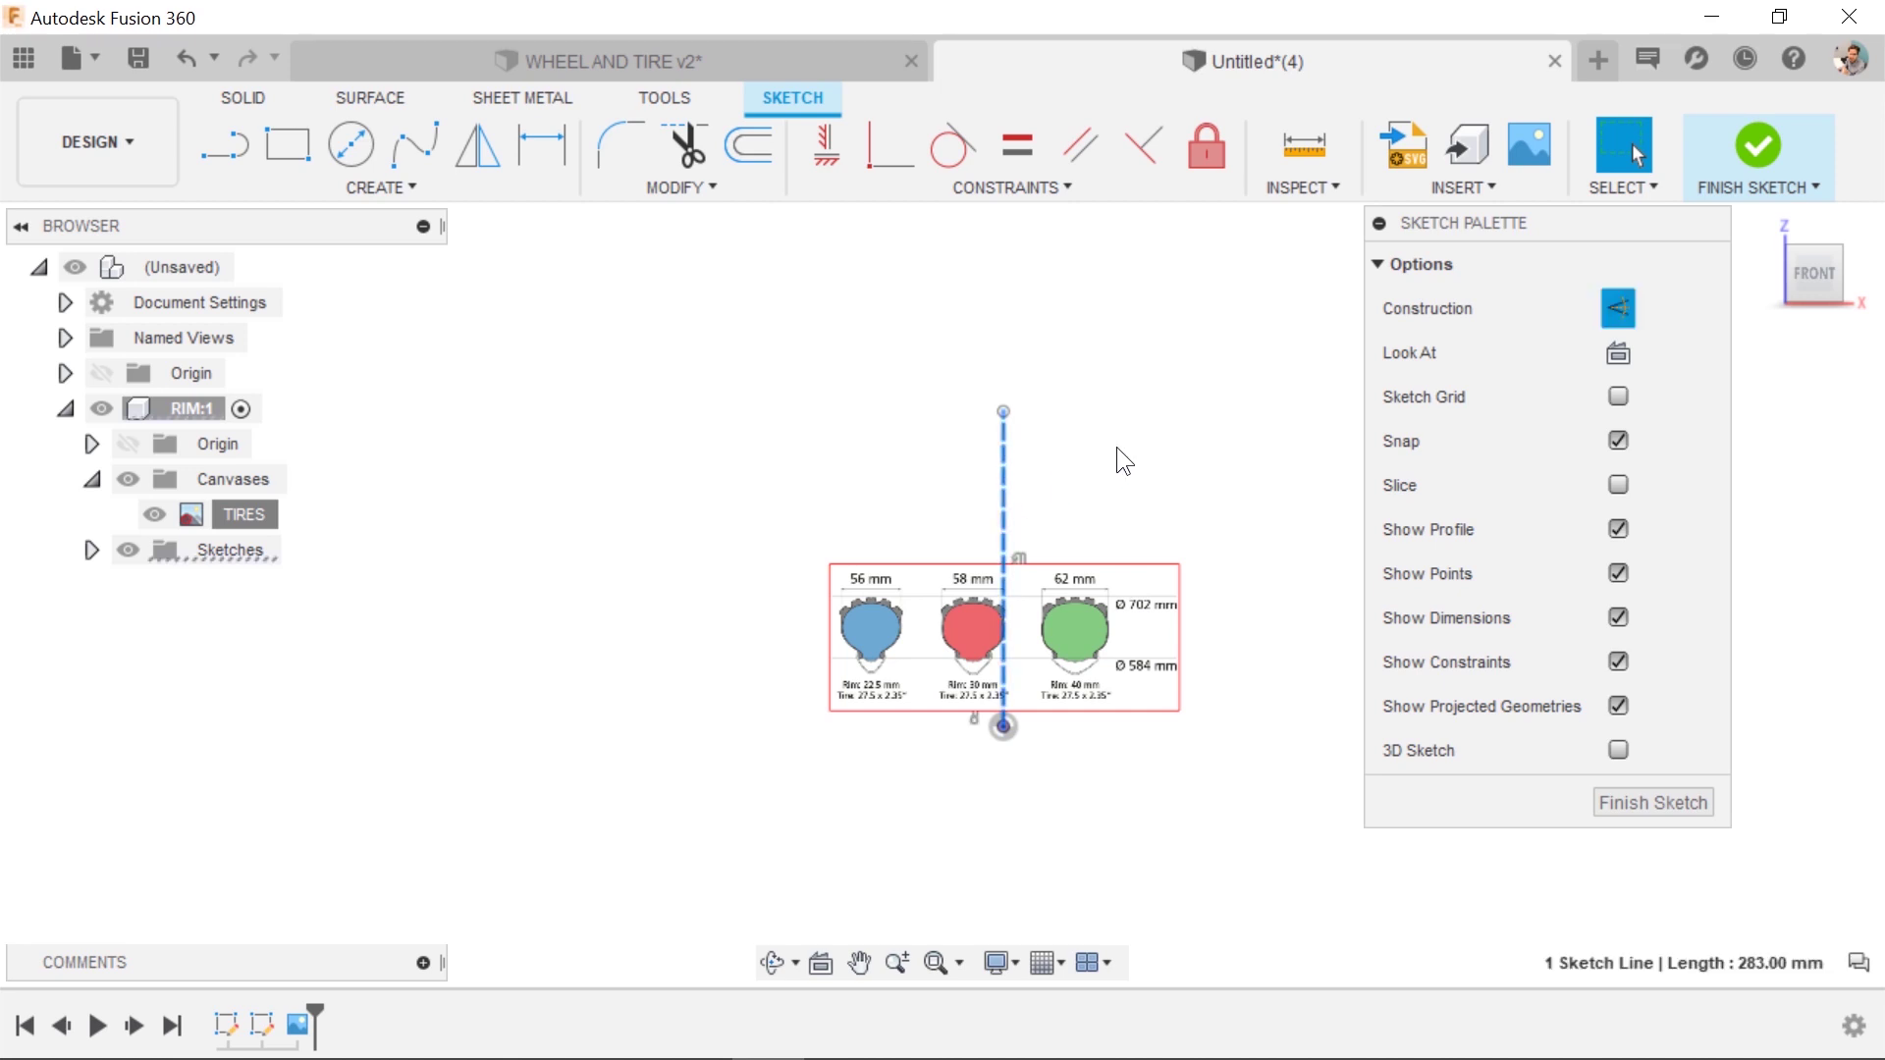
key(d)
click(1145, 481)
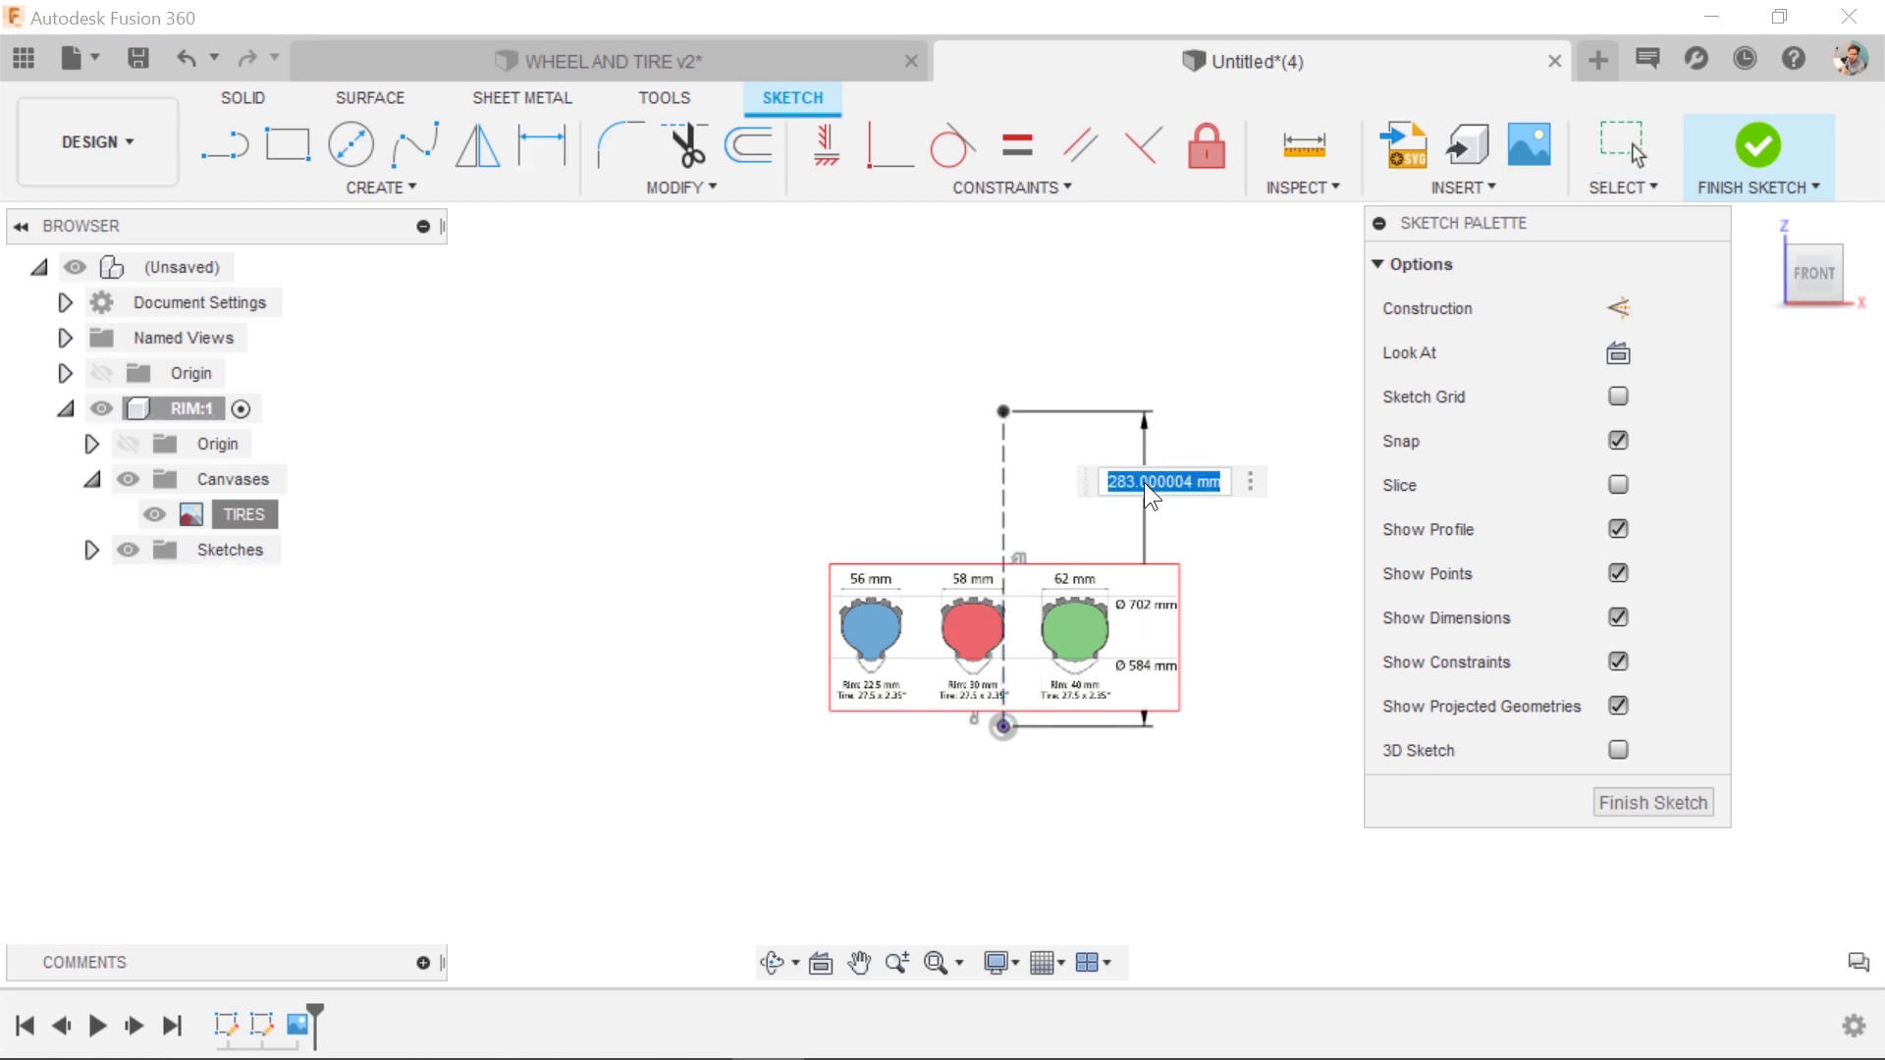
text(27.5in)
key(Return)
middle_drag(1098, 365, 1043, 613)
scroll(1043, 613, down, 2)
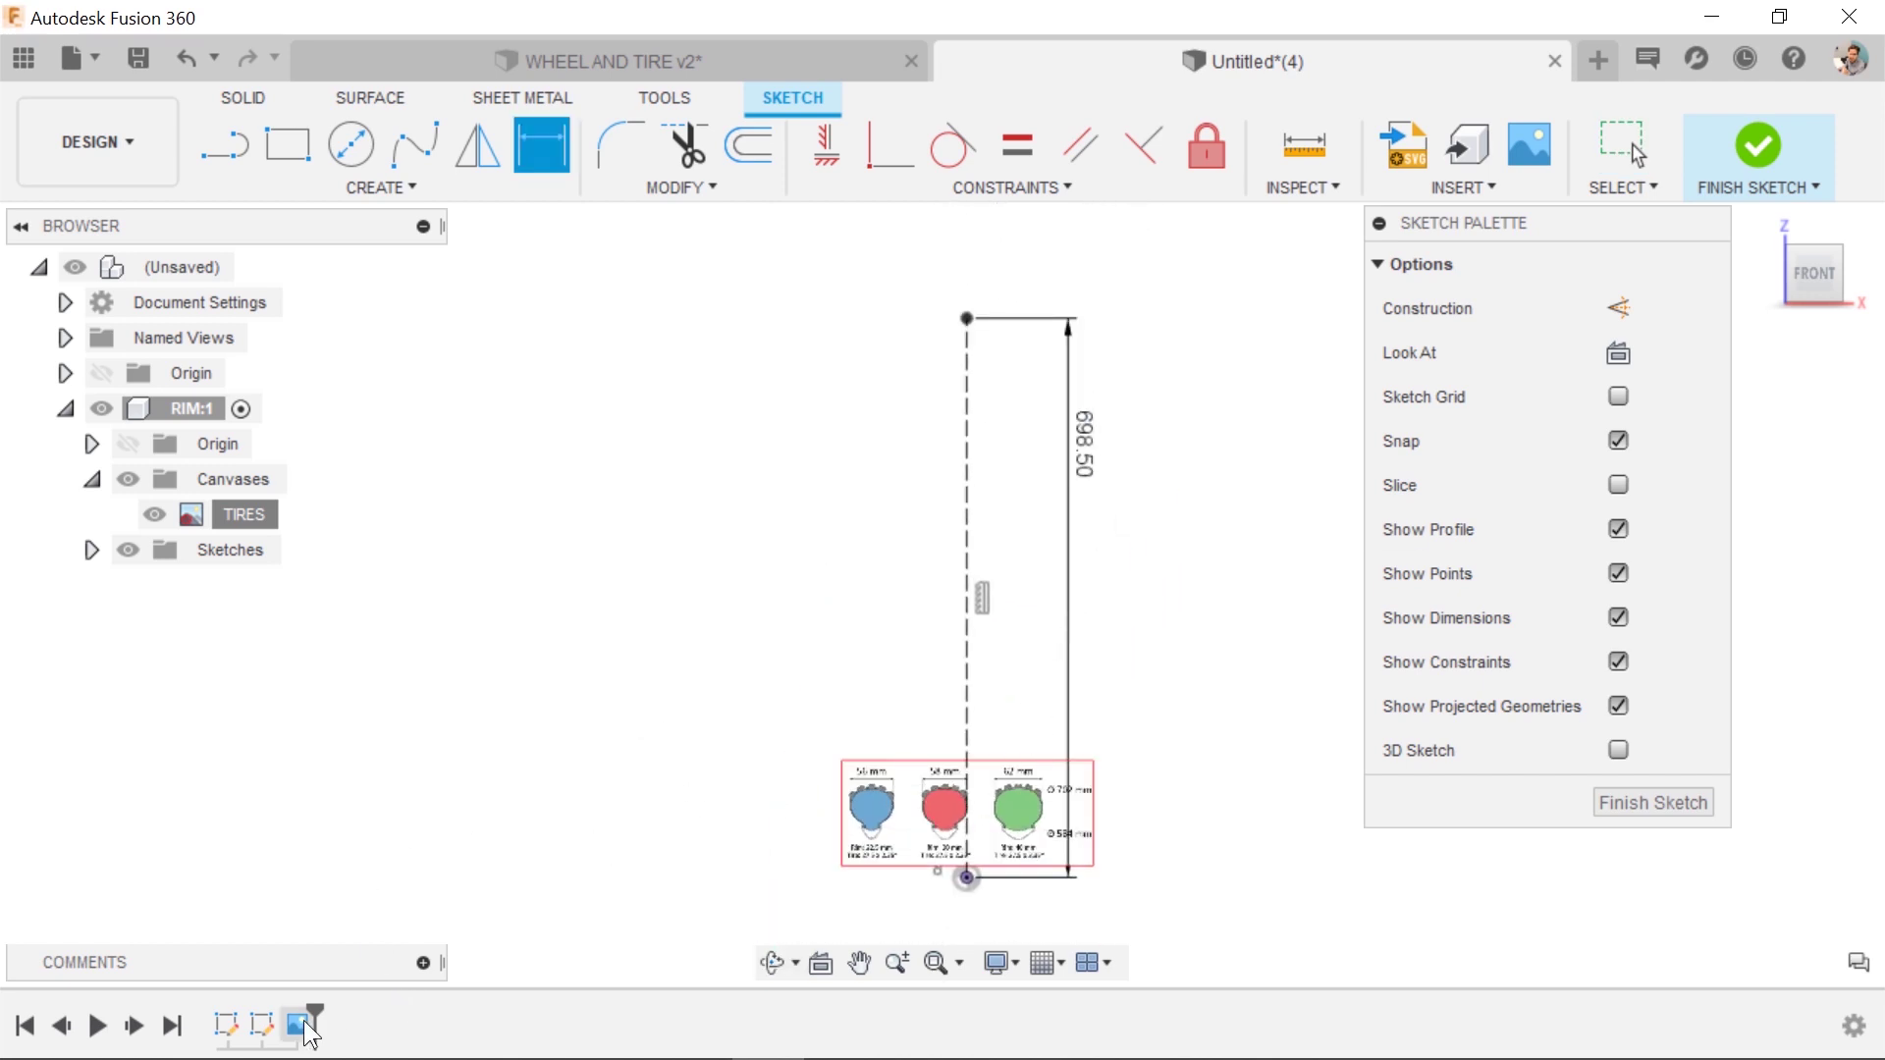
key(Escape)
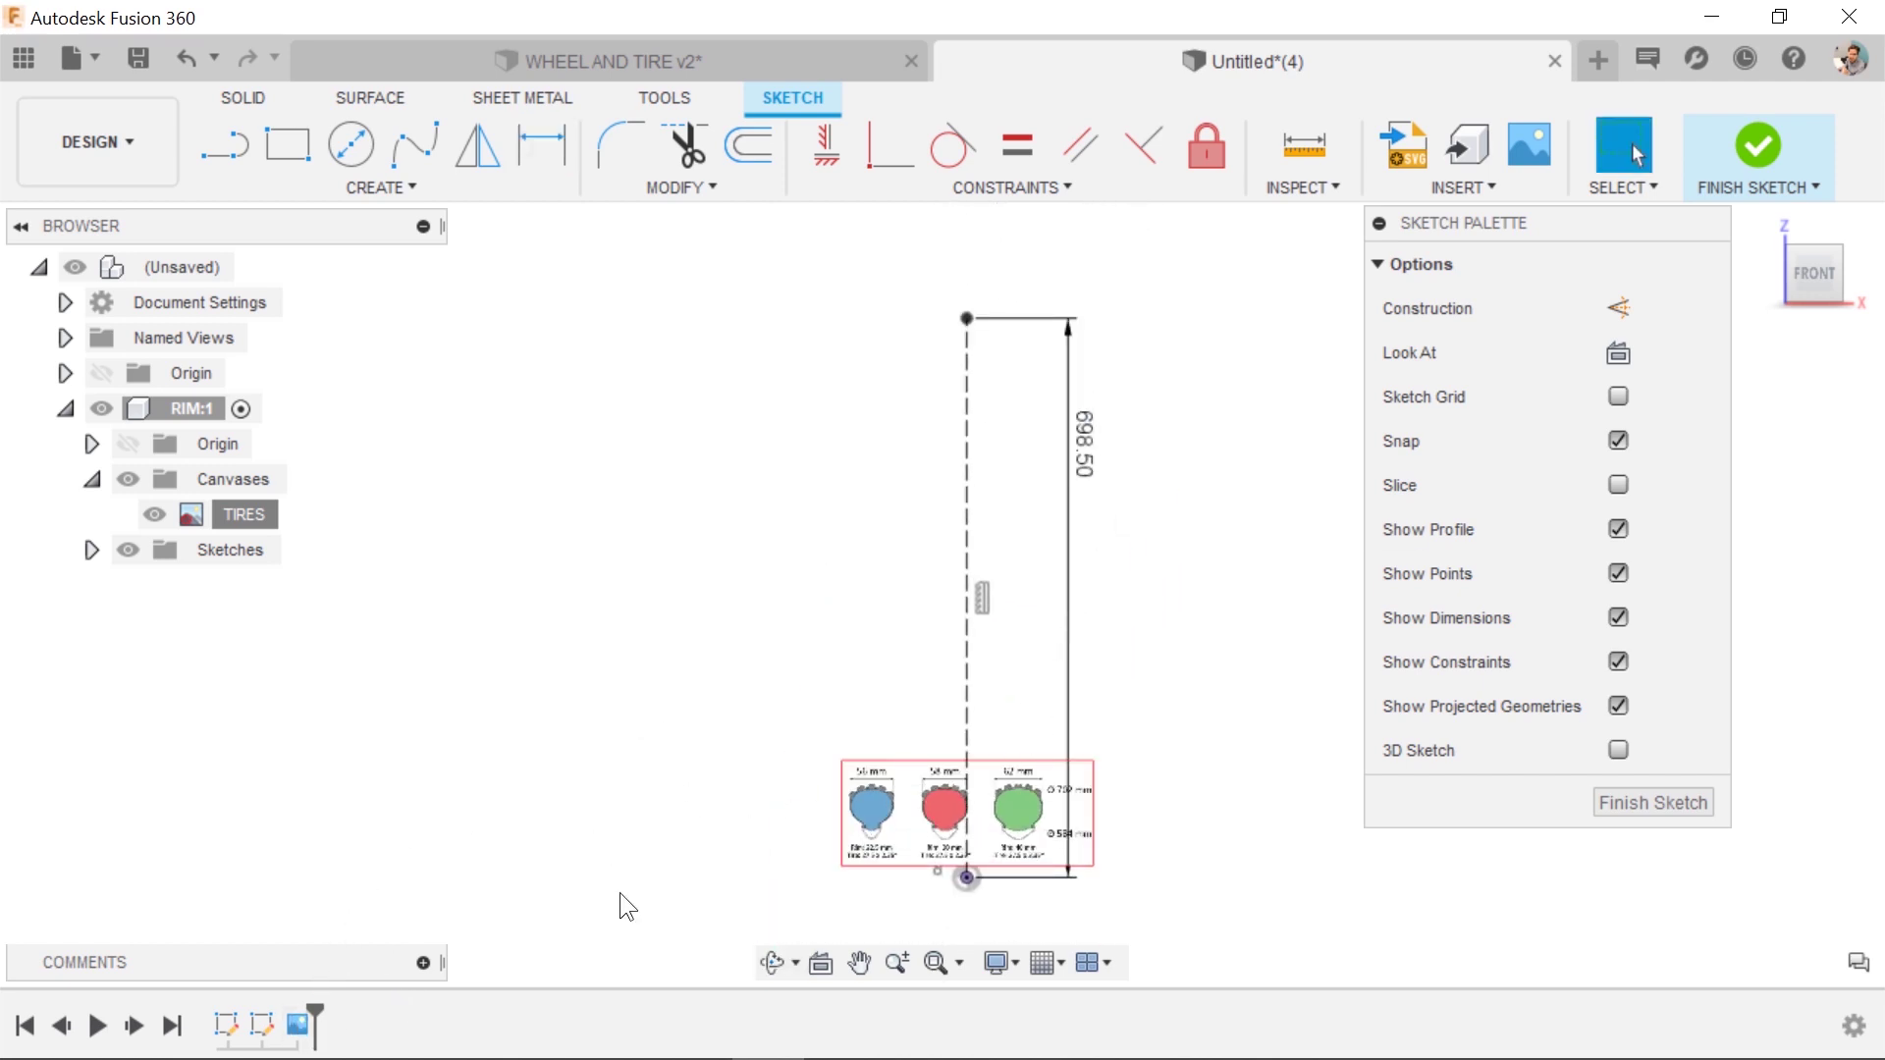
right_click(306, 1031)
Move the TIRES canvas up so the middle tire's rim sits on the 698.50 mm line's top end.
click(370, 894)
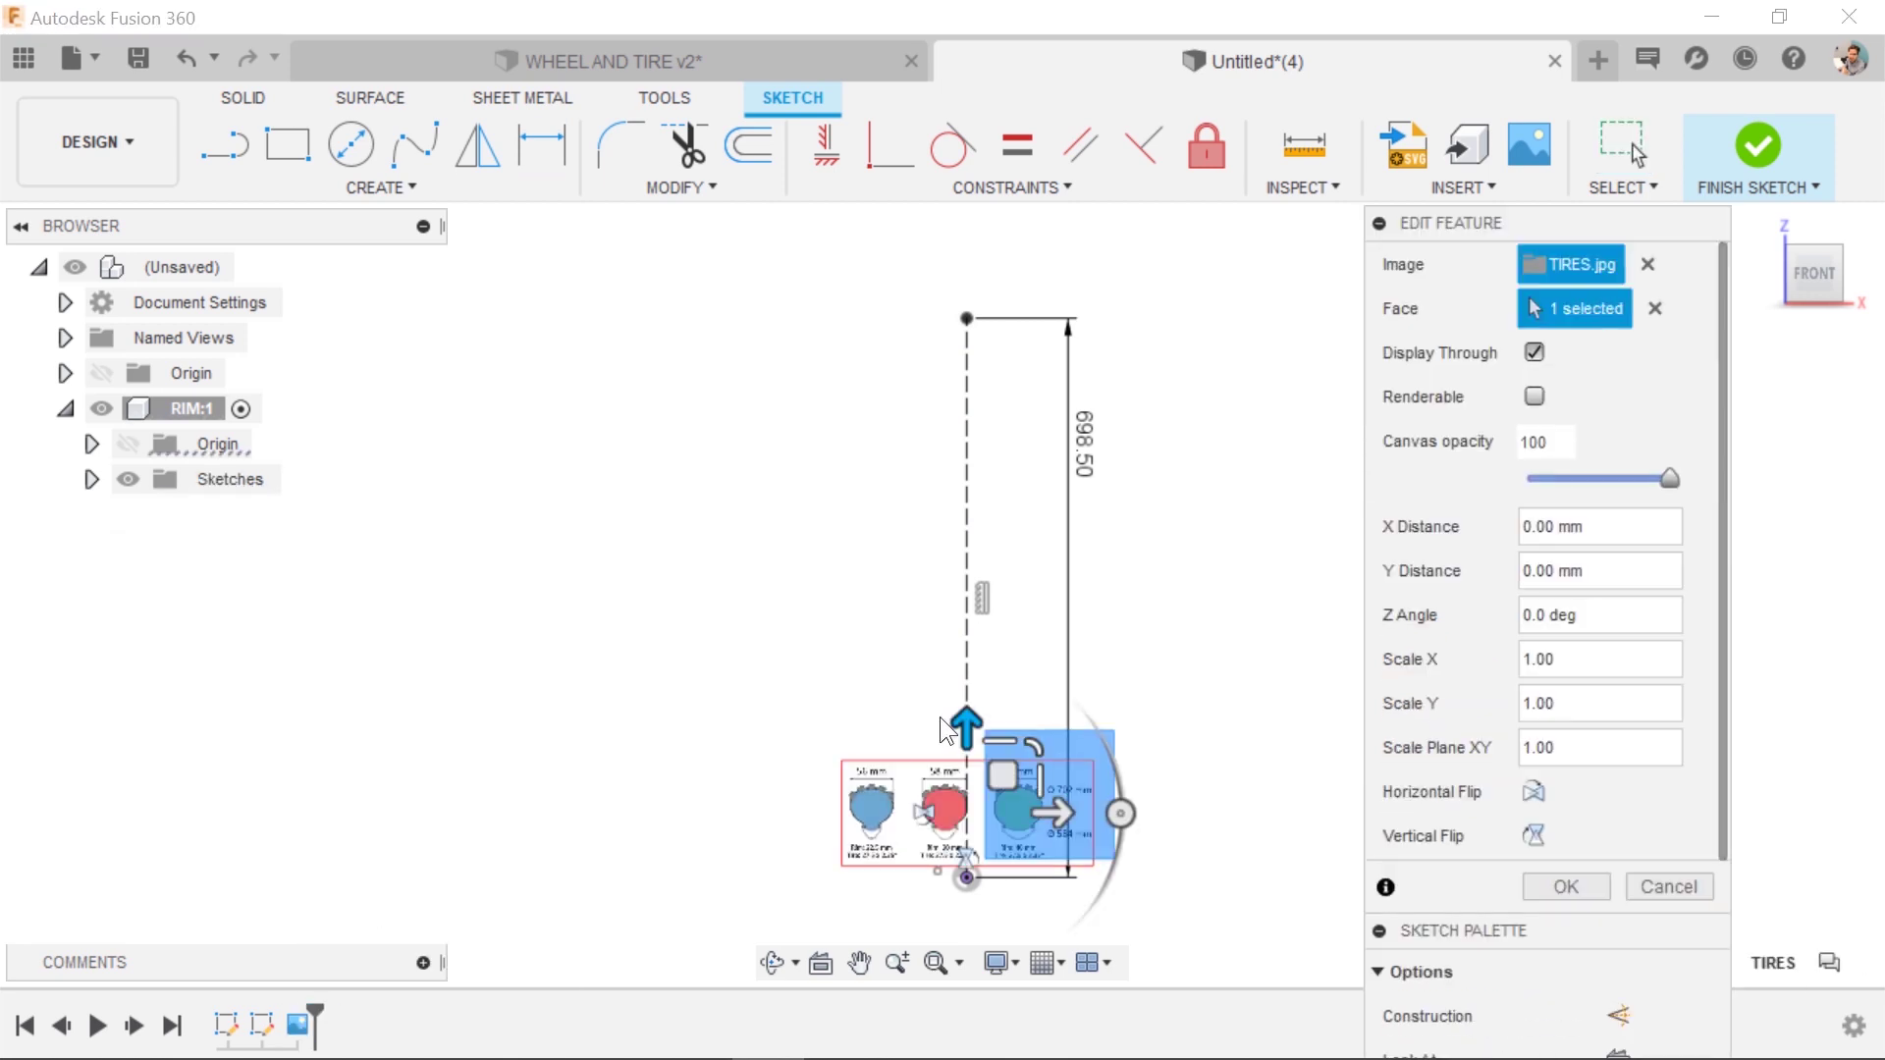
mouse_move(1014, 785)
mouse_down()
mouse_move(995, 457)
mouse_move(1014, 241)
mouse_move(961, 282)
mouse_move(1084, 284)
mouse_up()
scroll(961, 283, up, 5)
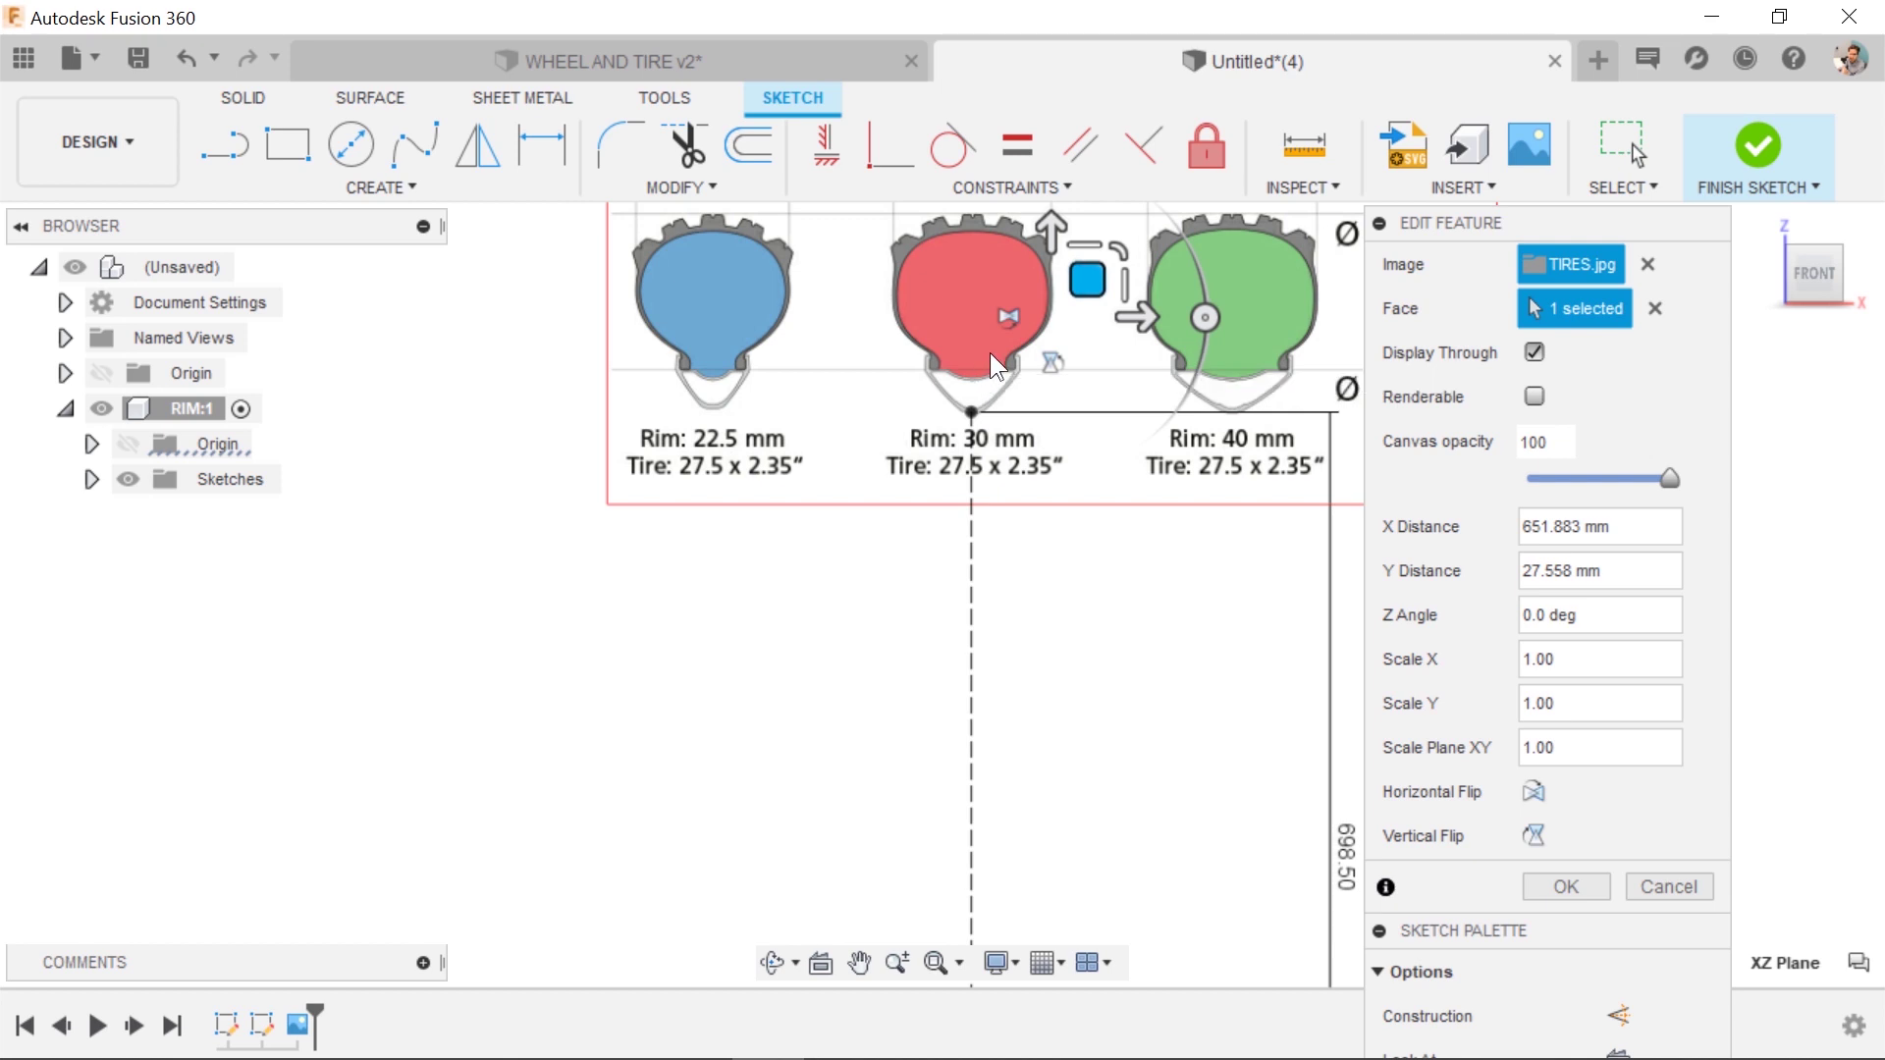
scroll(1080, 550, down, 5)
click(1591, 882)
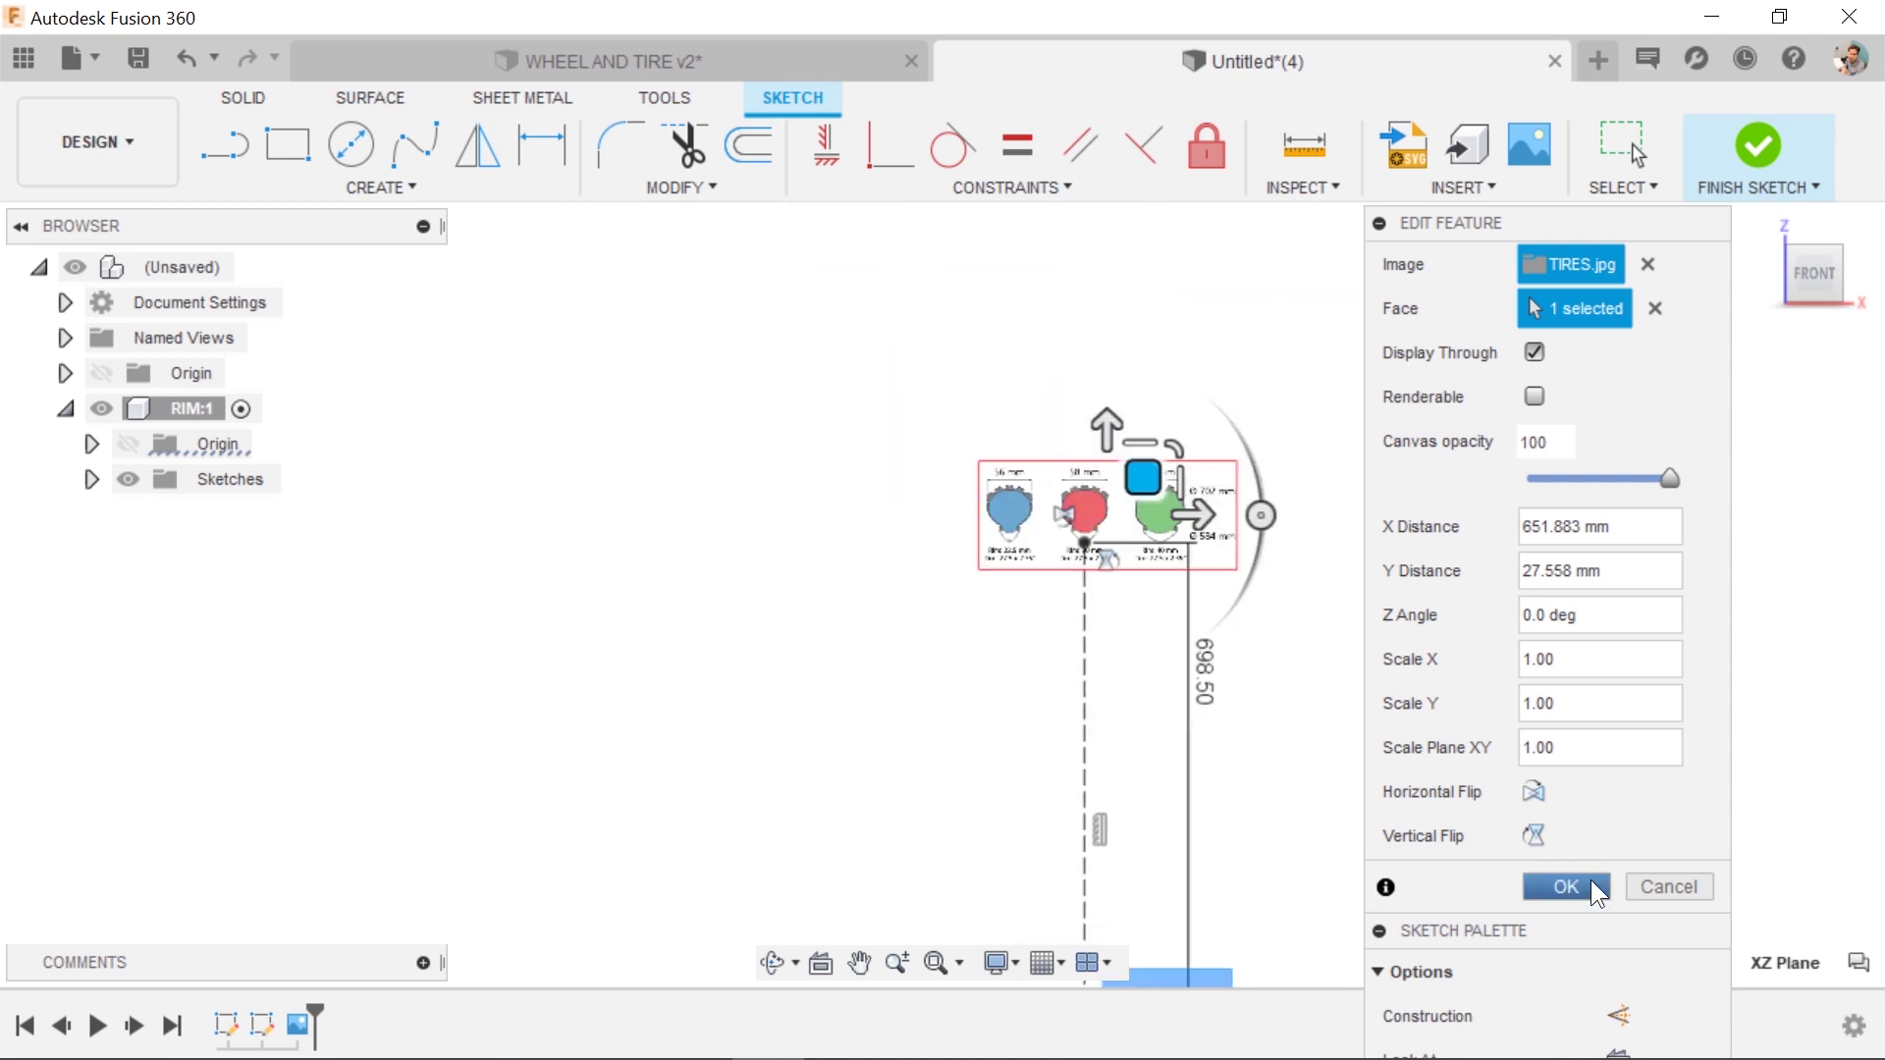
scroll(1100, 640, up, 5)
scroll(1058, 602, down, 6)
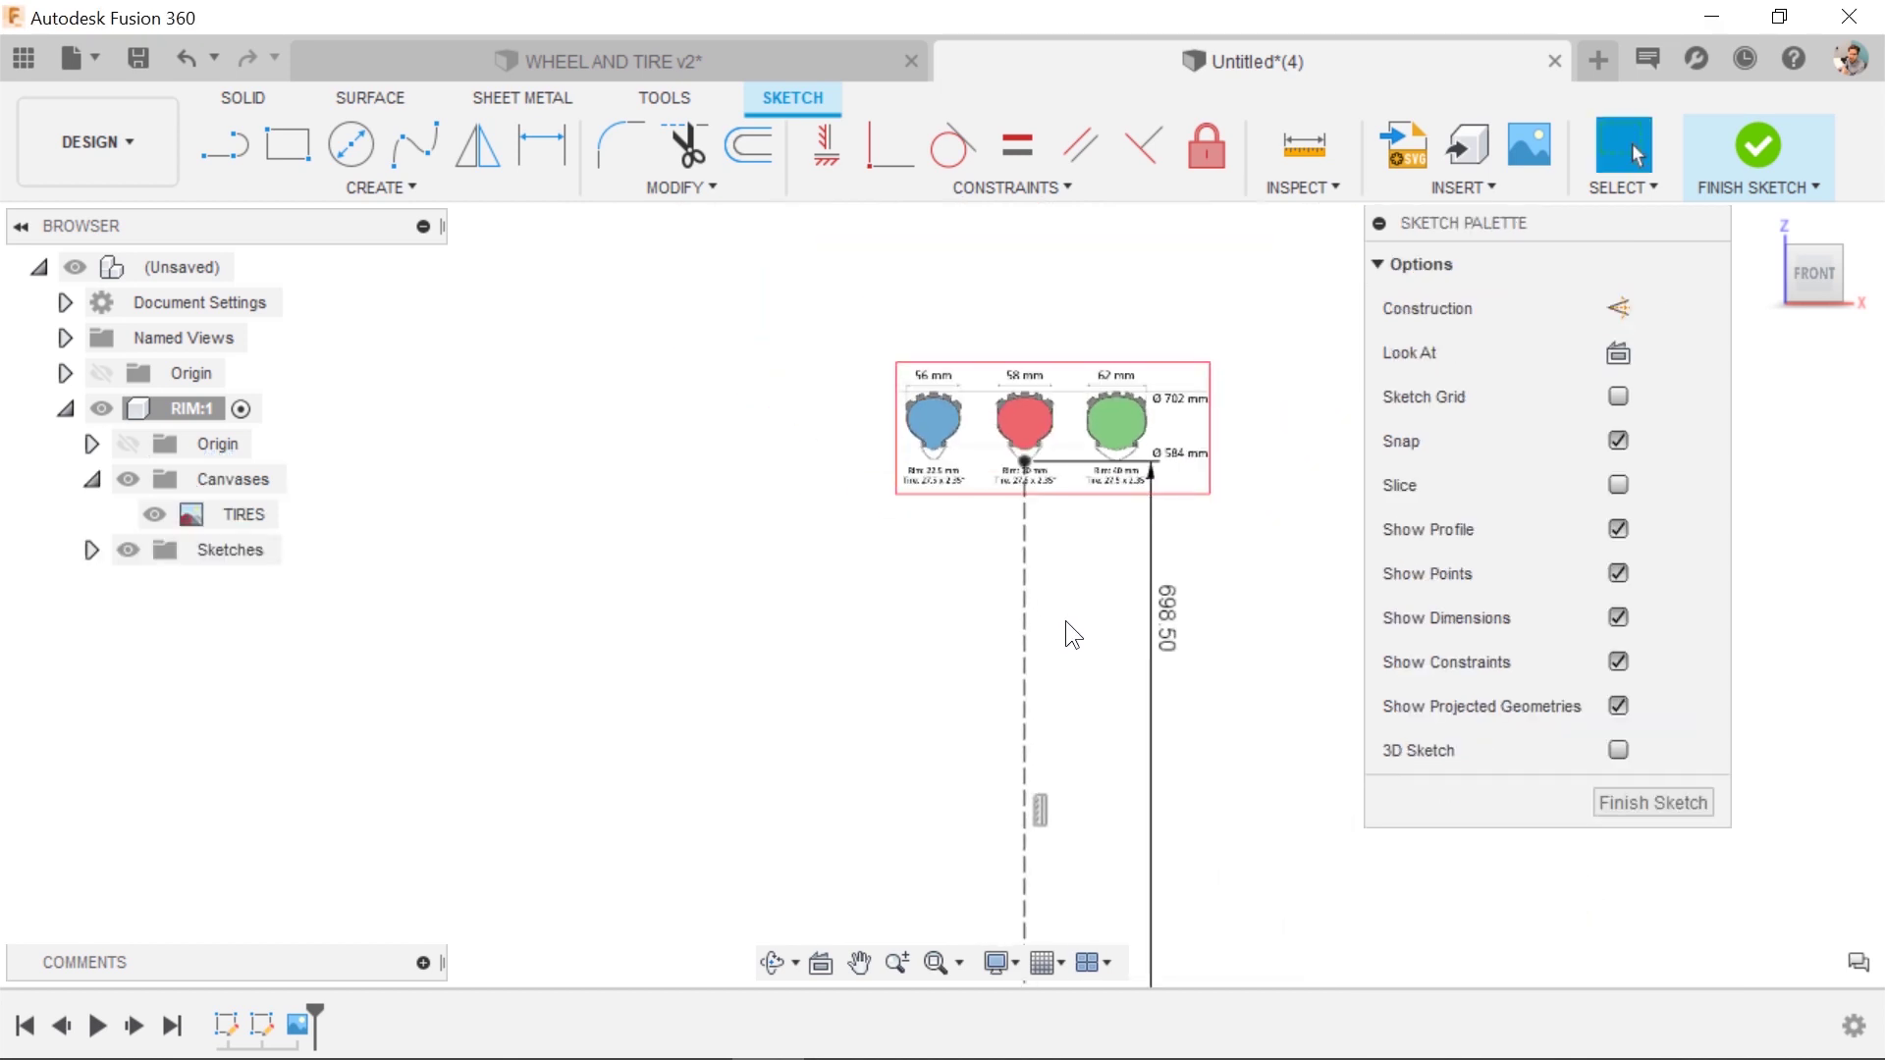
middle_drag(1099, 662, 1066, 545)
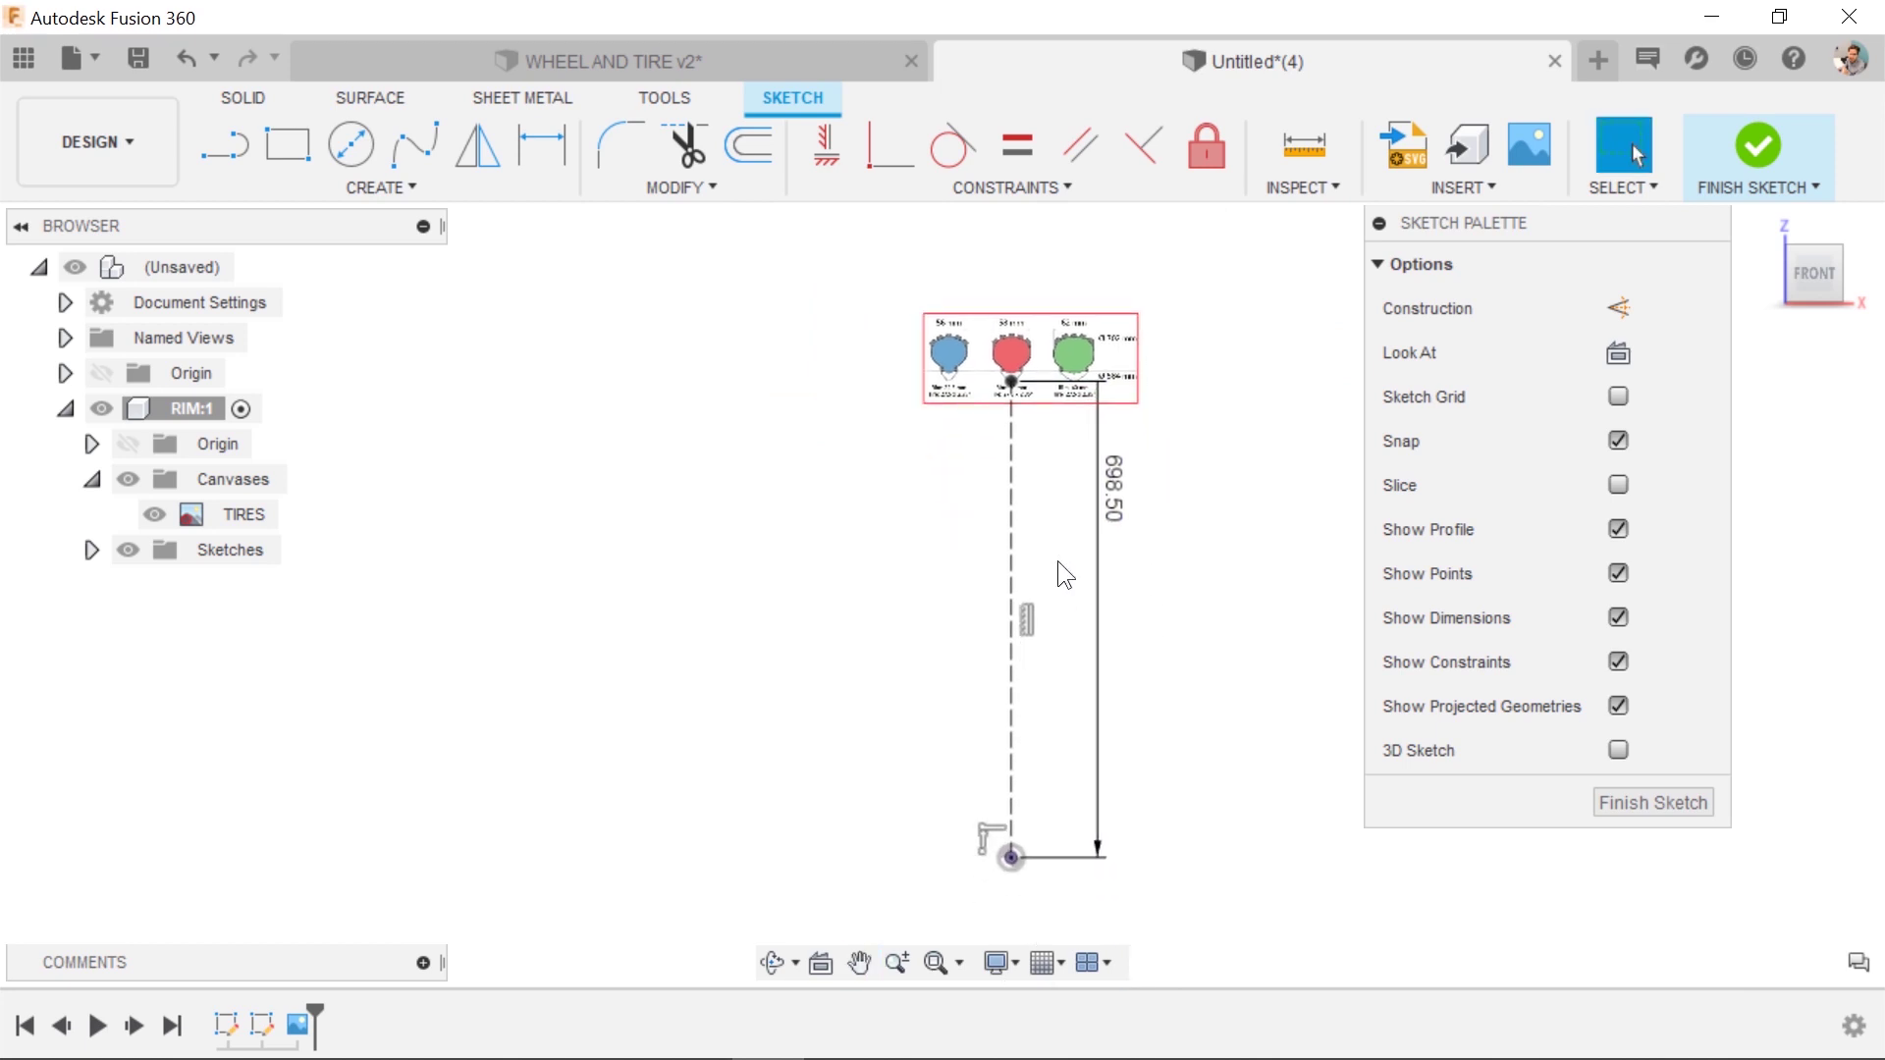
scroll(1026, 338, up, 5)
scroll(1052, 393, up, 2)
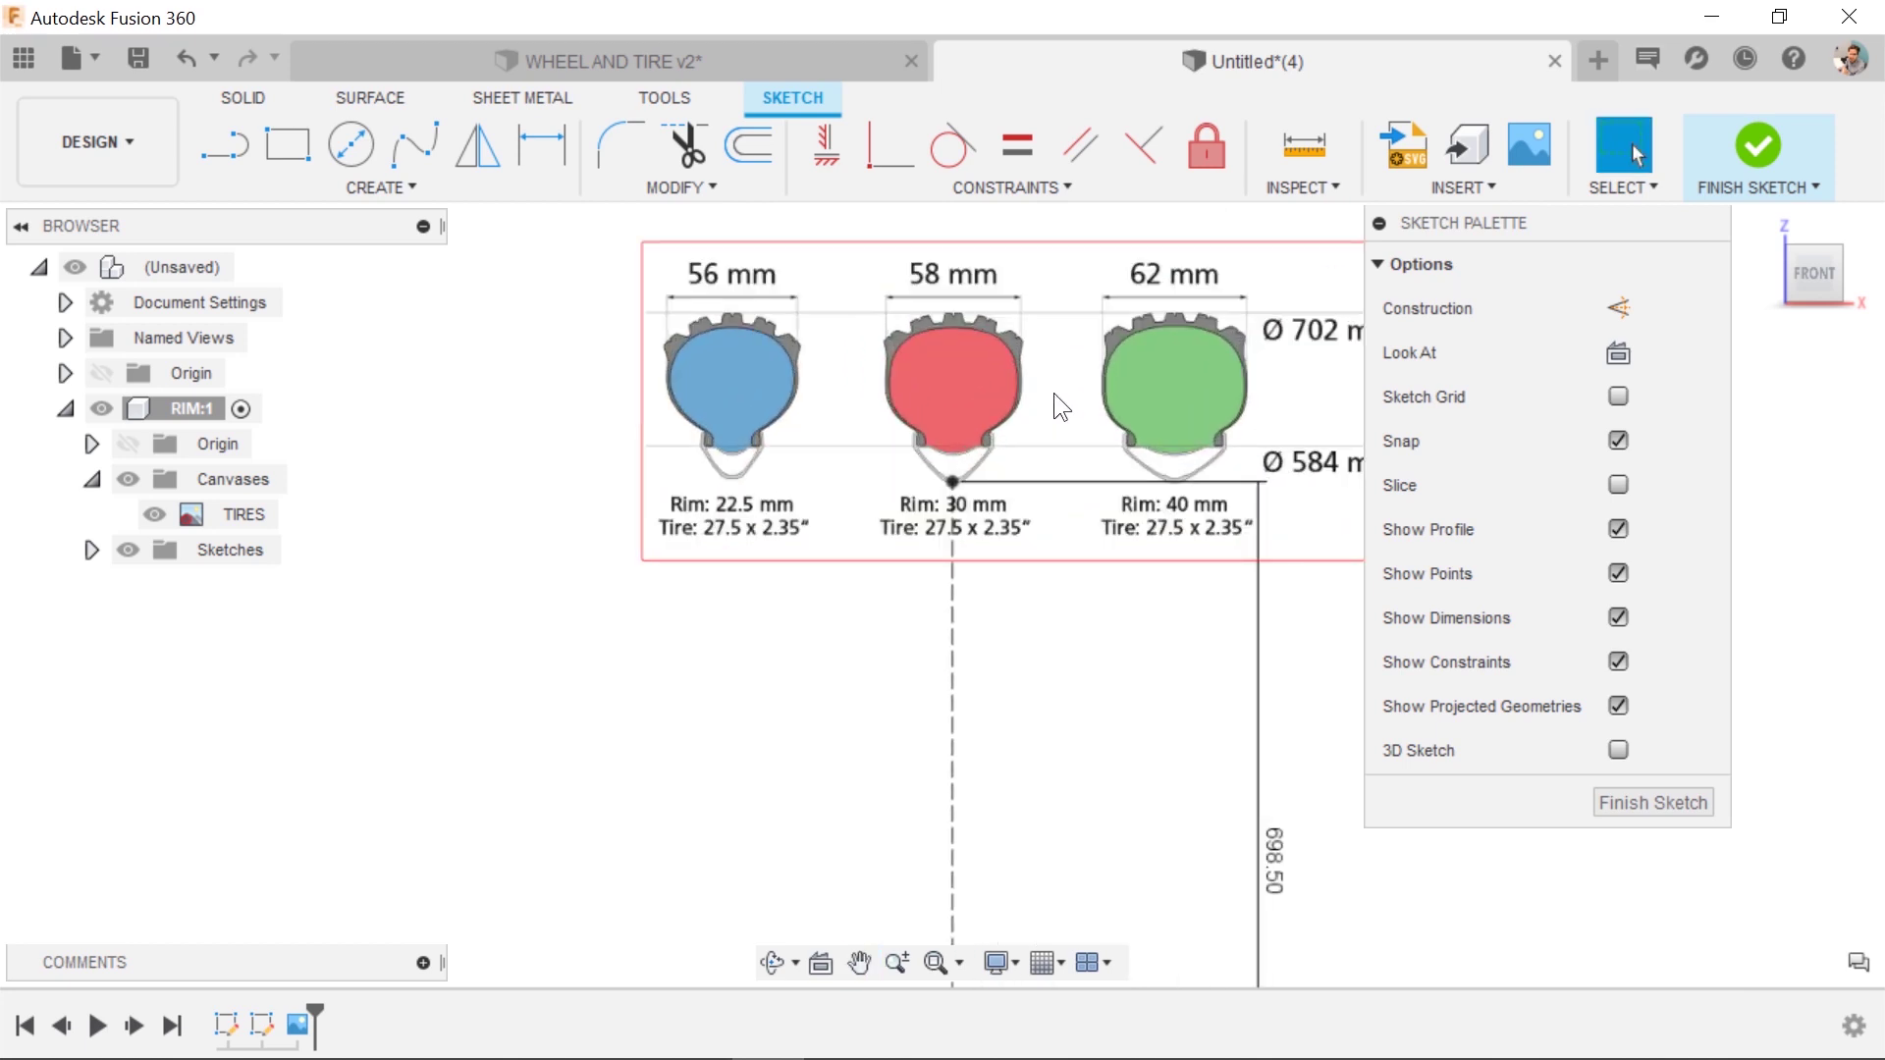
scroll(968, 397, up, 3)
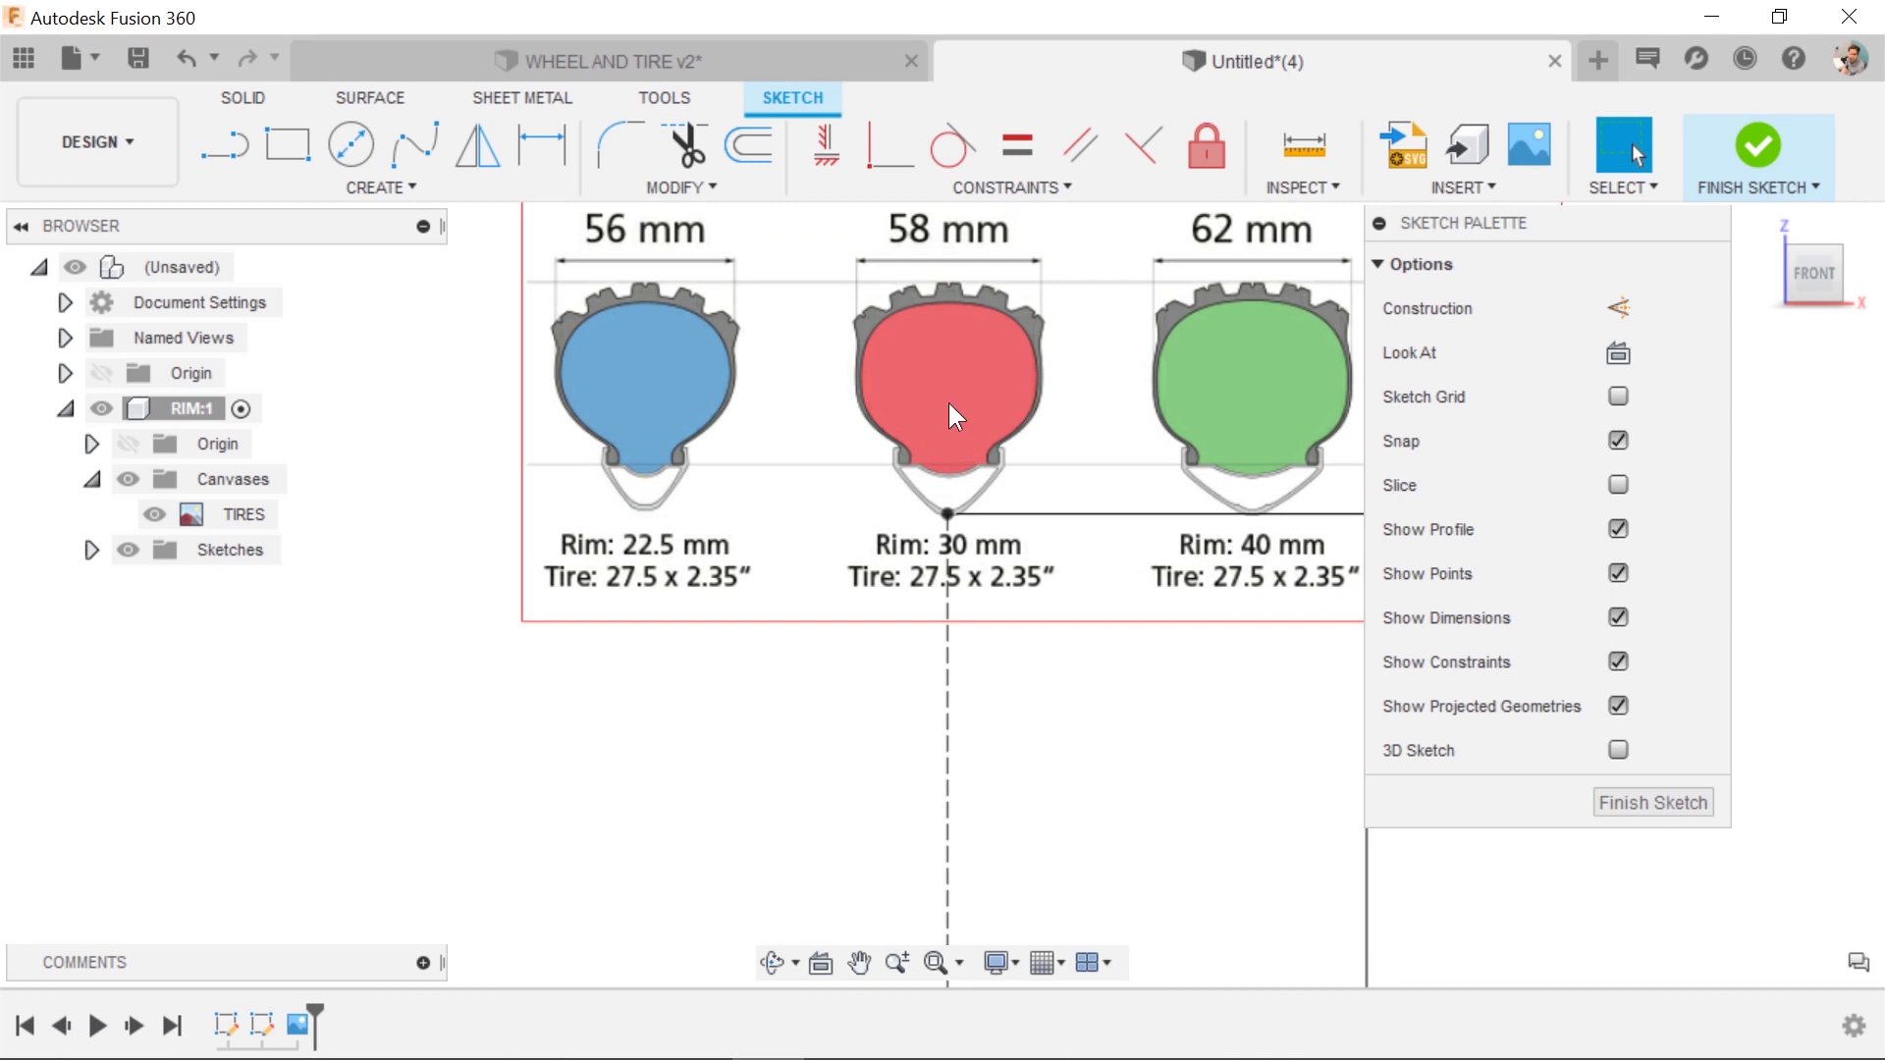
Finish the RIM sketch.
click(1680, 800)
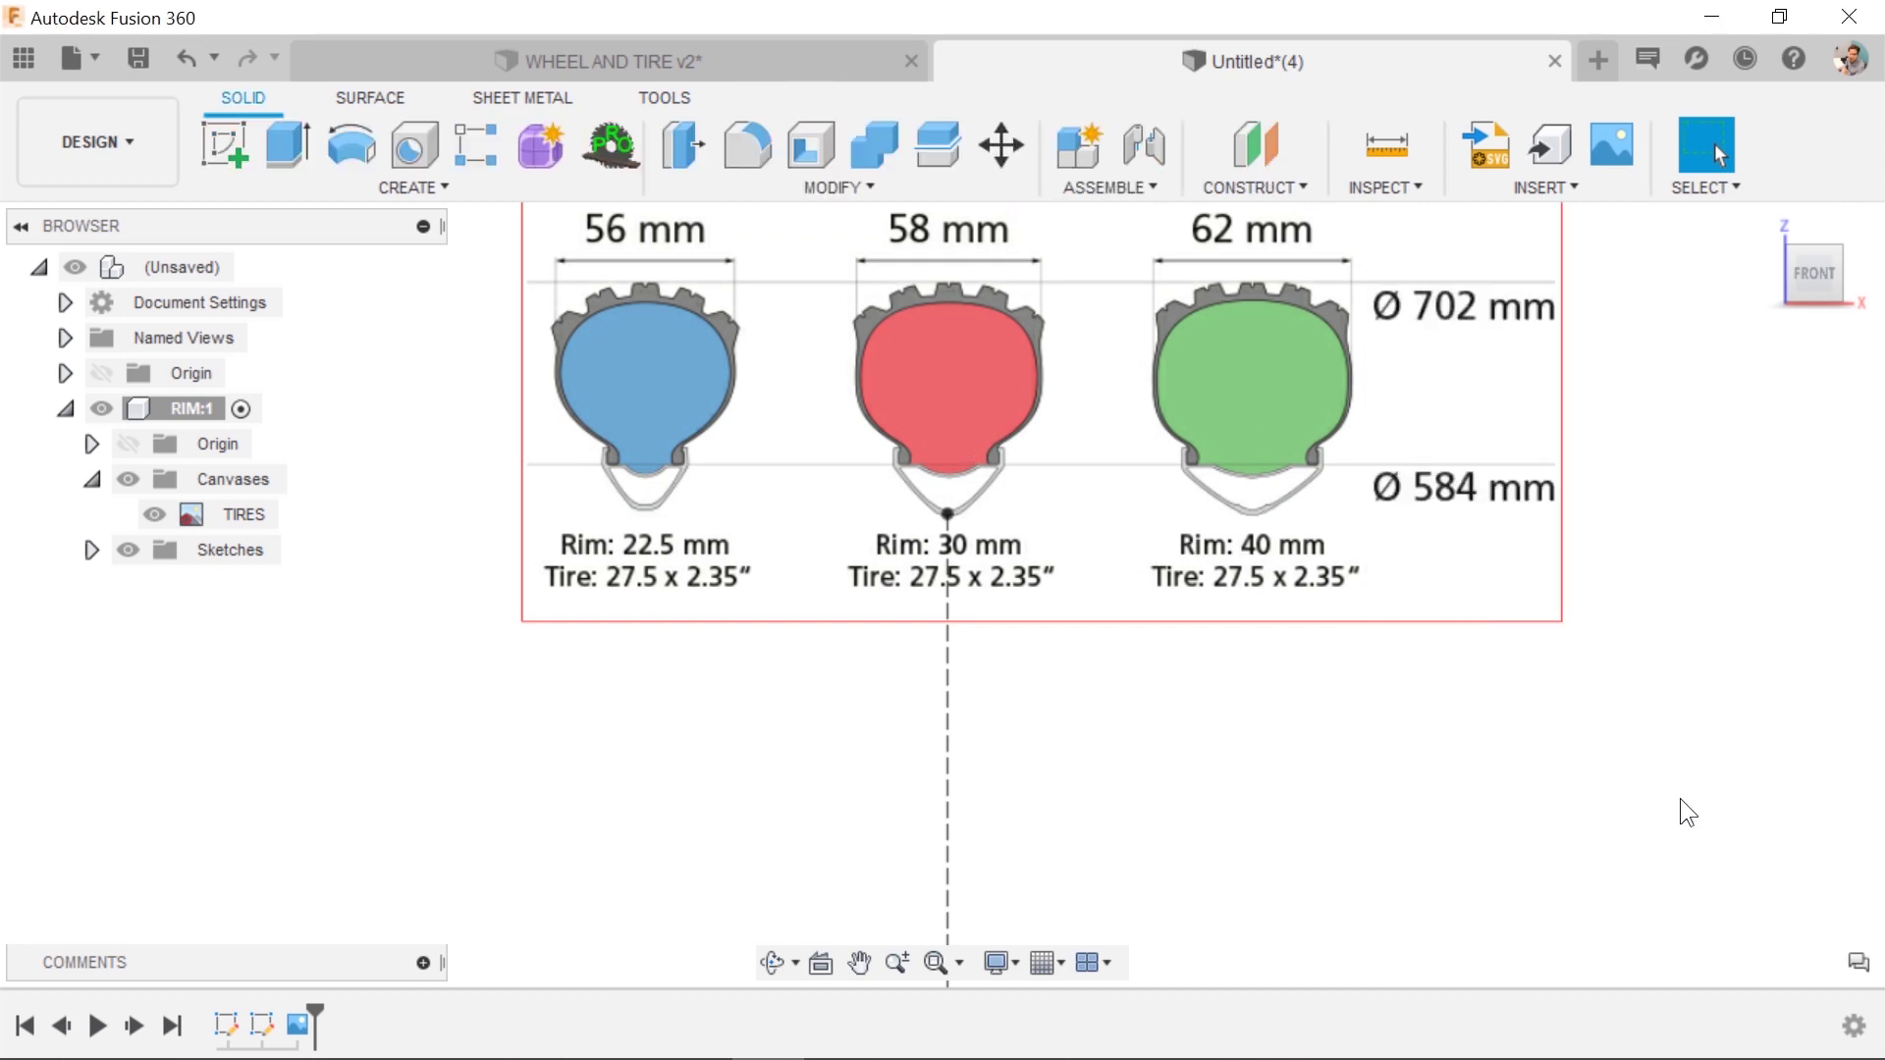
scroll(1068, 554, down, 4)
scroll(1088, 577, down, 2)
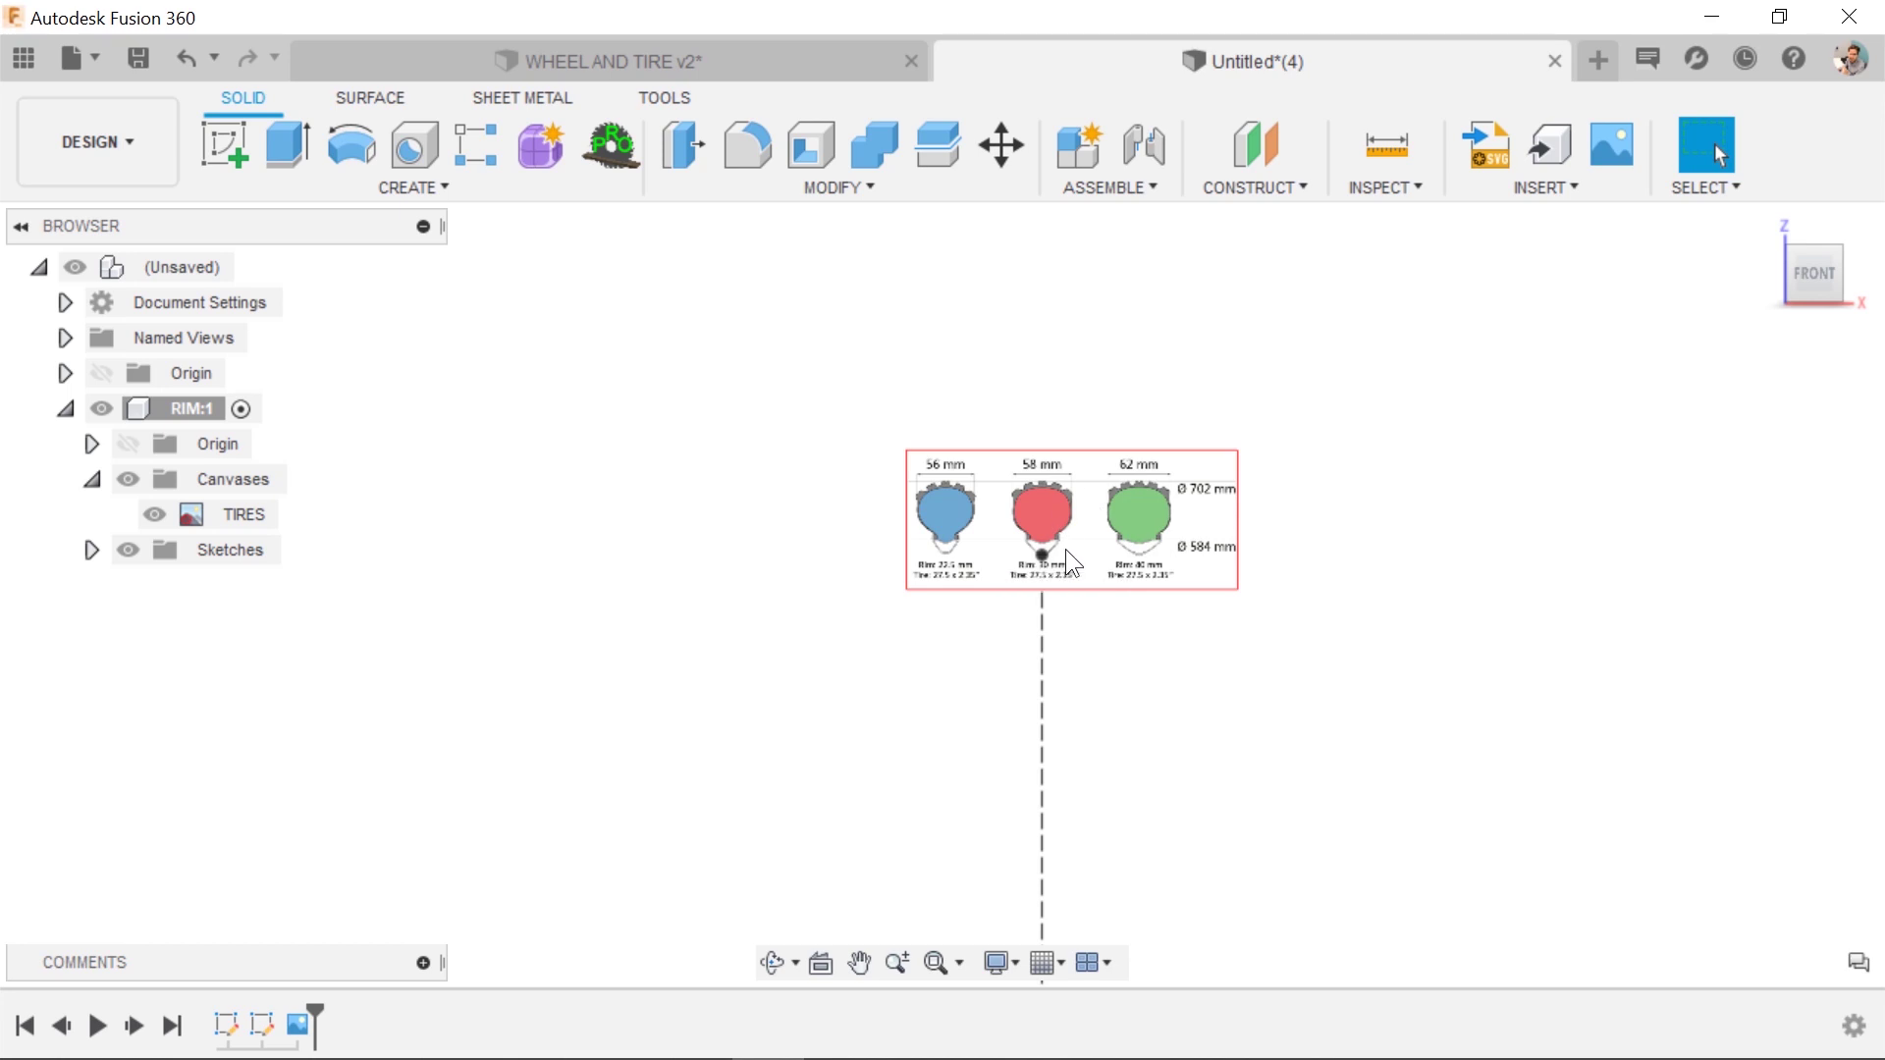
mouse_move(1064, 550)
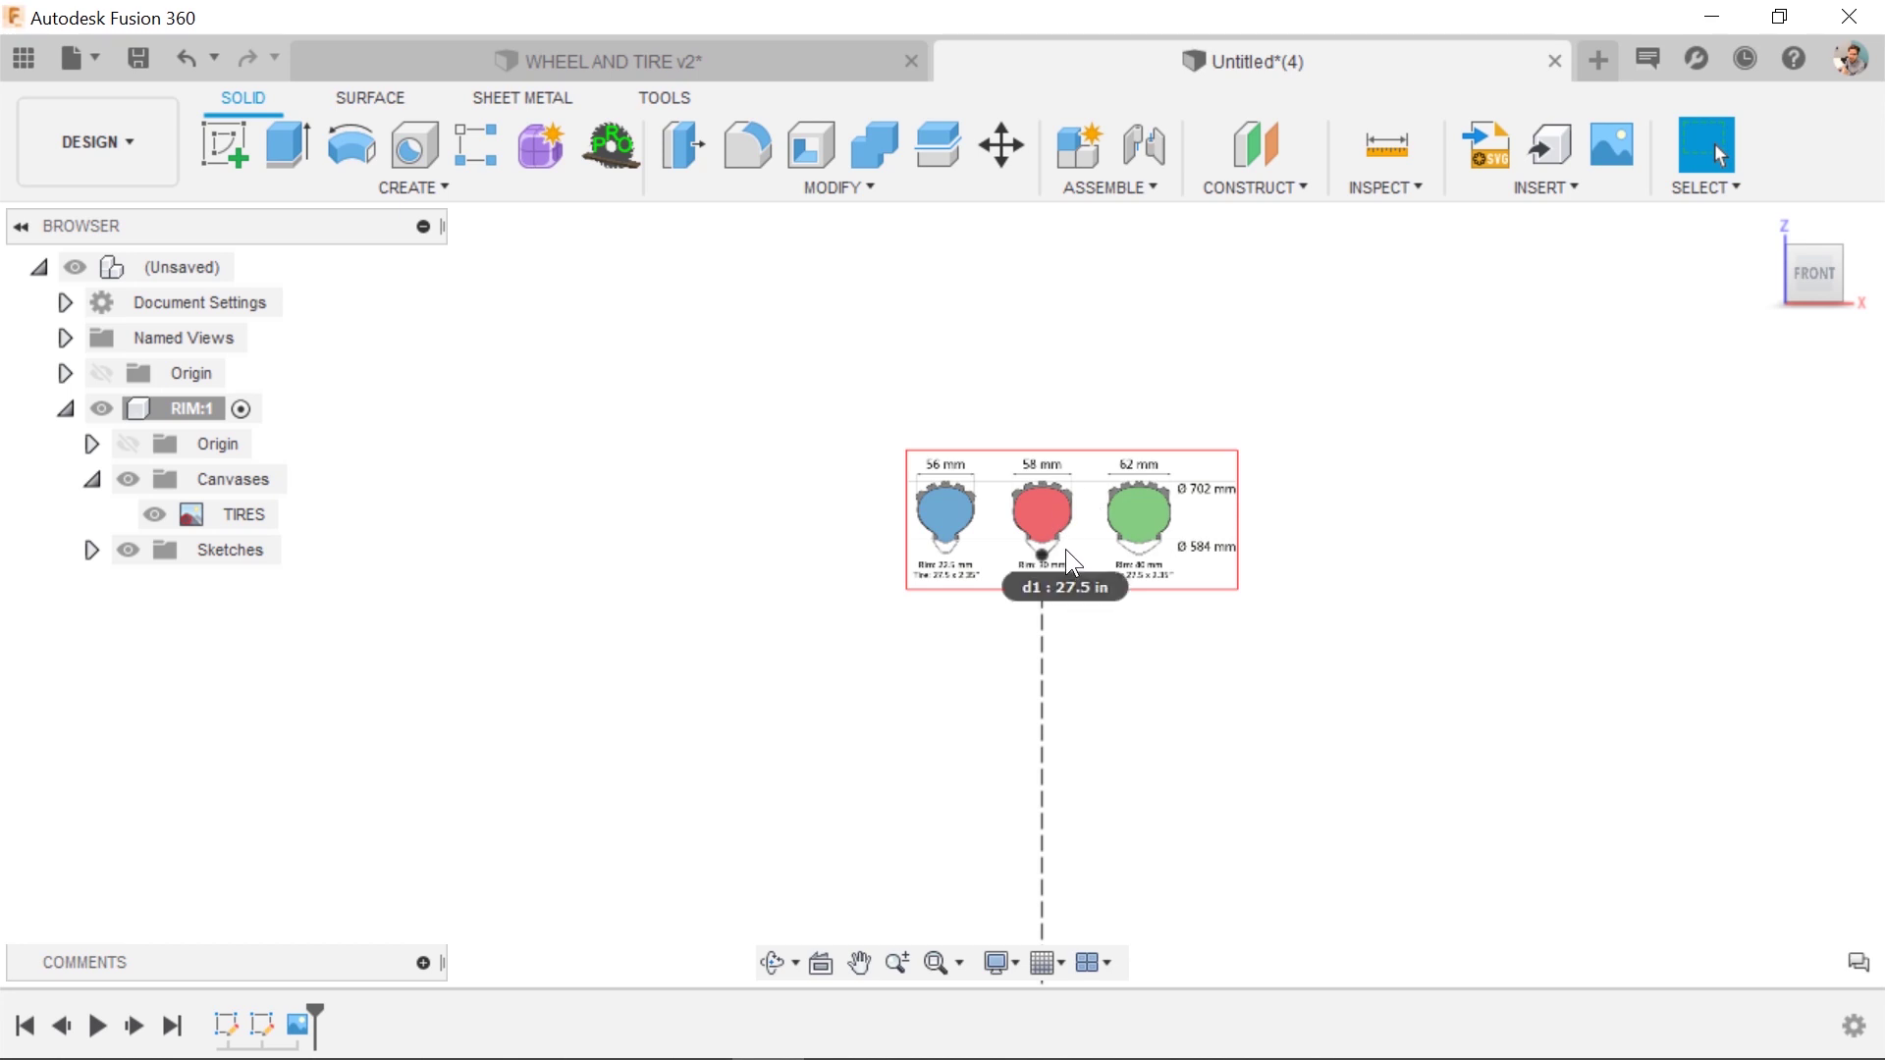
Copy the RIM component and paste it as a new component under the design root.
right_click(168, 406)
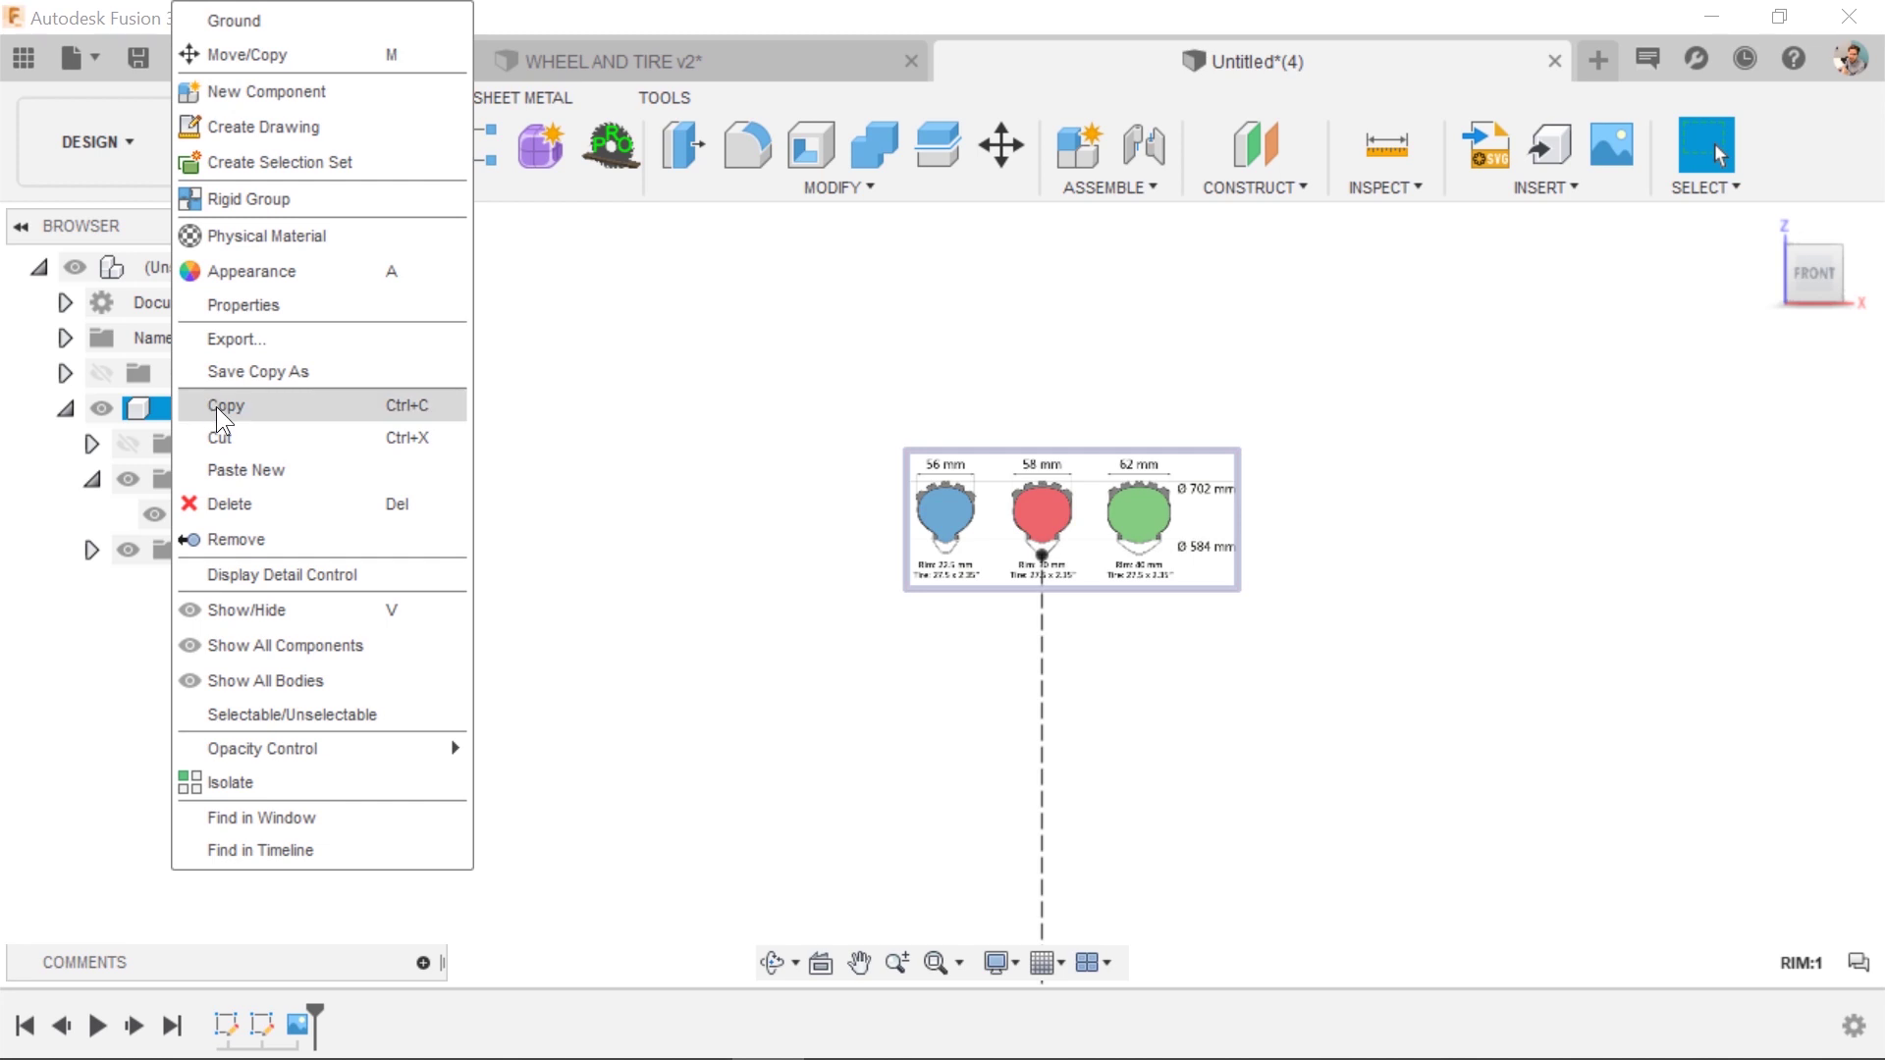
click(216, 406)
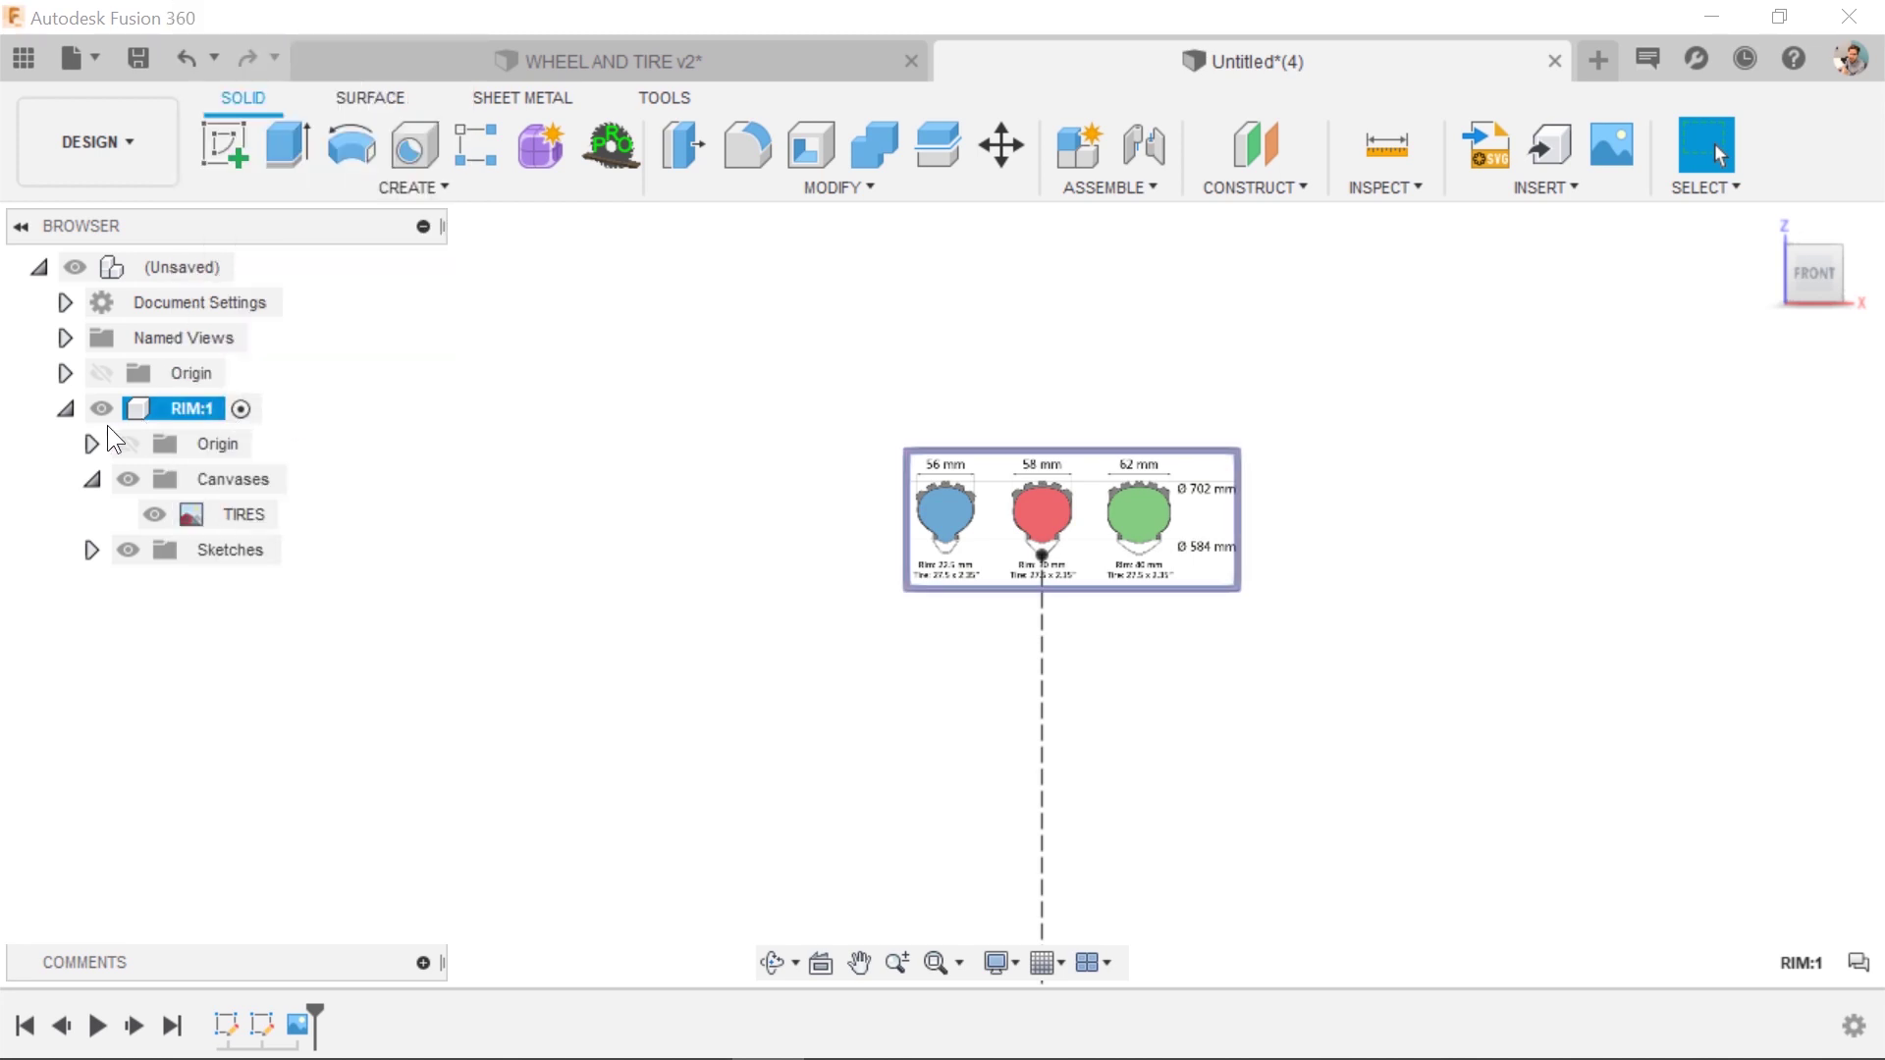
right_click(166, 407)
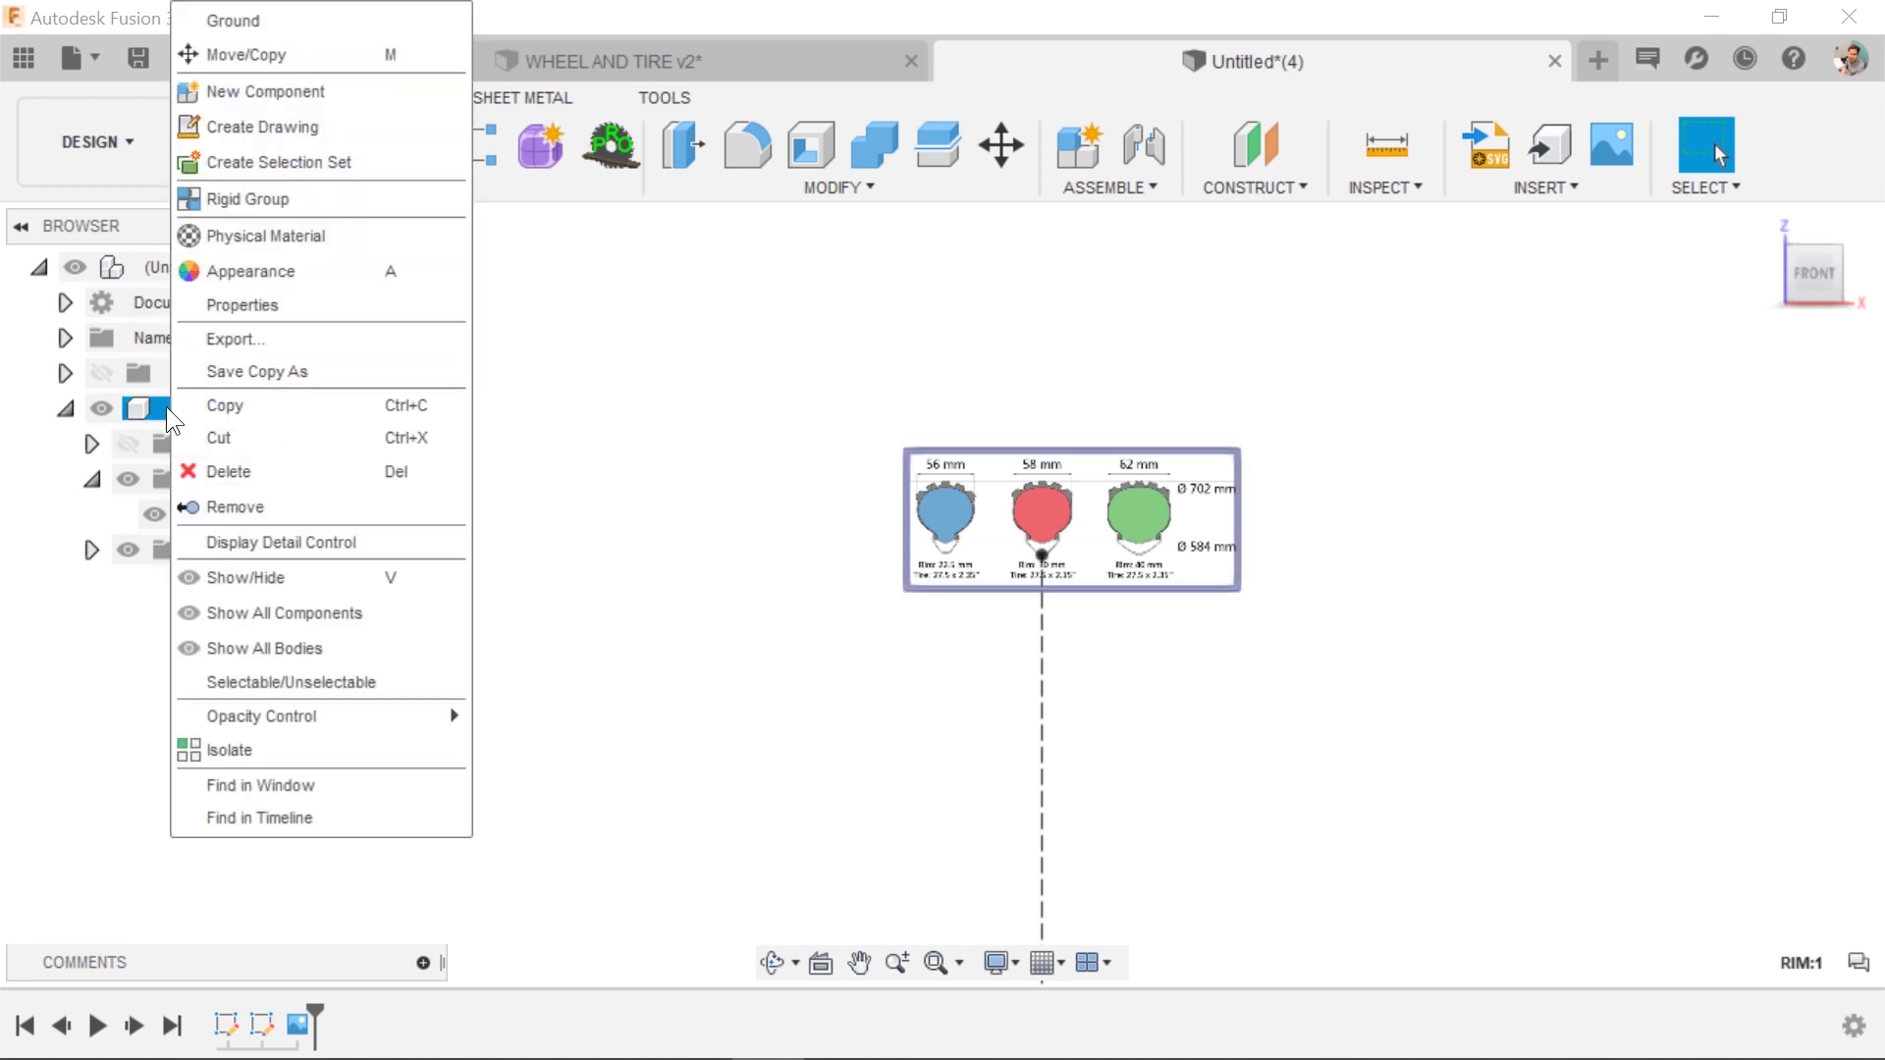
click(707, 458)
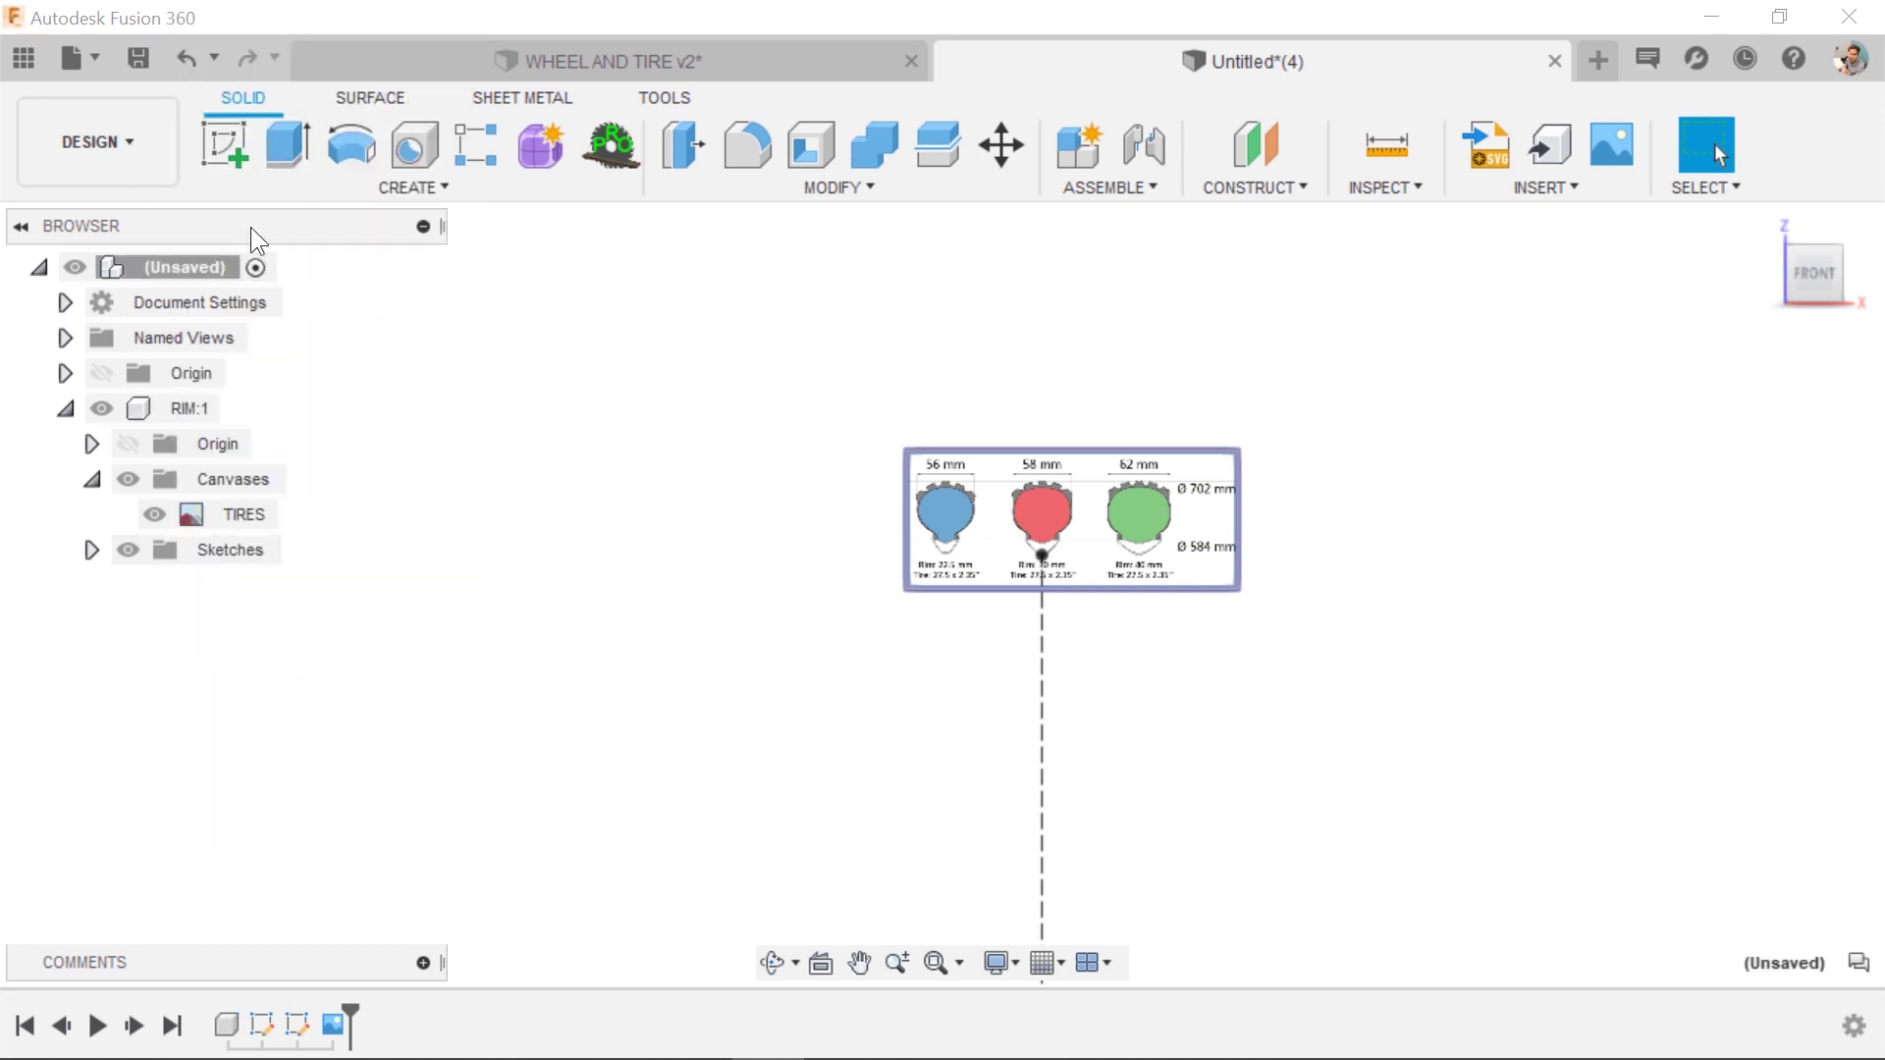
right_click(202, 407)
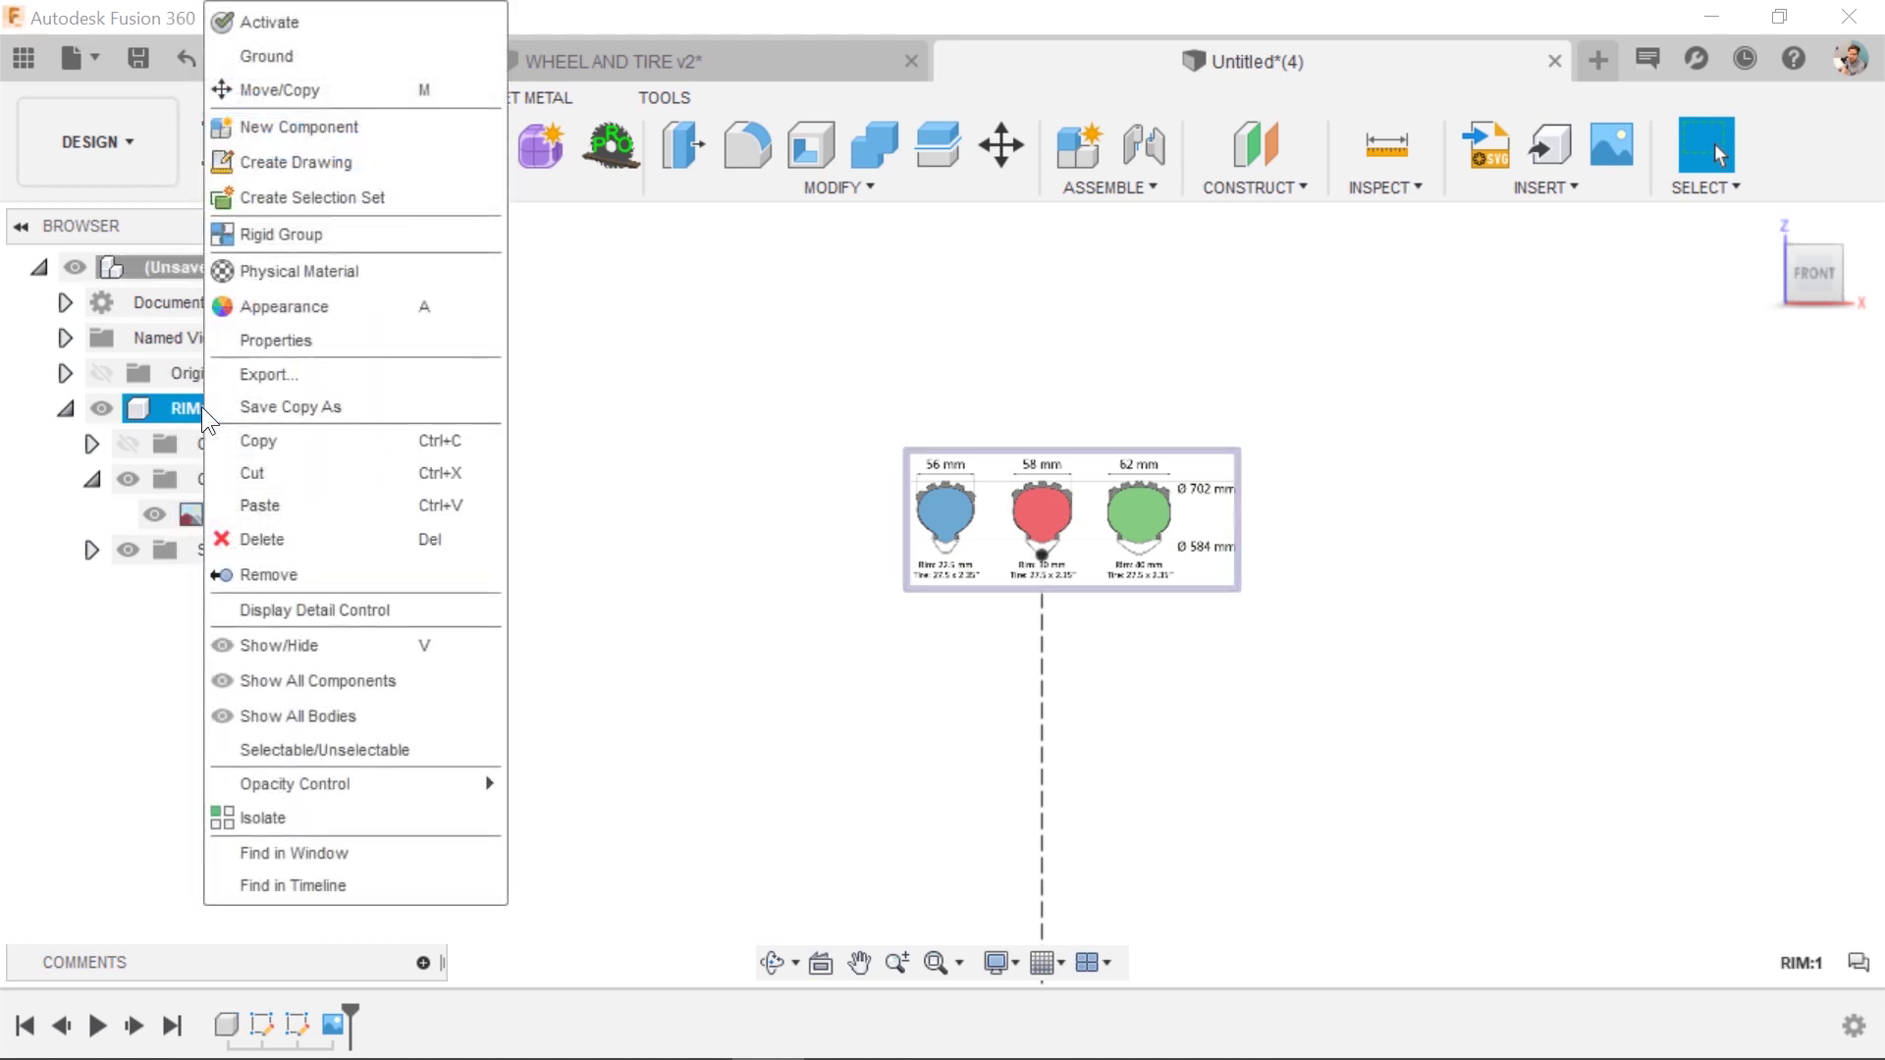
click(256, 441)
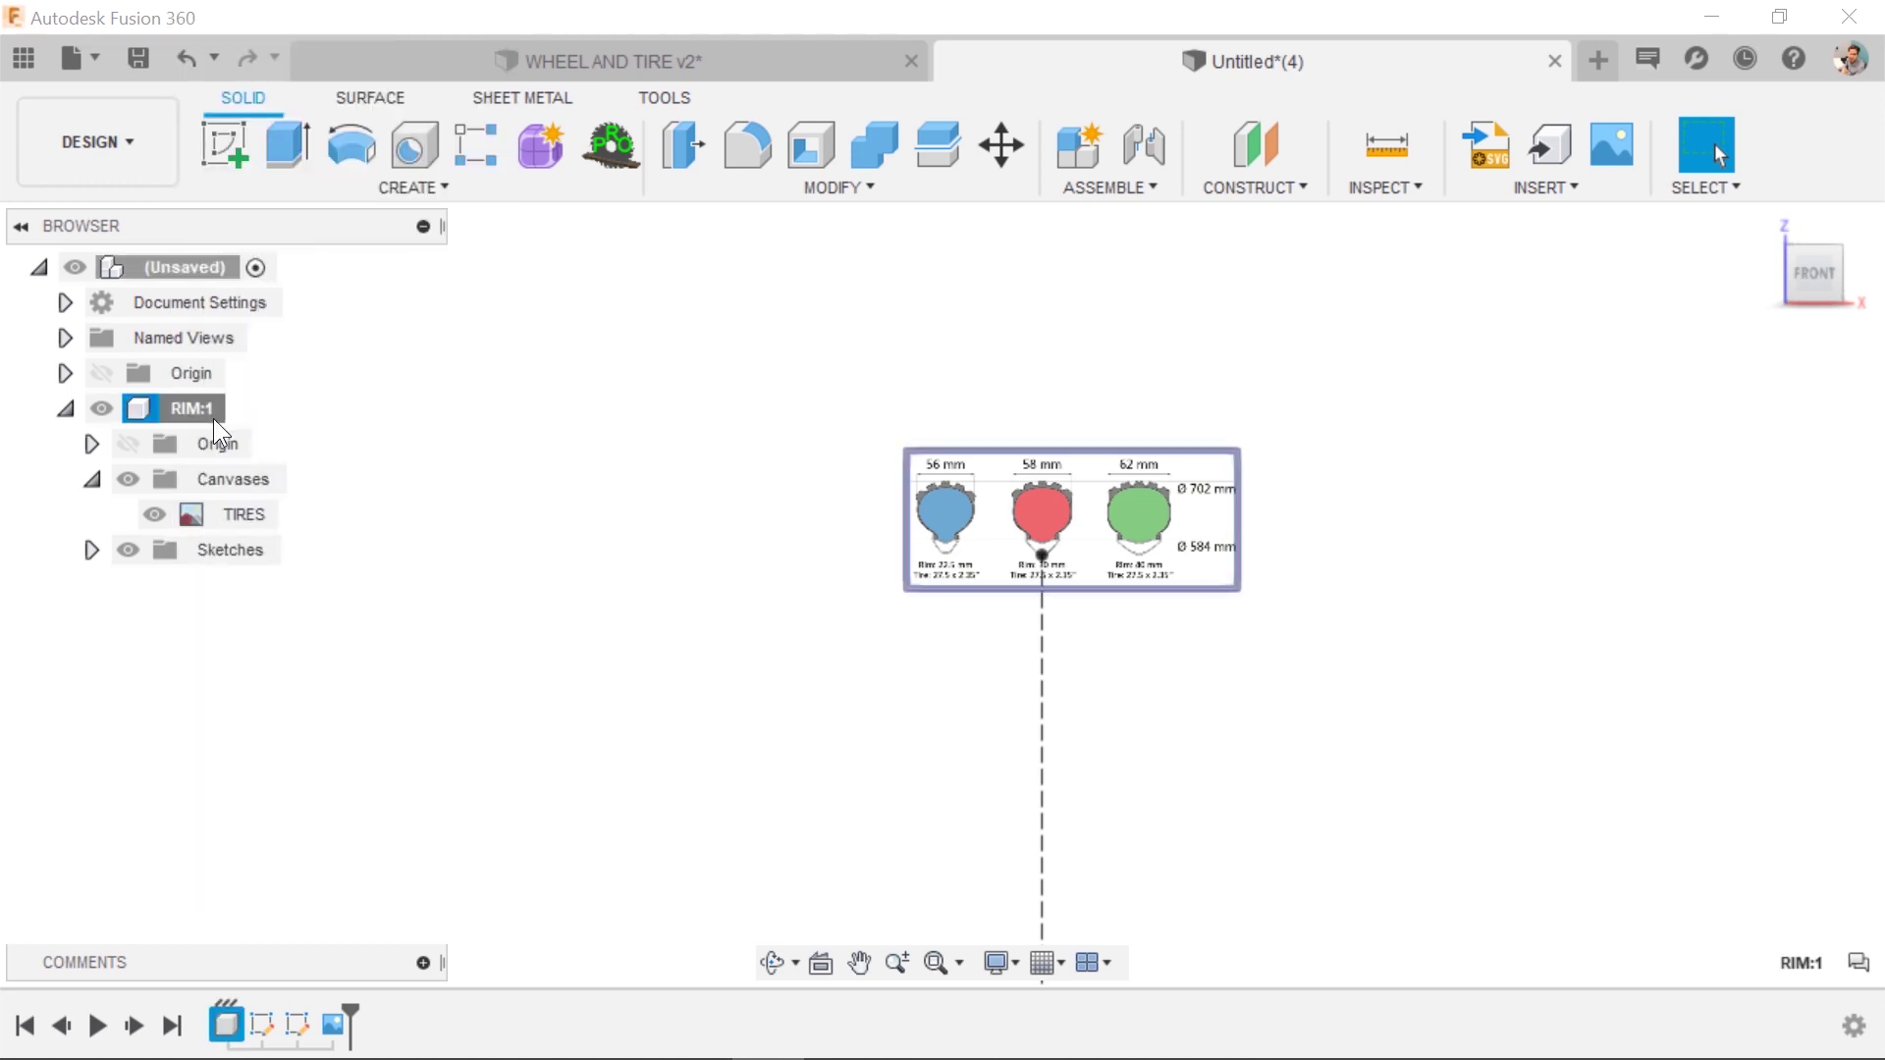
right_click(215, 278)
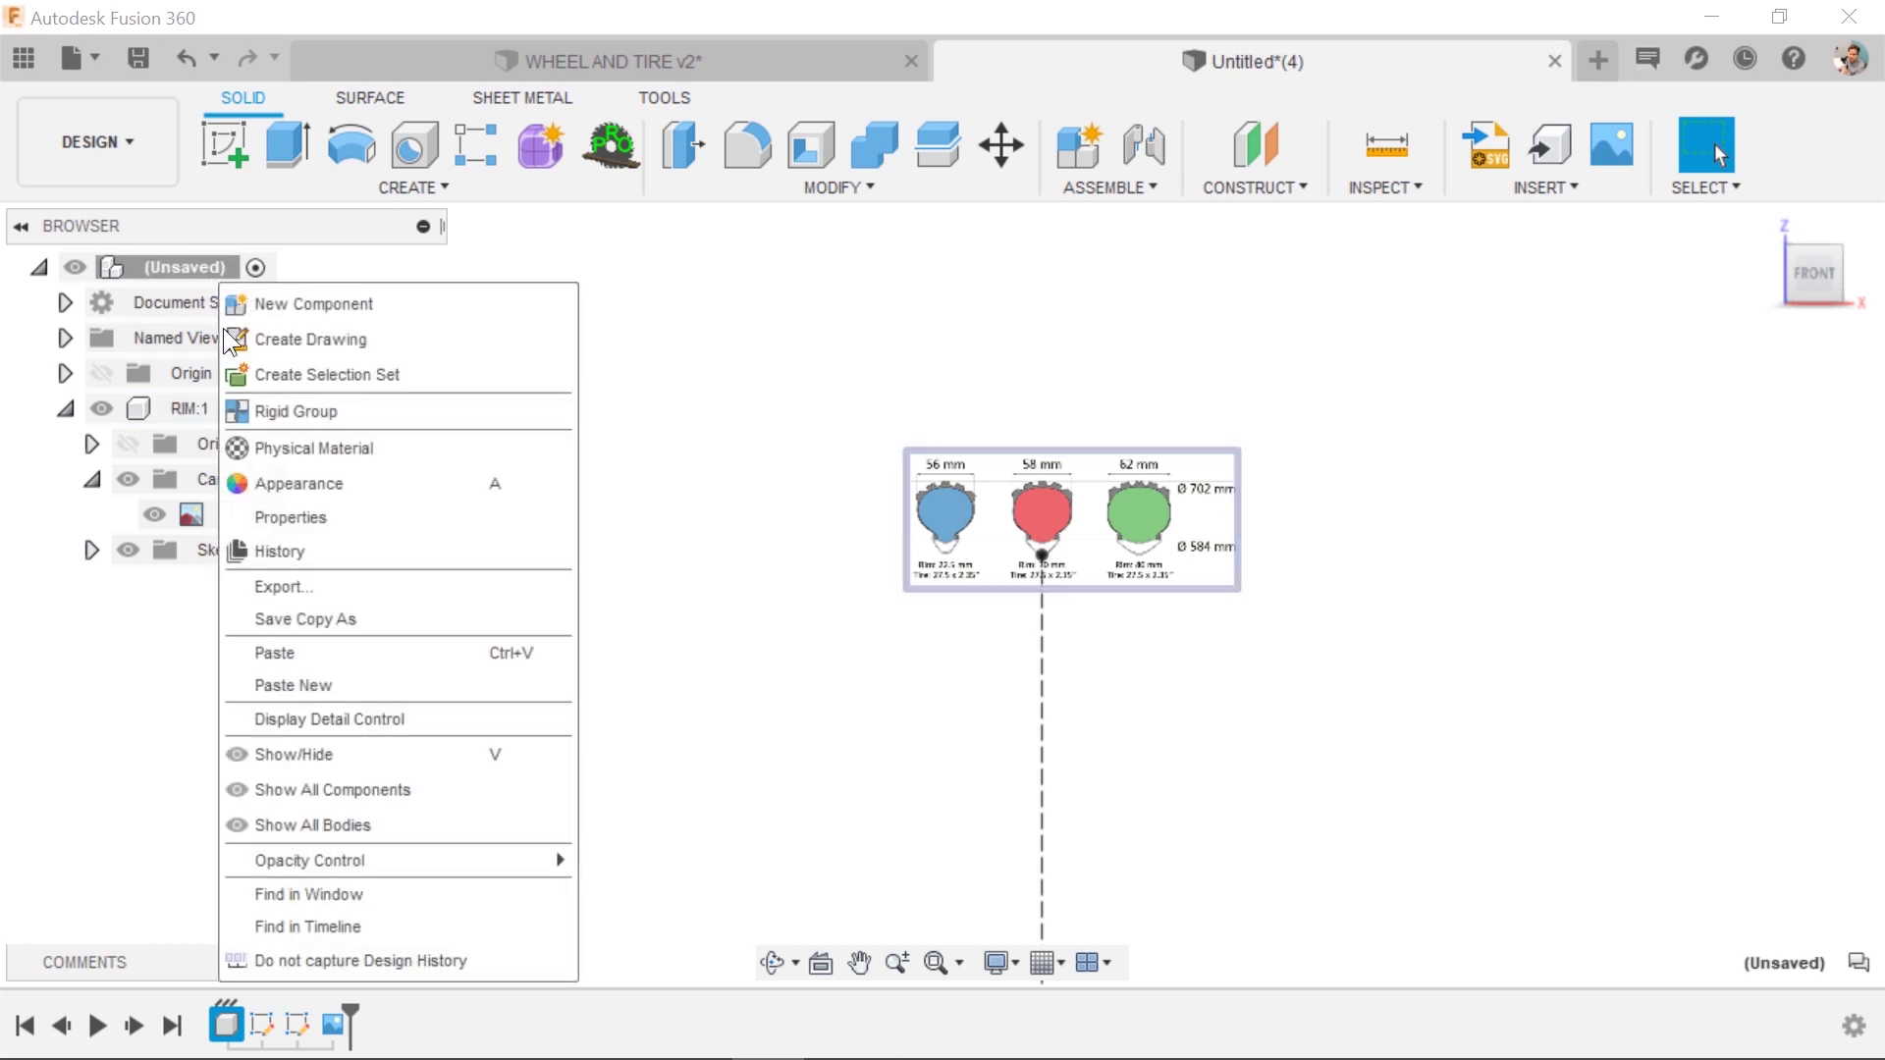
click(329, 678)
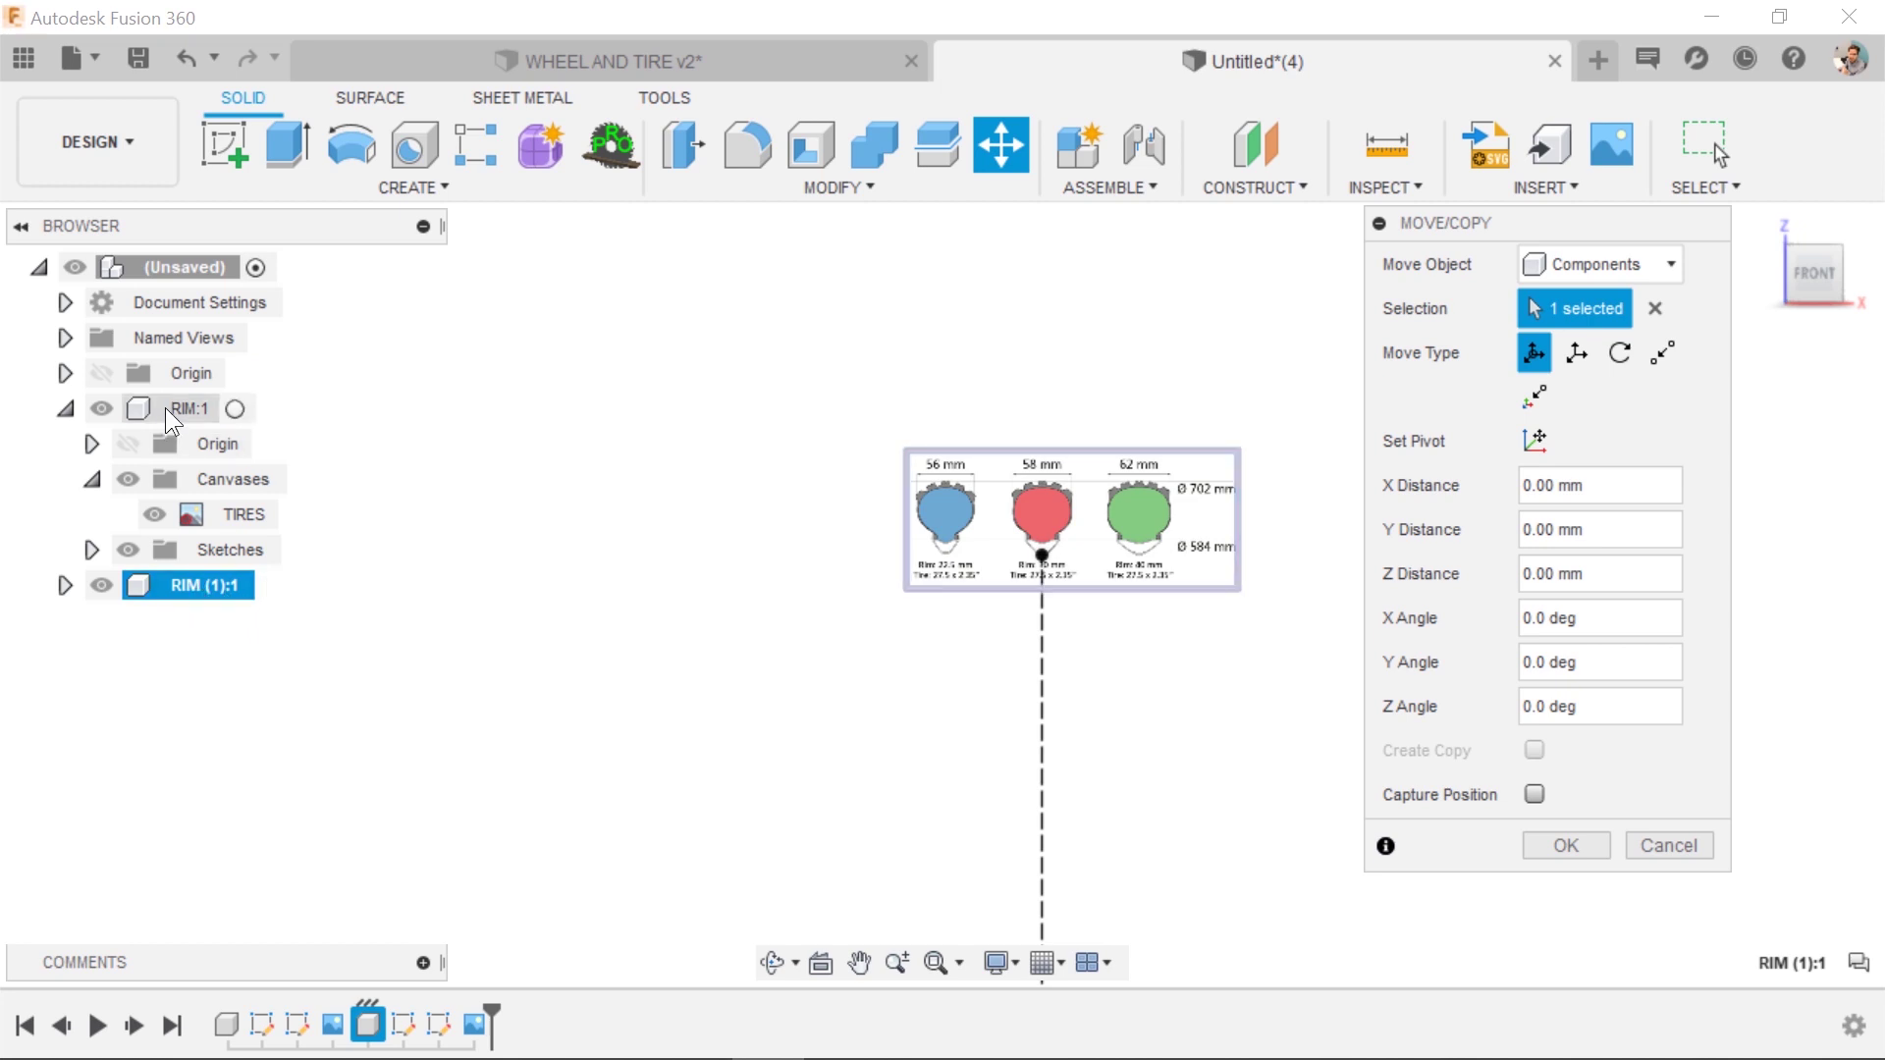
click(1561, 846)
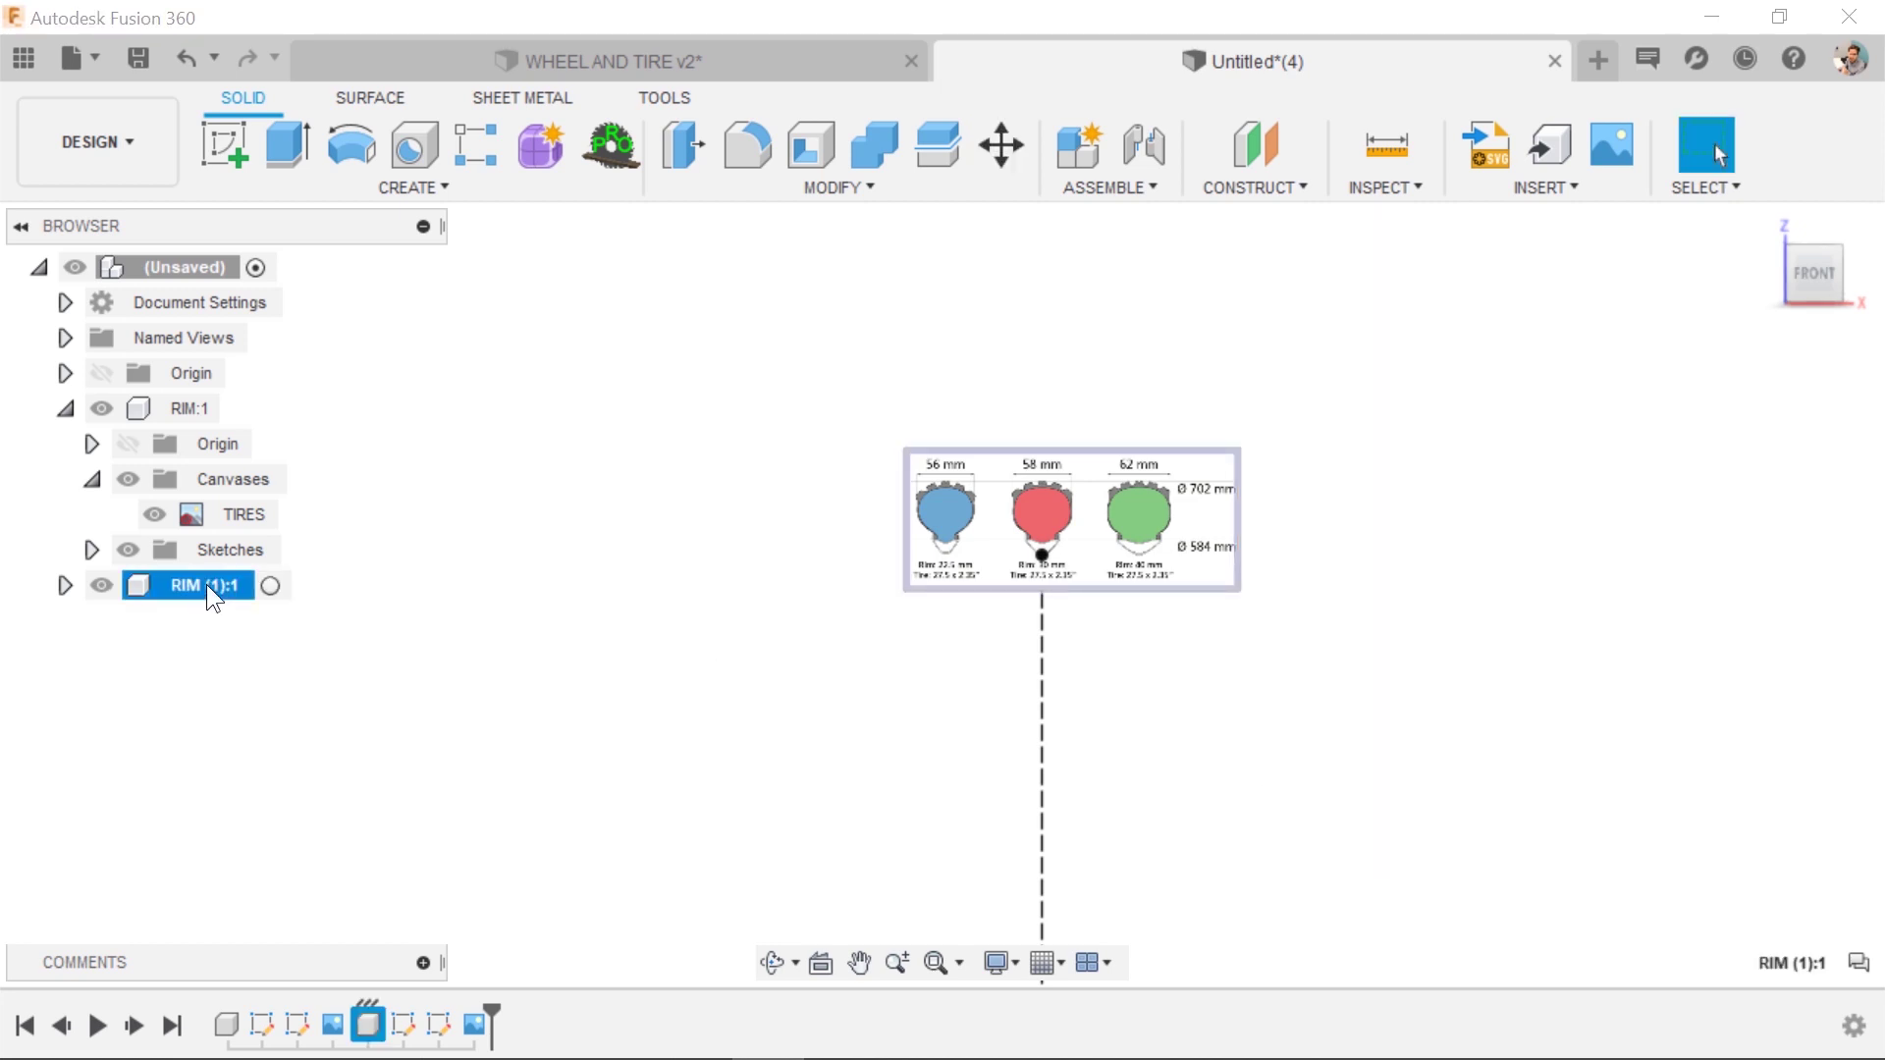
key(m)
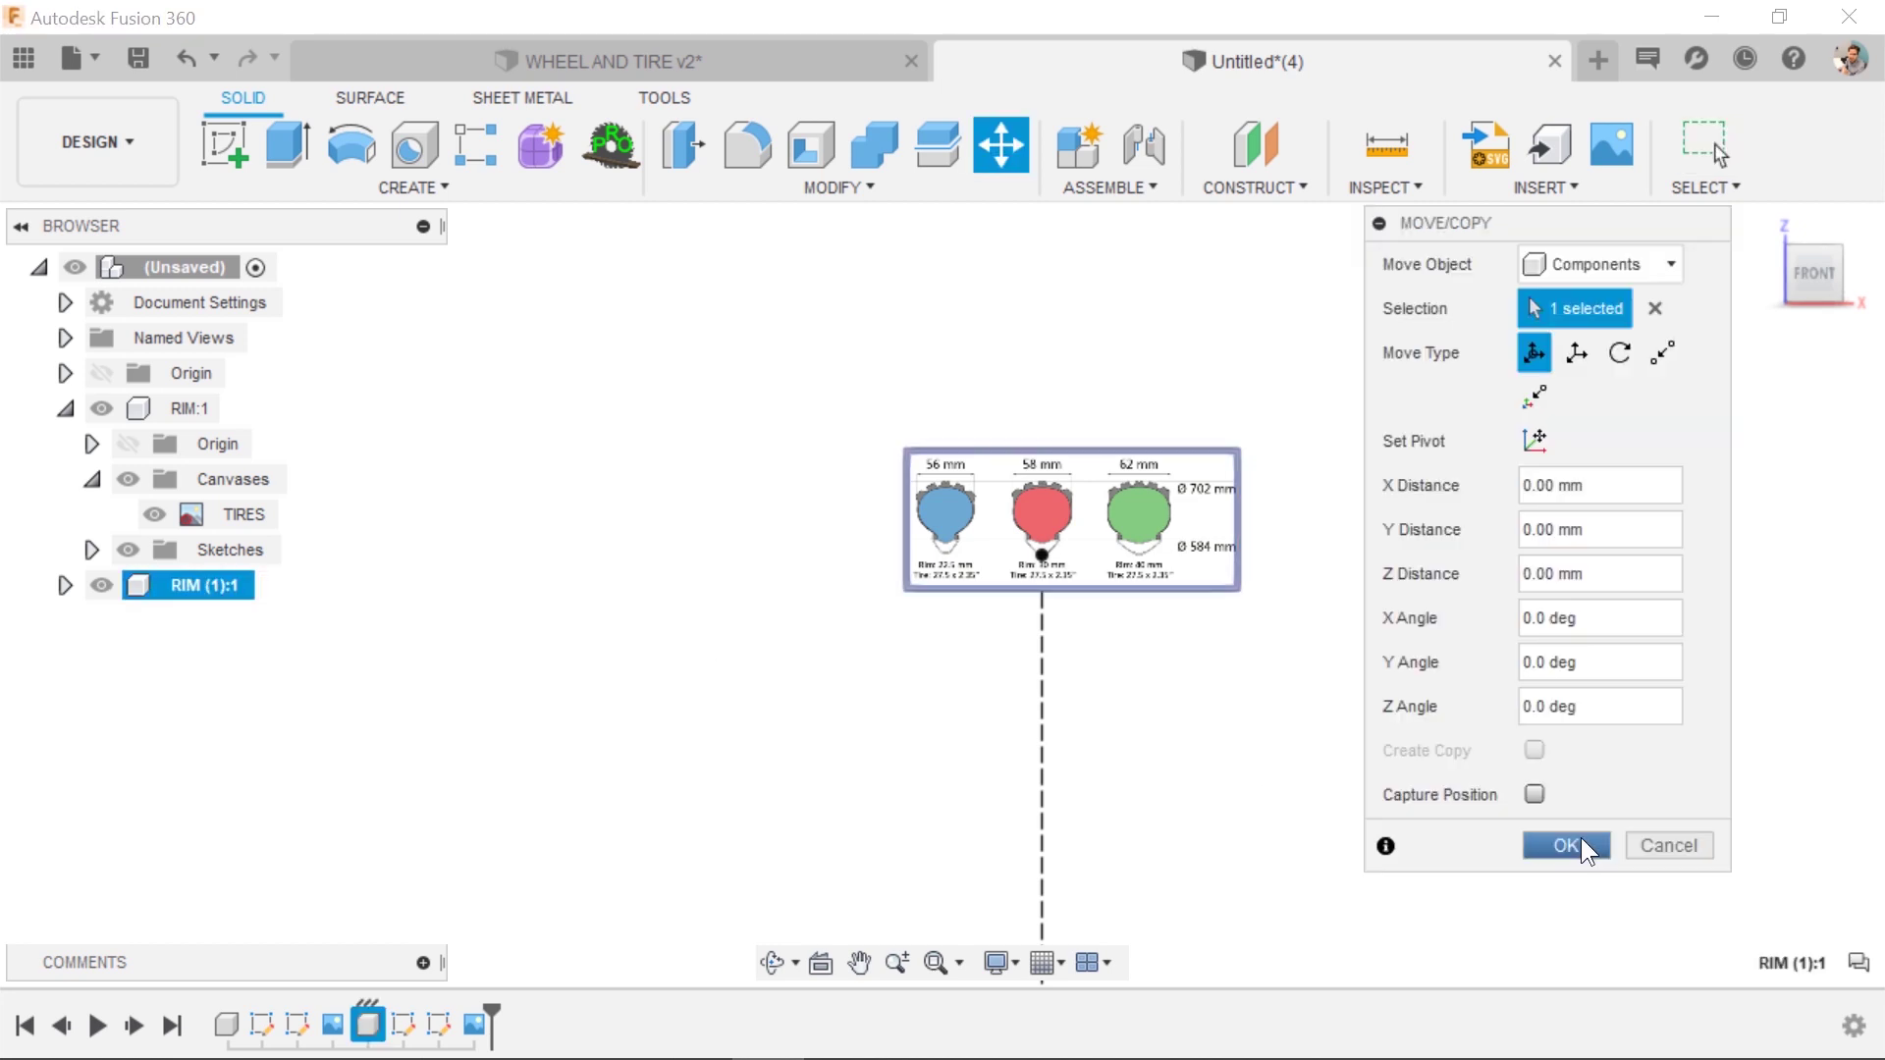
click(1563, 846)
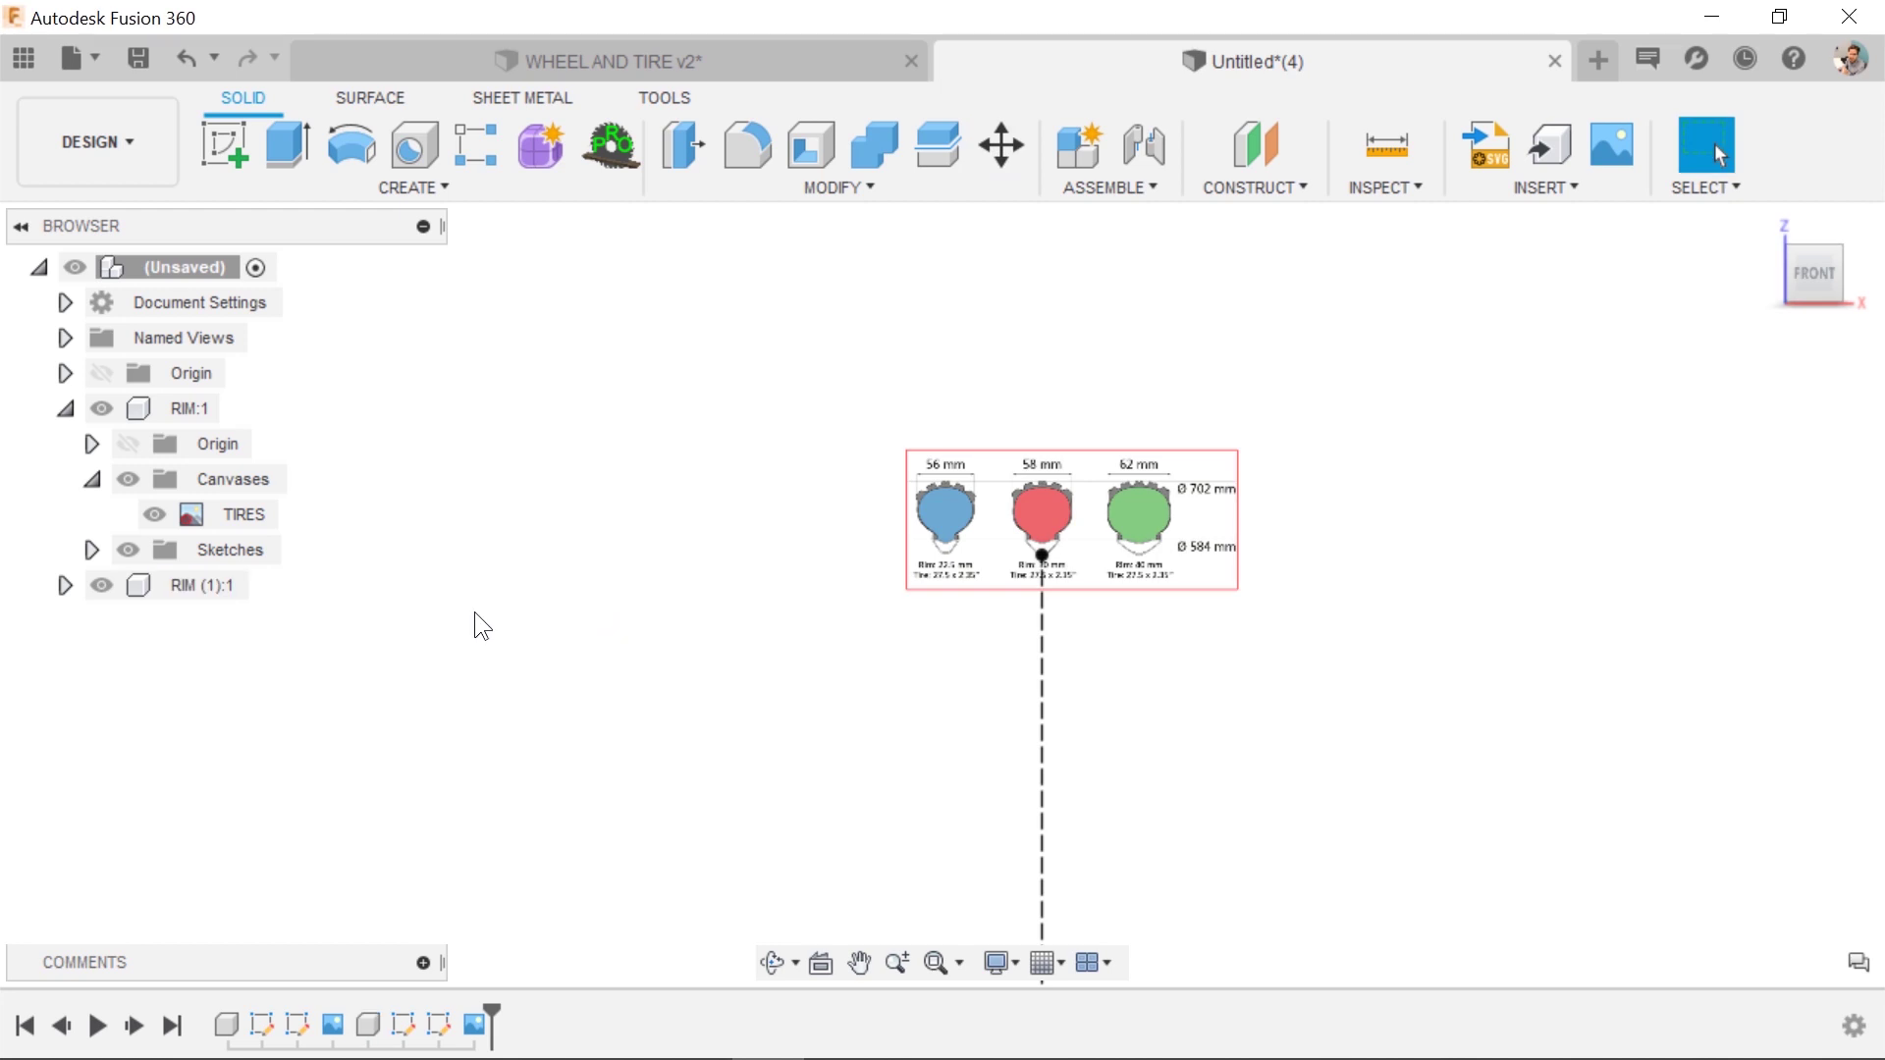
Rename the pasted RIM (1) component to Tire.
click(177, 585)
double_click(192, 585)
drag(228, 587, 178, 585)
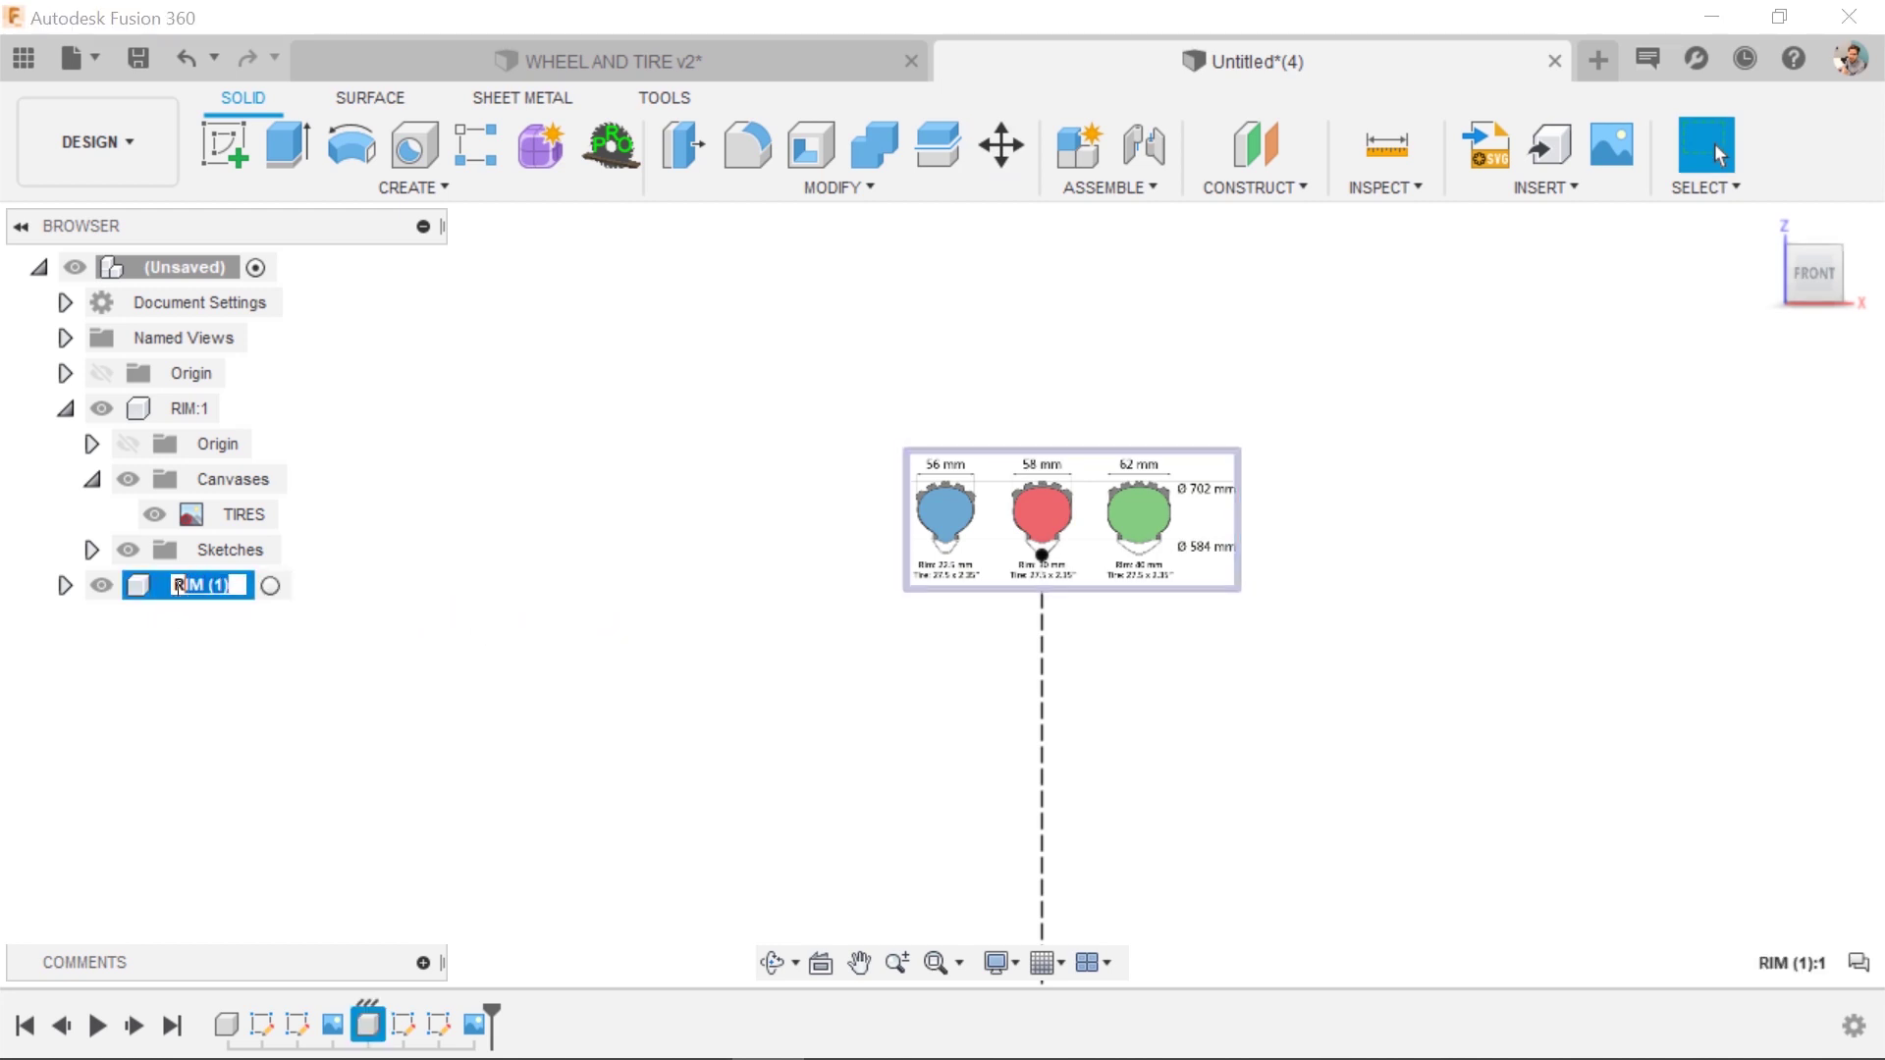
text(W)
text(ire)
key(Return)
click(349, 592)
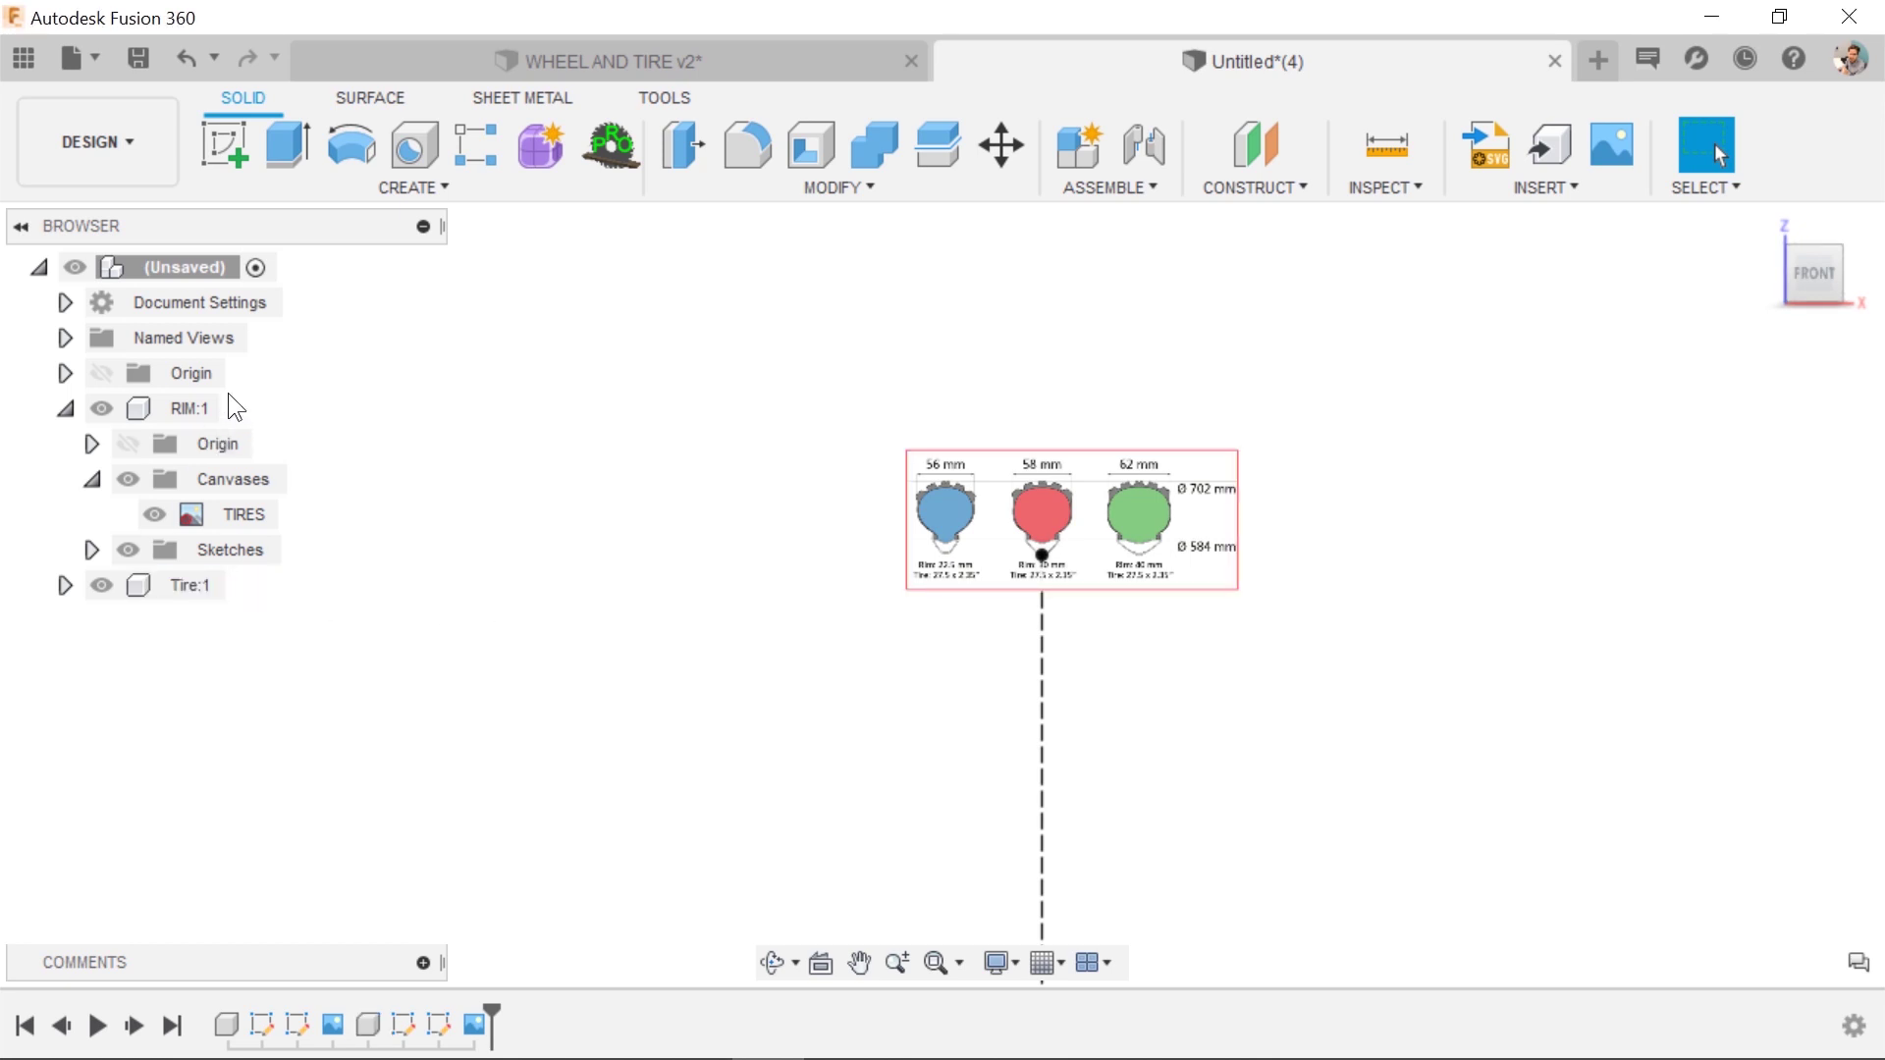
Activate the RIM:1 component in the browser and expand its contents.
click(65, 586)
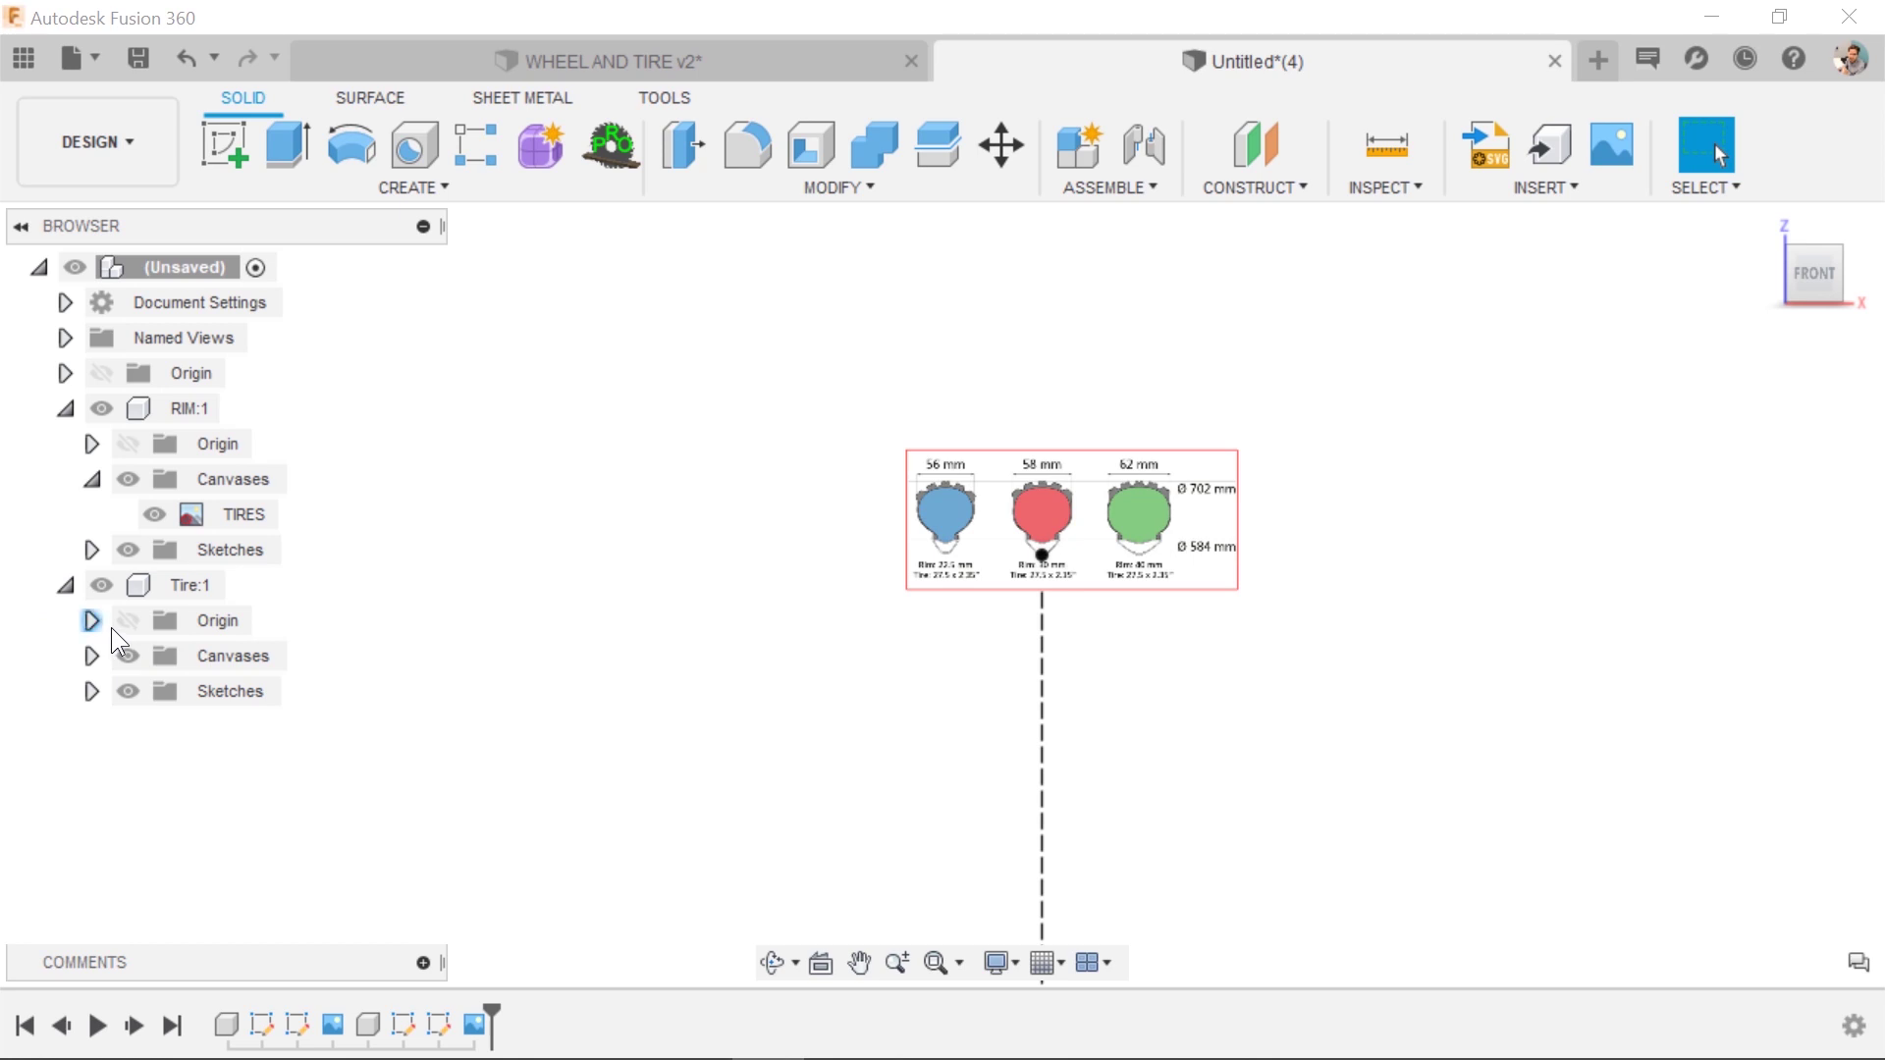
click(65, 585)
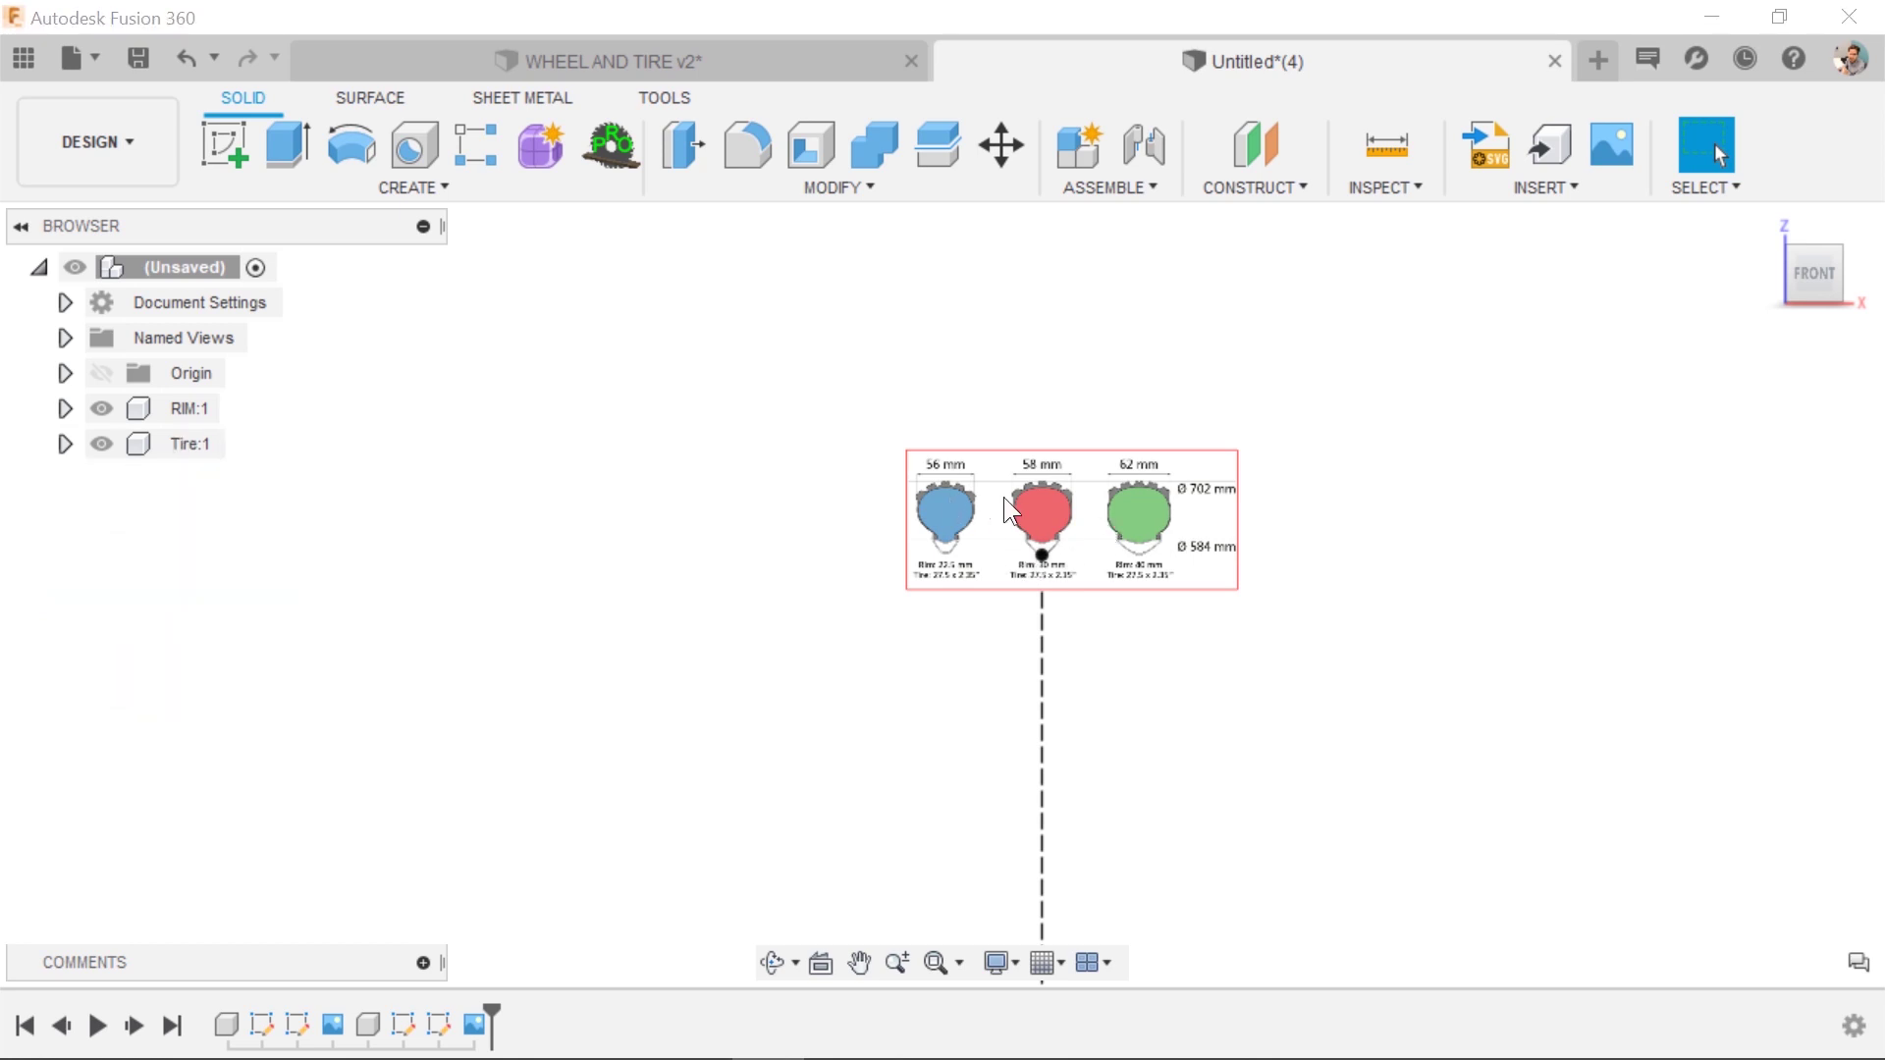
scroll(1076, 546, up, 5)
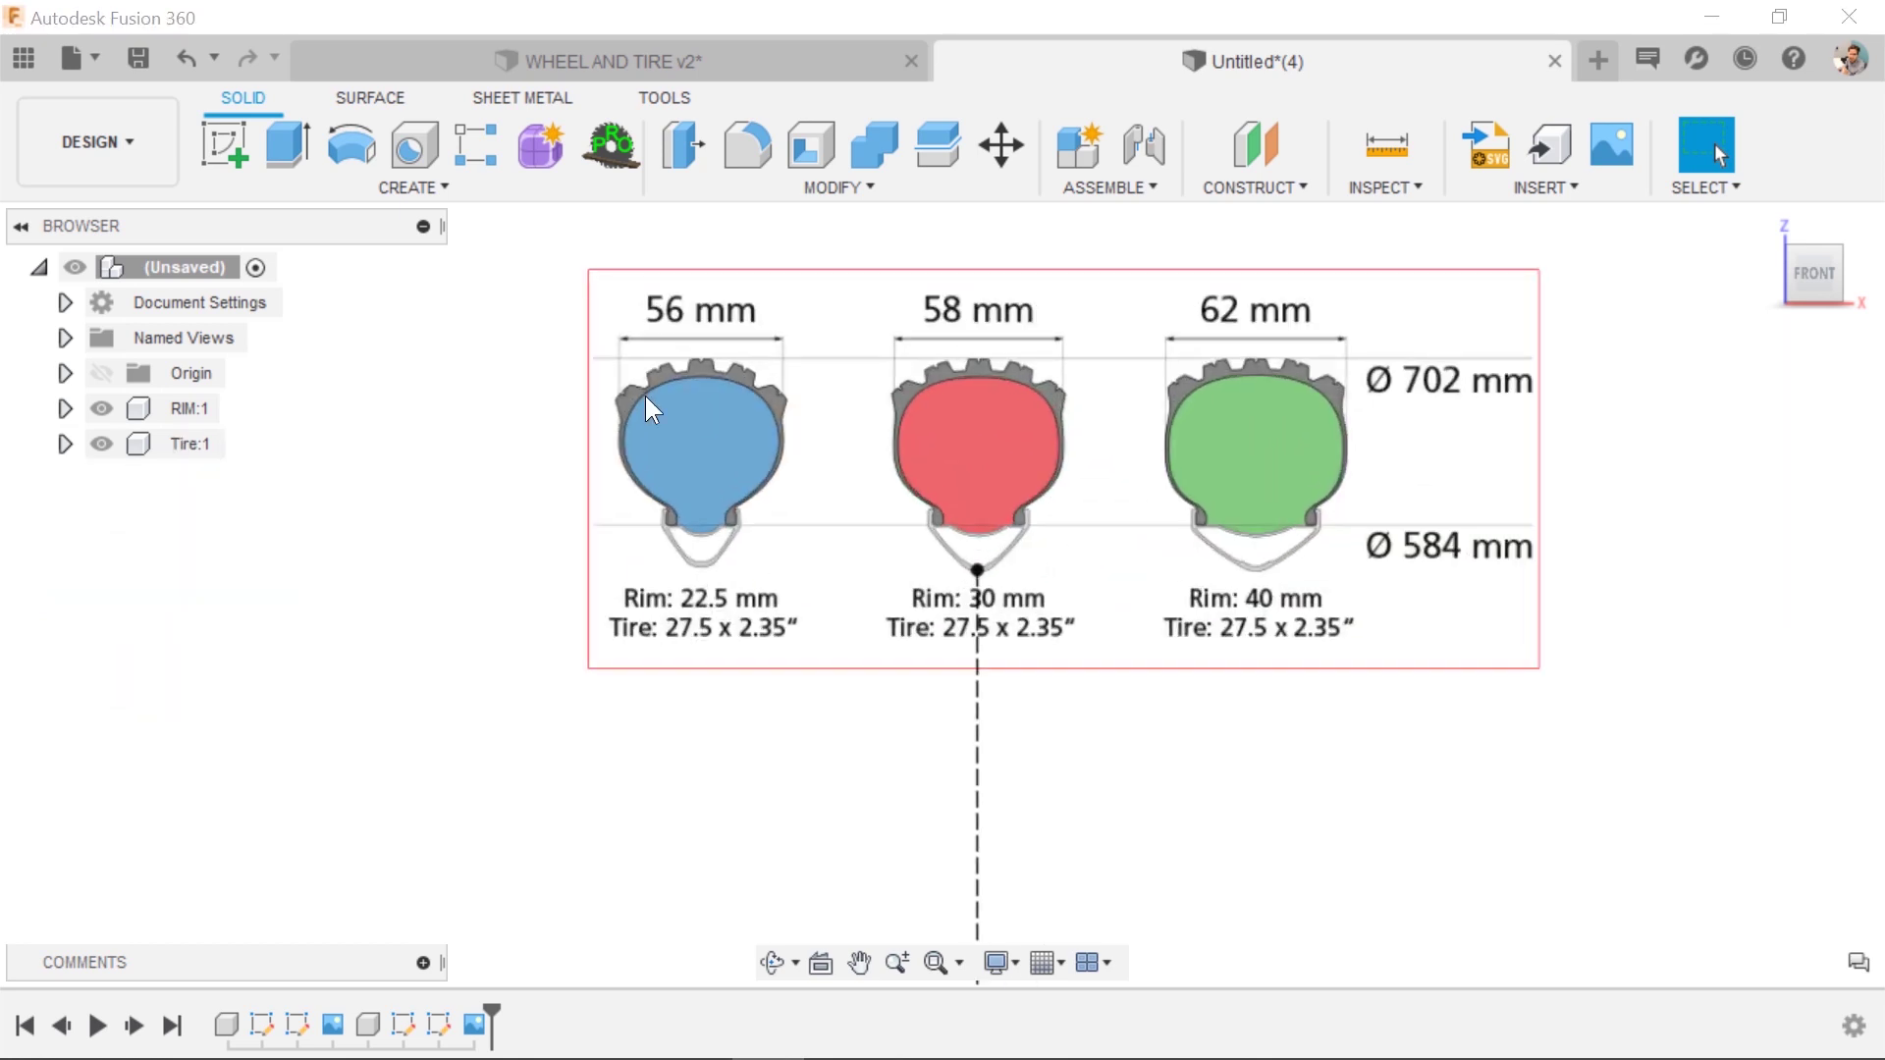
click(174, 408)
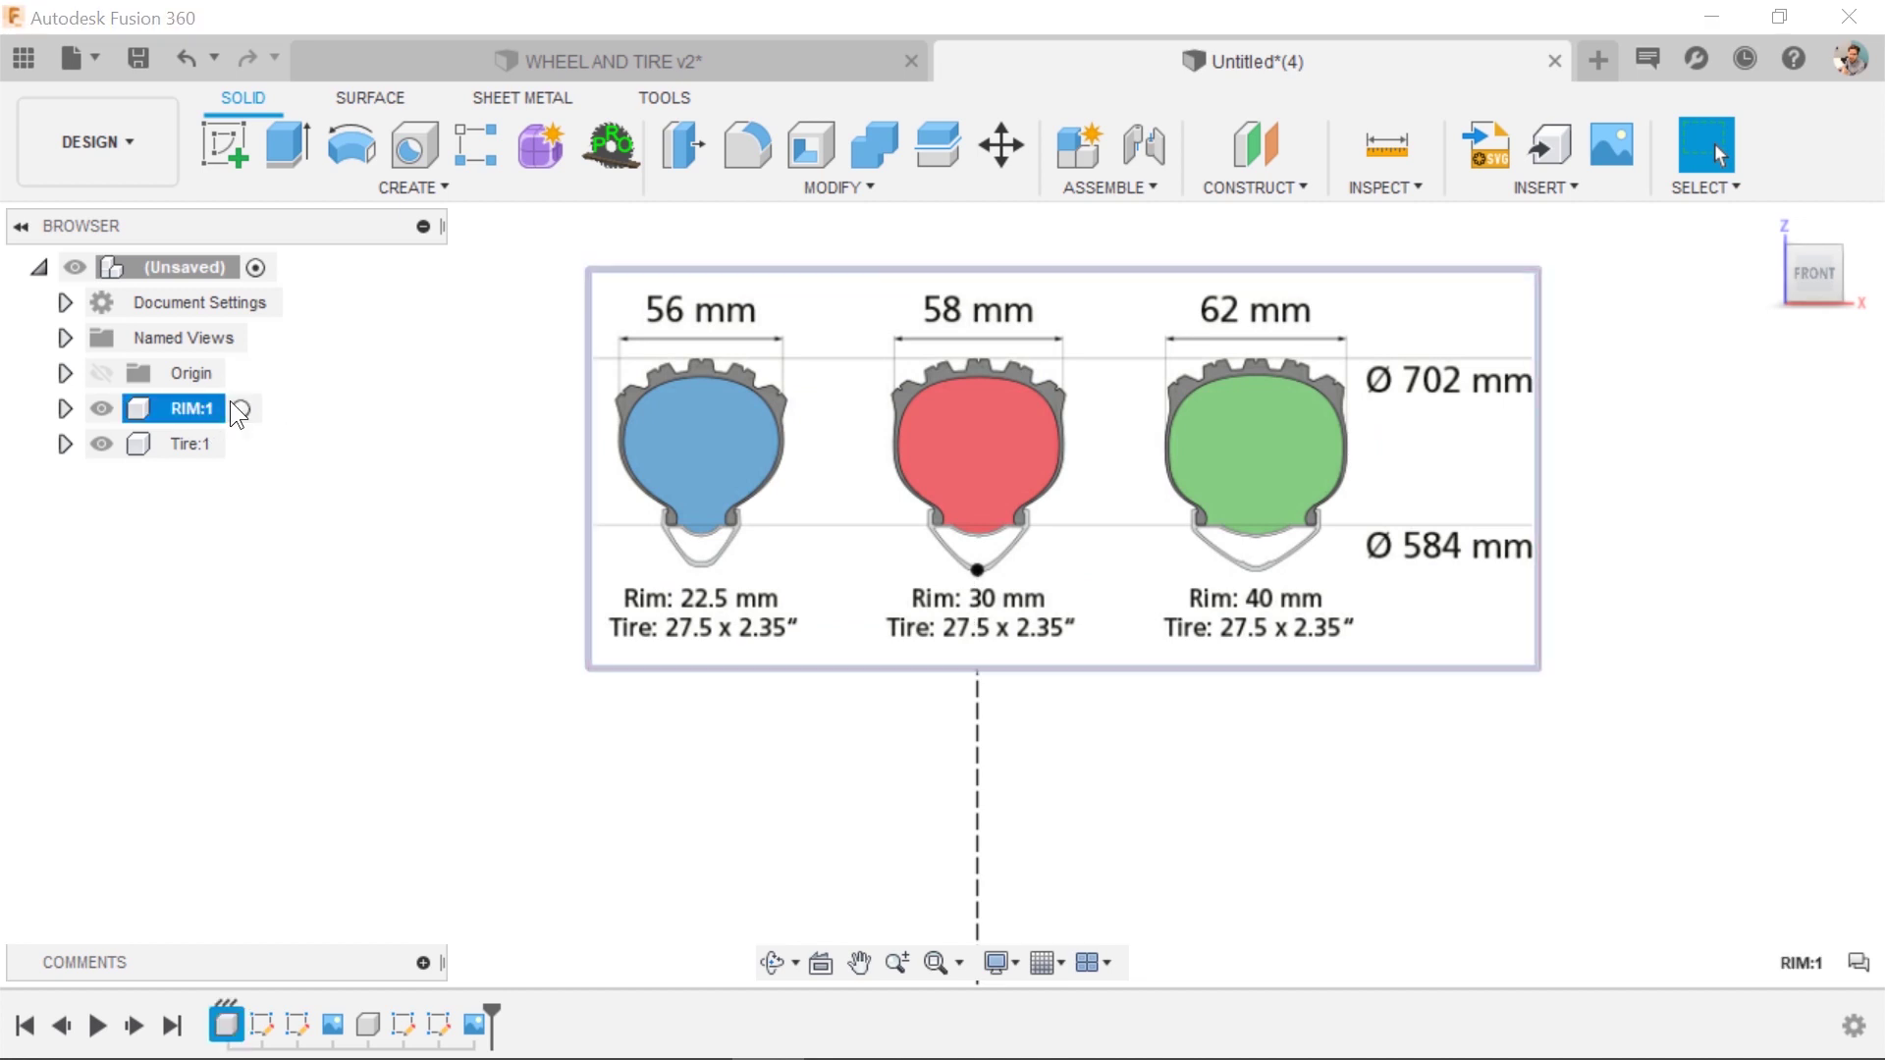
click(241, 408)
click(69, 408)
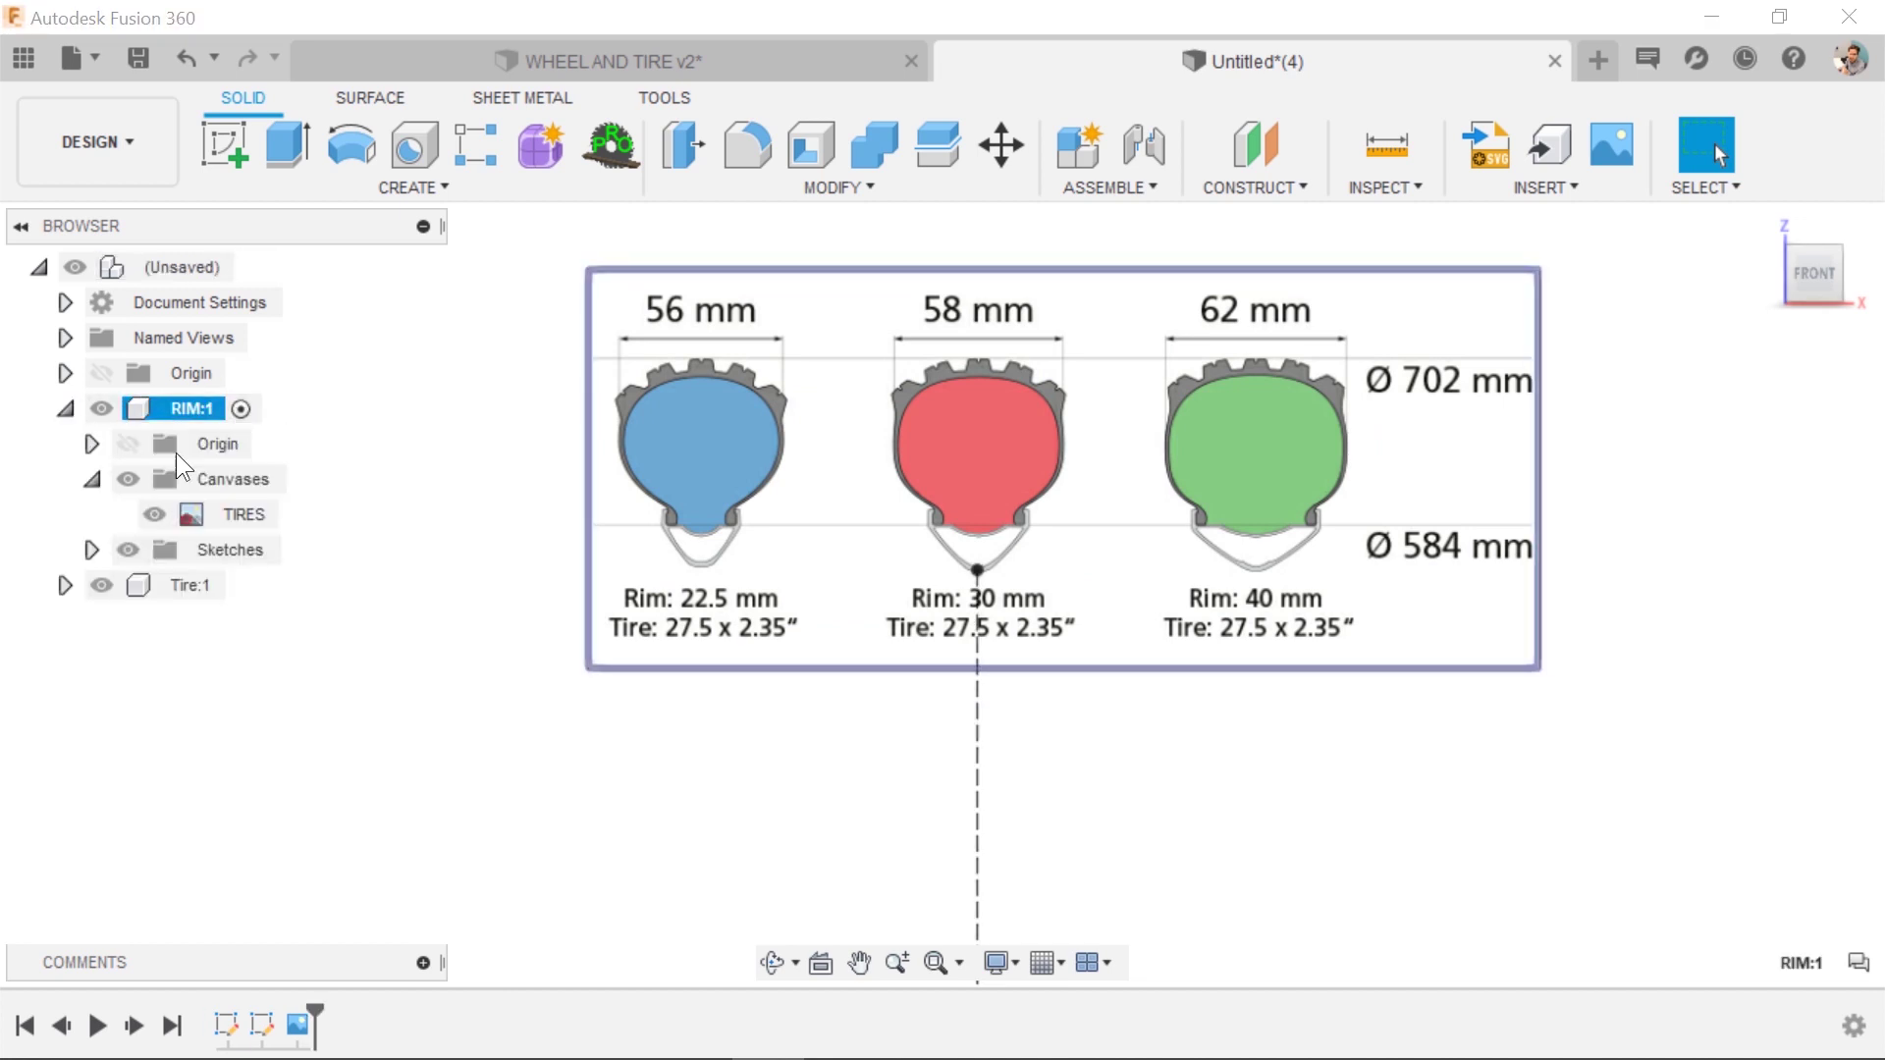
Zoom in on the rim image and start a new sketch in RIM.
scroll(1042, 499, up, 4)
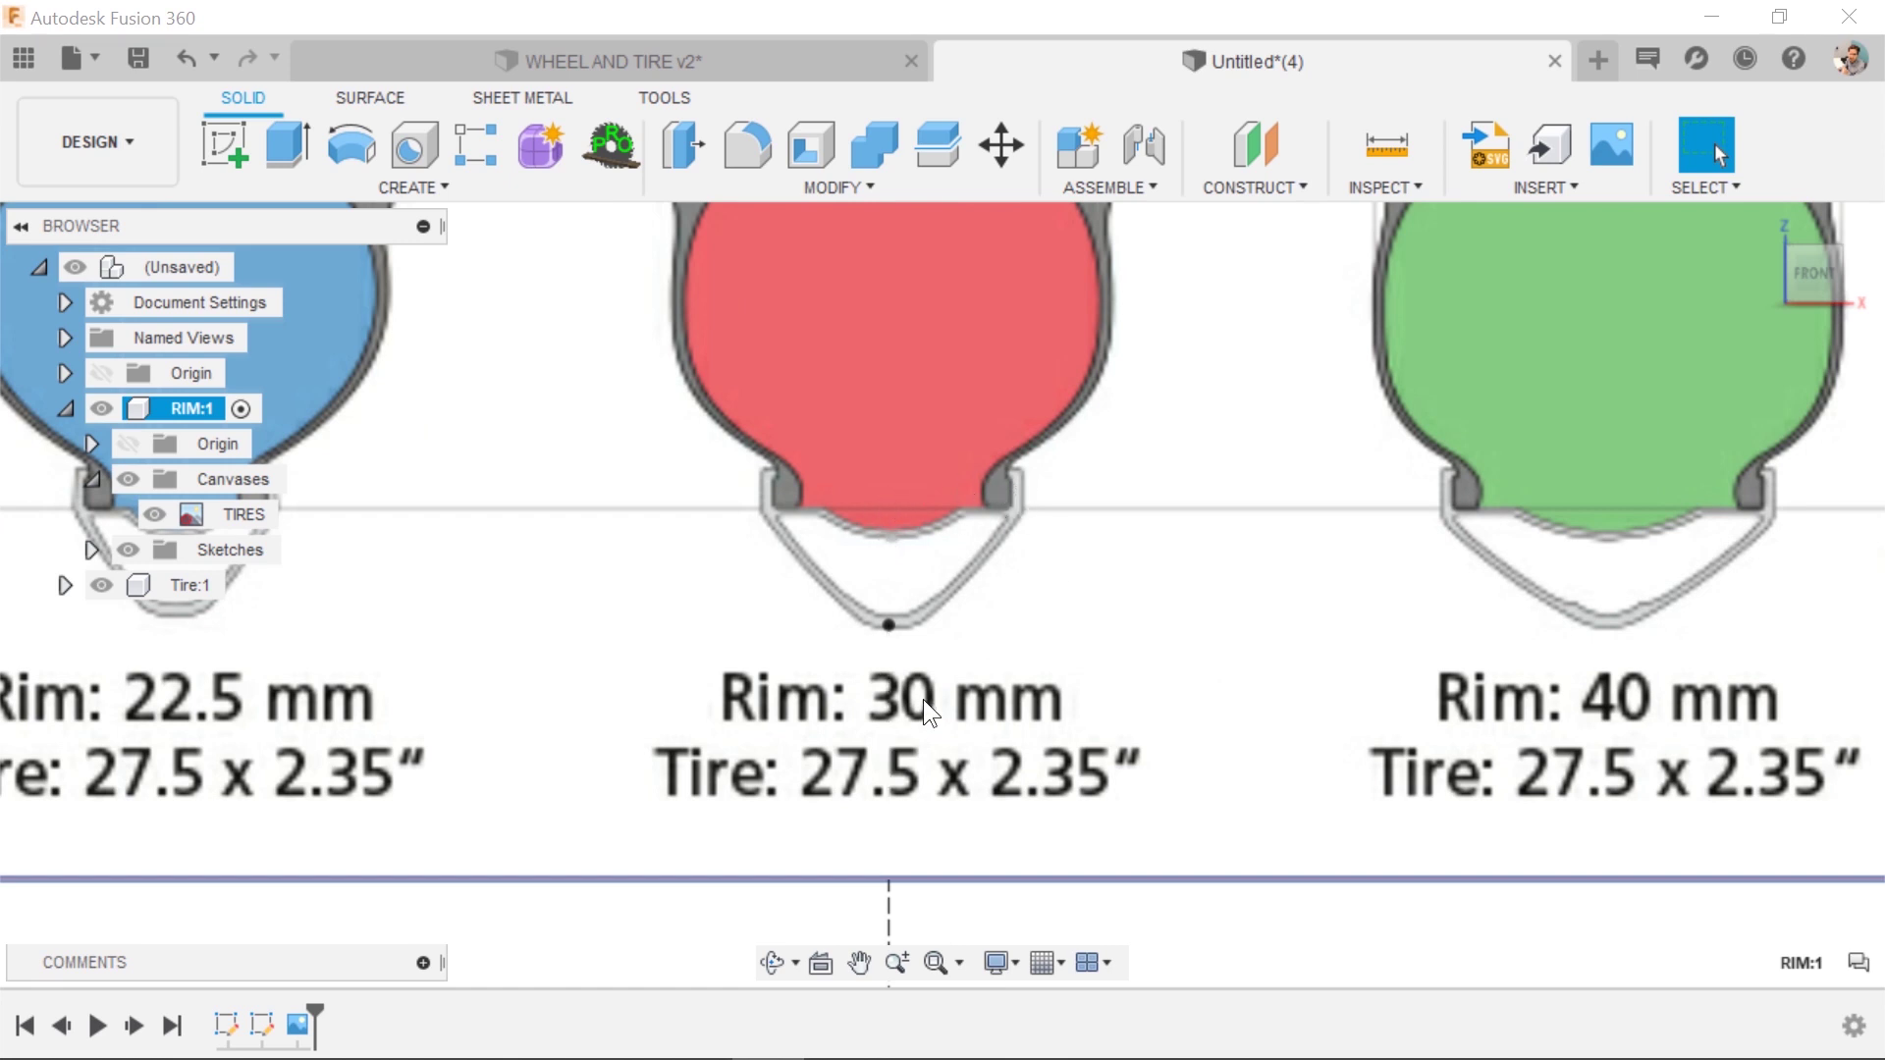
scroll(933, 616, up, 2)
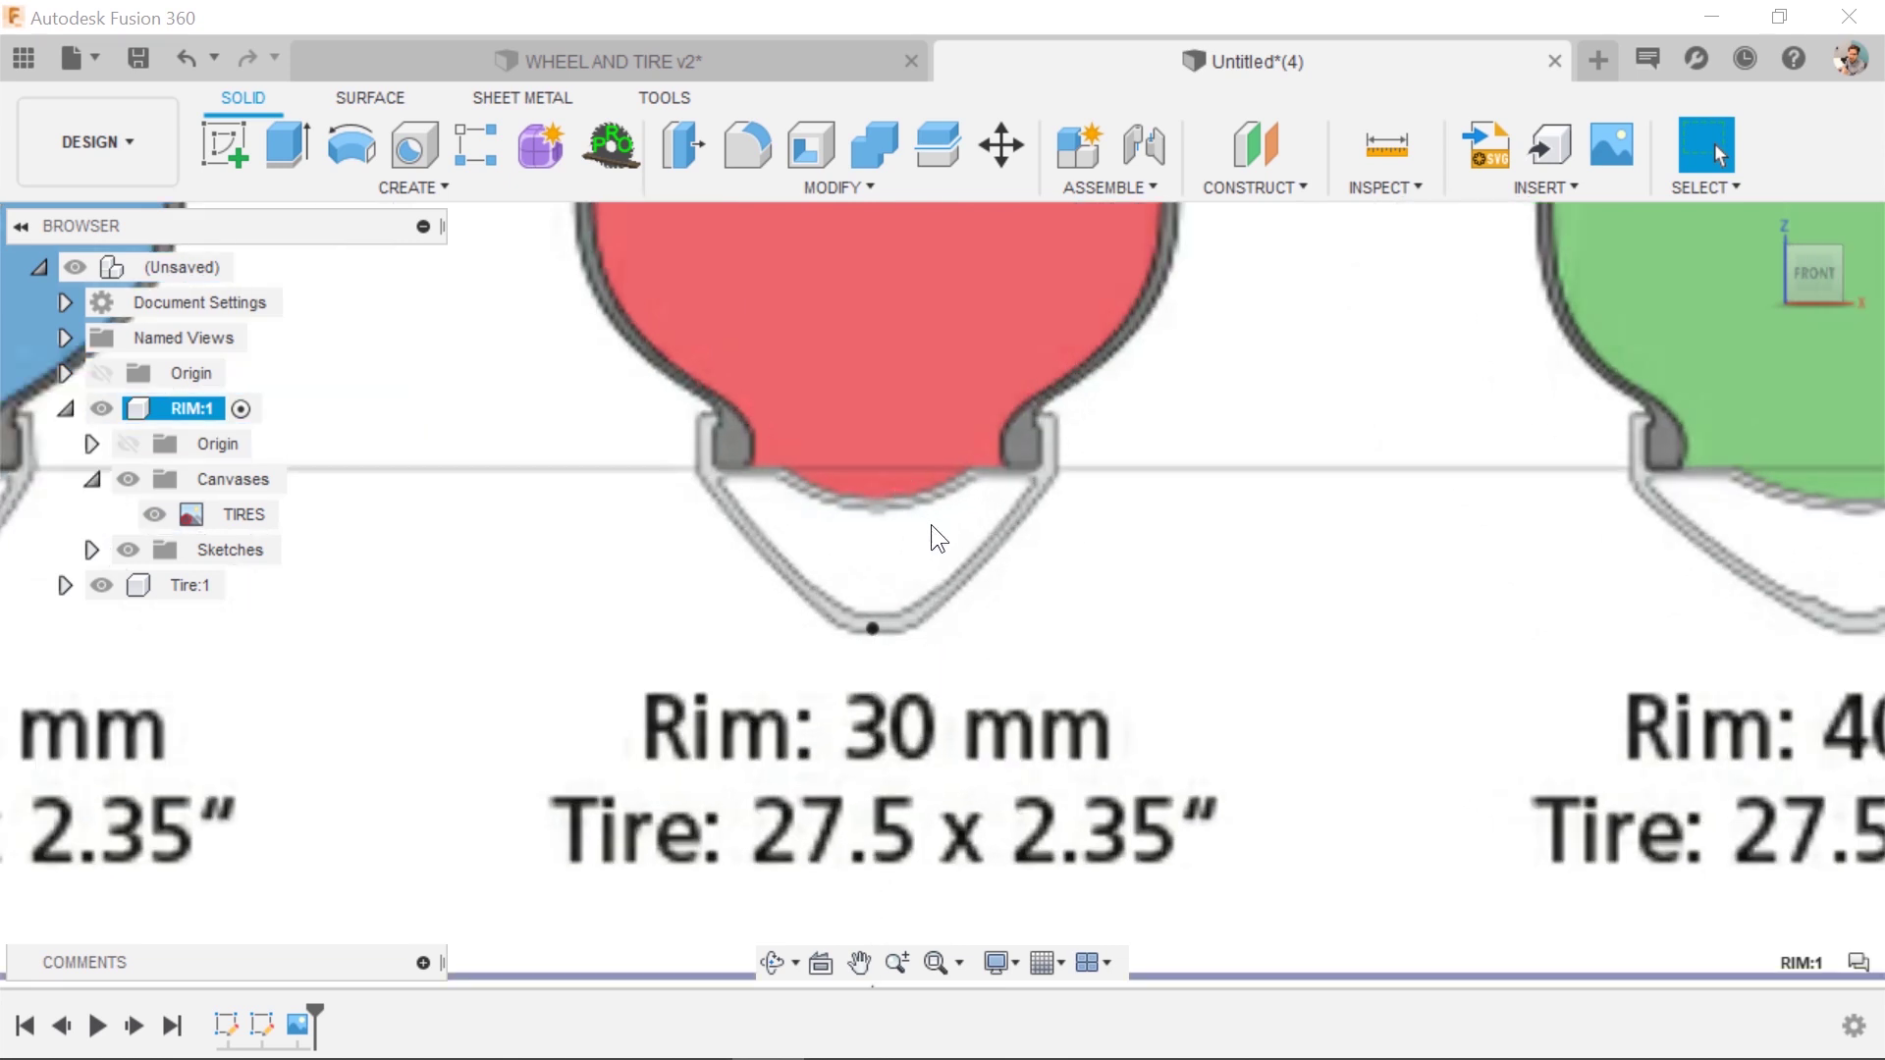
click(224, 145)
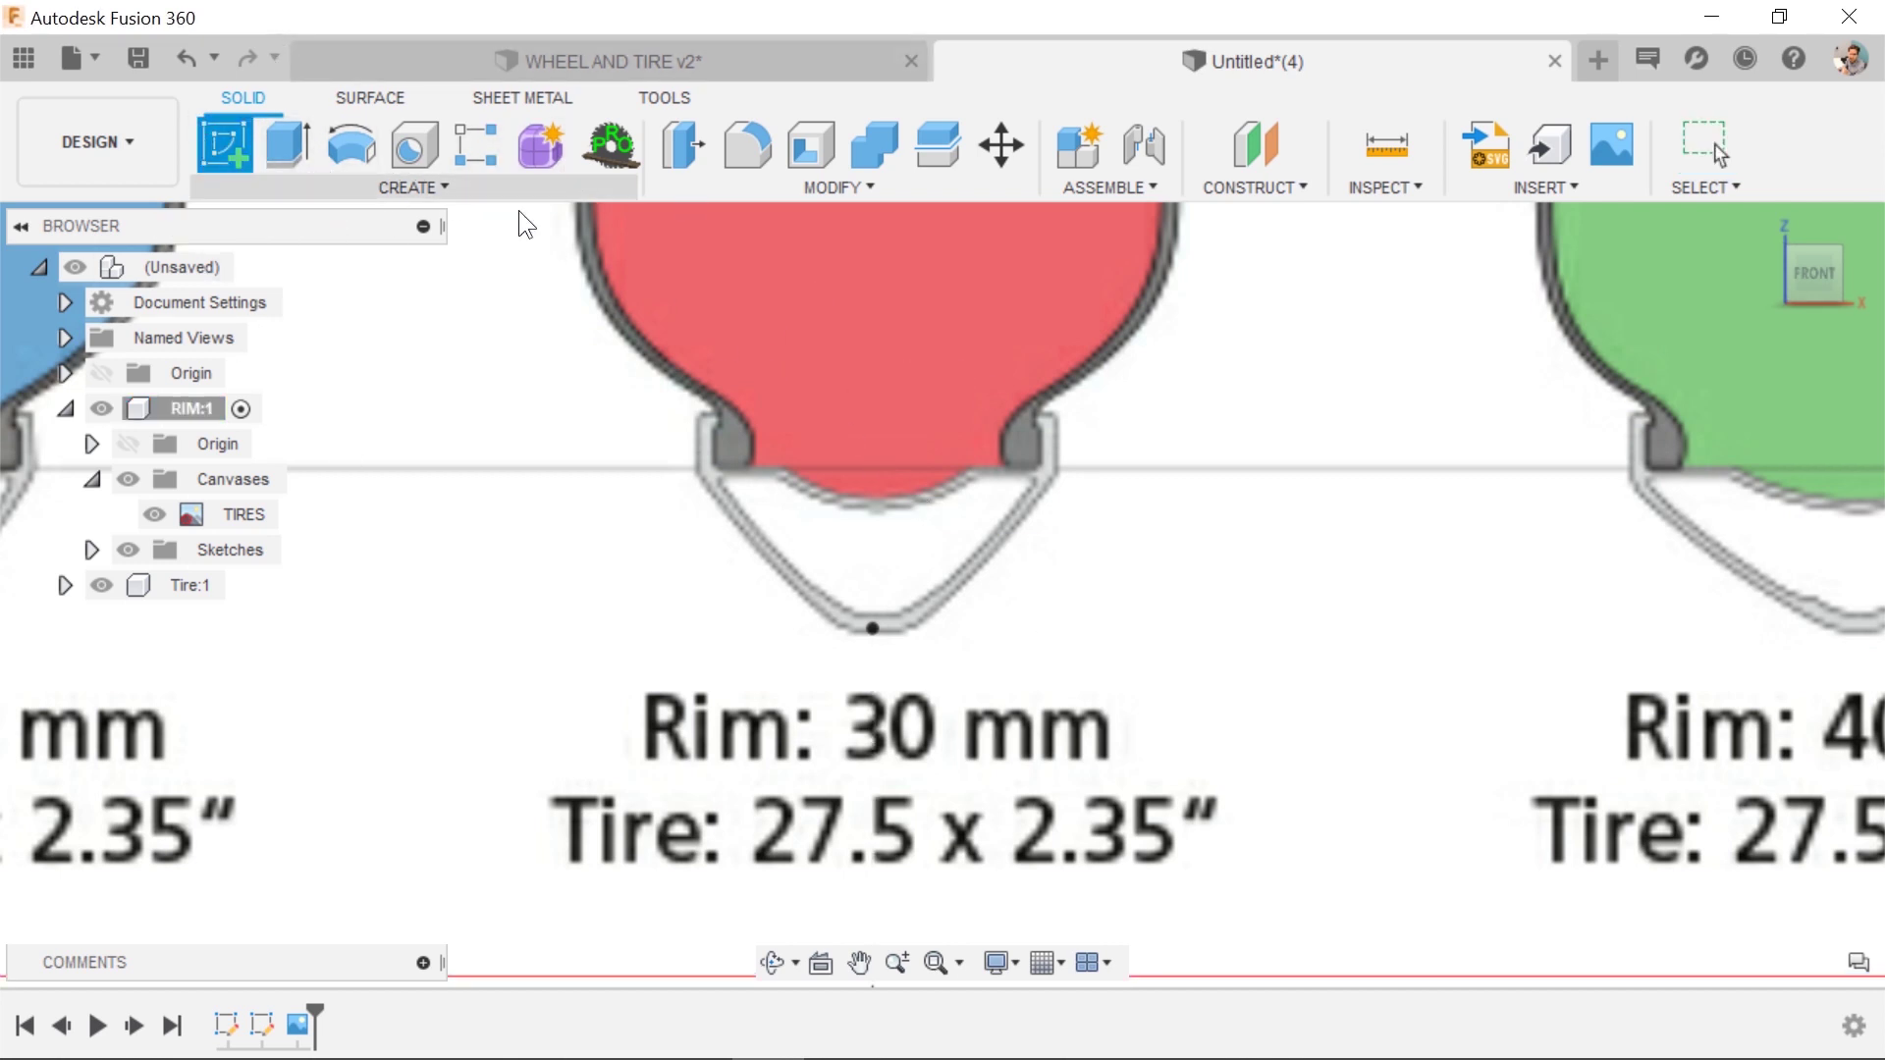
scroll(904, 676, up, 2)
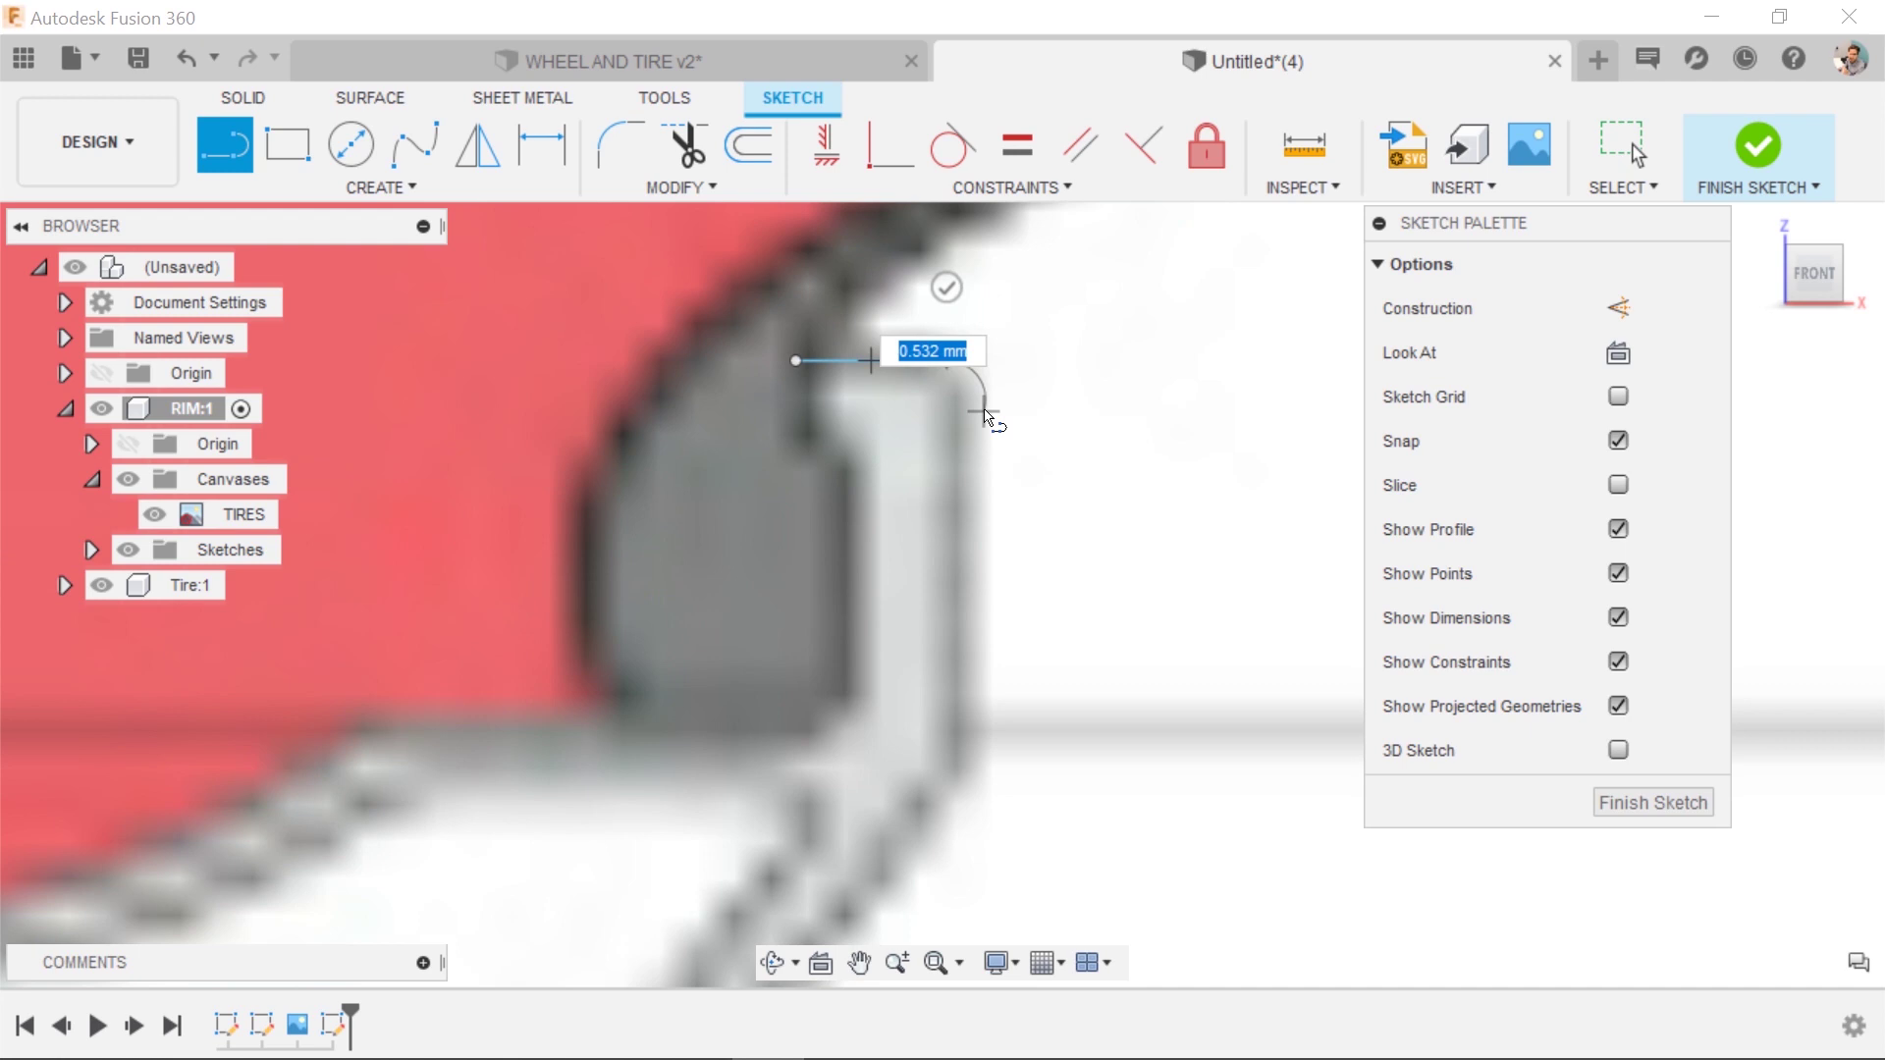
Finish the vertical line segment of the rim outline.
click(983, 410)
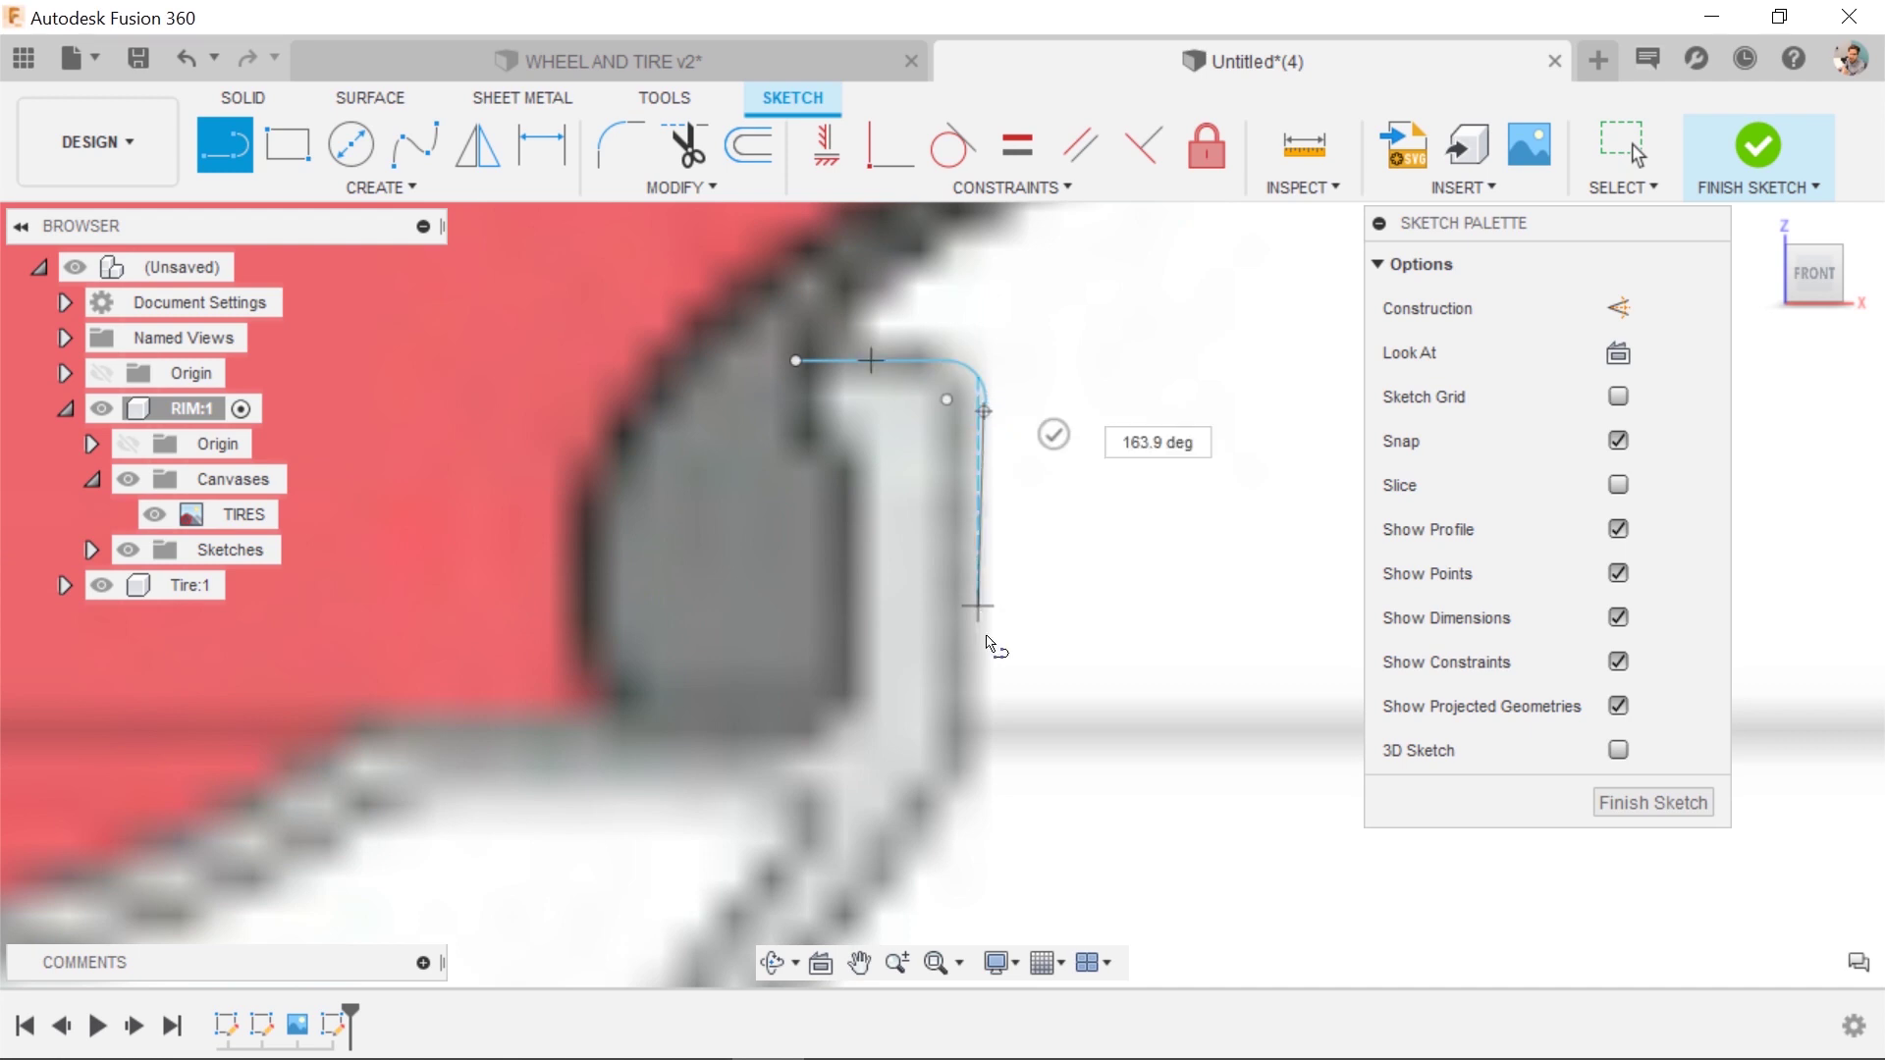
scroll(976, 757, up, 3)
click(977, 762)
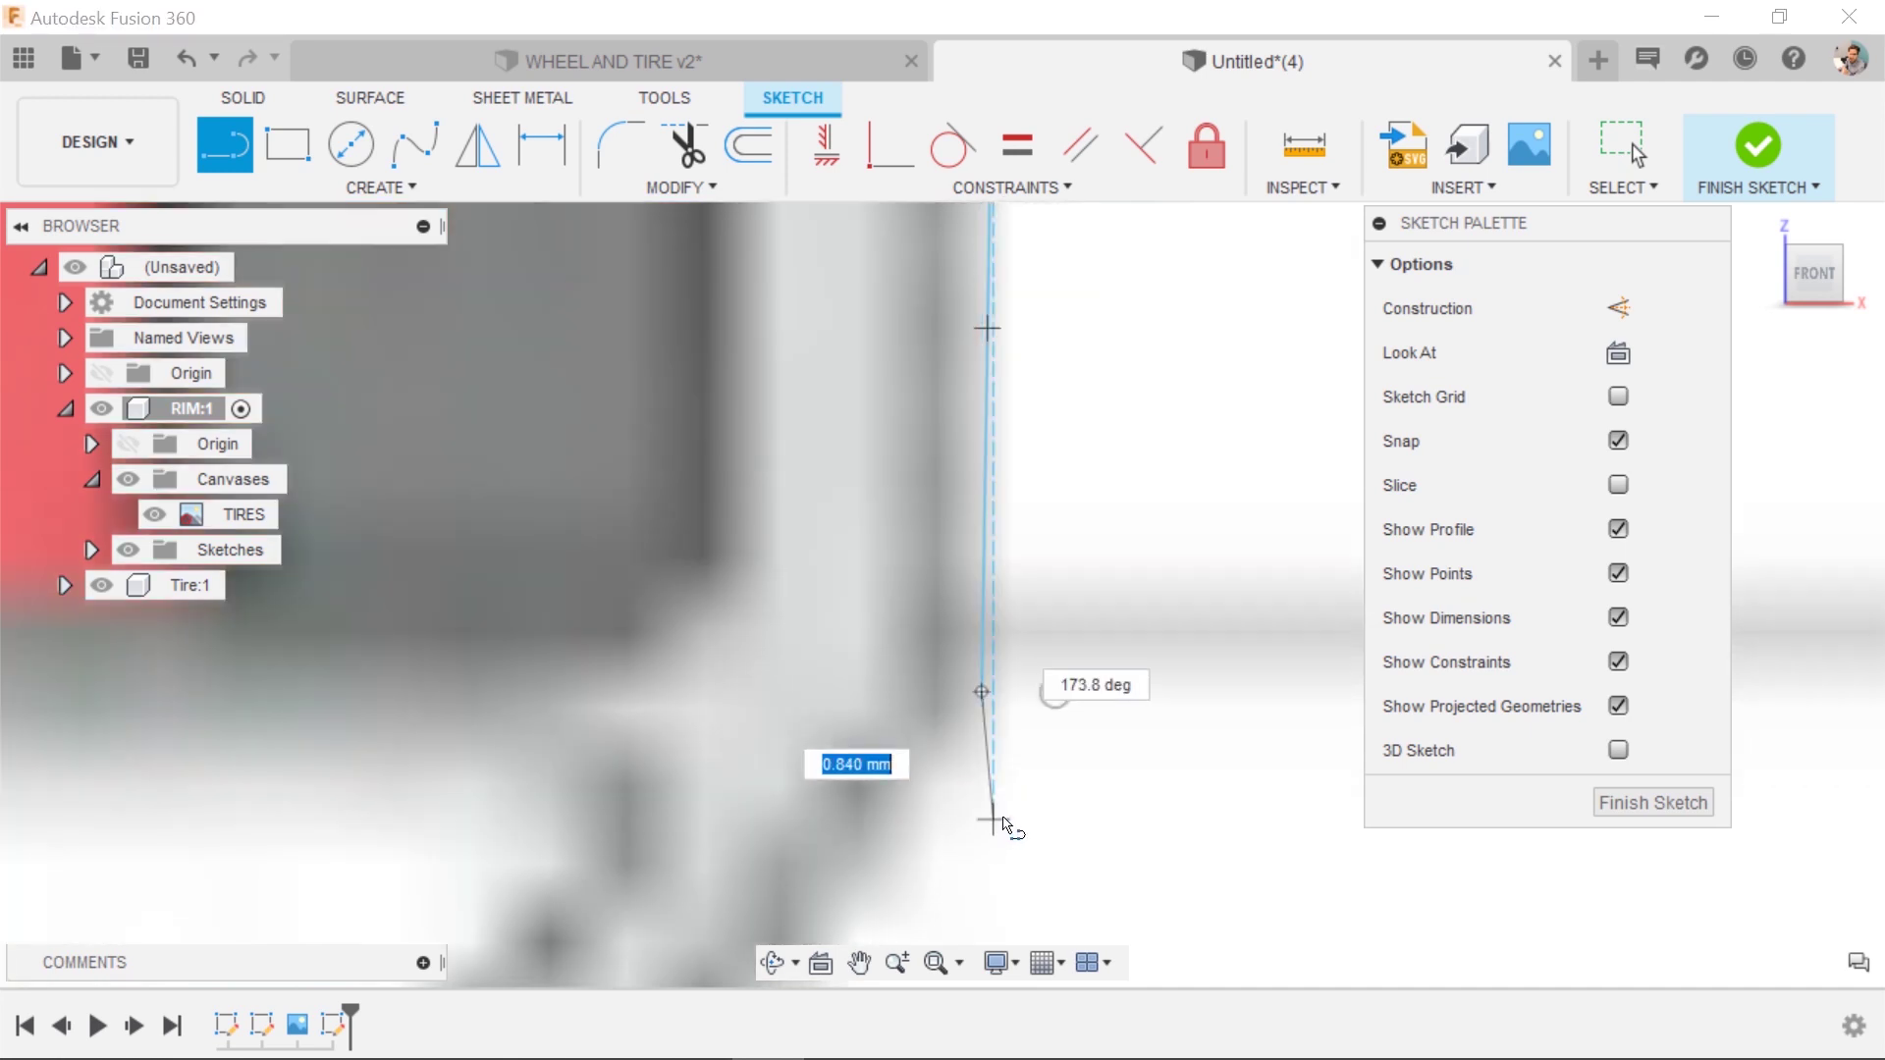
scroll(1002, 807, down, 3)
scroll(1032, 359, up, 3)
scroll(1052, 477, down, 5)
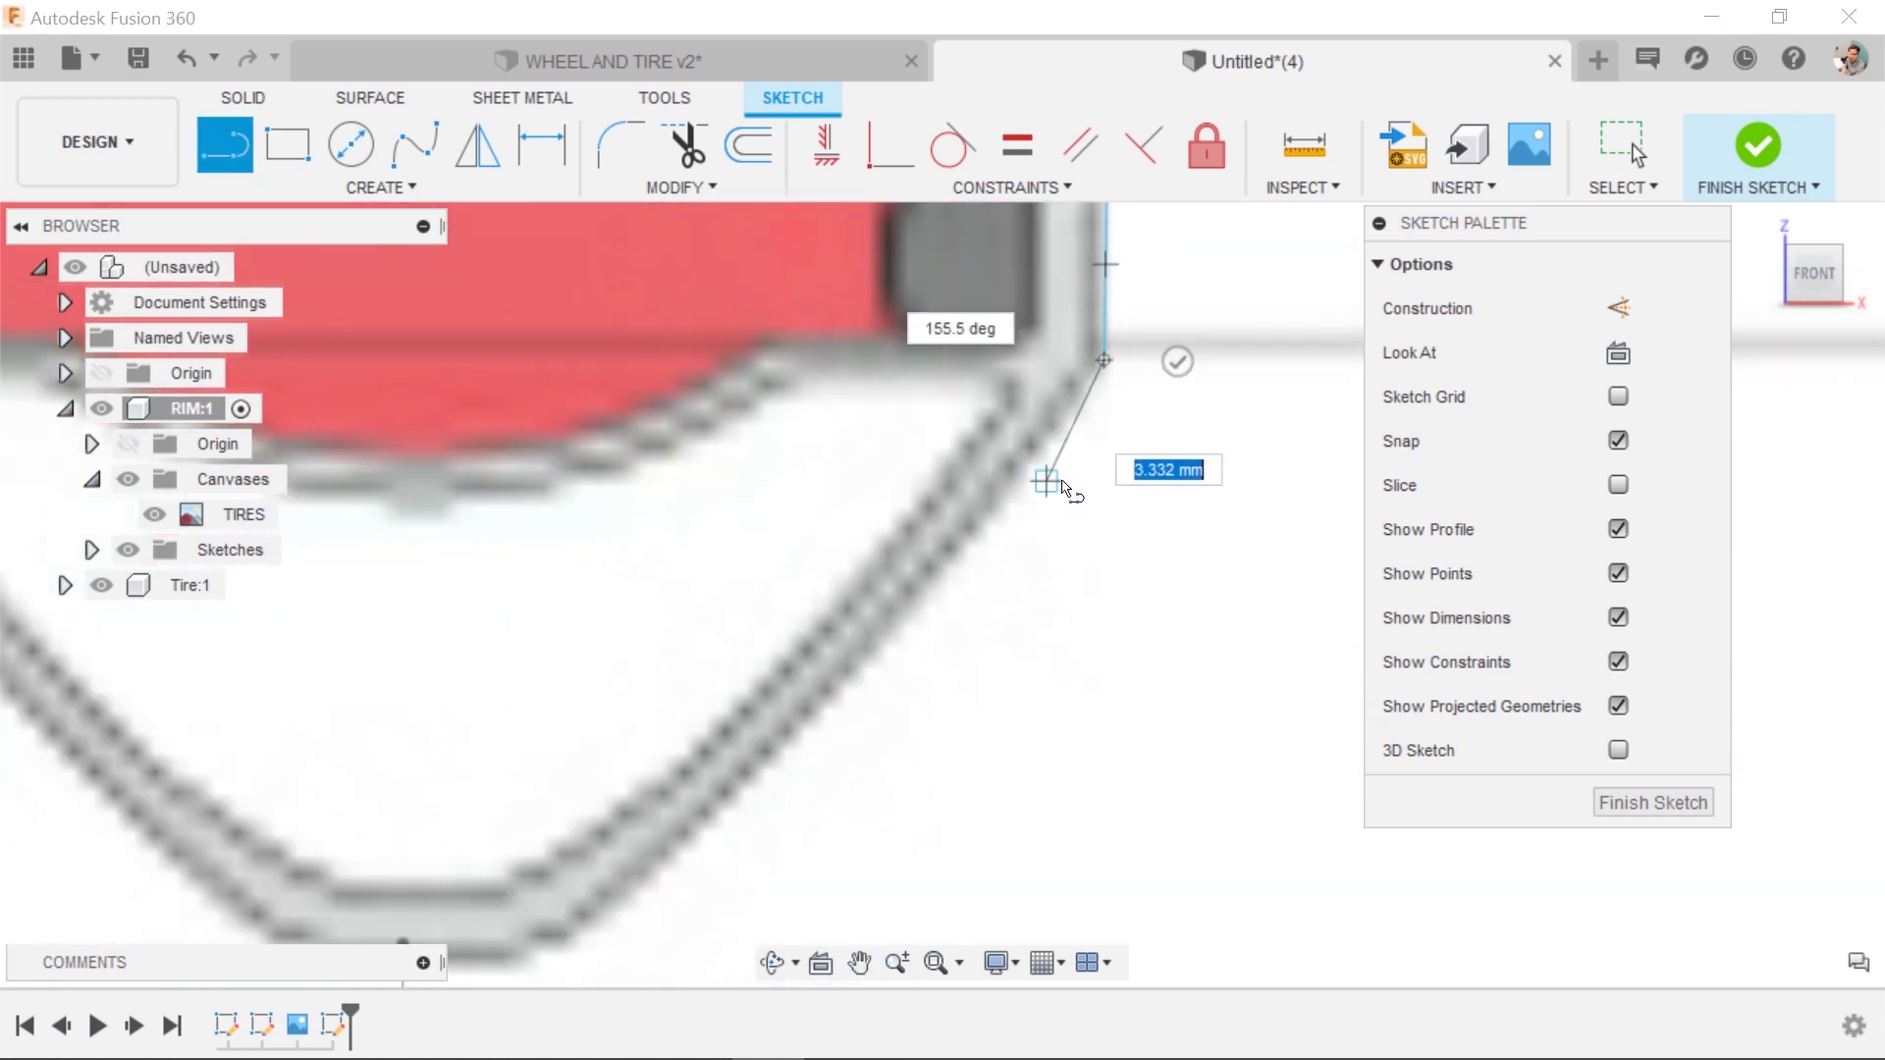
key(Escape)
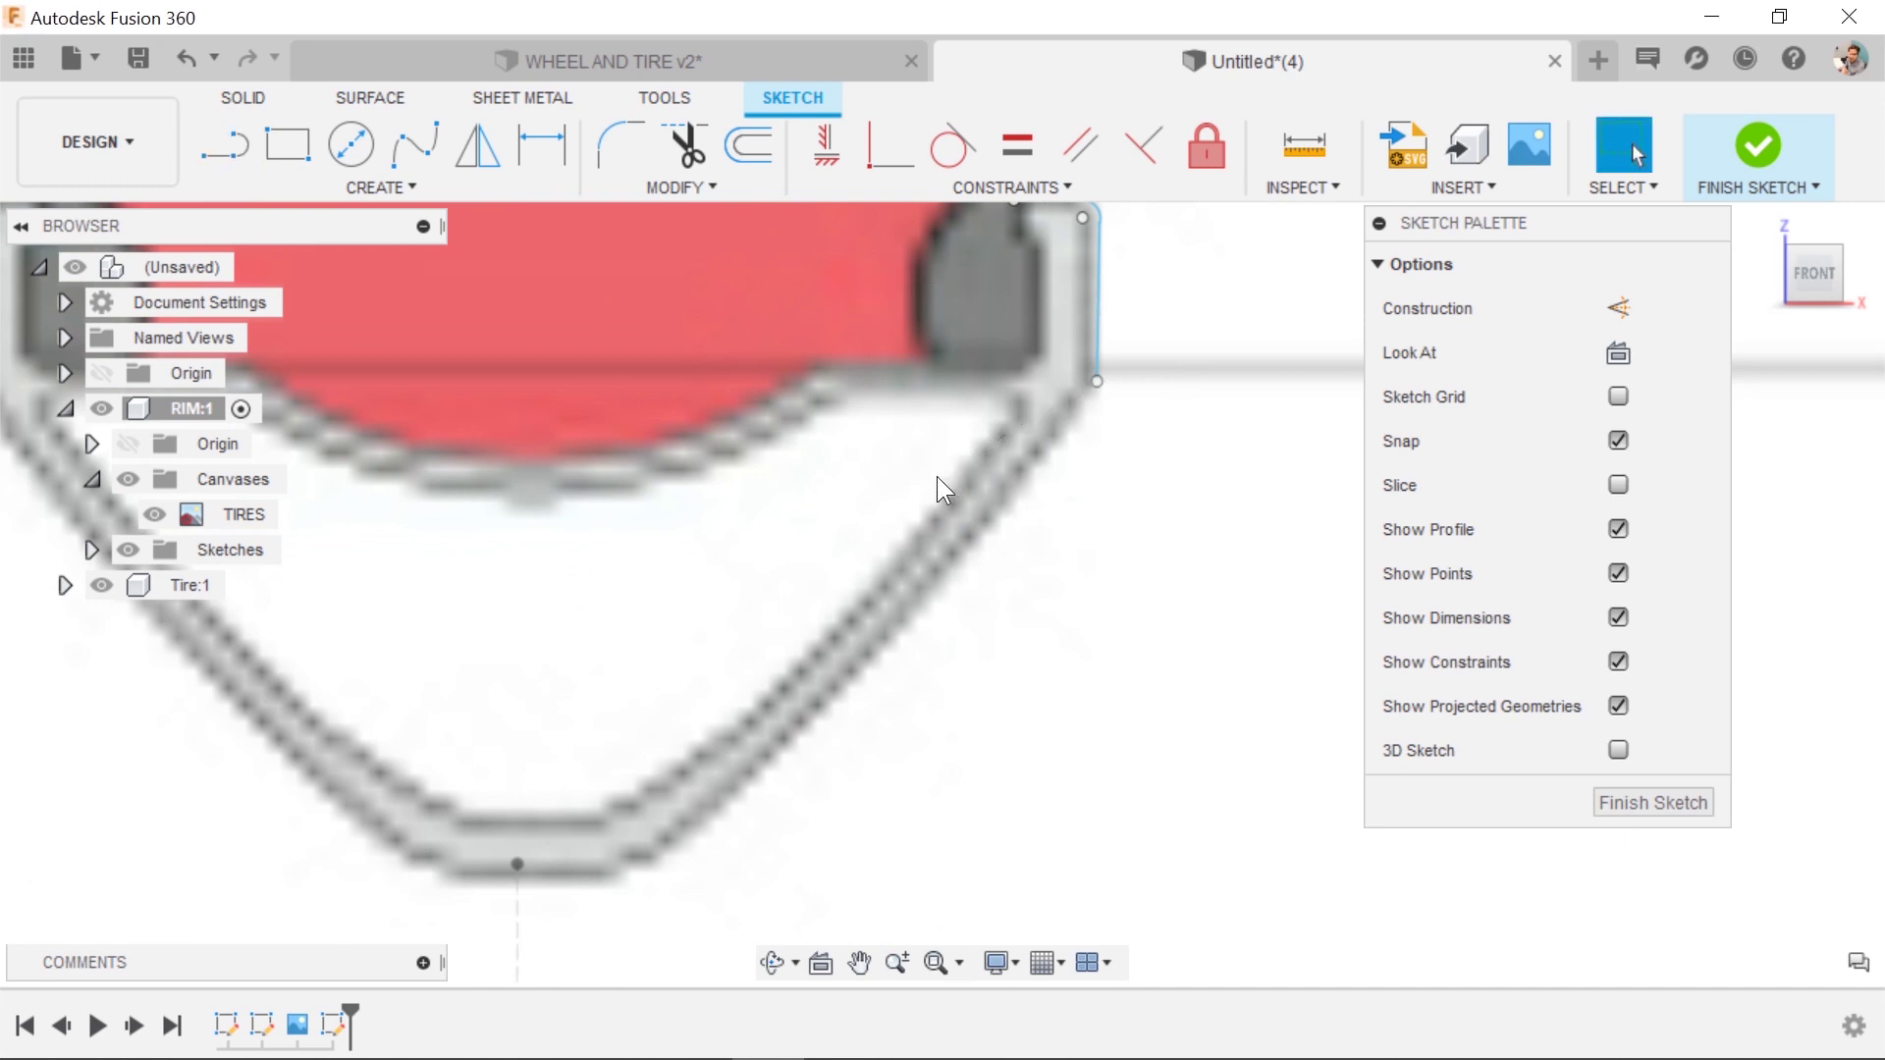
Draw a 3-point arc from the bottom endpoint to the top-right, following the slanted rim wall.
text(s)
text(arc)
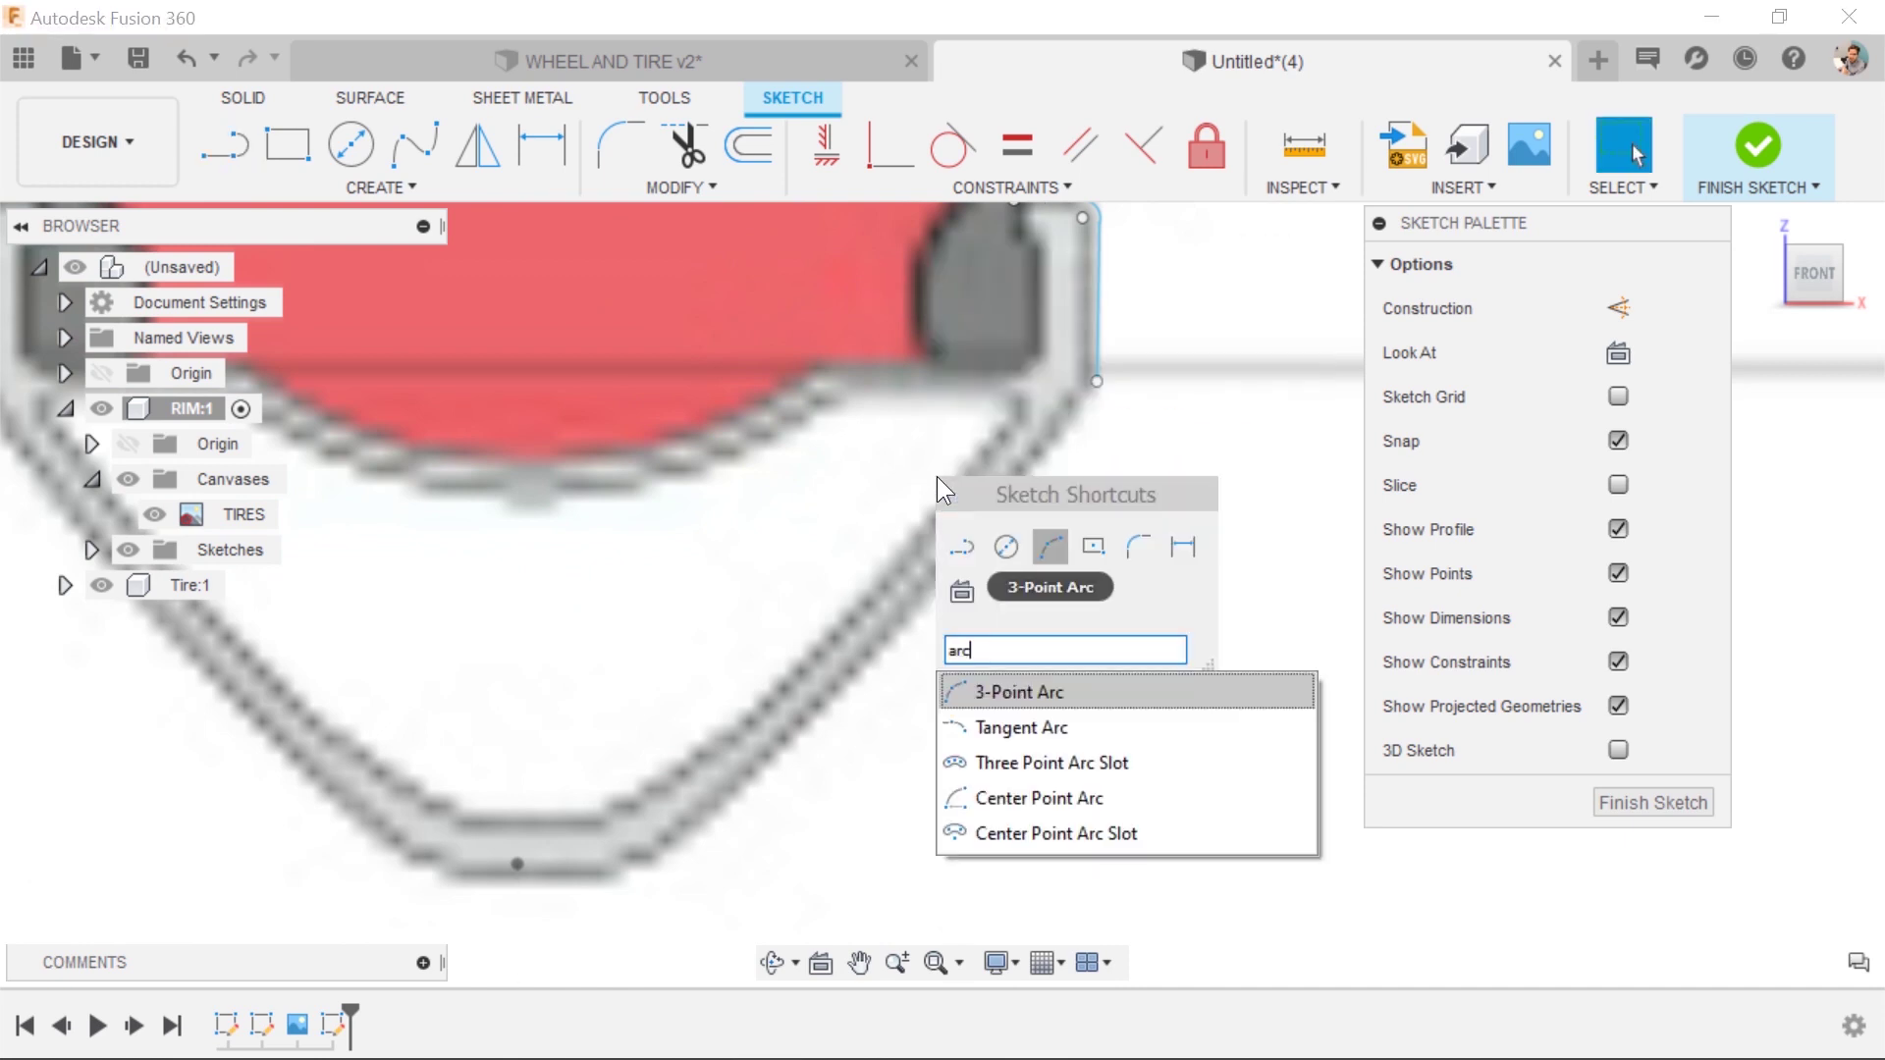
click(1035, 693)
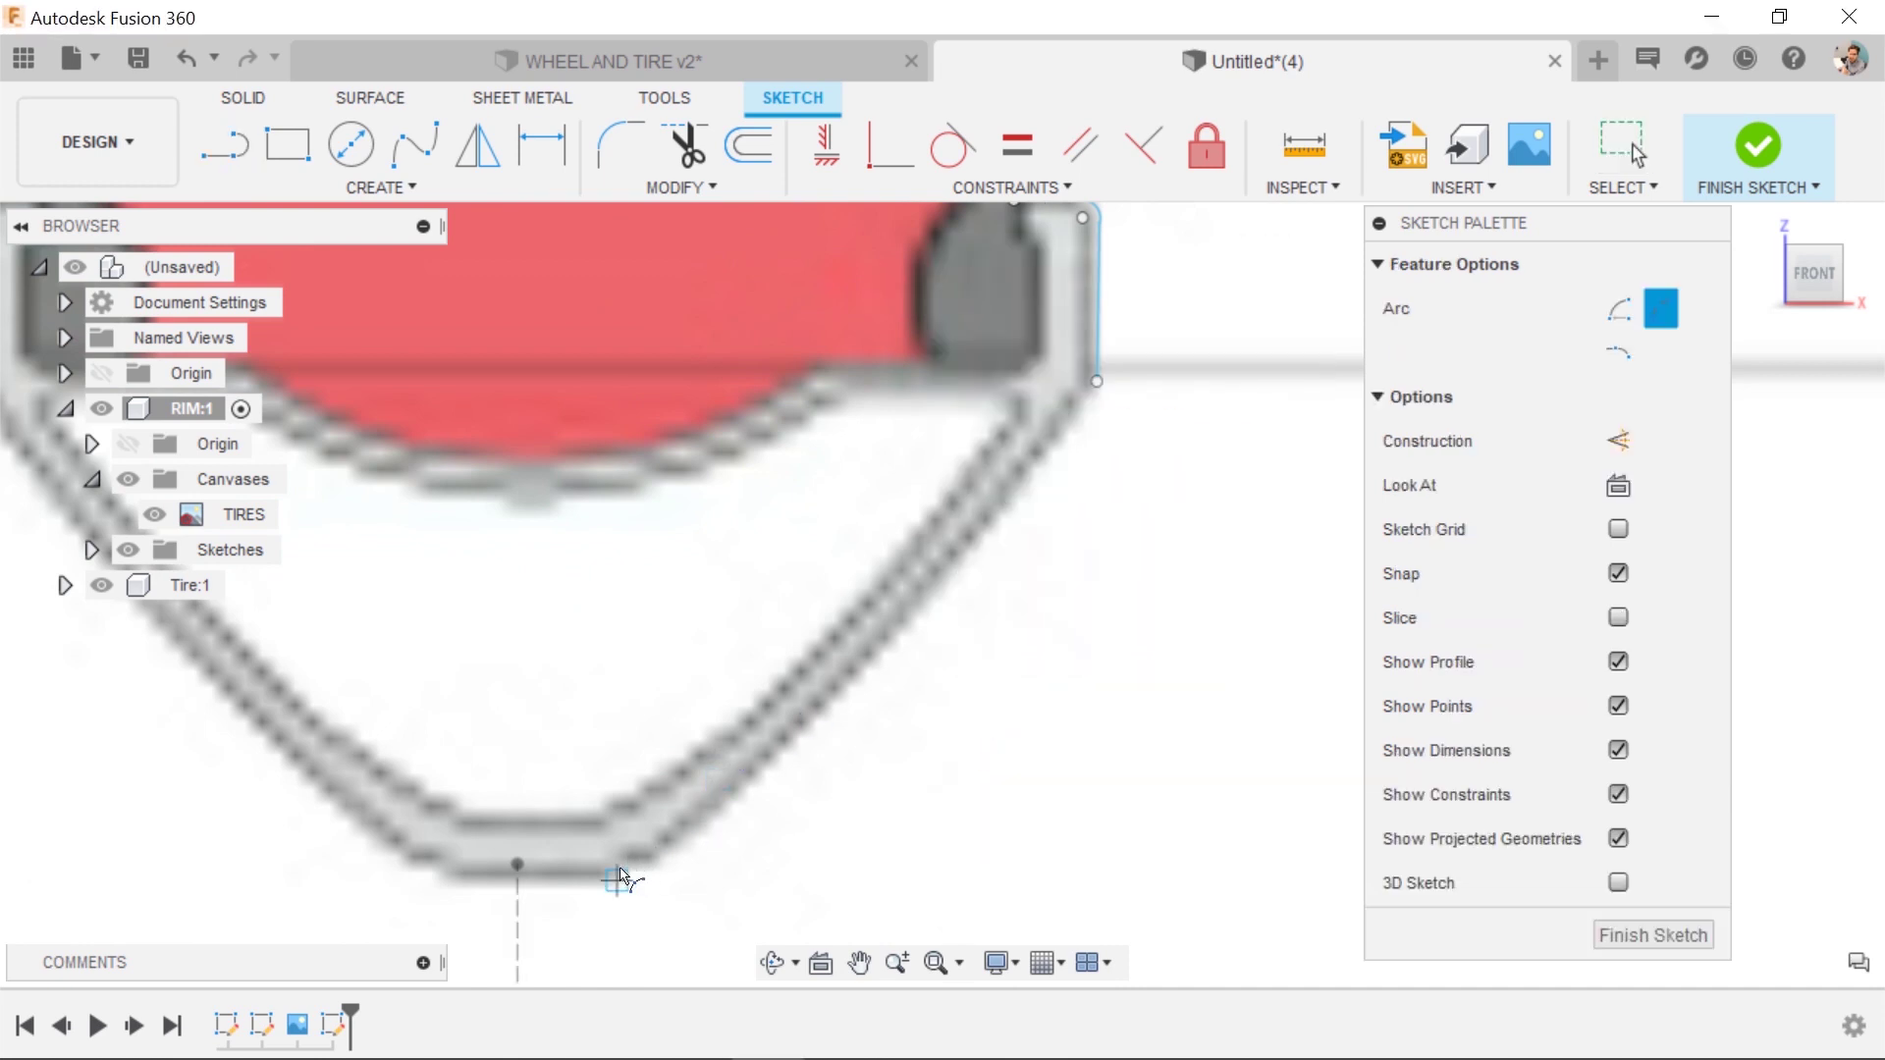
click(617, 881)
click(1096, 381)
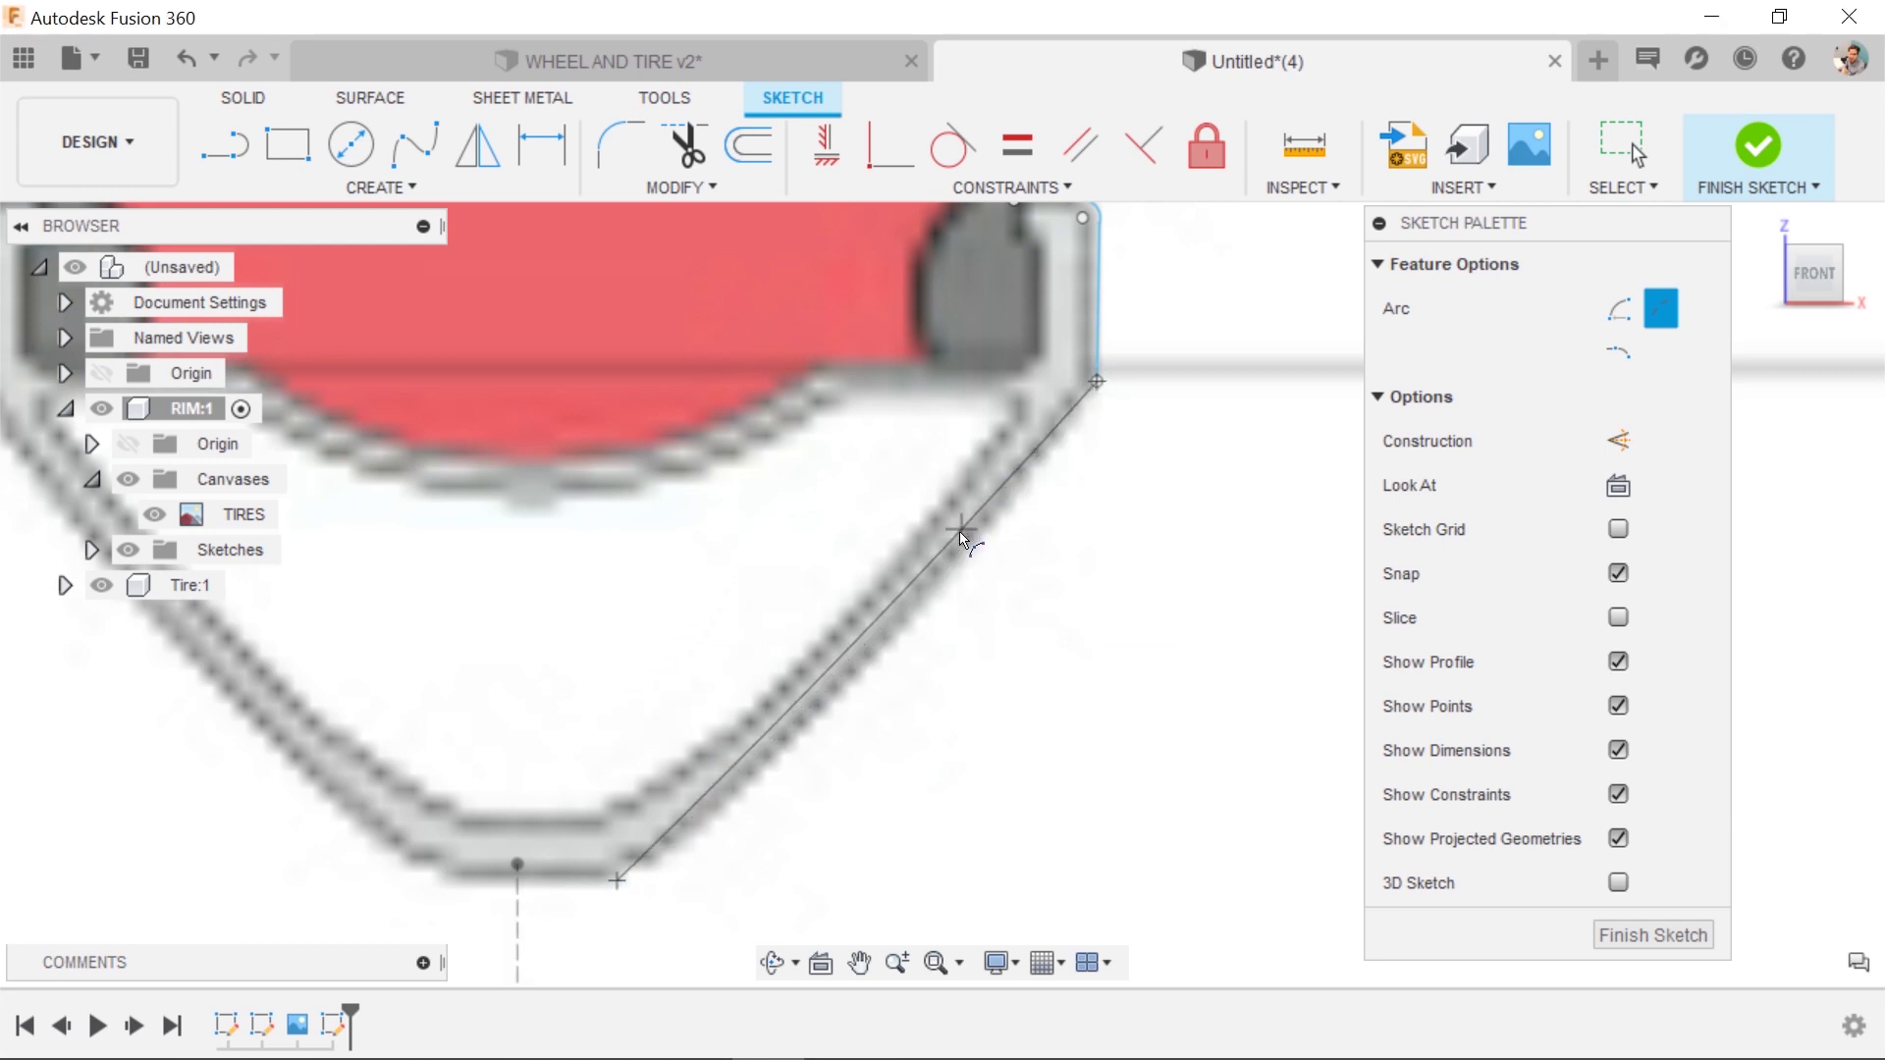
scroll(947, 580, up, 3)
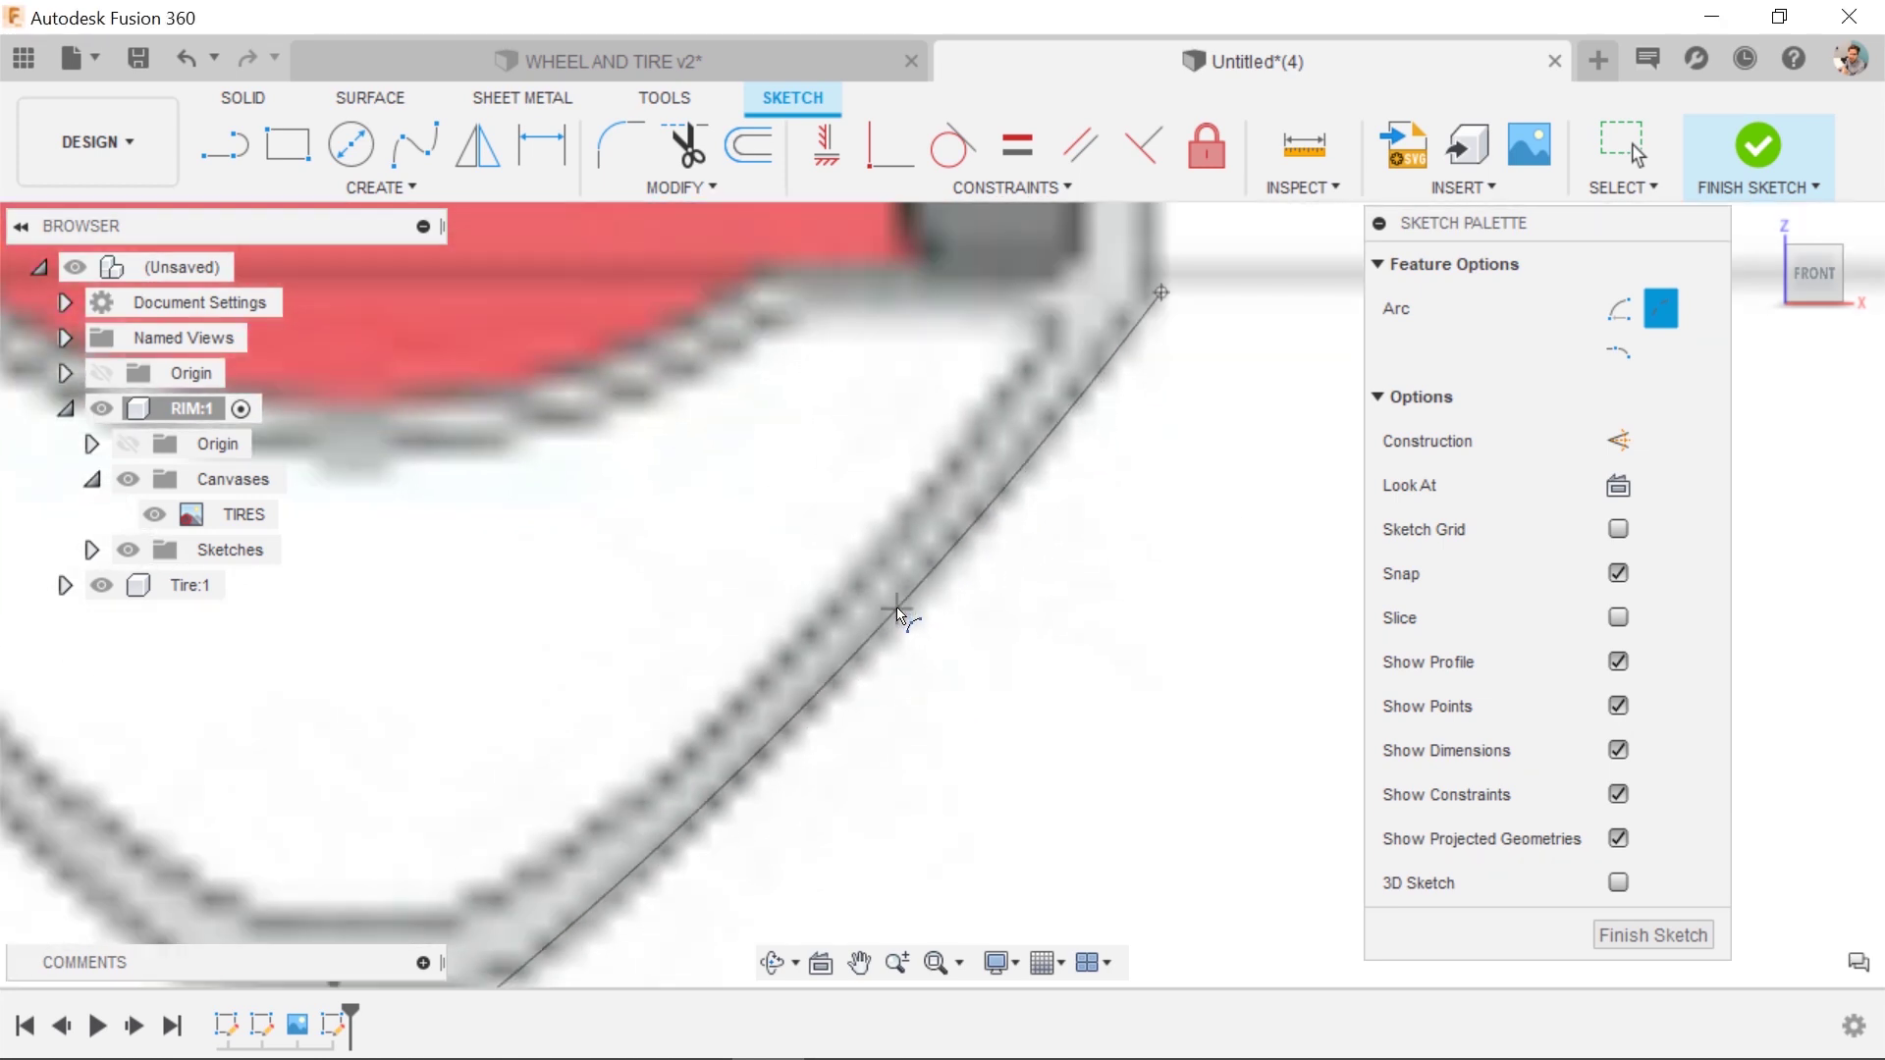
scroll(897, 611, down, 2)
scroll(892, 632, up, 2)
click(776, 705)
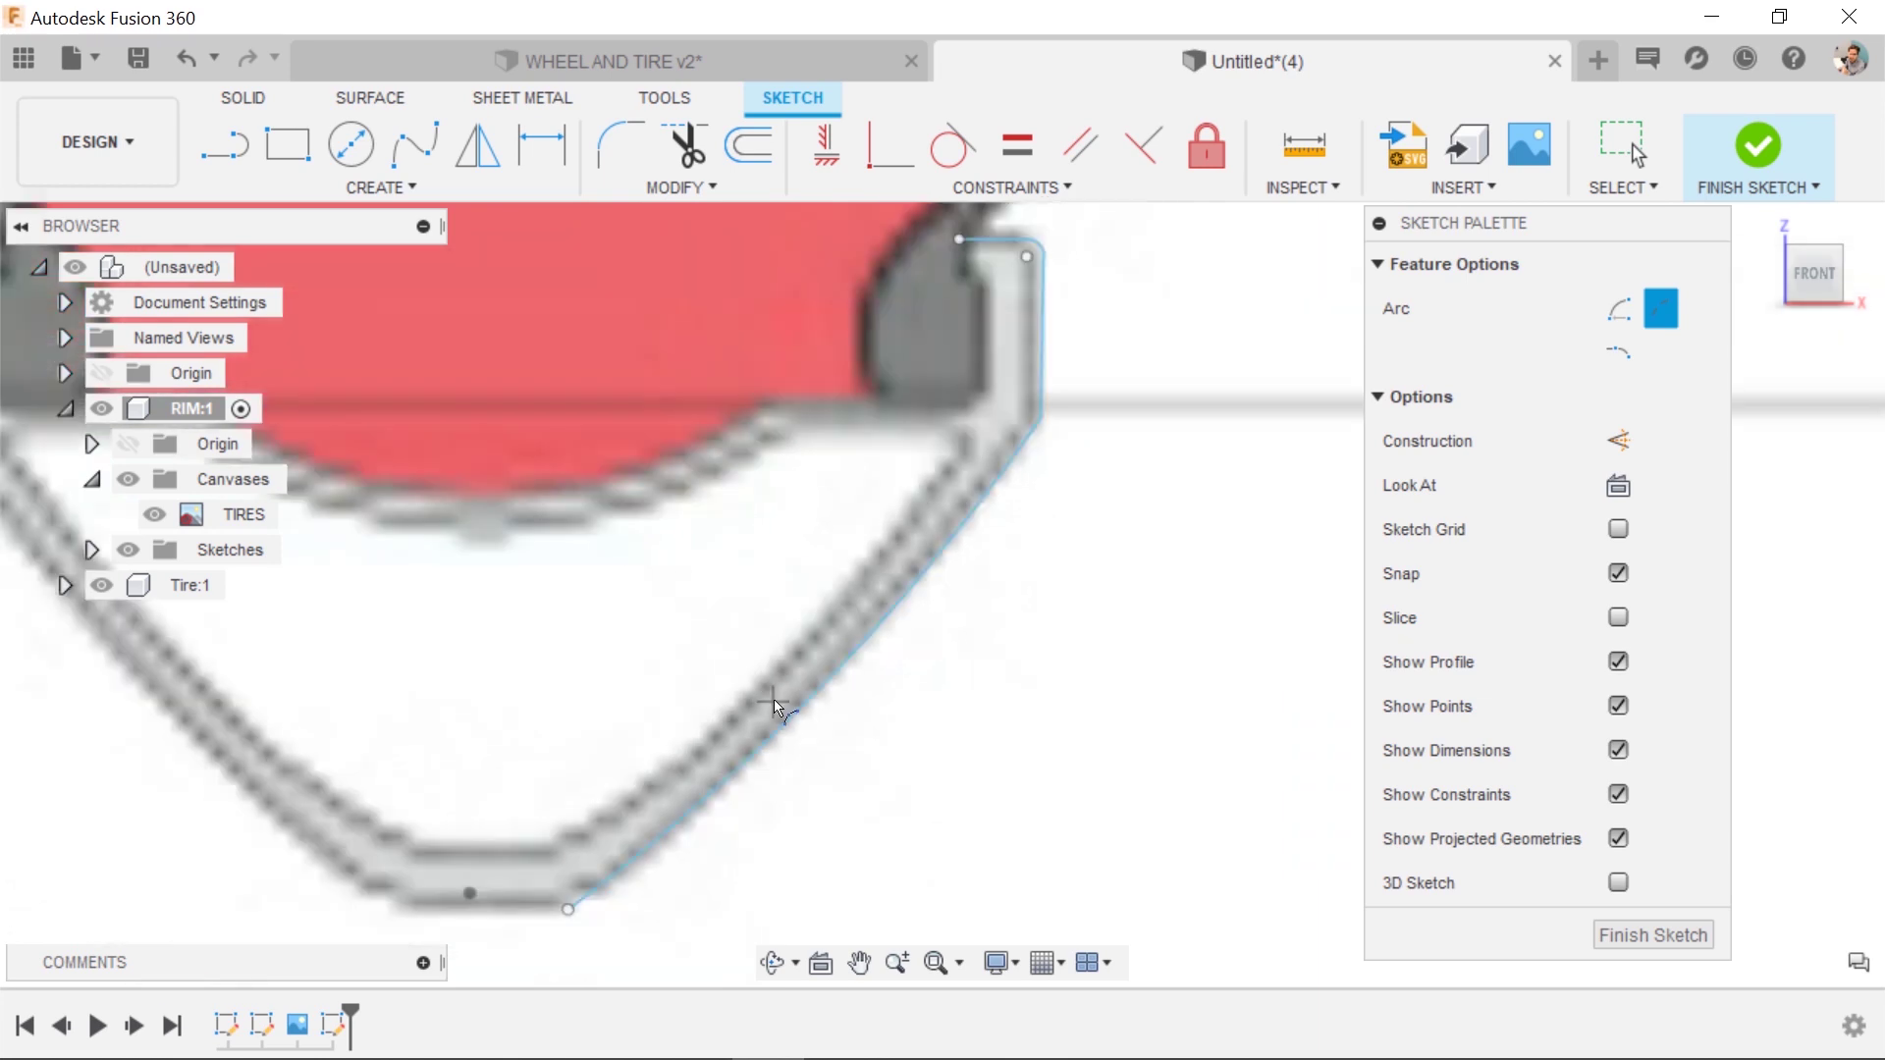
scroll(623, 875, down, 2)
scroll(622, 864, up, 4)
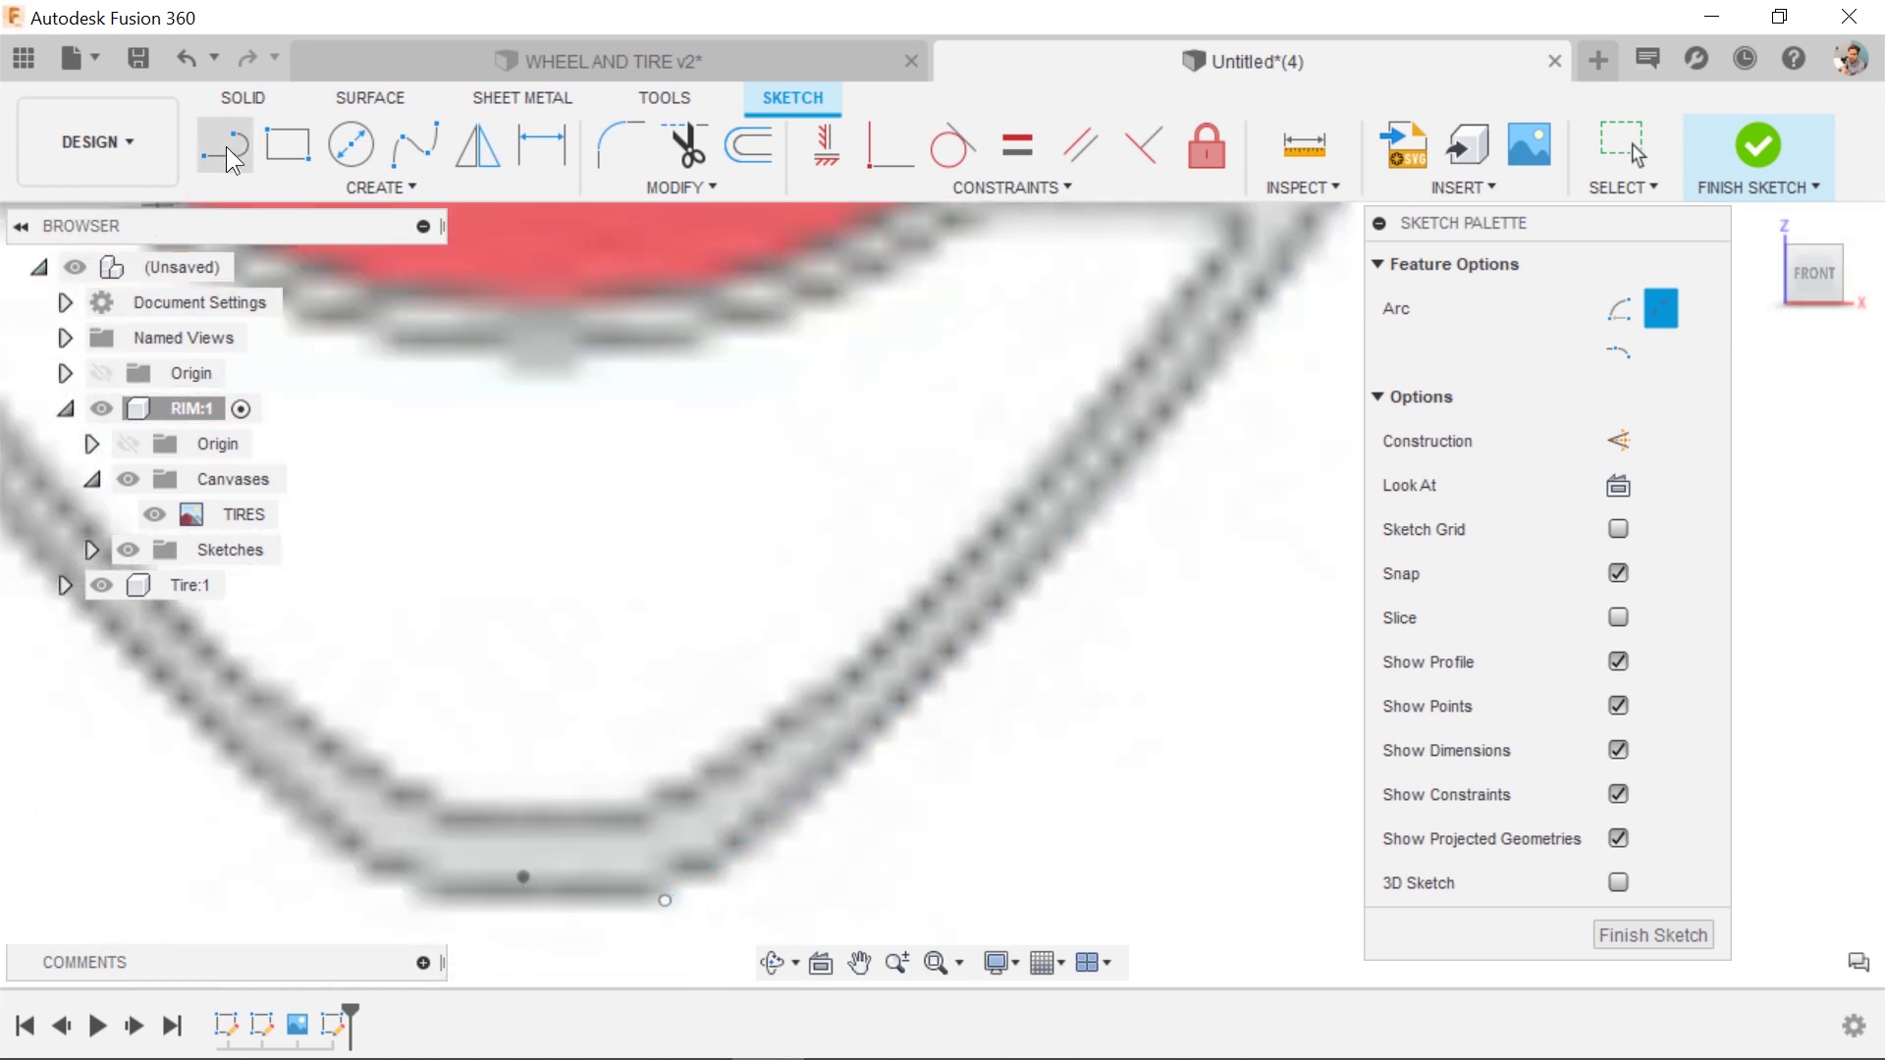
Draw lines from the bottom center point: one to the arc's end, plus a short 0.5 mm vertical and a horizontal segment.
click(226, 145)
click(522, 898)
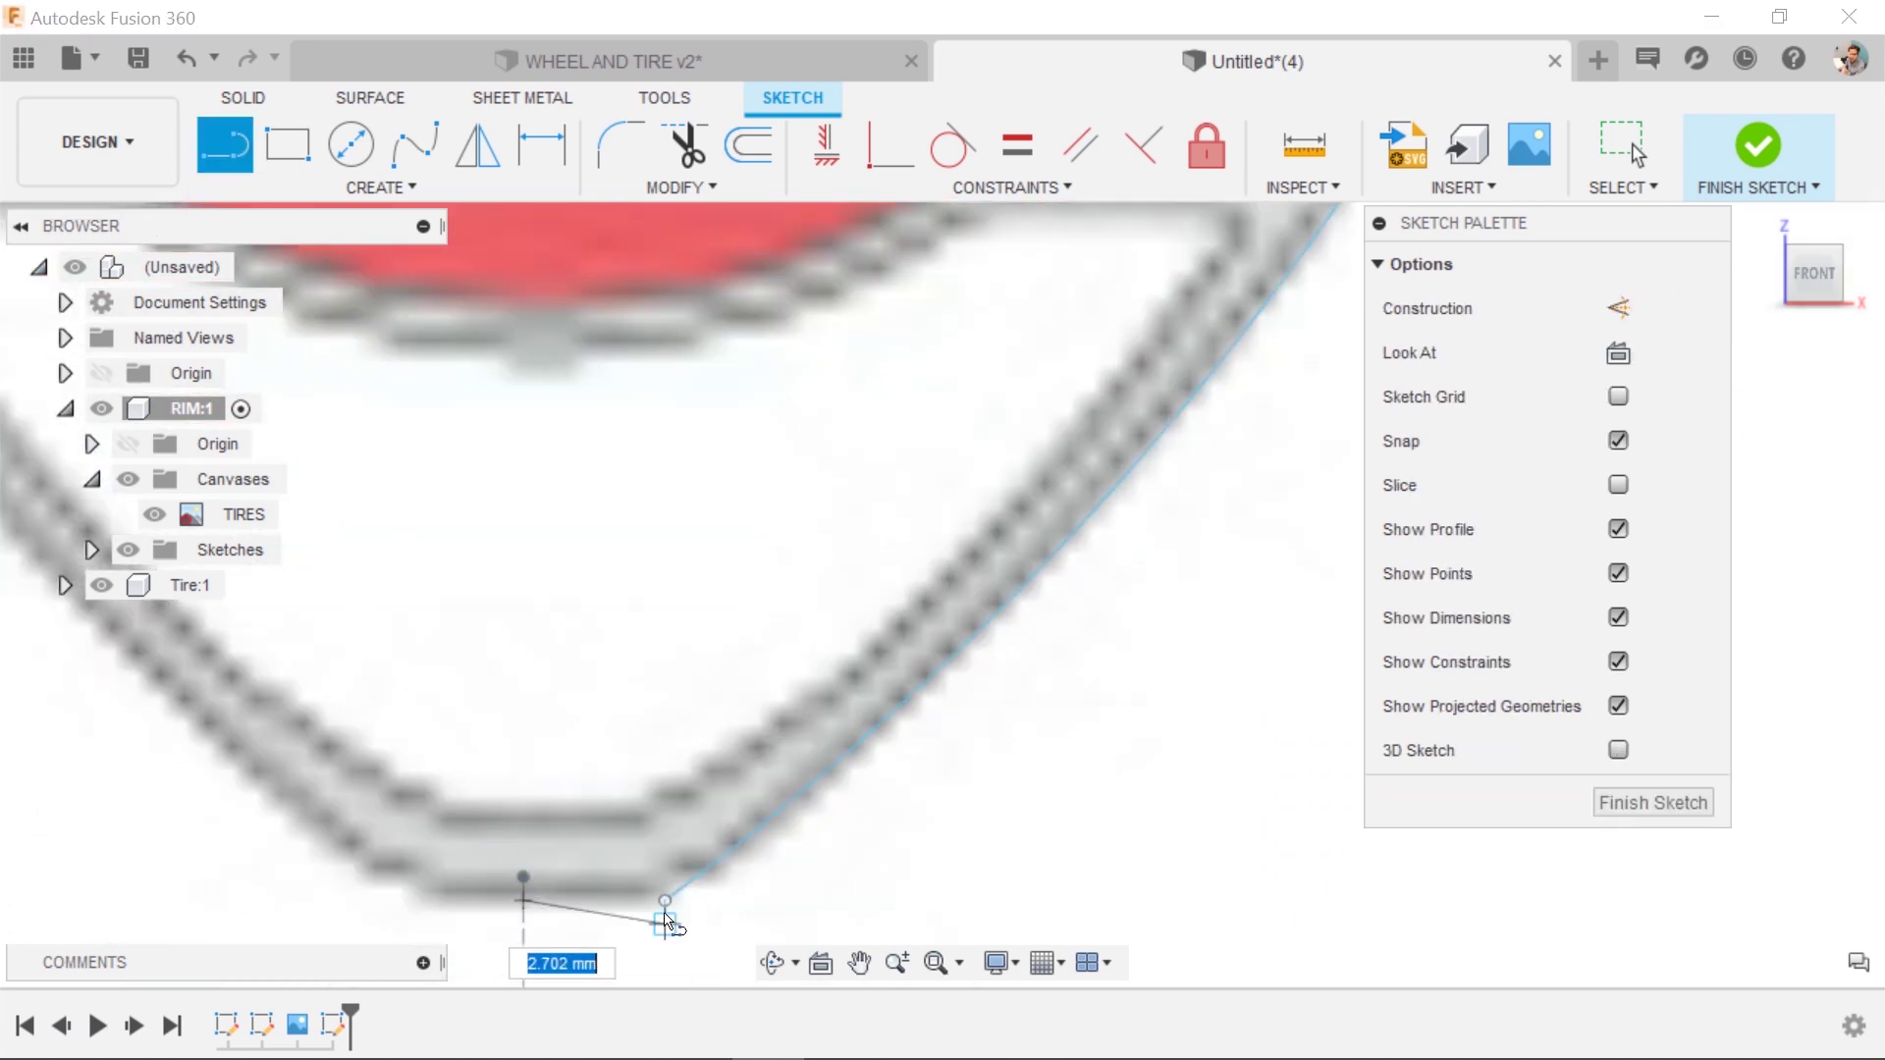
click(665, 900)
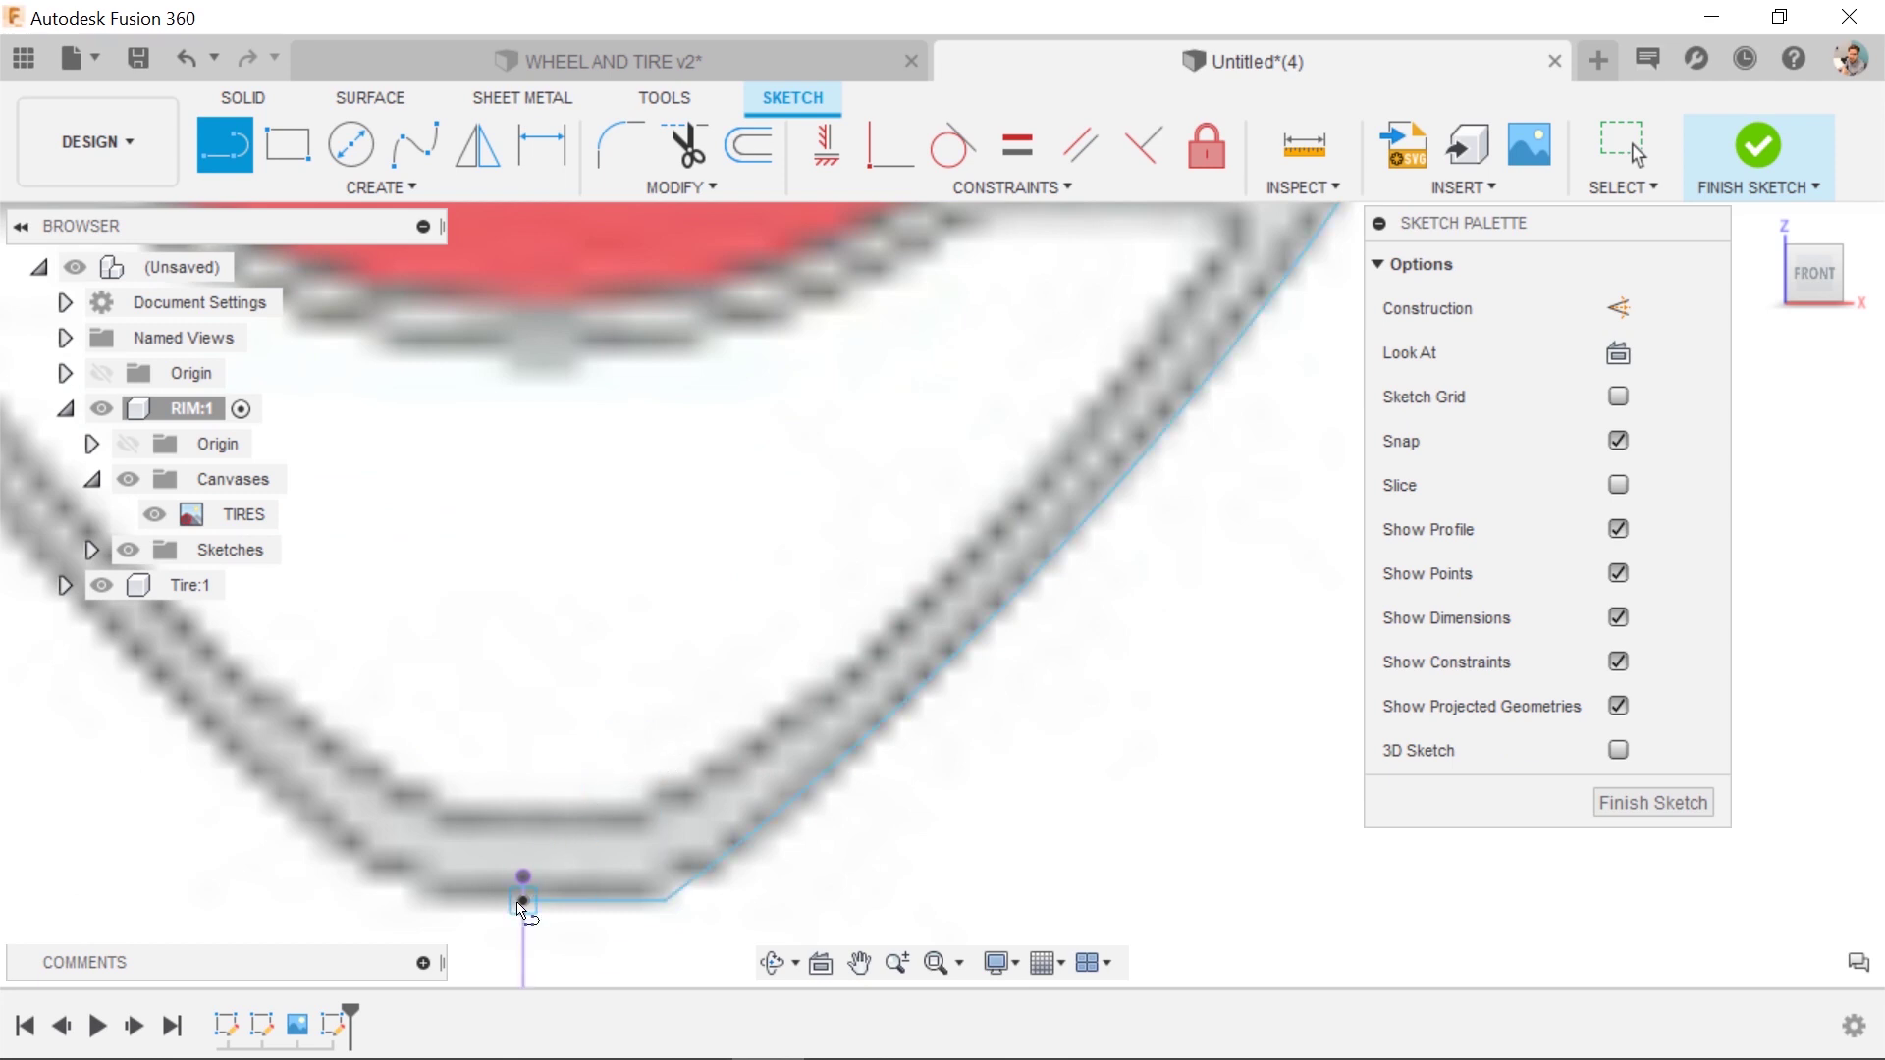
click(523, 901)
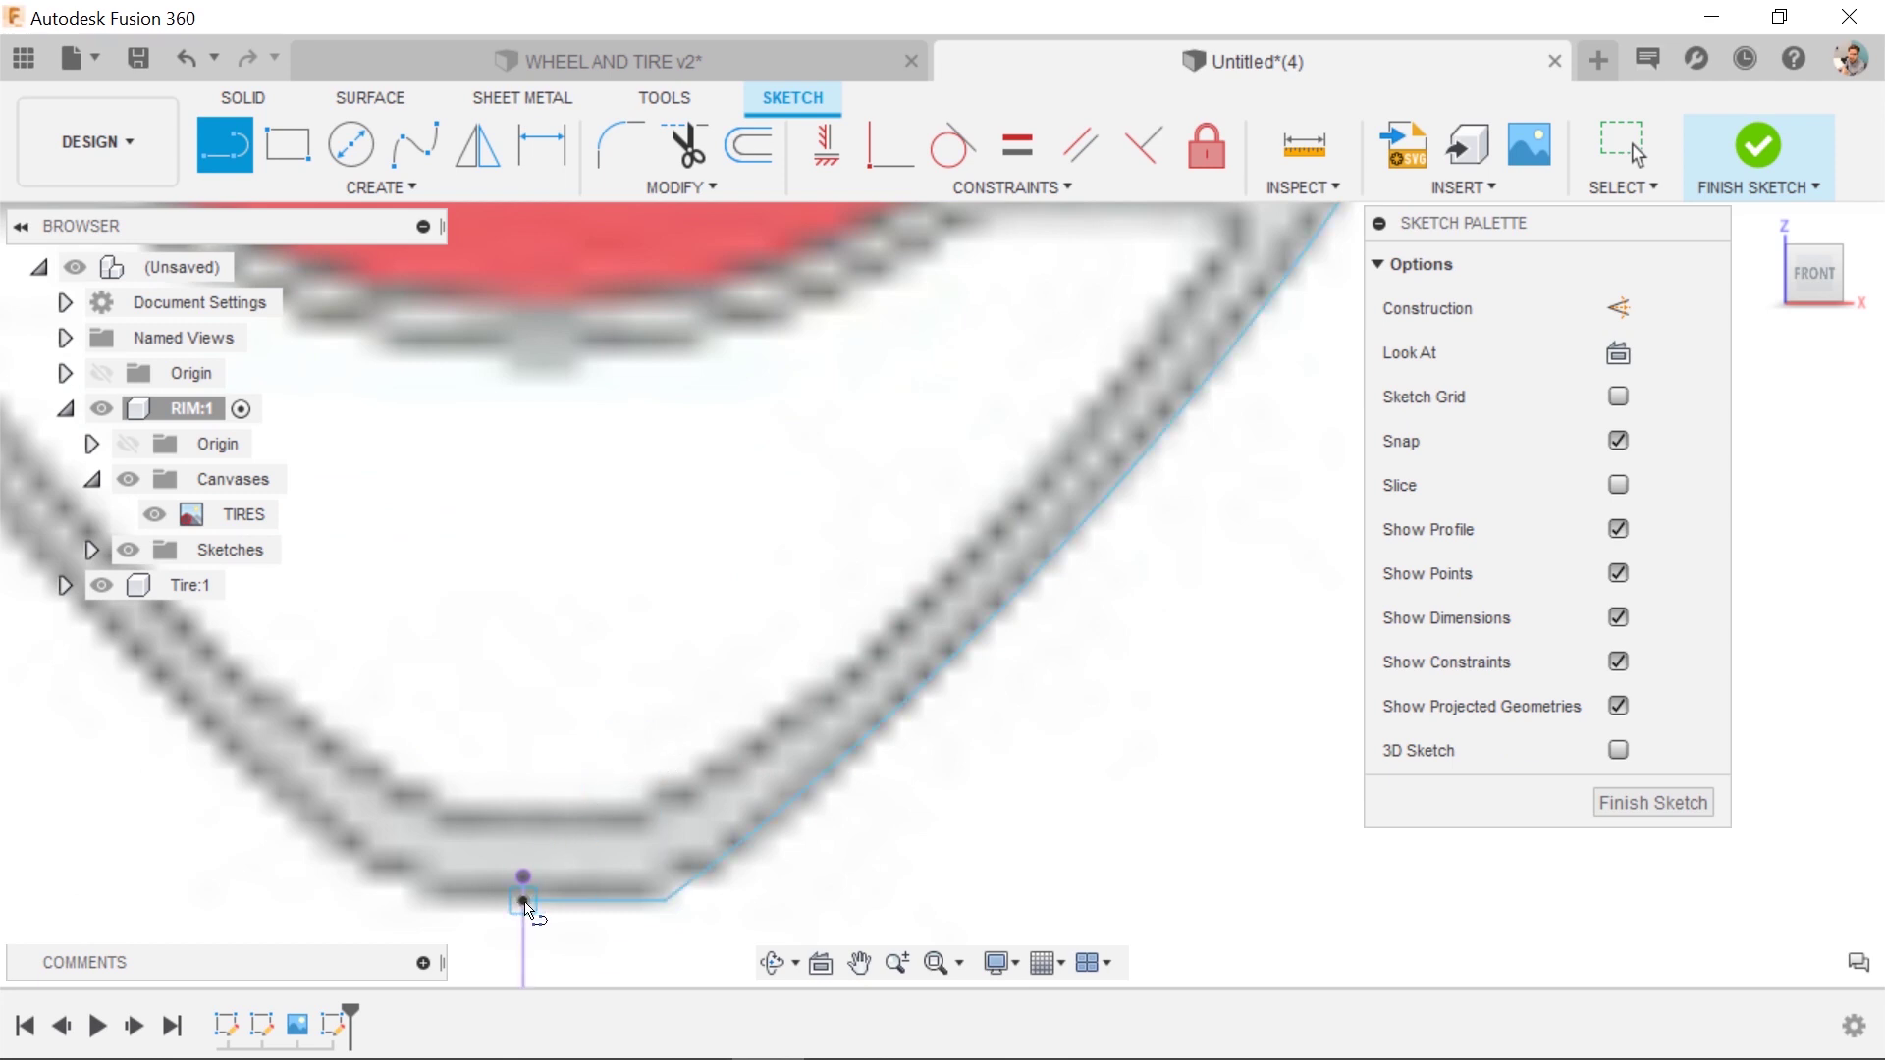
click(567, 807)
click(638, 811)
scroll(795, 716, up, 2)
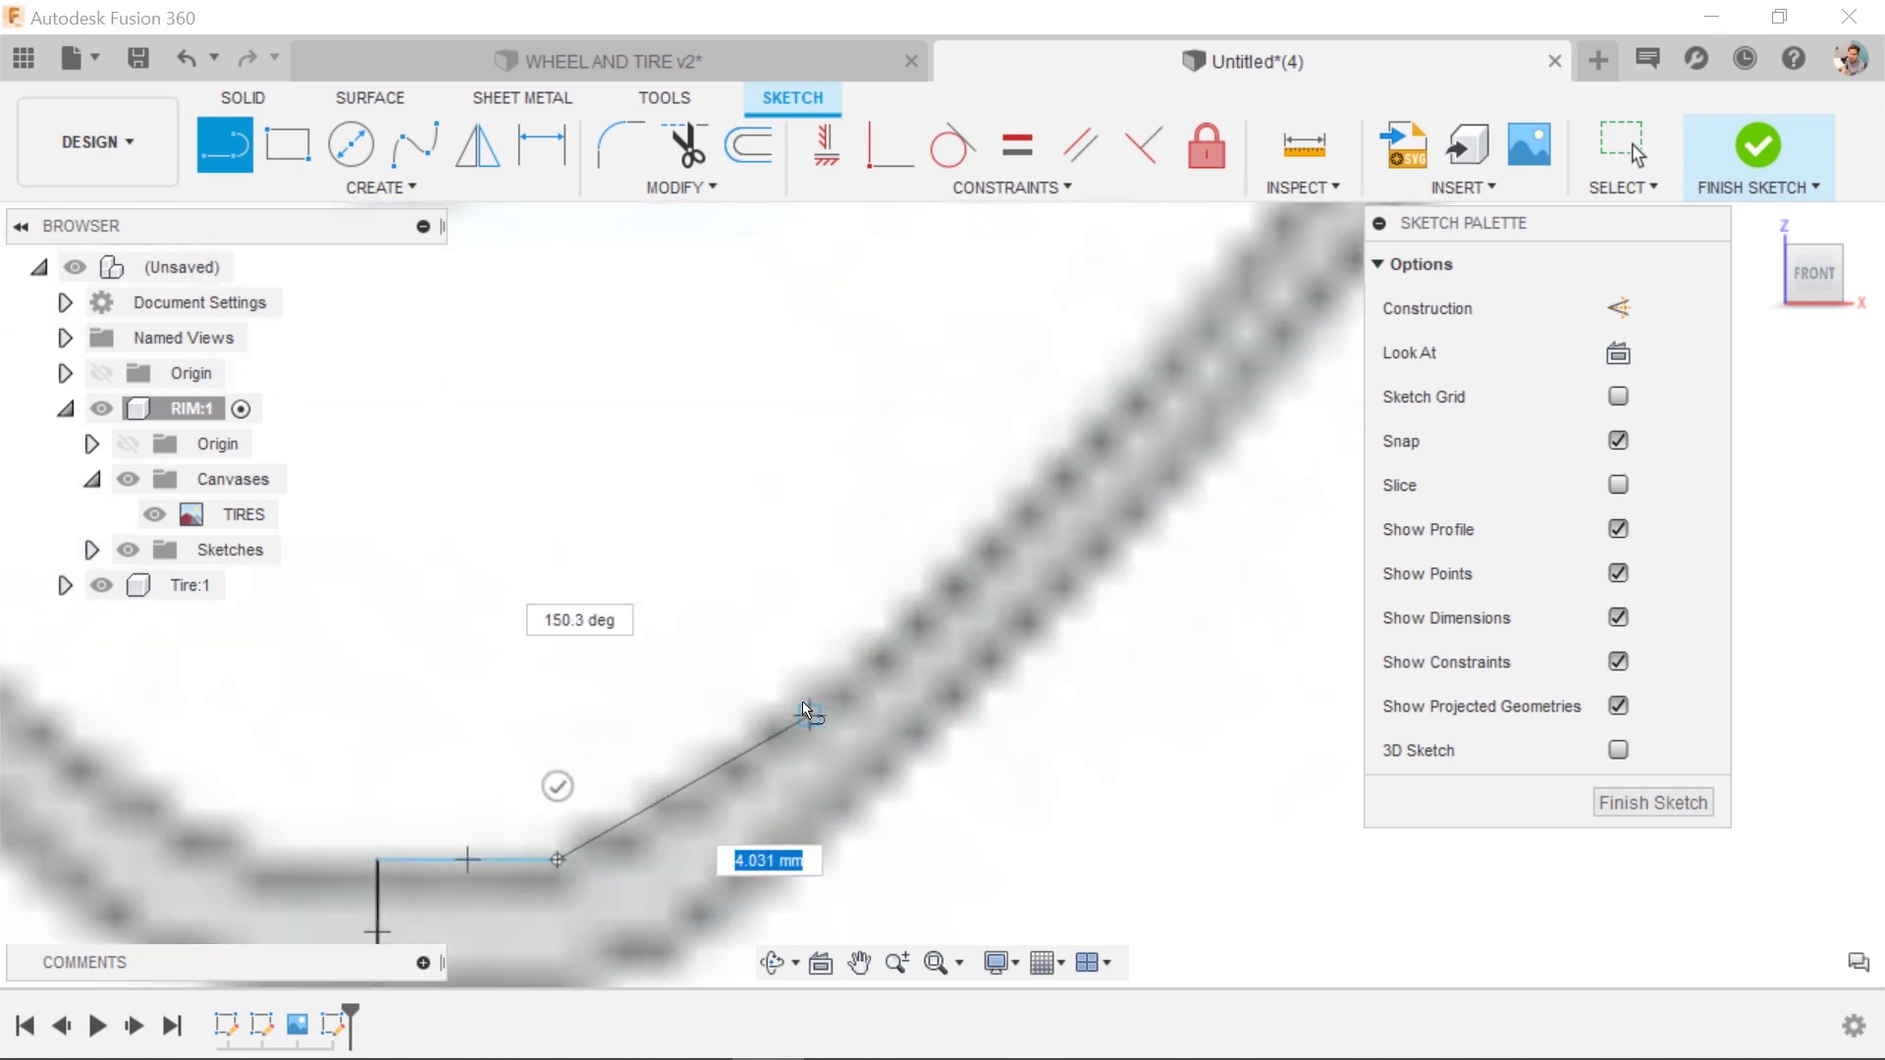
scroll(805, 709, down, 4)
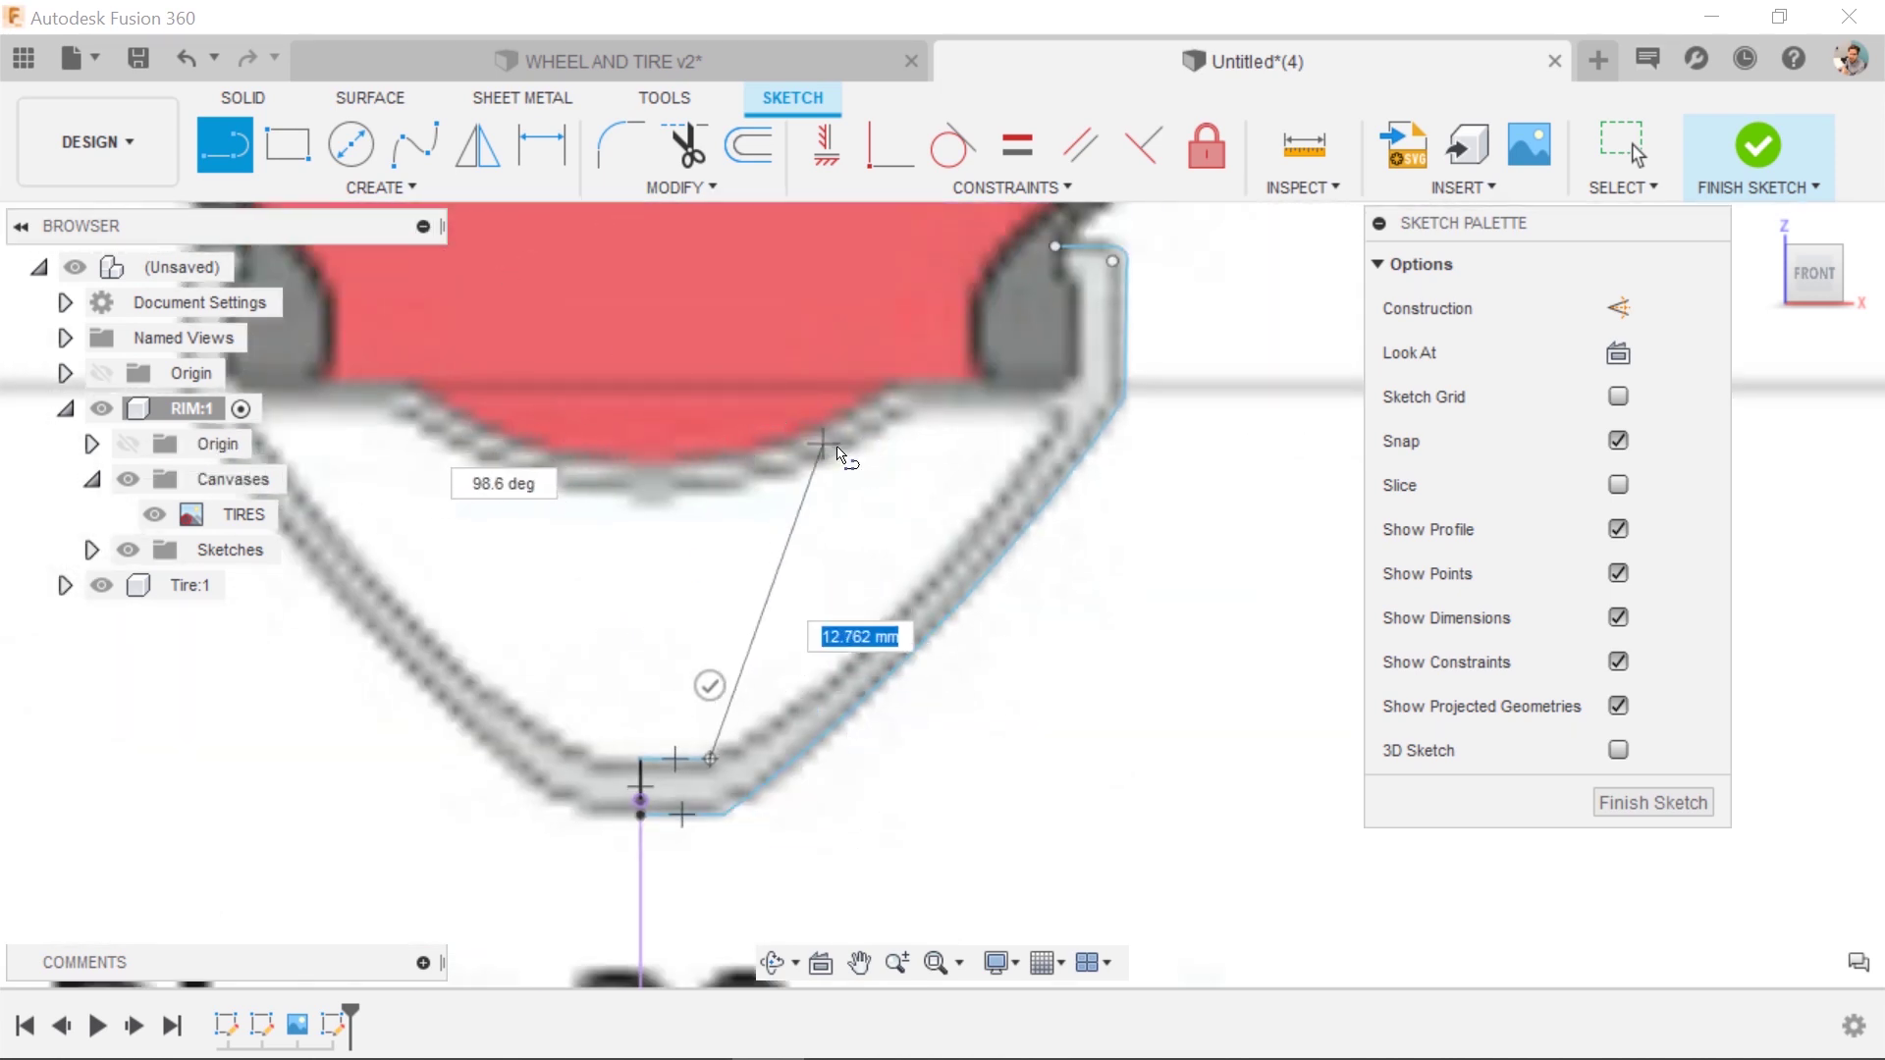
key(Escape)
Add a 3-point arc from the line endpoint to the rim's top-right along the rim wall.
text(s)
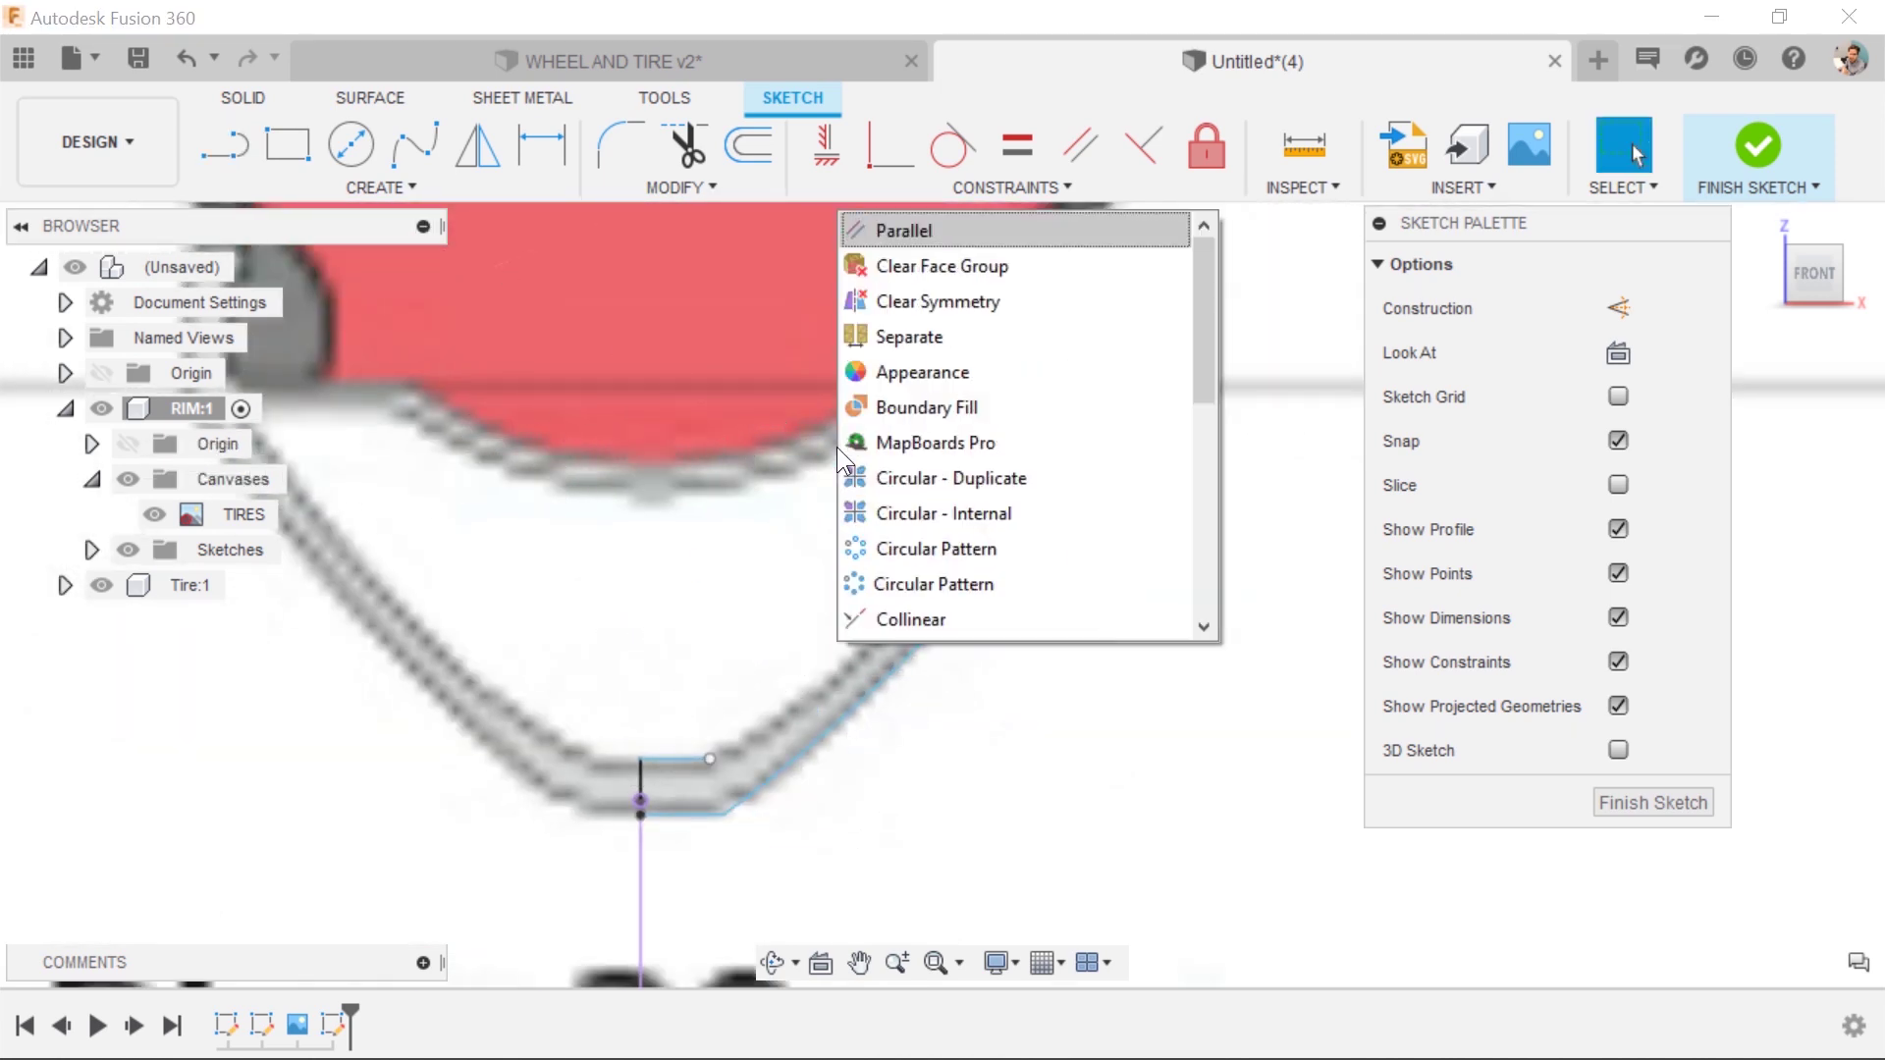
text(arc)
click(979, 663)
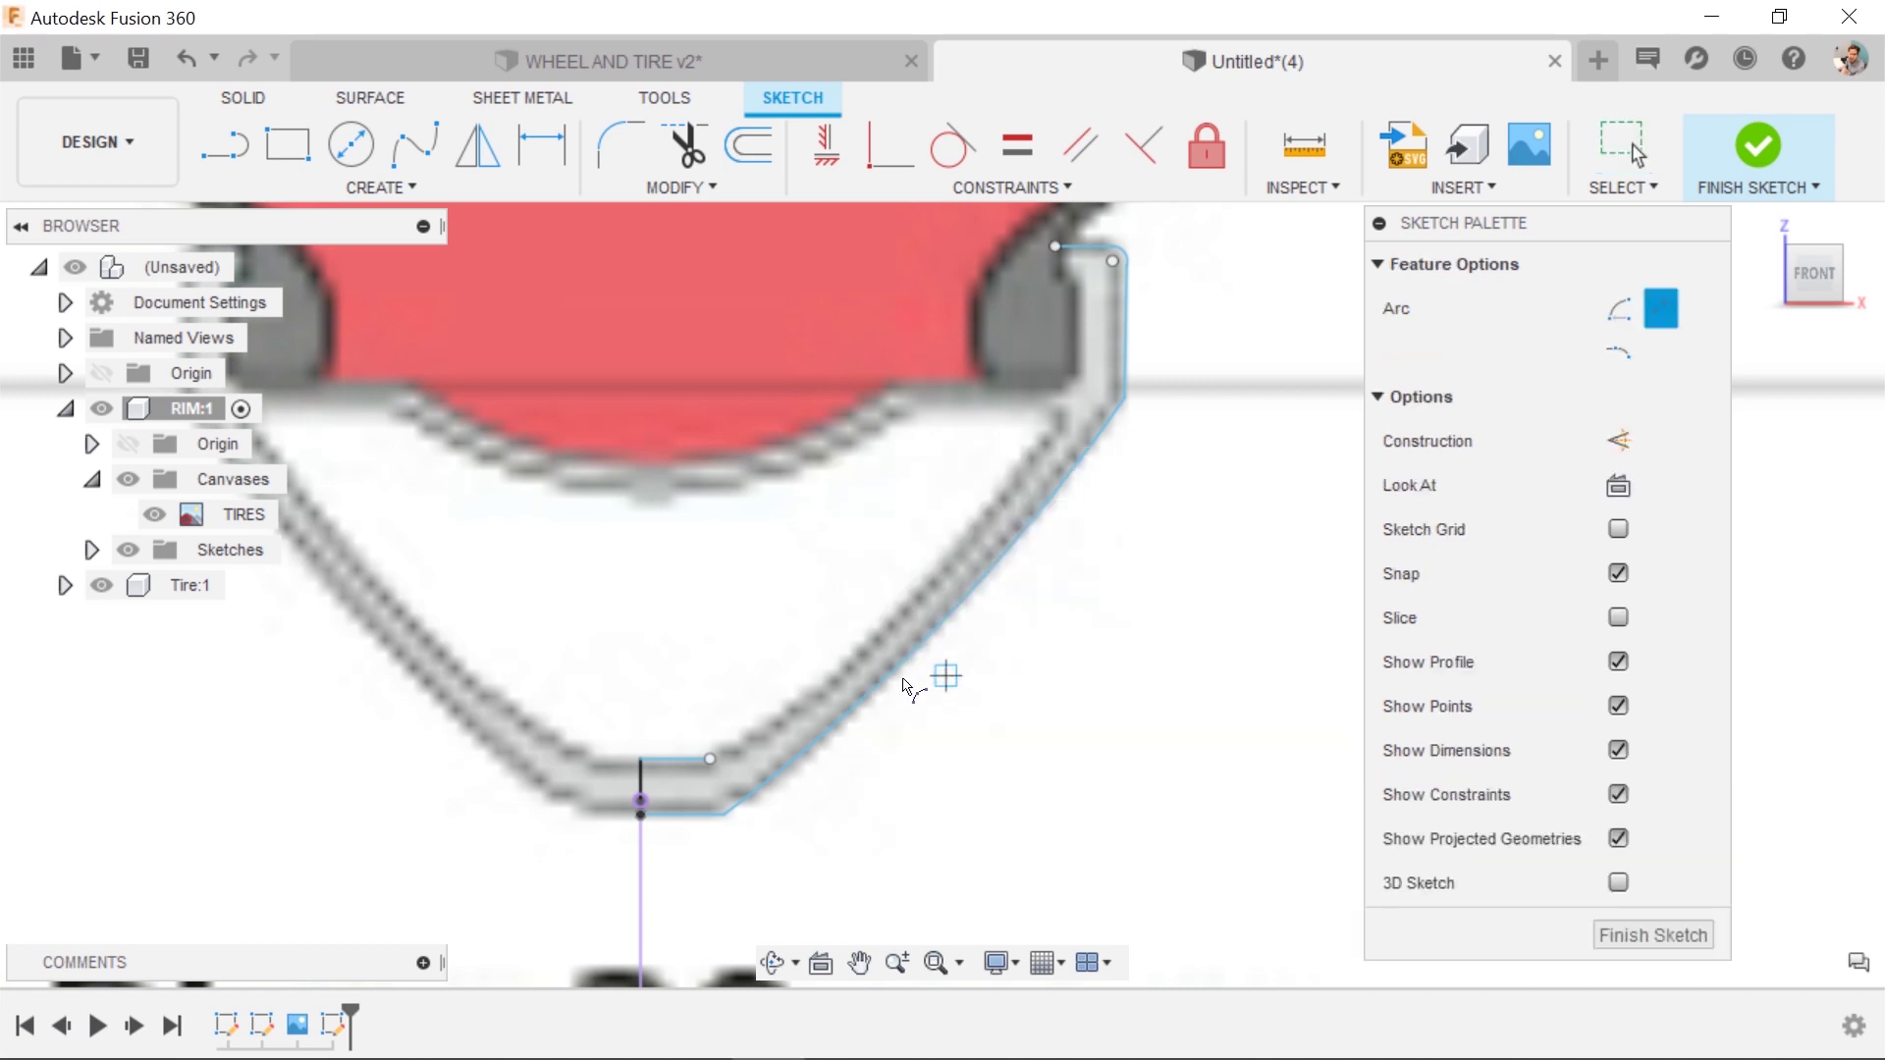
click(710, 759)
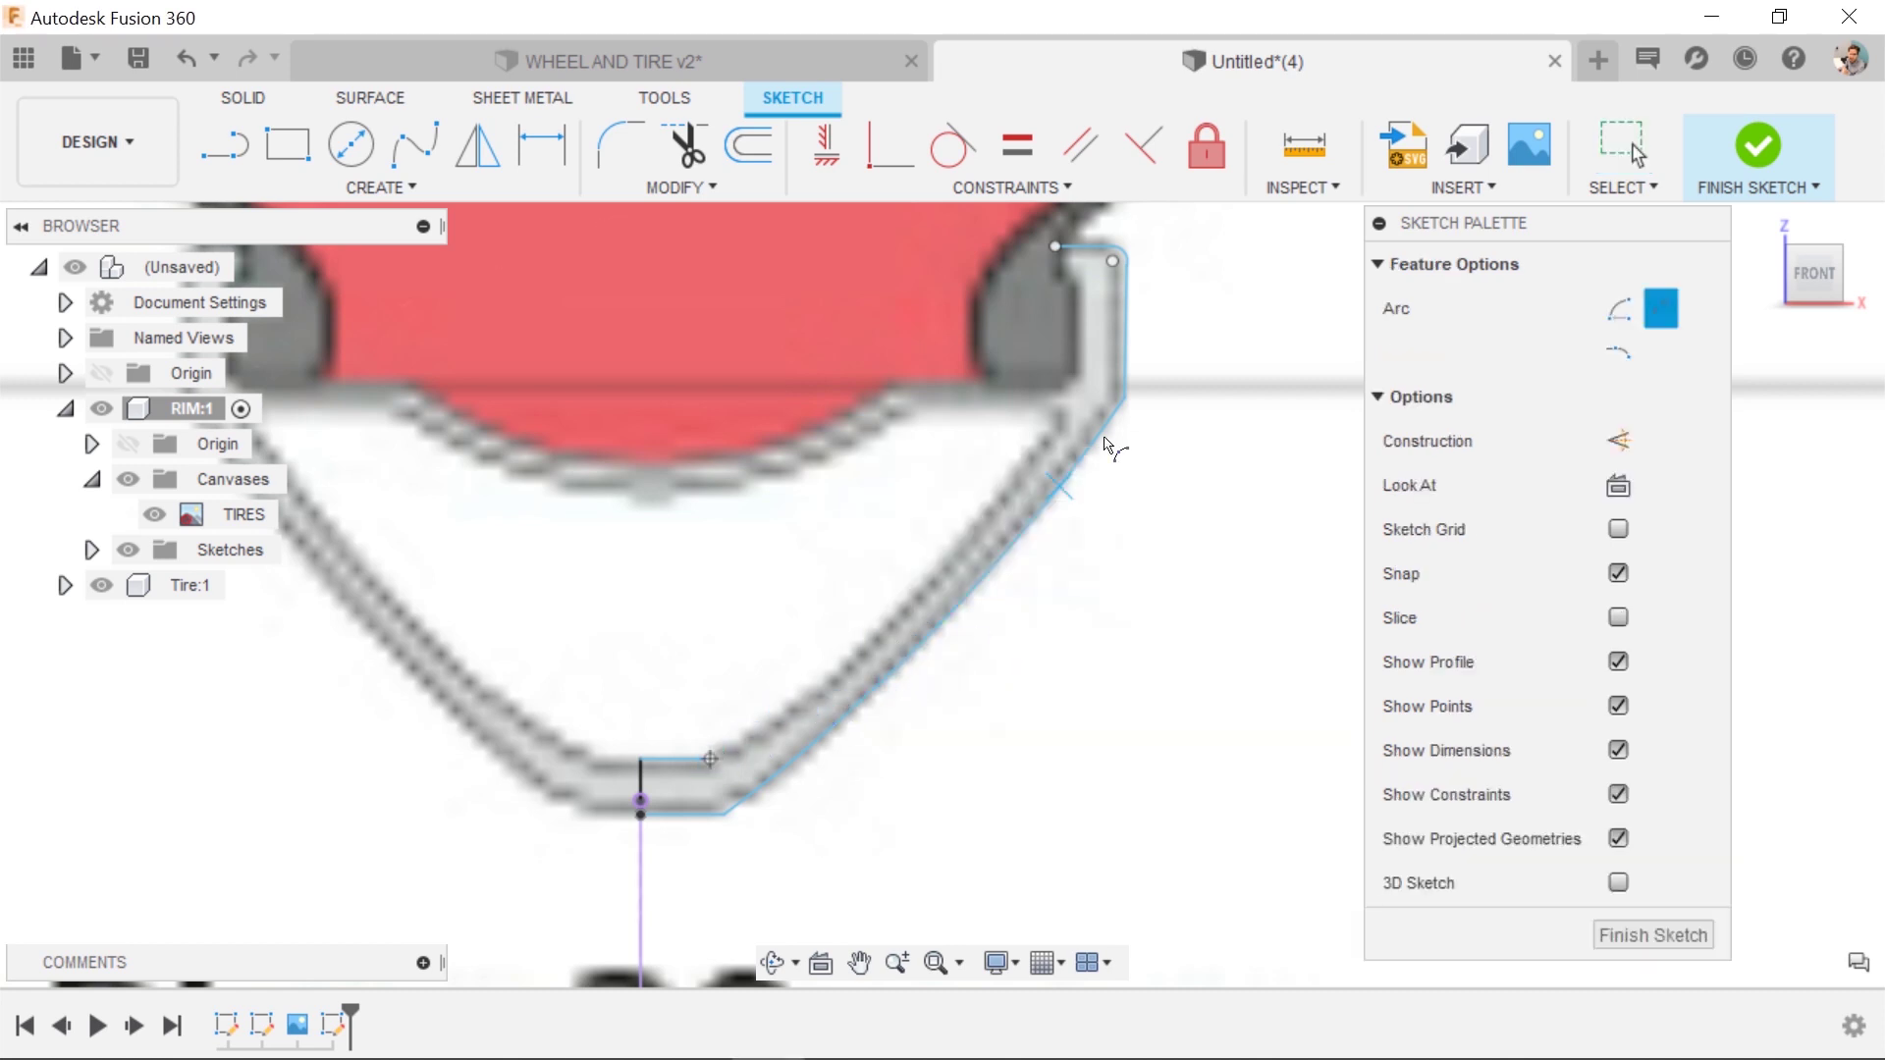
click(1062, 402)
scroll(886, 606, up, 3)
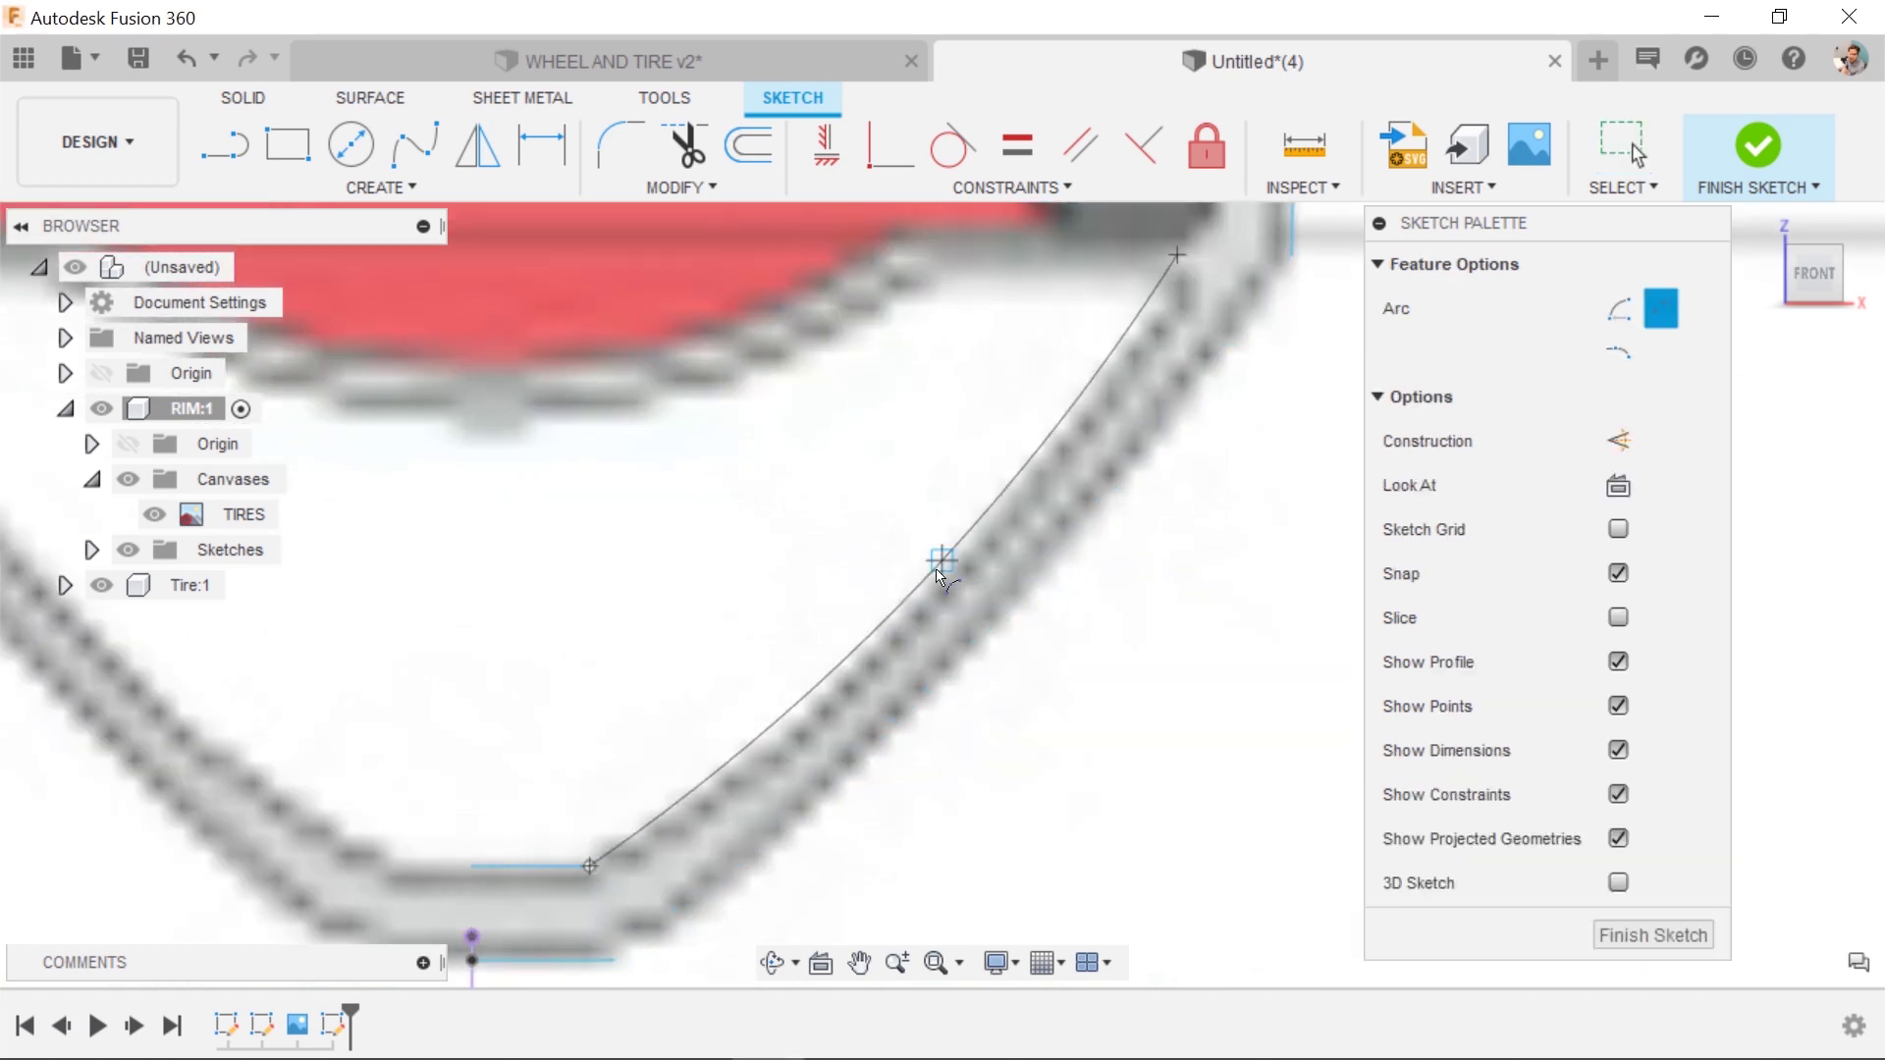
scroll(937, 572, up, 2)
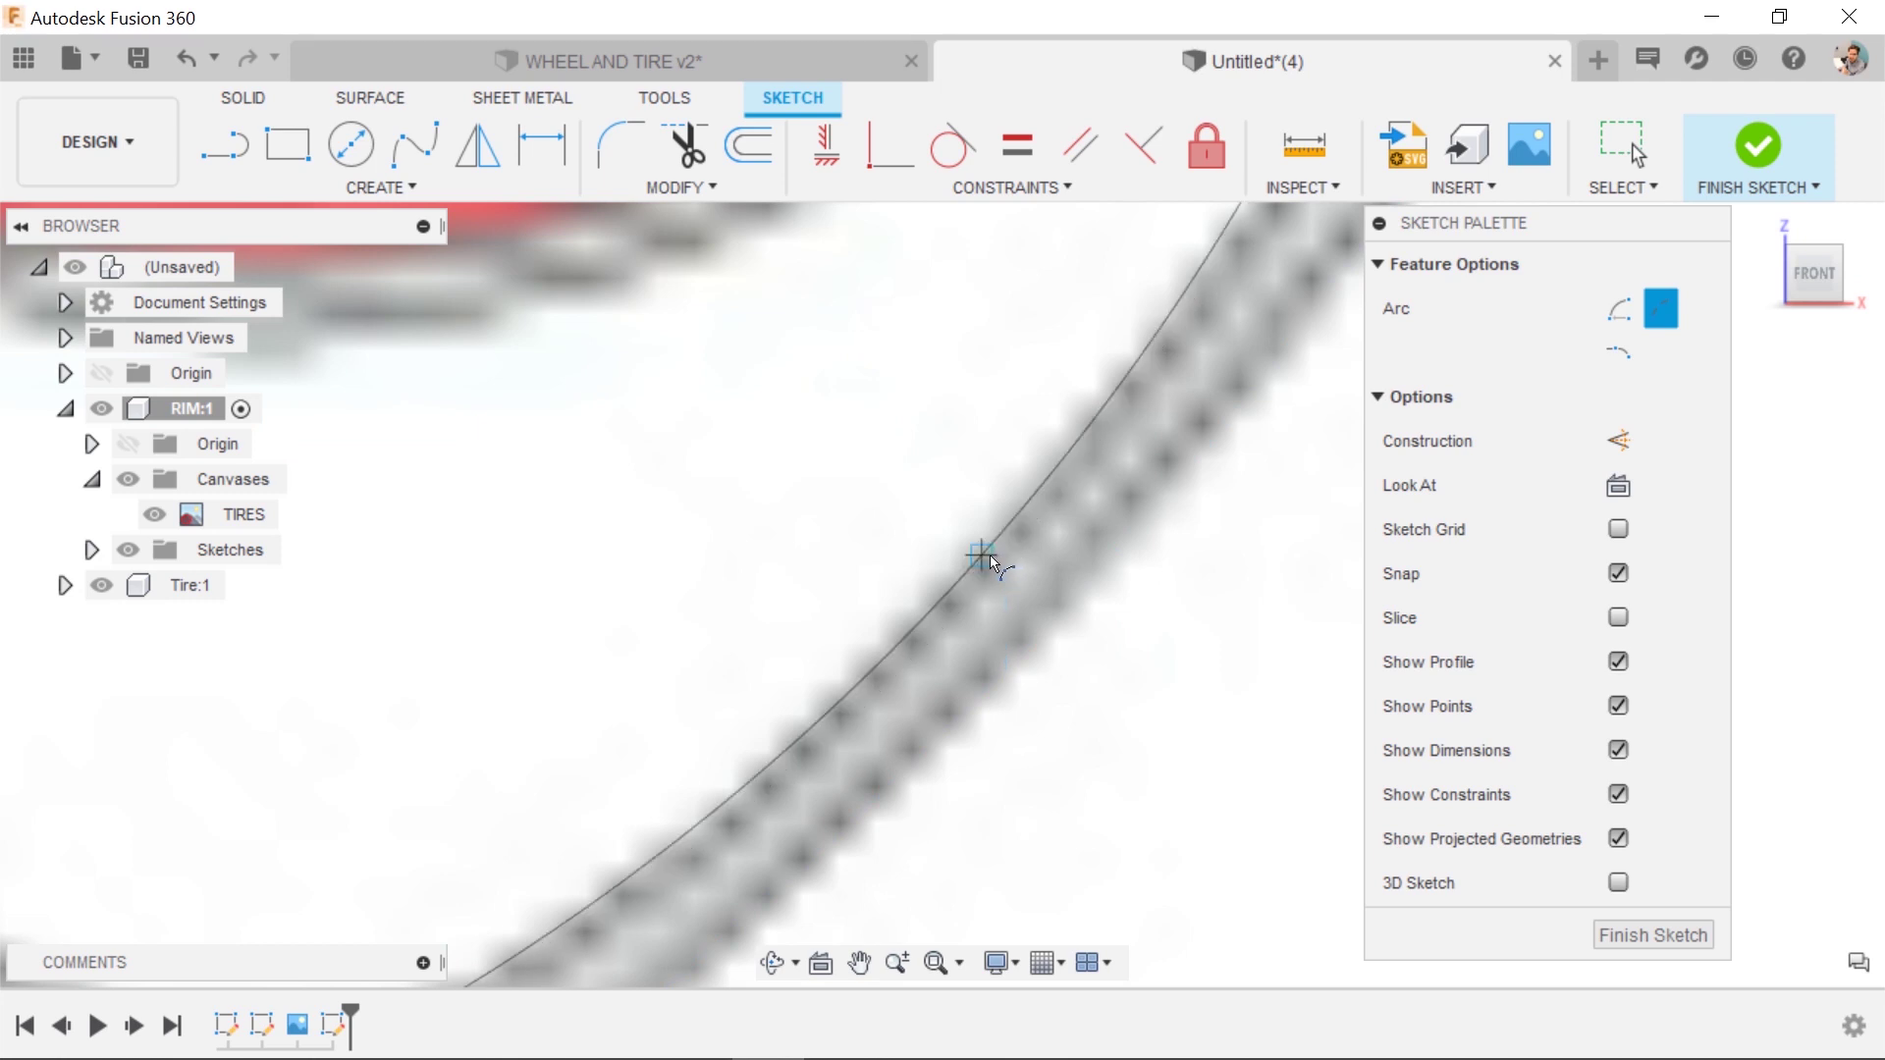
click(990, 556)
scroll(1040, 449, down, 4)
scroll(1144, 349, up, 2)
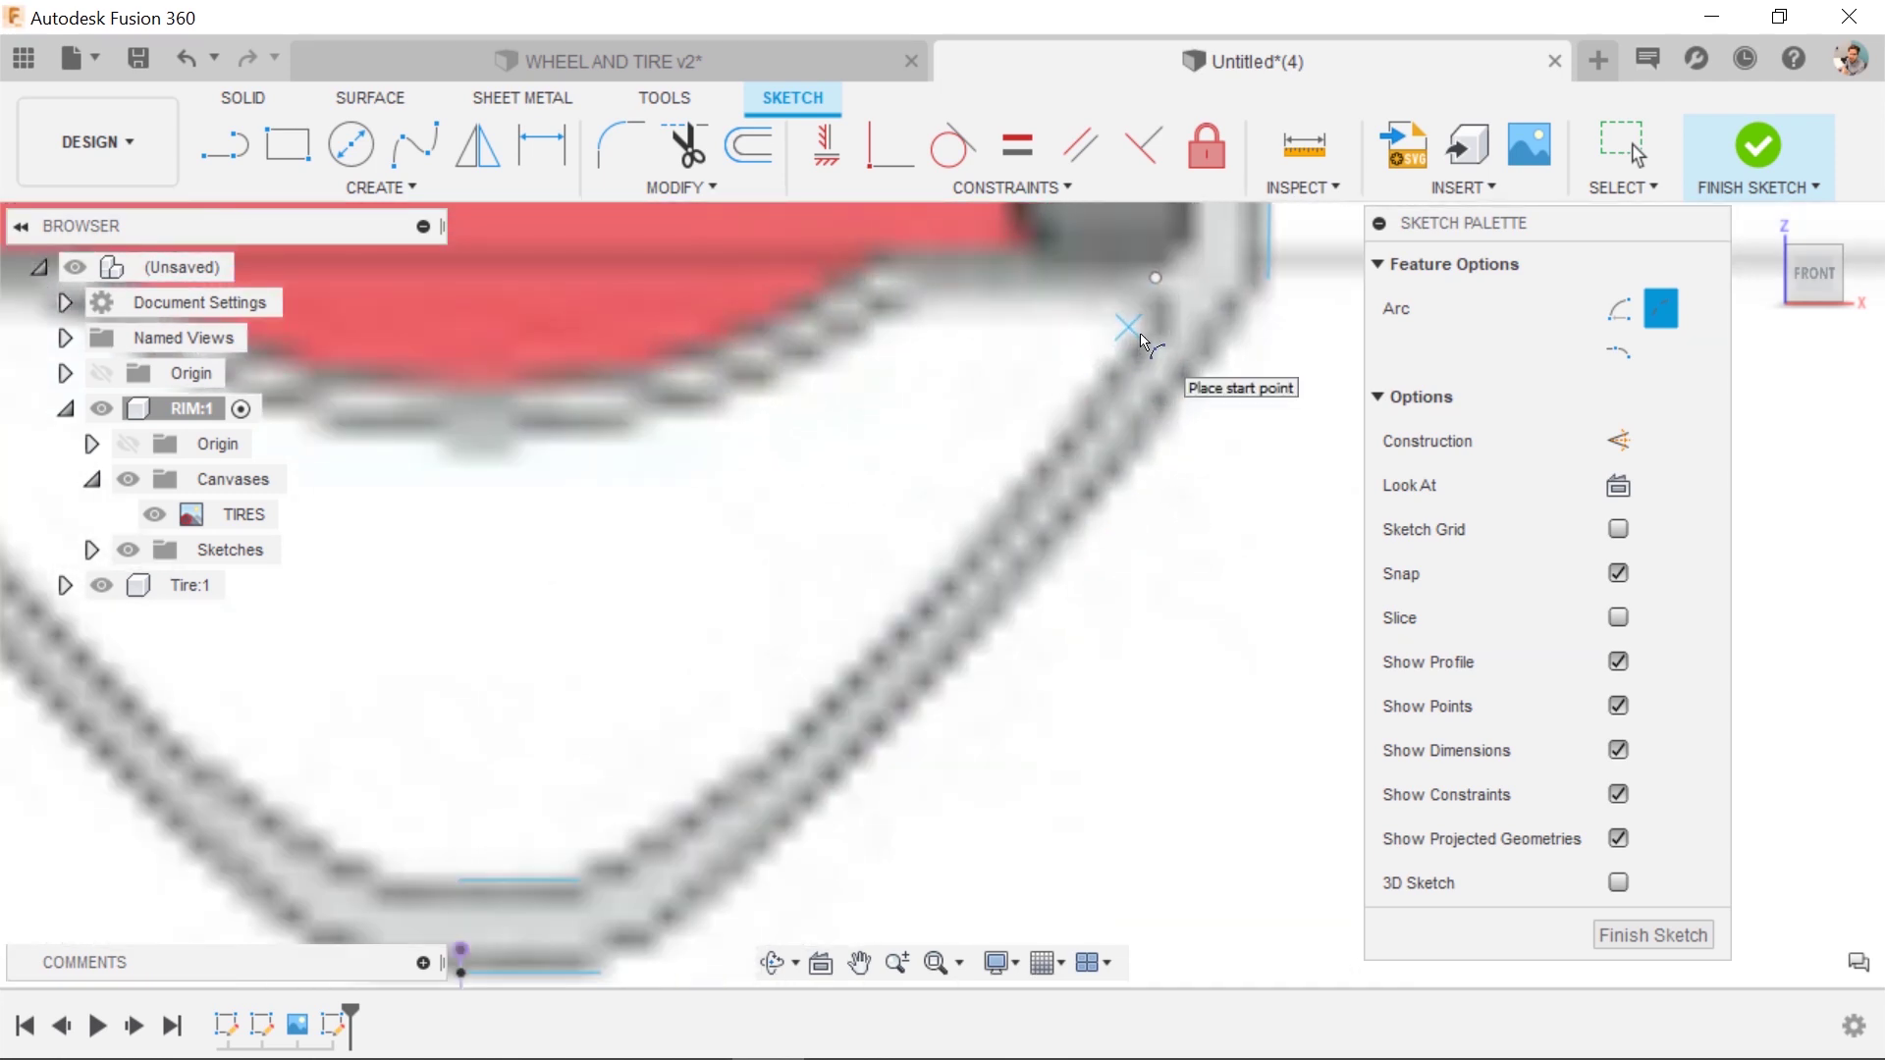
key(Escape)
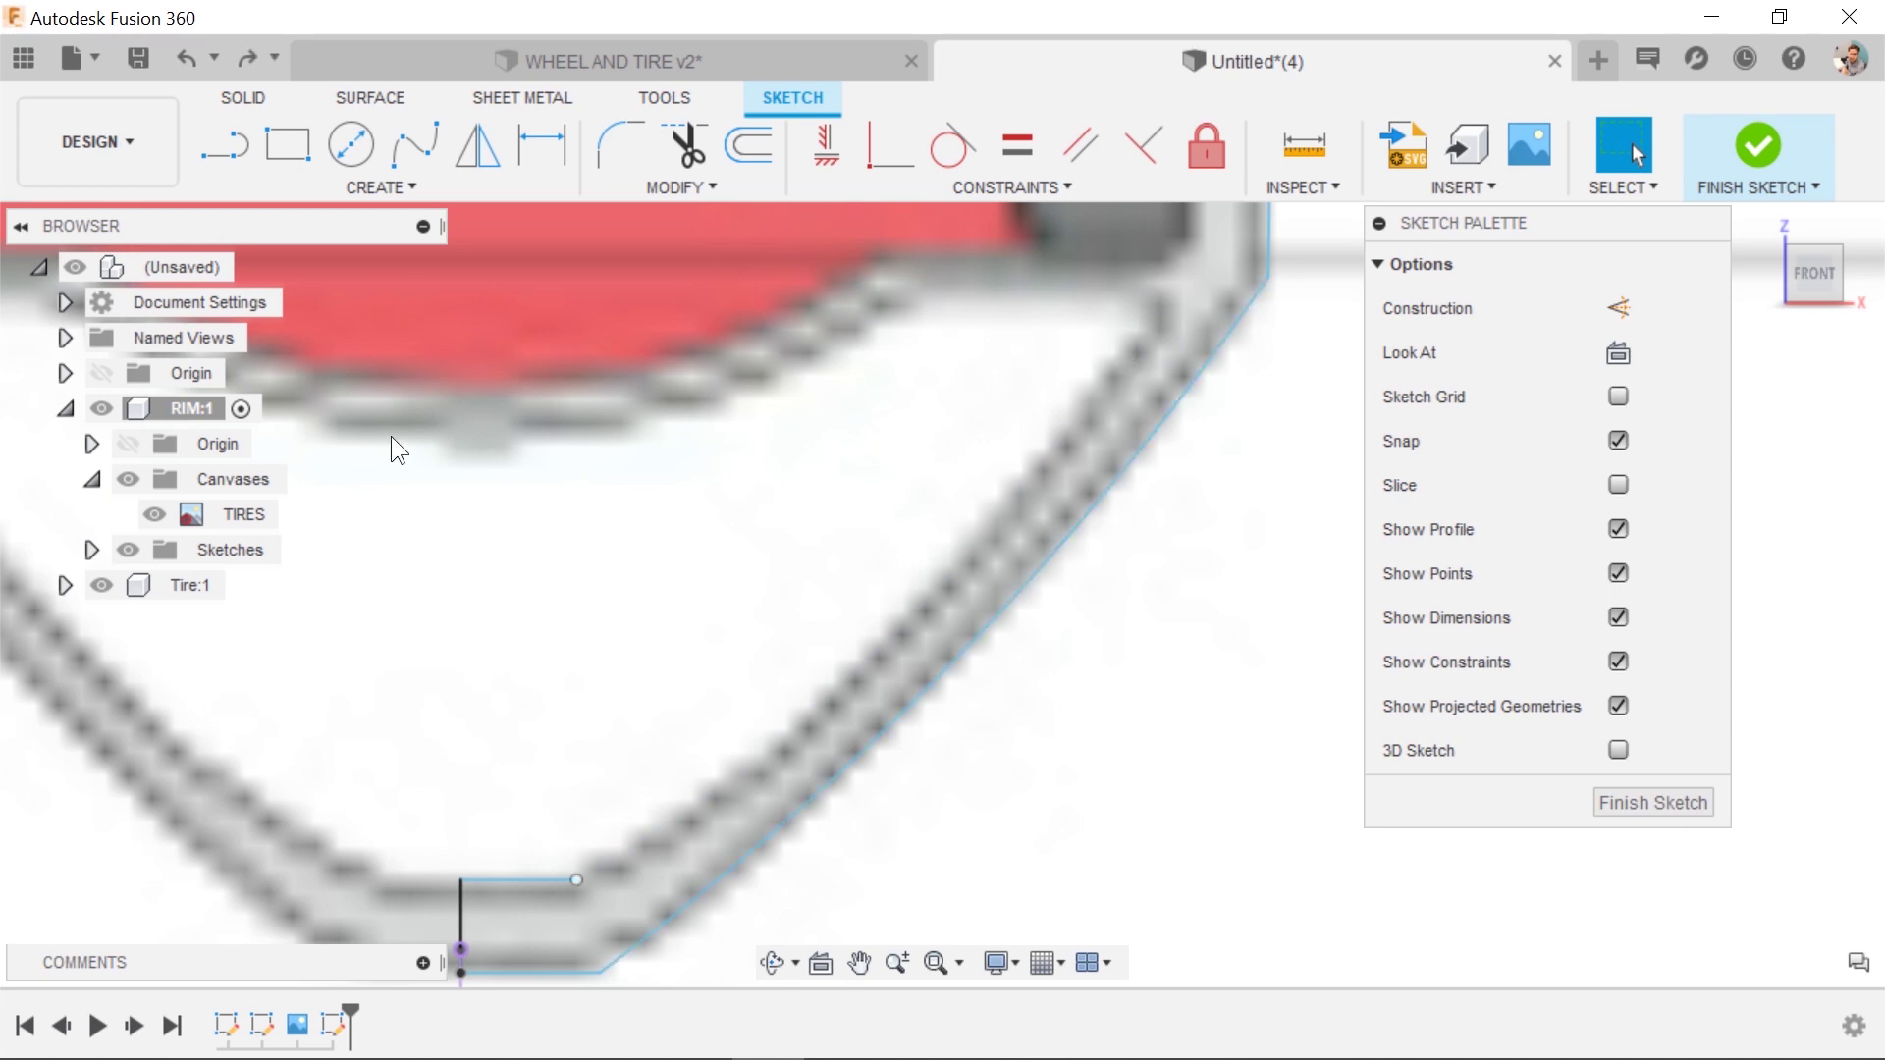
Trace the outer rim wall with 3-point arcs from the rim bottom up to near the rim top.
text(sarc)
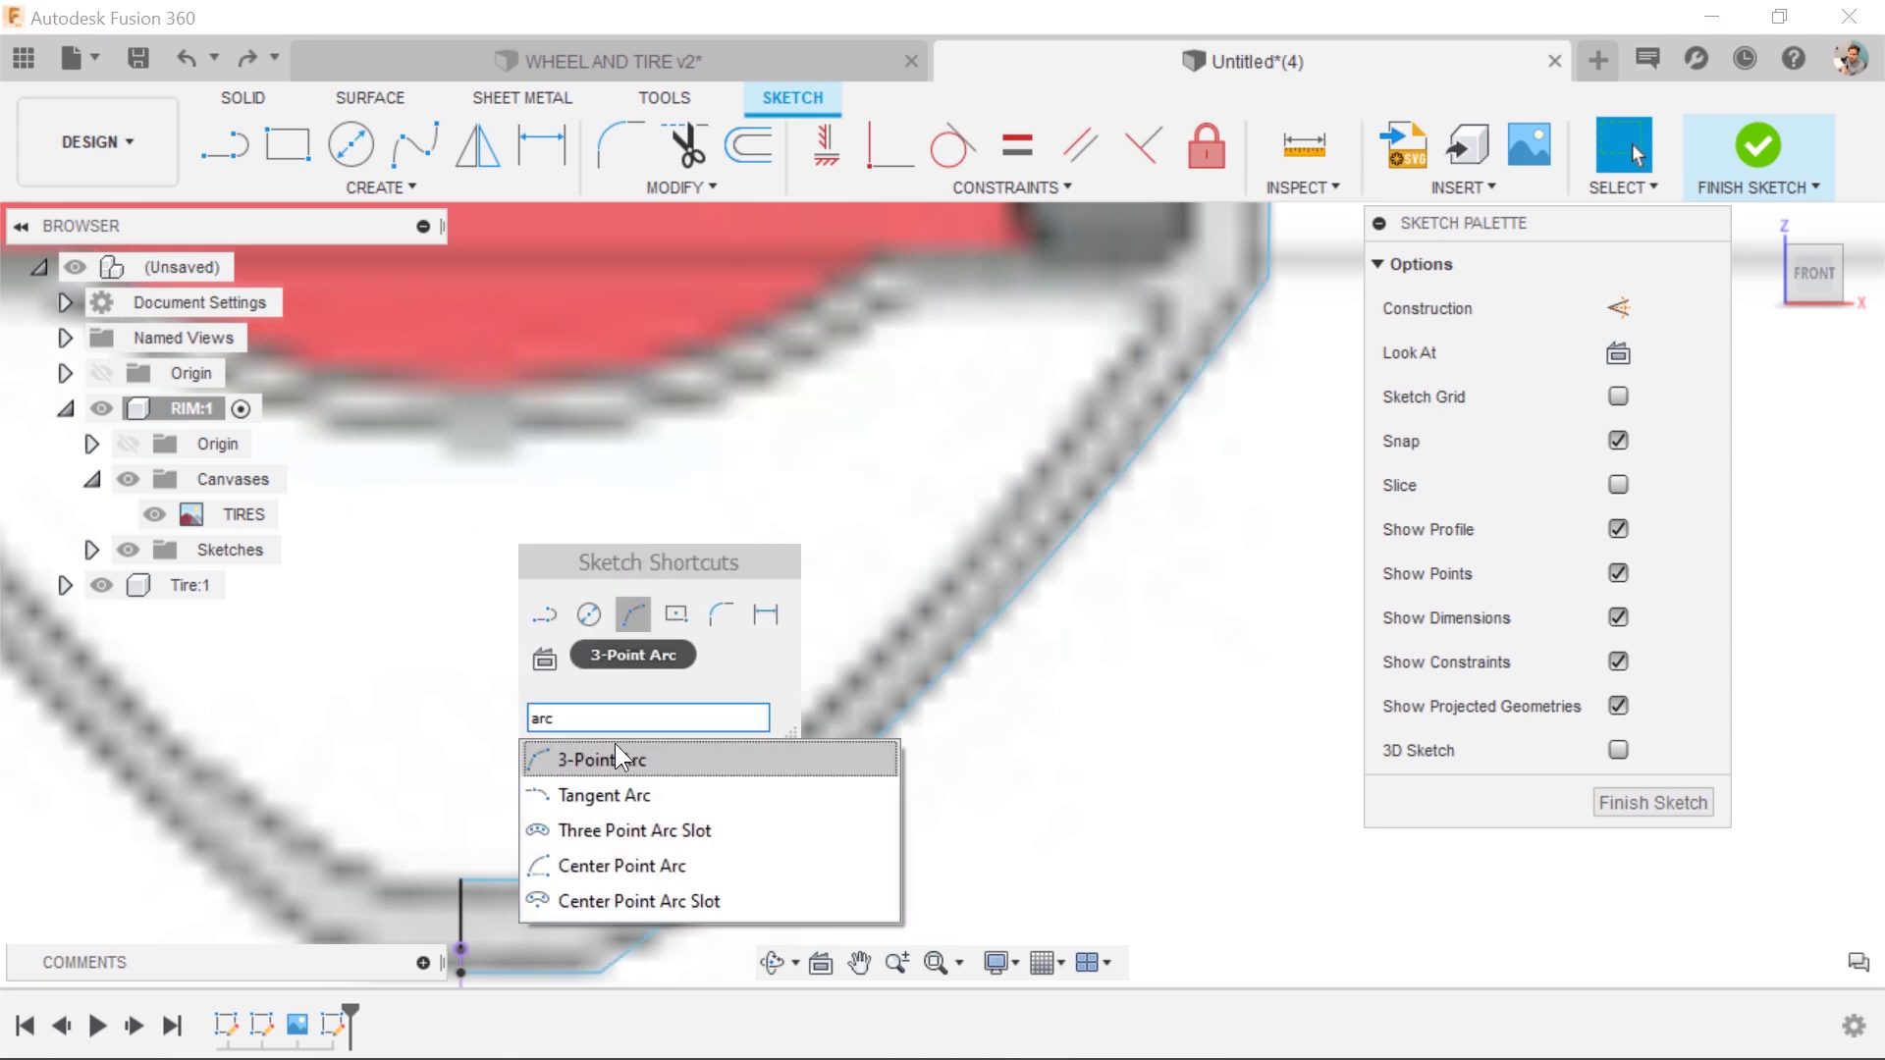
click(615, 759)
click(576, 881)
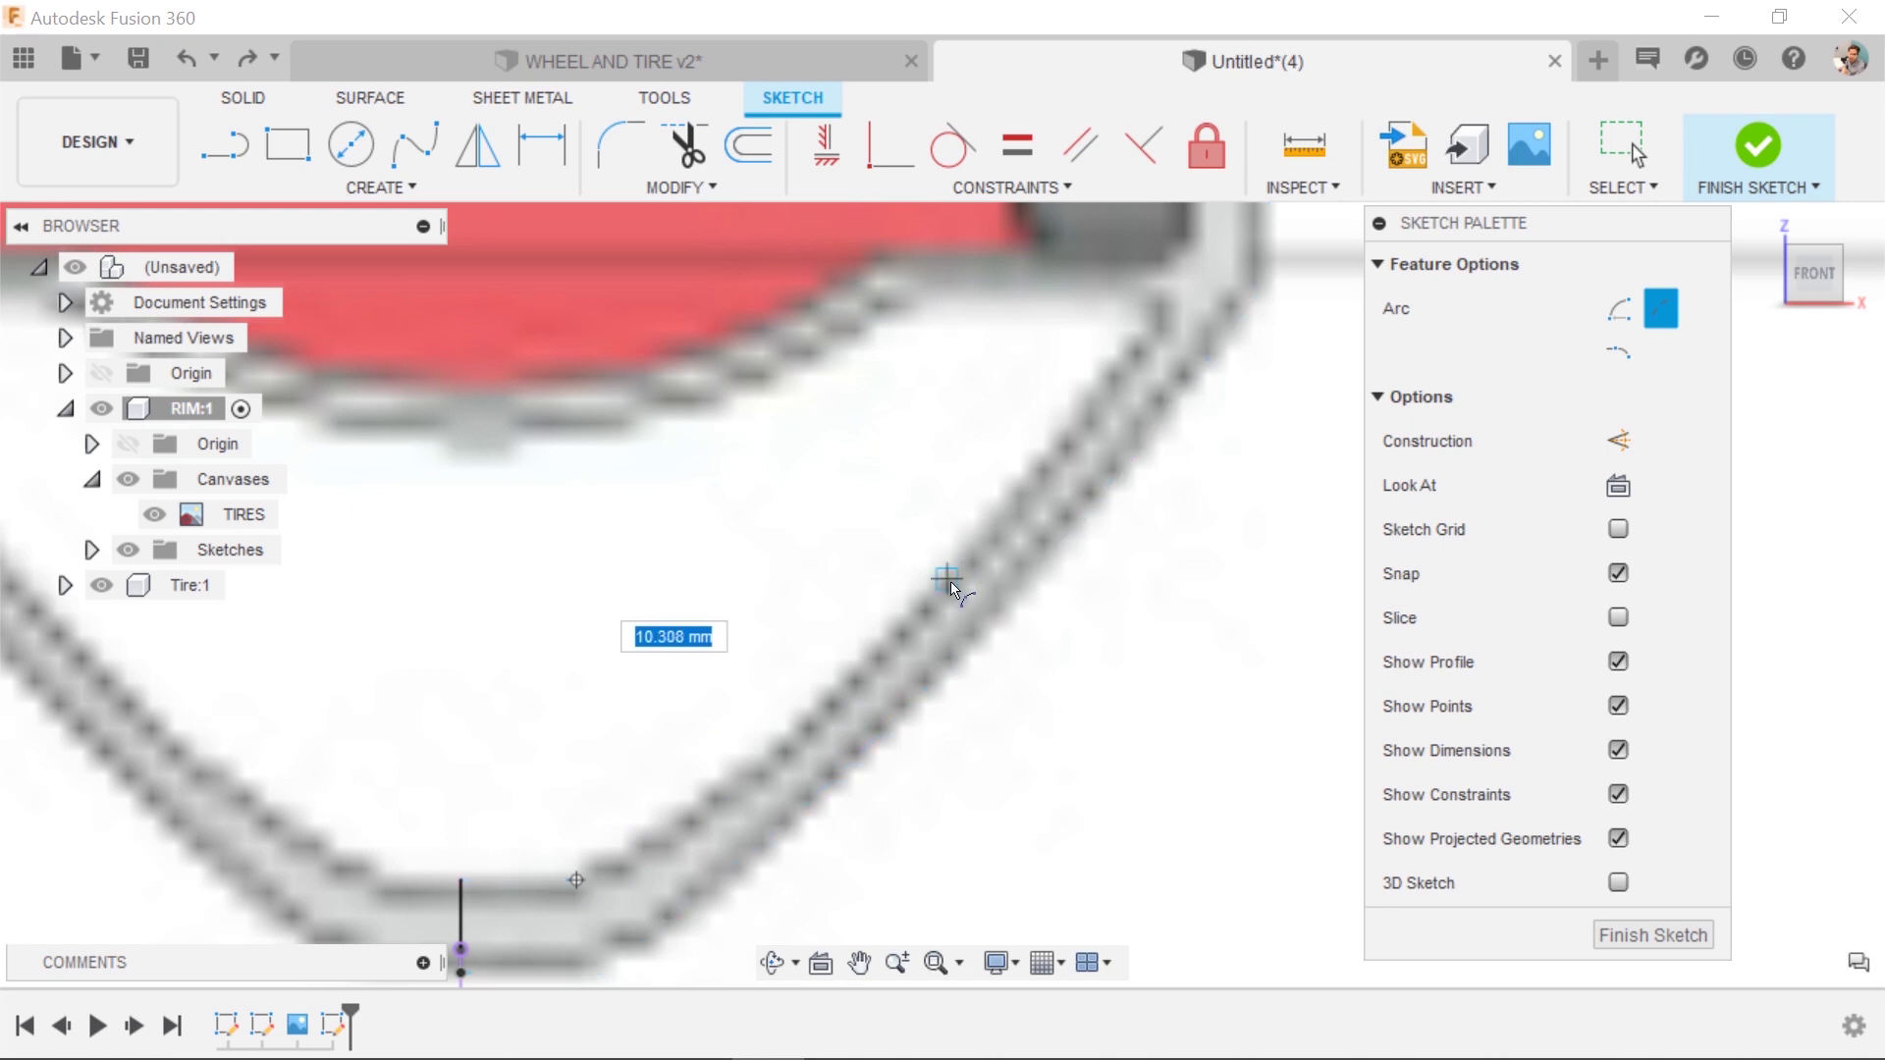
click(948, 579)
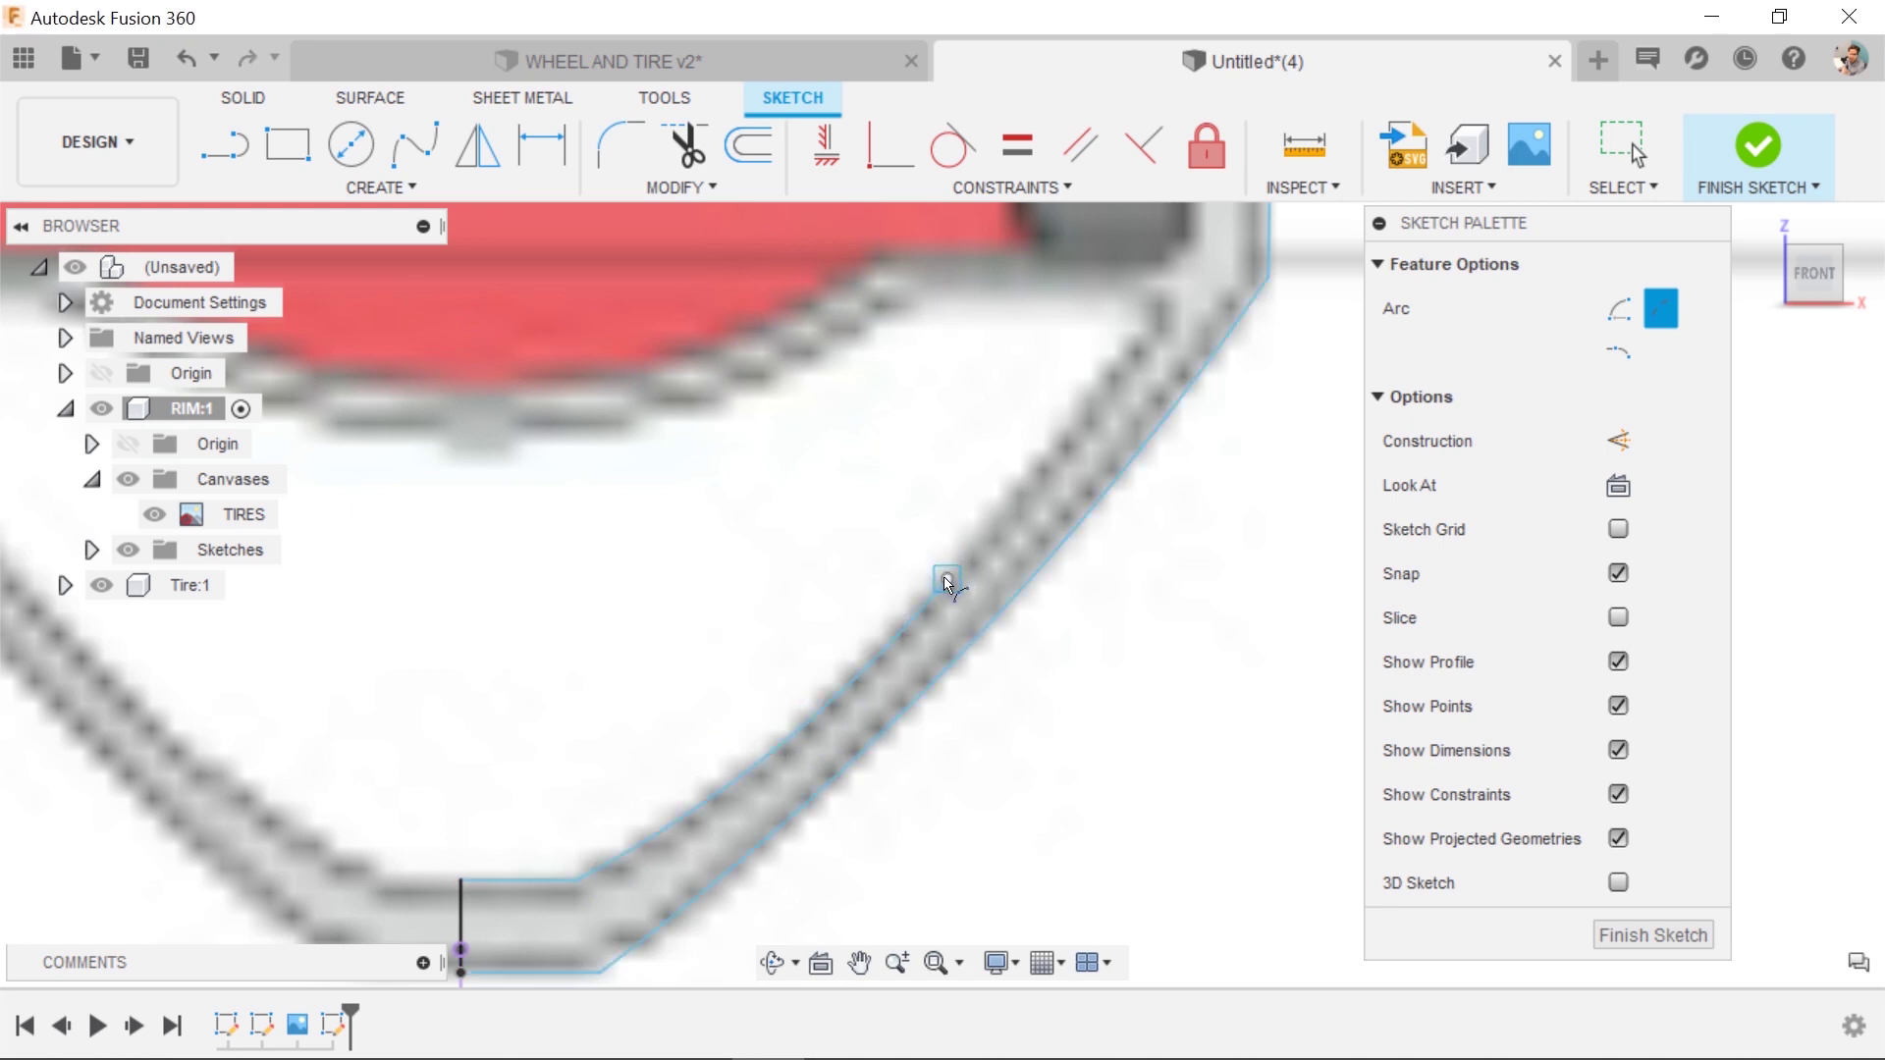
click(947, 579)
click(1154, 301)
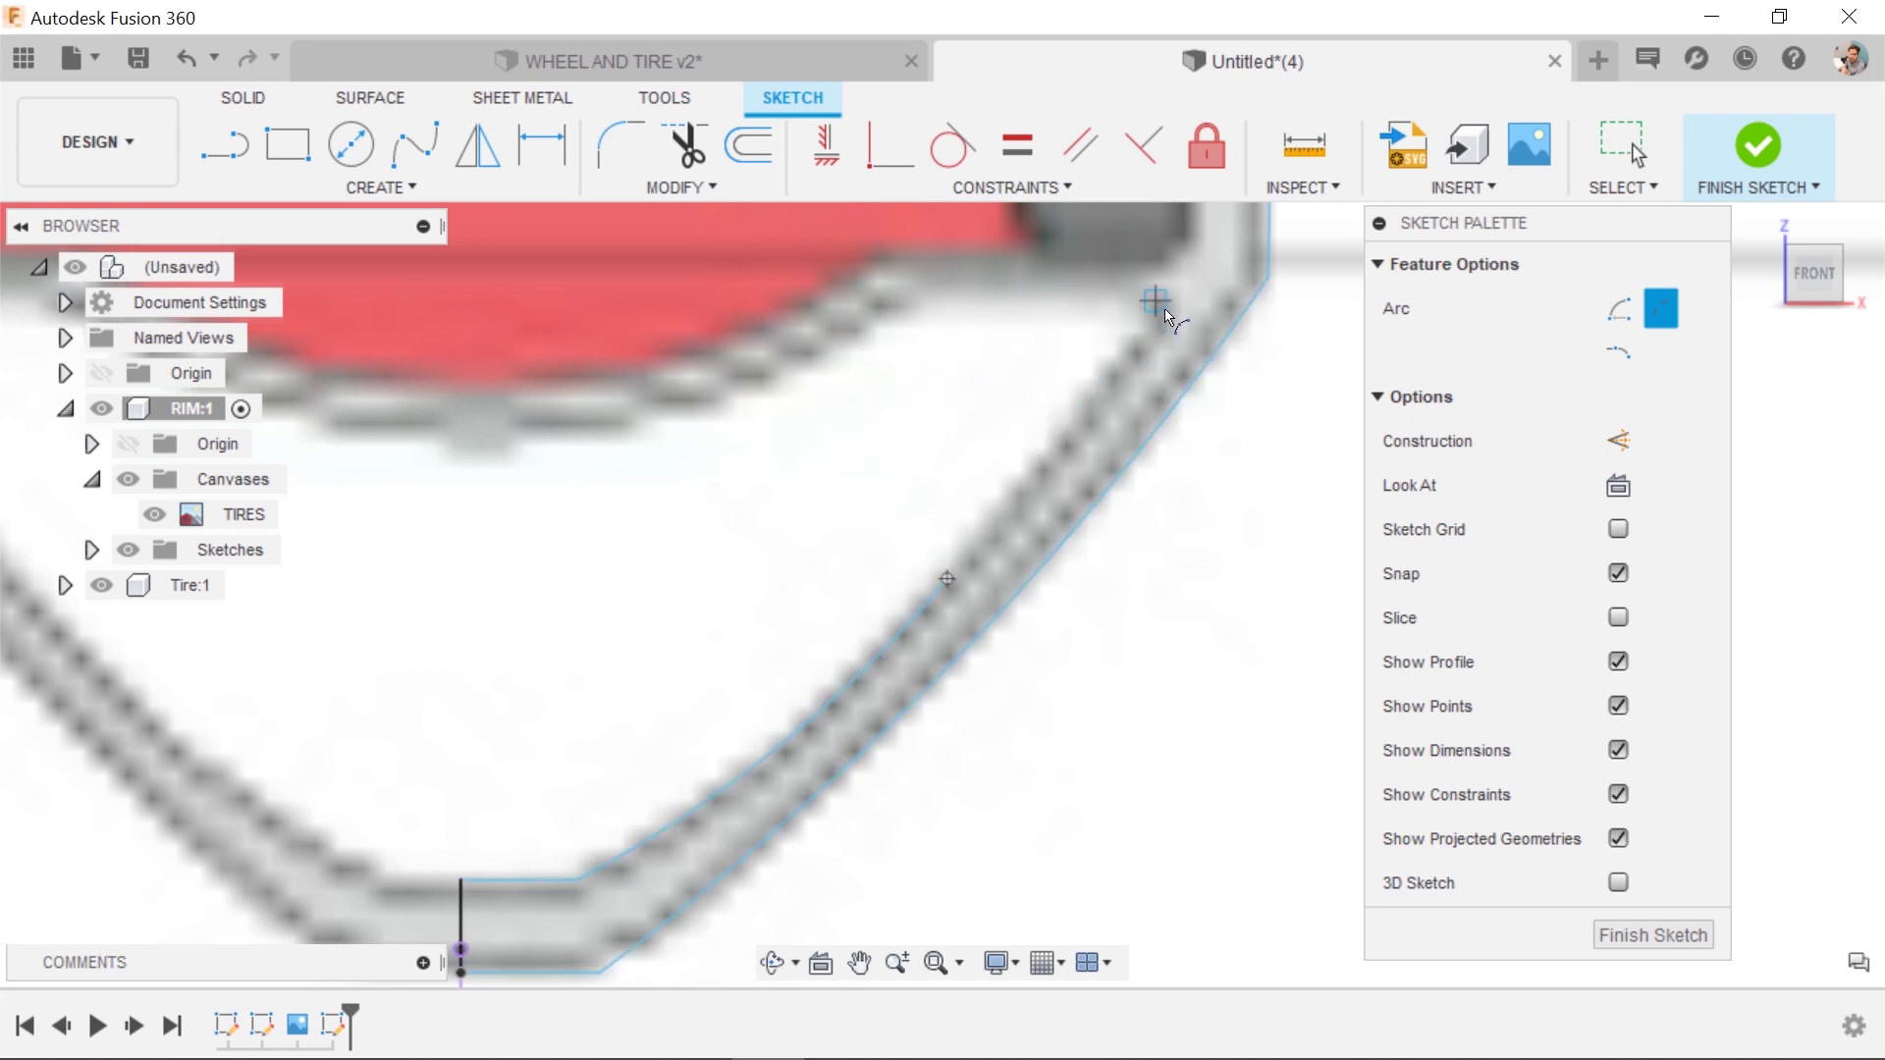
click(1110, 386)
scroll(1160, 309, up, 1)
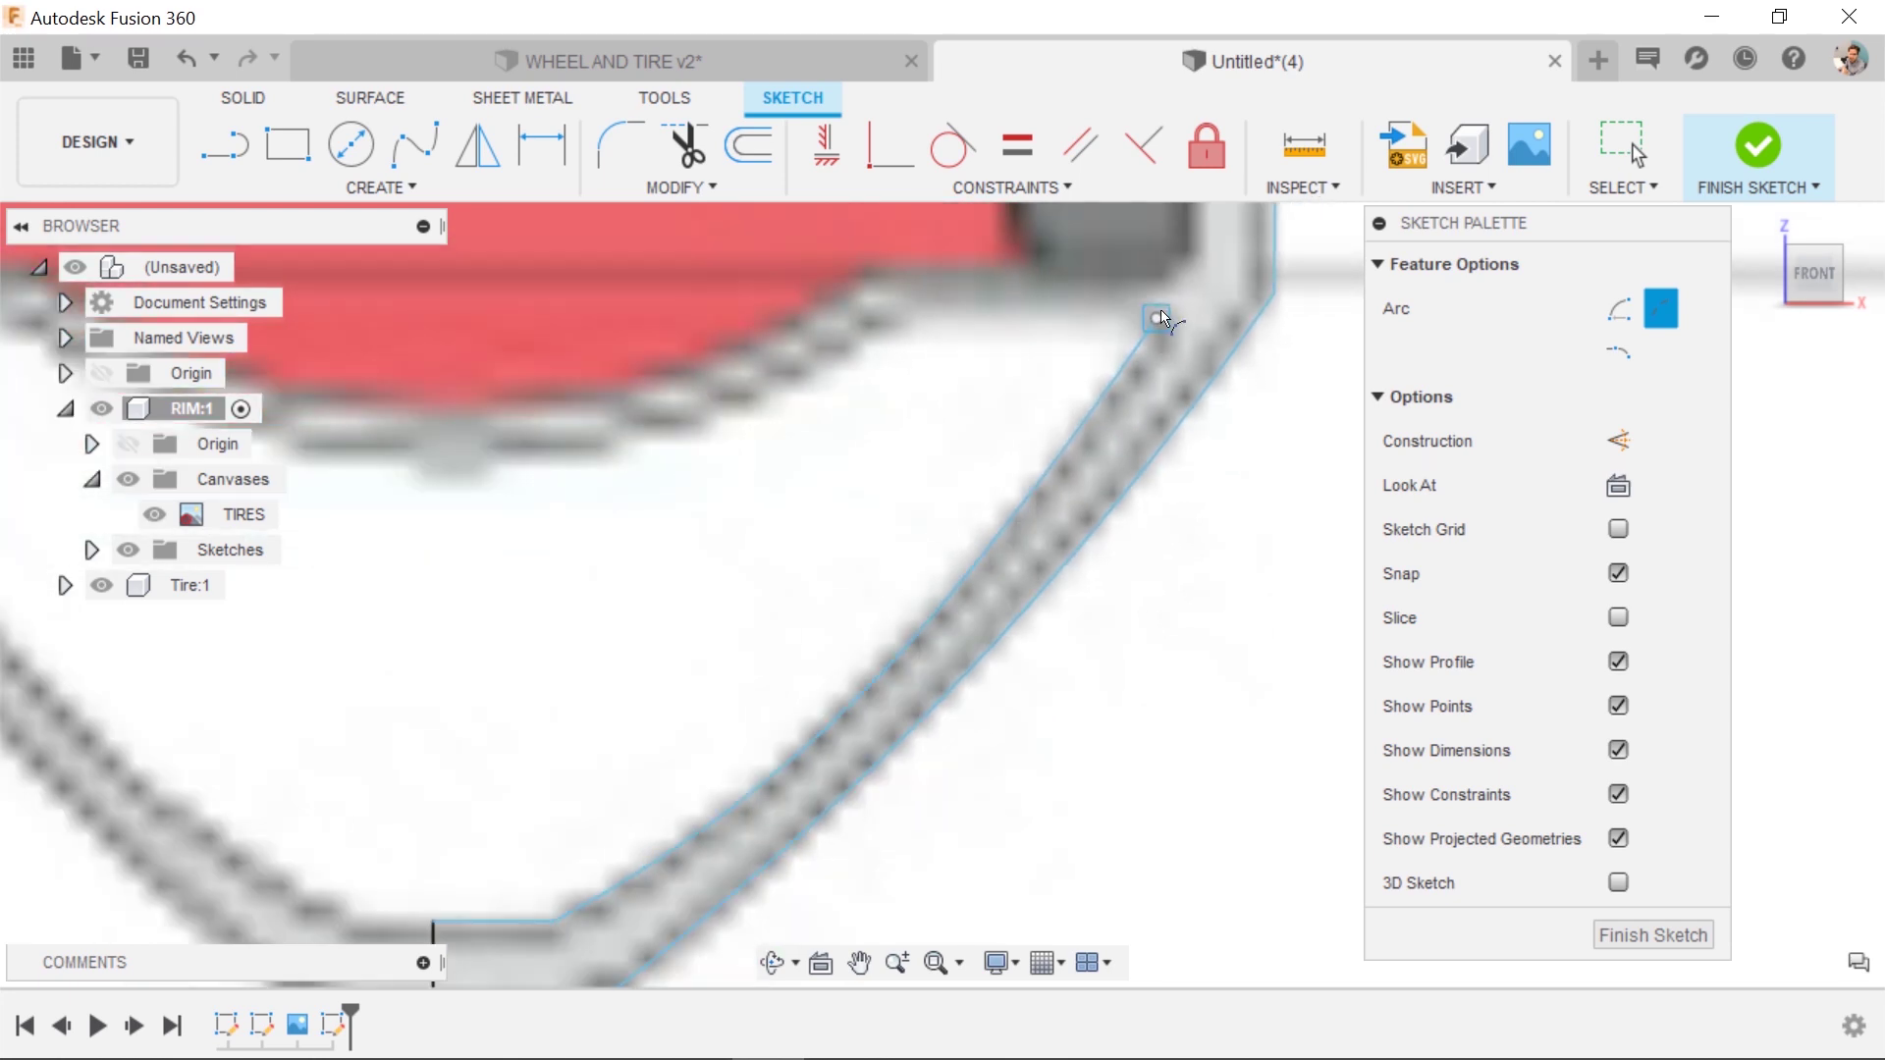
scroll(1161, 309, down, 5)
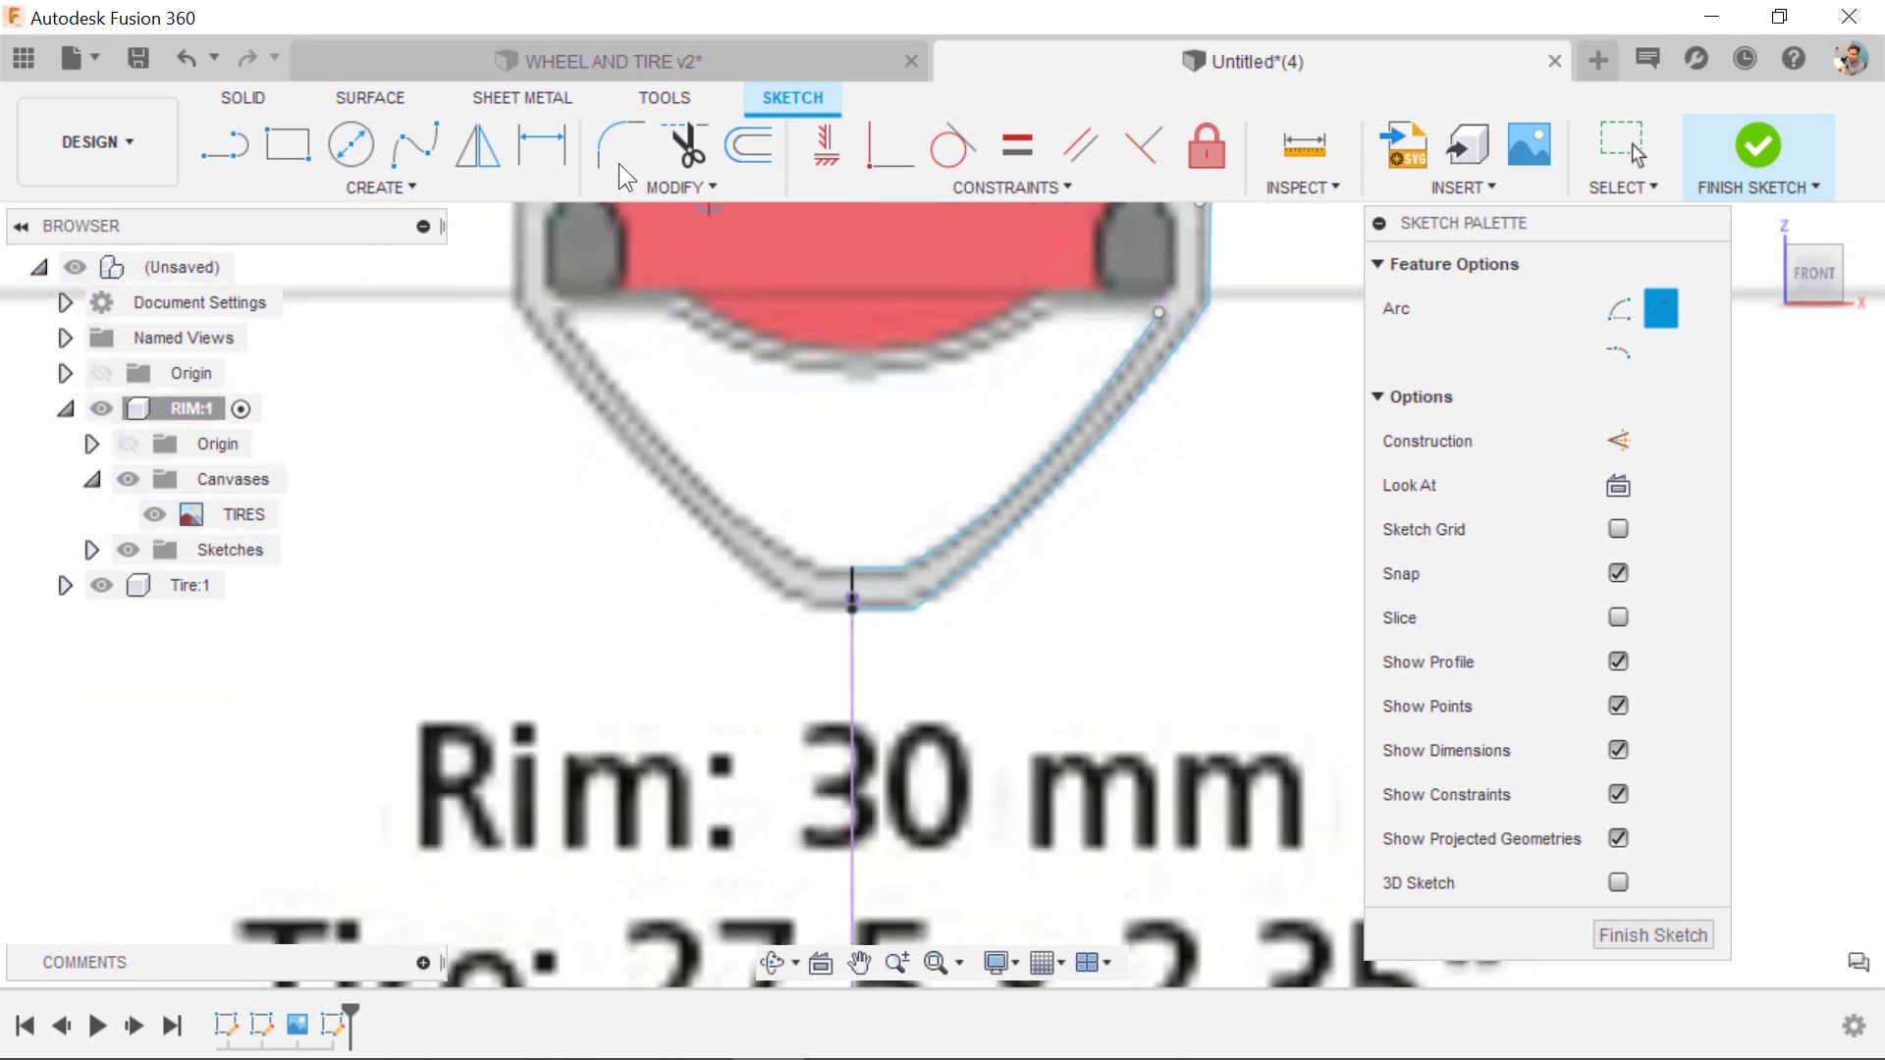
Draw a short vertical line segment at the rim's upper corner.
click(224, 145)
click(1160, 312)
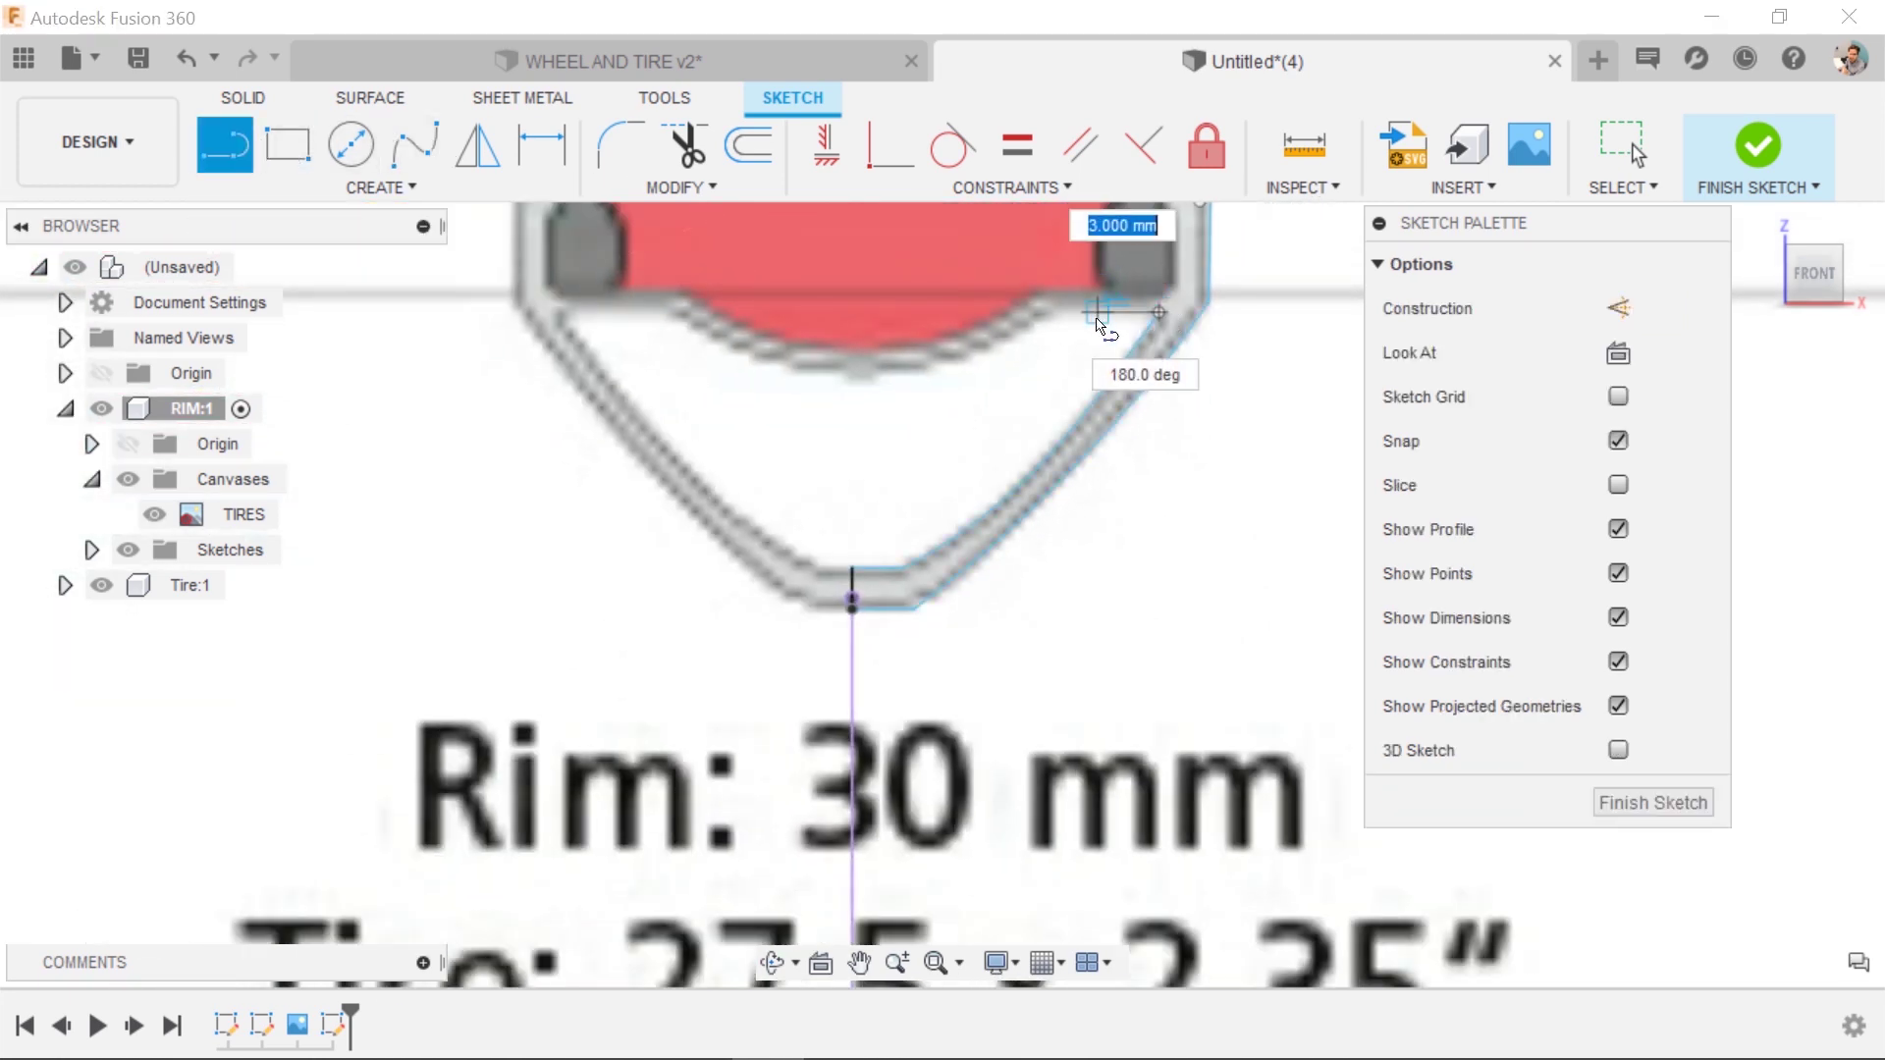
scroll(562, 403, up, 3)
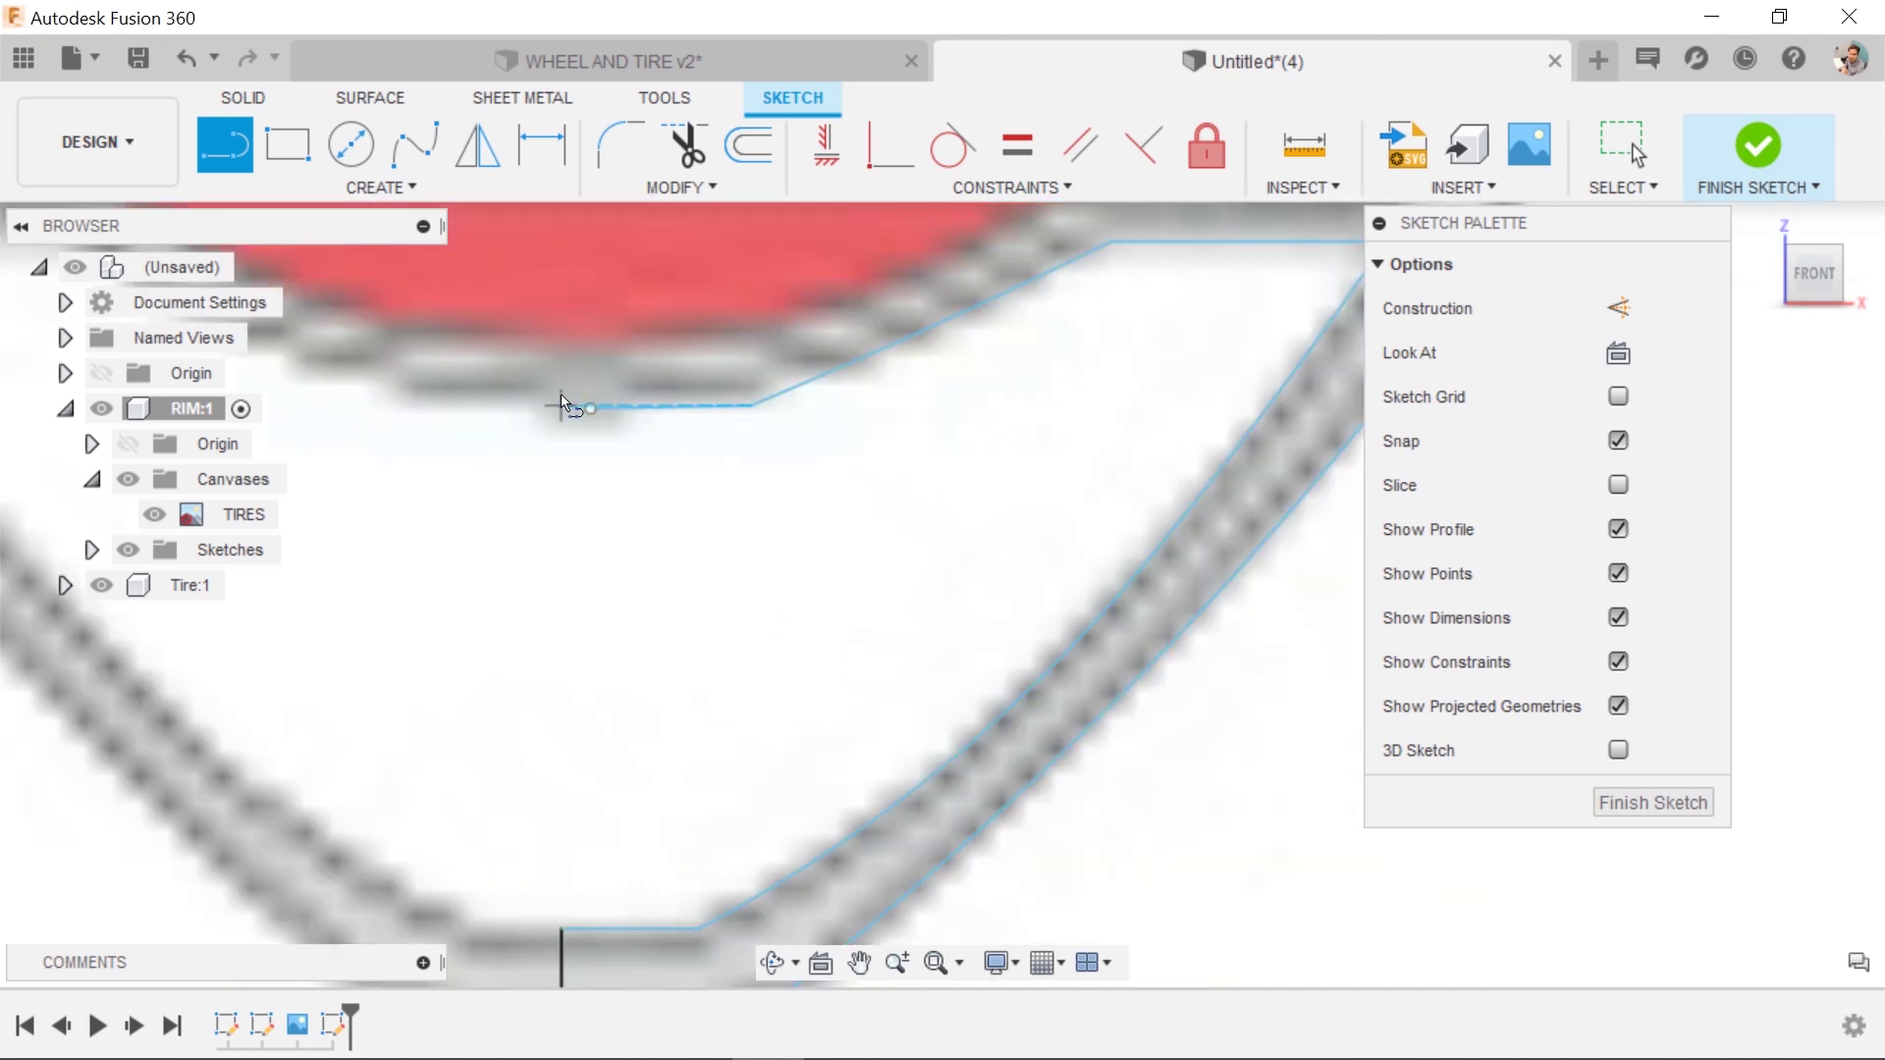
click(589, 326)
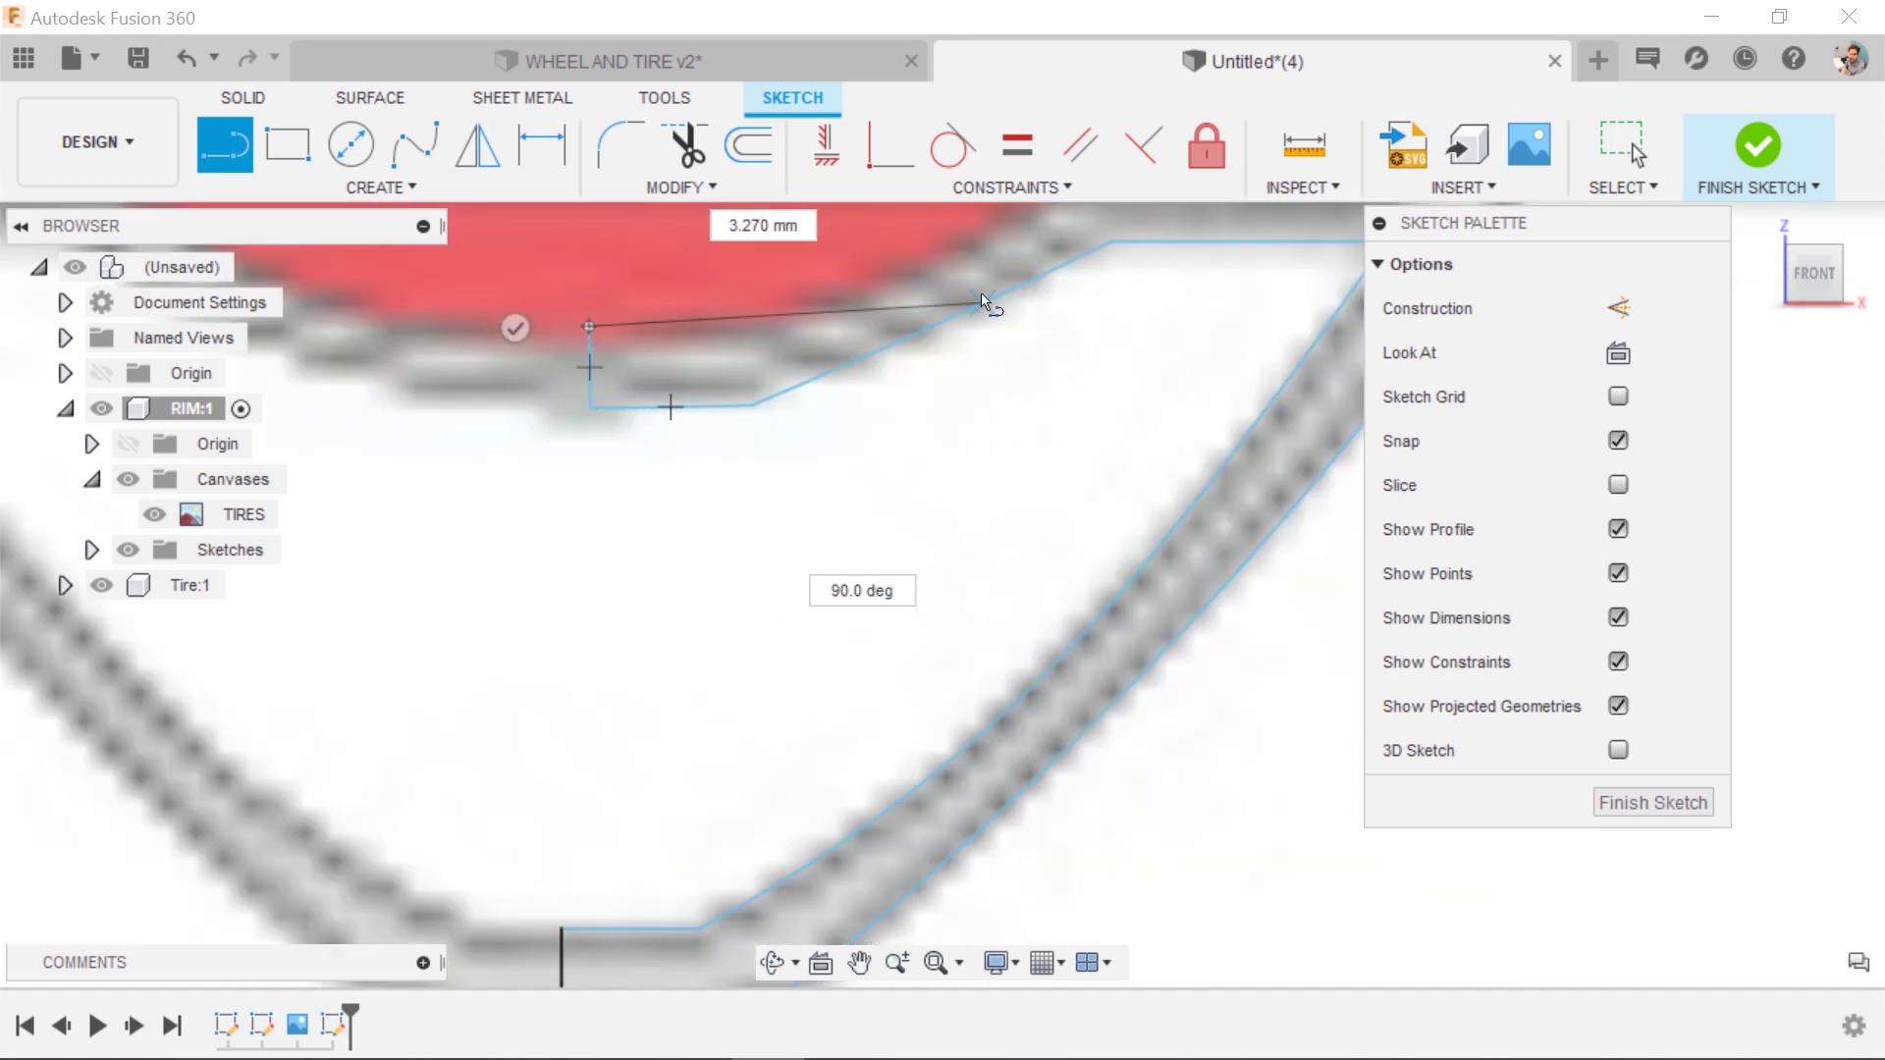
shift+middle_drag(766, 334, 1027, 481)
key(Escape)
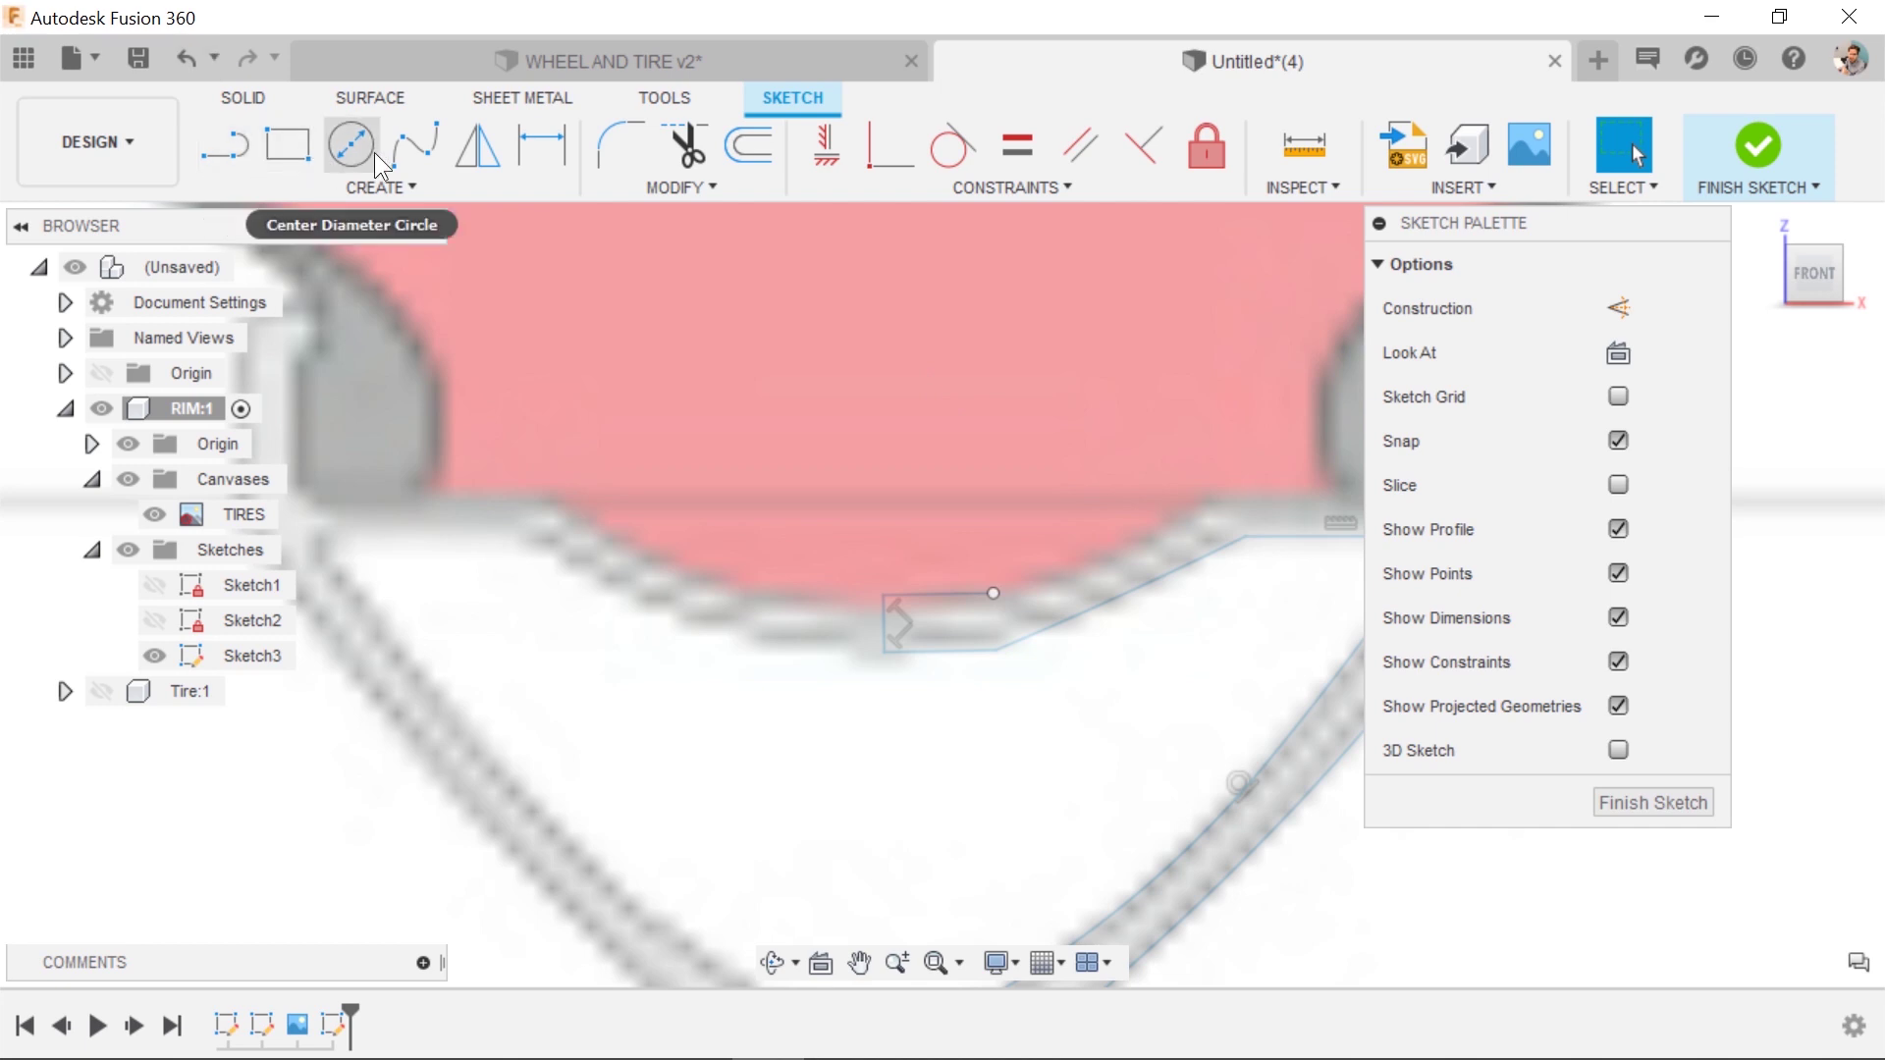
Draw a 3-point arc from the segment's endpoint following the rim bed.
text(sarc)
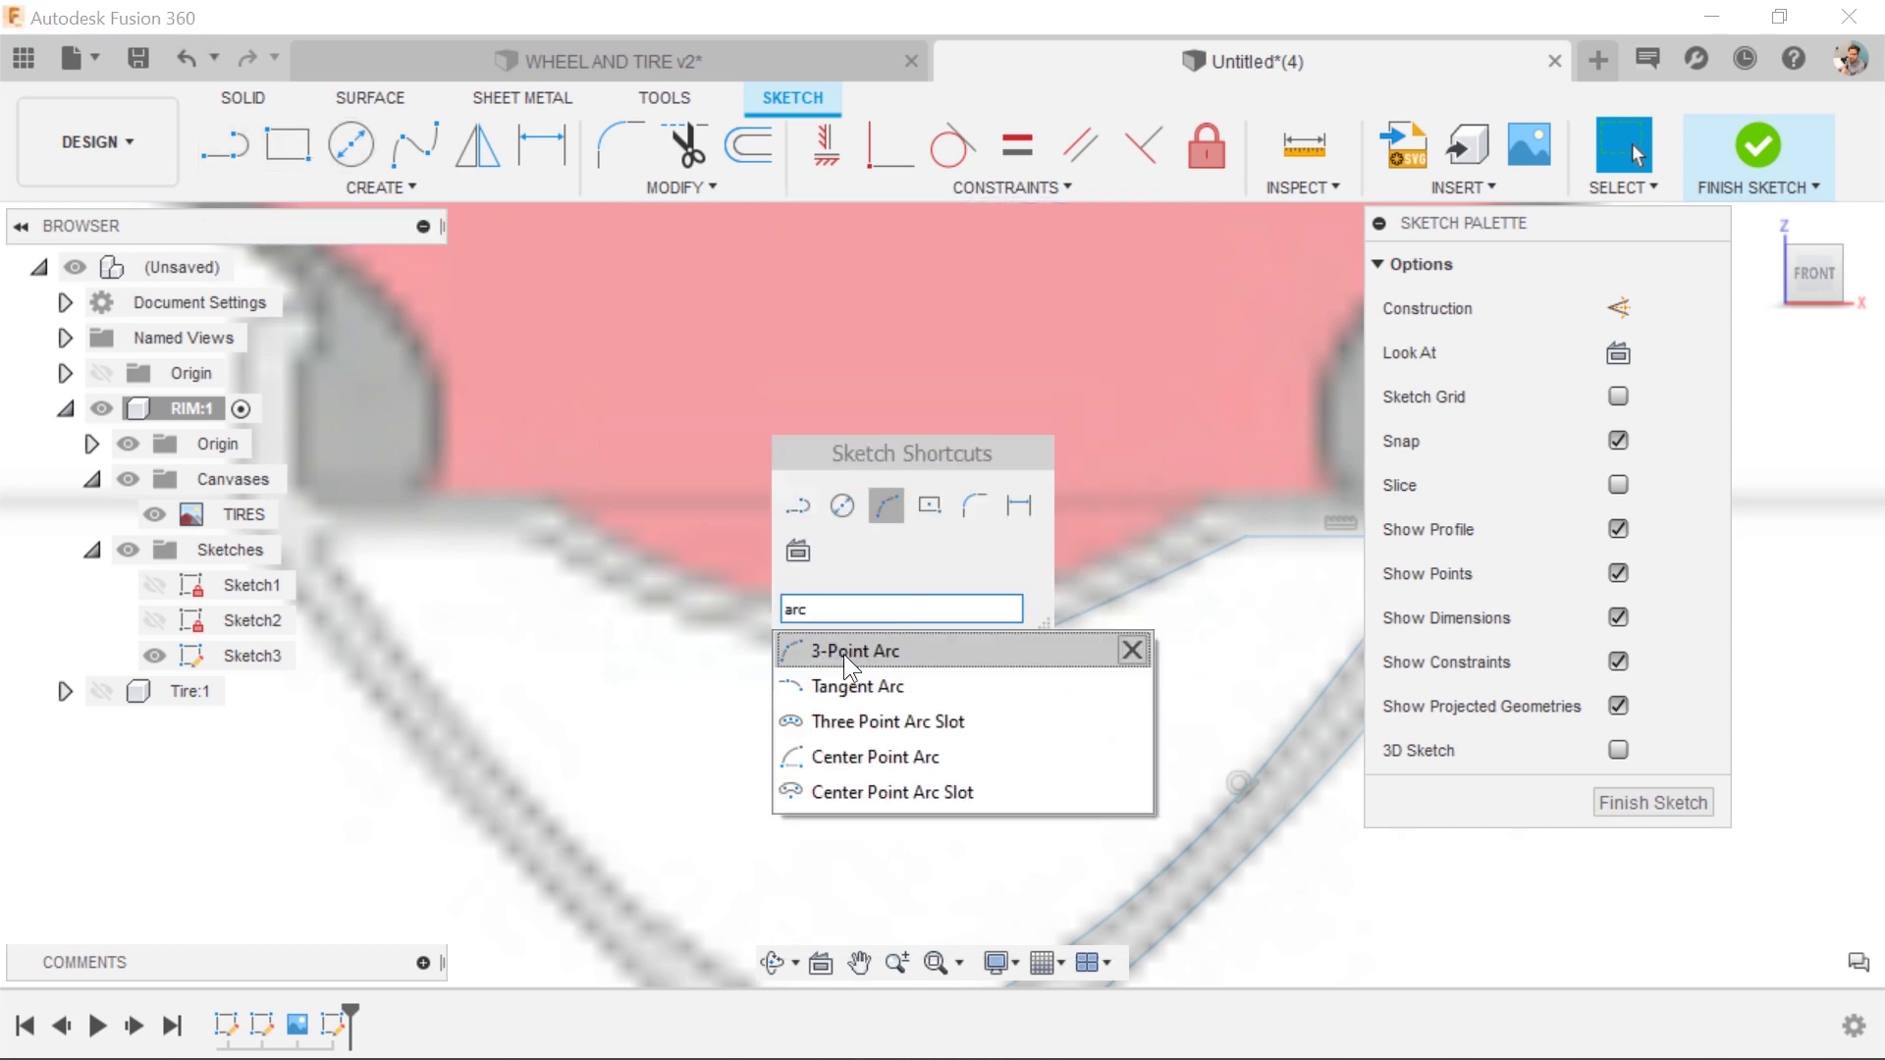
click(844, 651)
click(993, 593)
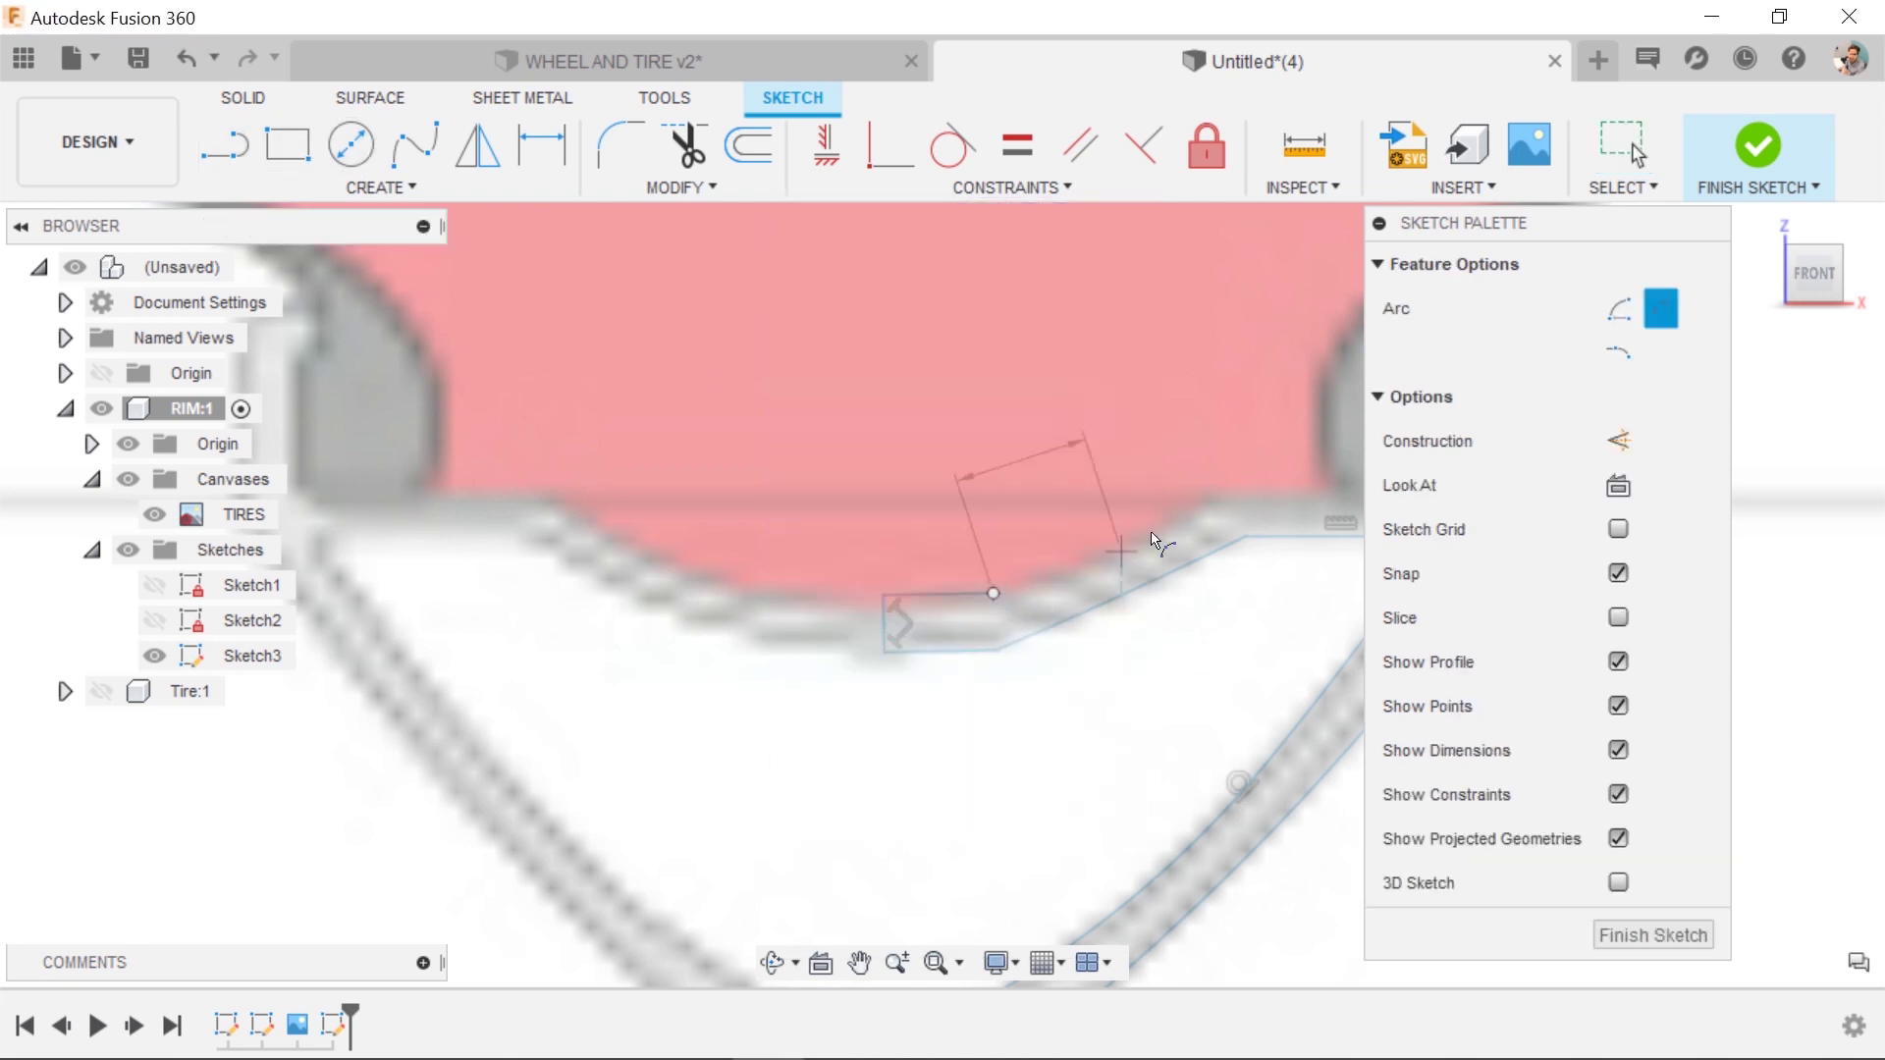
click(1202, 505)
scroll(1119, 551, up, 4)
click(1100, 562)
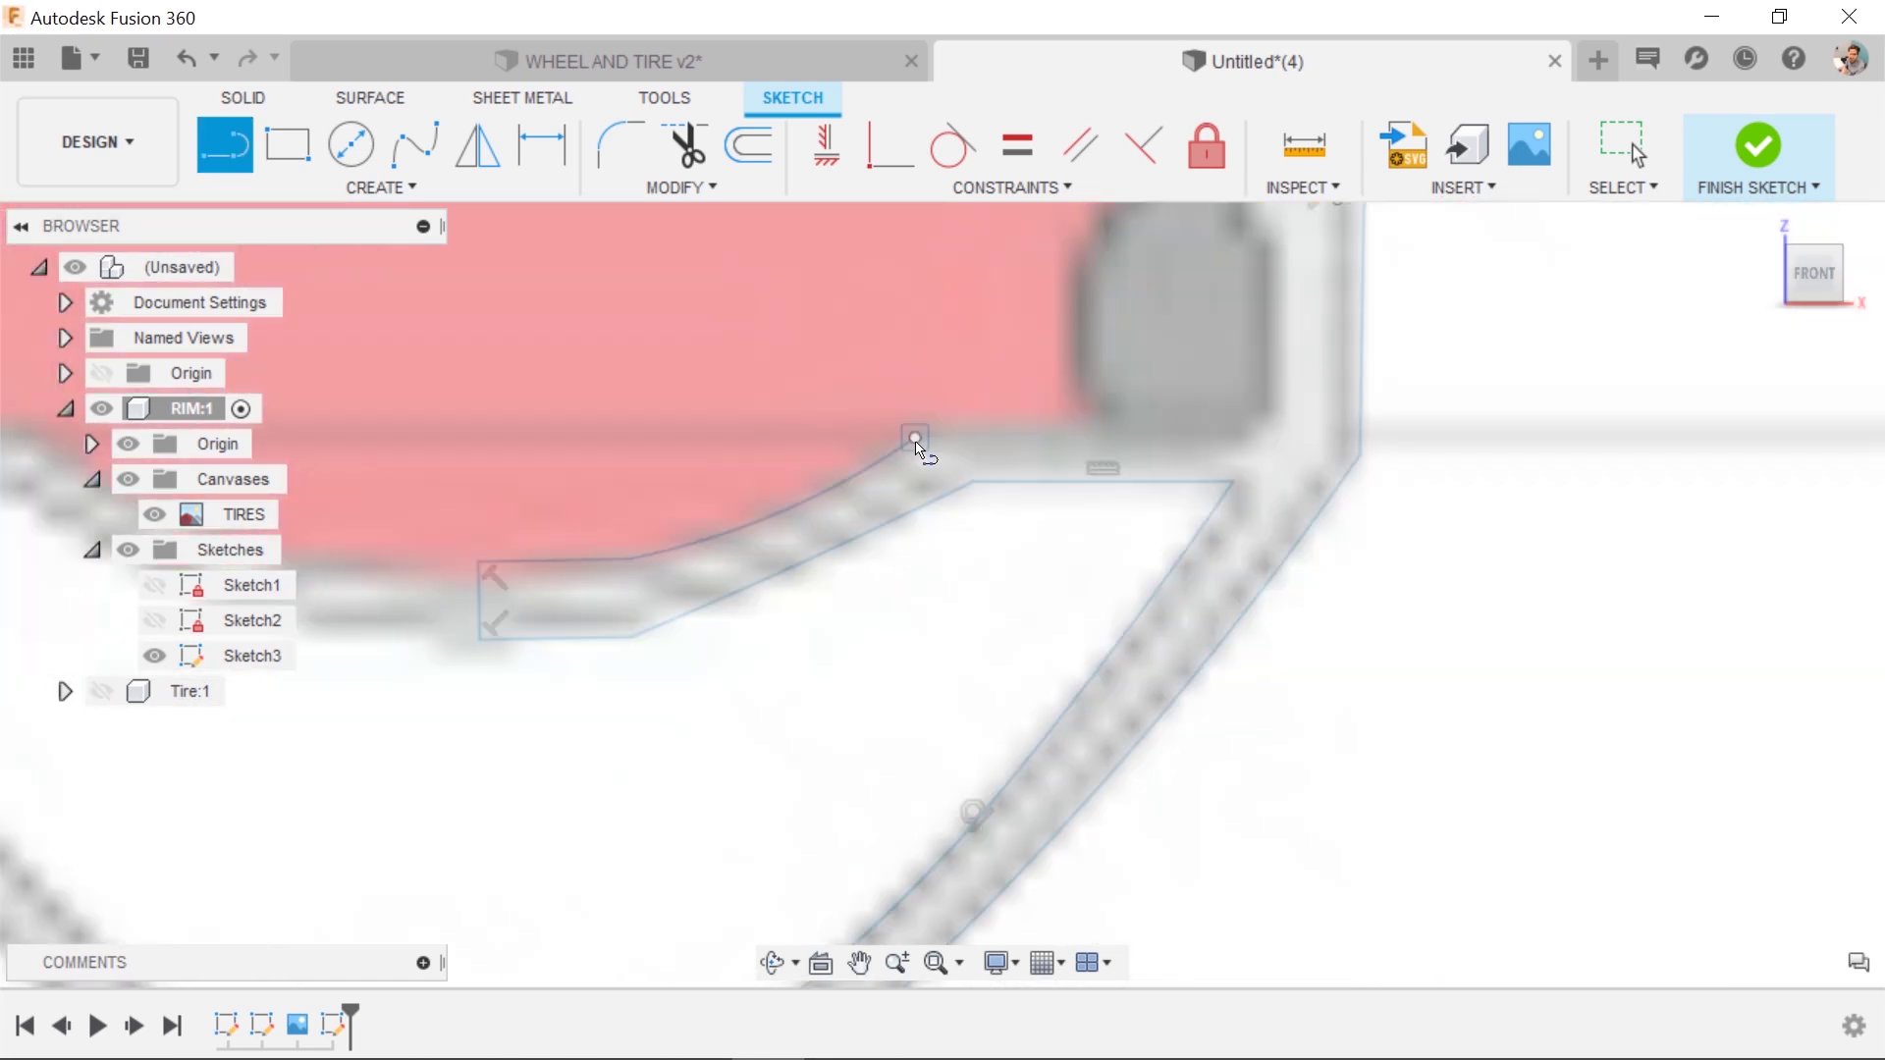
Continue with lines from the arc's end, closing the profile at the top corner point.
click(914, 437)
click(1227, 437)
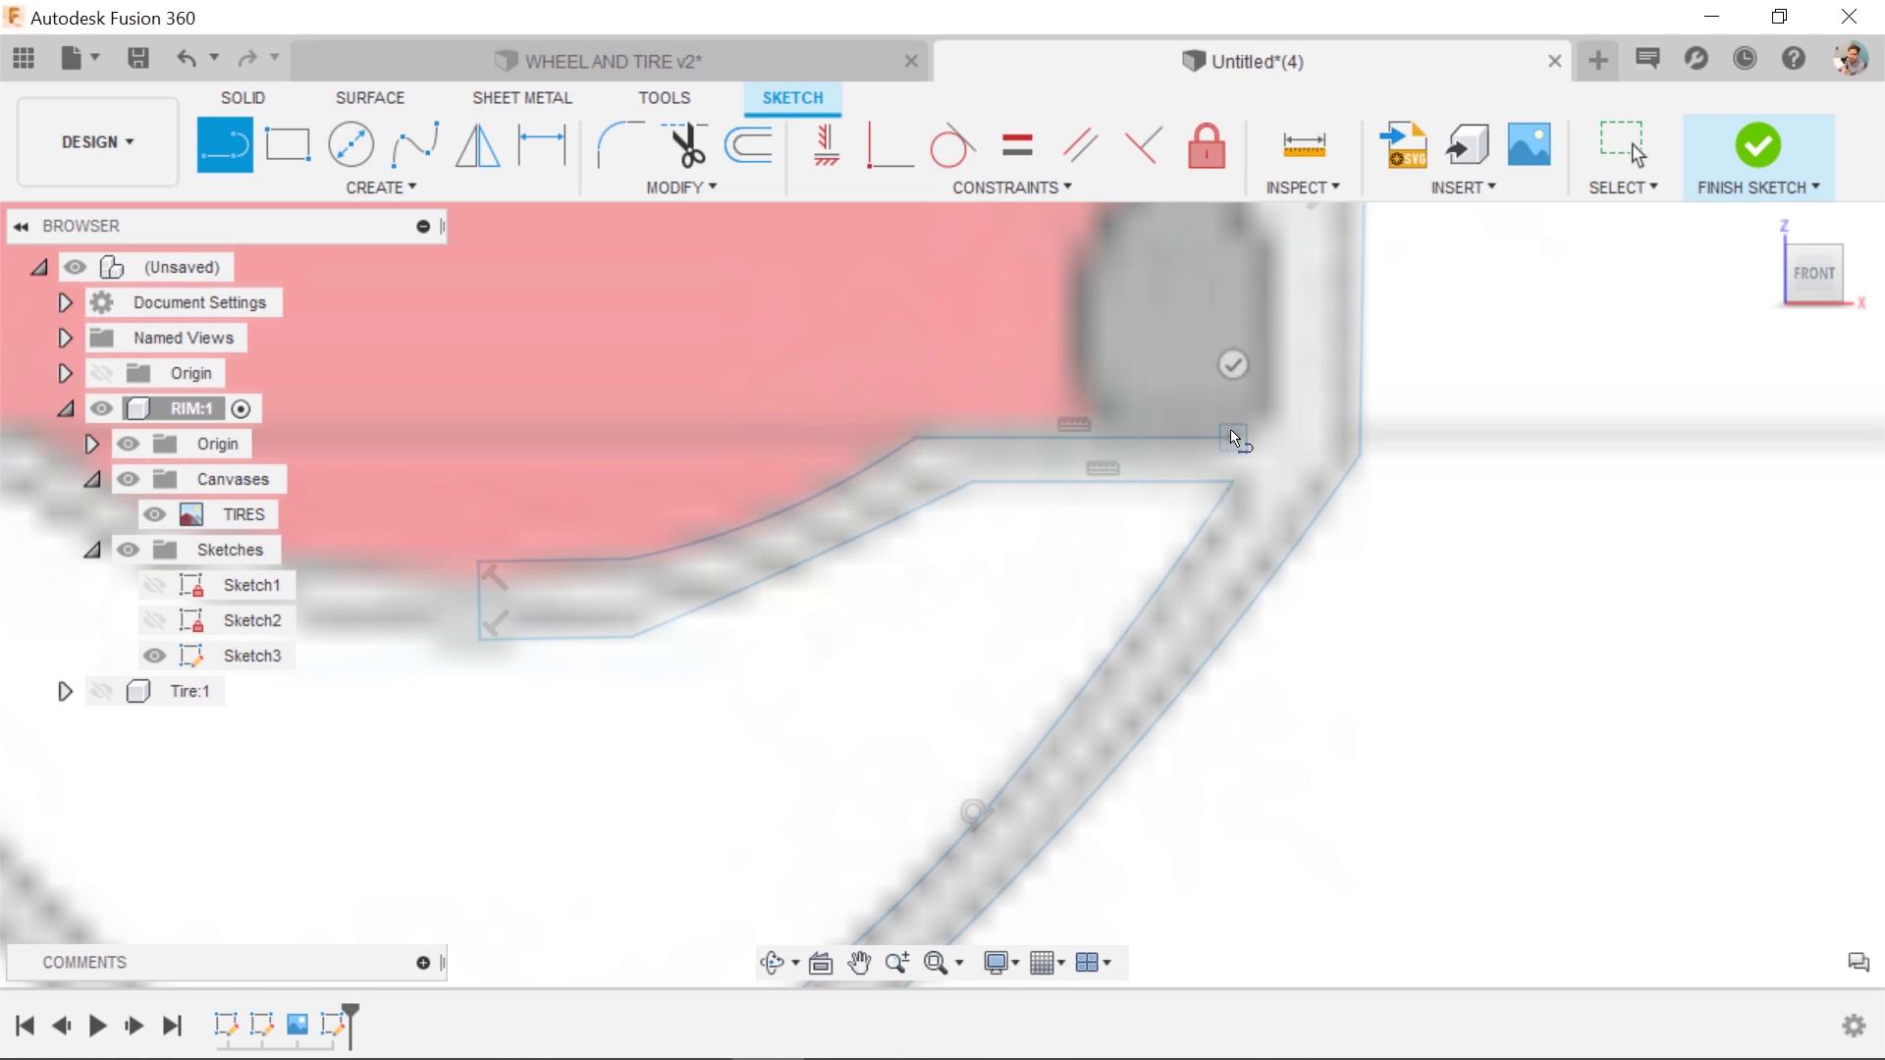
scroll(1257, 411, down, 1)
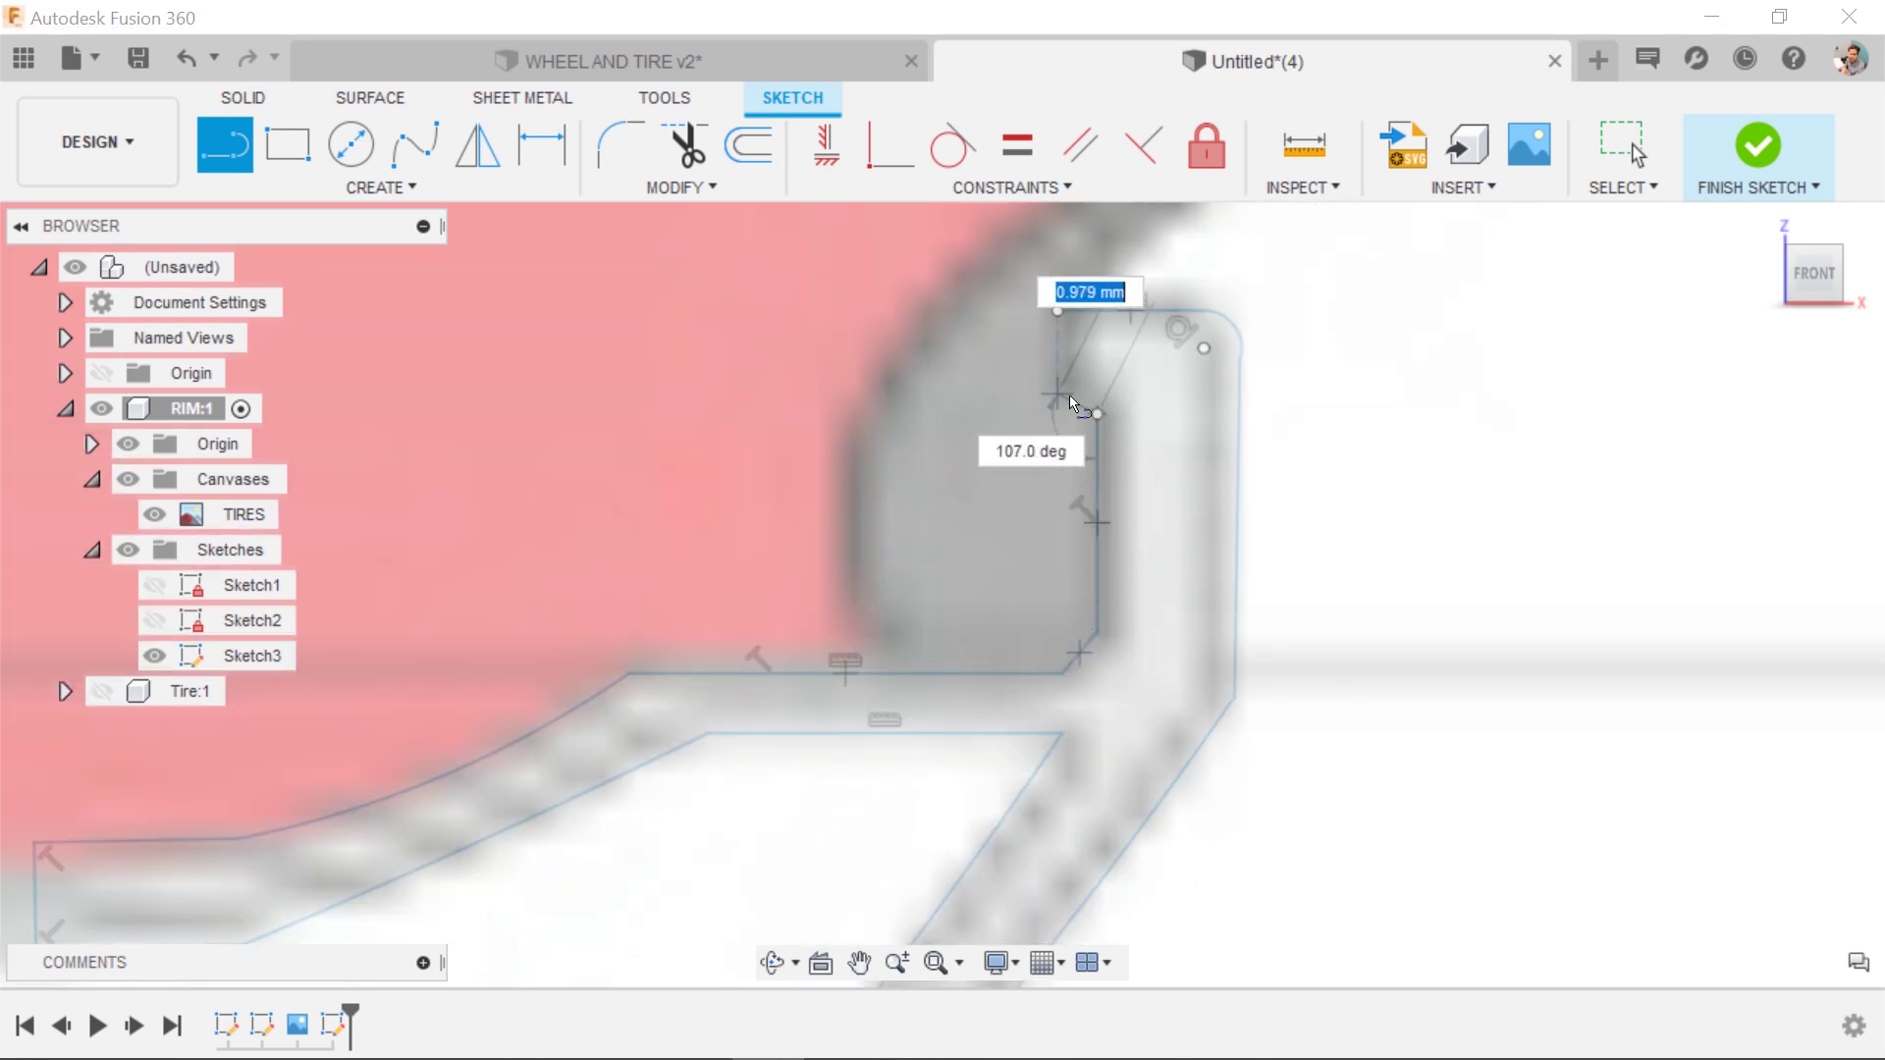
click(1058, 391)
click(1057, 311)
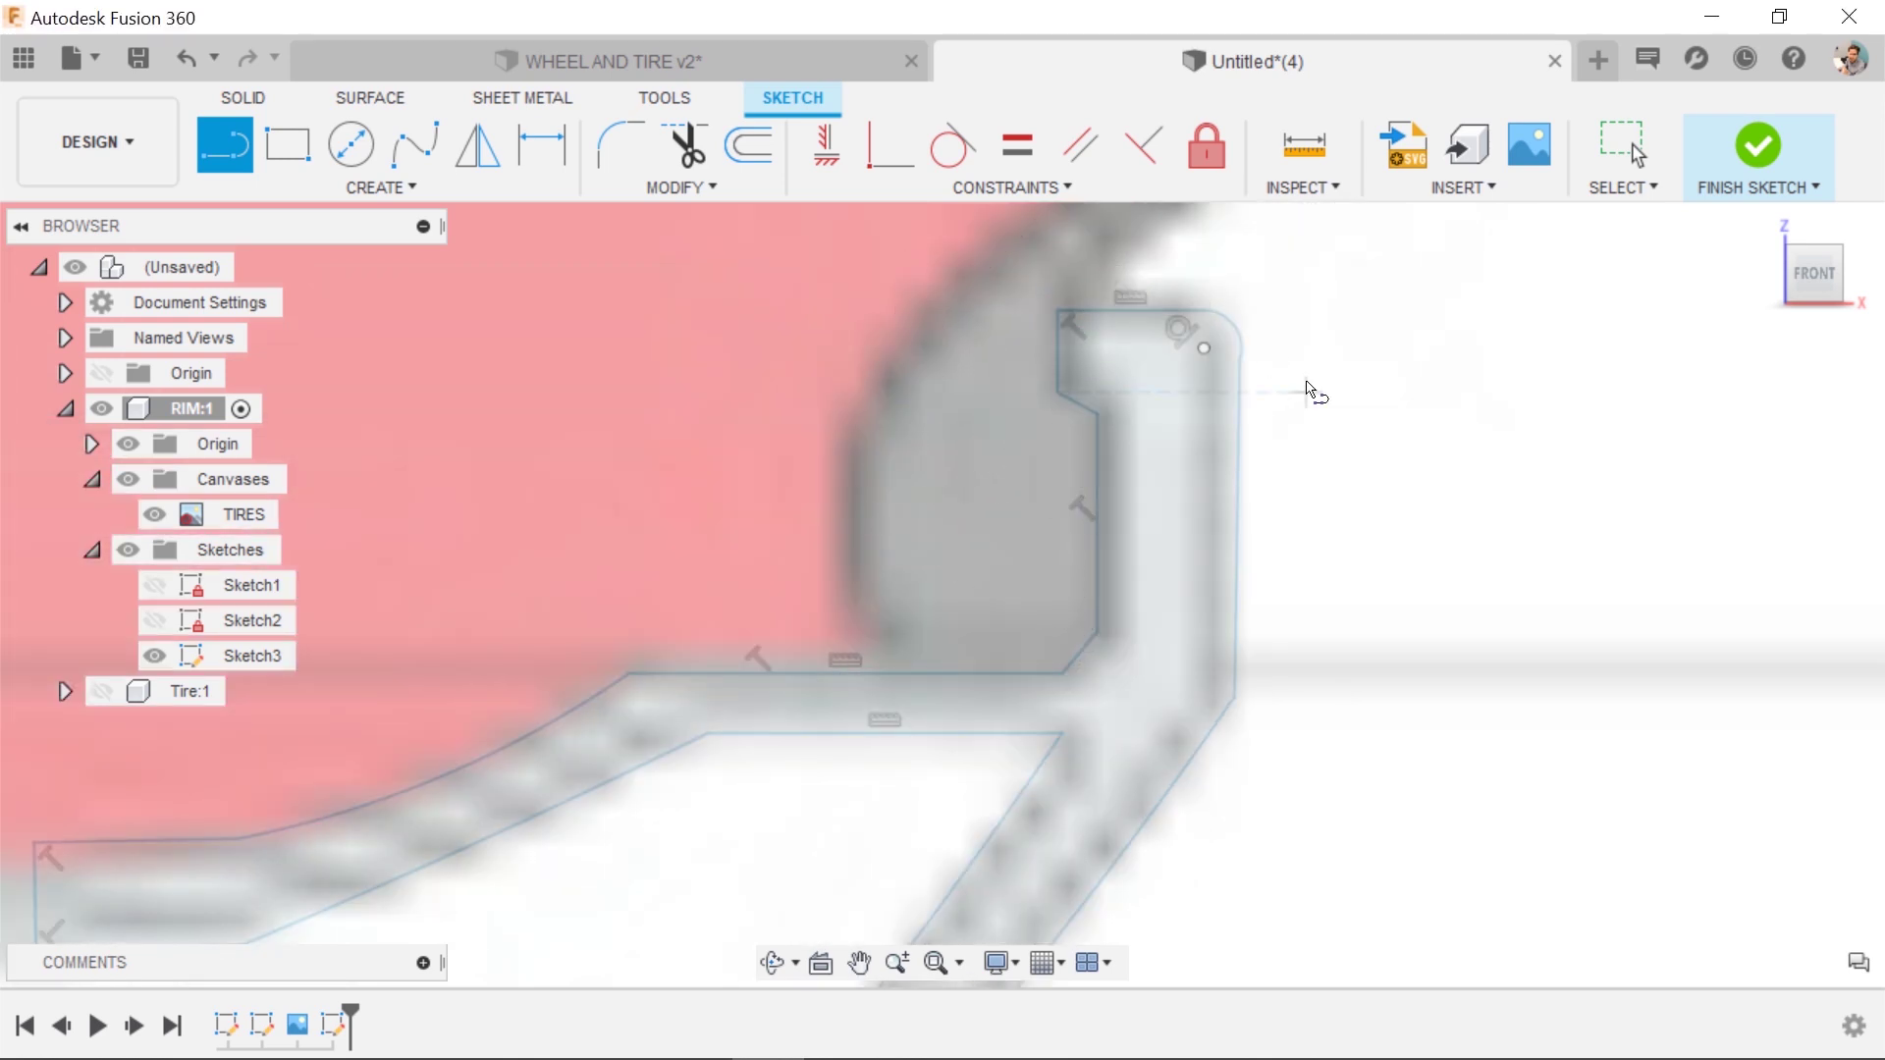
scroll(1320, 560, down, 5)
scroll(1192, 829, down, 5)
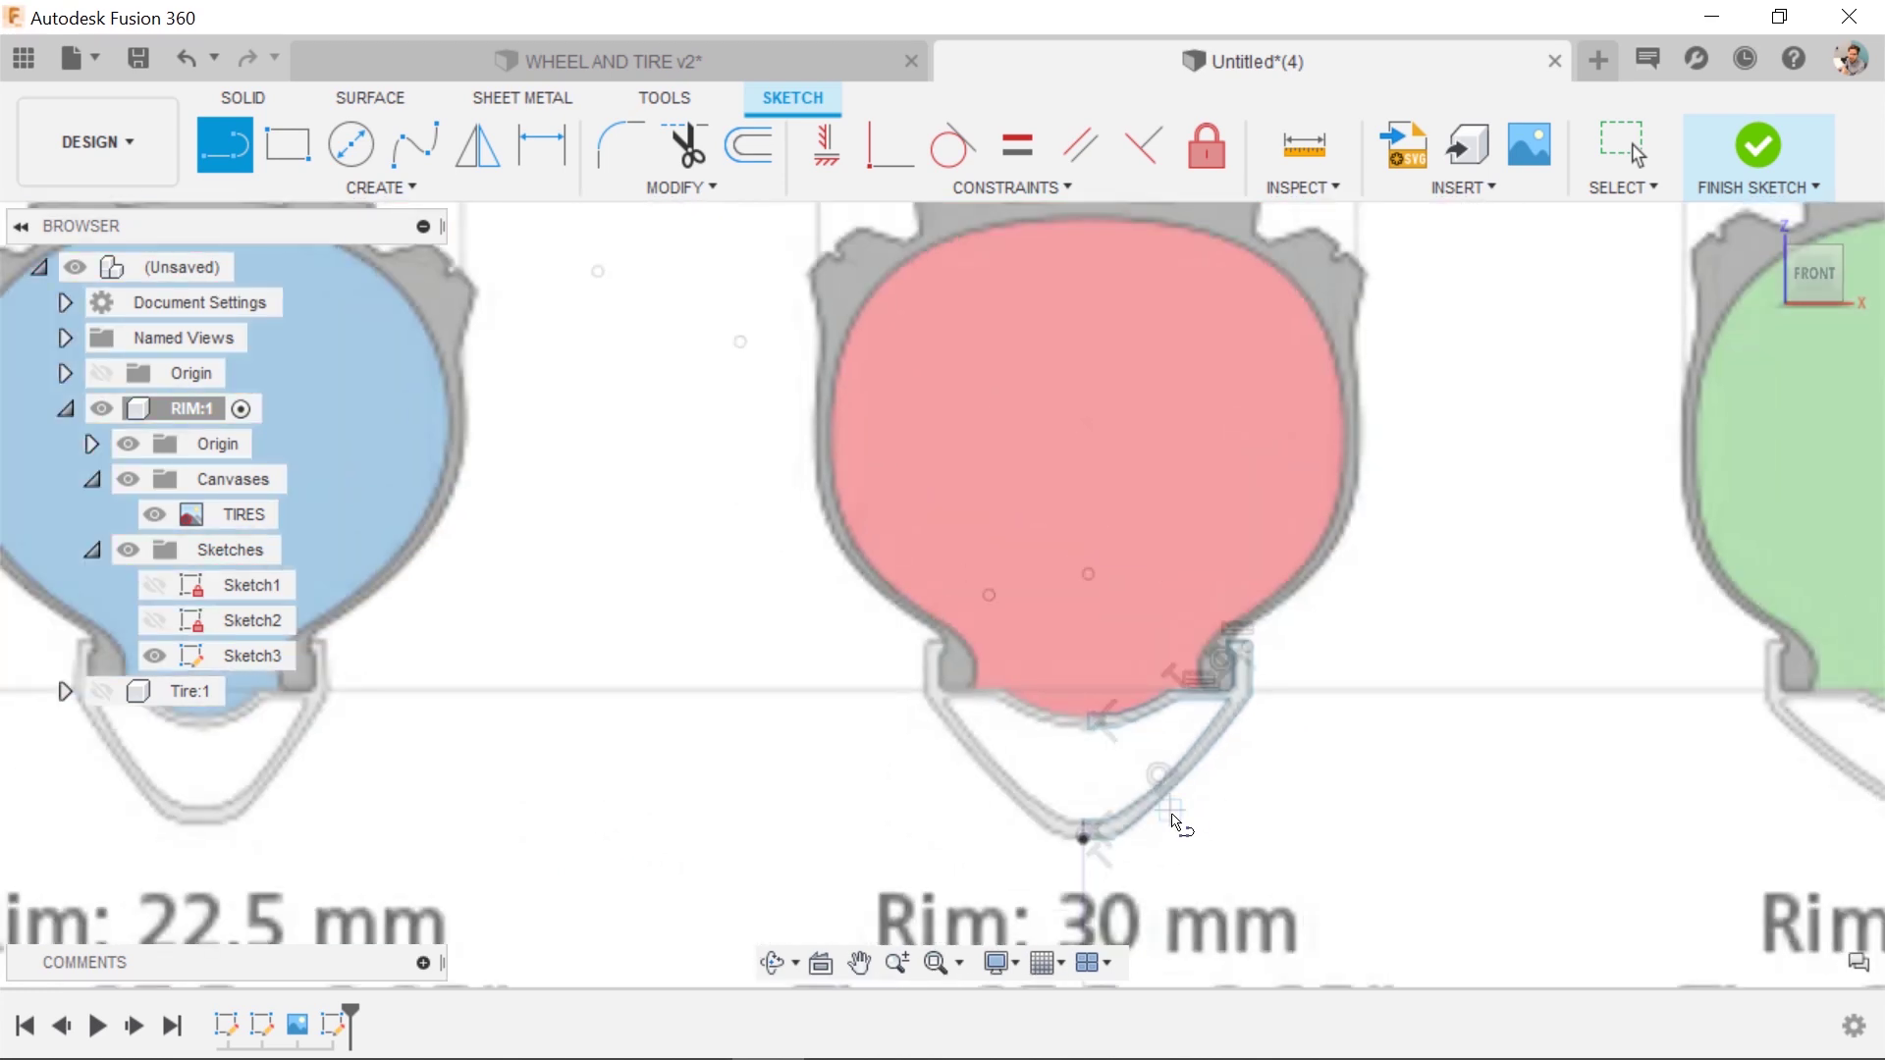
scroll(1217, 845, up, 3)
middle_drag(1251, 855, 1191, 635)
key(l)
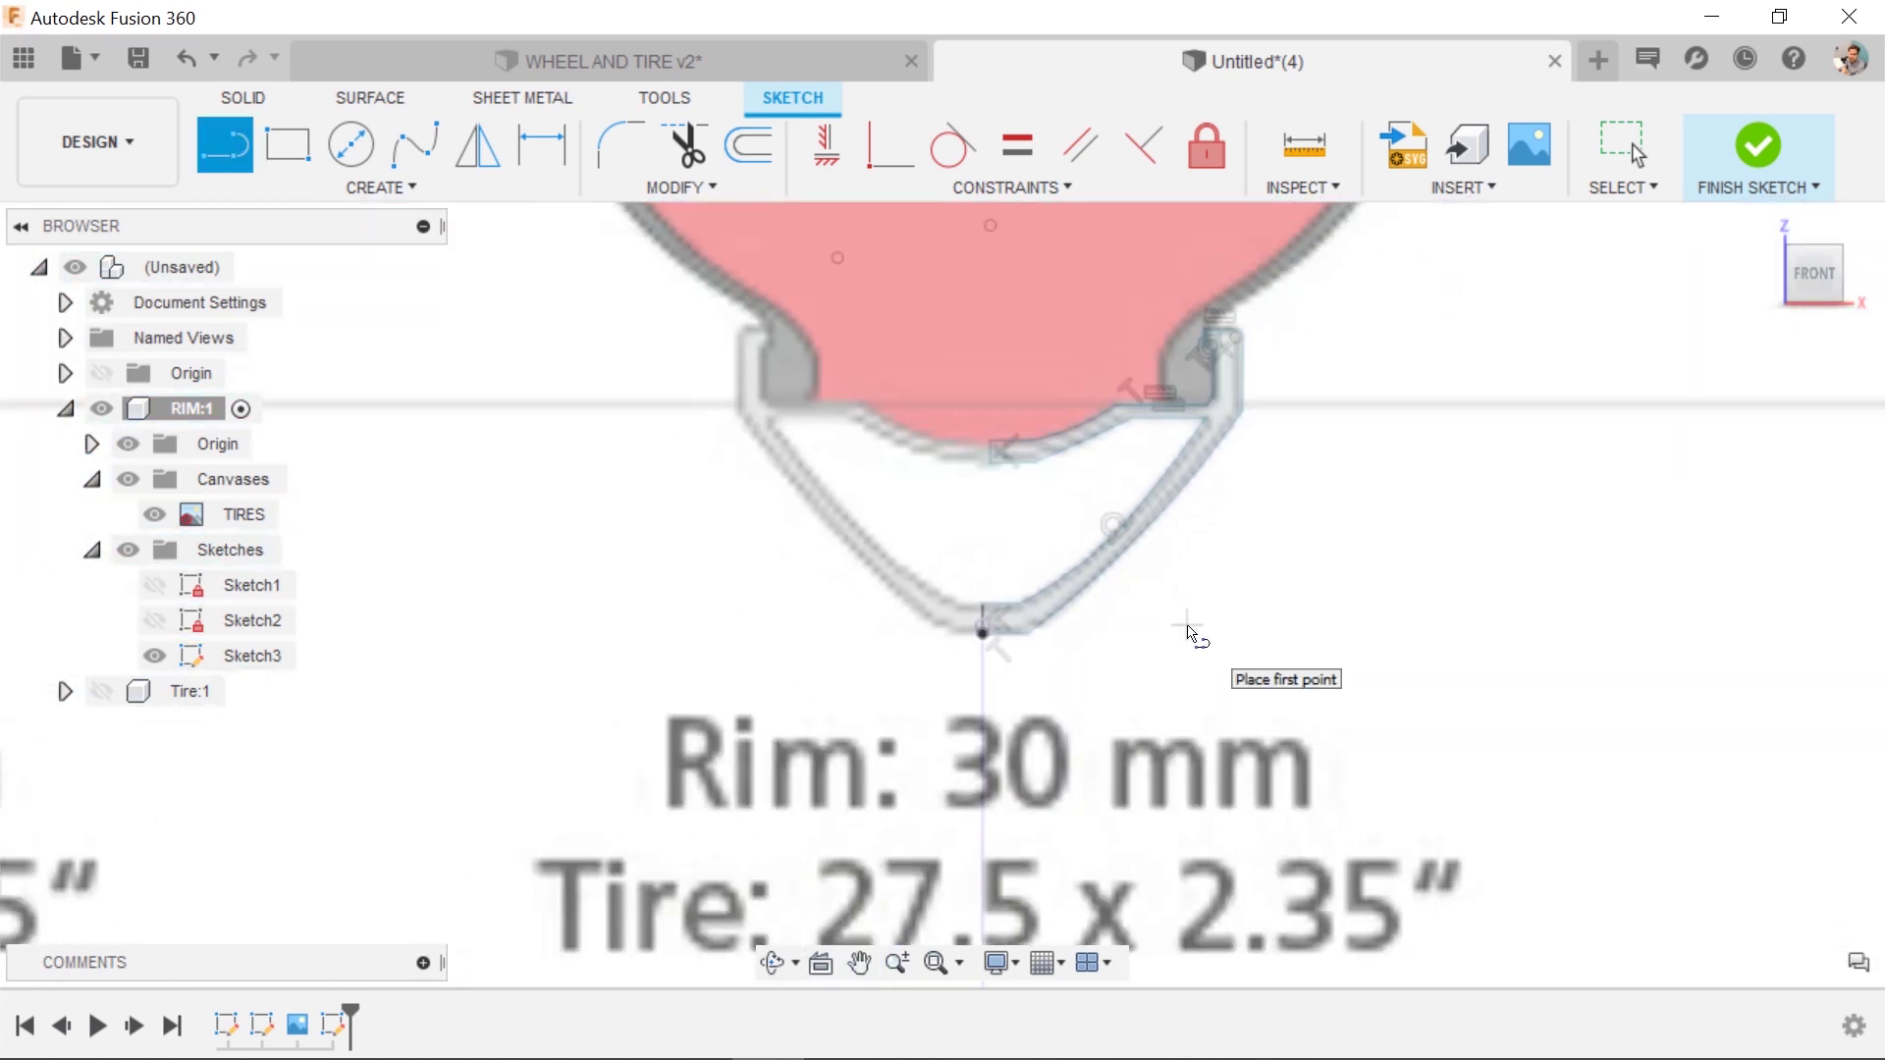
text(s)
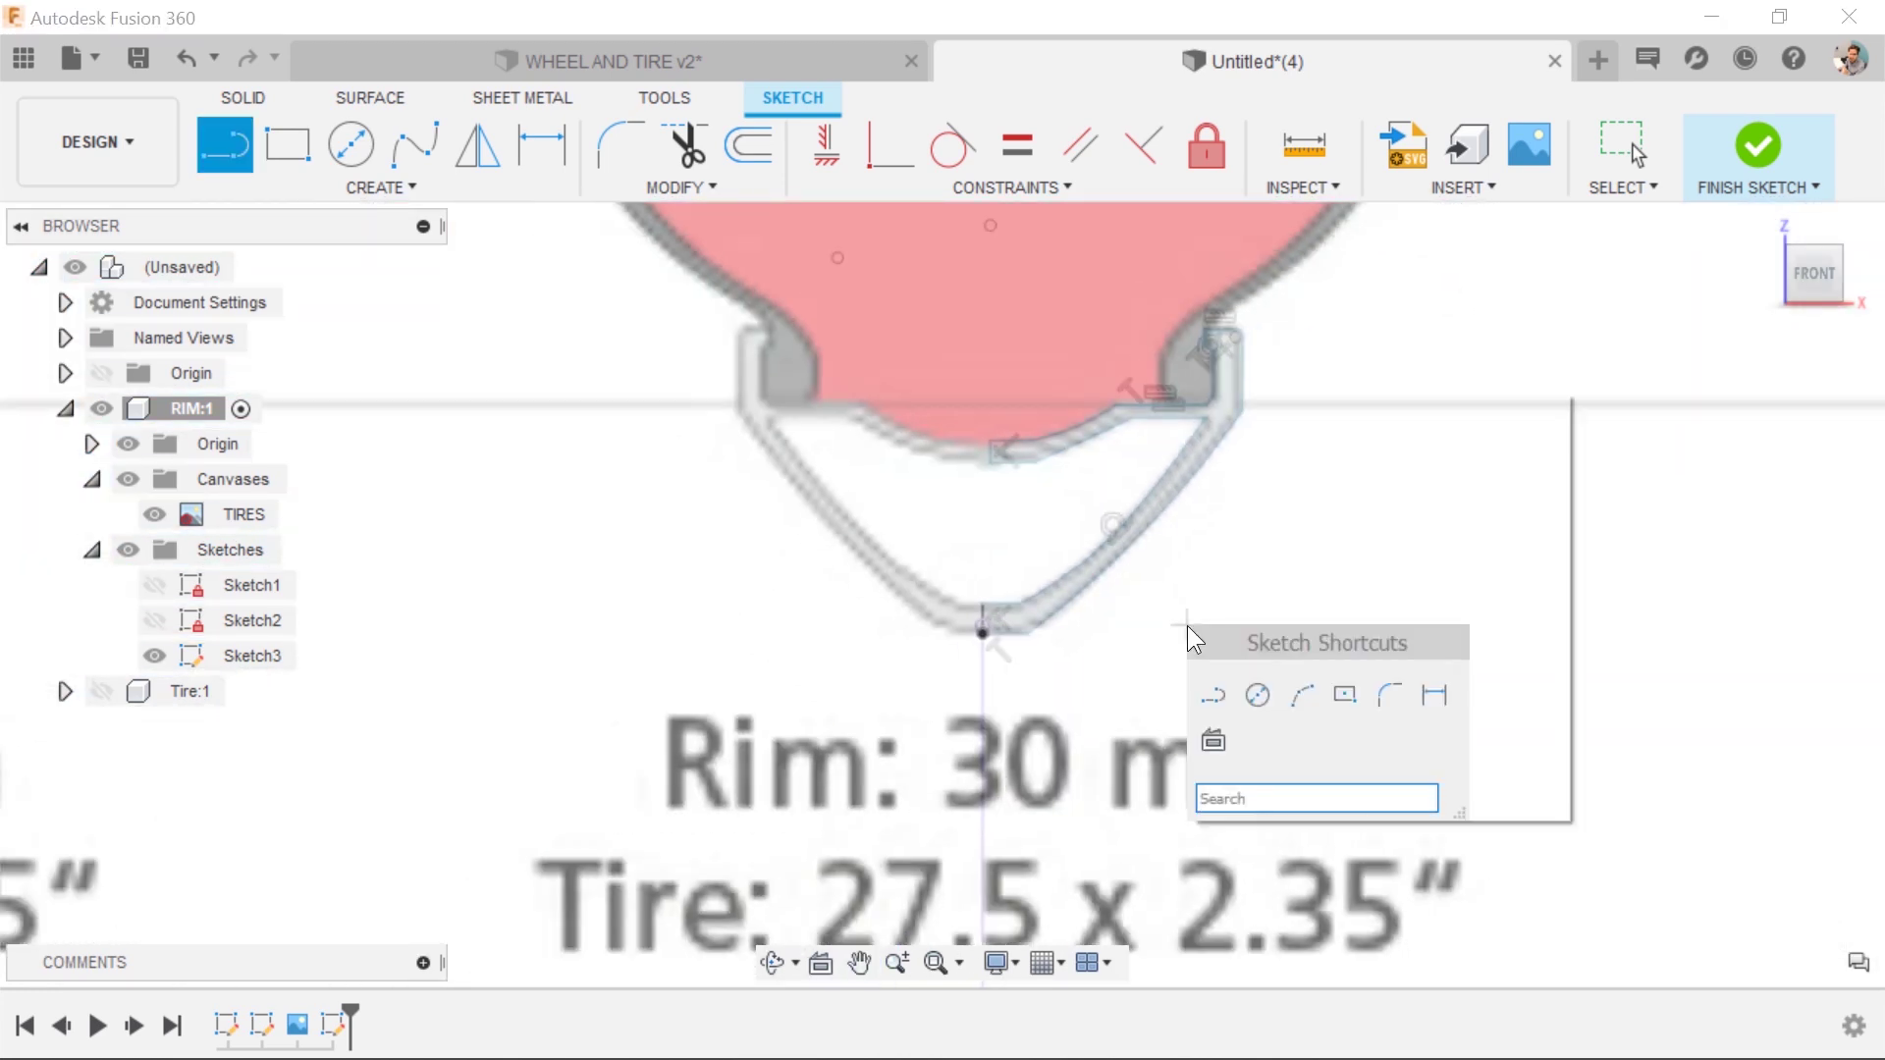
text(mirr)
key(Return)
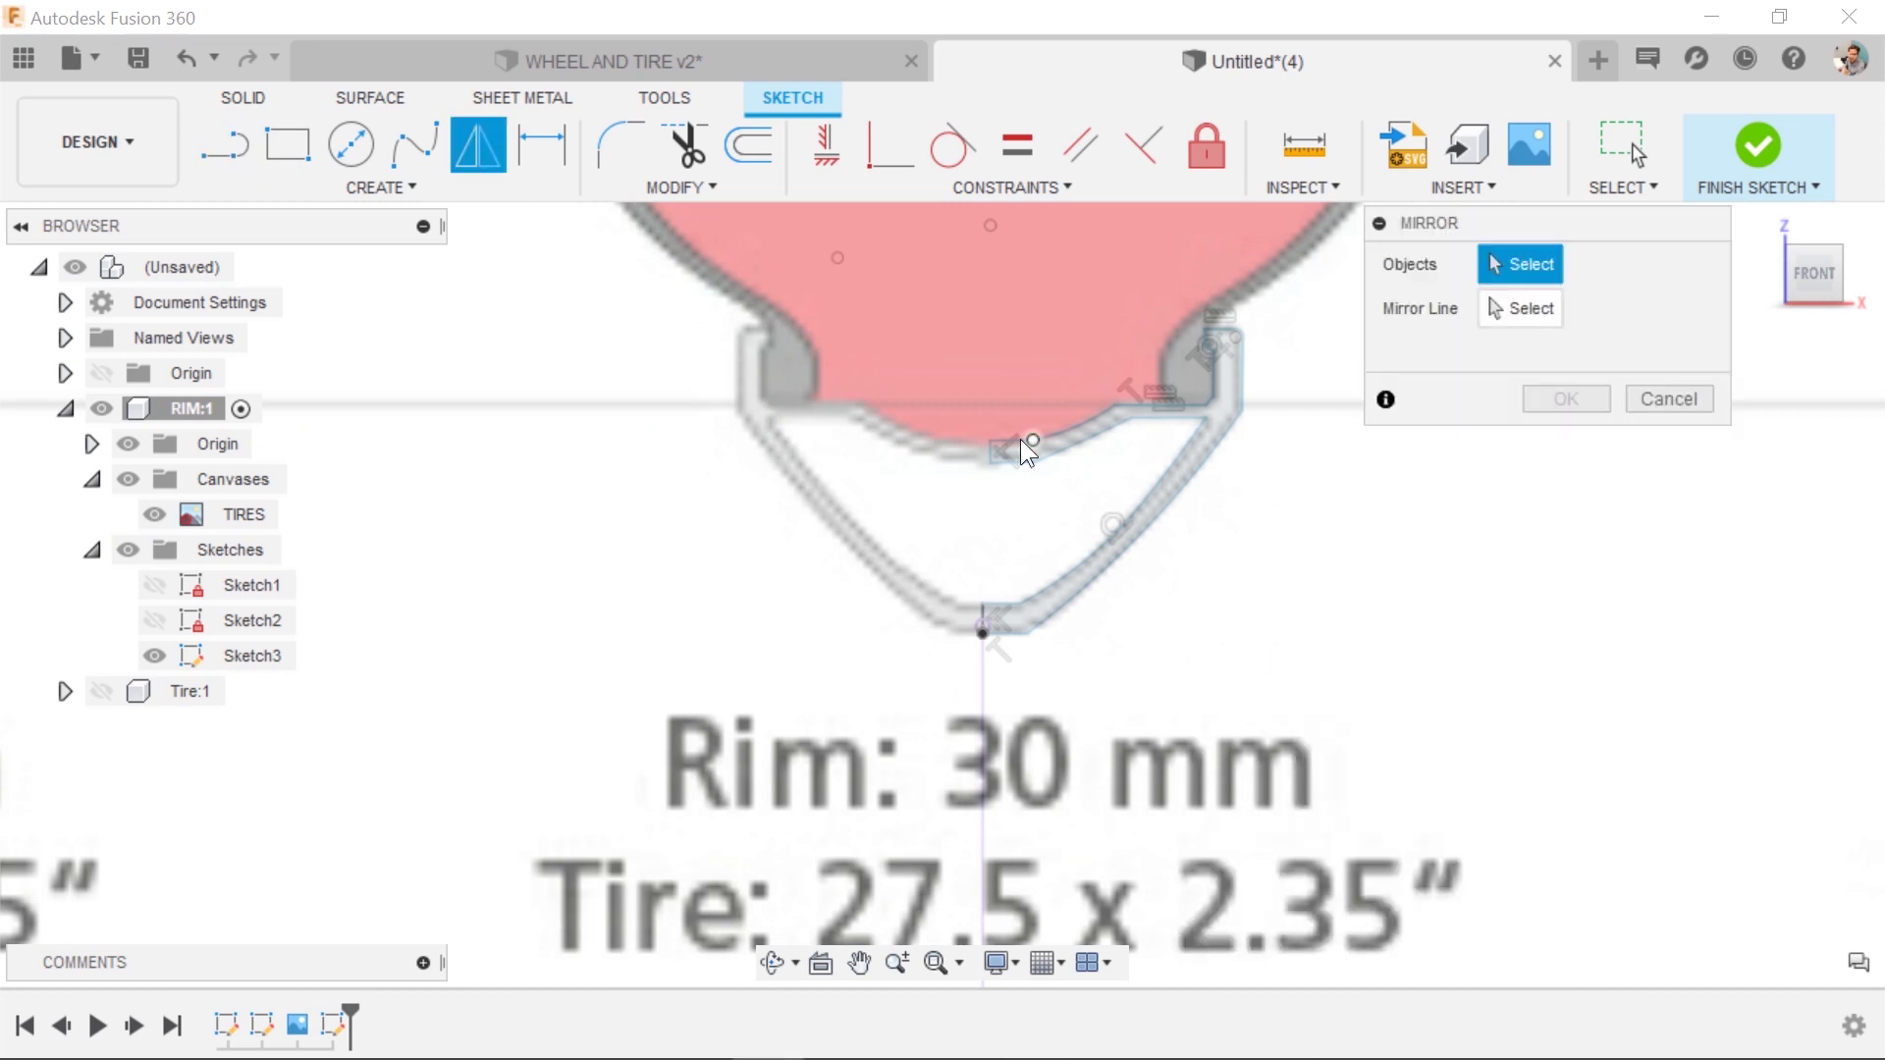
scroll(1025, 446, up, 2)
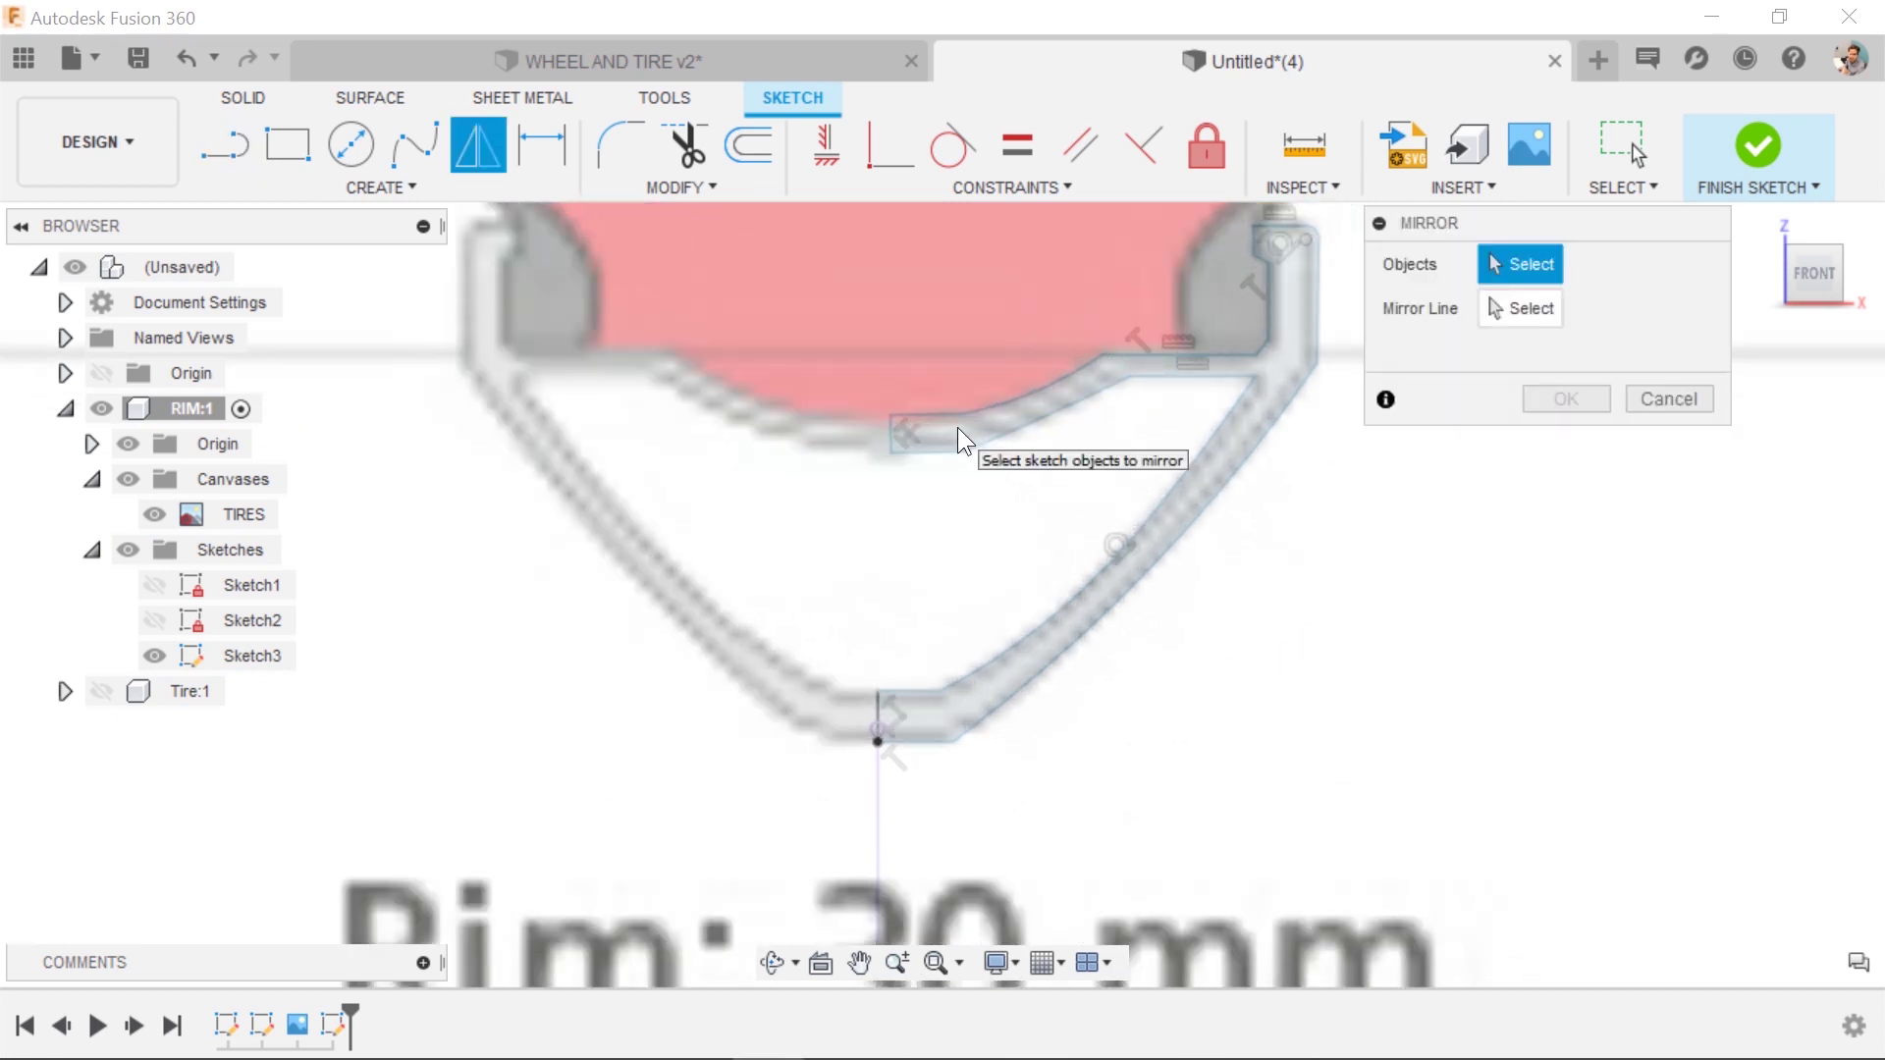
scroll(1156, 561, down, 3)
drag(1350, 689, 1023, 363)
scroll(1017, 530, up, 3)
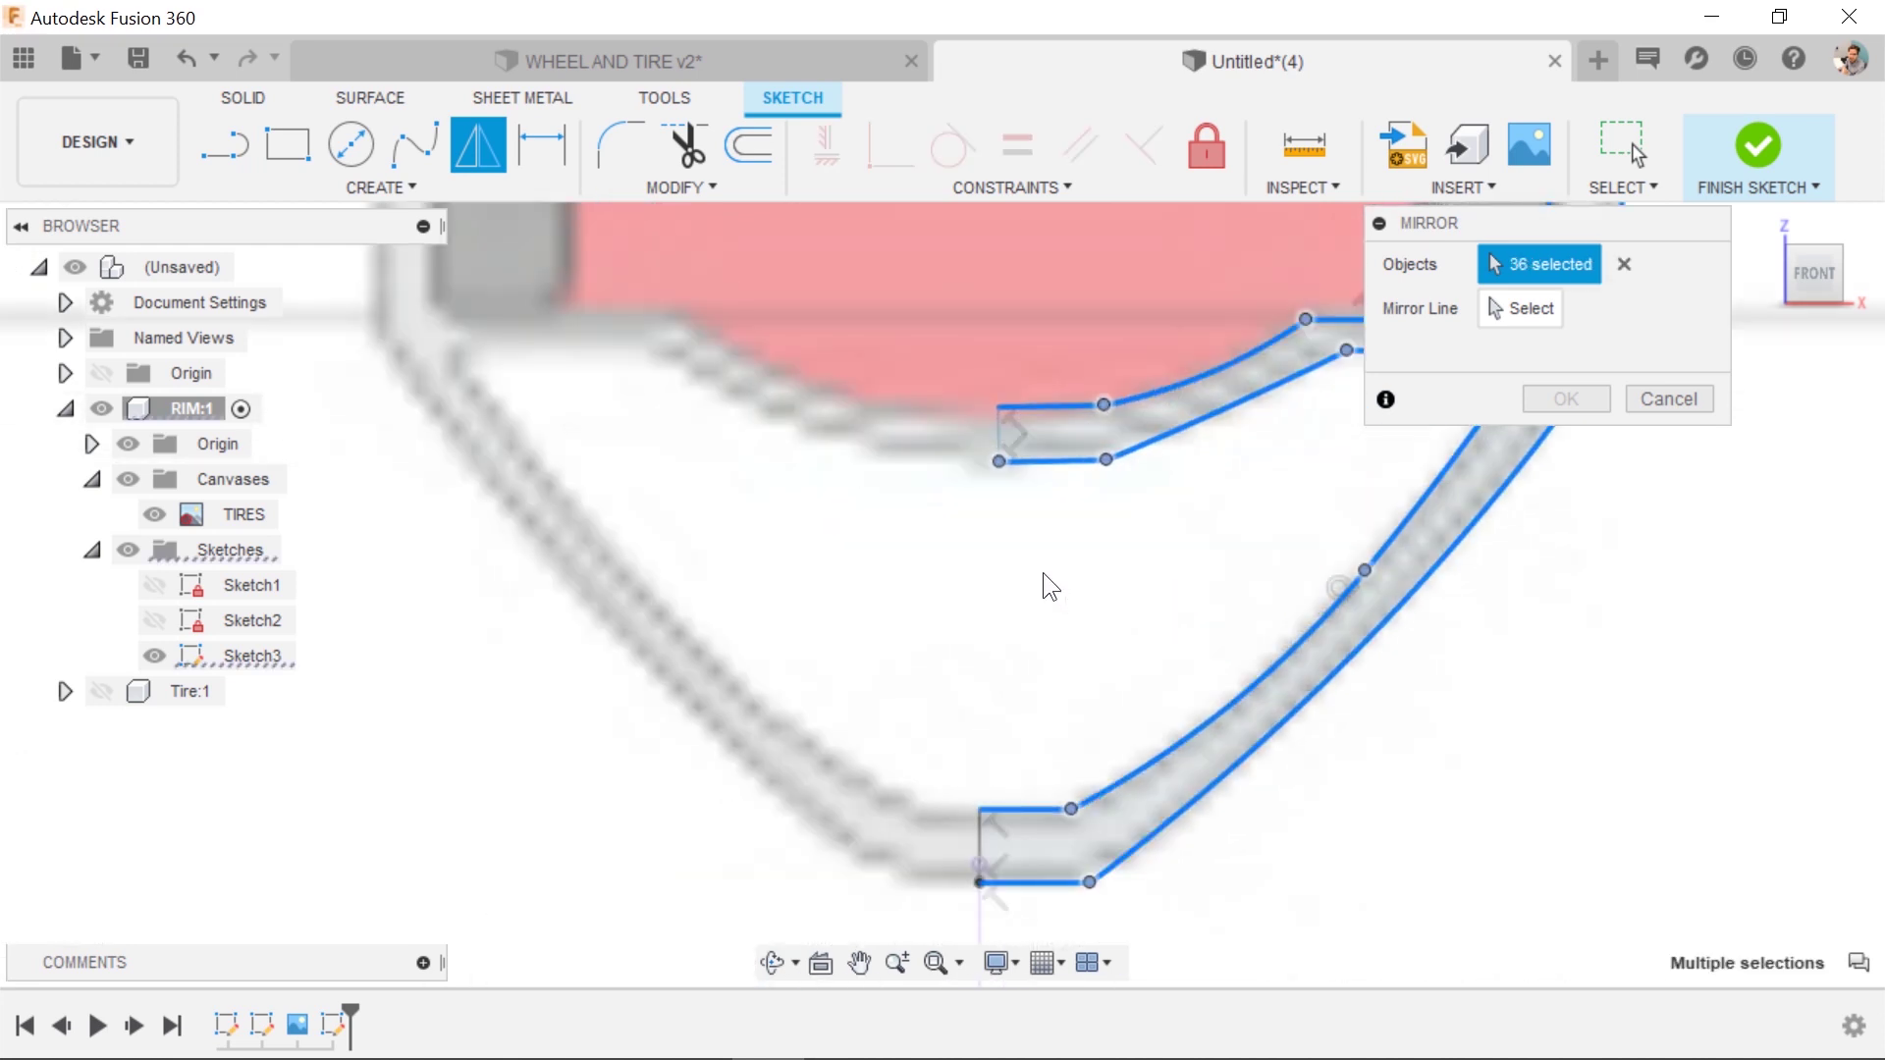
click(1518, 312)
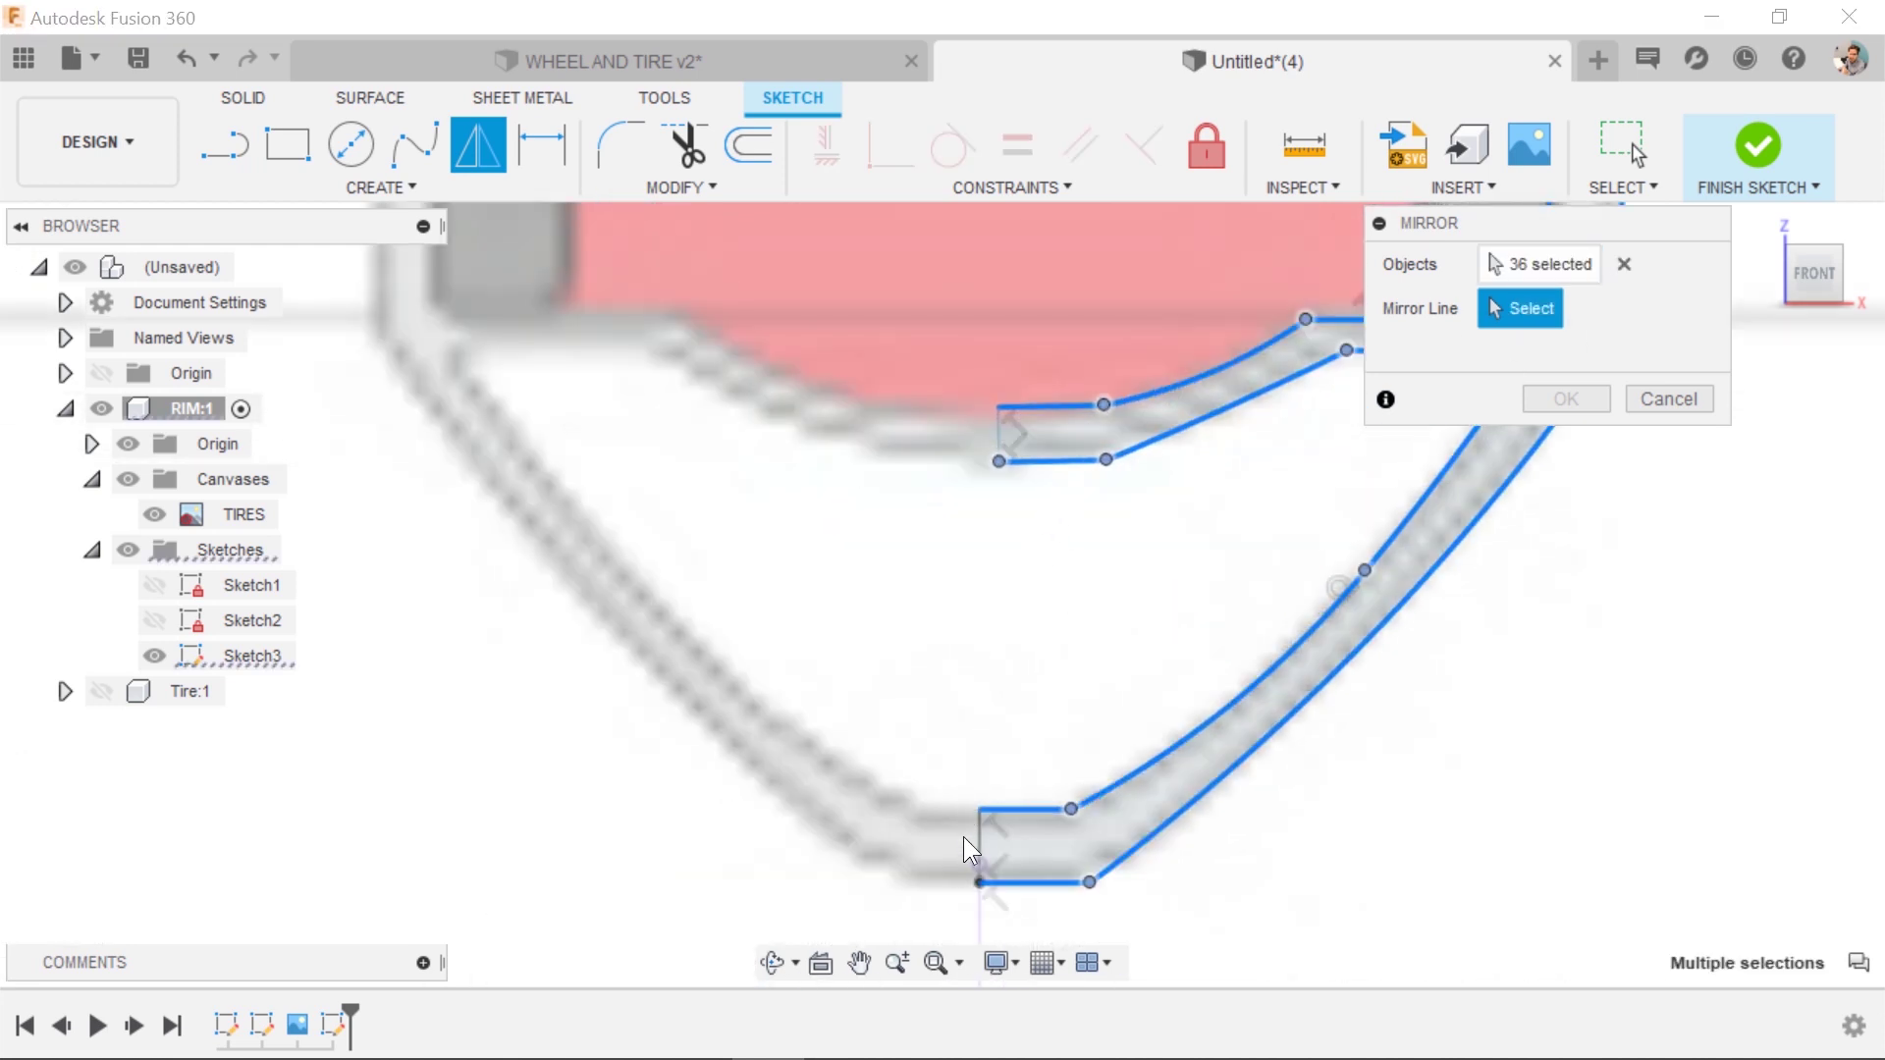
click(977, 836)
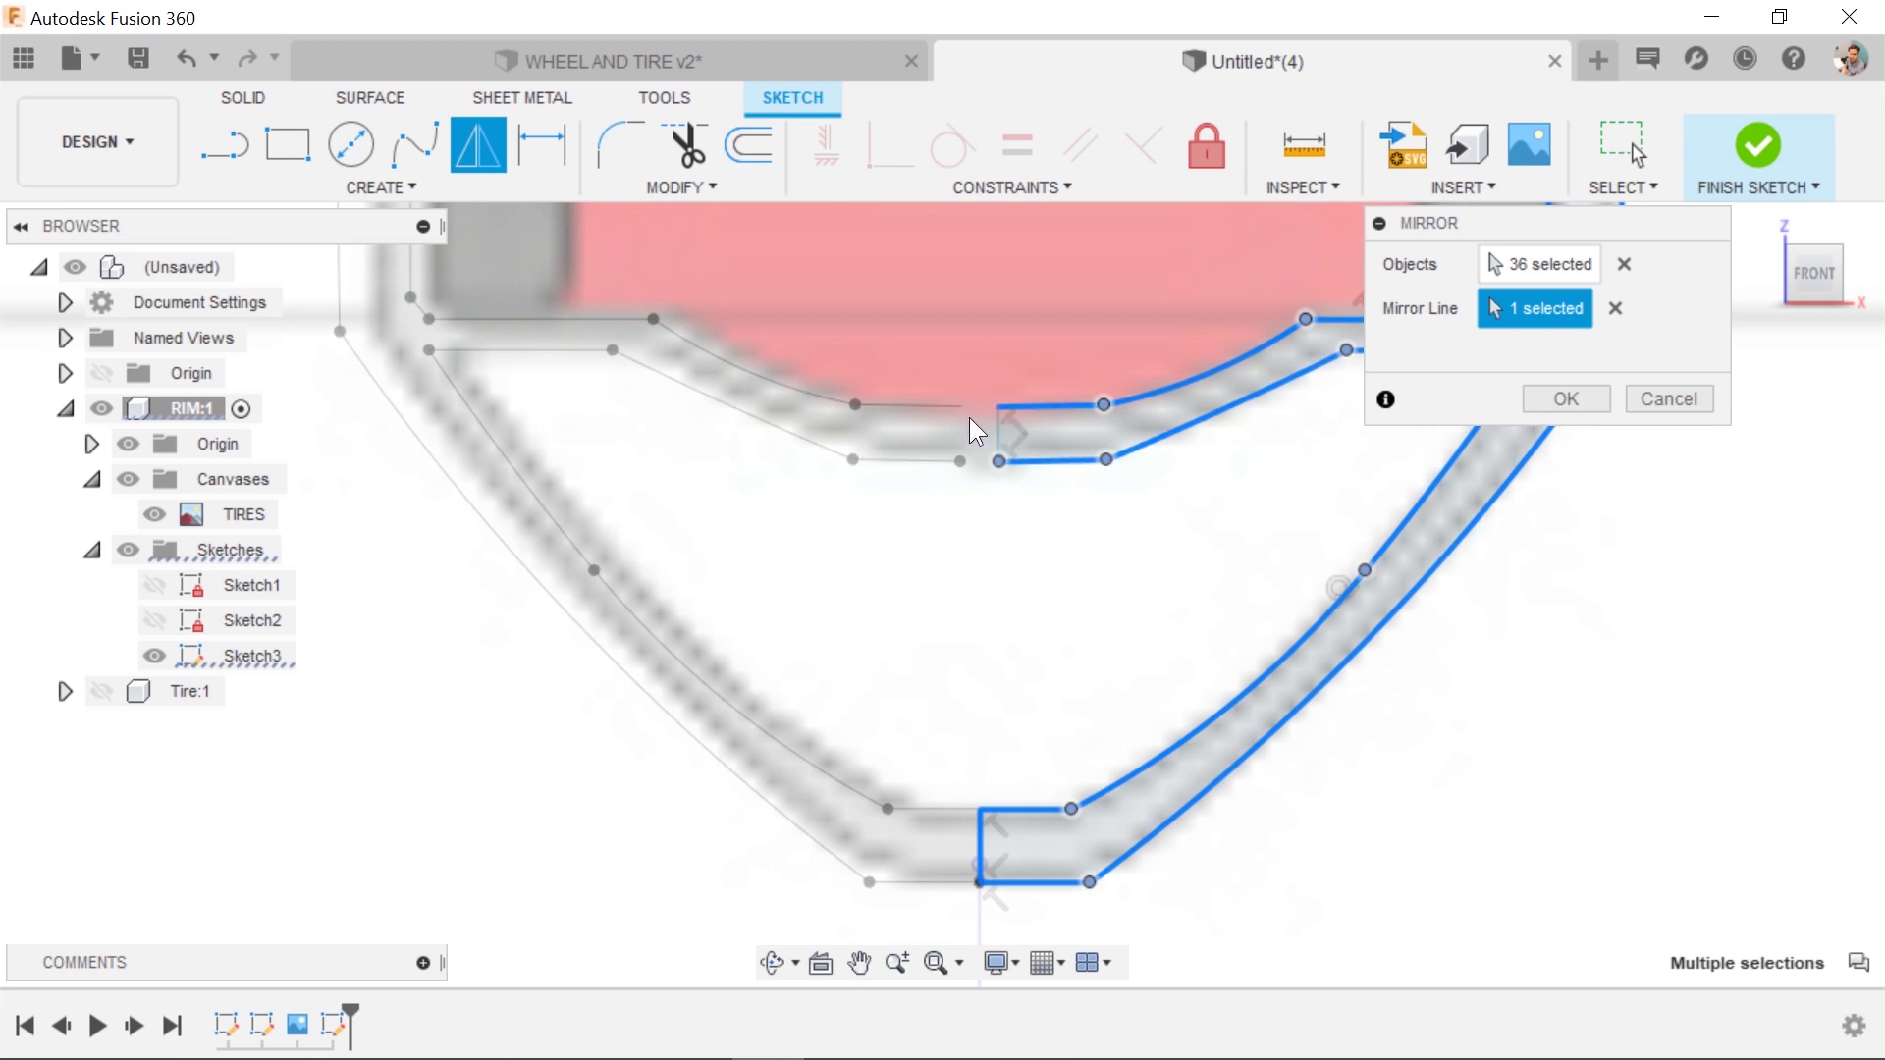
scroll(982, 427, down, 2)
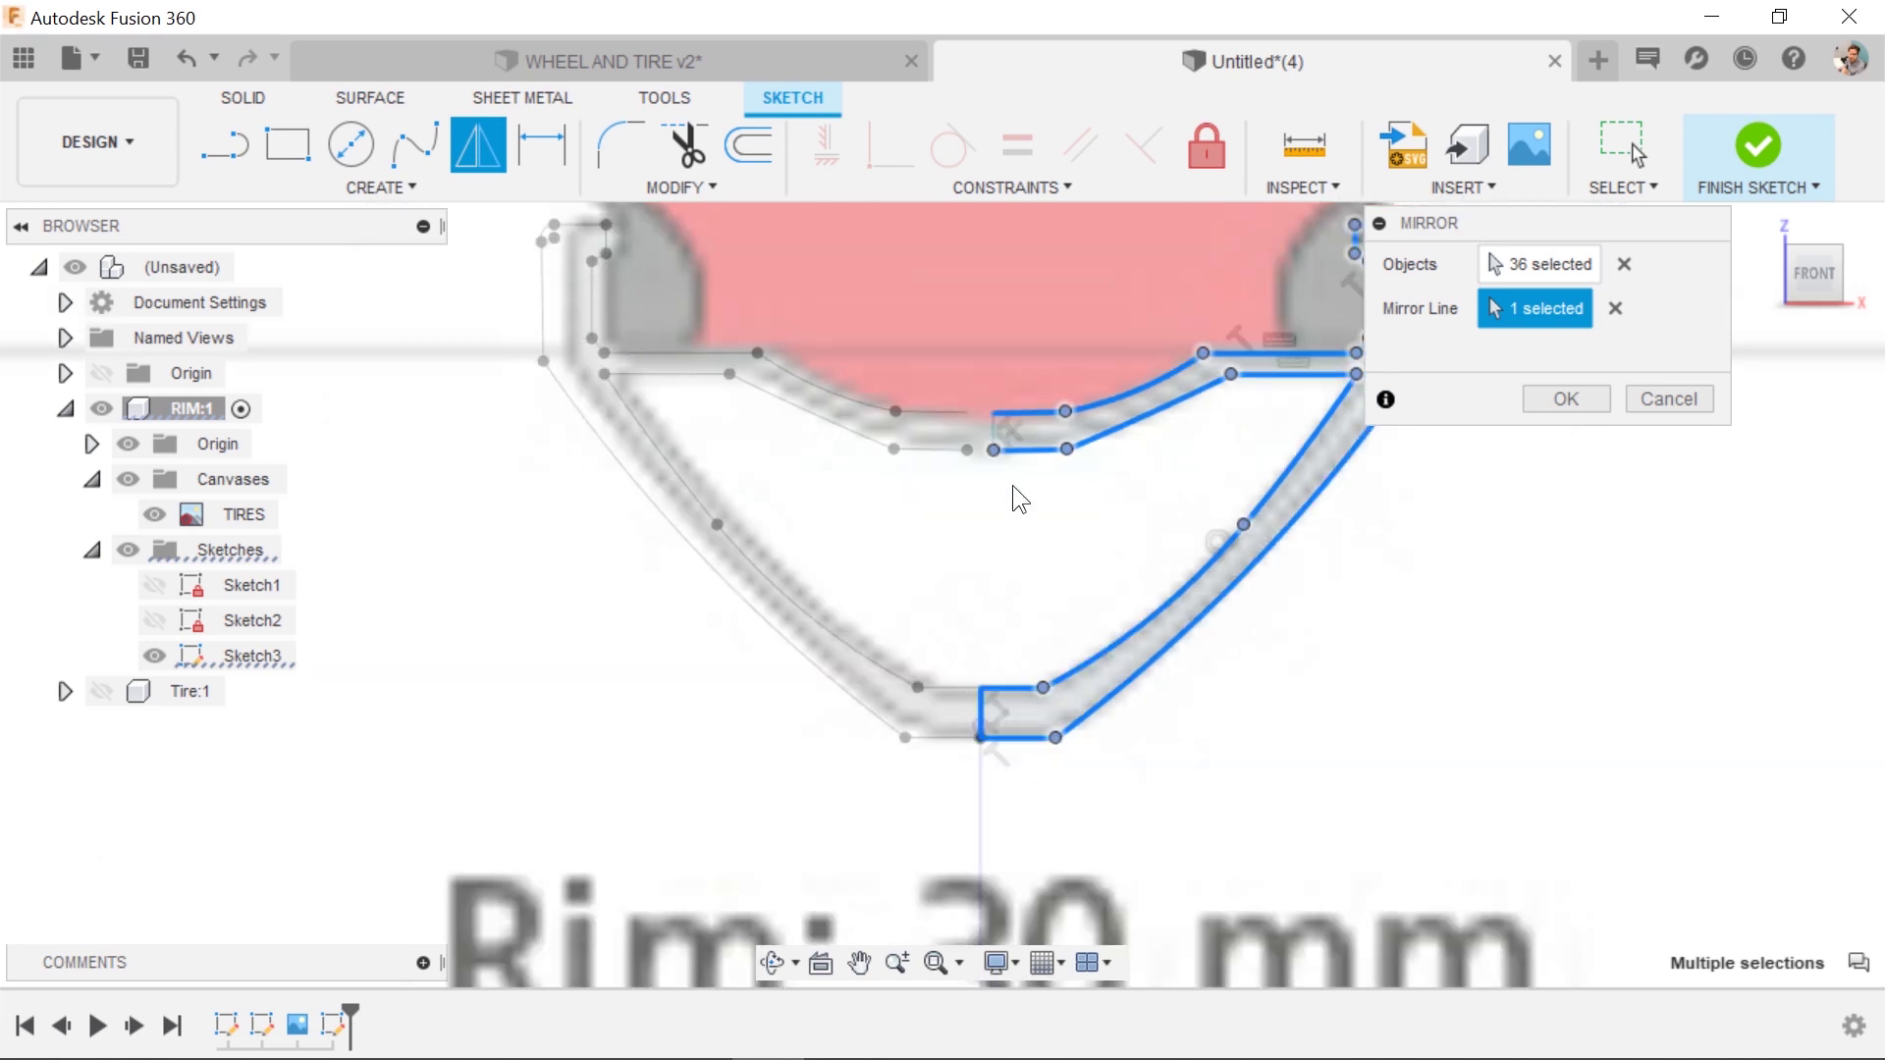
click(1649, 398)
scroll(990, 480, up, 2)
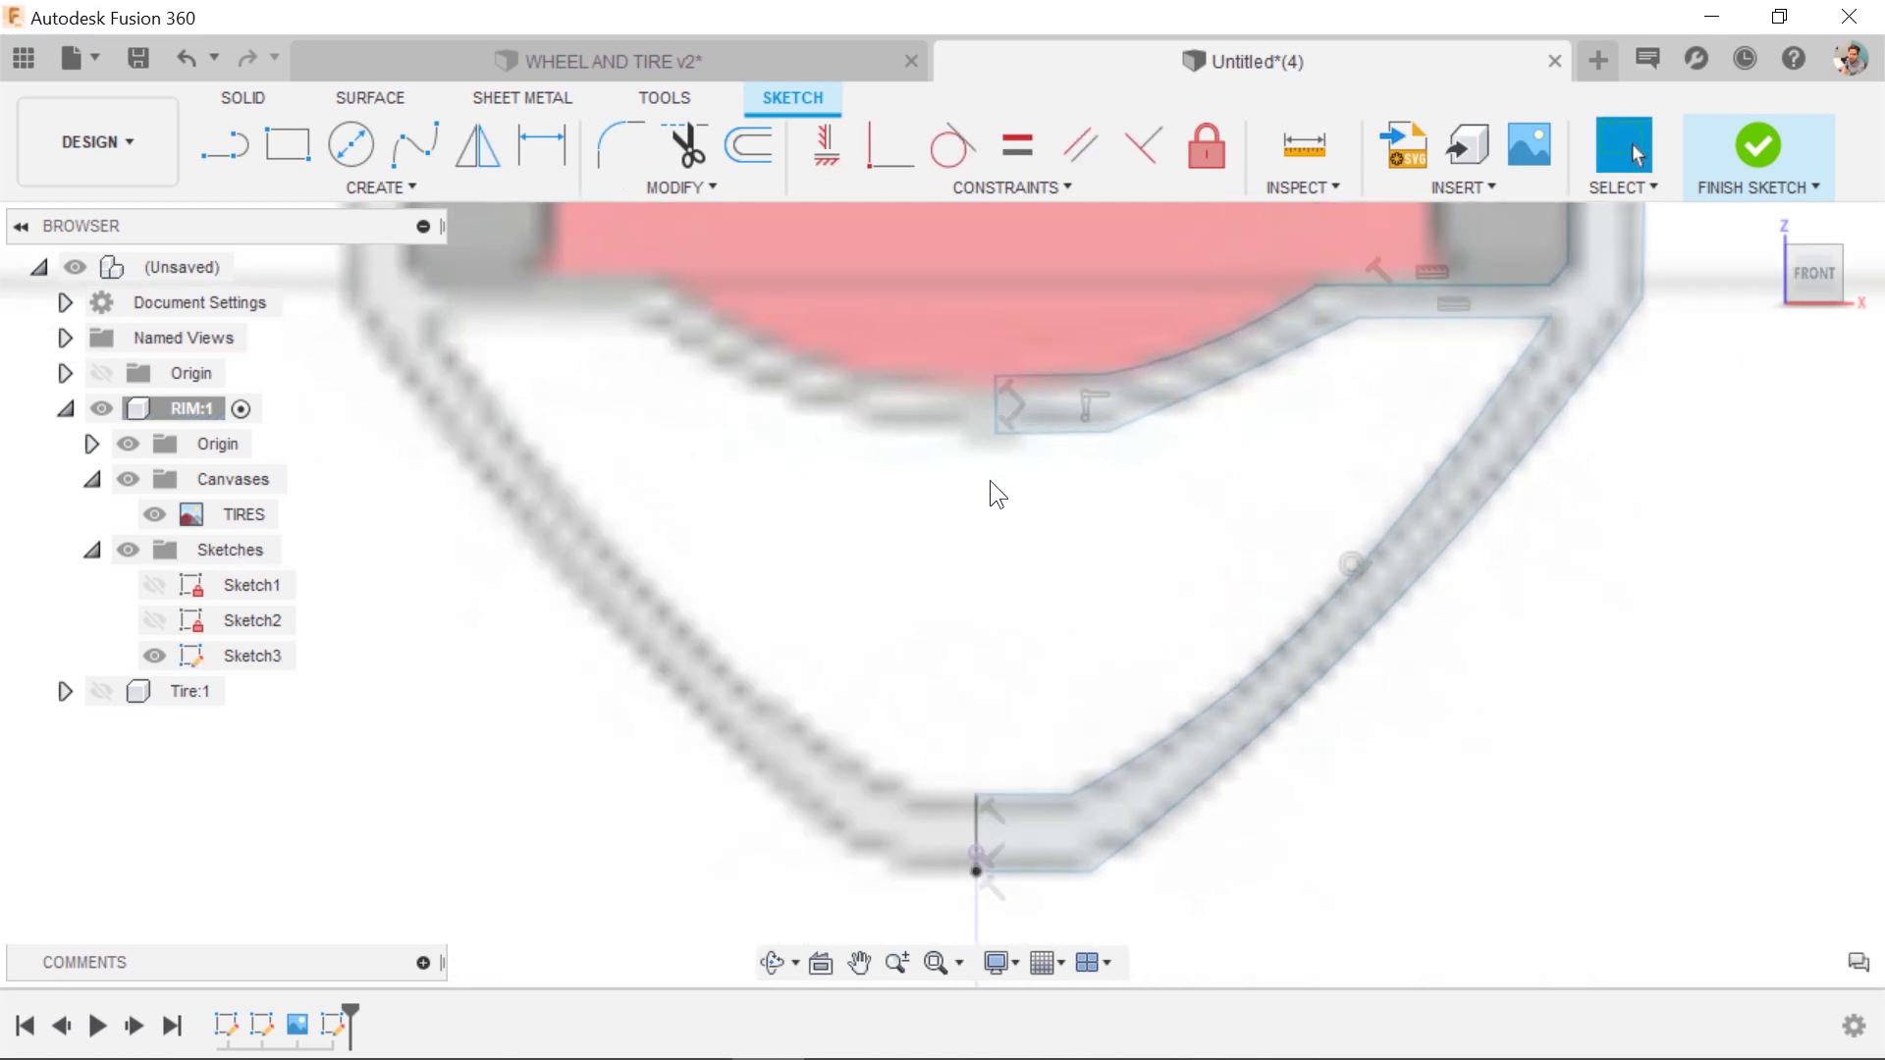
Delete the perpendicular constraint at the lower end of the short bottom line.
click(977, 820)
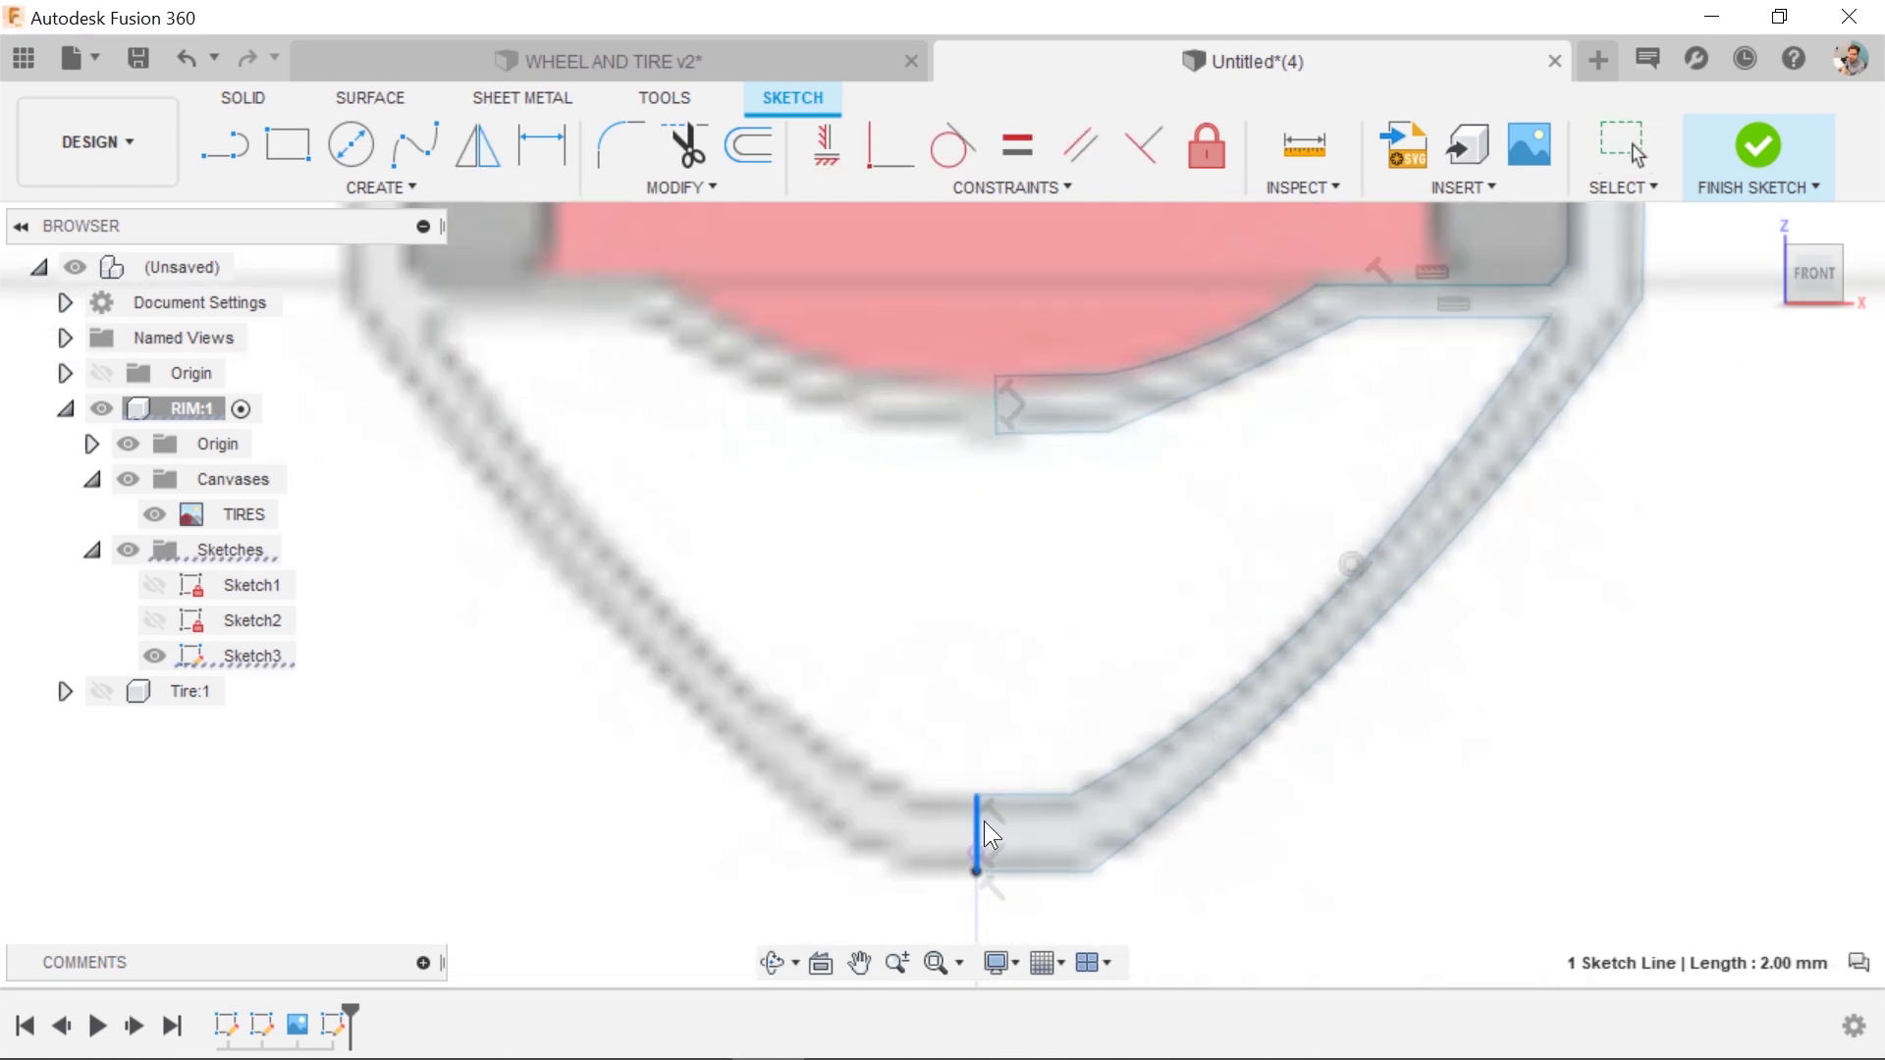
click(988, 885)
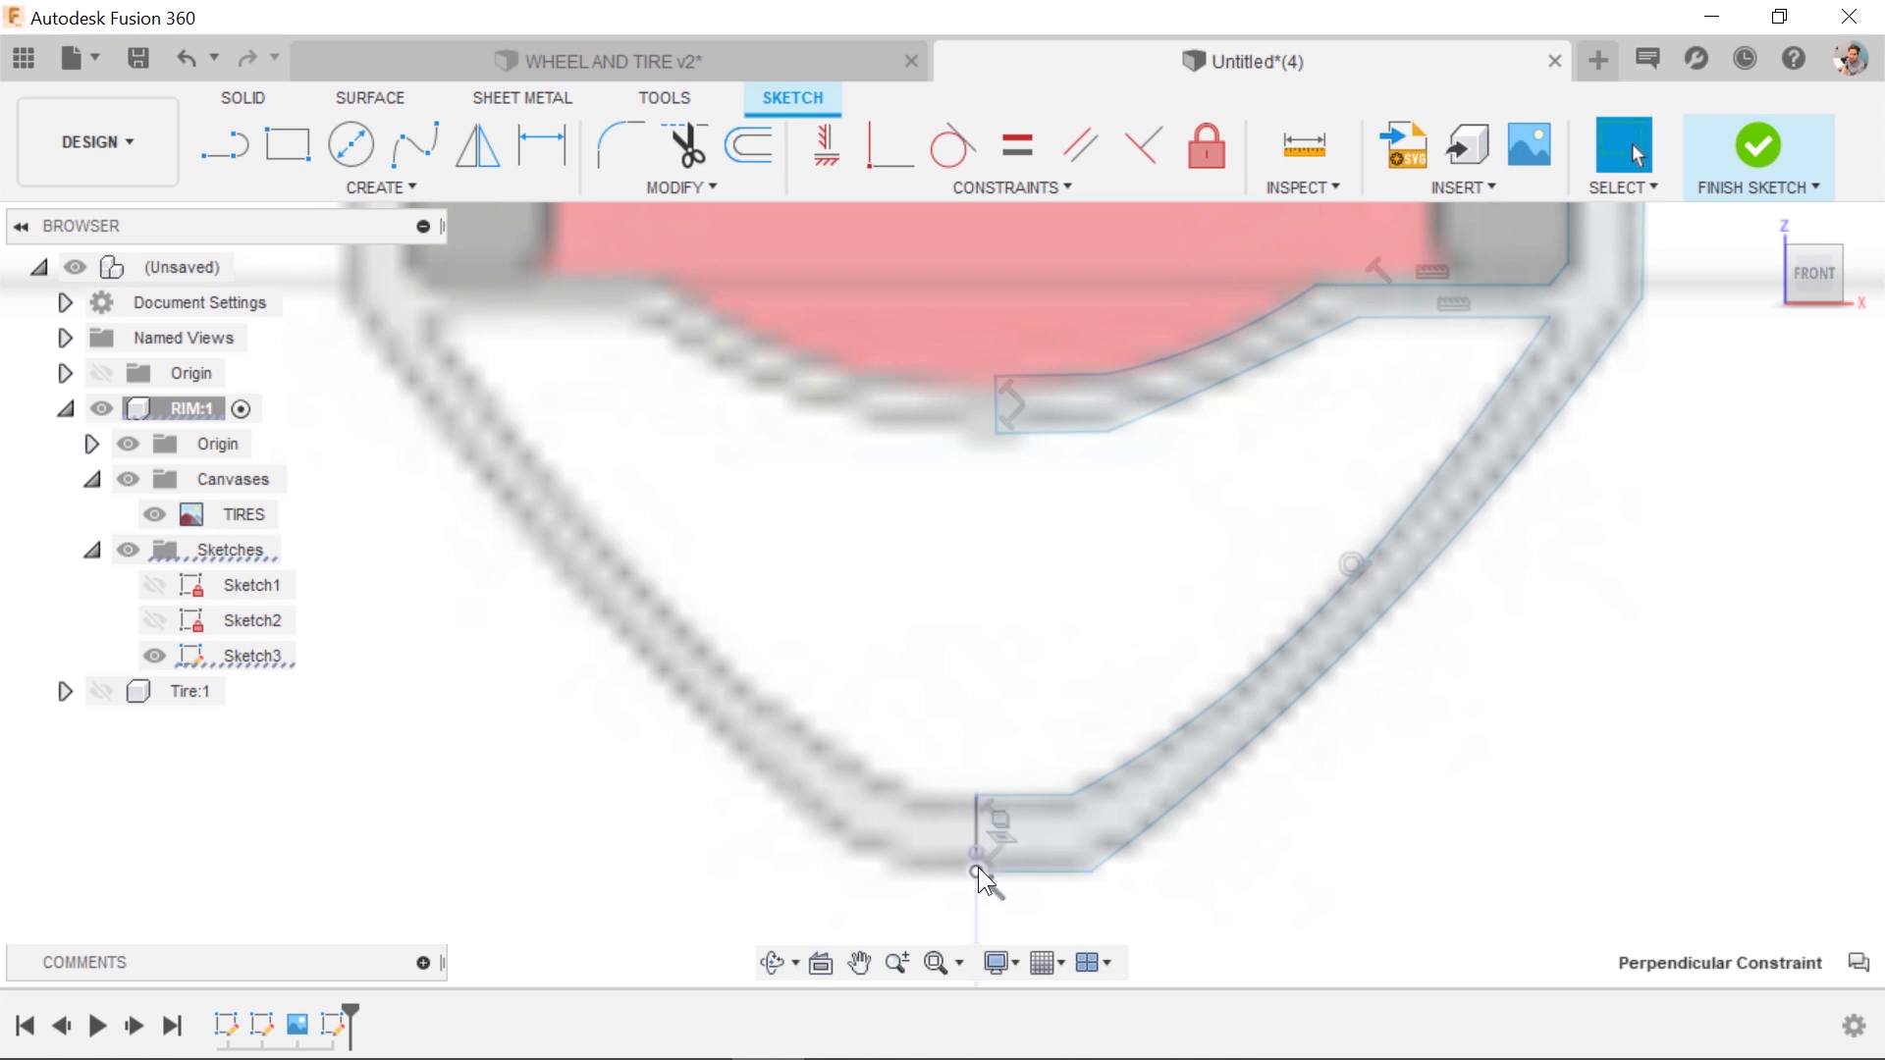
click(970, 921)
key(Delete)
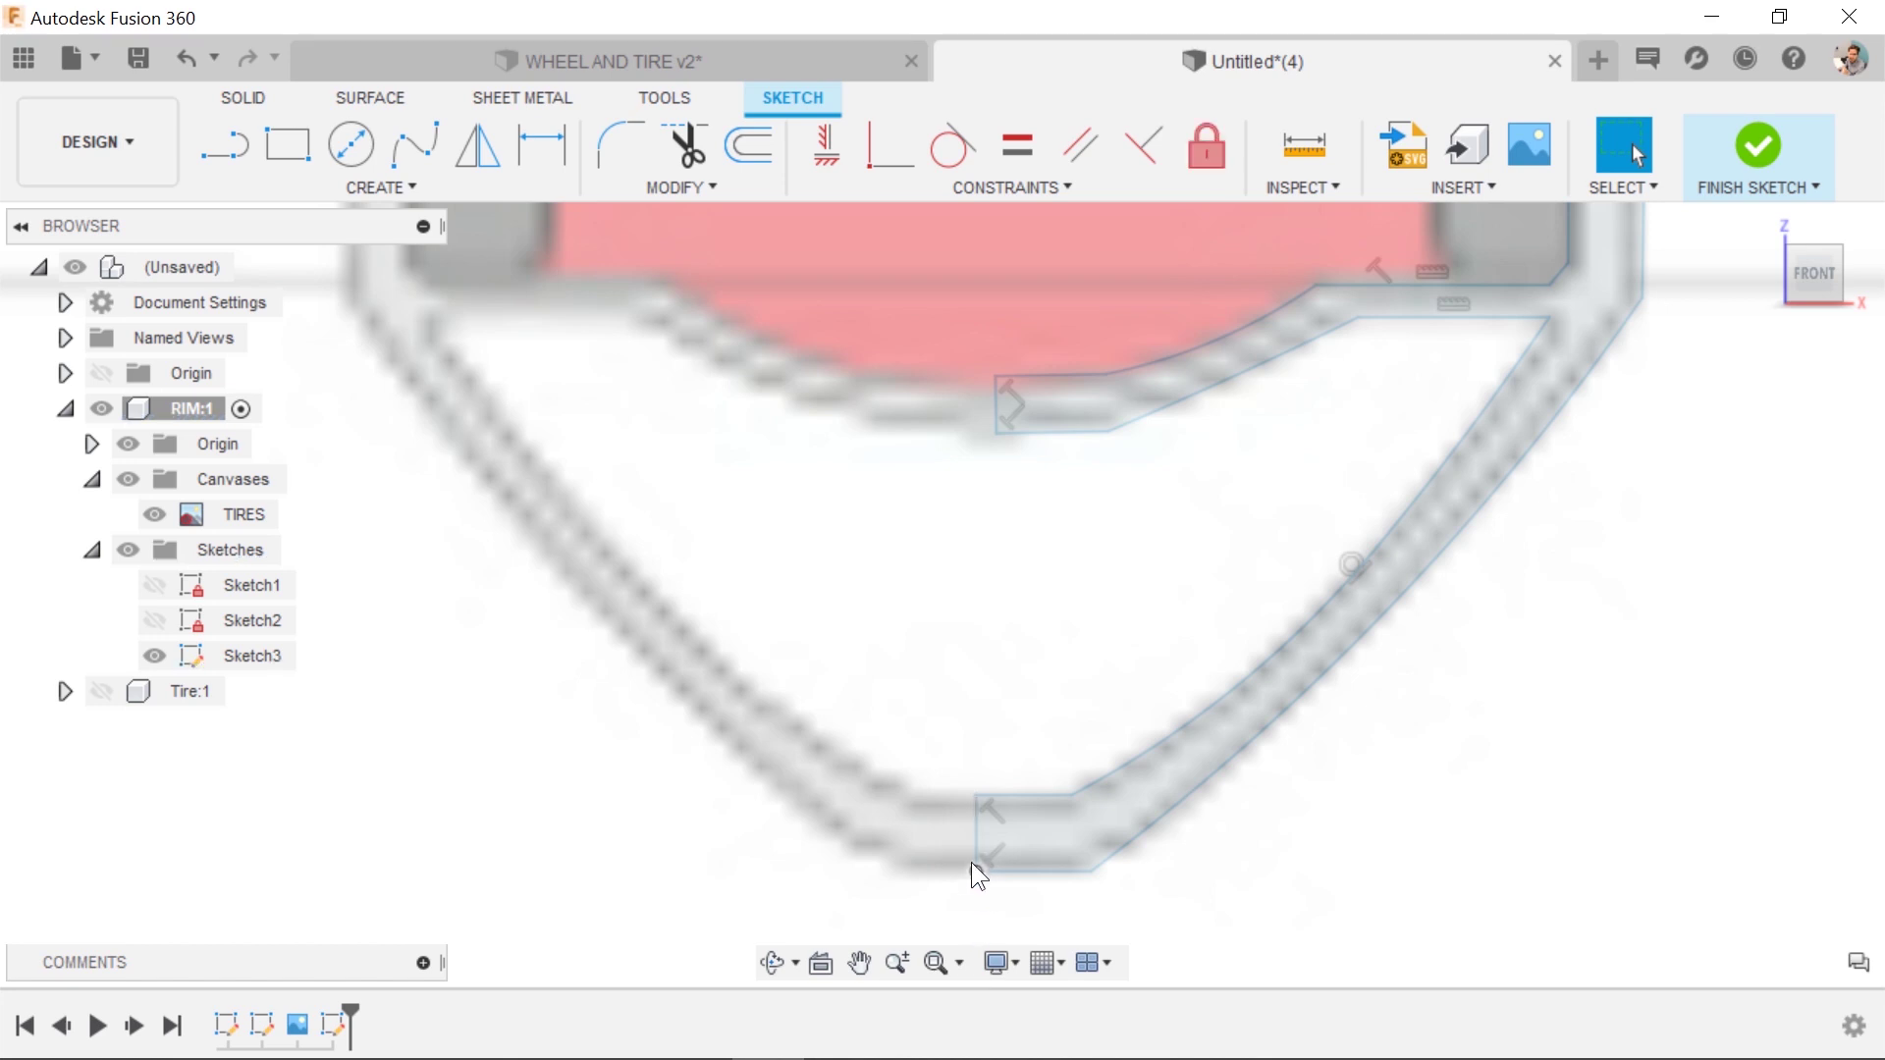
Make the lower and upper vertical end lines collinear.
drag(980, 833, 996, 833)
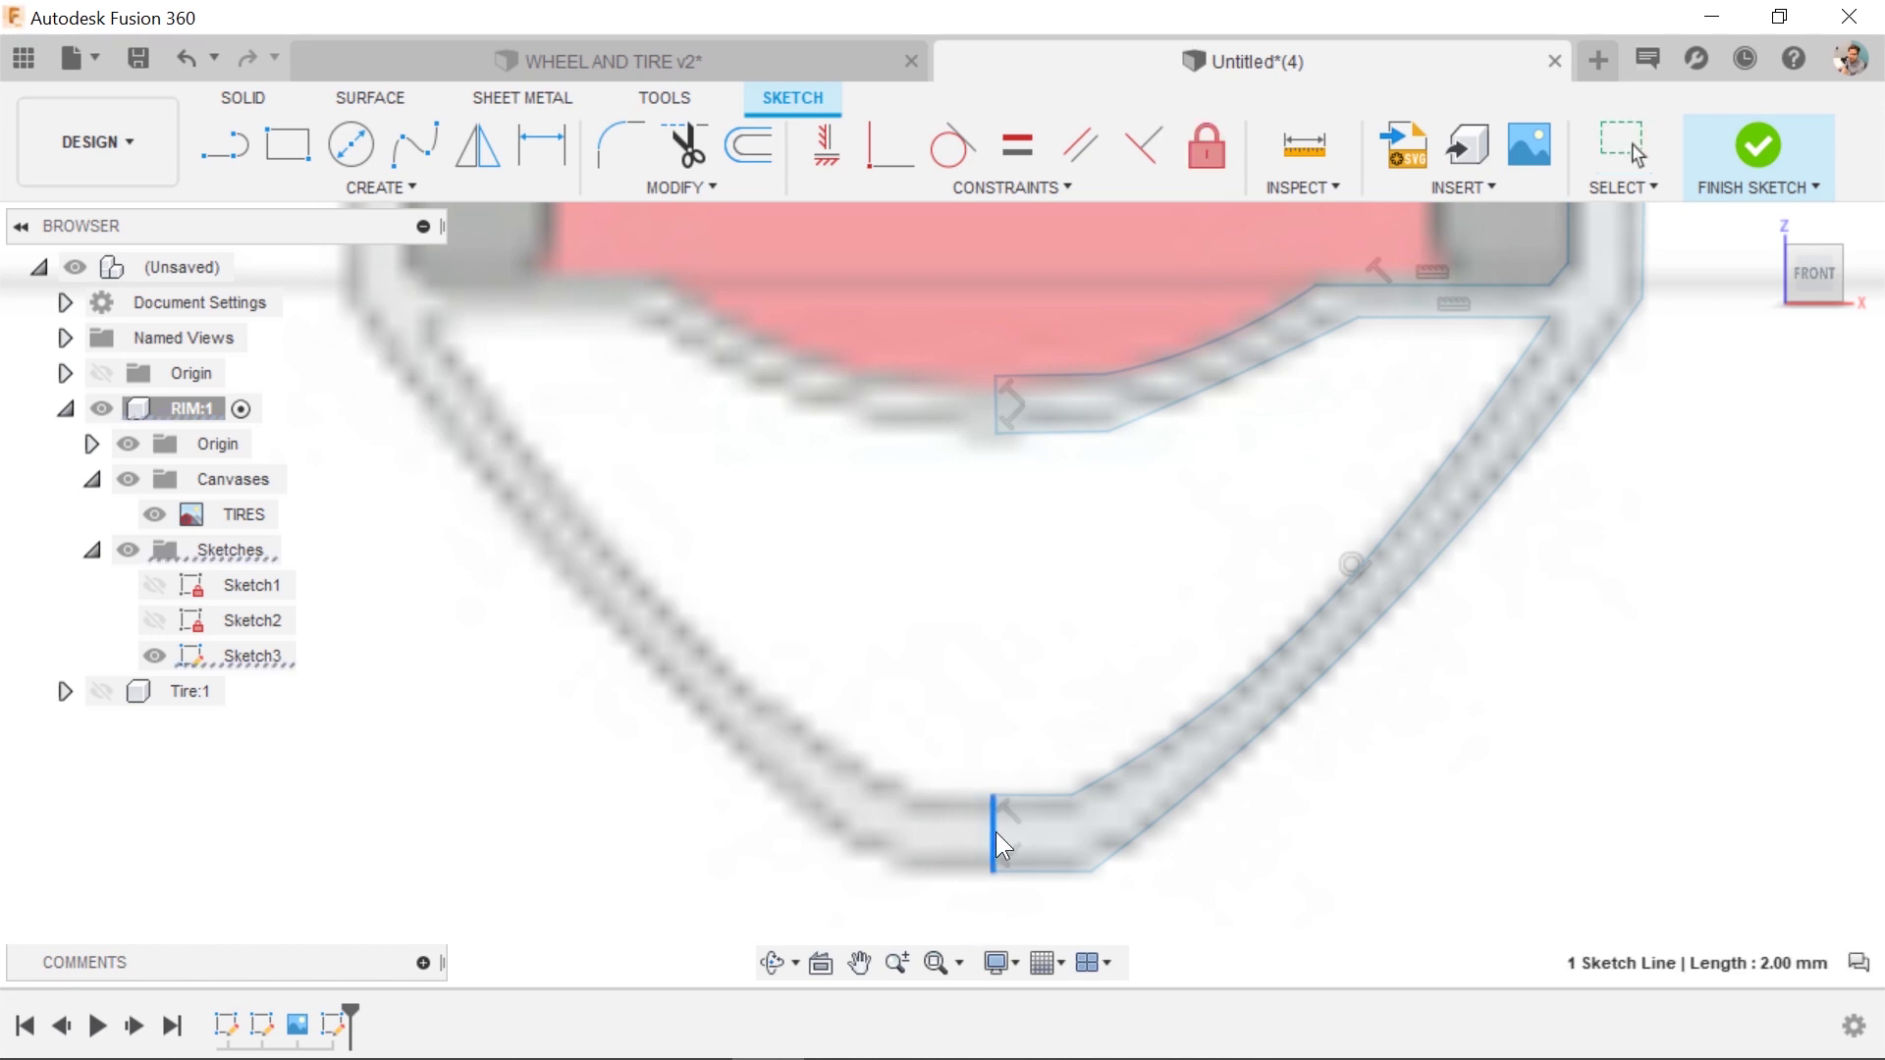
click(998, 405)
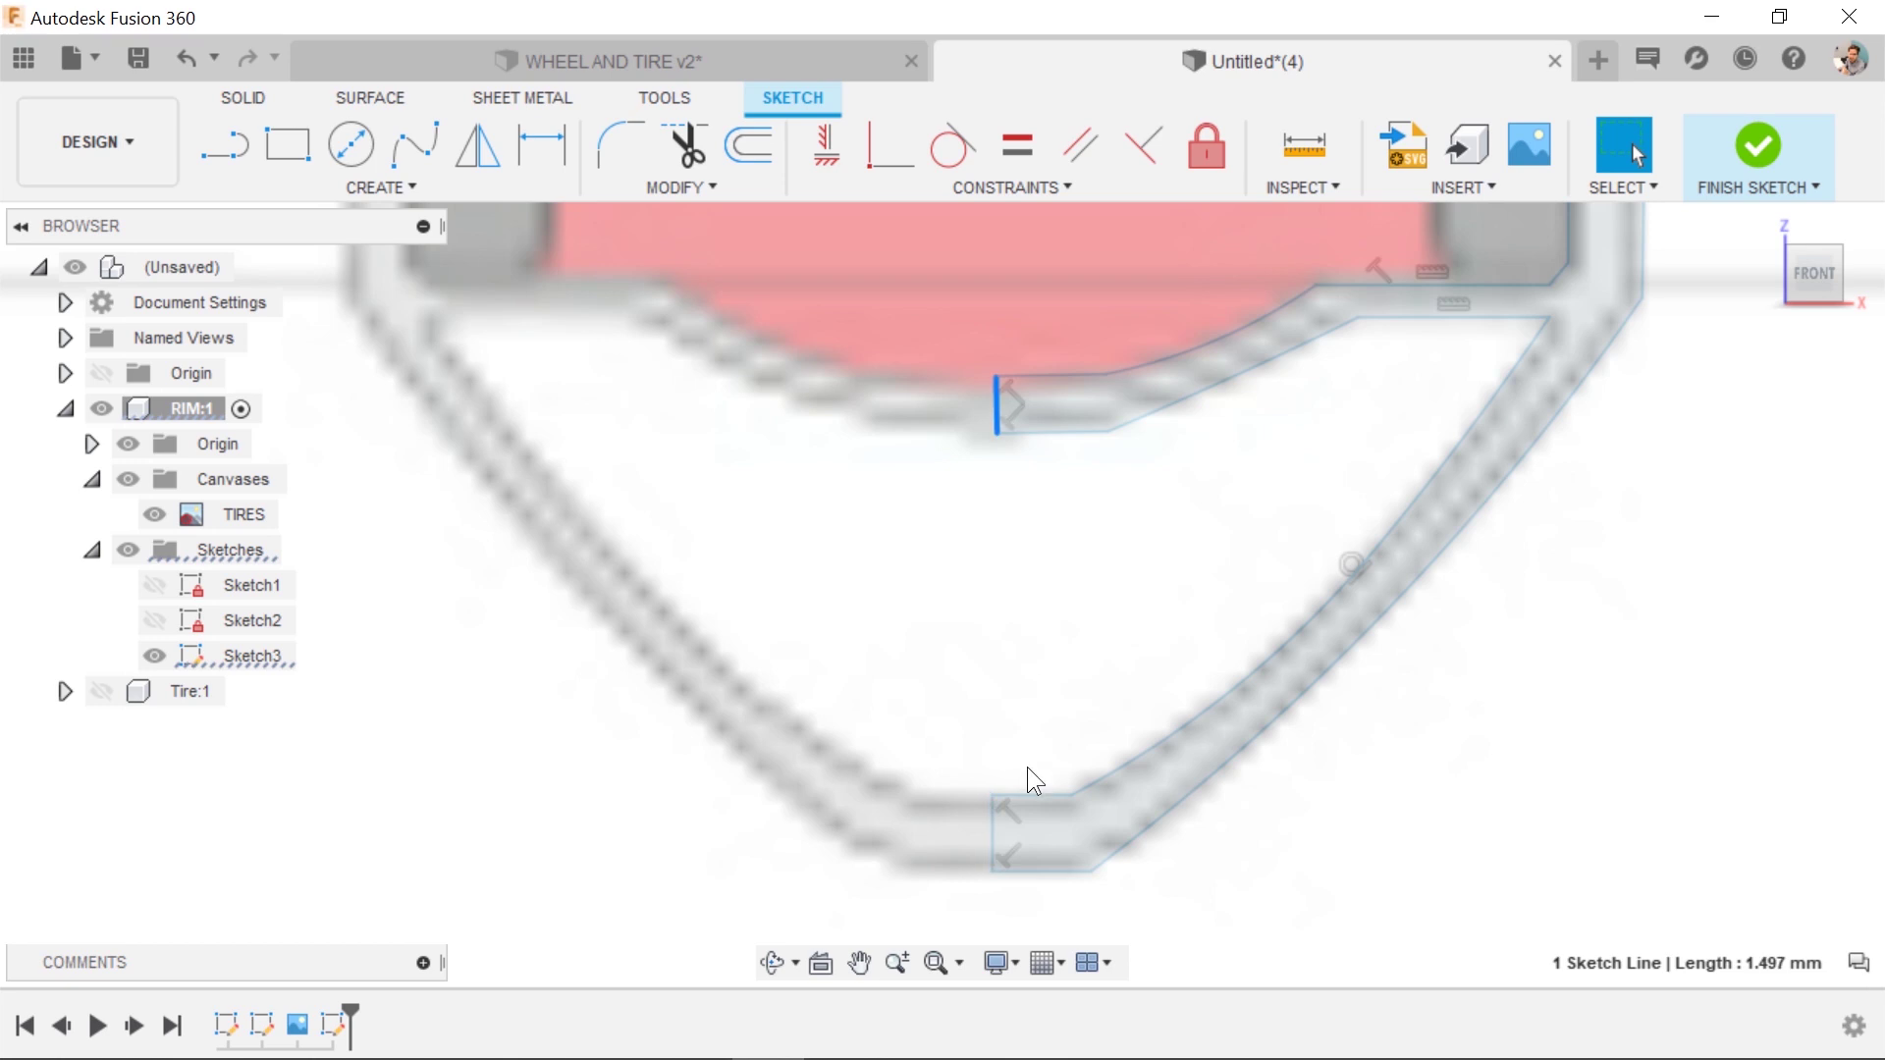
click(993, 836)
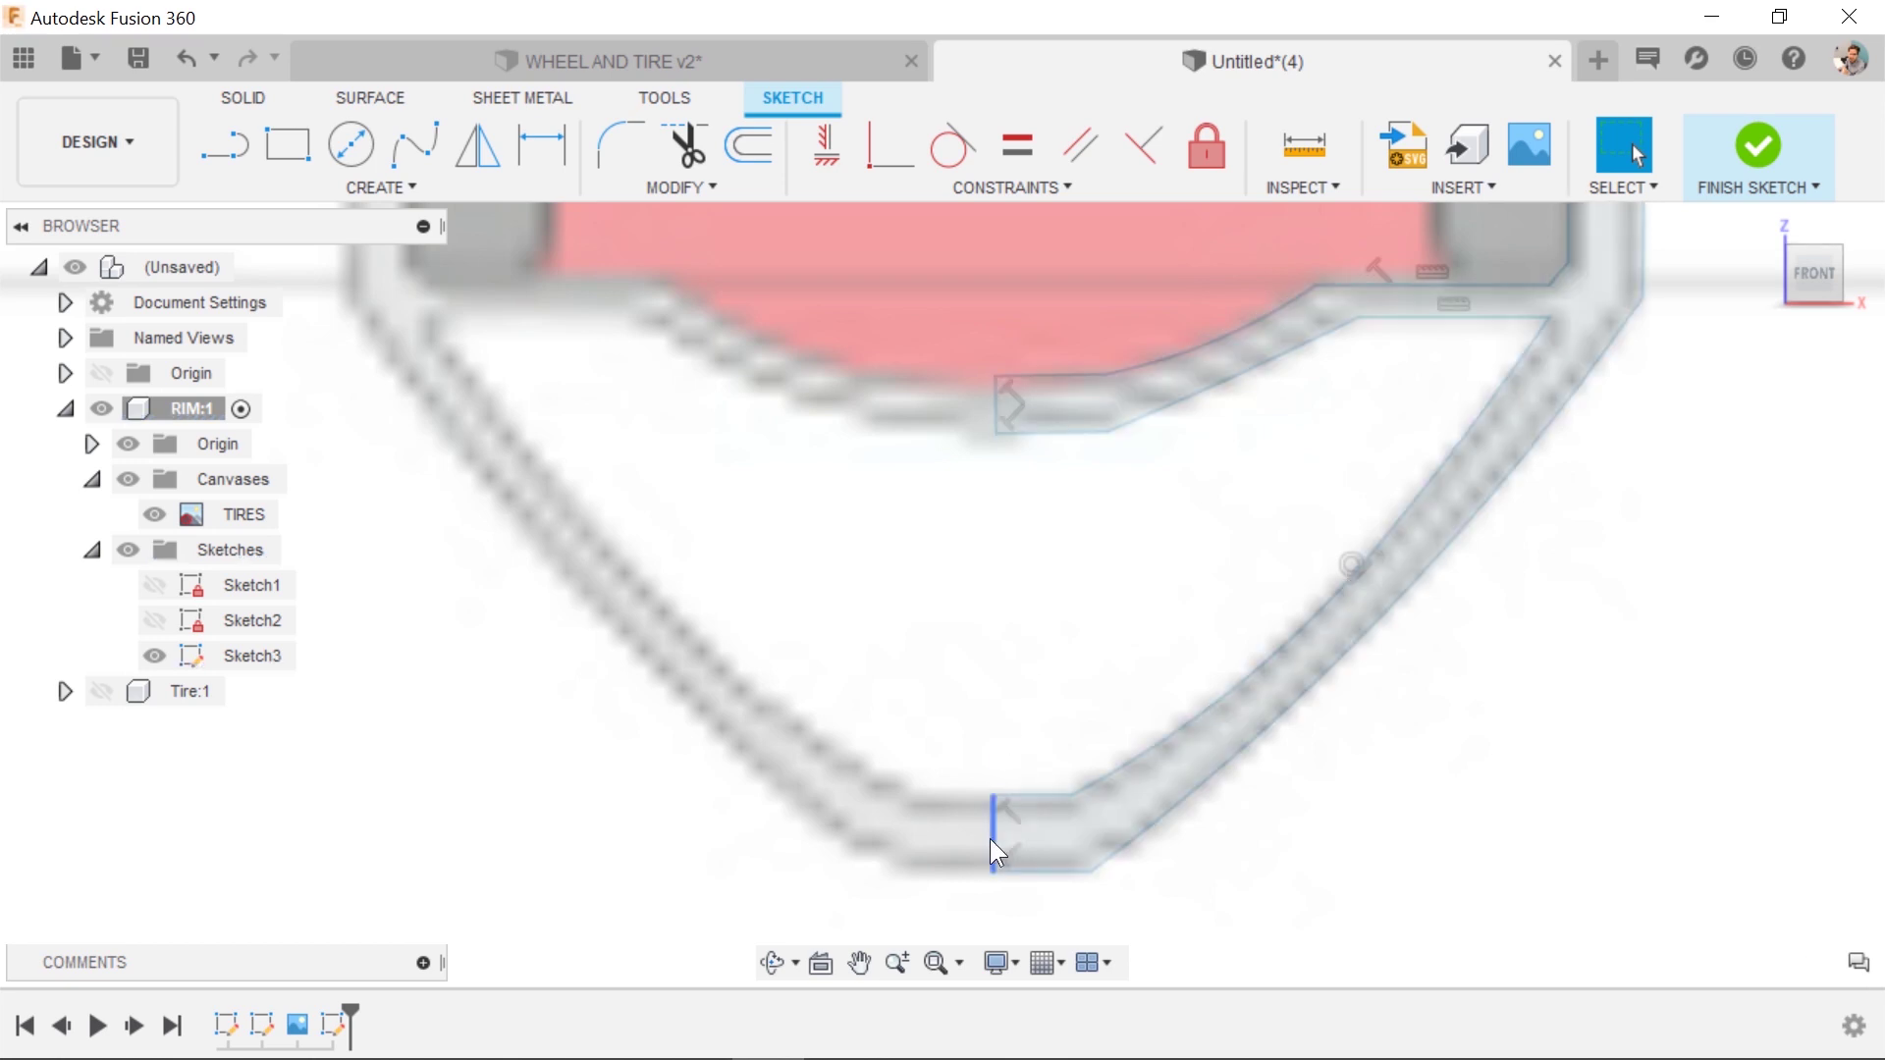
ctrl+click(996, 405)
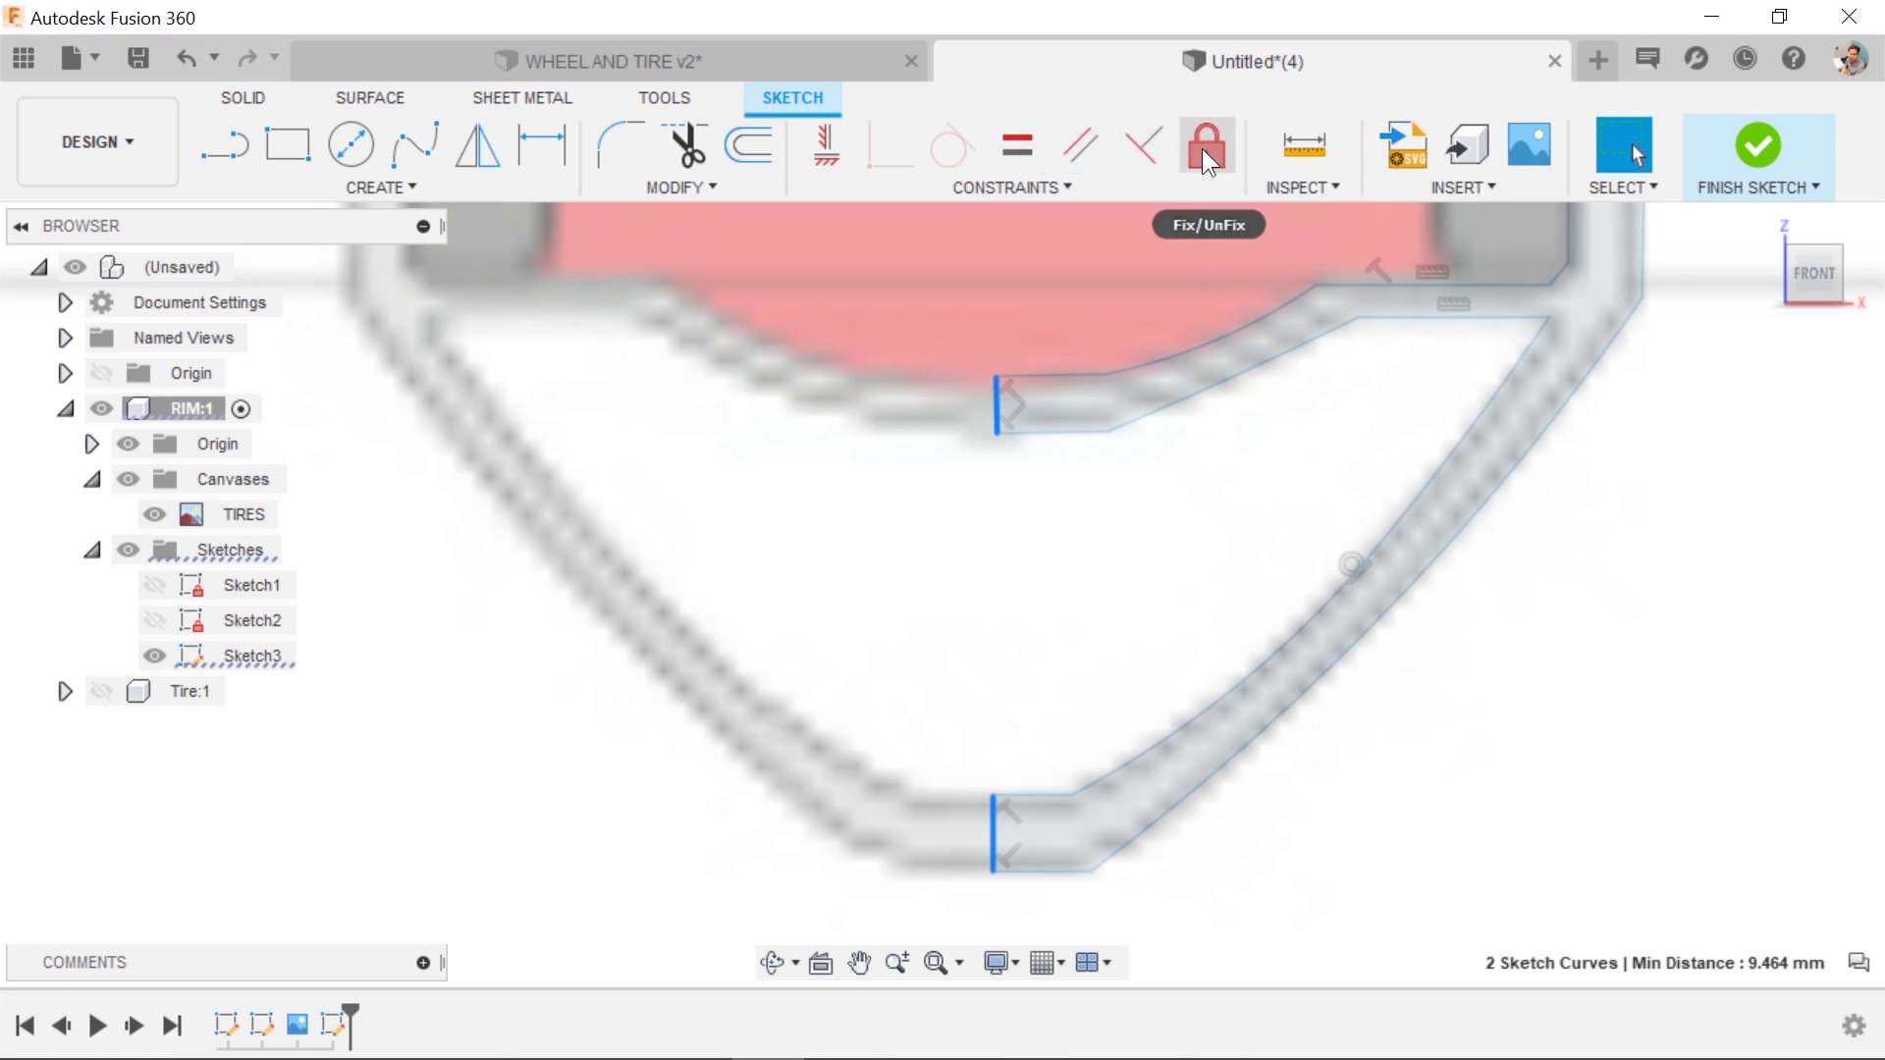
right_click(1178, 534)
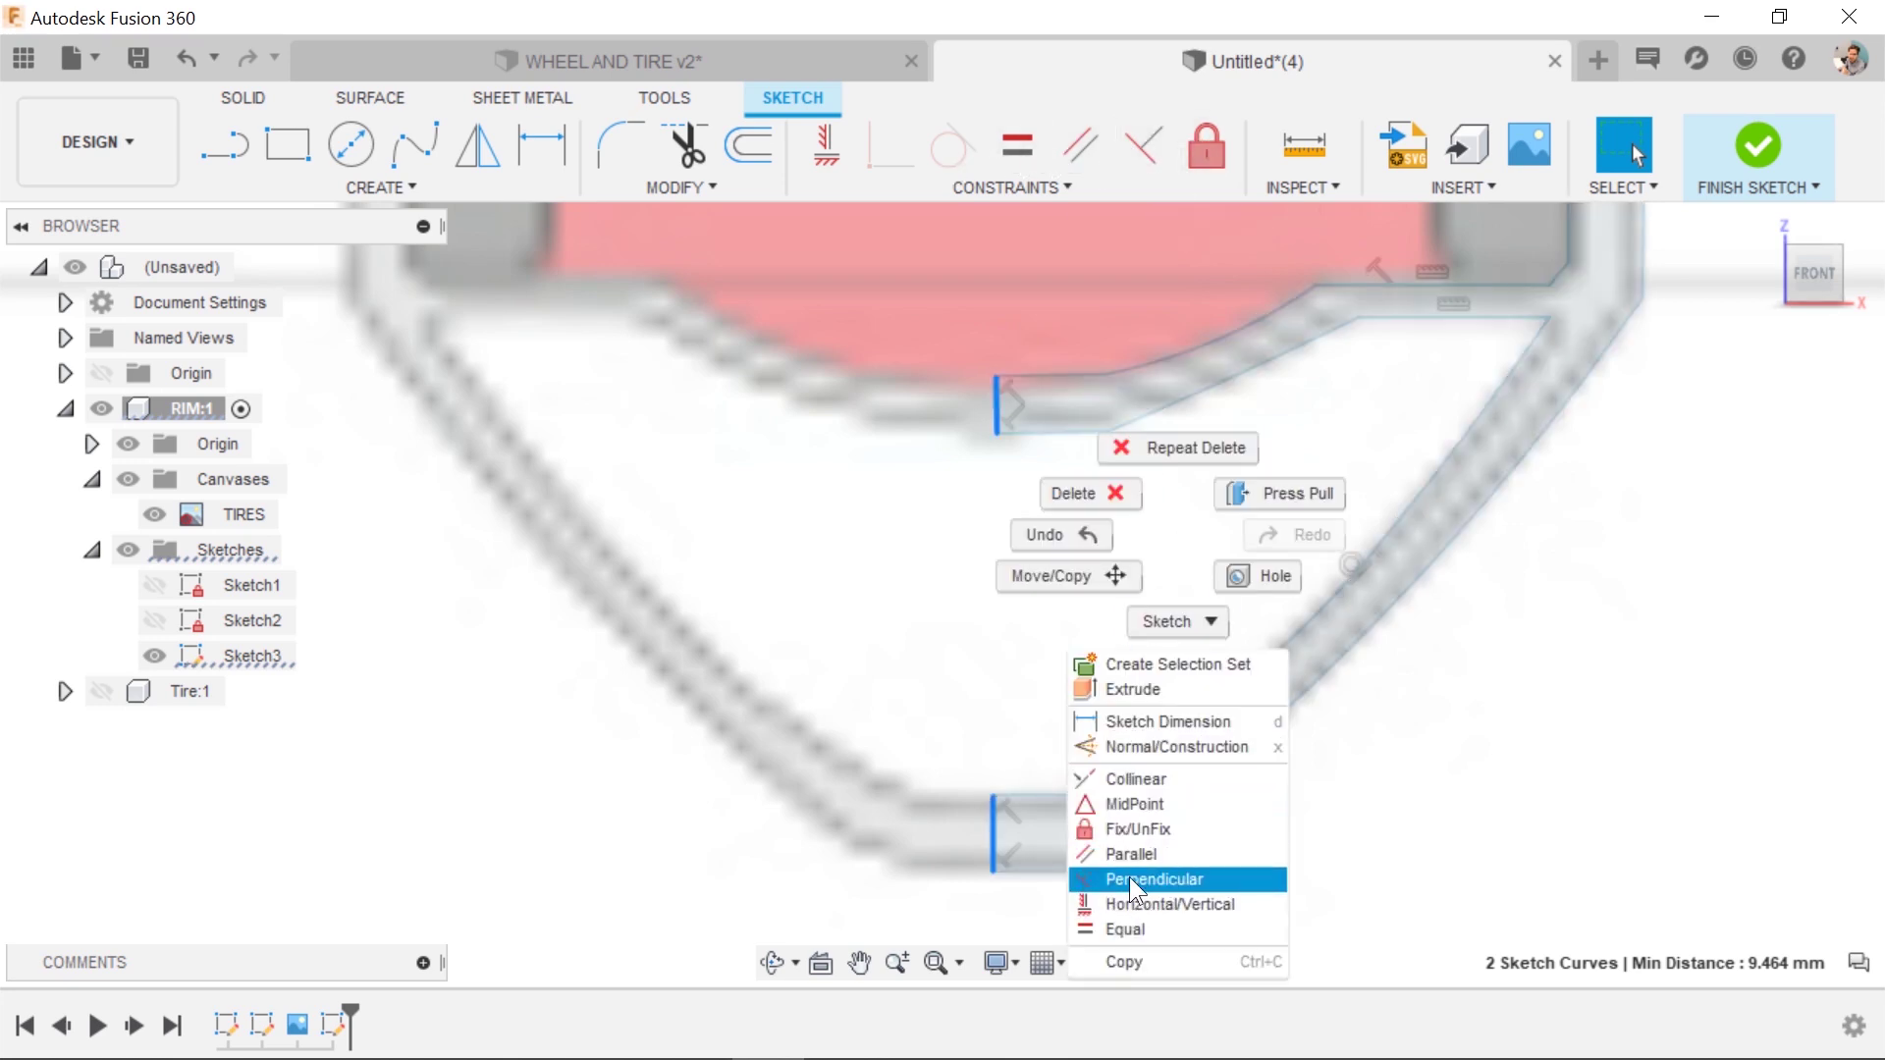
click(1116, 780)
key(Escape)
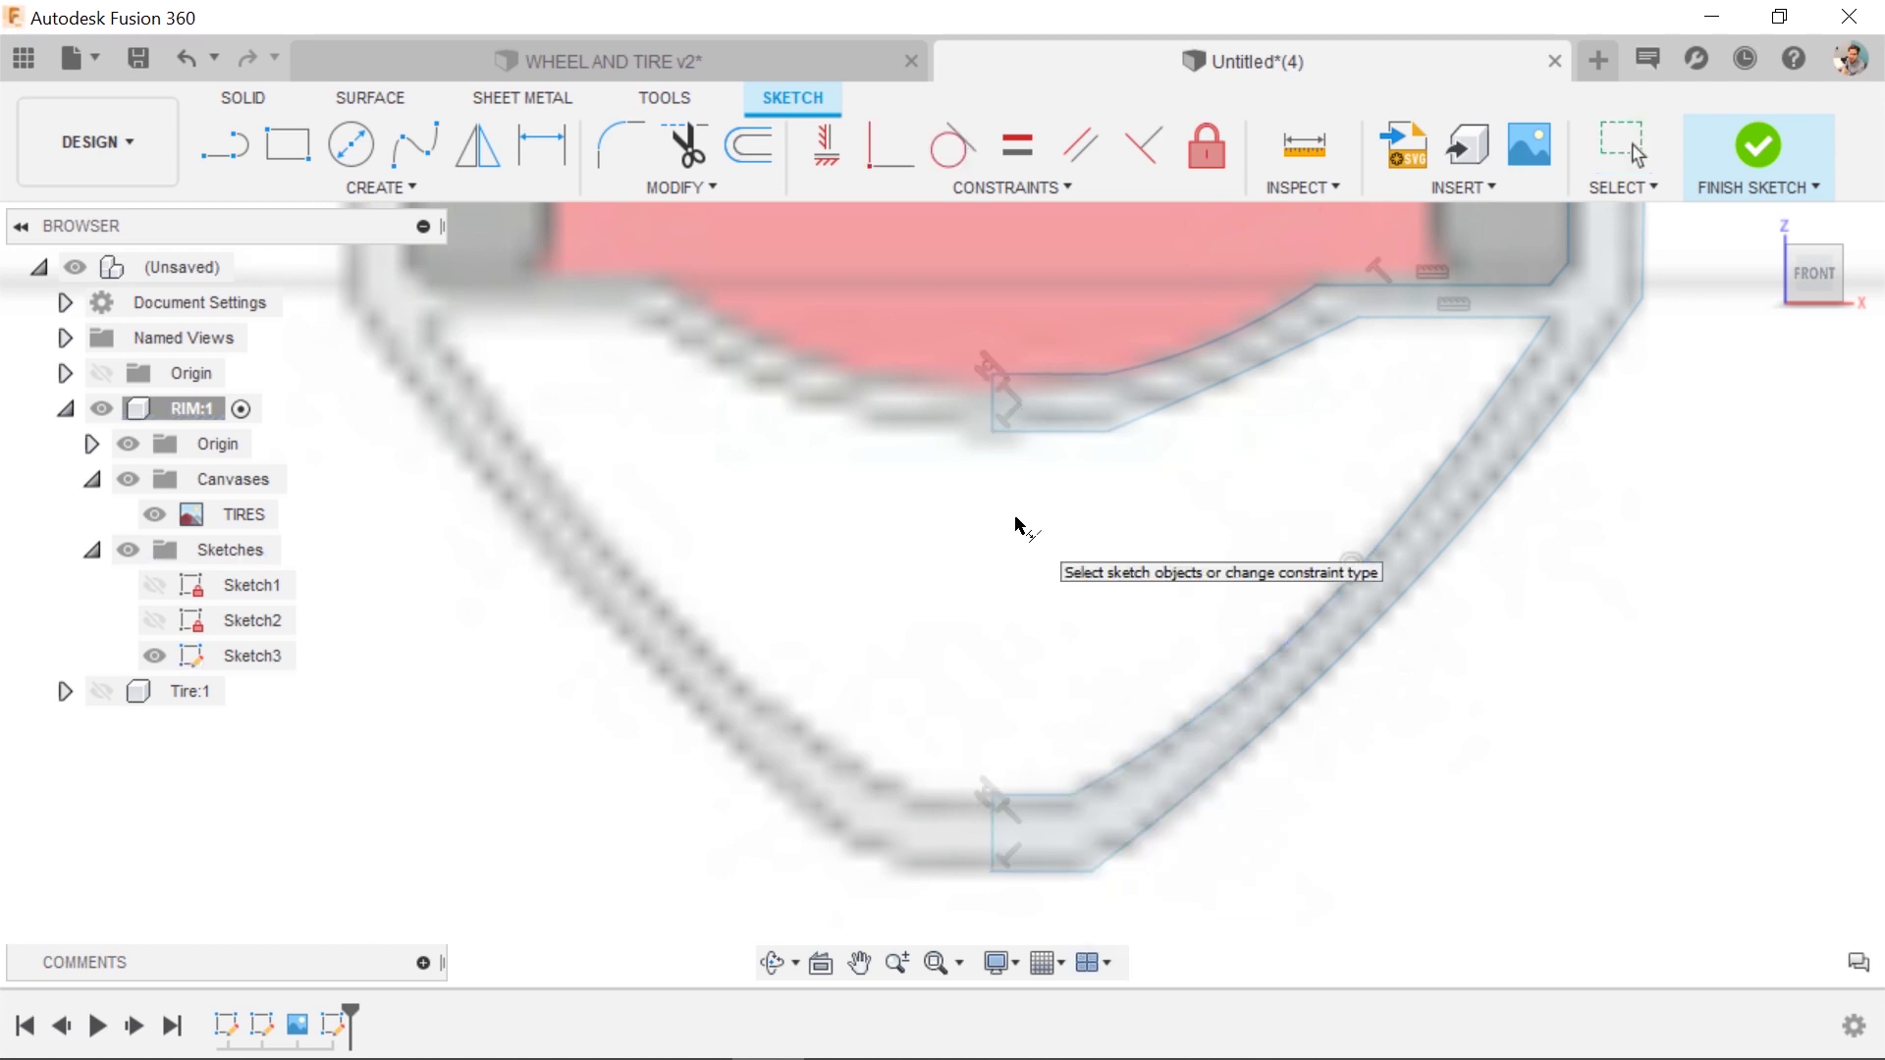
scroll(1023, 534, down, 3)
scroll(1041, 510, up, 2)
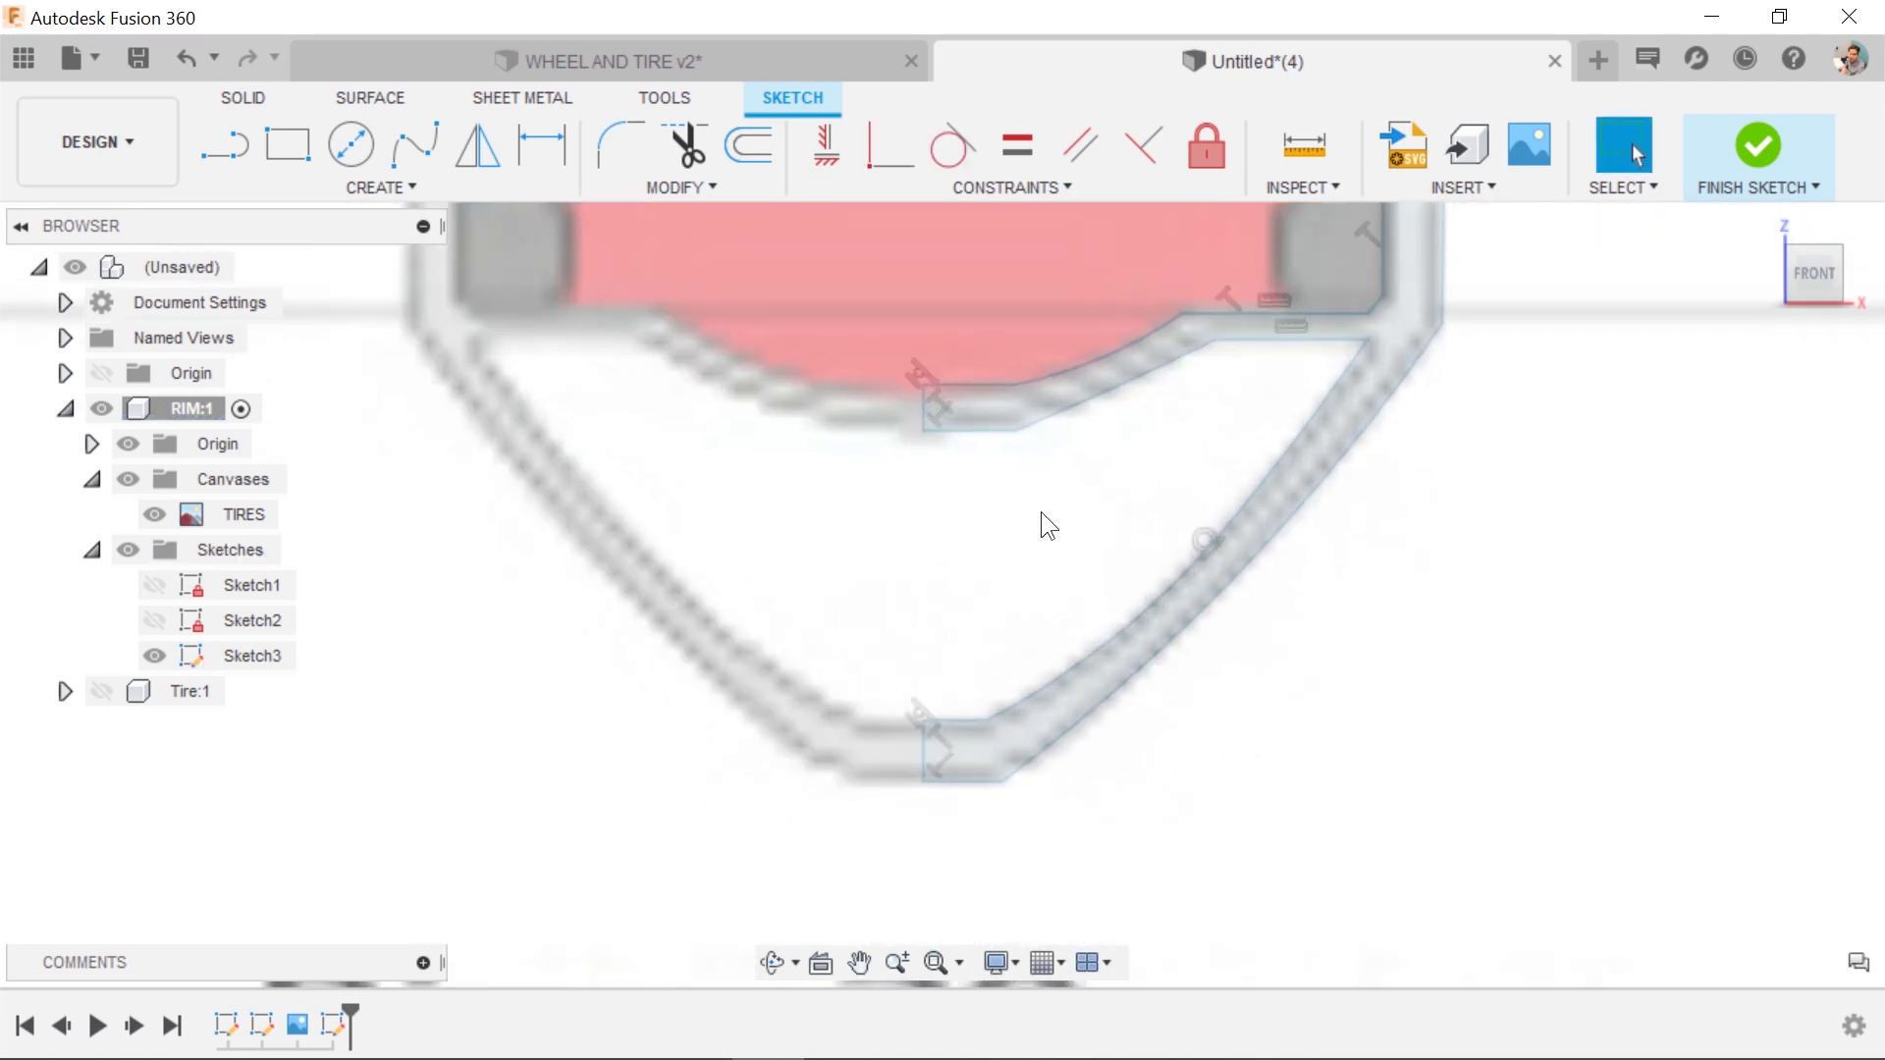
scroll(1002, 569, down, 2)
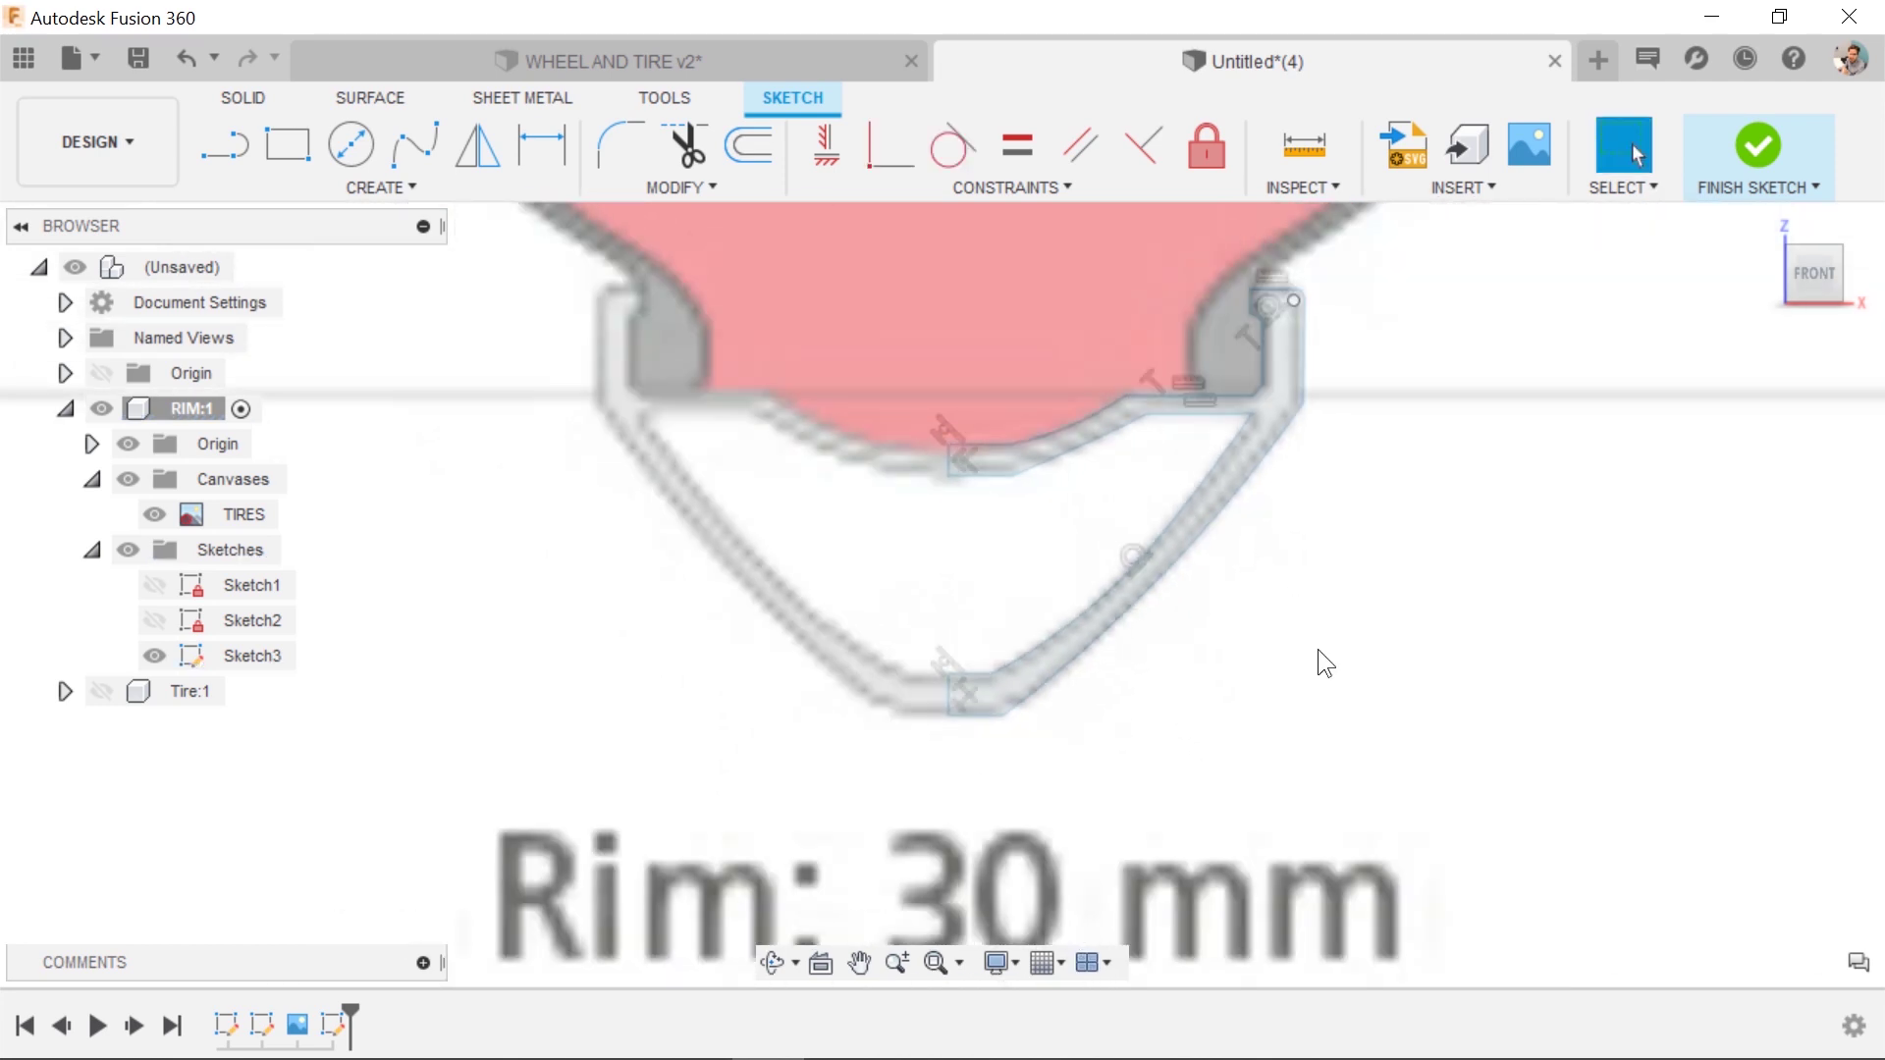
Start Mirror and window-select the rim half-profile curves as the objects.
text(smirror)
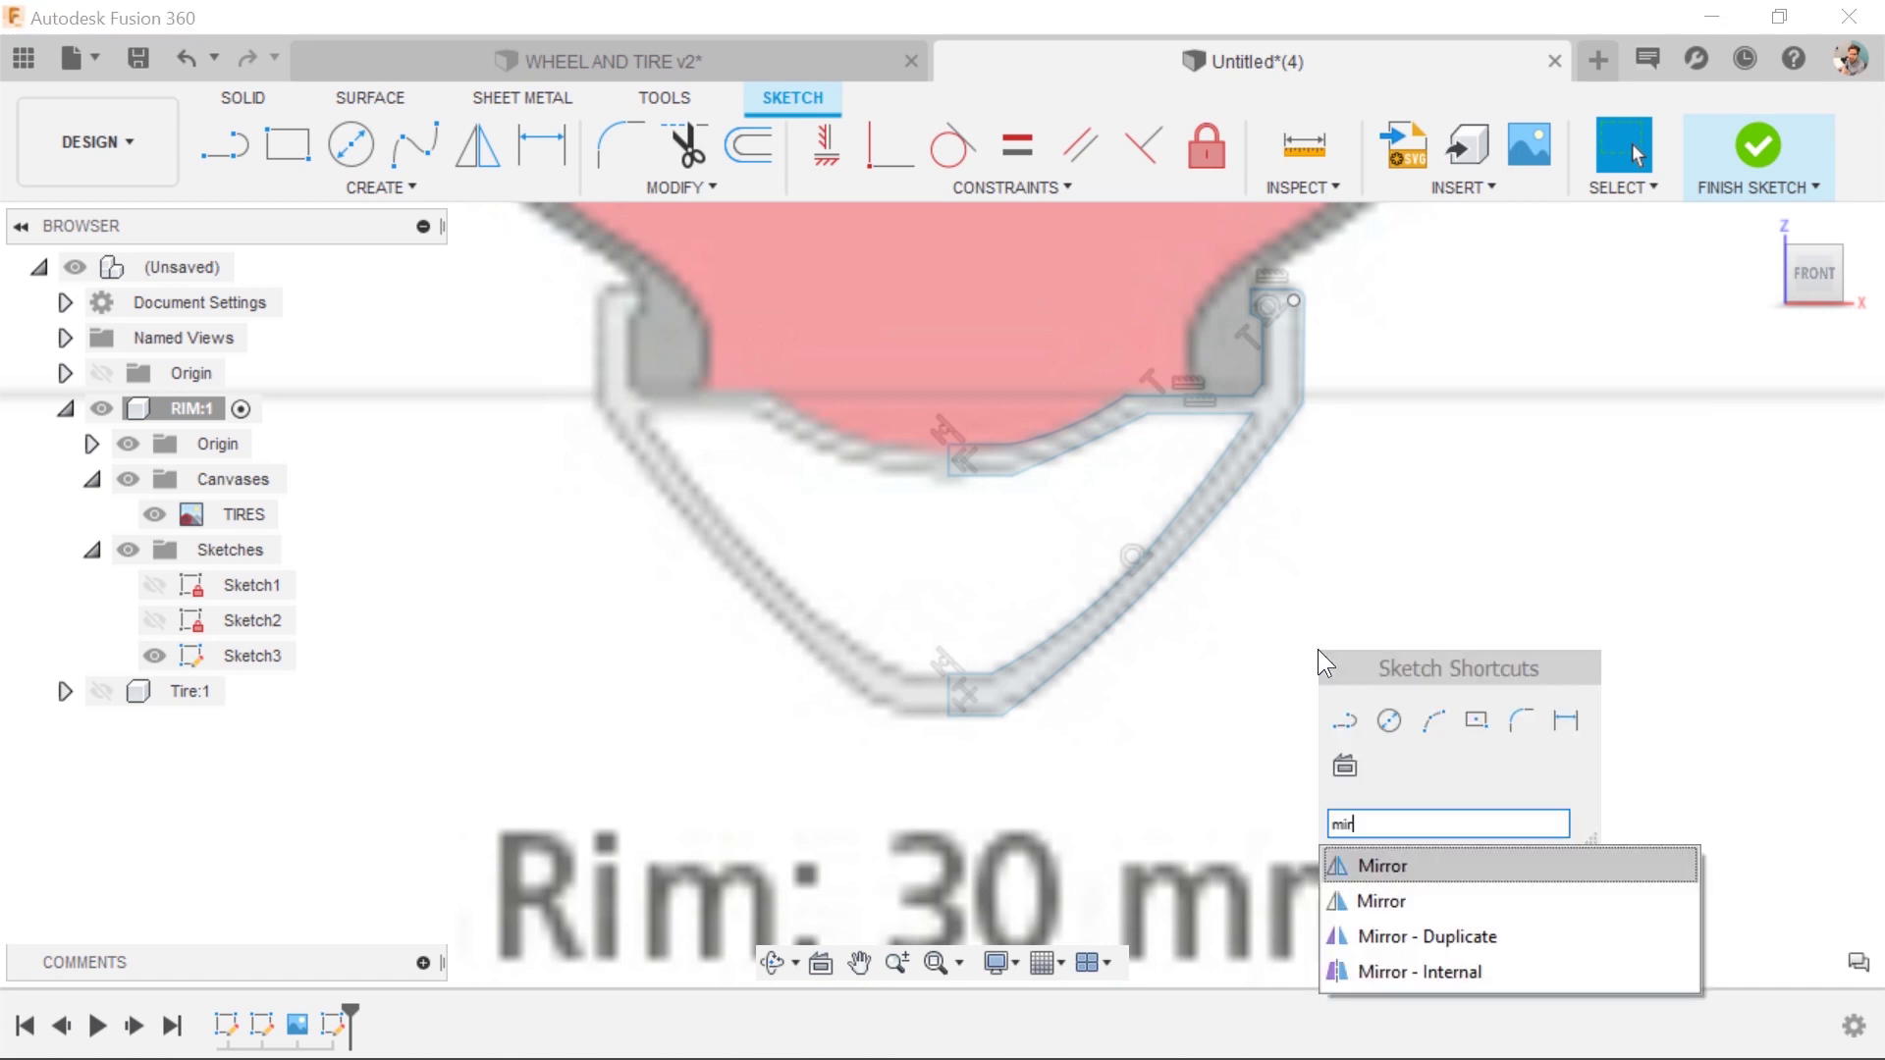
key(Return)
drag(1346, 766, 936, 247)
scroll(1007, 722, down, 2)
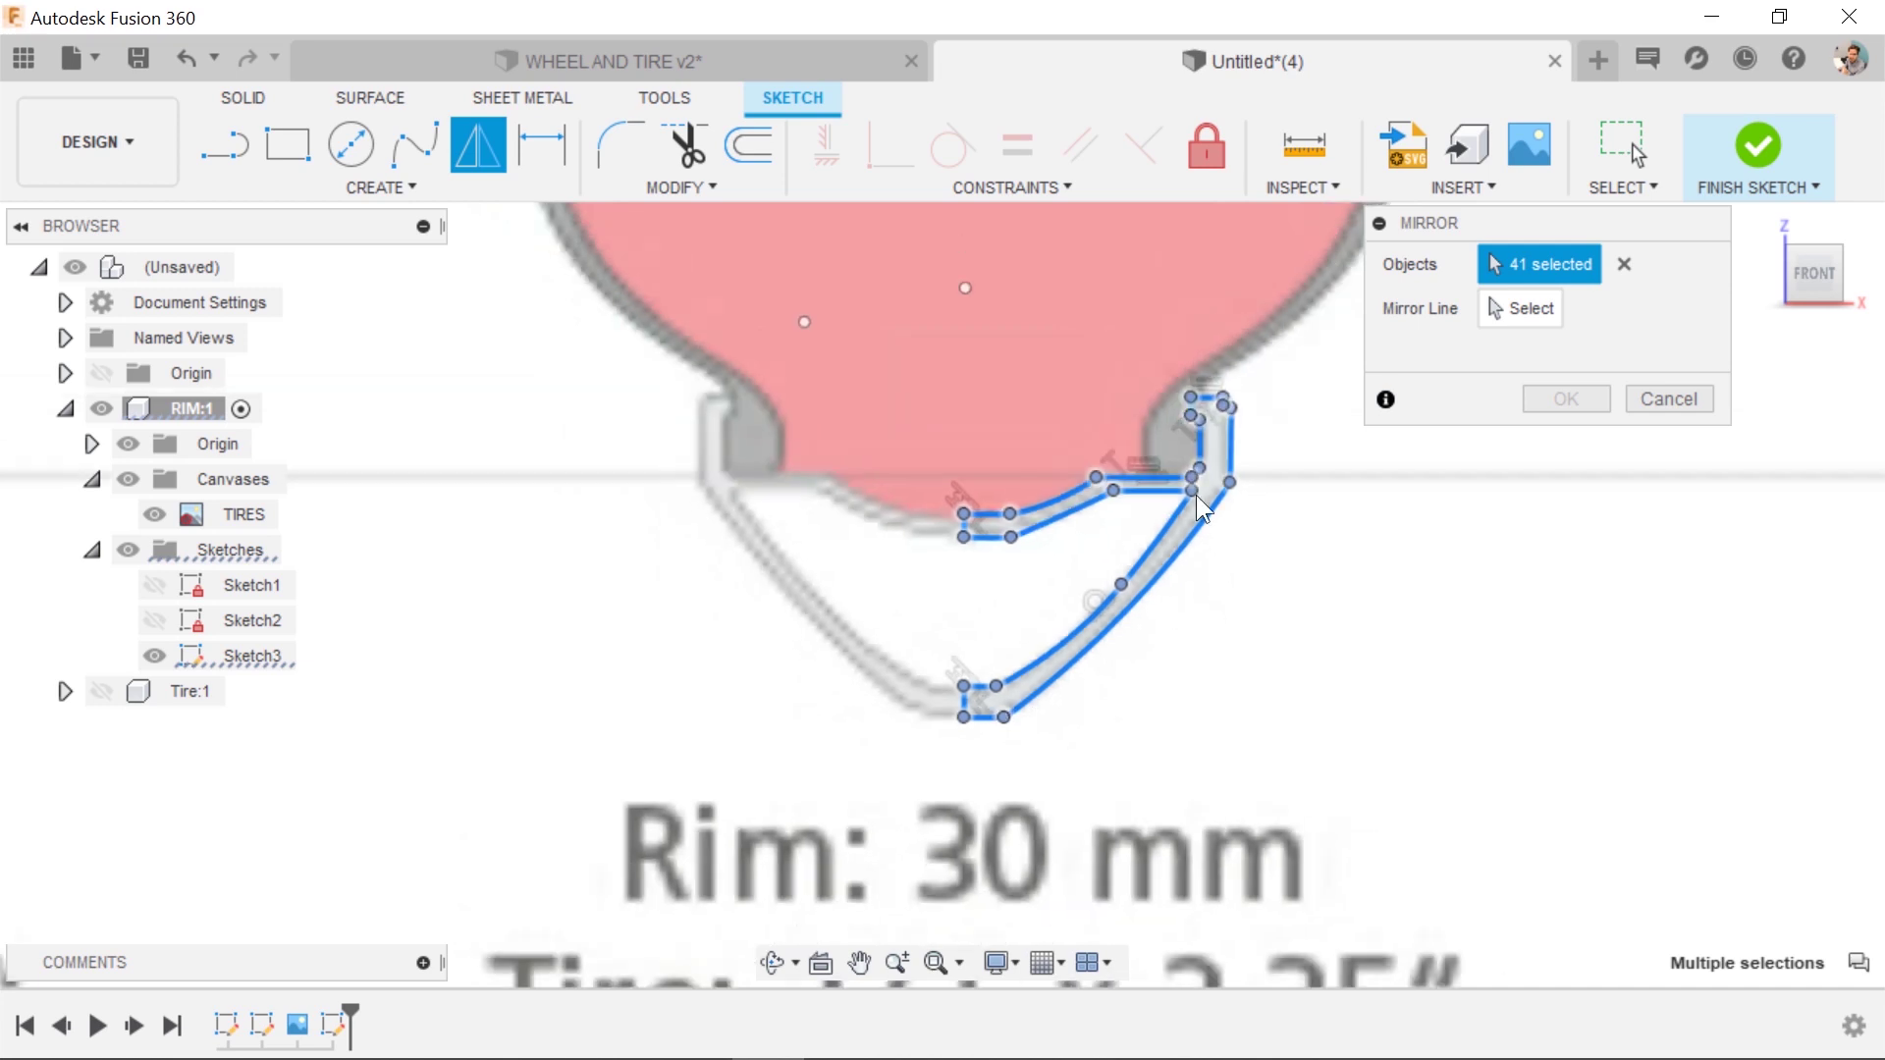
click(1522, 308)
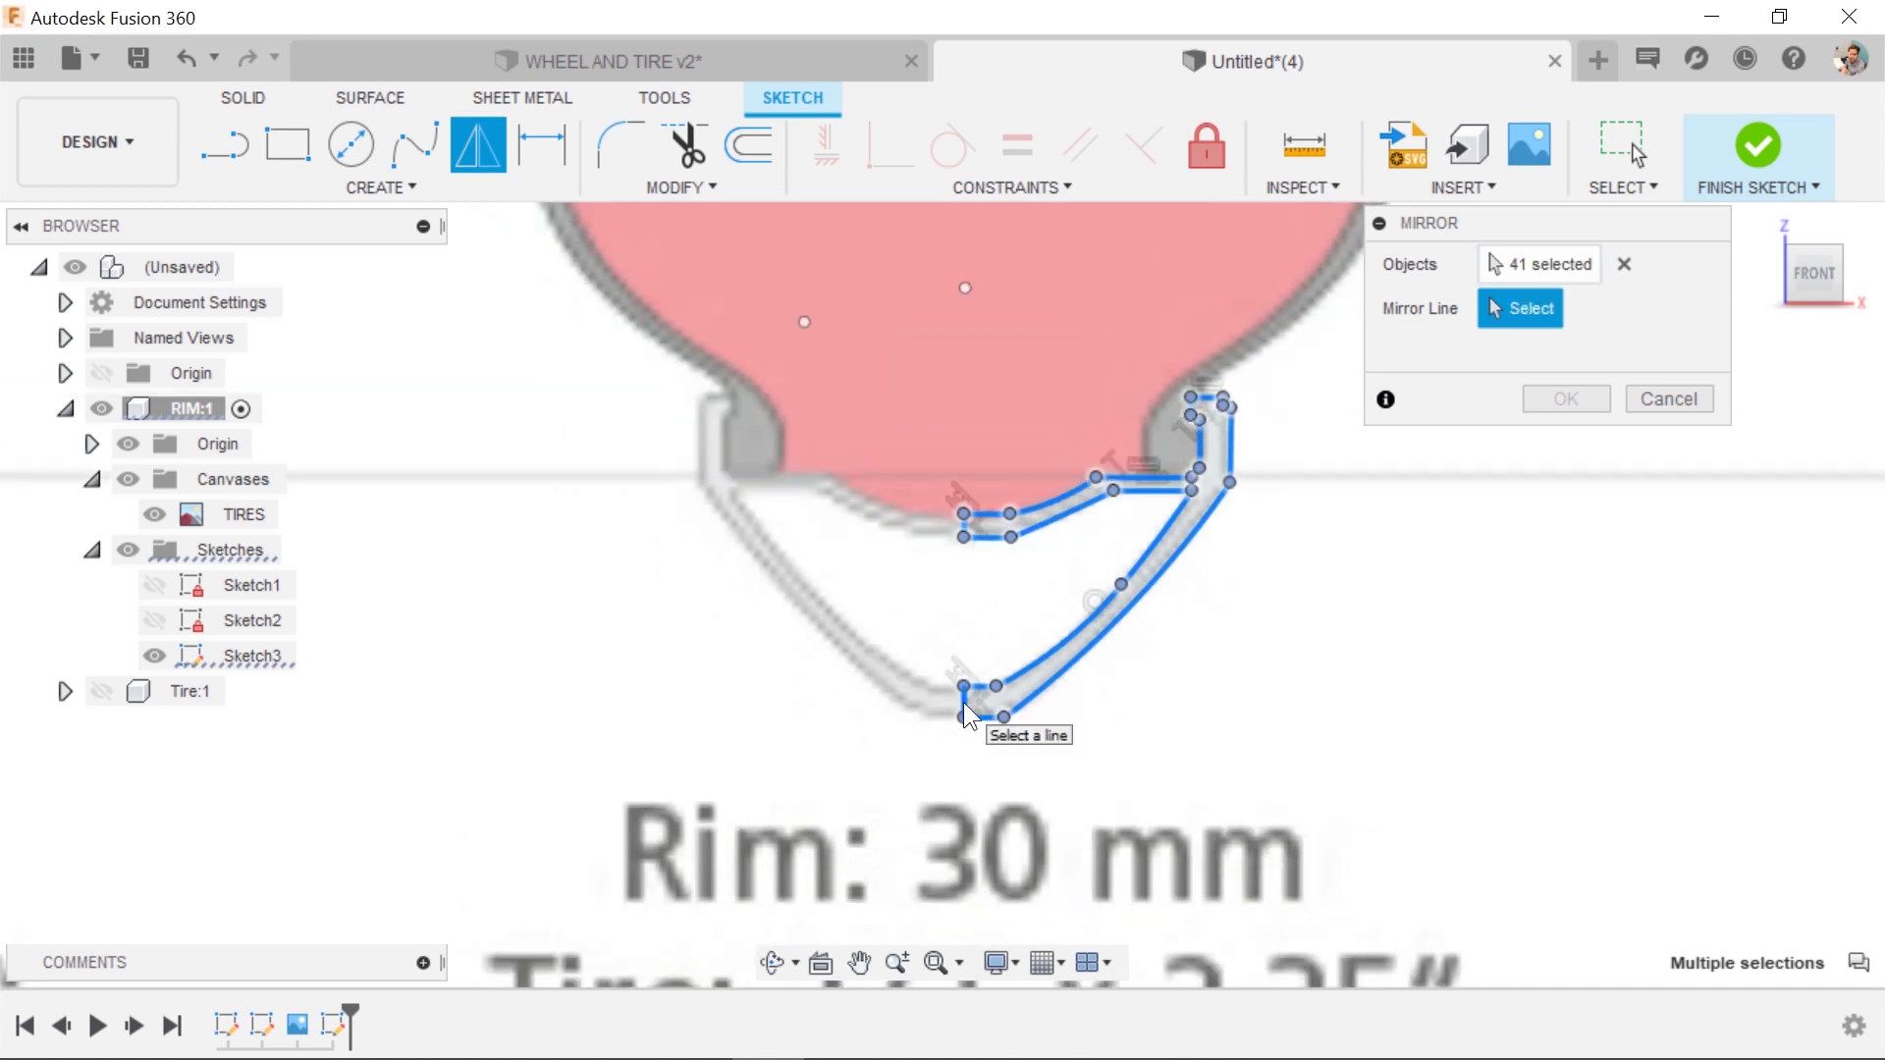
scroll(968, 591, up, 3)
click(1625, 265)
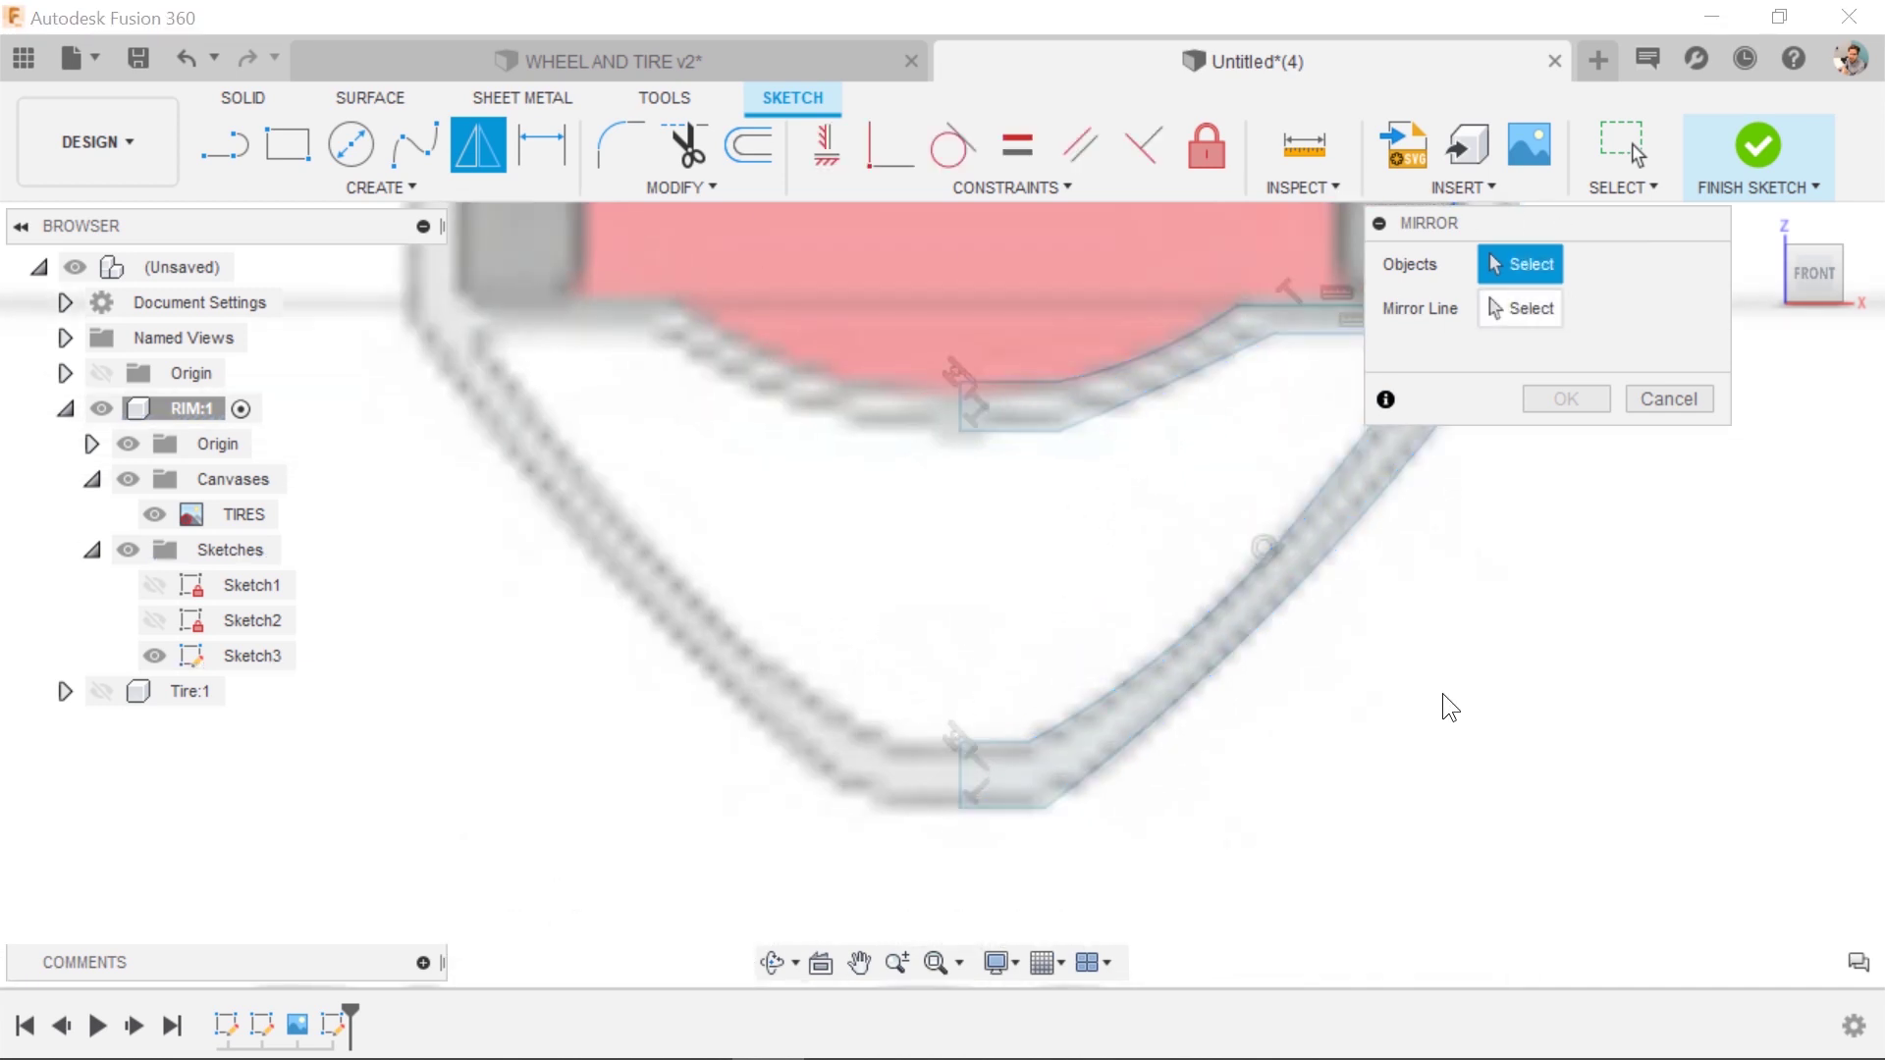
scroll(1521, 749, down, 2)
mouse_move(1610, 842)
mouse_down()
mouse_move(1251, 609)
mouse_move(1198, 308)
mouse_move(1151, 308)
mouse_up()
Mirror the curves across the vertical end line.
scroll(1142, 589, up, 2)
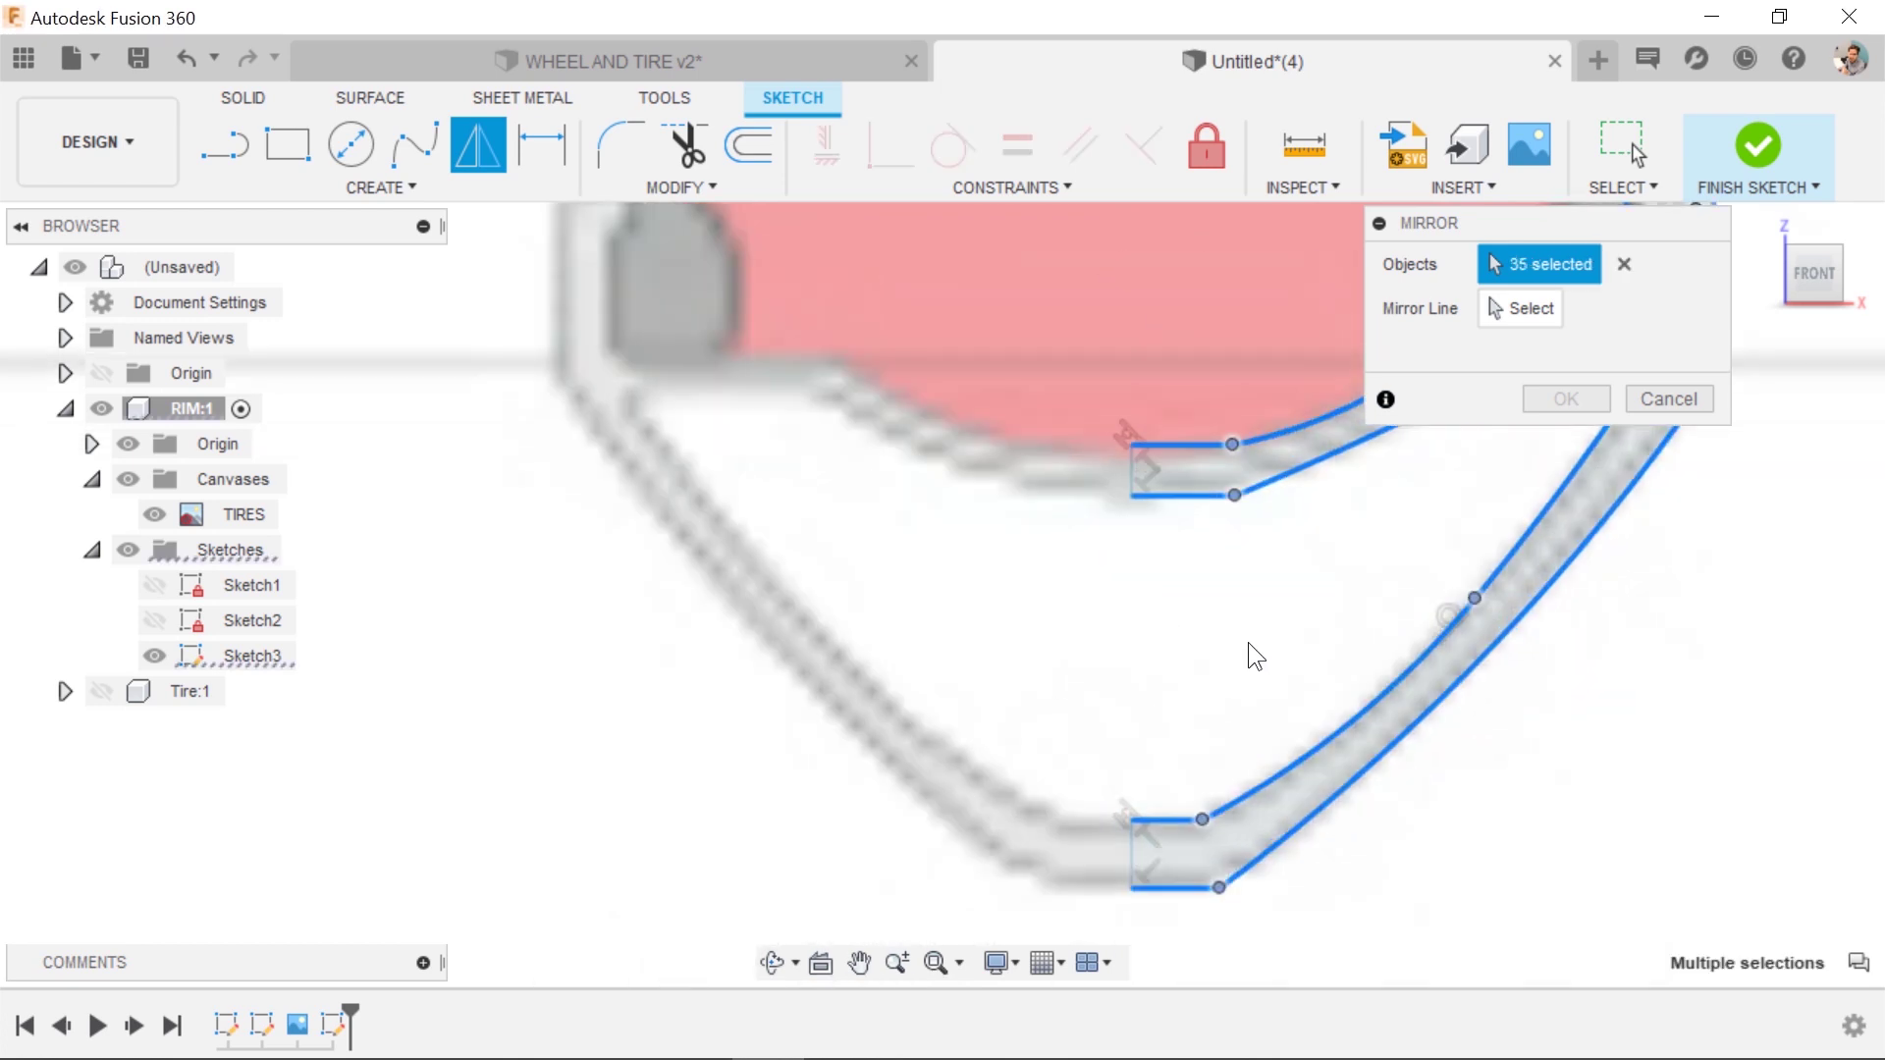
click(1507, 309)
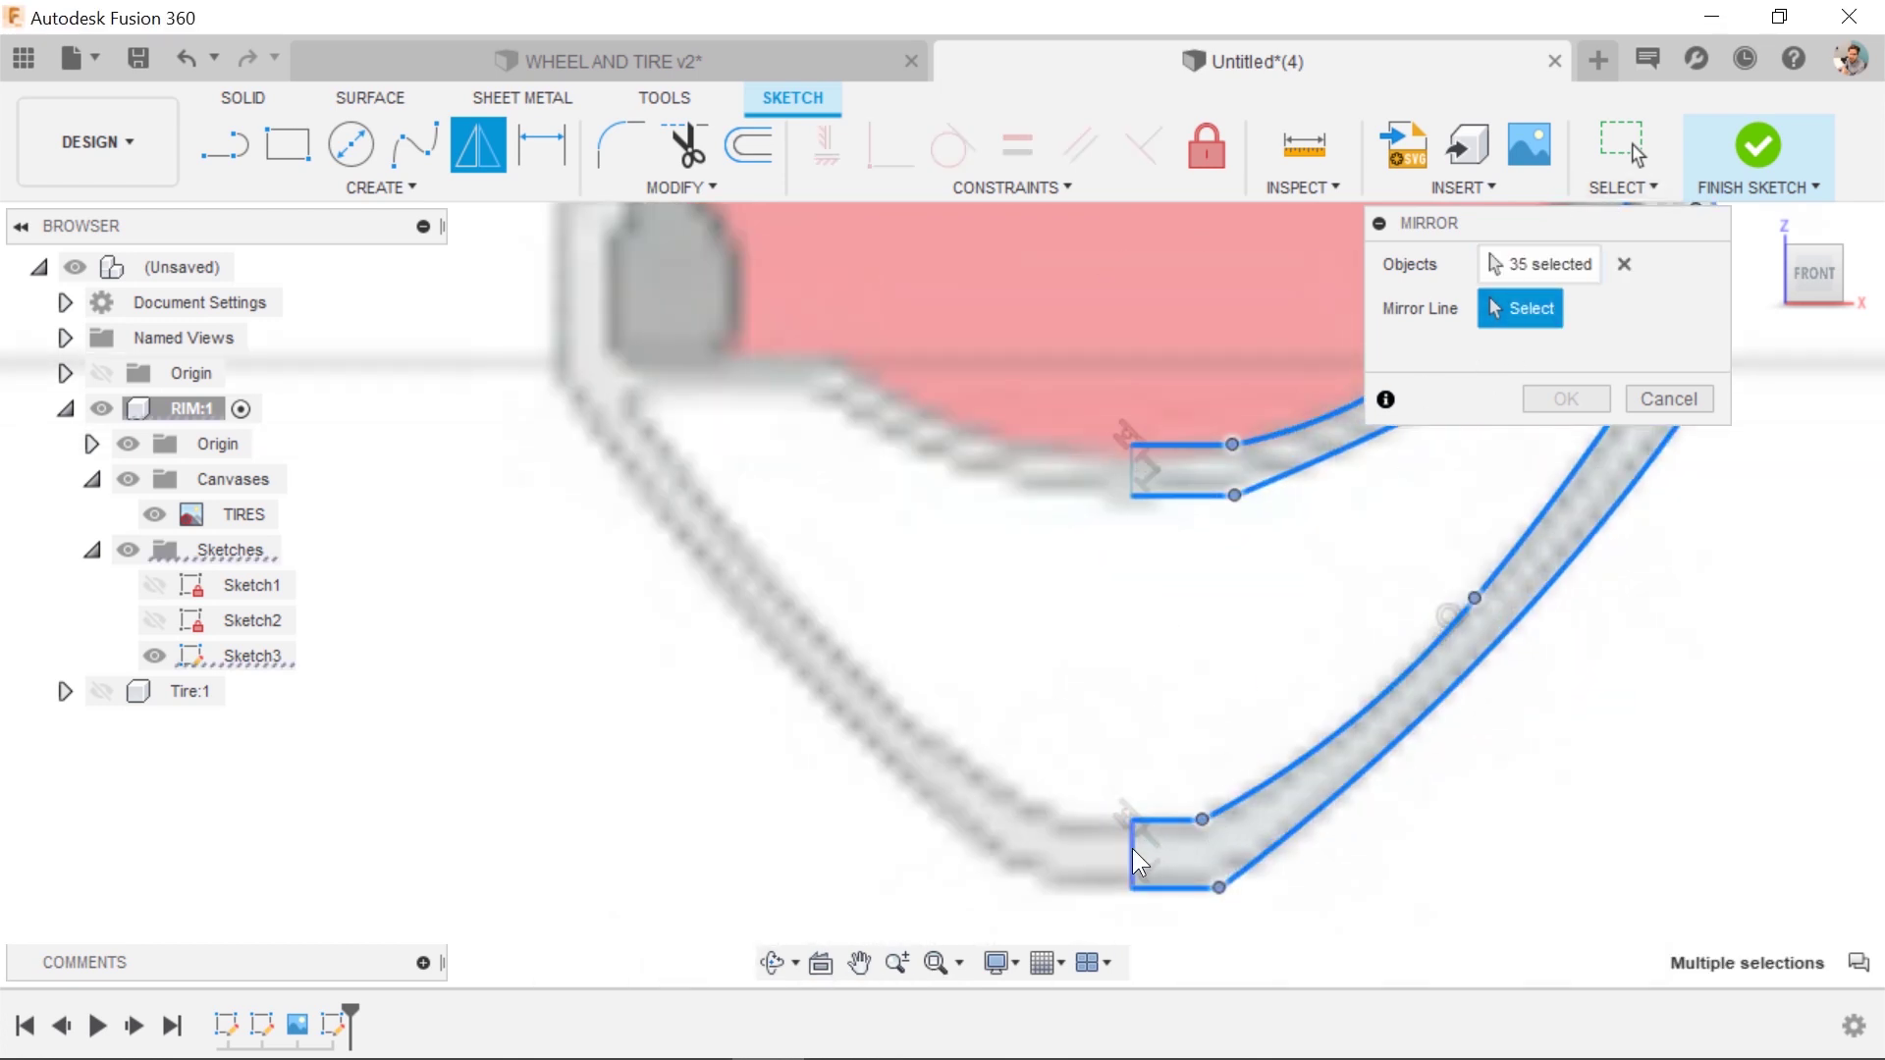
click(1133, 850)
scroll(1147, 729, down, 2)
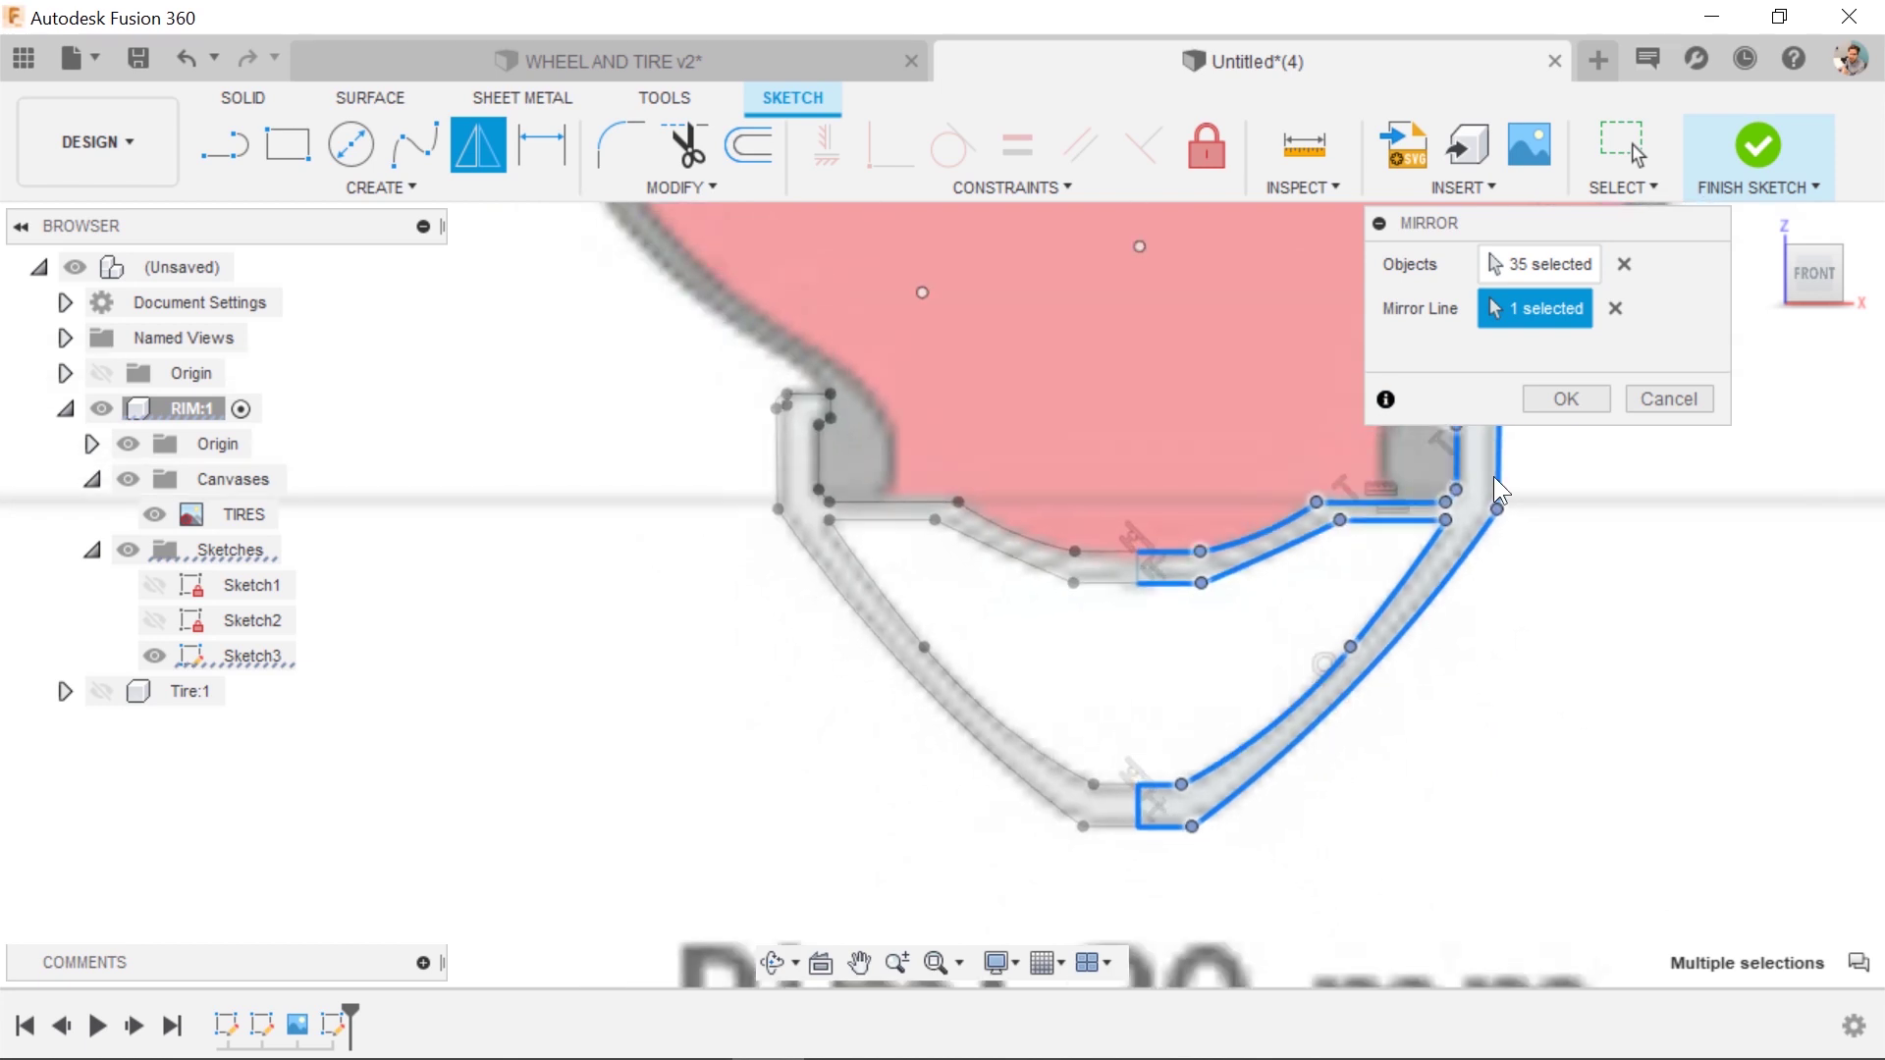
click(1592, 401)
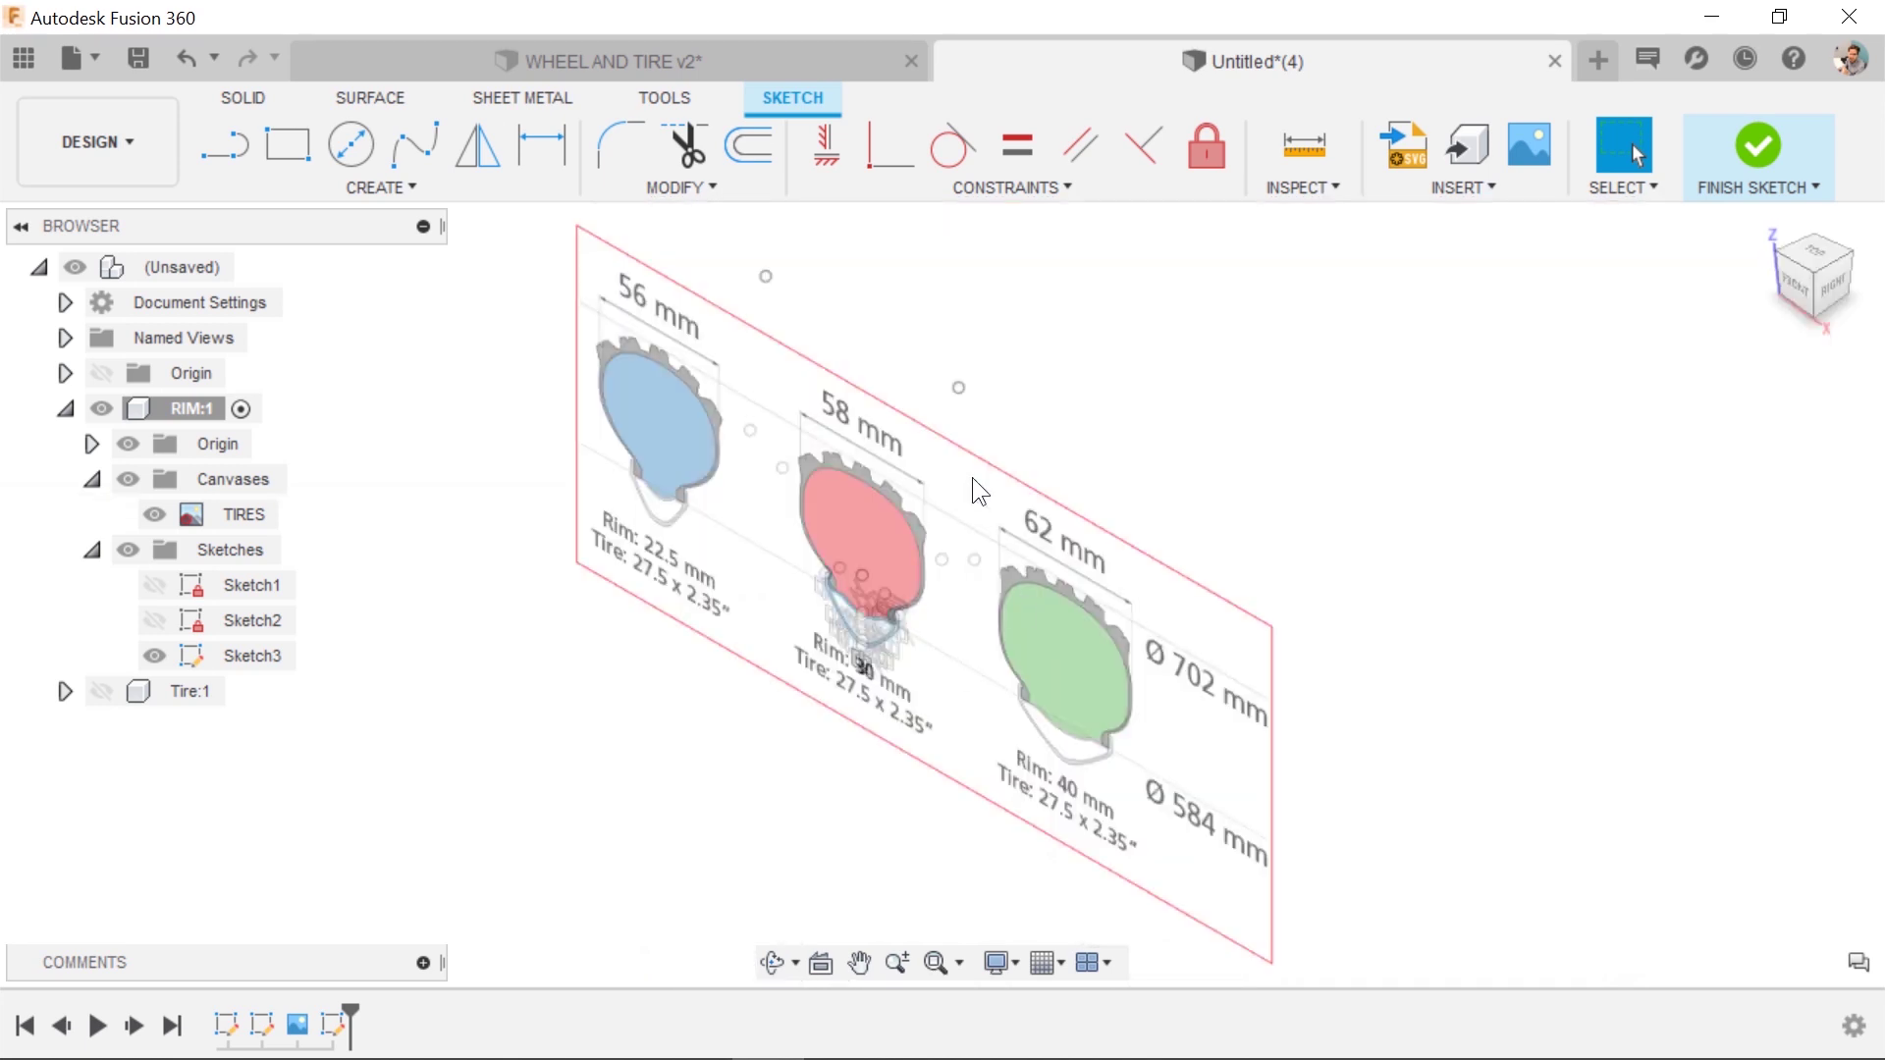
Start Revolve and select both rim profile regions.
text(srevo)
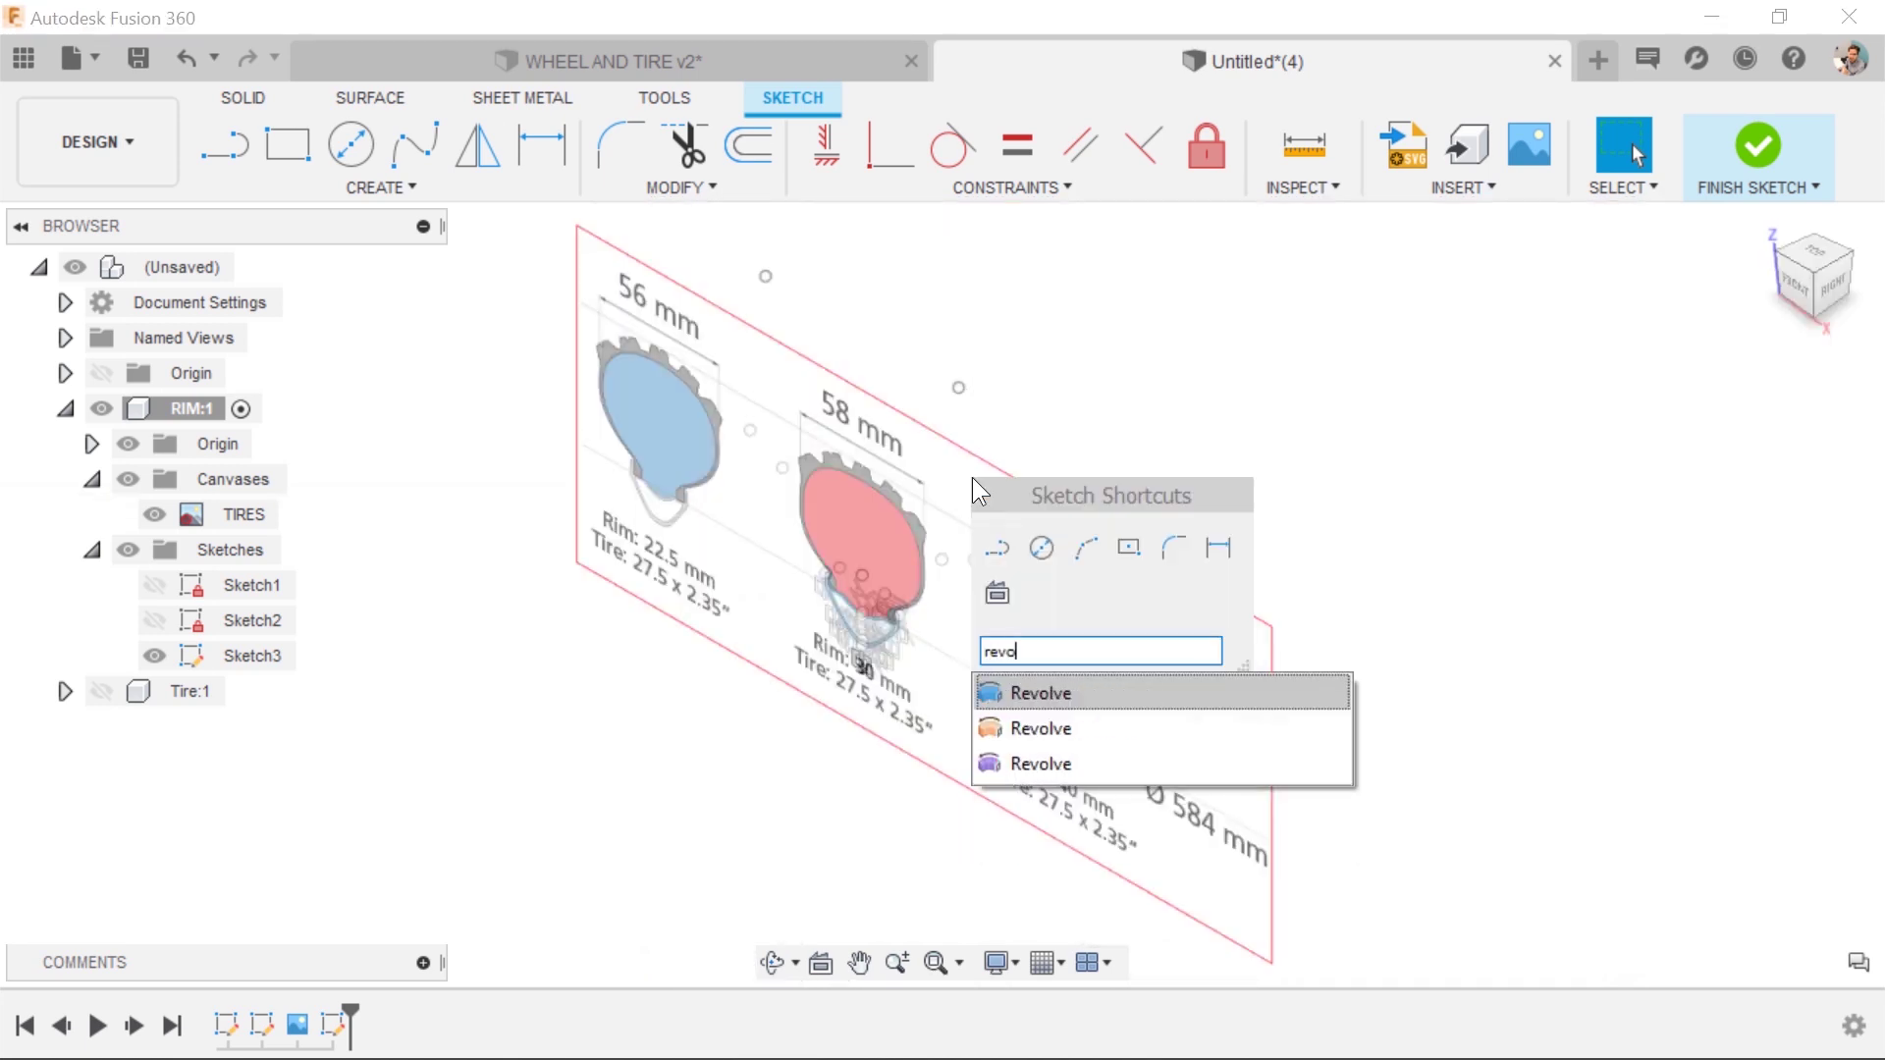
key(Return)
scroll(857, 642, up, 8)
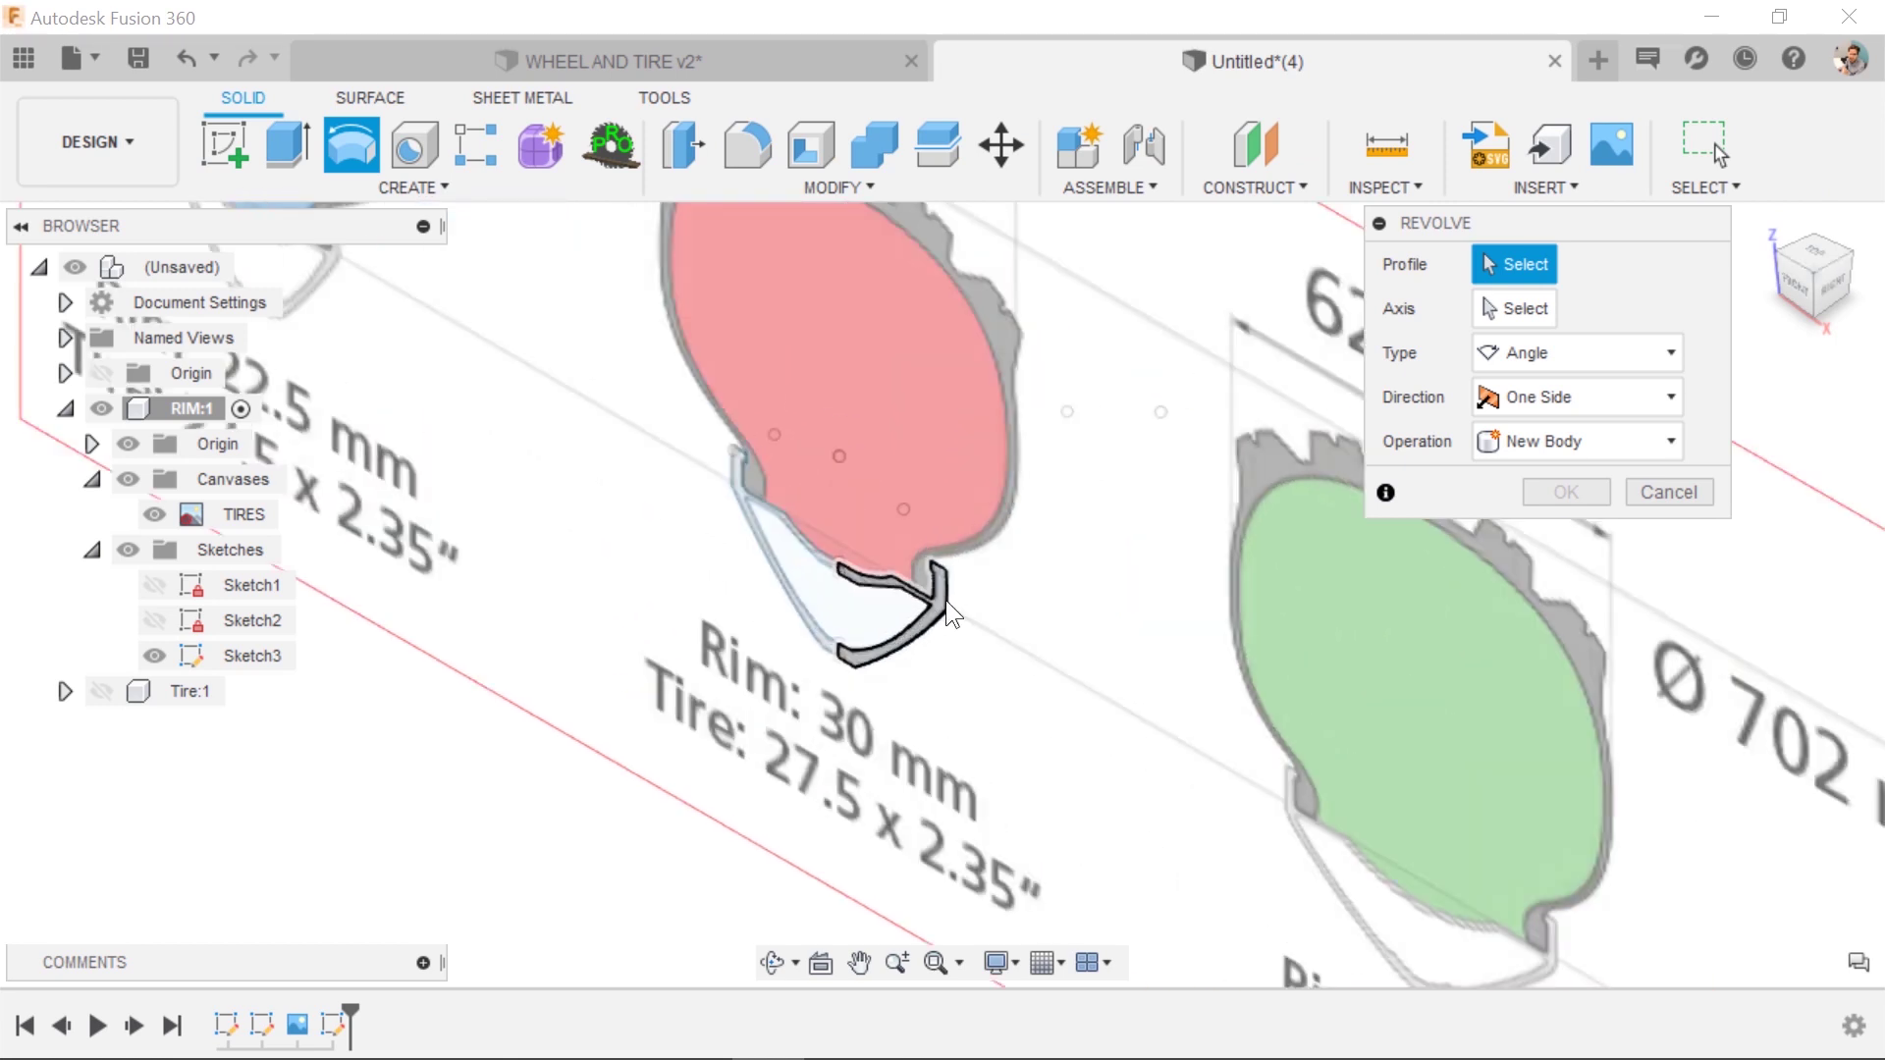
click(826, 551)
click(770, 544)
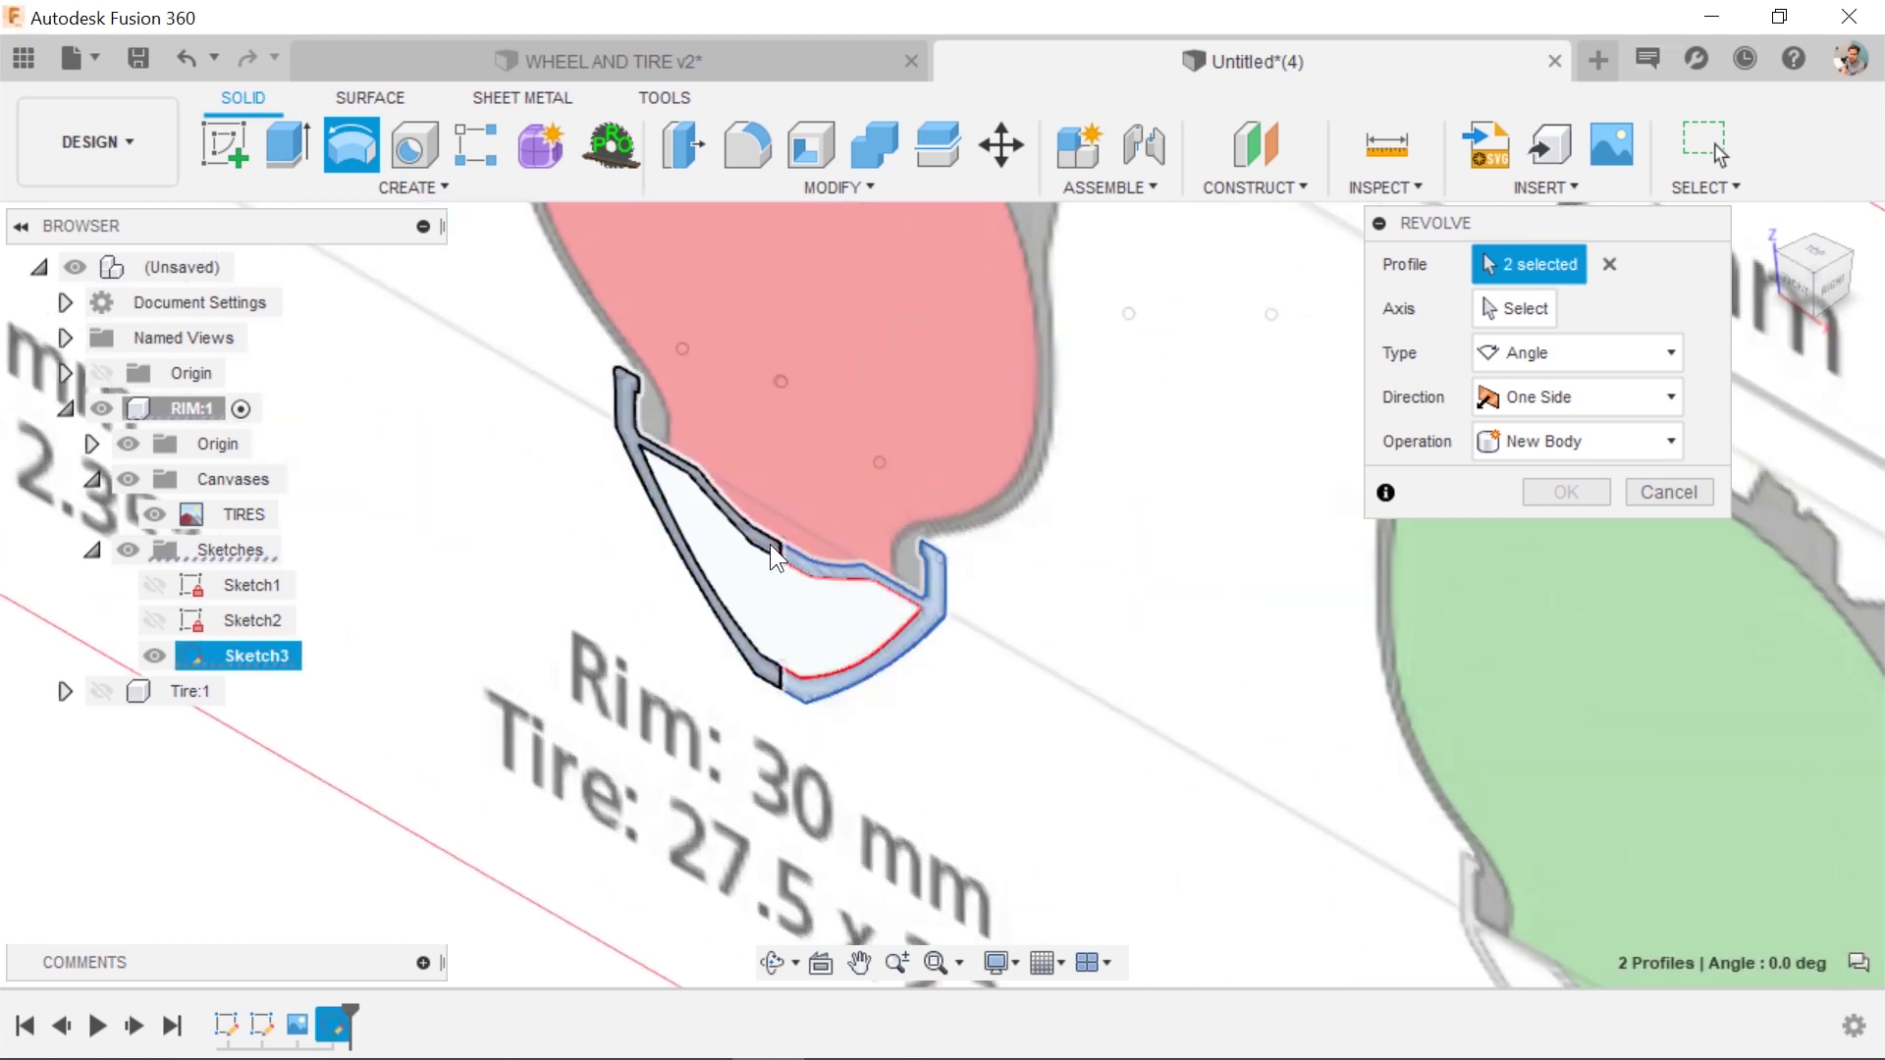
scroll(935, 673, down, 6)
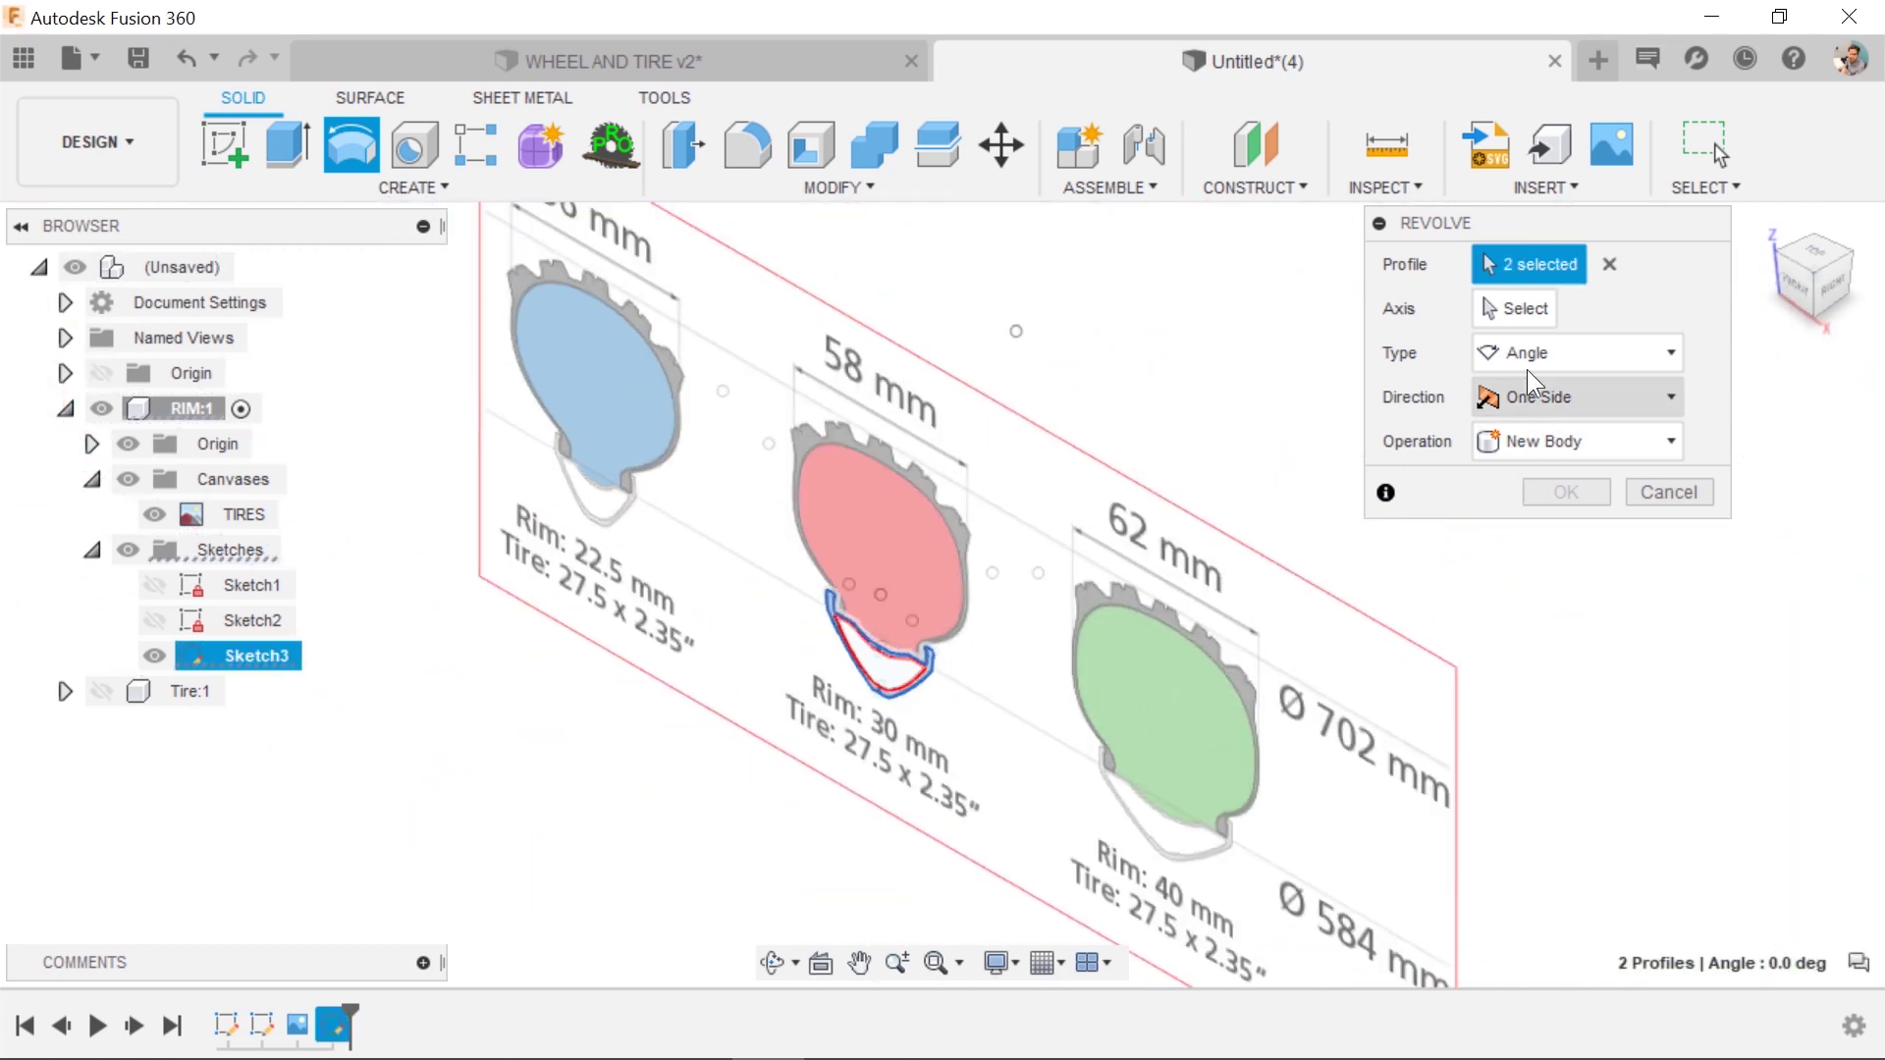
Revolve them 360° around the vertical origin axis.
click(1522, 311)
scroll(1228, 470, down, 10)
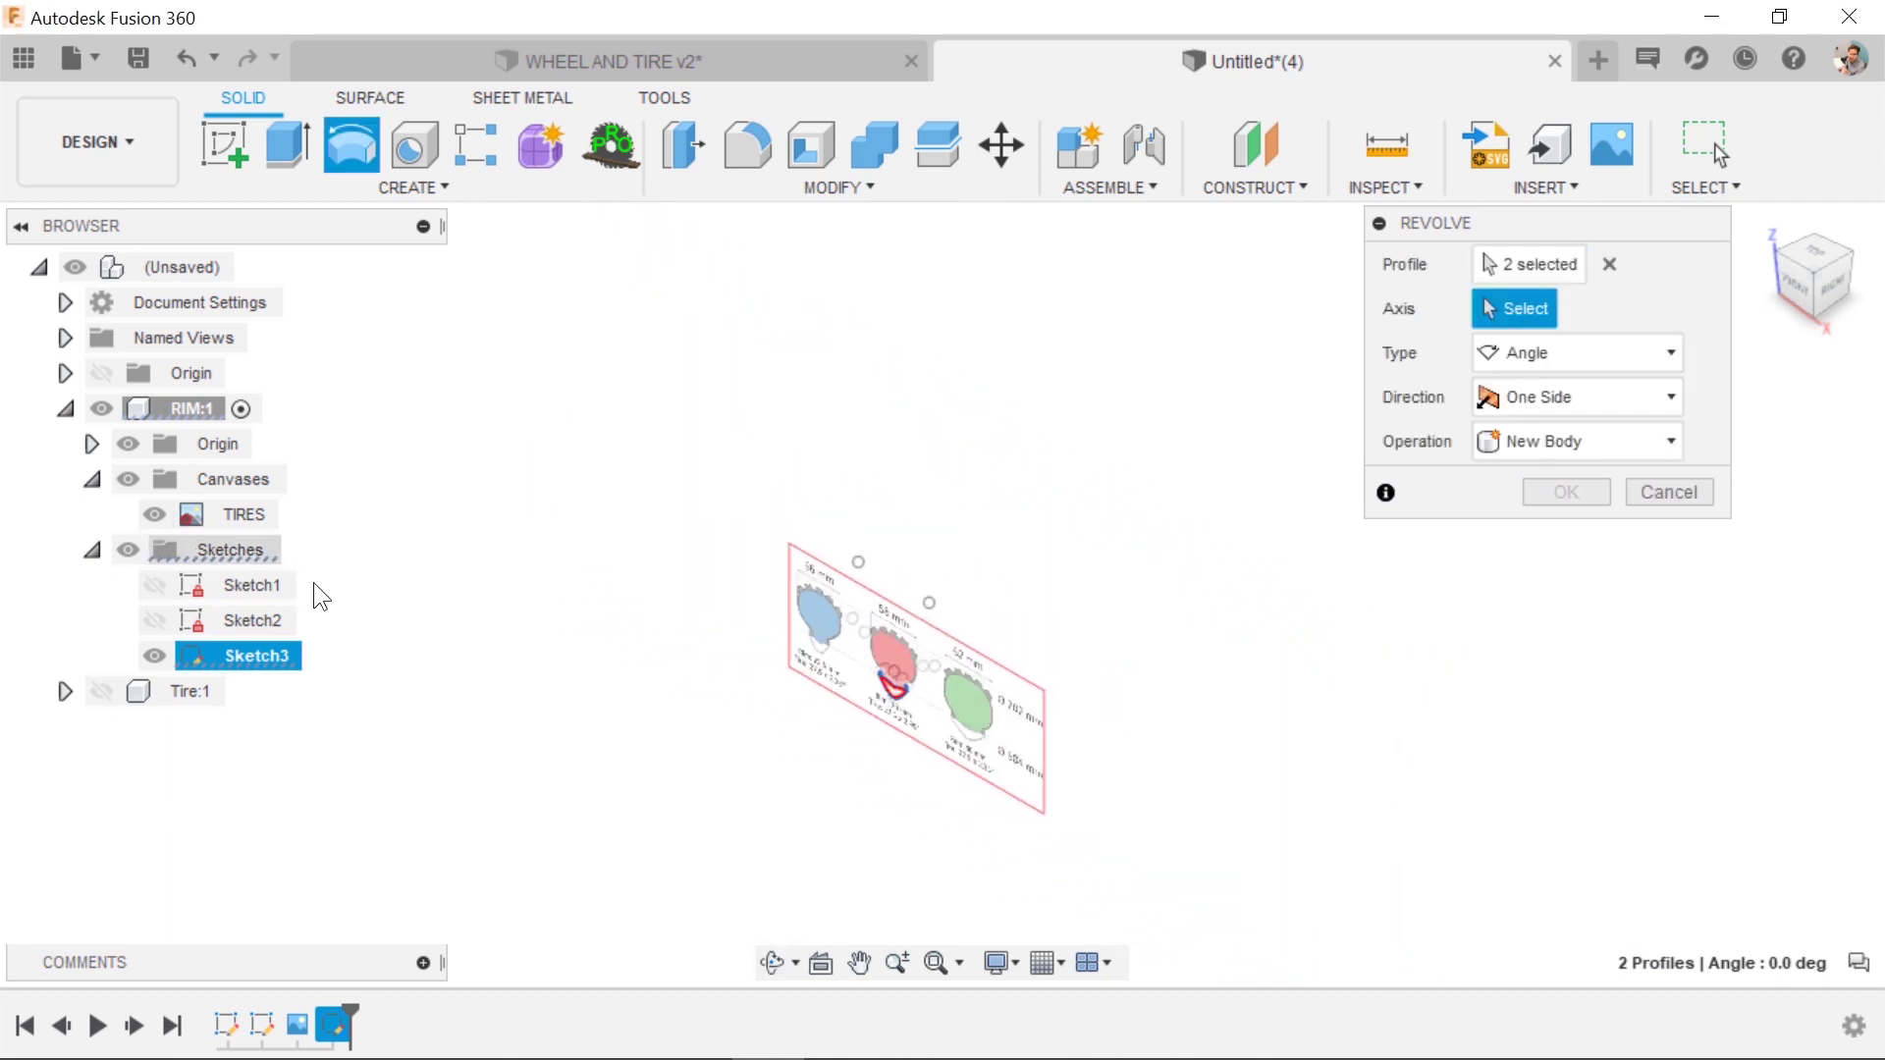
mouse_move(890, 741)
middle_down()
mouse_move(934, 309)
mouse_move(943, 334)
middle_up()
scroll(956, 605, down, 3)
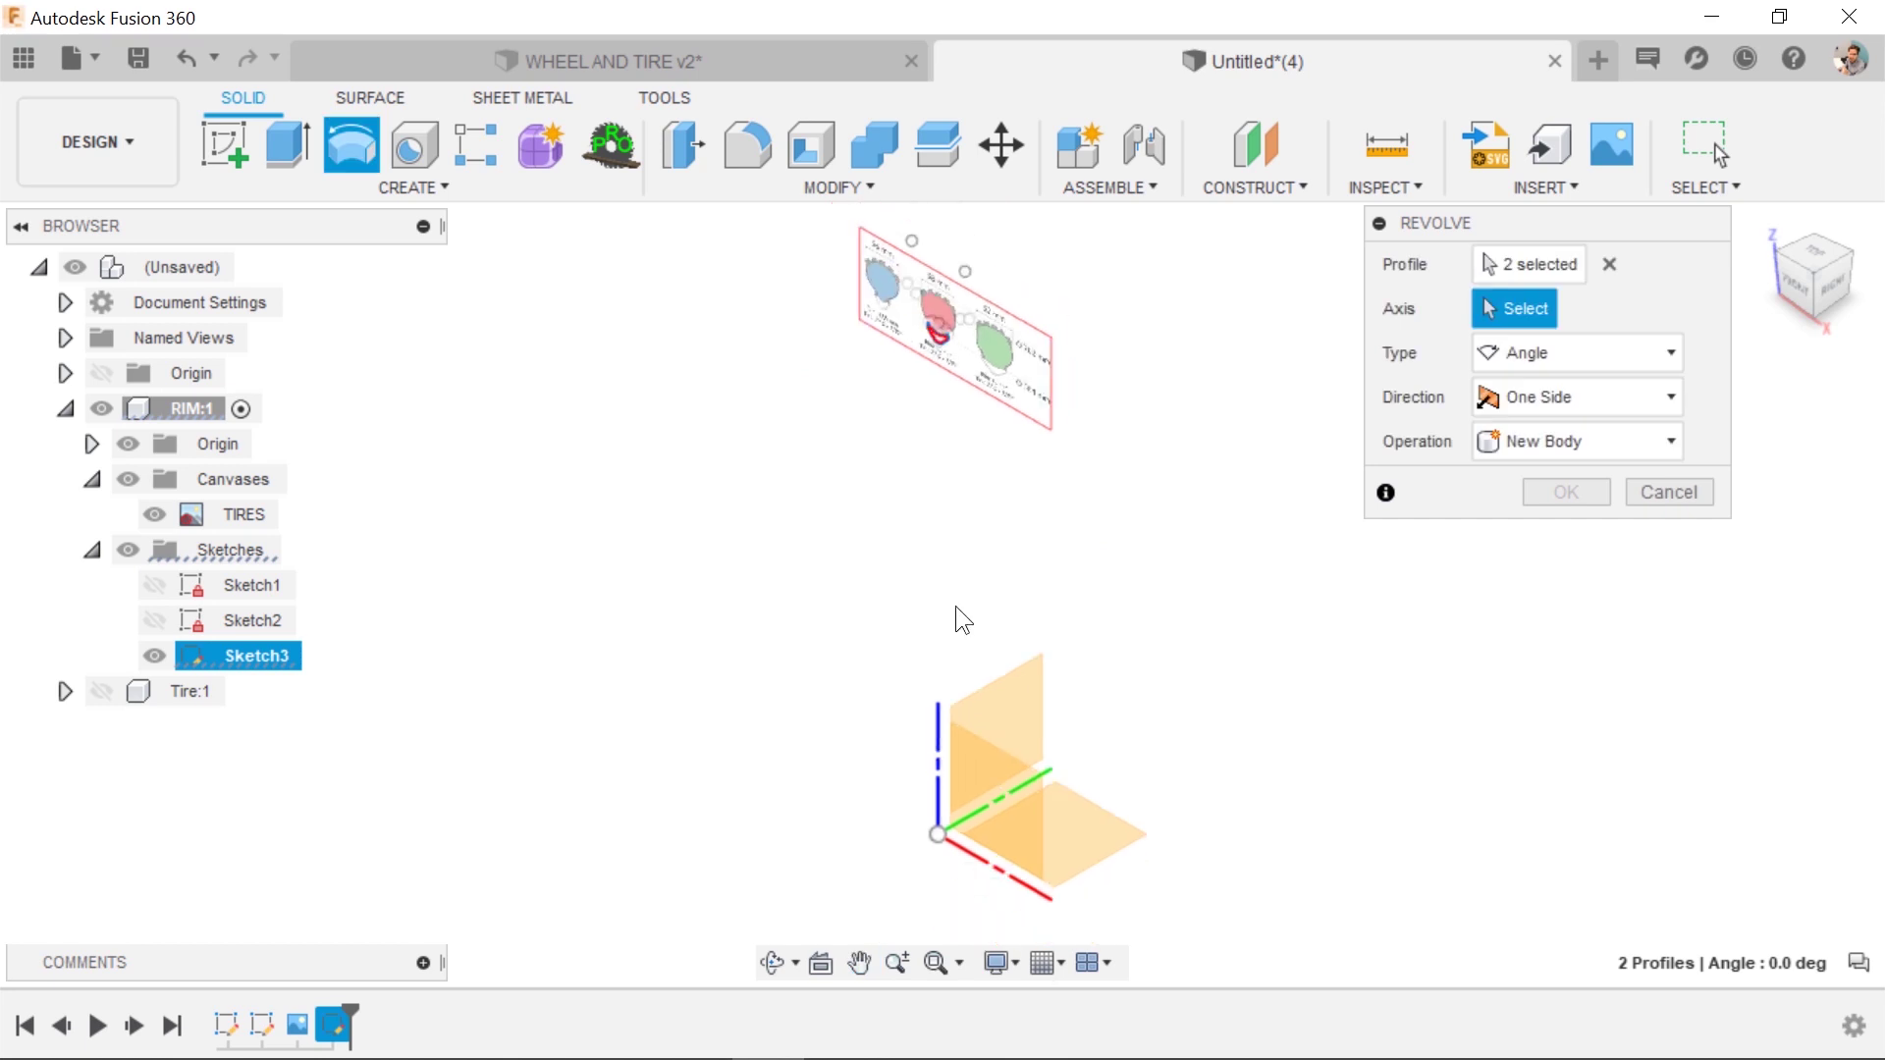
click(975, 832)
scroll(929, 341, up, 10)
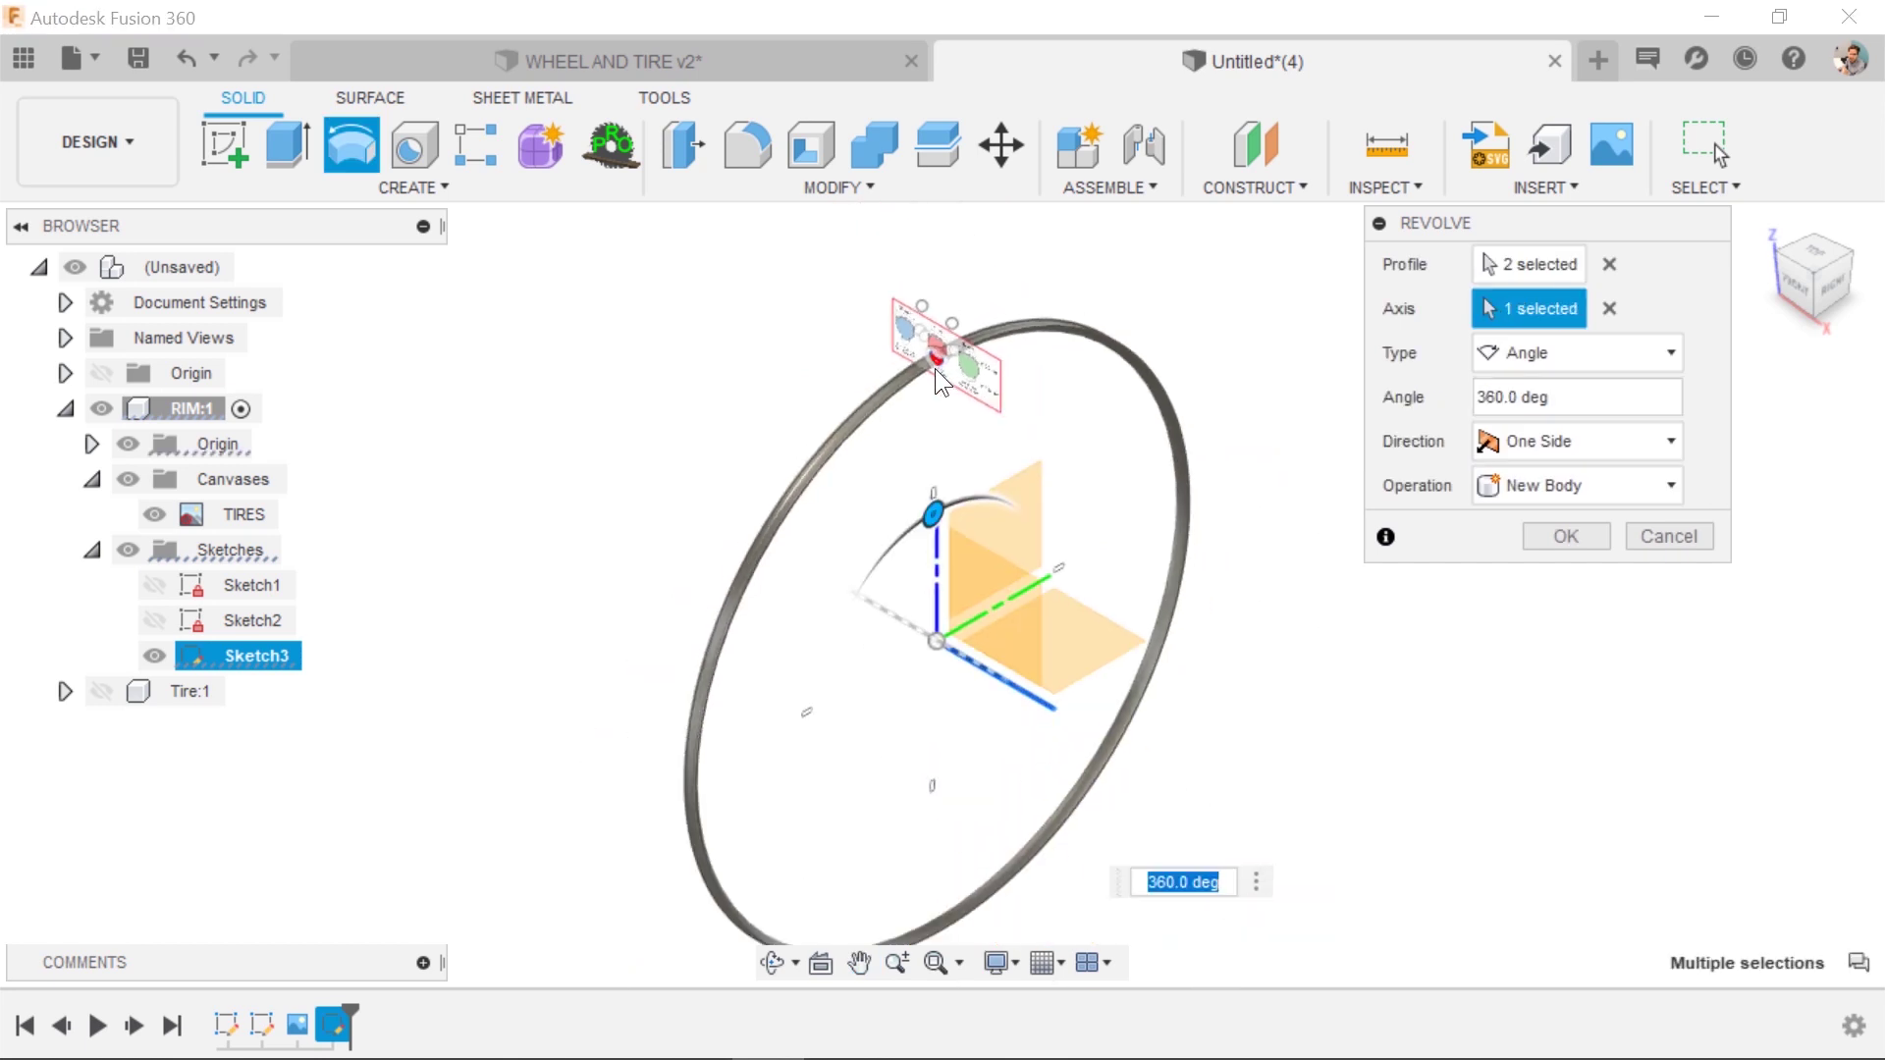
scroll(940, 369, down, 5)
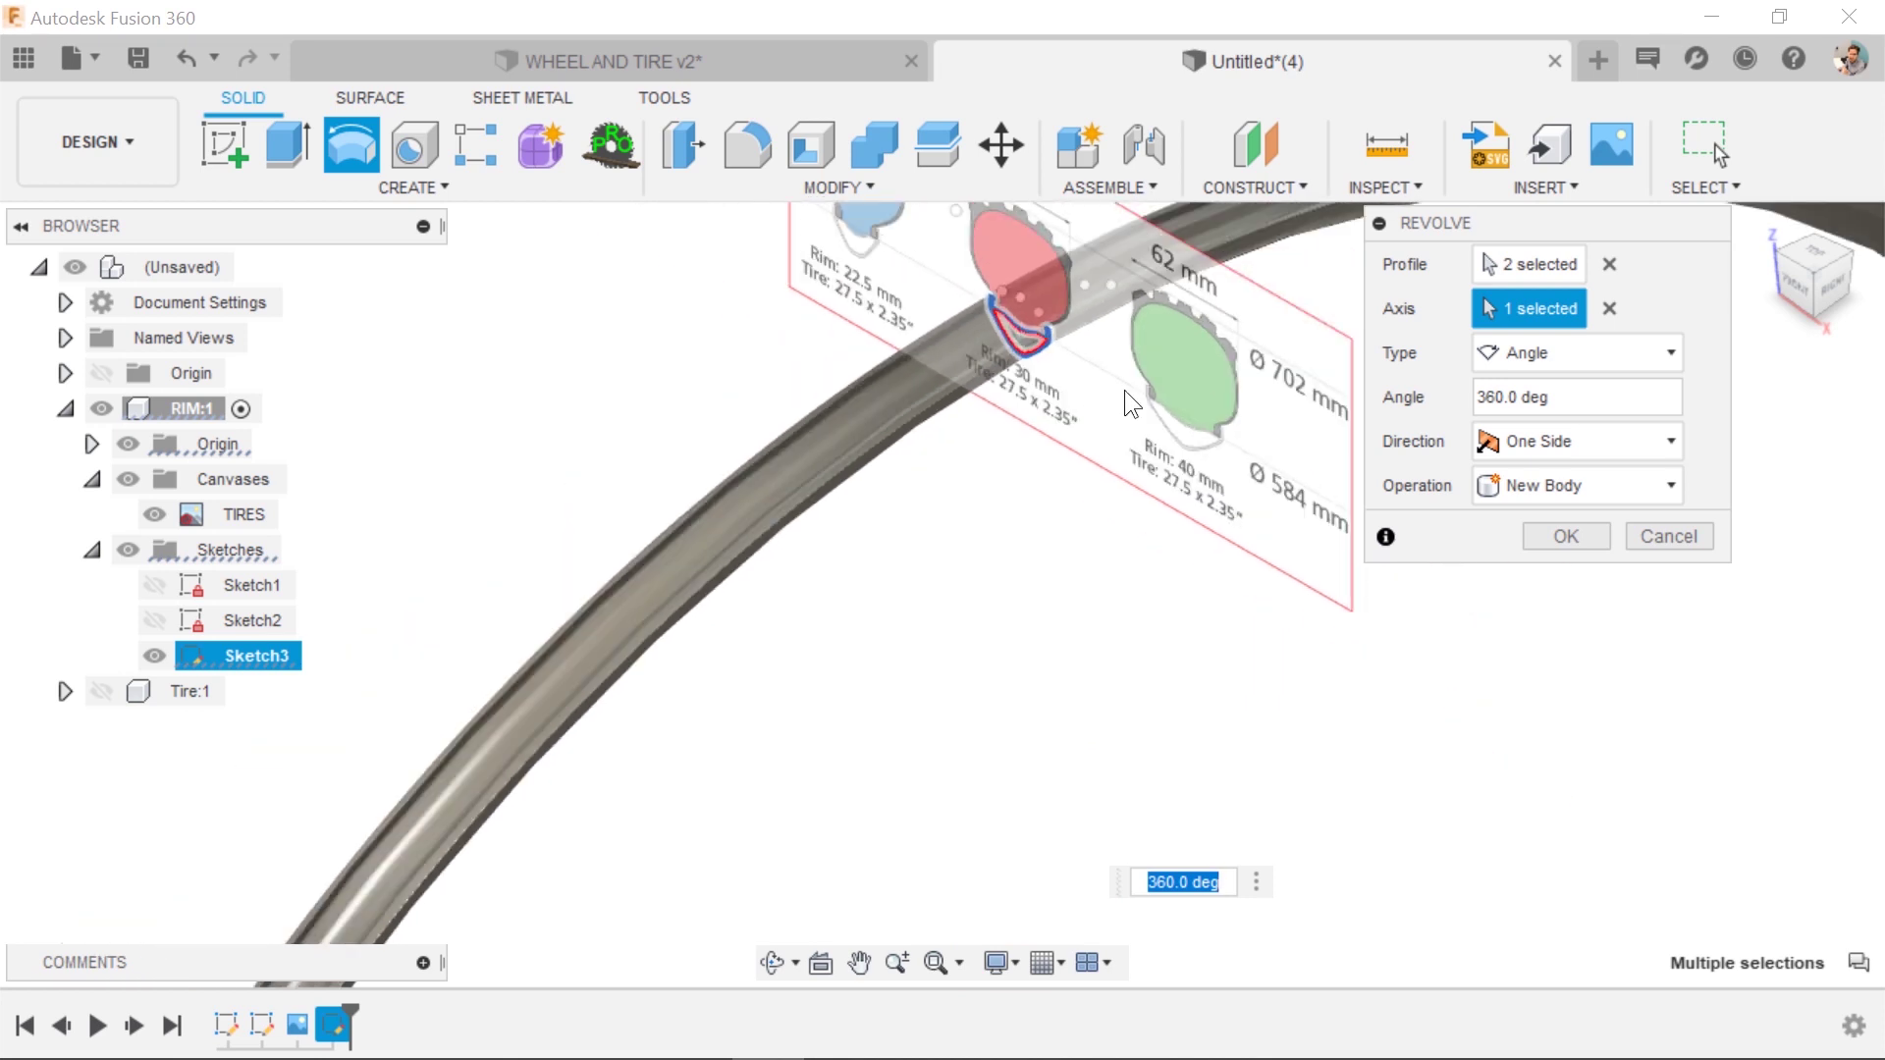
click(1565, 536)
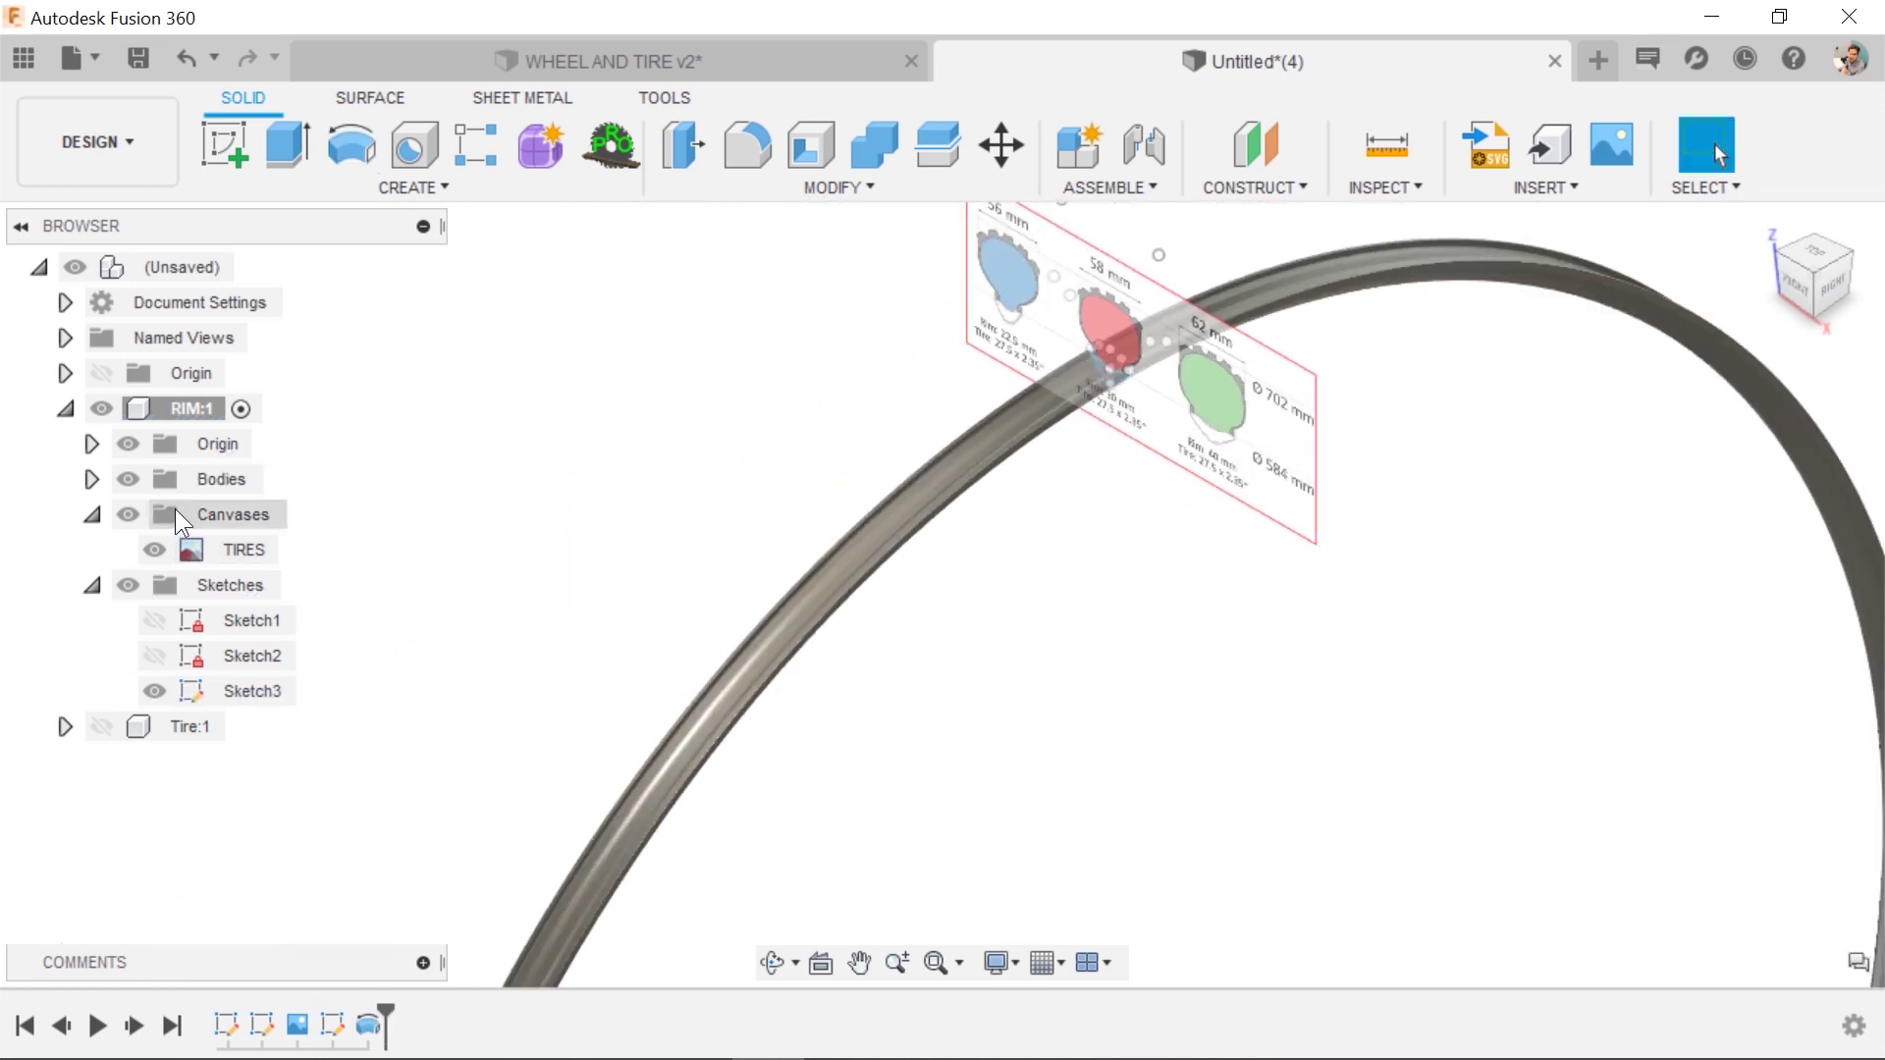
Hide RIM:1, then make Tire:1 active and visible.
click(103, 408)
click(246, 726)
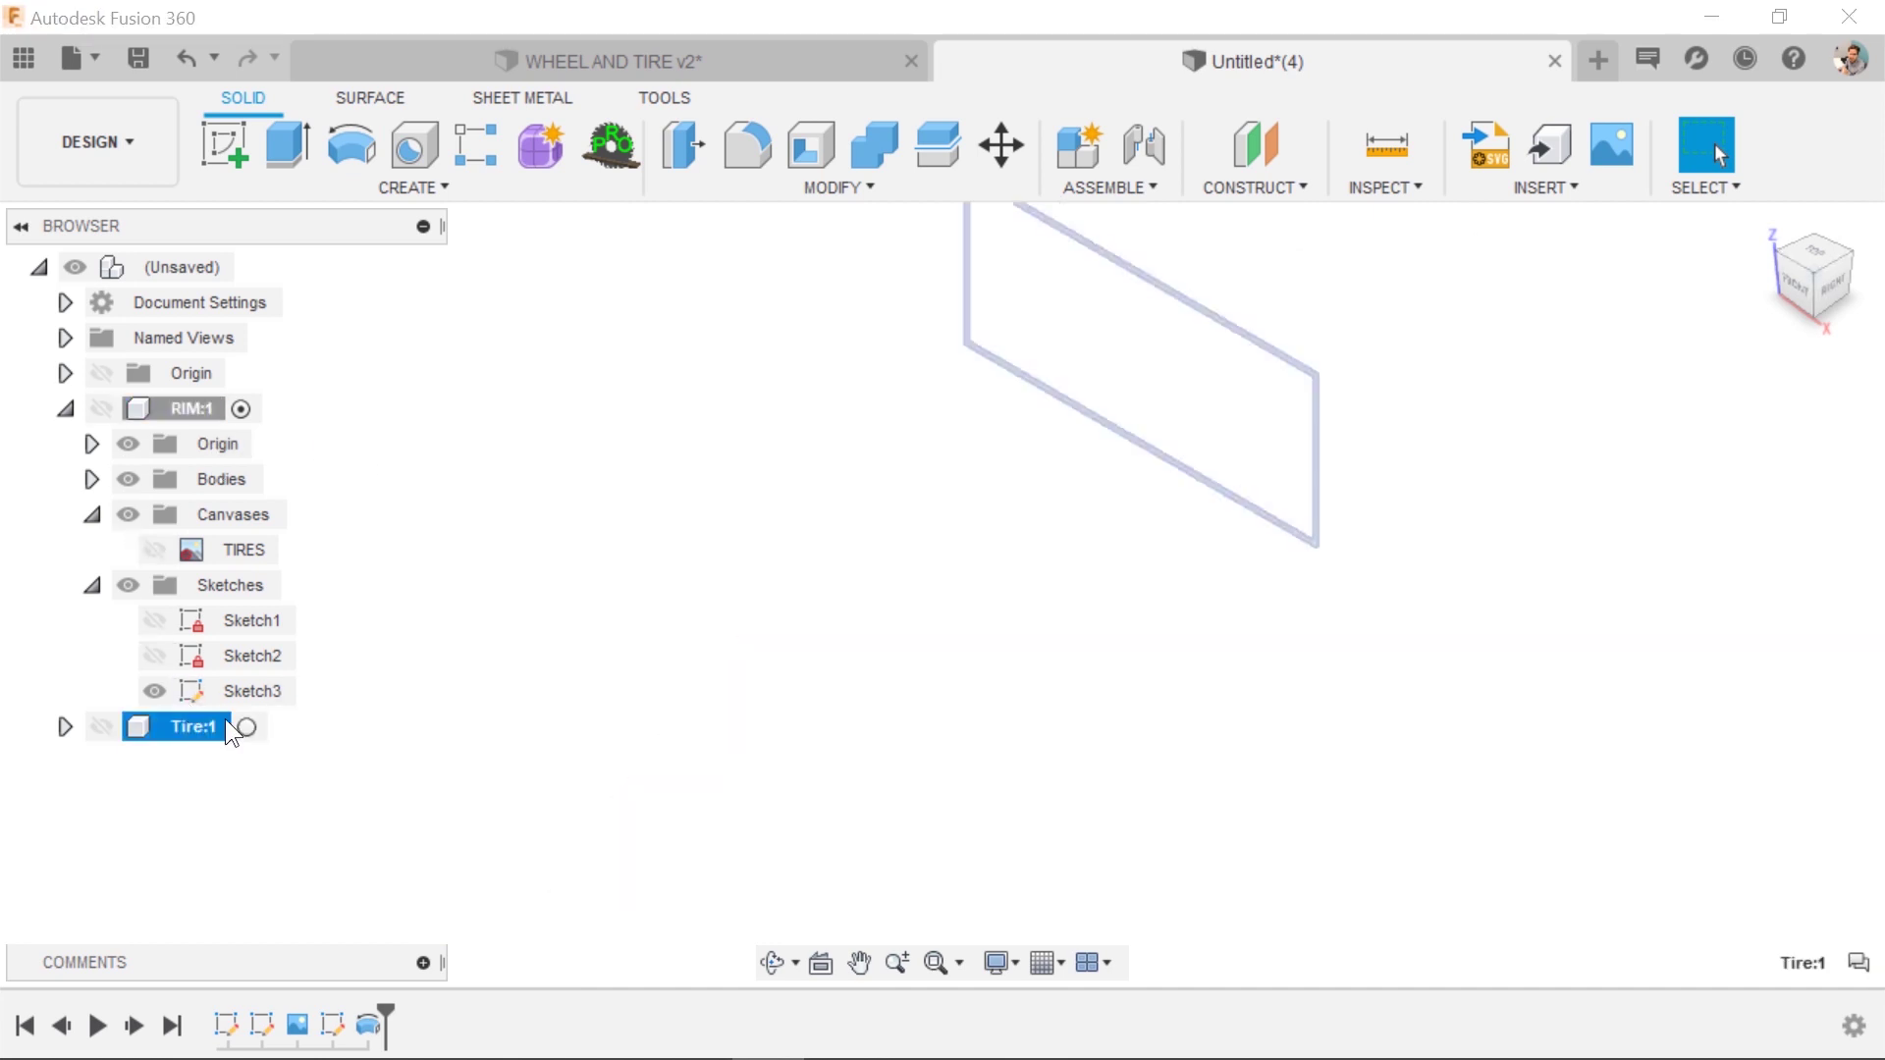
click(93, 728)
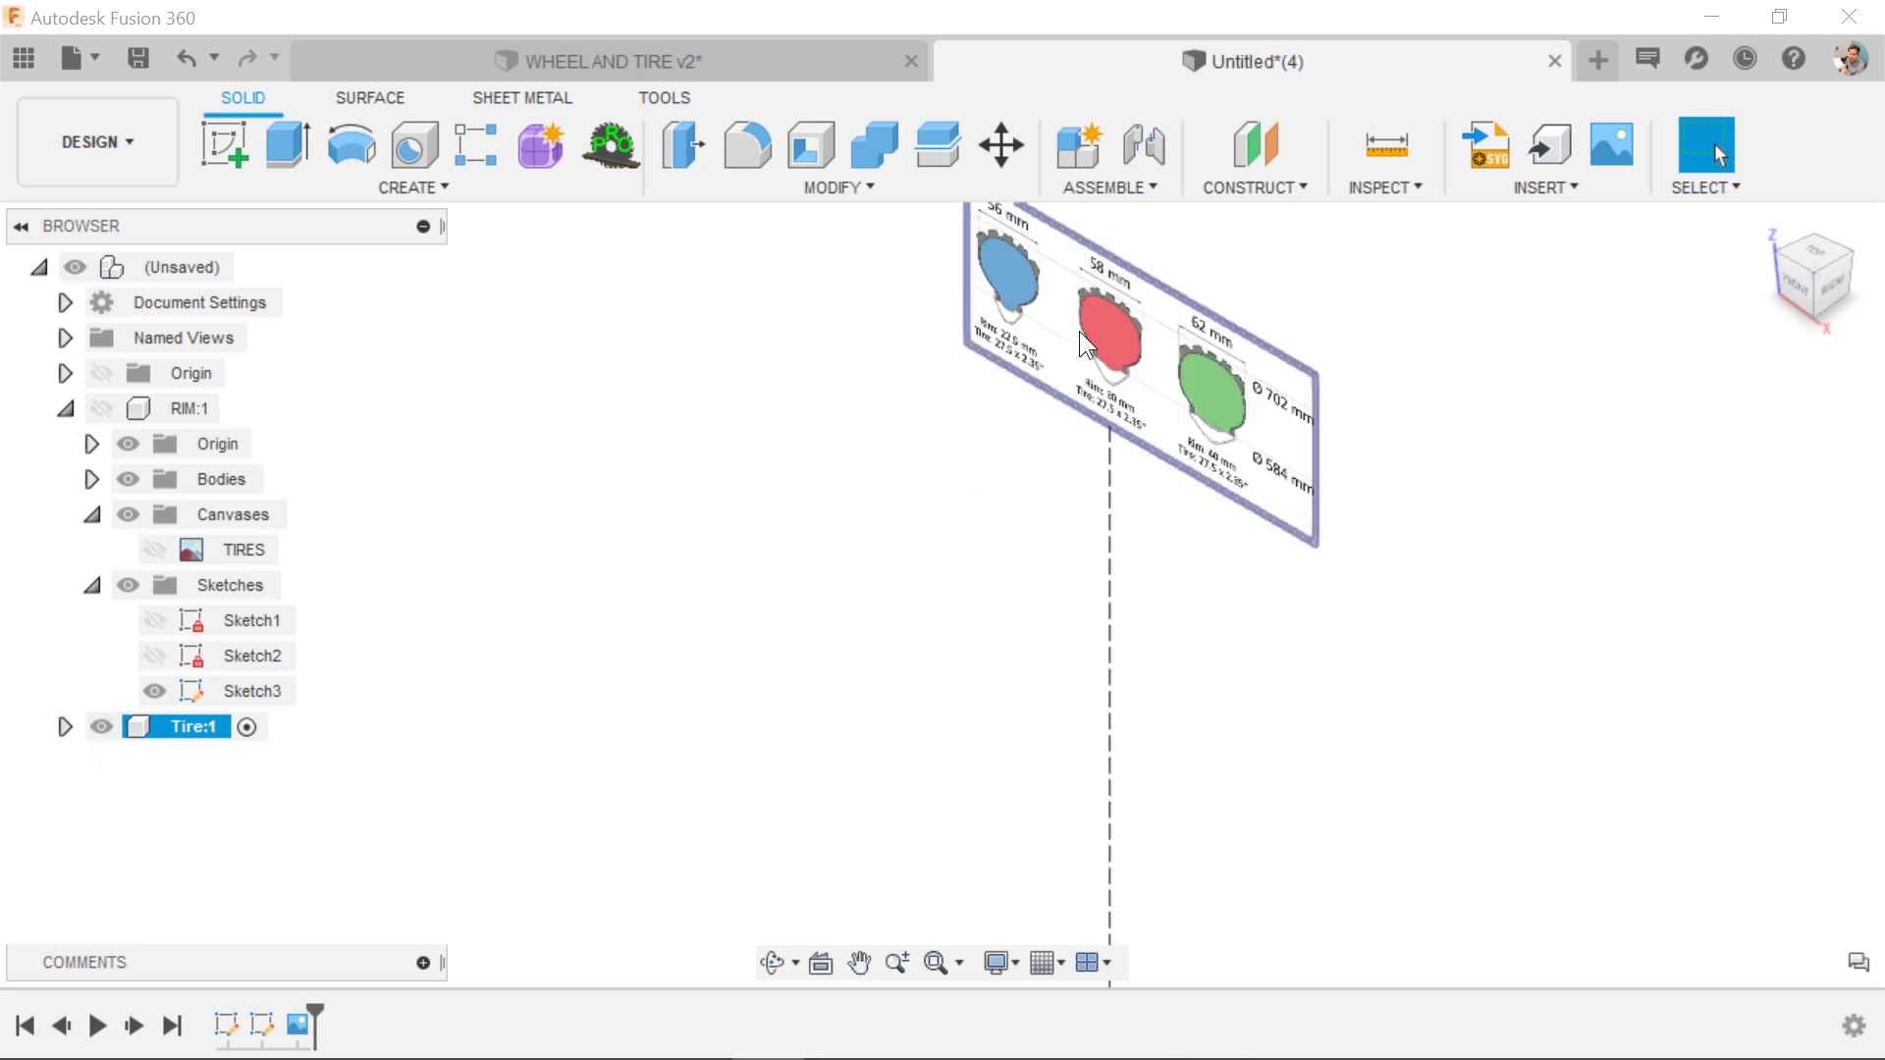
View the tire canvas from the FRONT of the ViewCube.
click(1788, 279)
scroll(990, 385, up, 4)
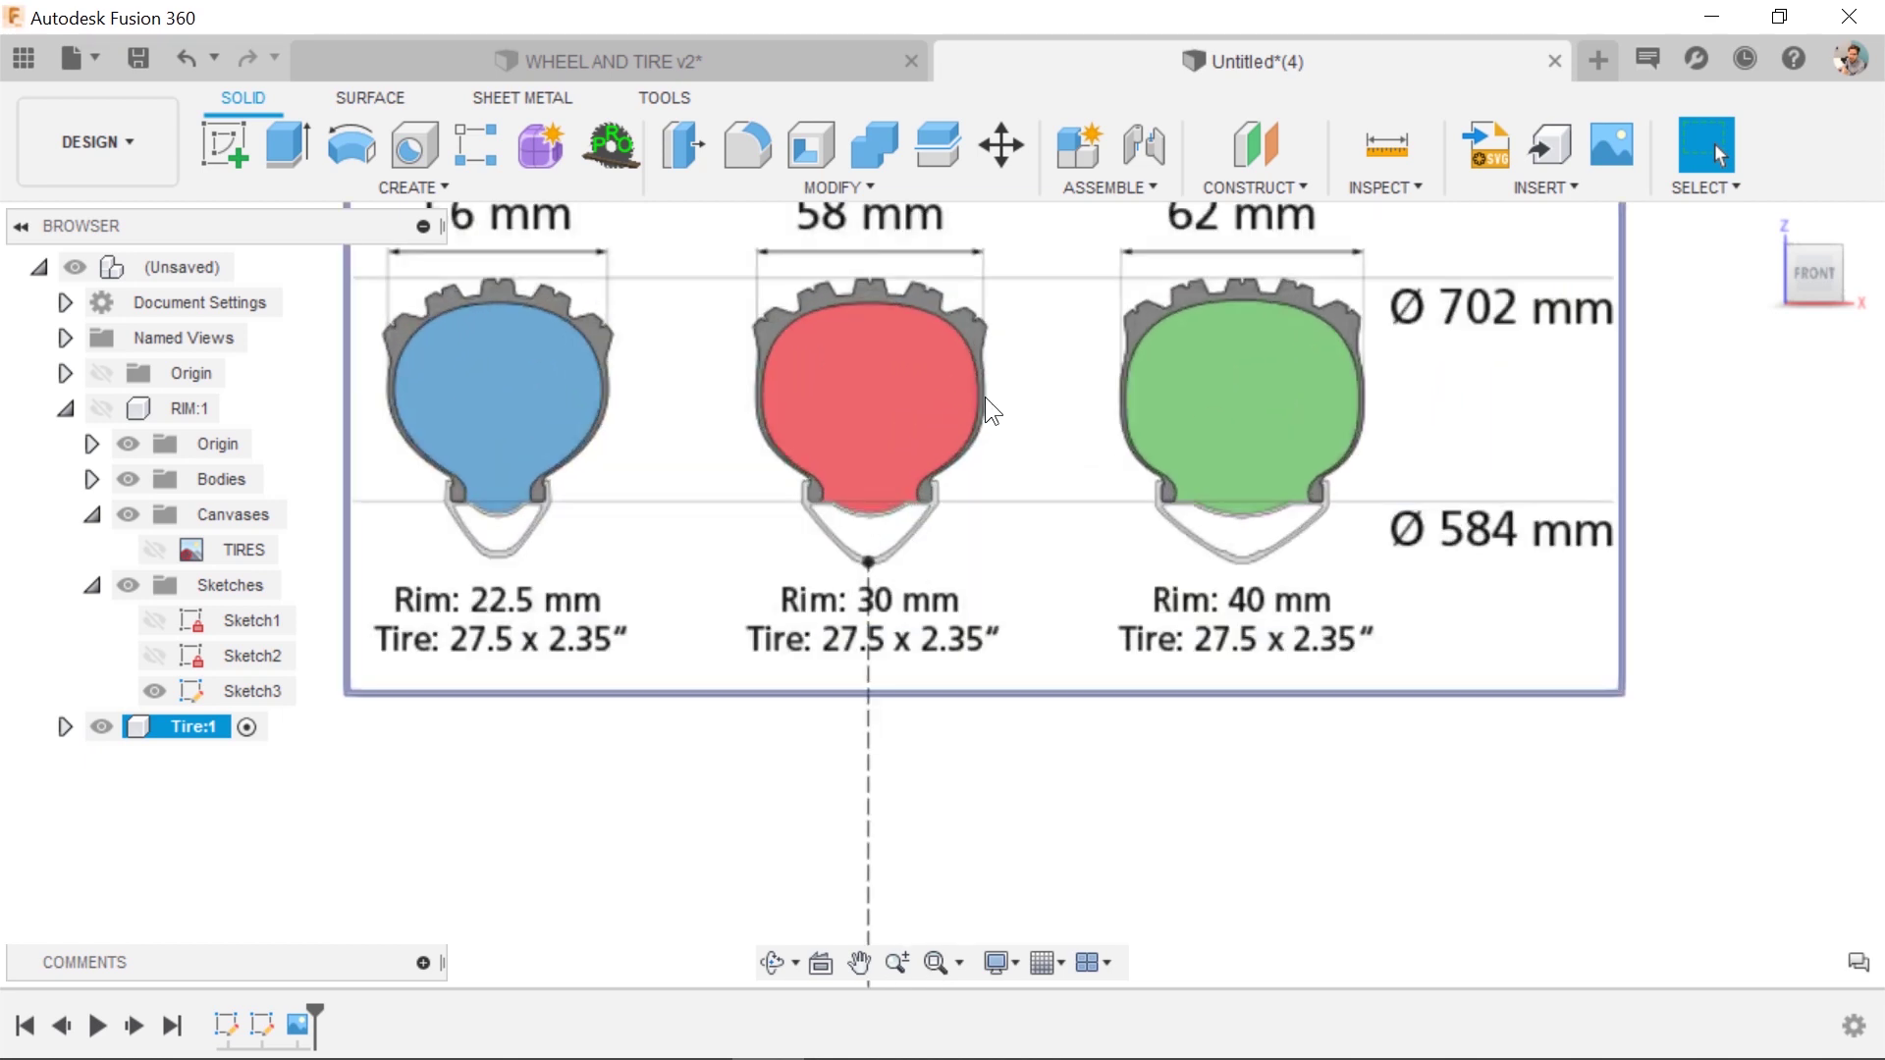
scroll(910, 387, up, 1)
scroll(910, 387, down, 1)
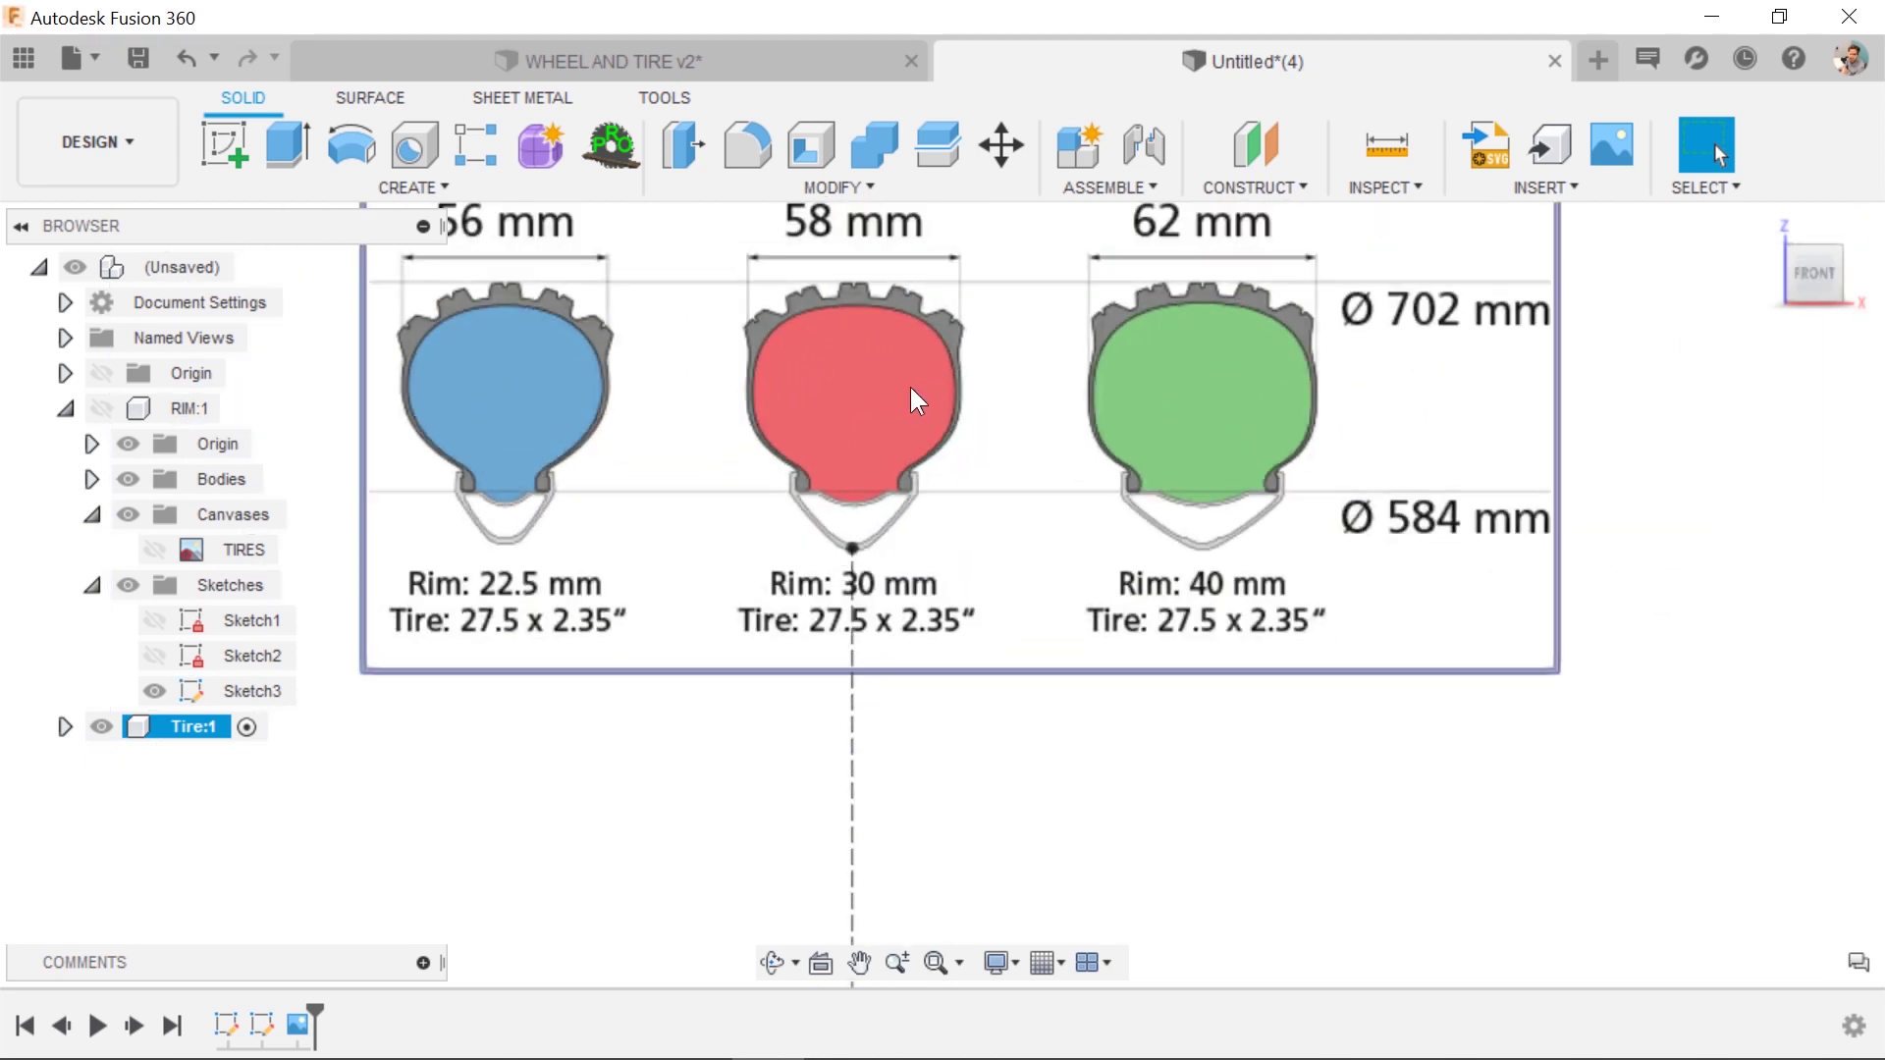
scroll(910, 387, down, 2)
scroll(910, 356, up, 3)
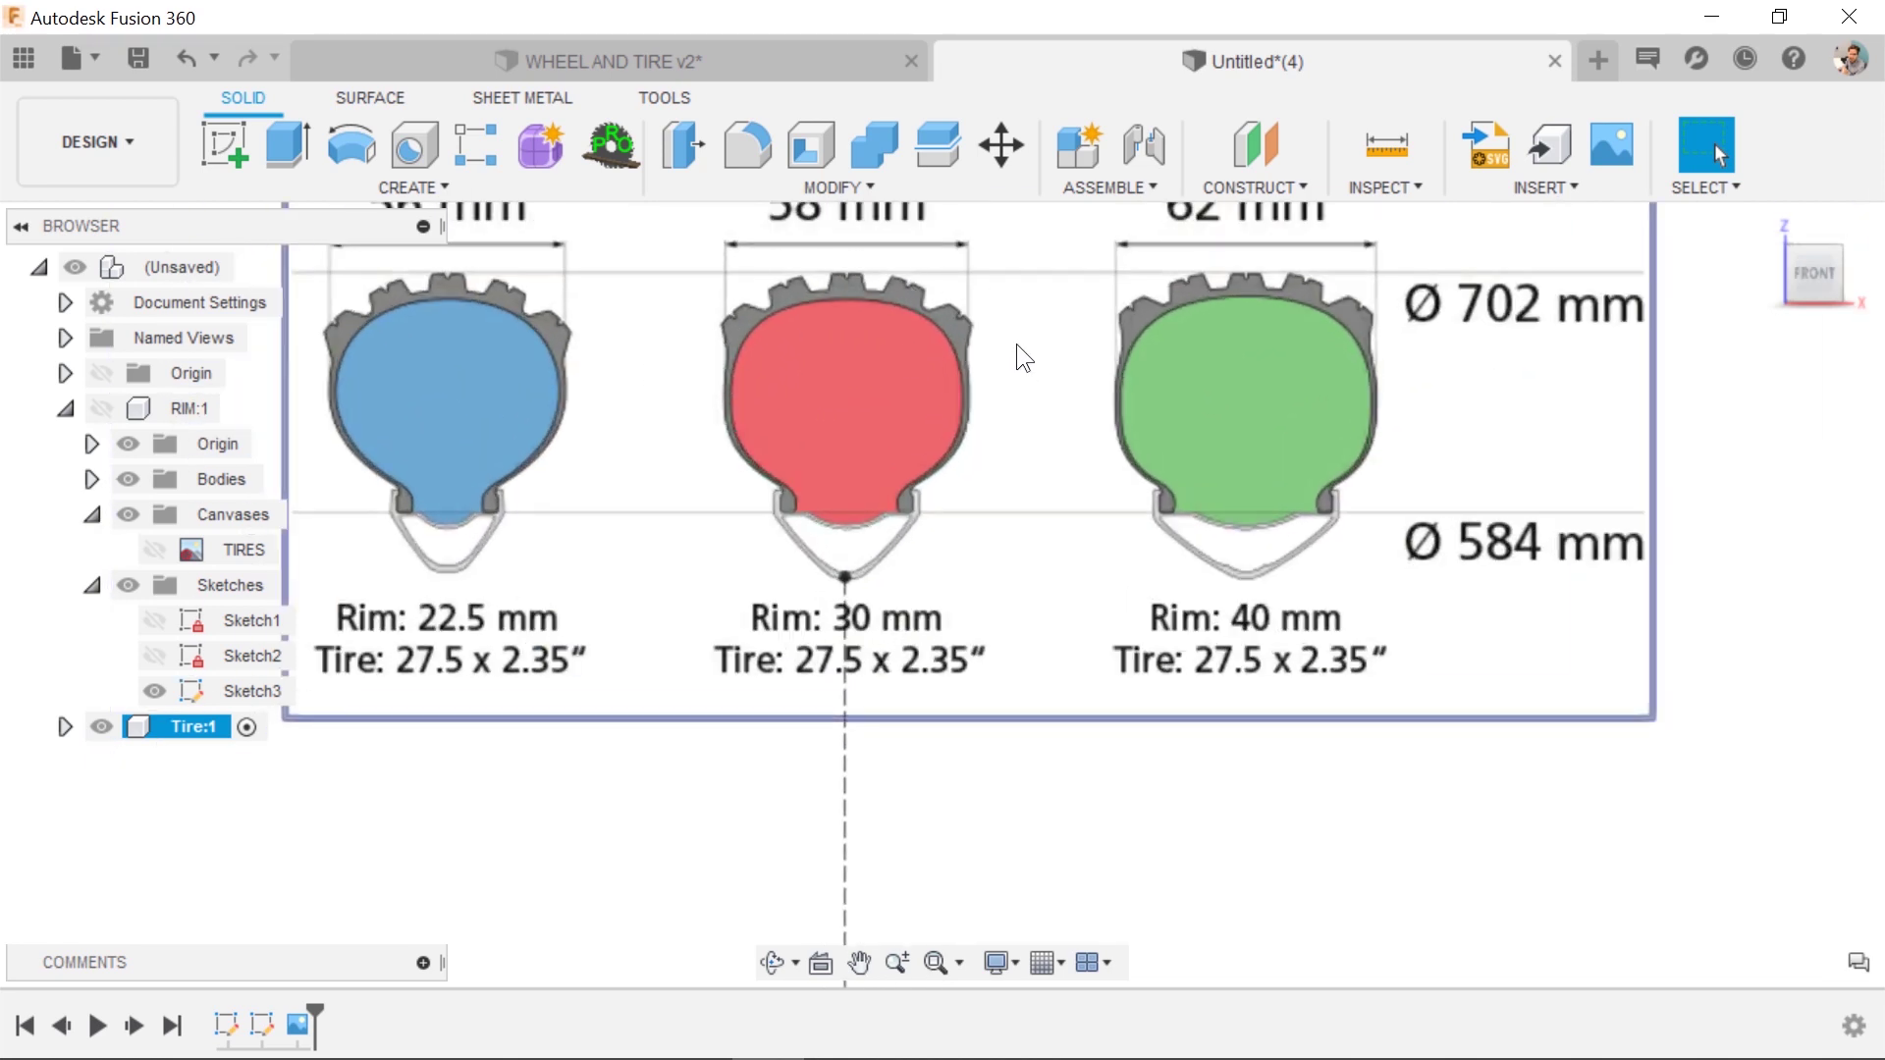
scroll(769, 345, down, 2)
scroll(804, 339, up, 1)
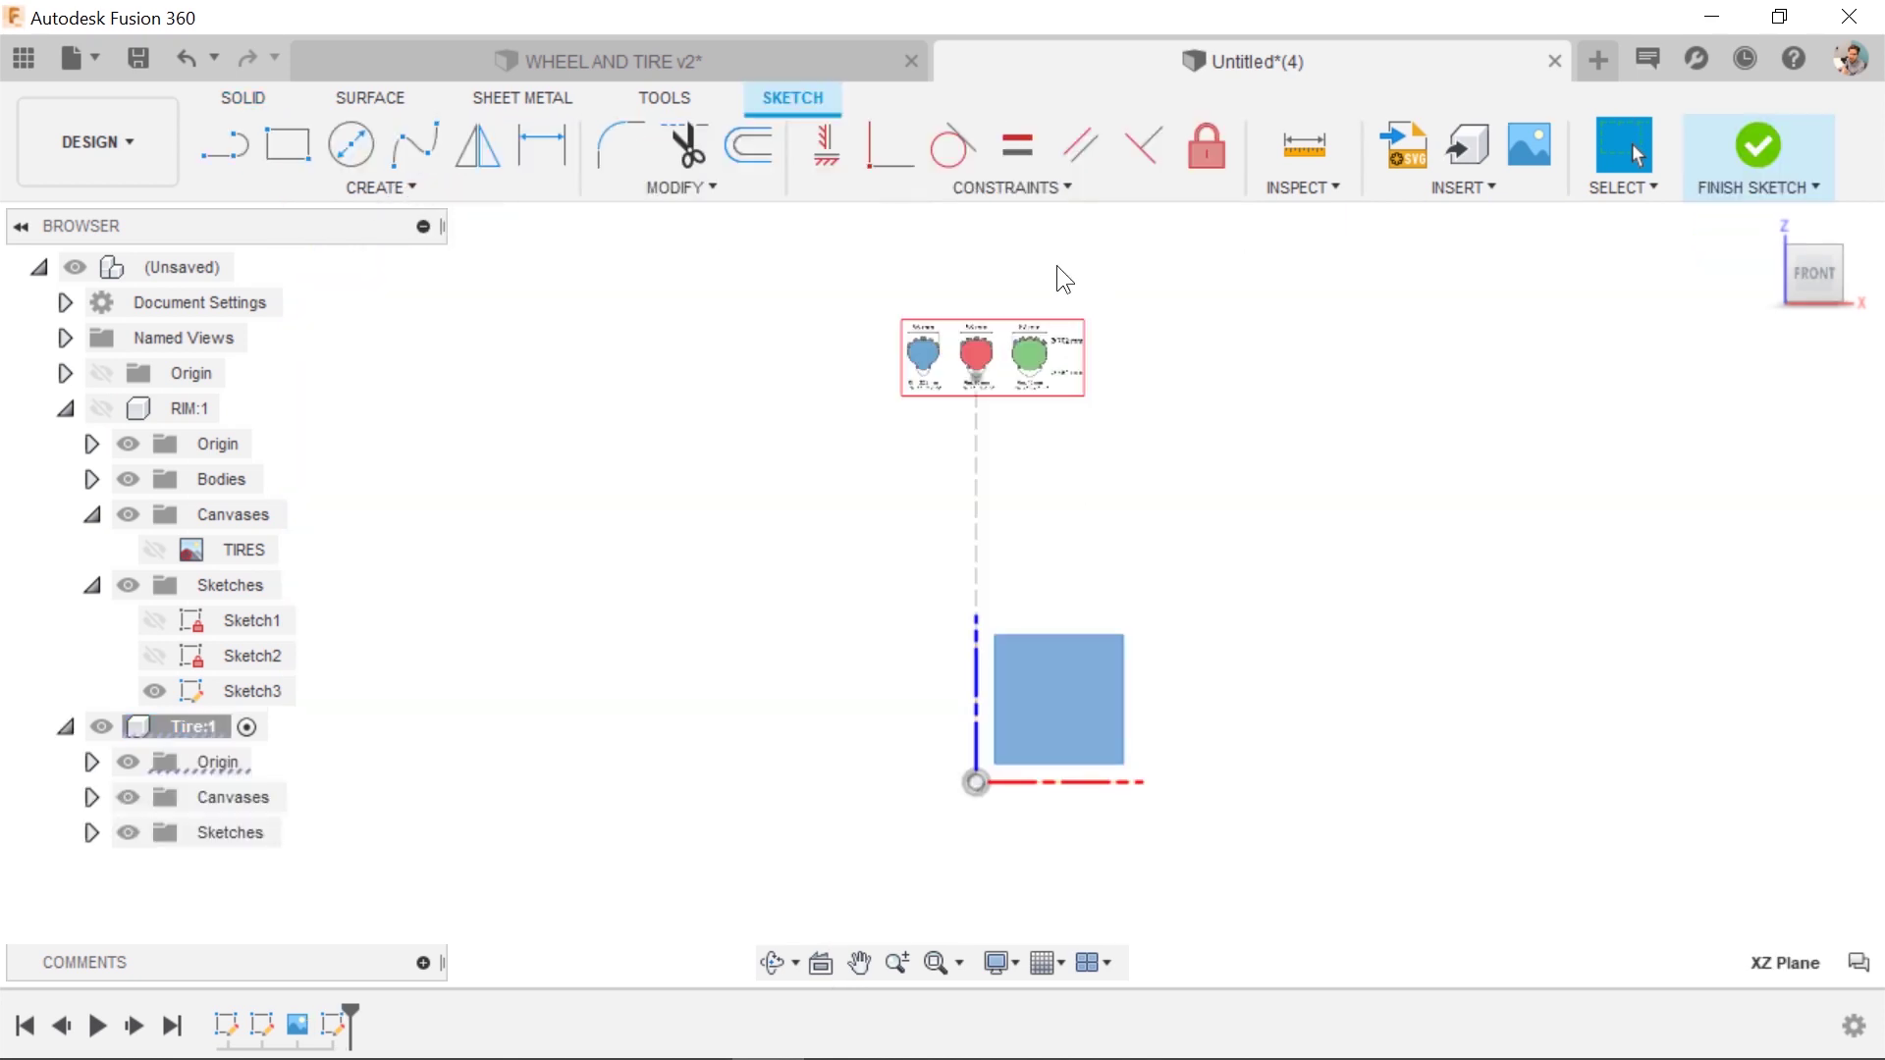
Trace lines from the rim's bead-seat corner up to the tire's lower curve.
click(252, 142)
scroll(913, 371, up, 10)
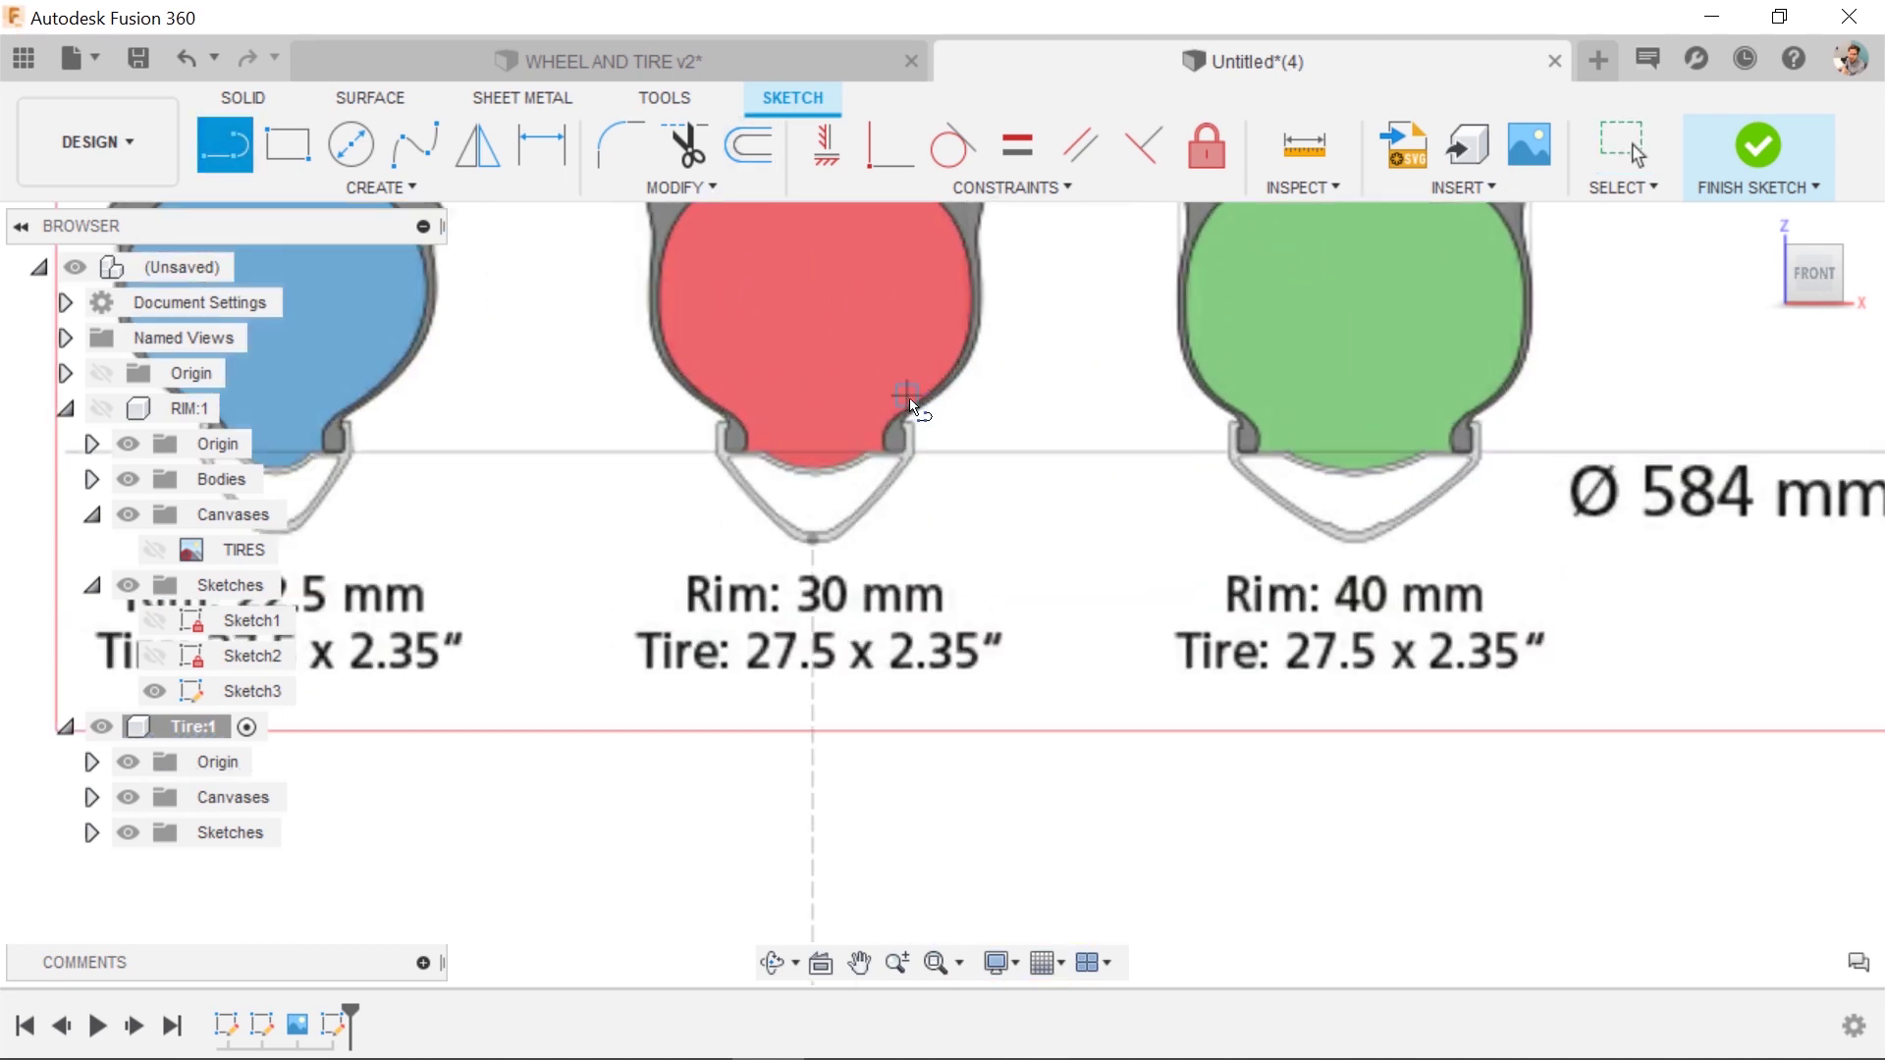
scroll(901, 478, up, 5)
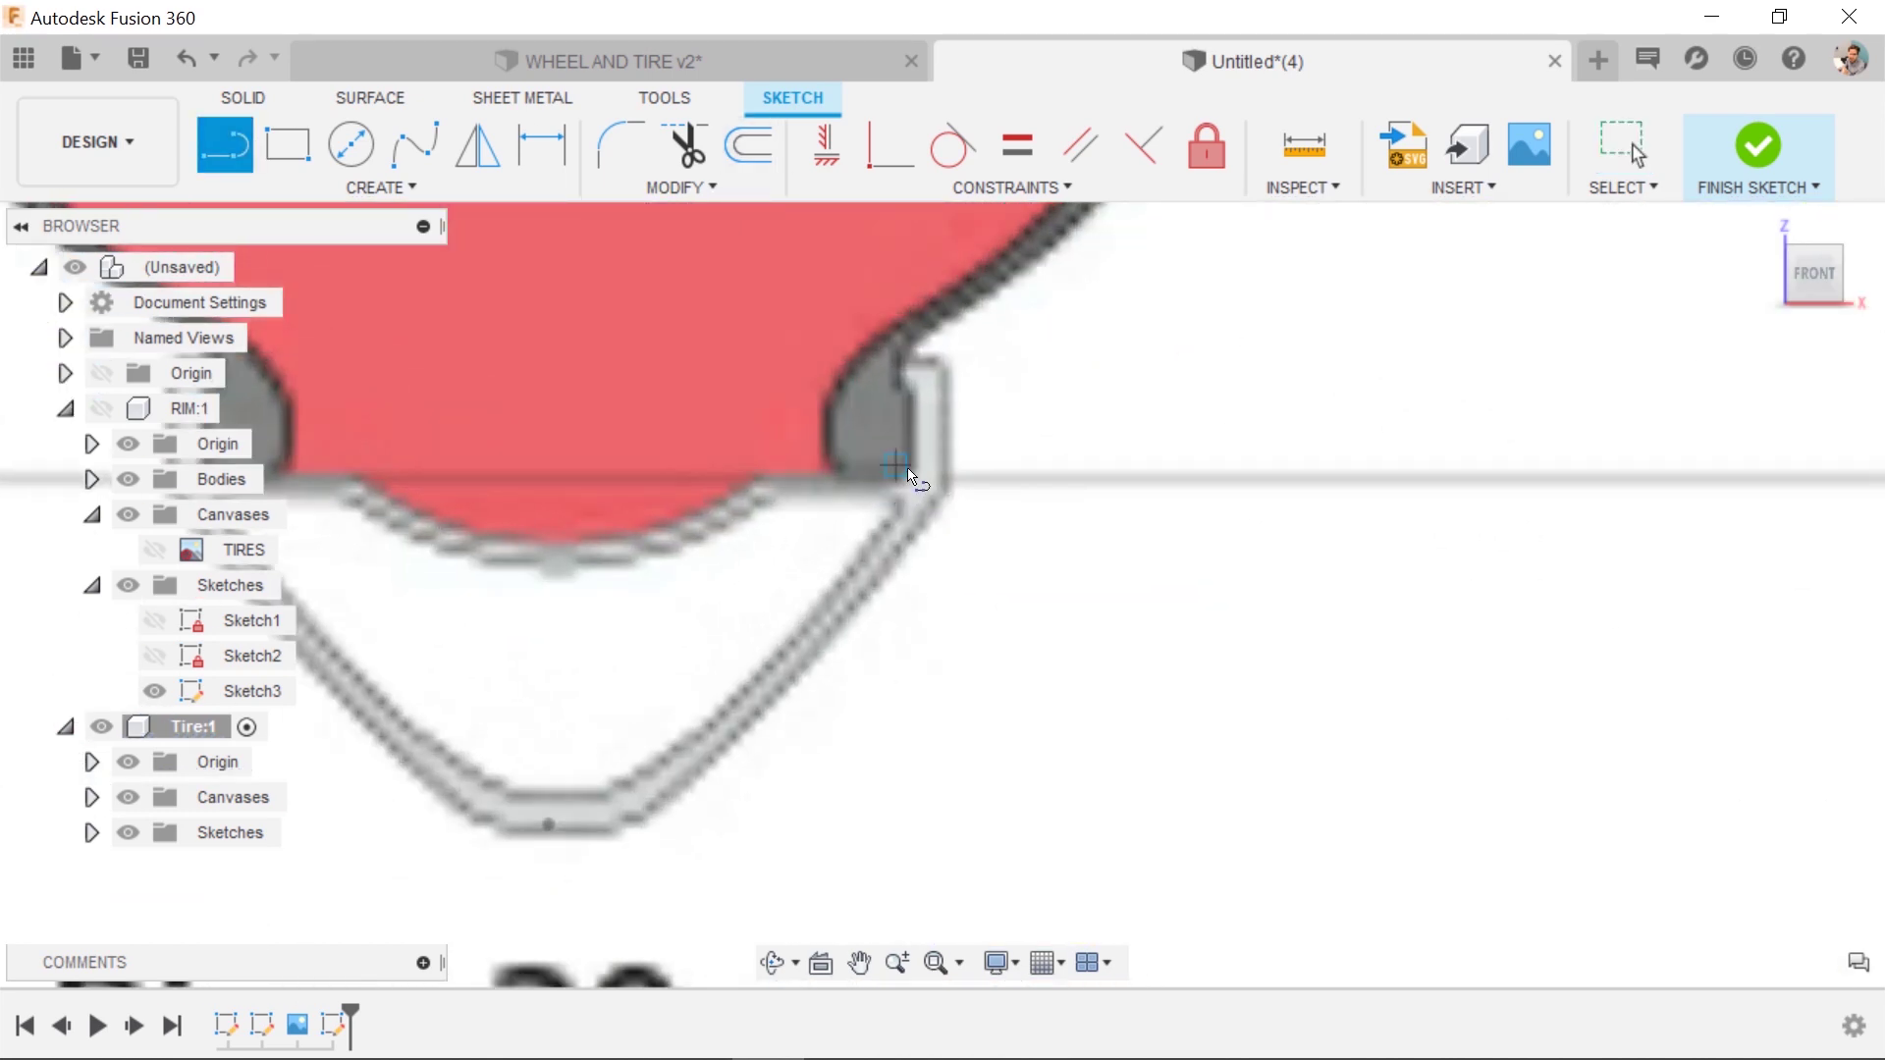
scroll(910, 476, up, 2)
click(910, 462)
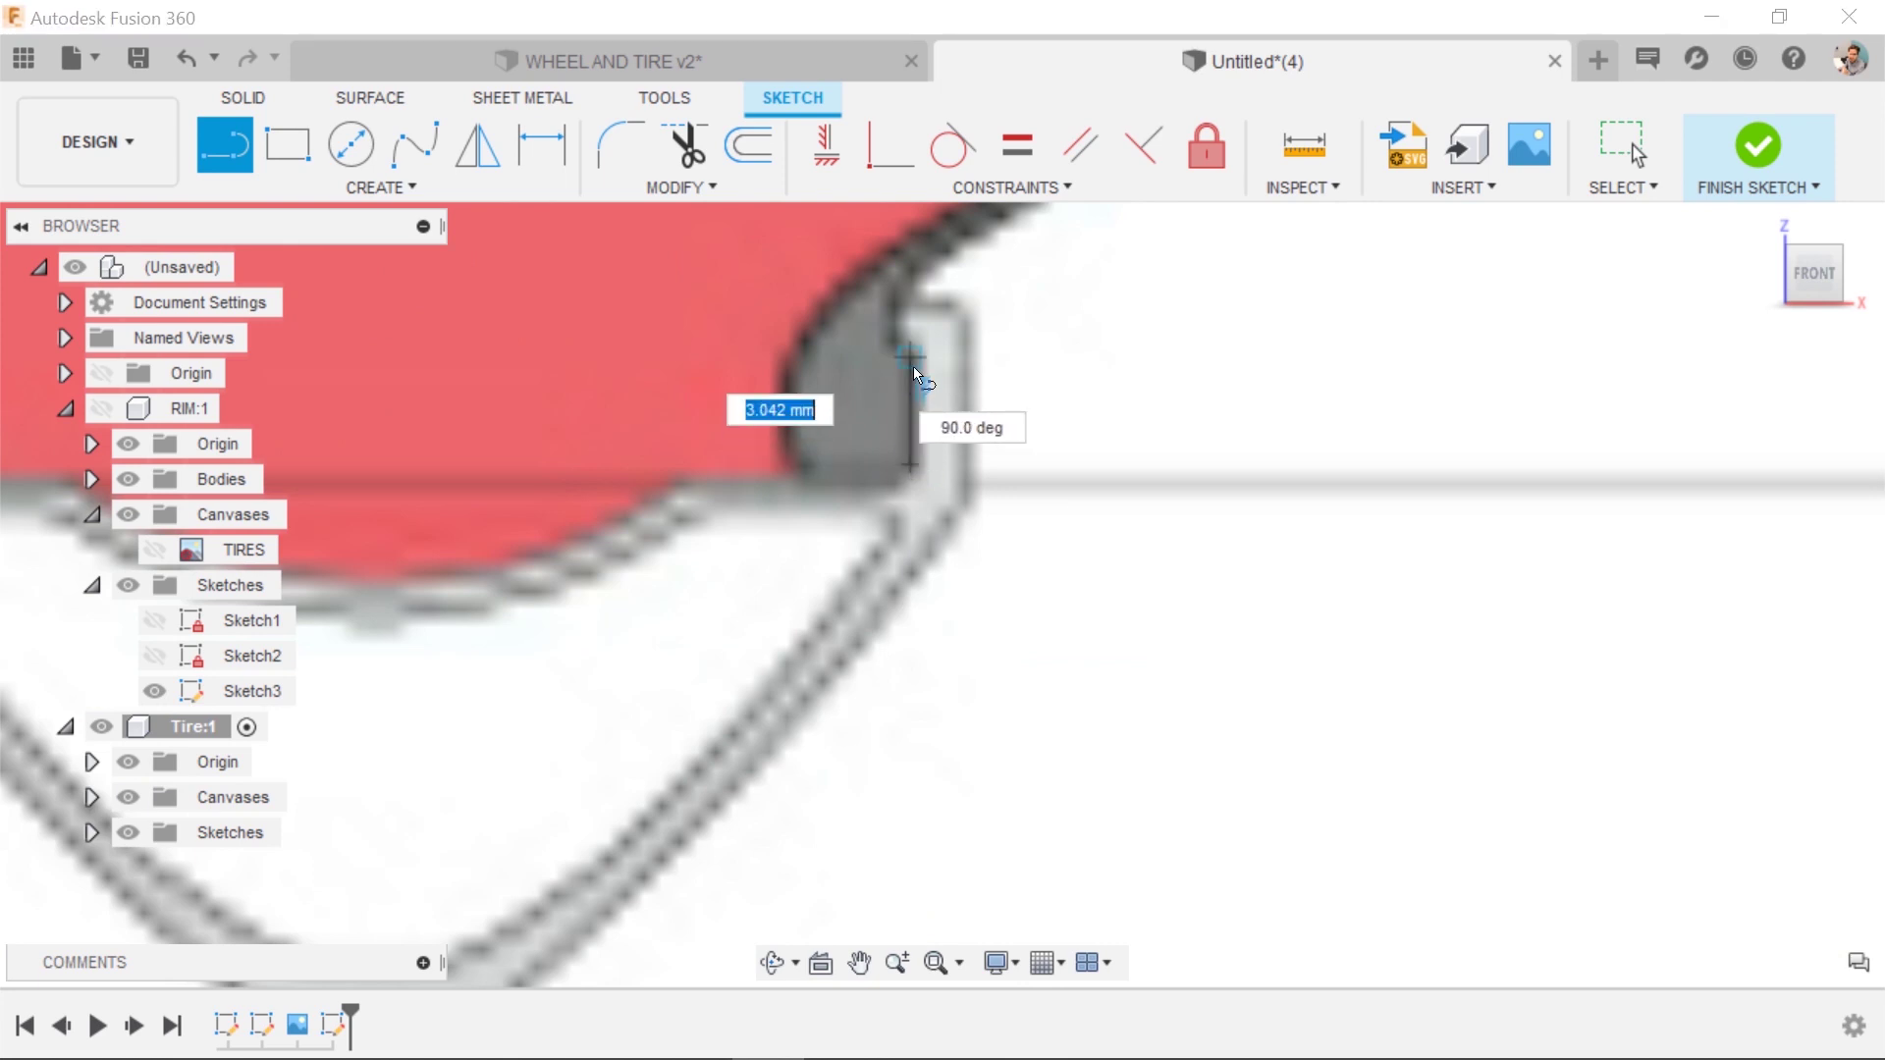
click(886, 301)
scroll(1006, 239, down, 1)
scroll(1008, 239, down, 3)
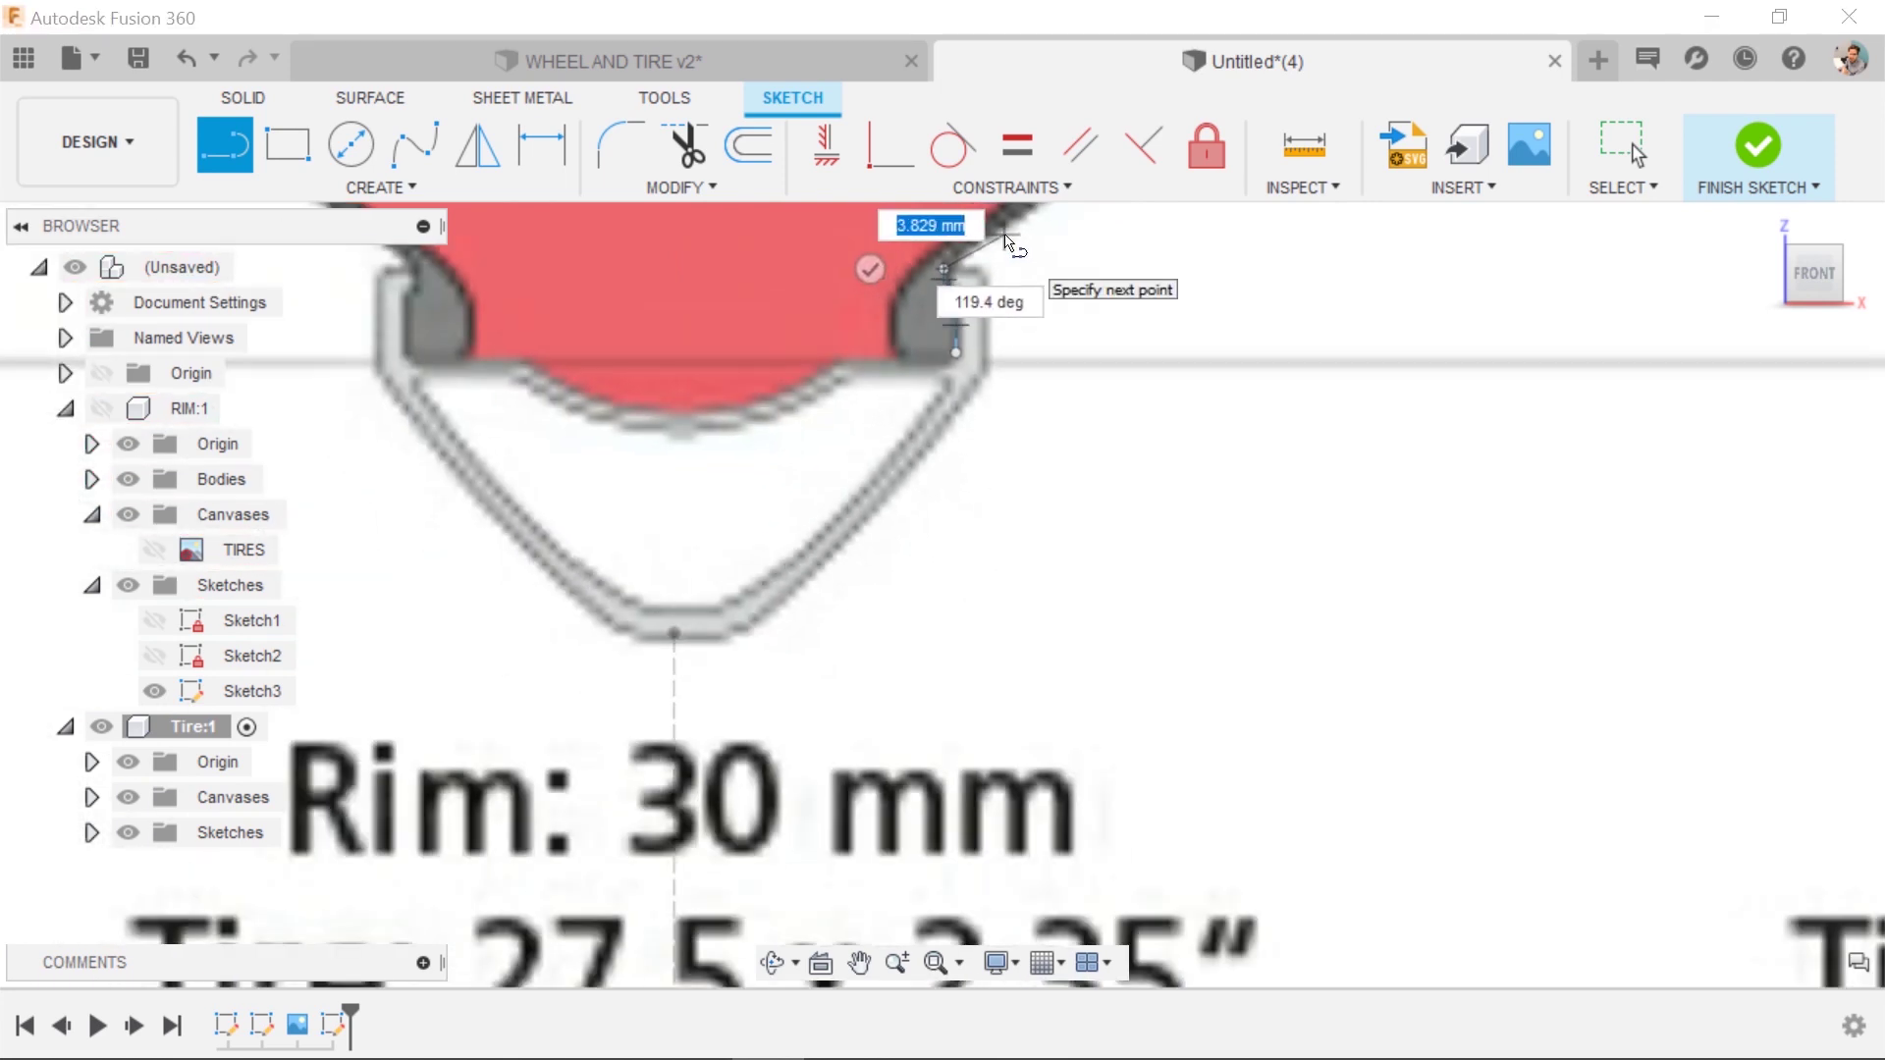
scroll(992, 413, up, 5)
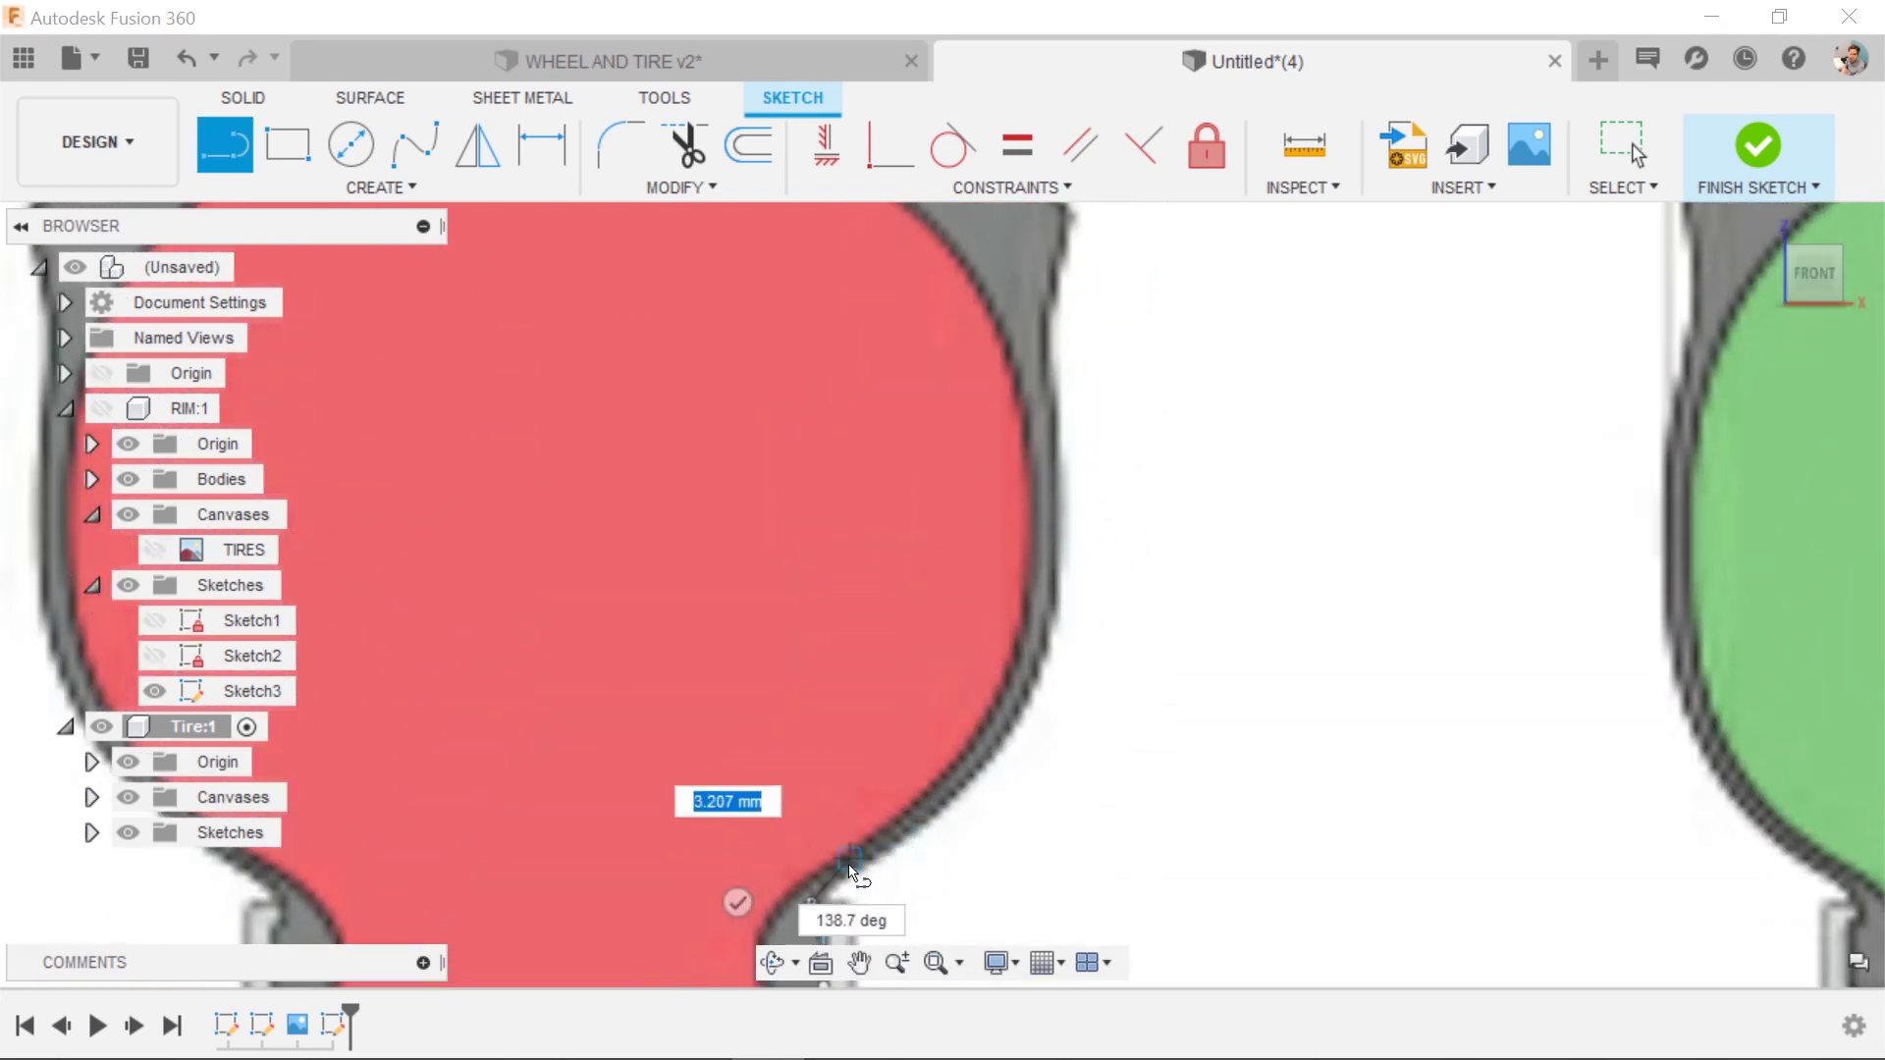
scroll(855, 883, up, 2)
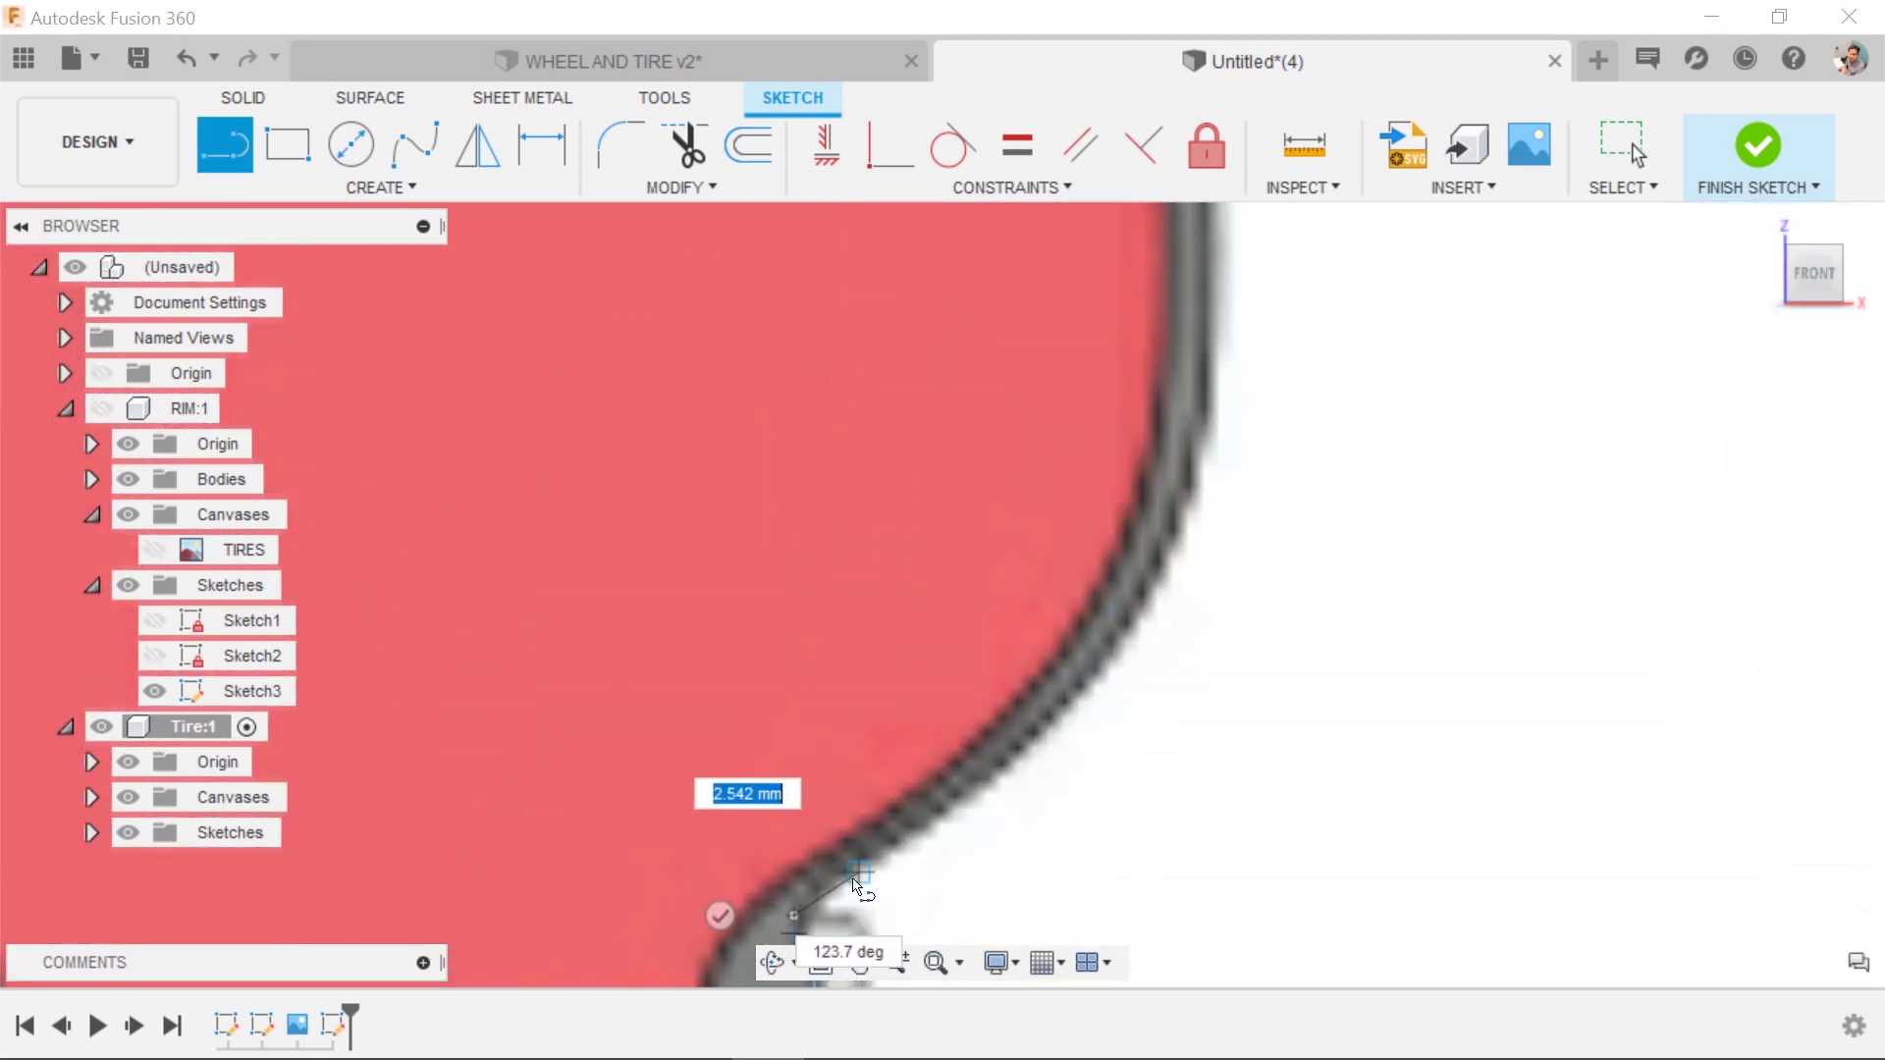
click(859, 873)
Switch to the 3-Point Arc tool via the 'sarc' search.
key(Escape)
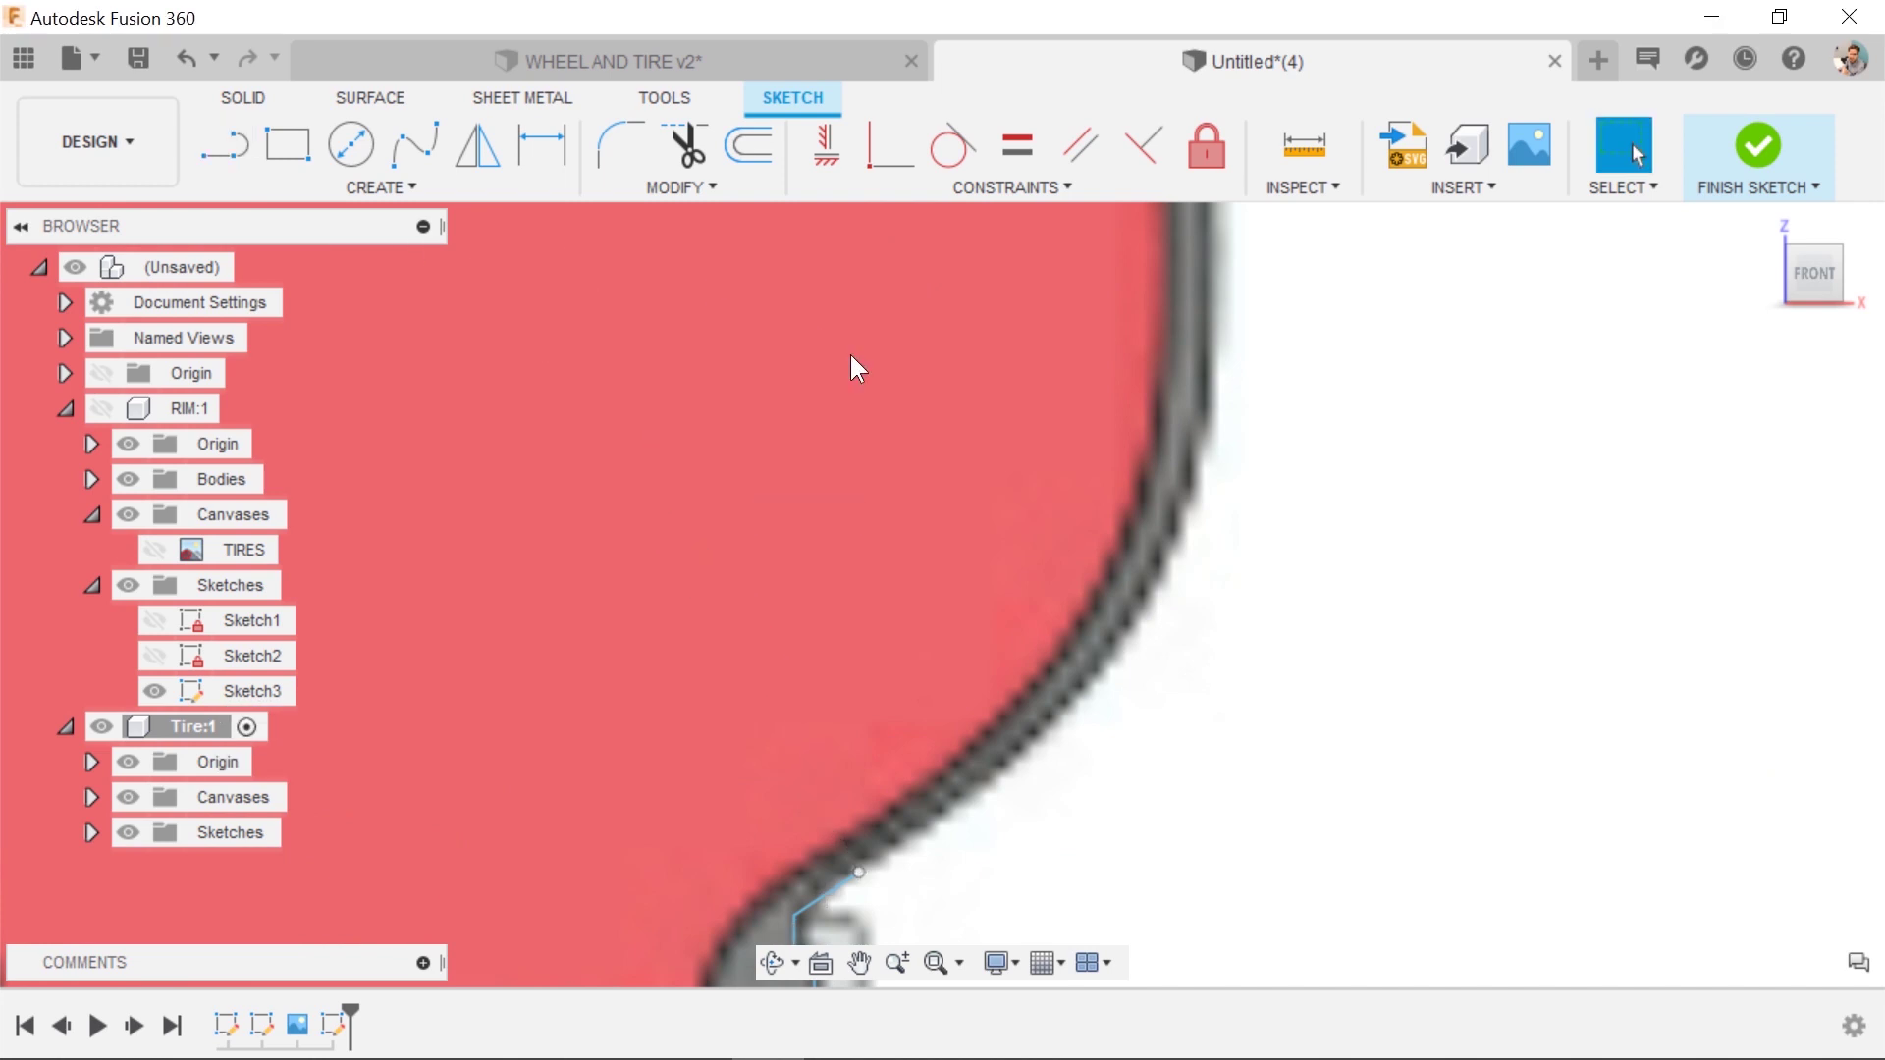
text(sarc)
key(Return)
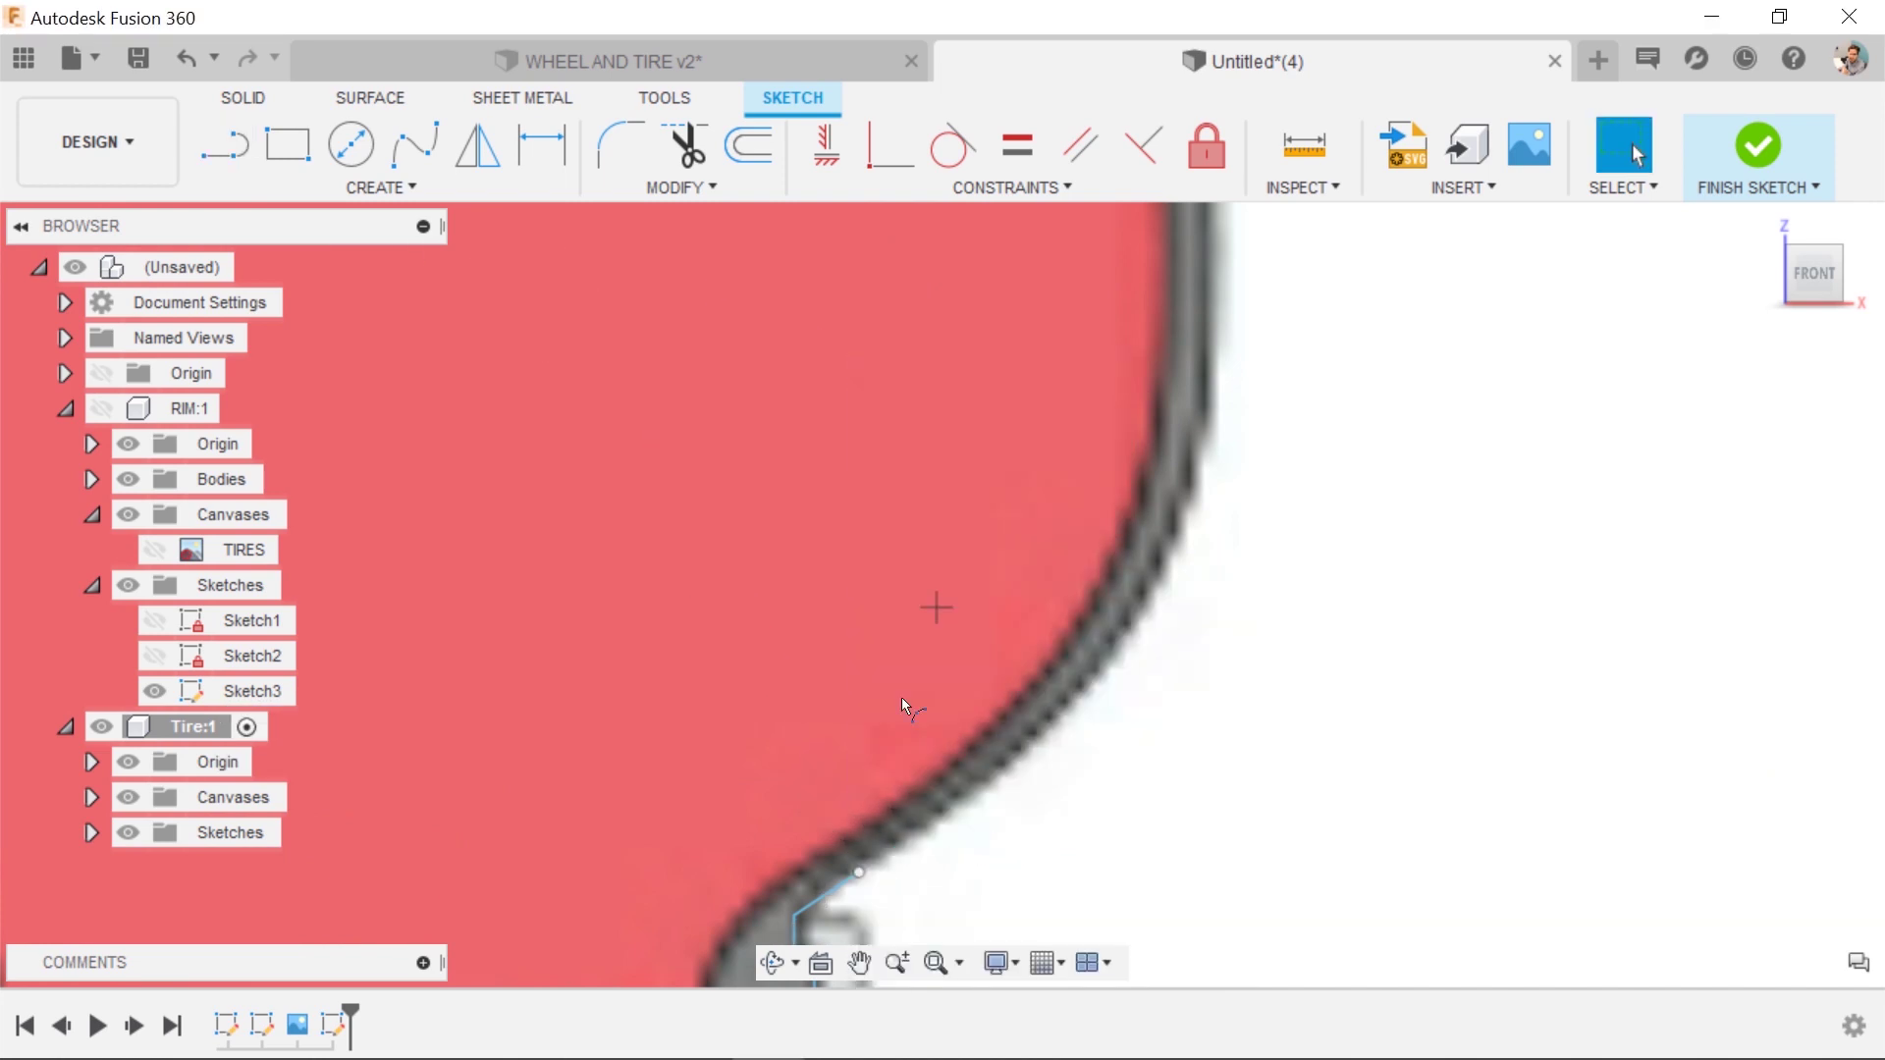
Draw three 3-point arcs that follow the tire's right outer wall up to its crown.
click(860, 873)
click(1196, 441)
click(1179, 543)
scroll(1231, 324, down, 3)
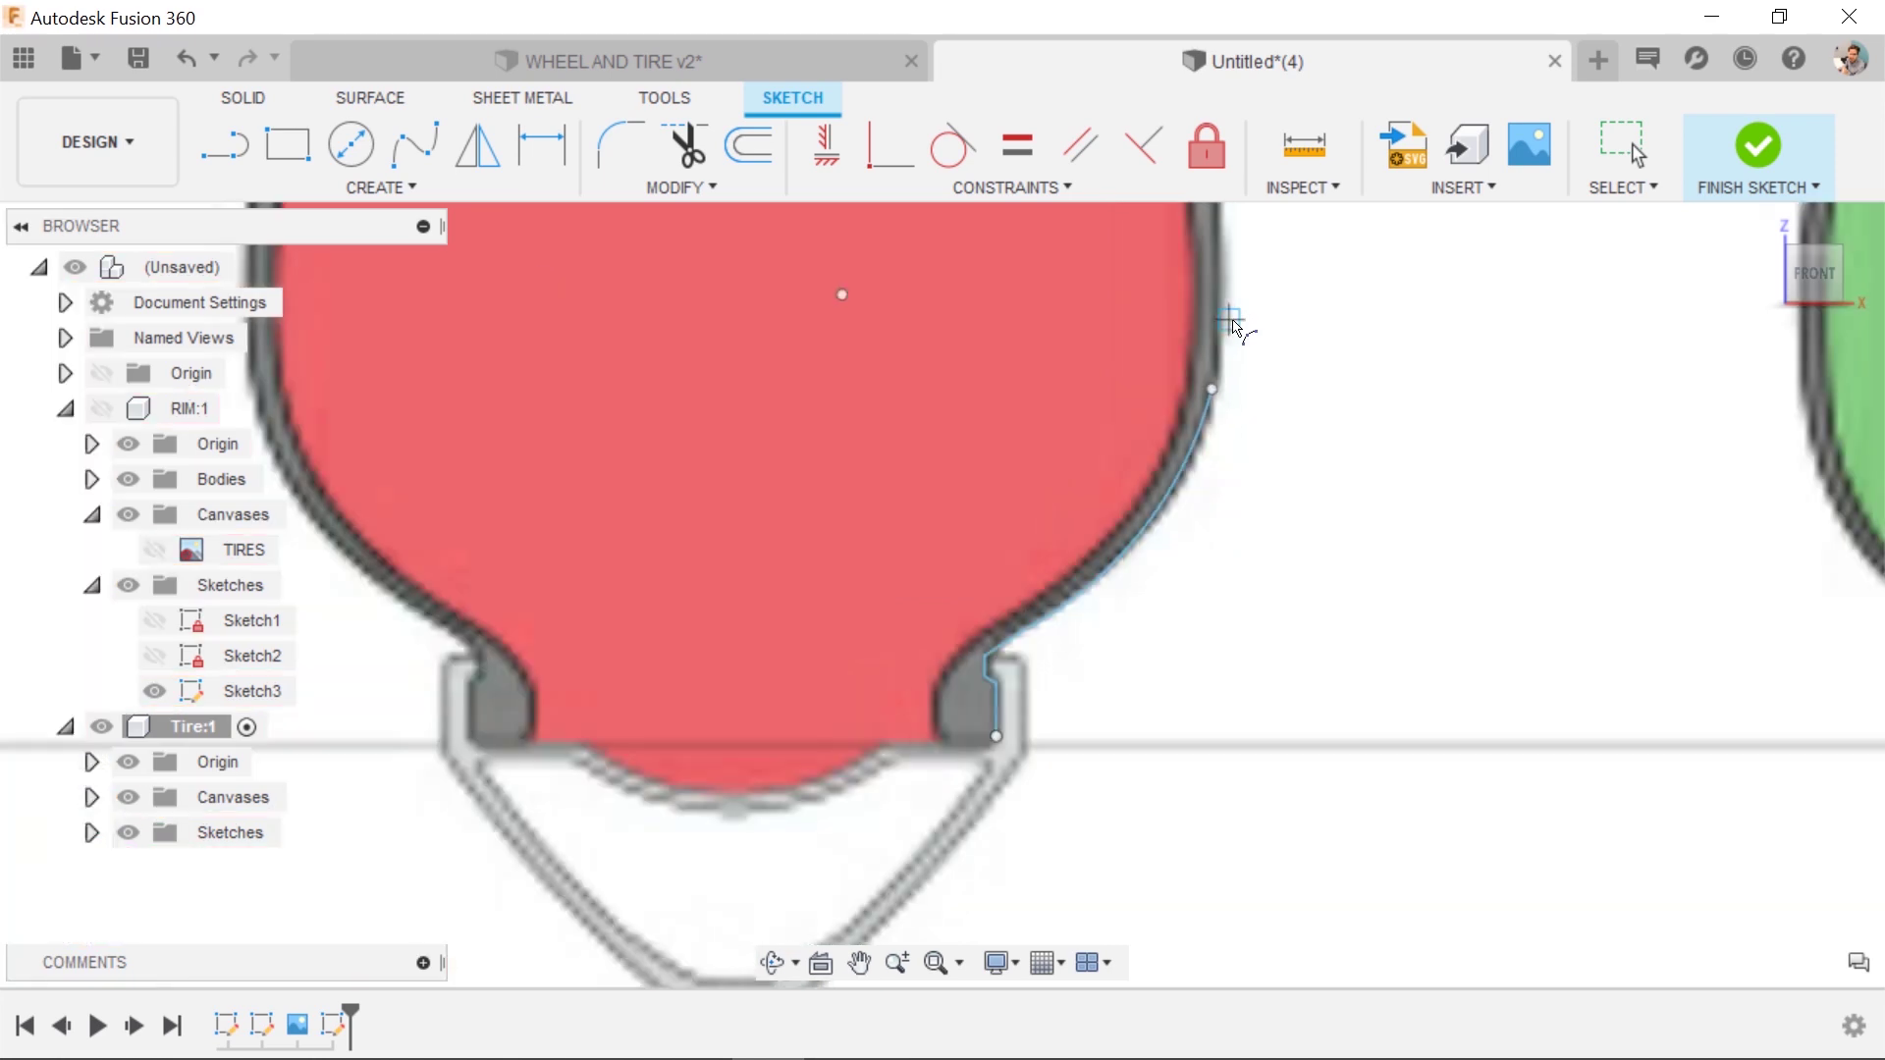
middle_drag(1235, 282, 1116, 707)
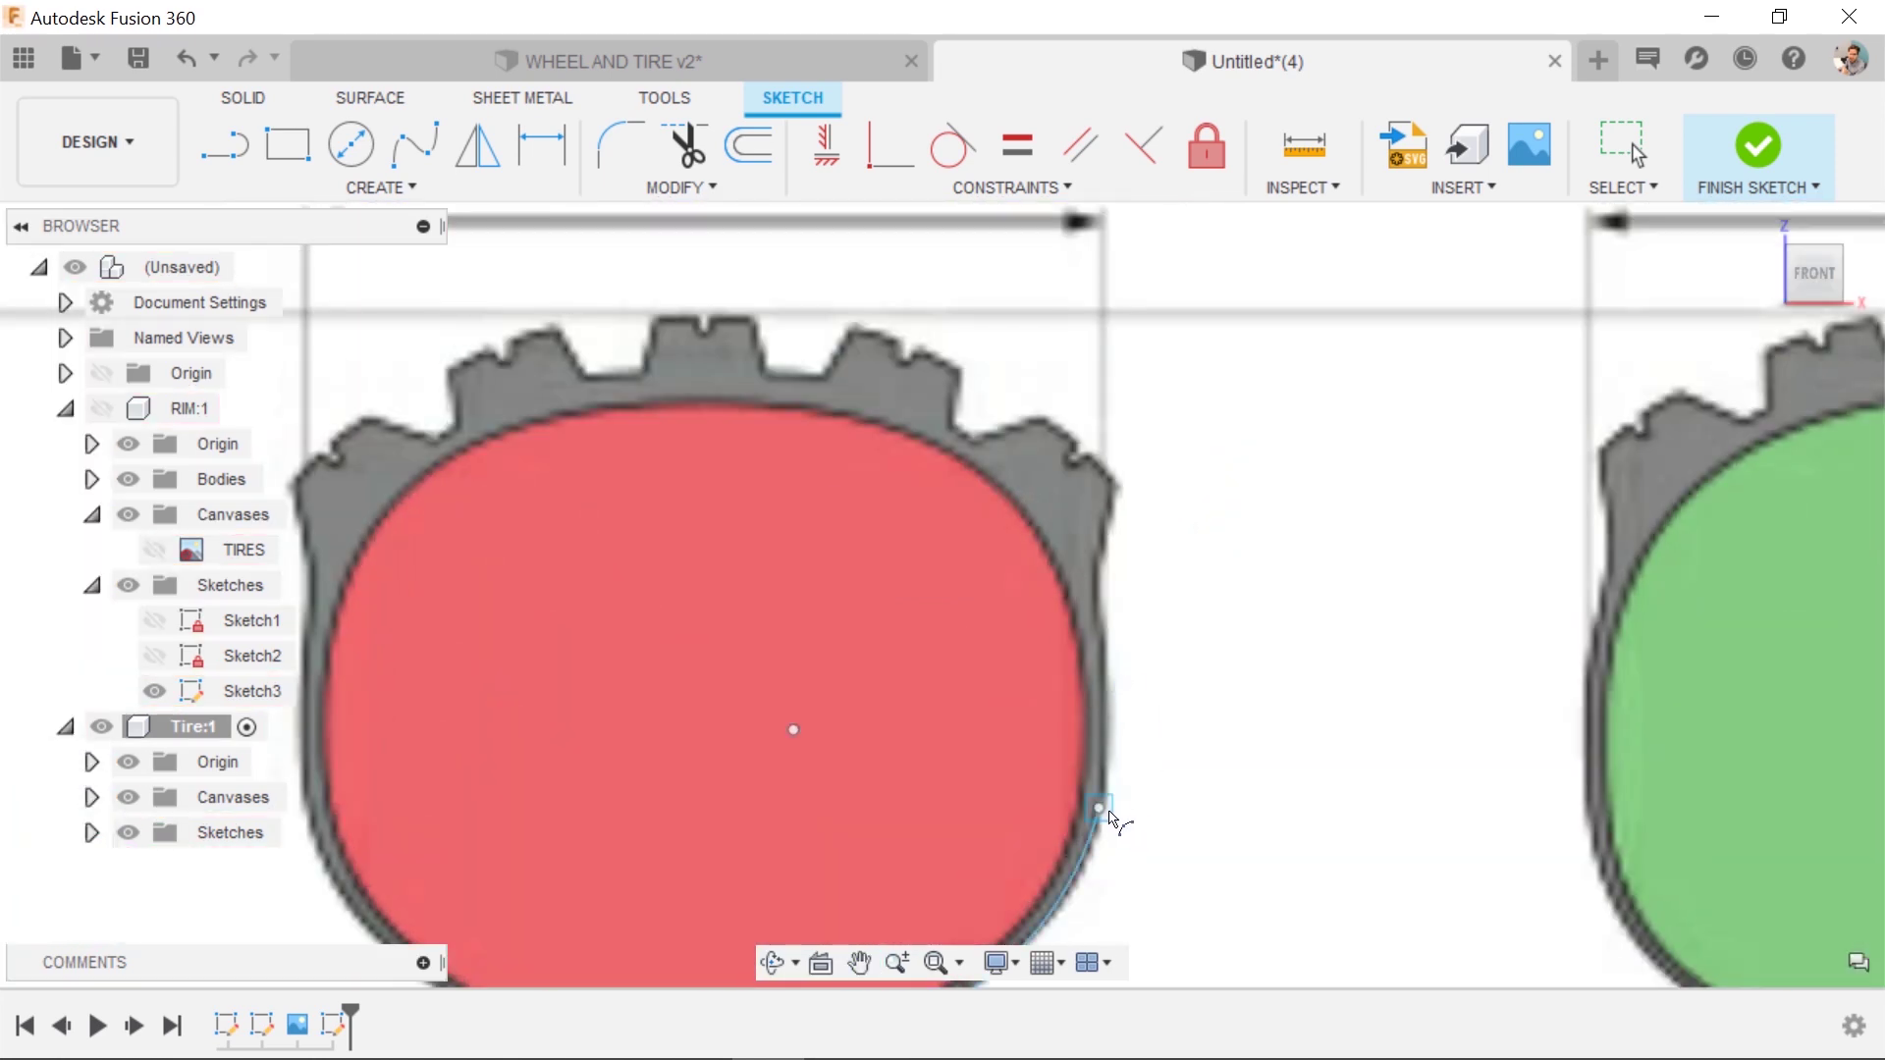
click(1101, 810)
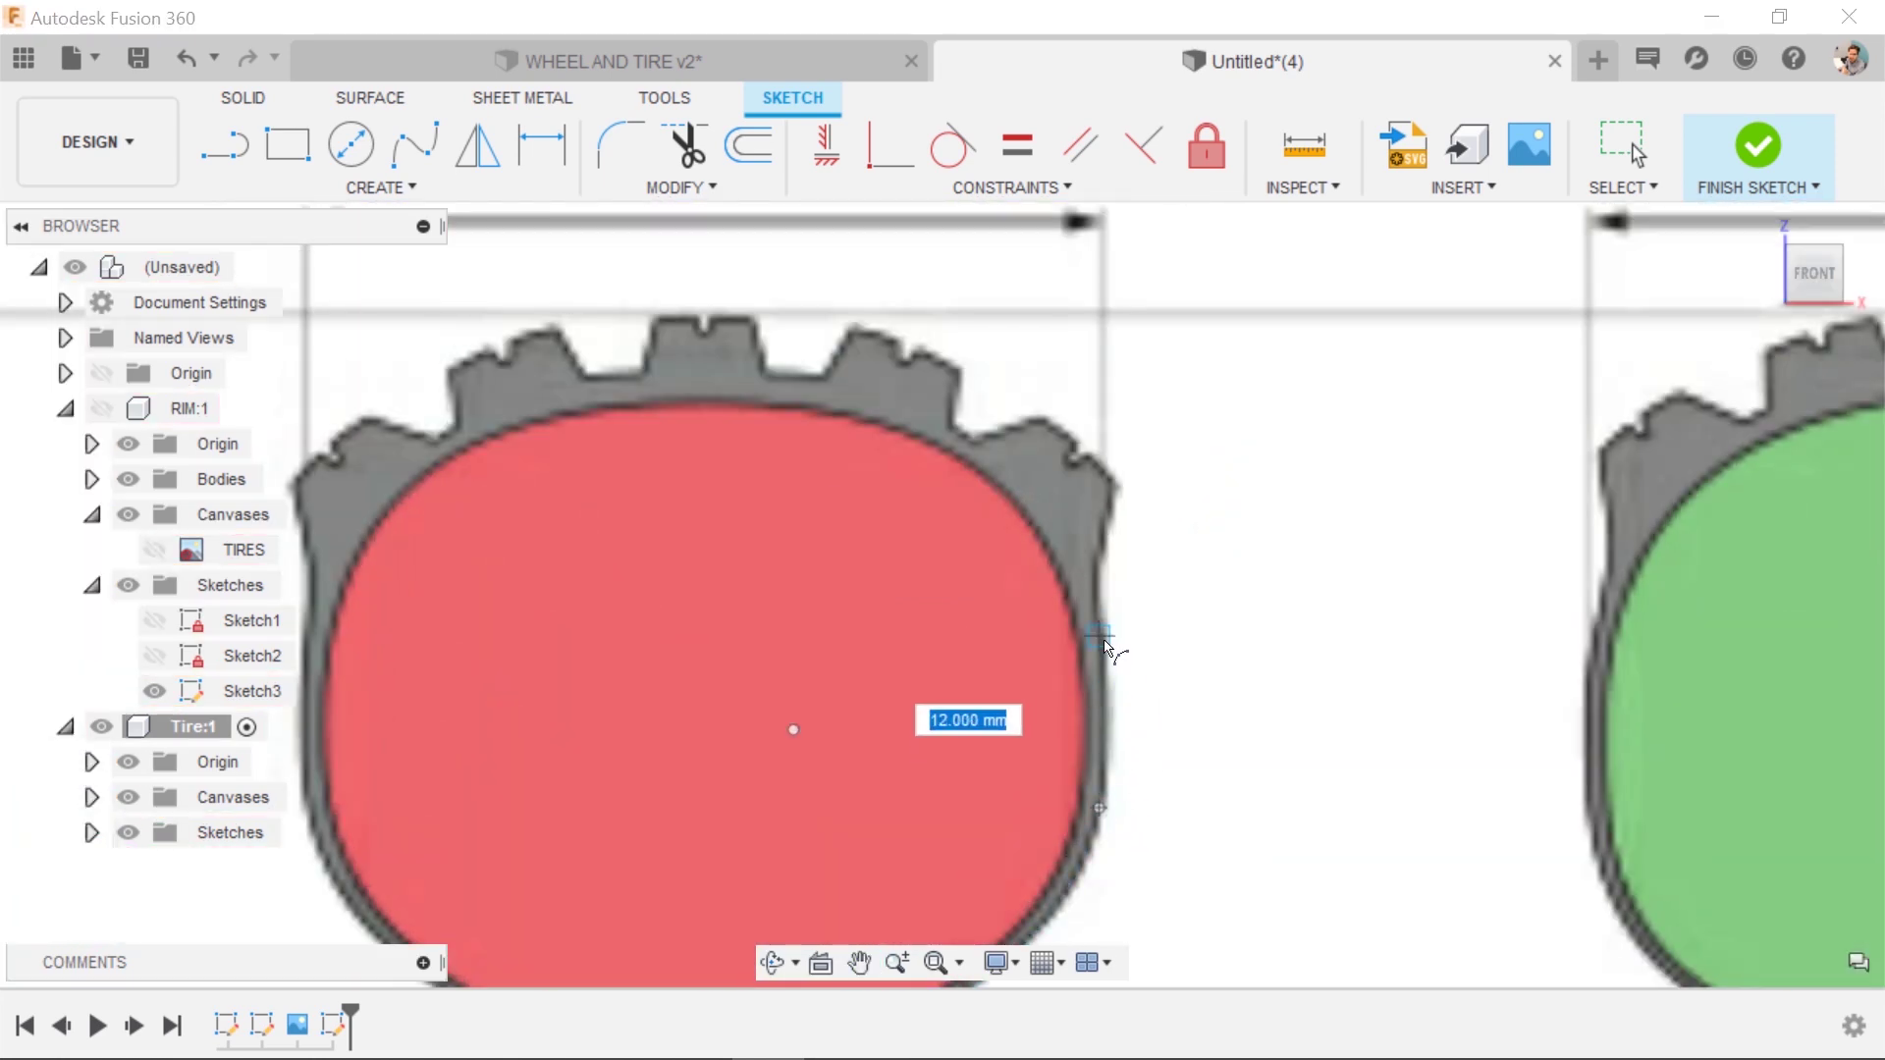
click(1100, 650)
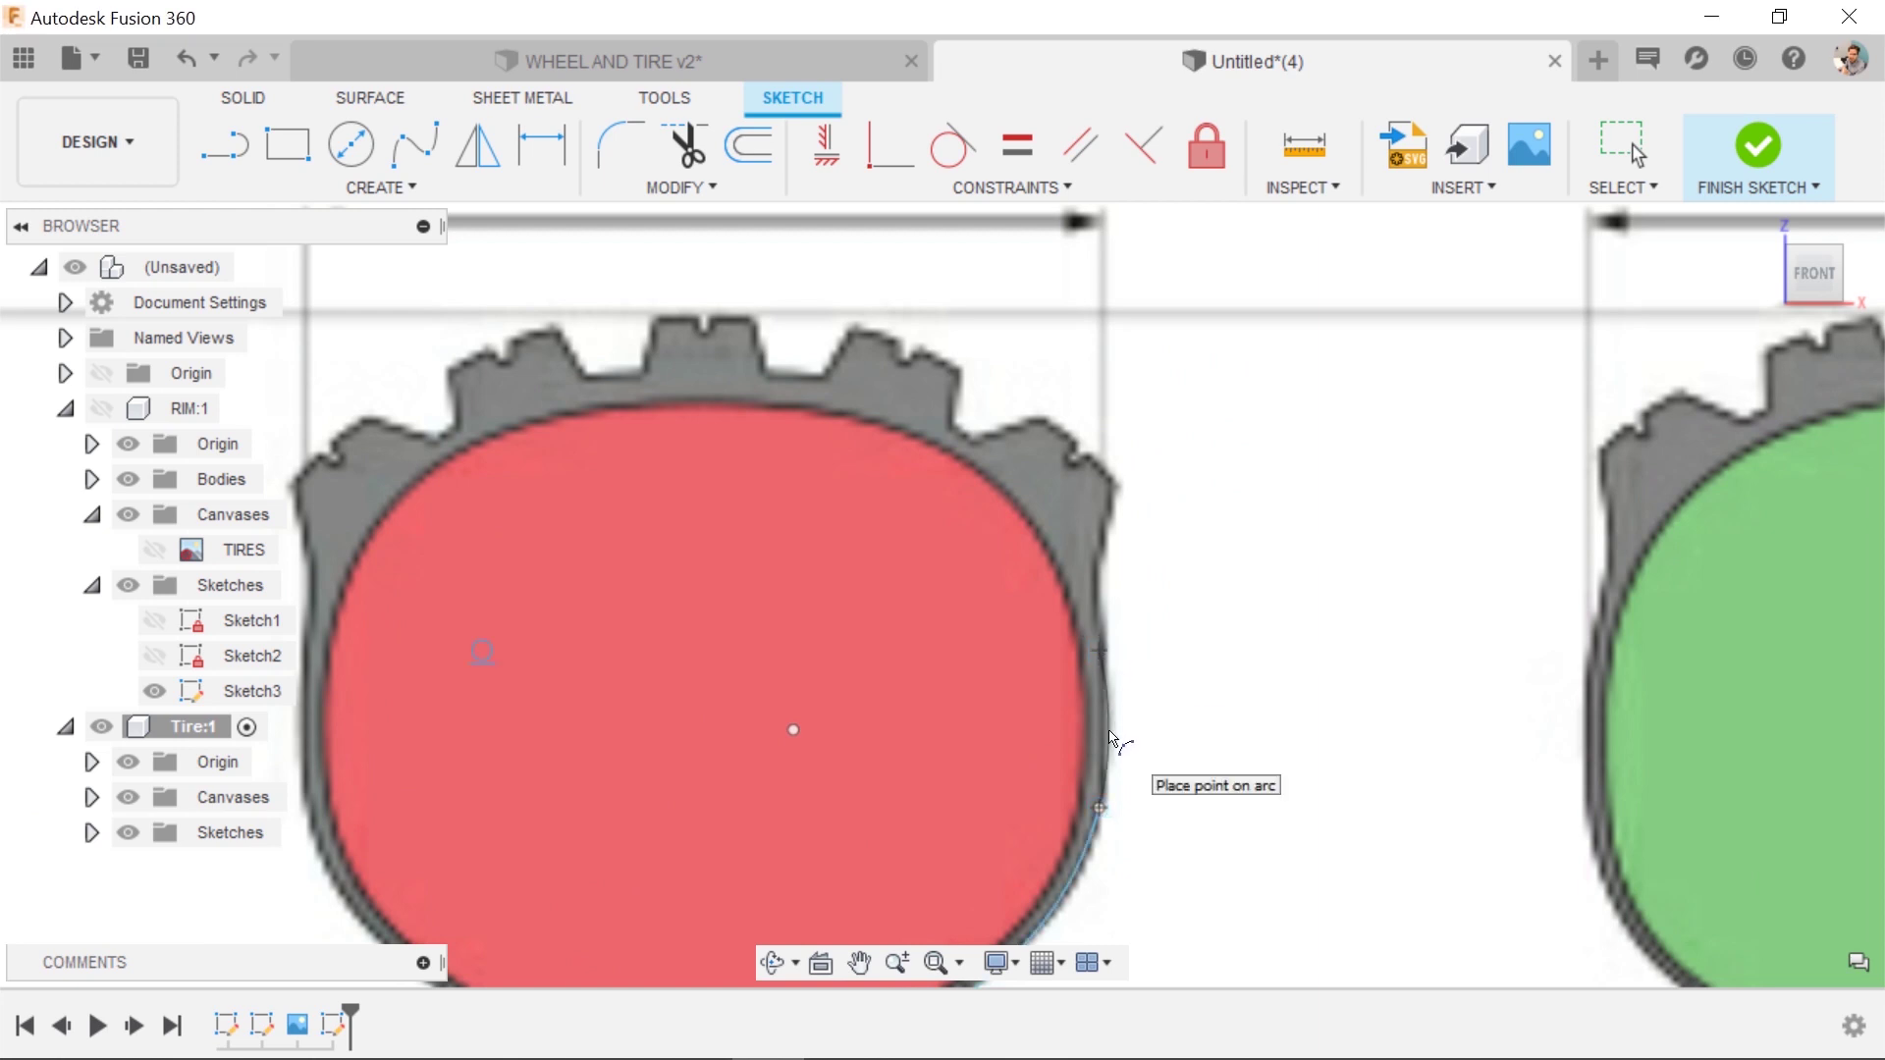
click(1110, 738)
click(1099, 652)
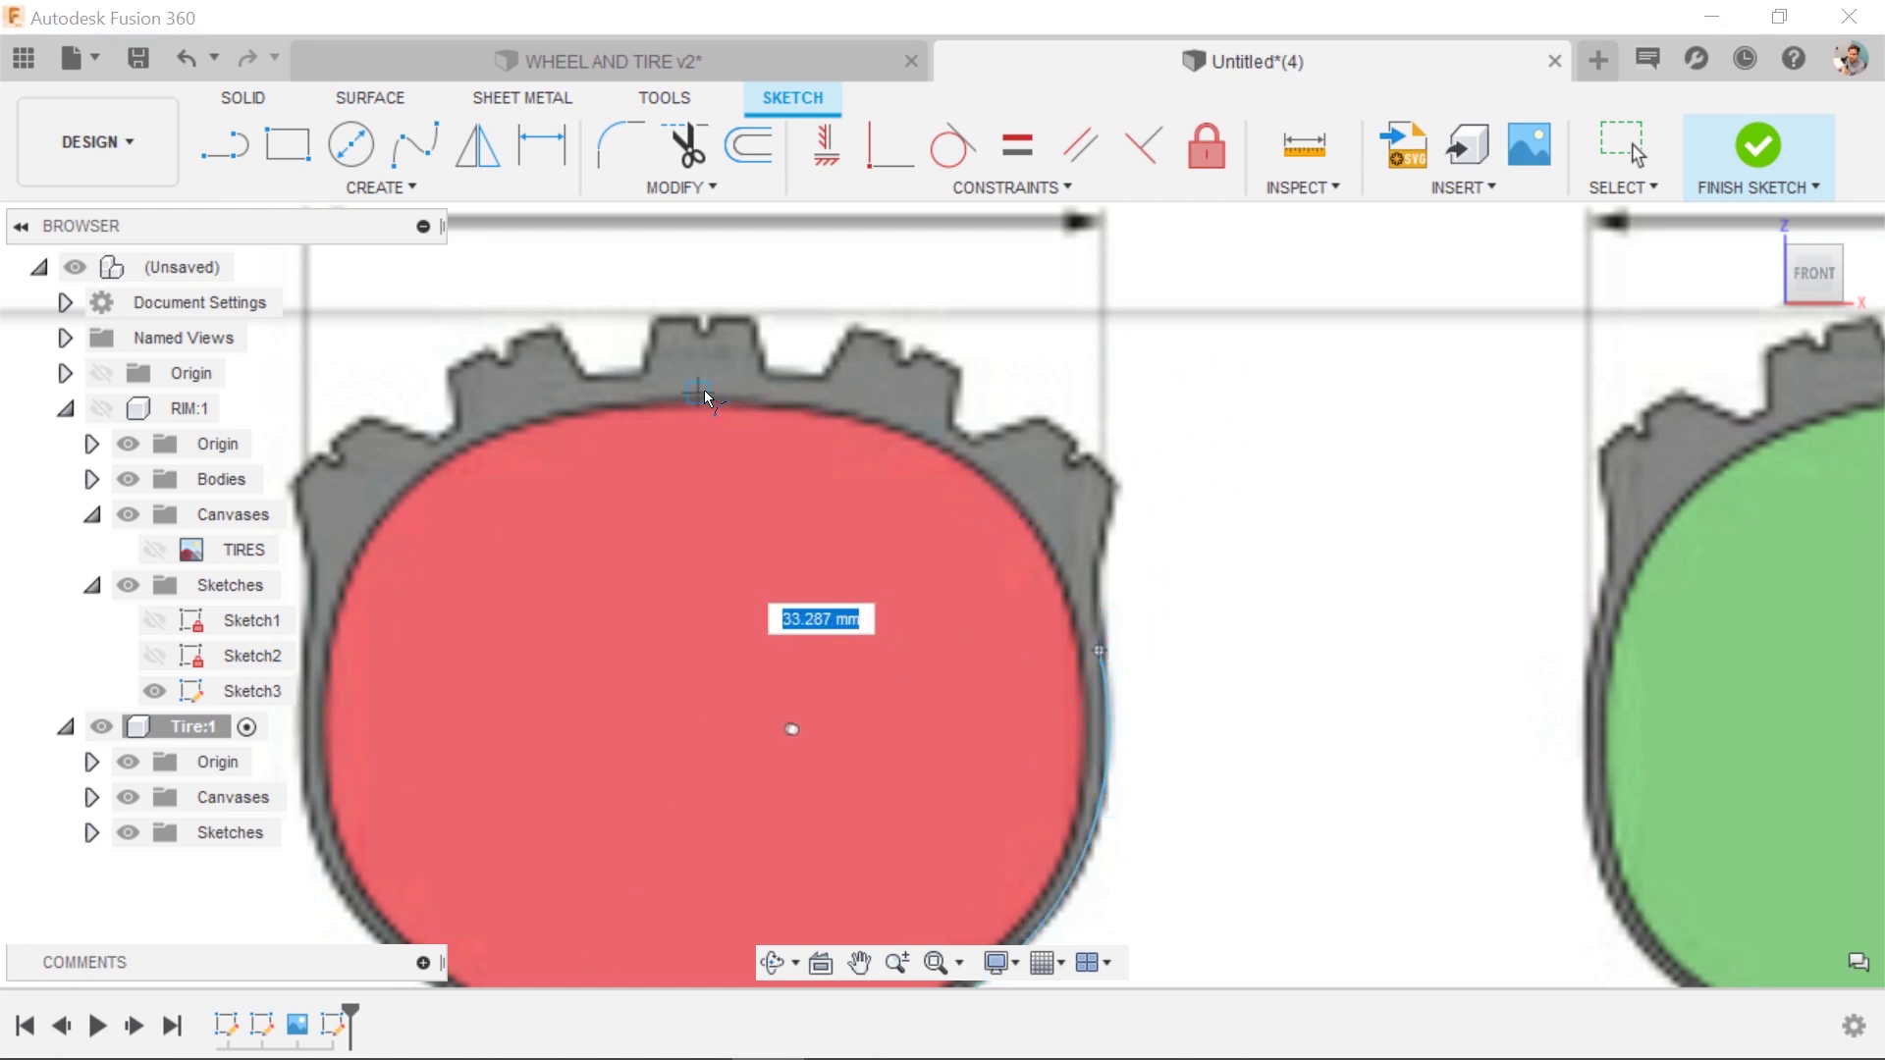
click(699, 380)
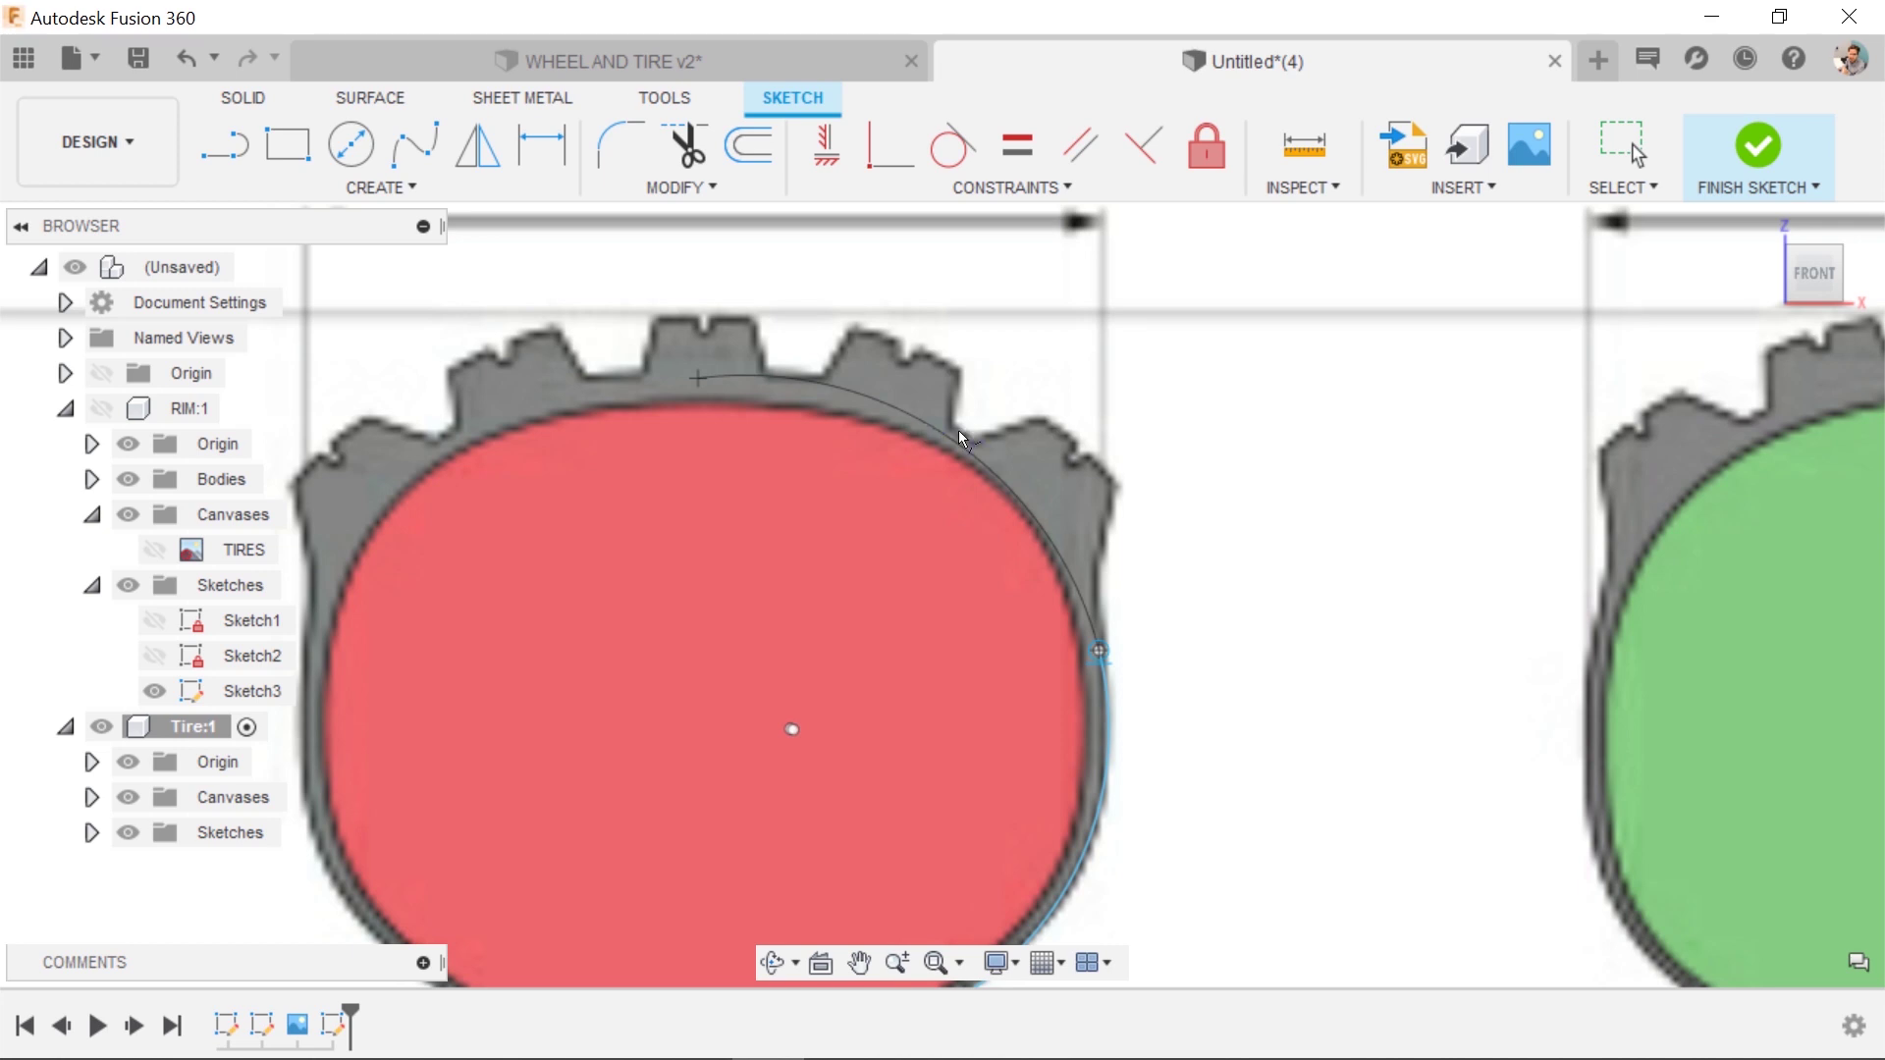
click(1035, 497)
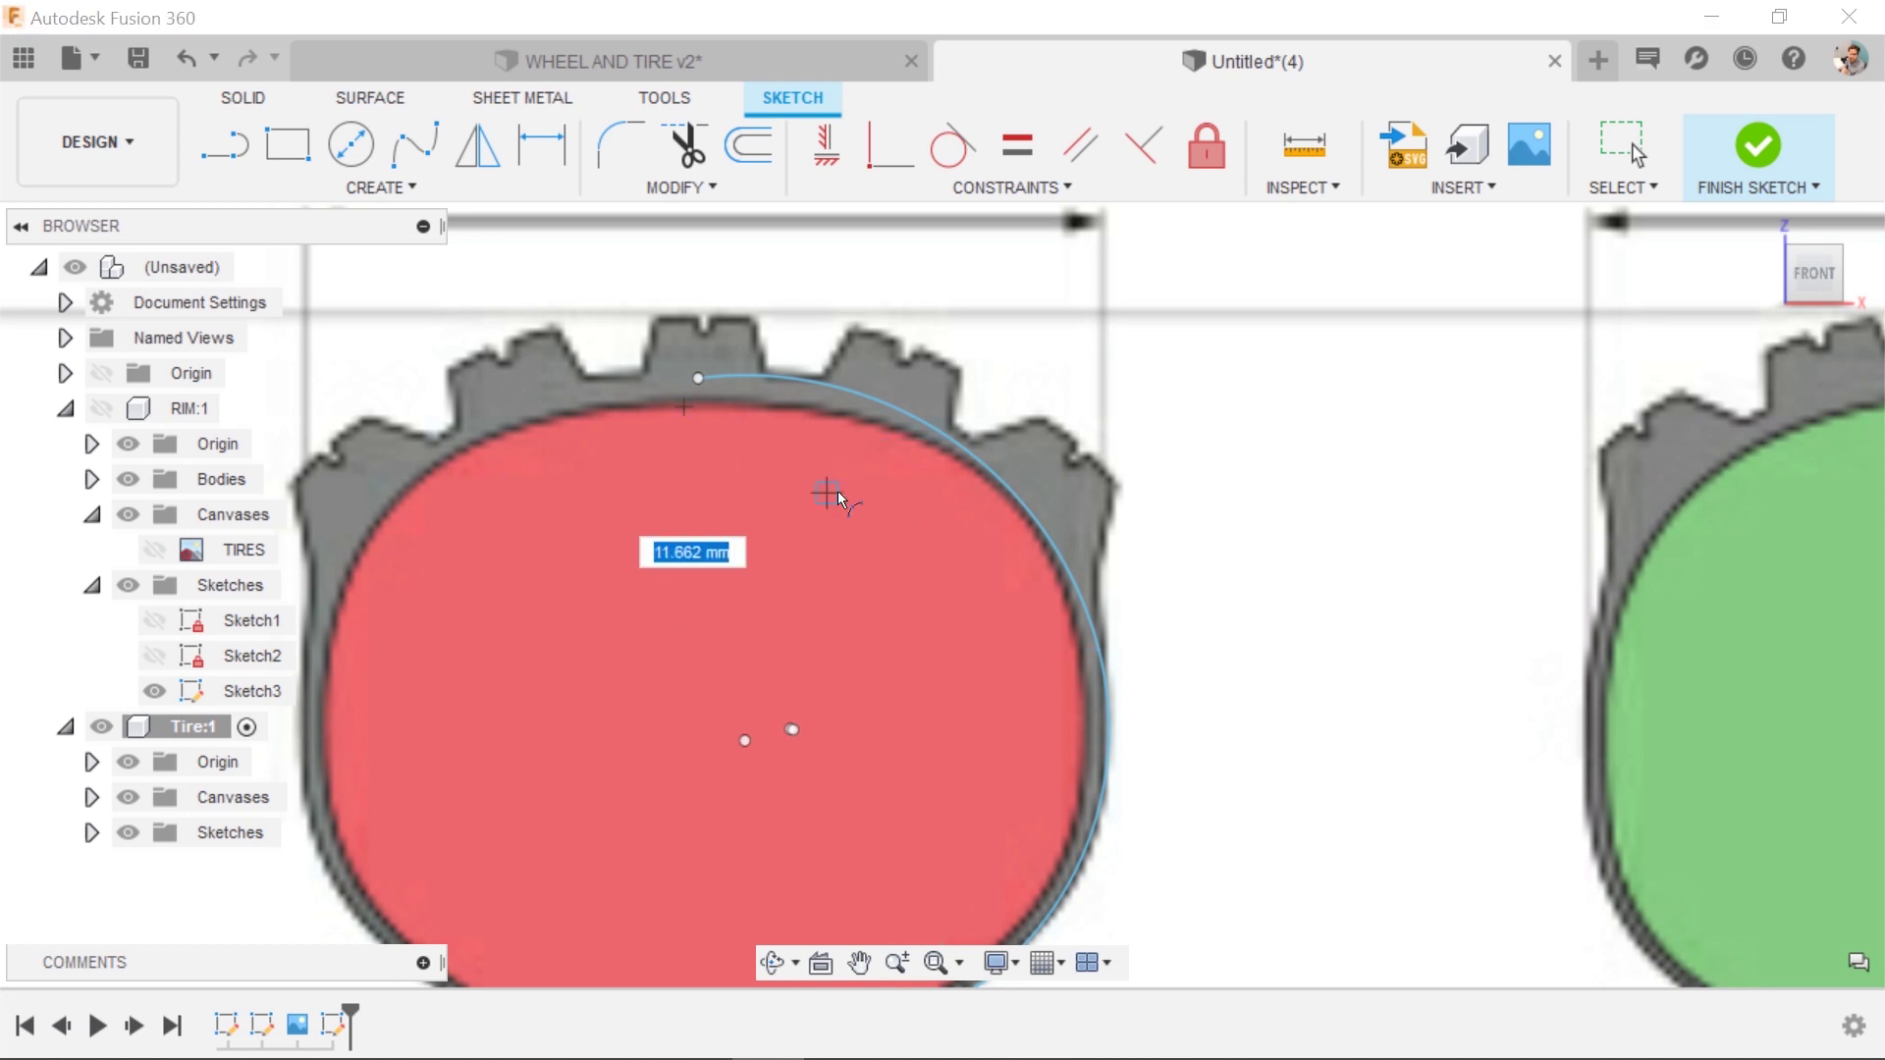
key(Escape)
Draw a 65.50 mm vertical line from the crown down to the rim bottom and make it construction.
key(l)
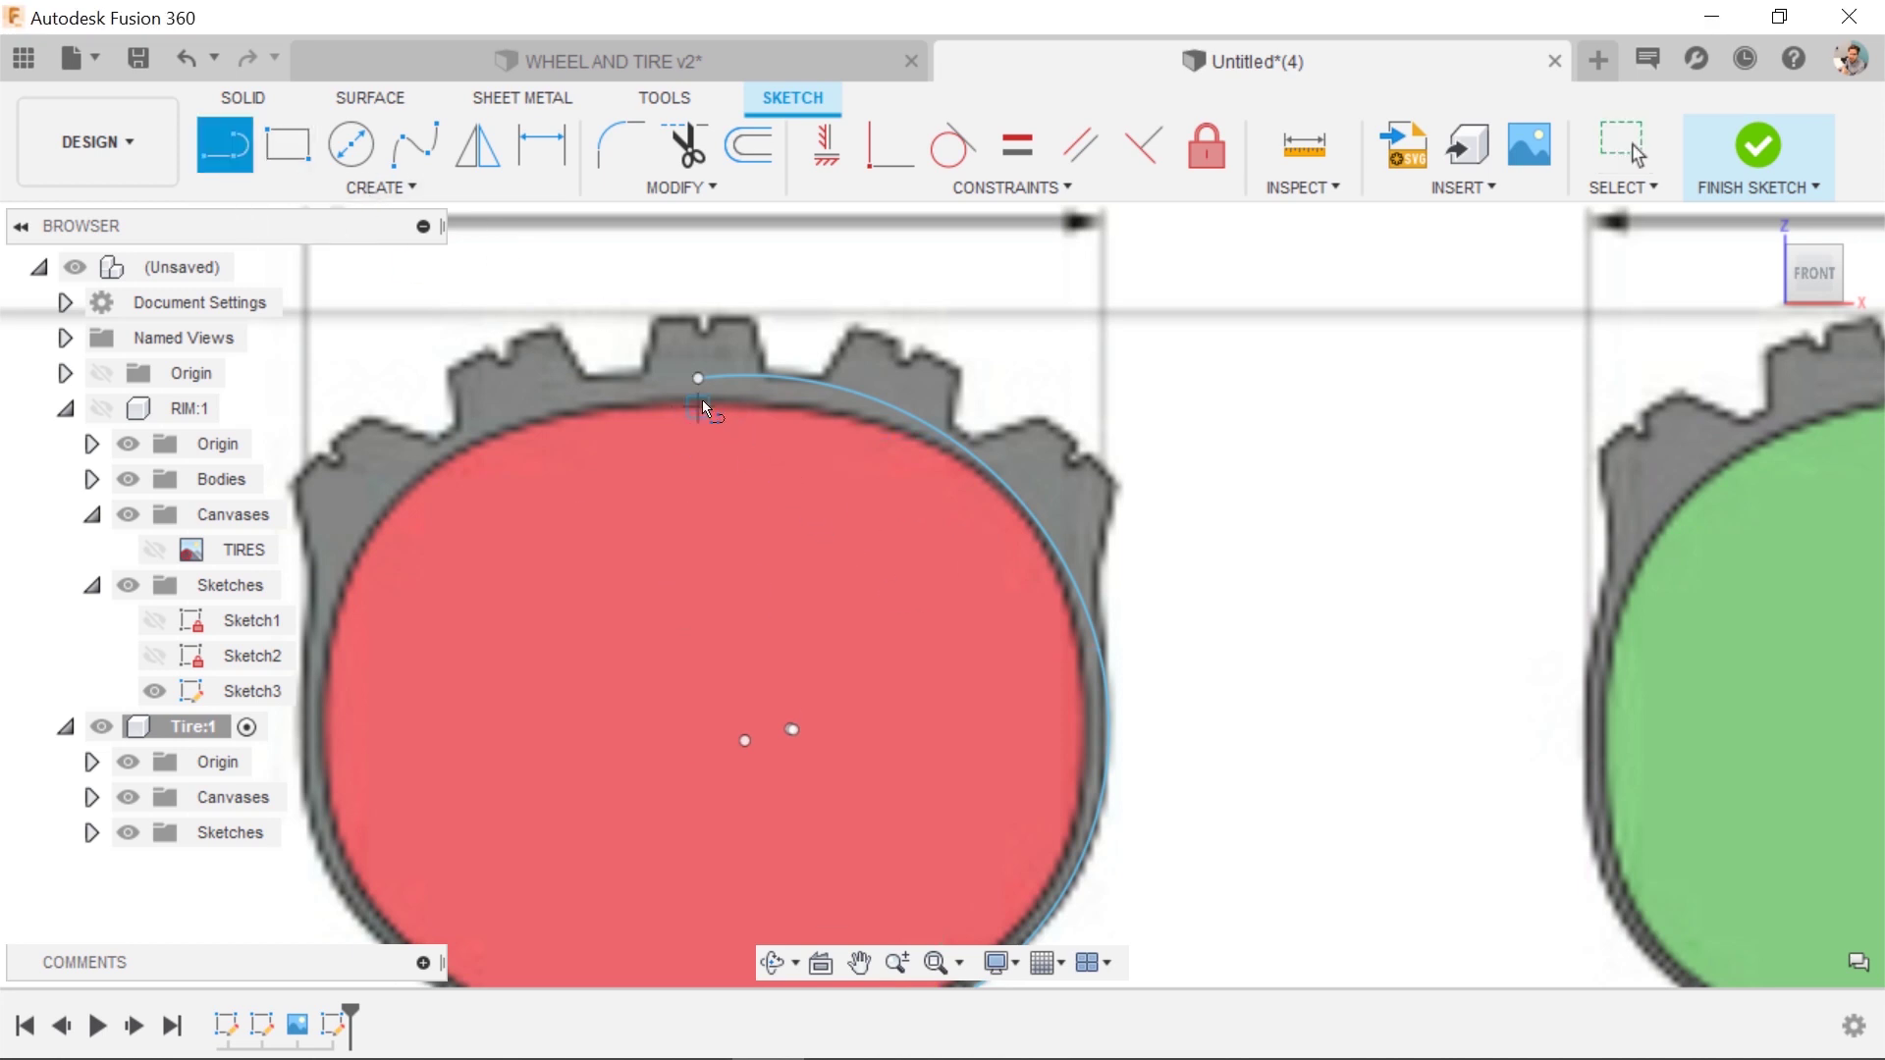
click(701, 387)
scroll(720, 898, down, 2)
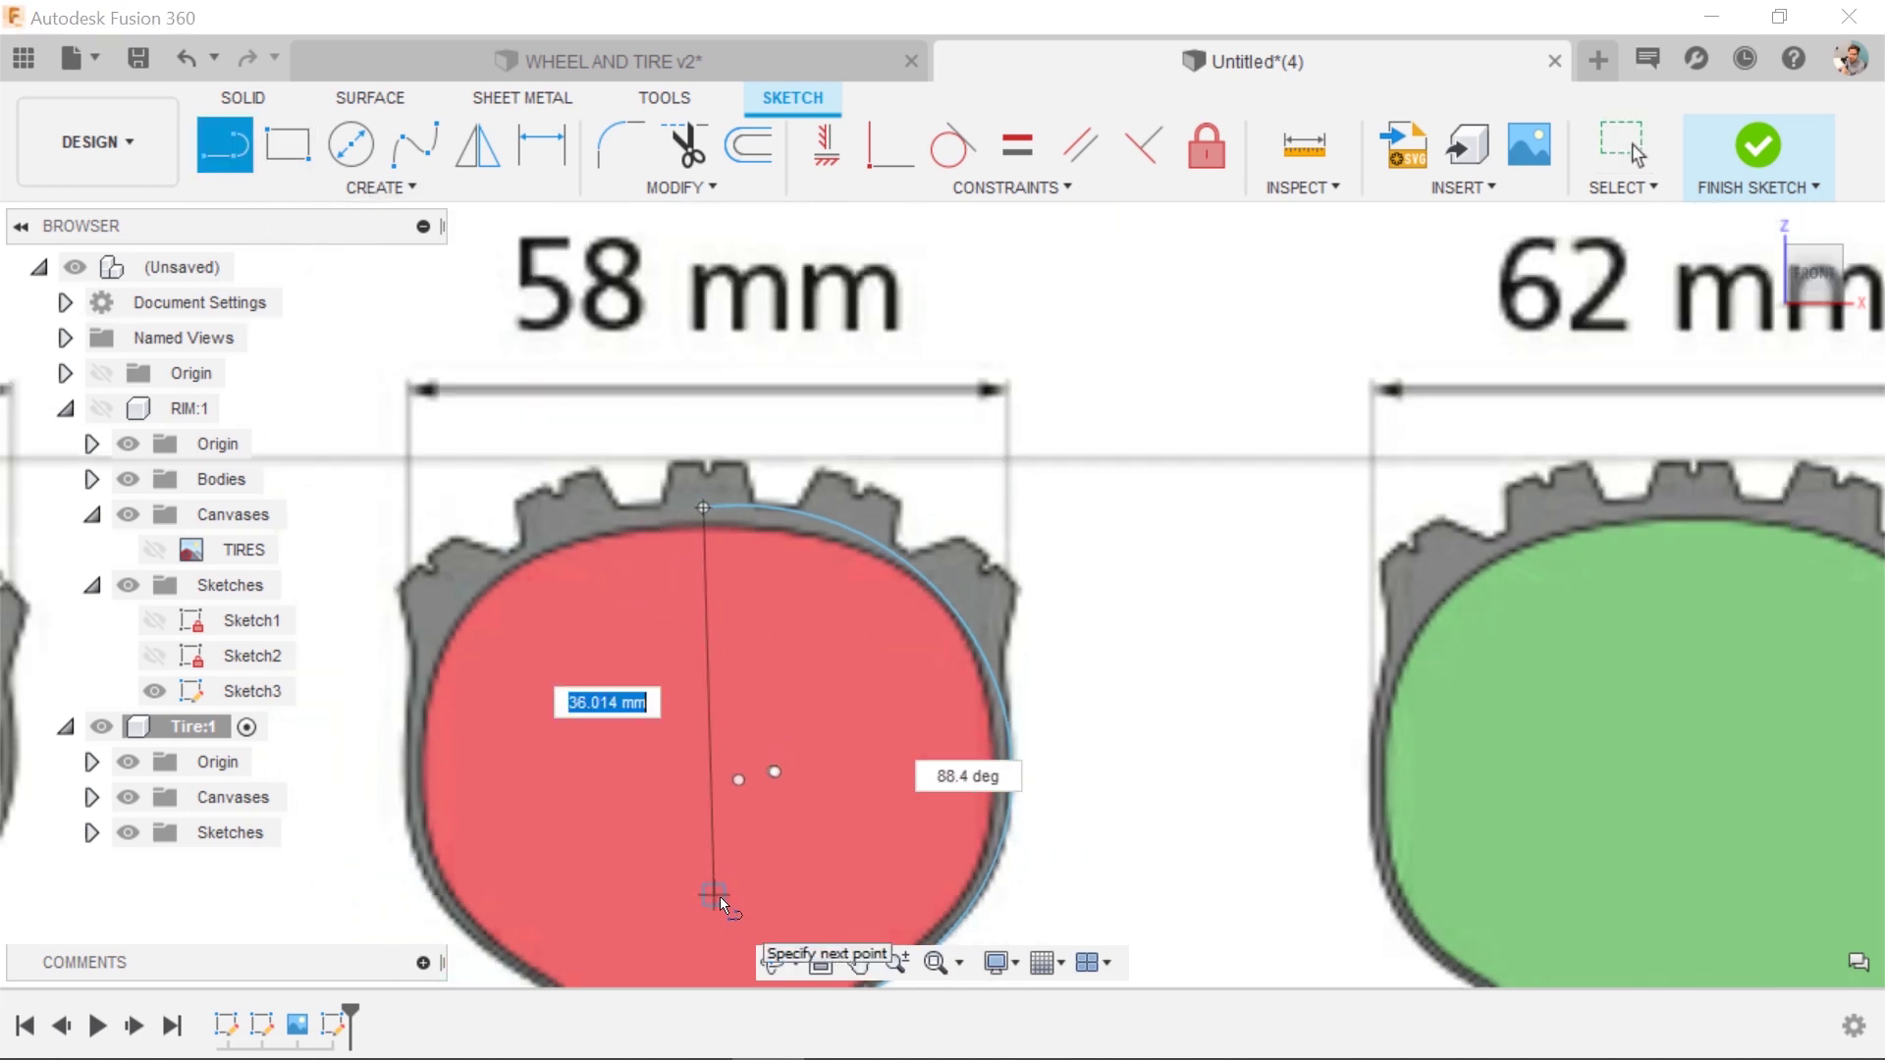
scroll(721, 897, down, 1)
middle_drag(720, 880, 756, 847)
scroll(756, 847, down, 1)
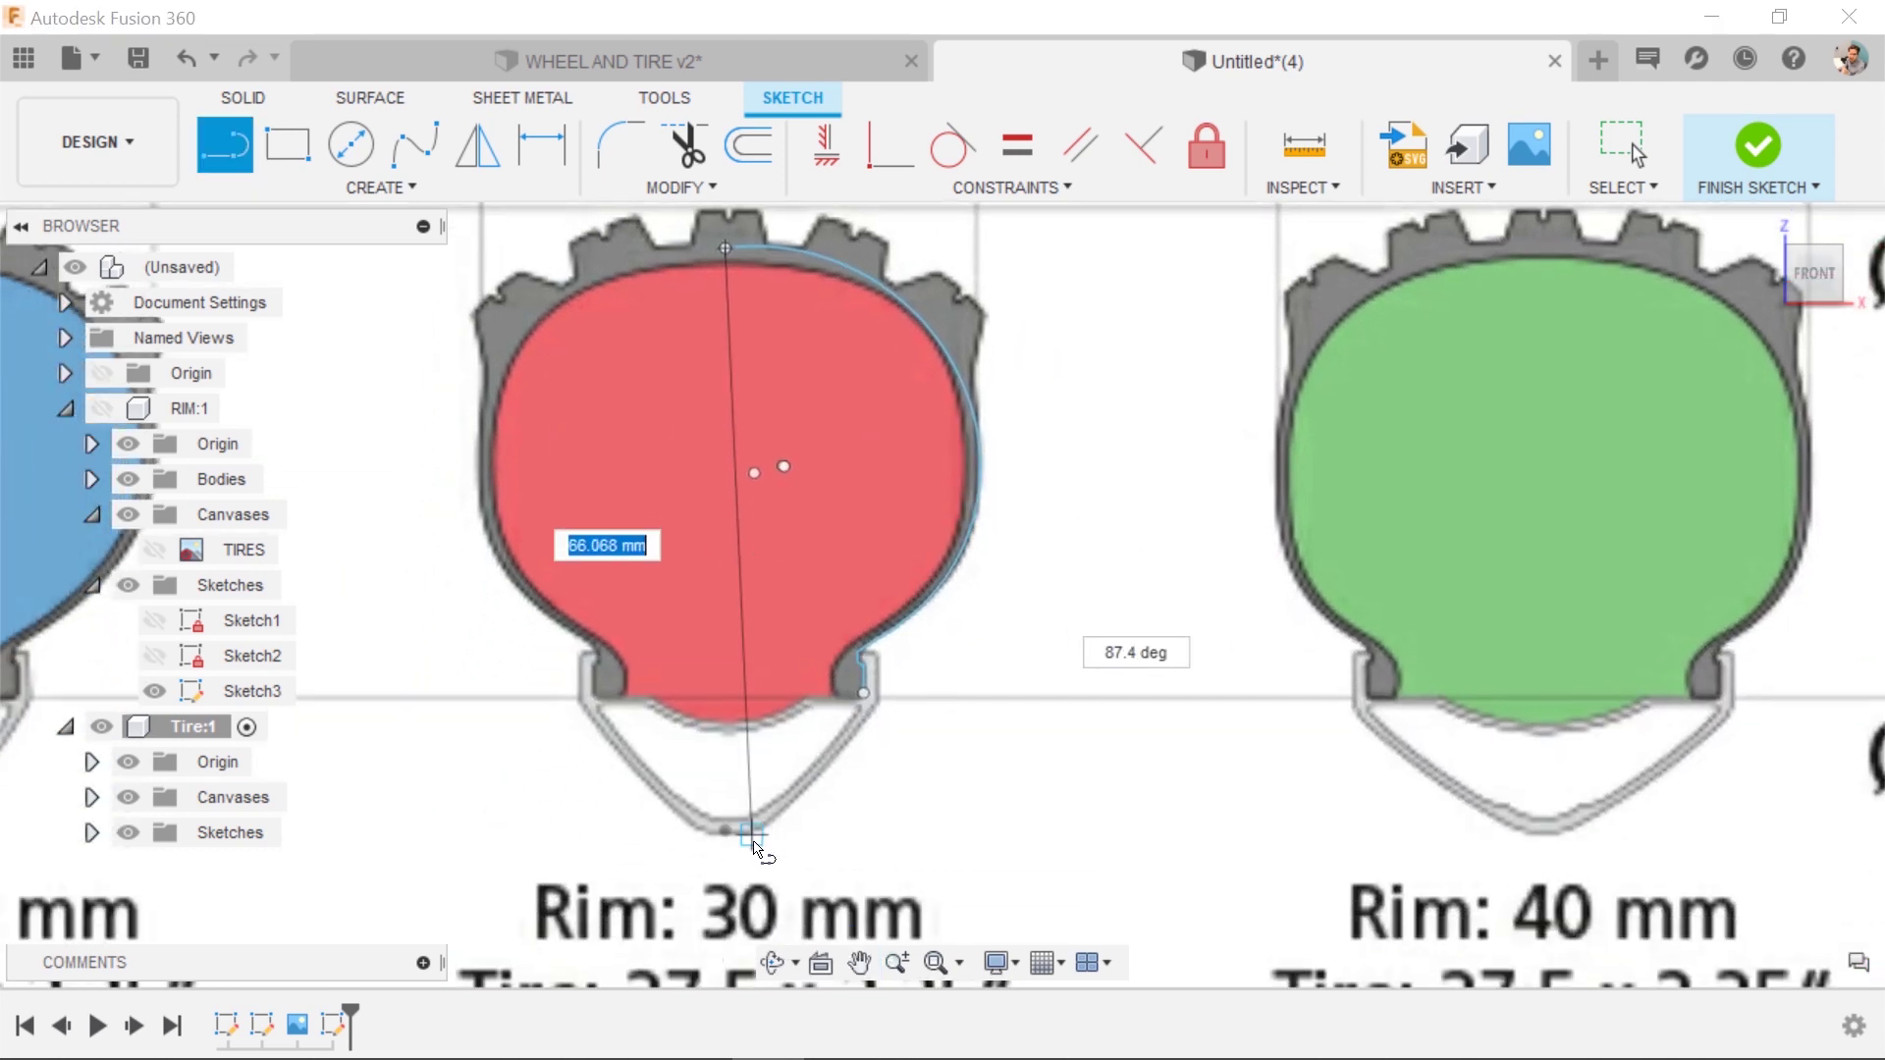
click(726, 829)
key(Escape)
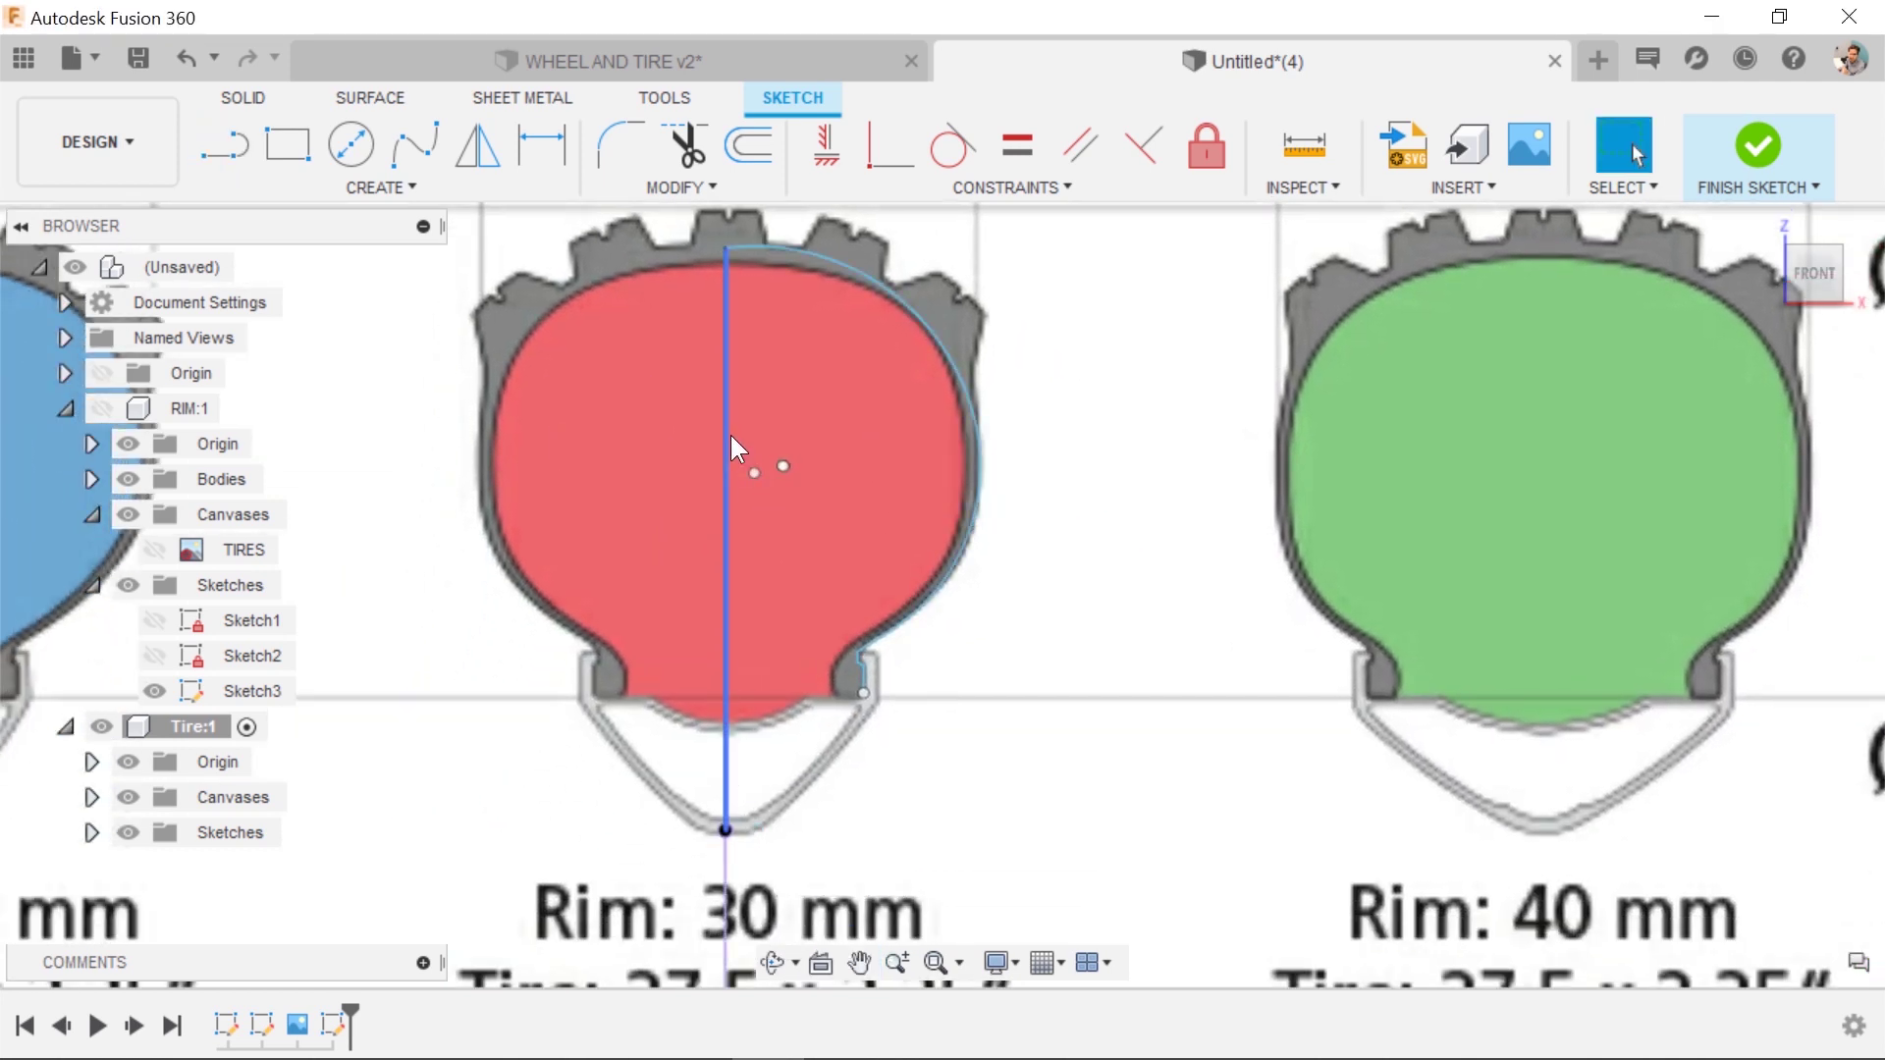
click(728, 432)
key(x)
scroll(728, 233, up, 2)
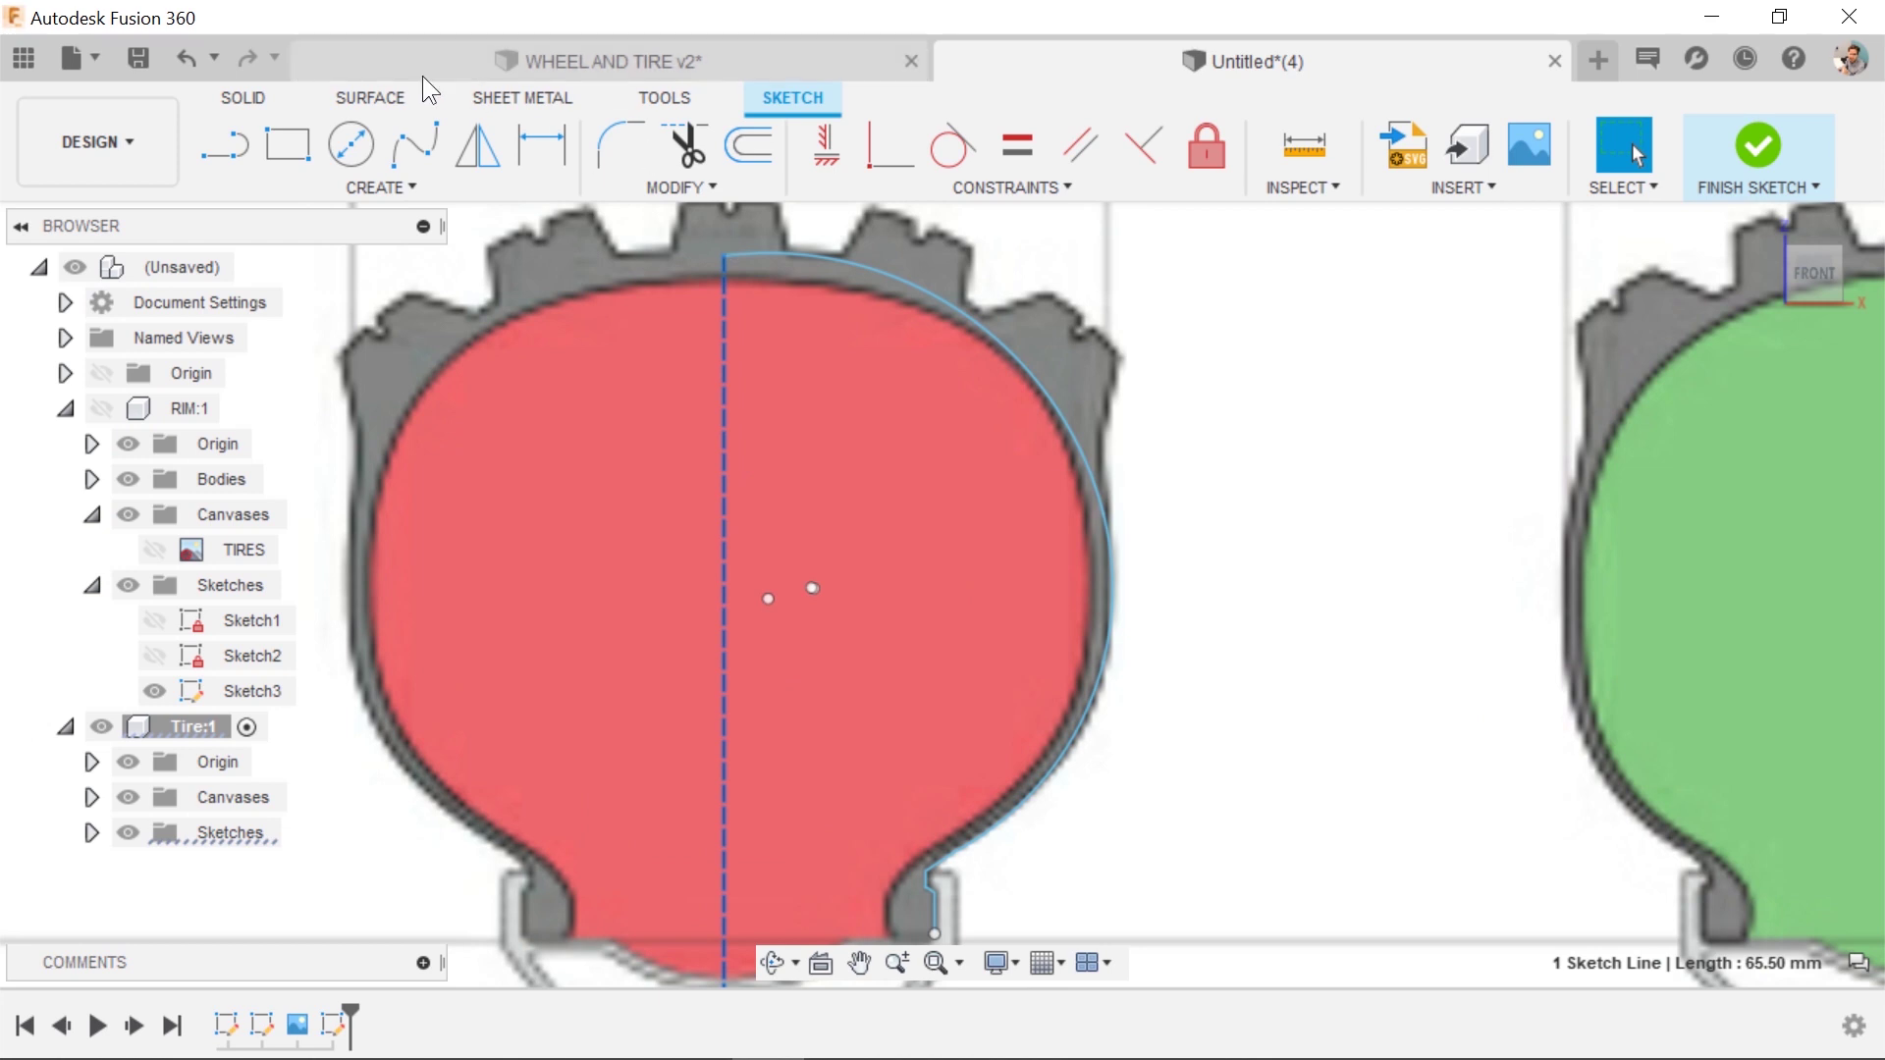
Try an inner 3-point arc from the centreline top down the tire side, then undo it.
text(sarc)
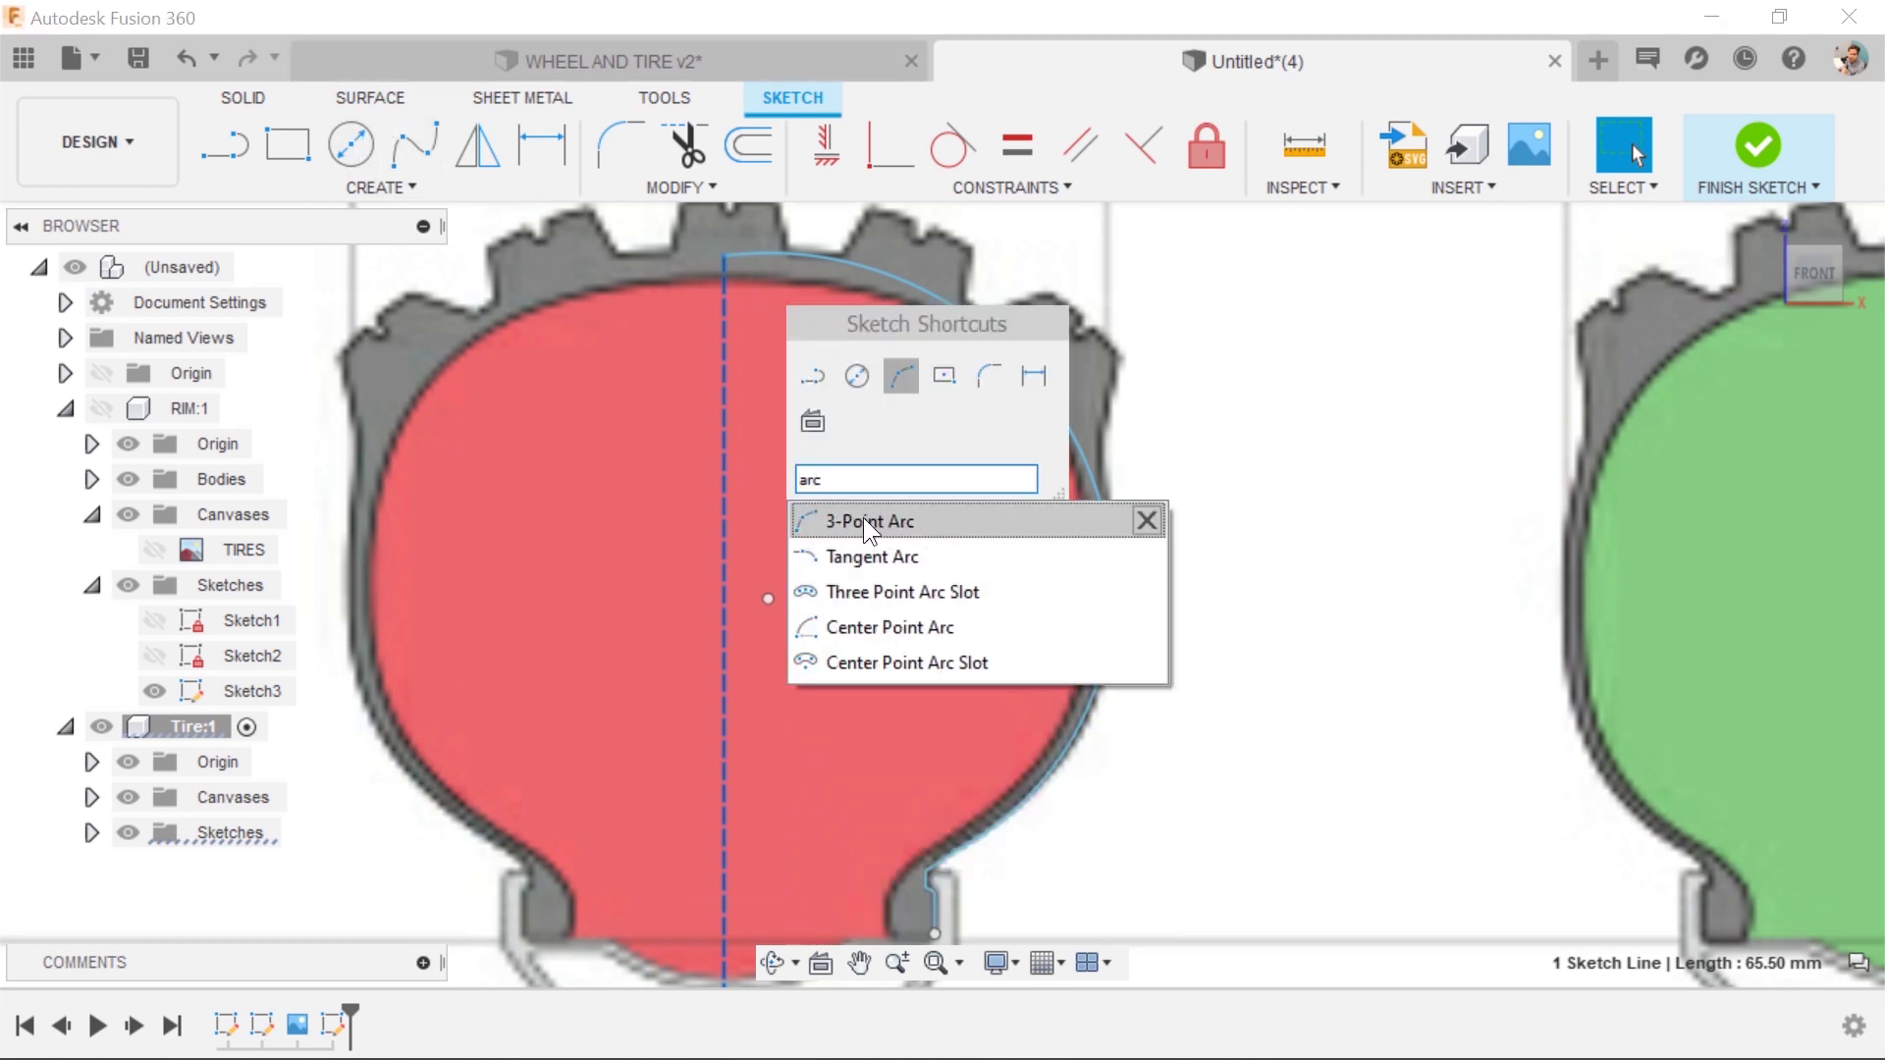
click(863, 520)
scroll(728, 279, up, 3)
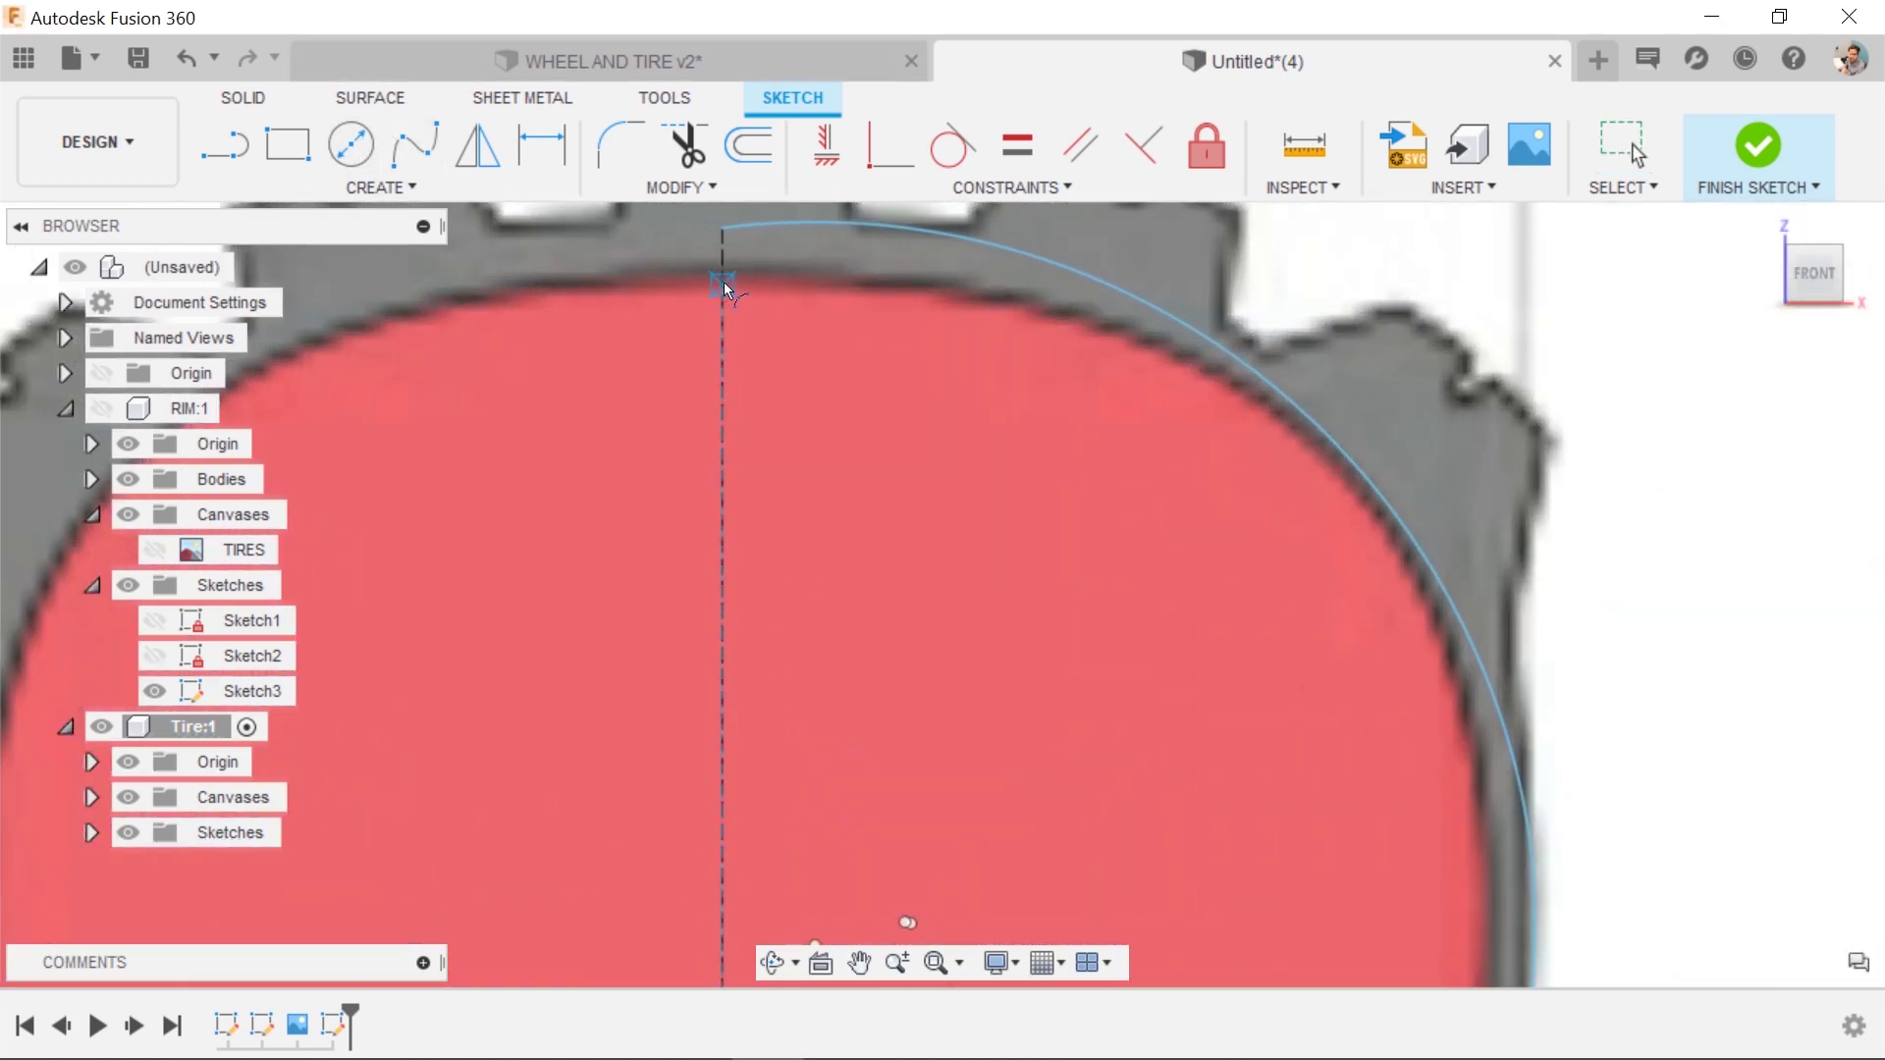
click(723, 280)
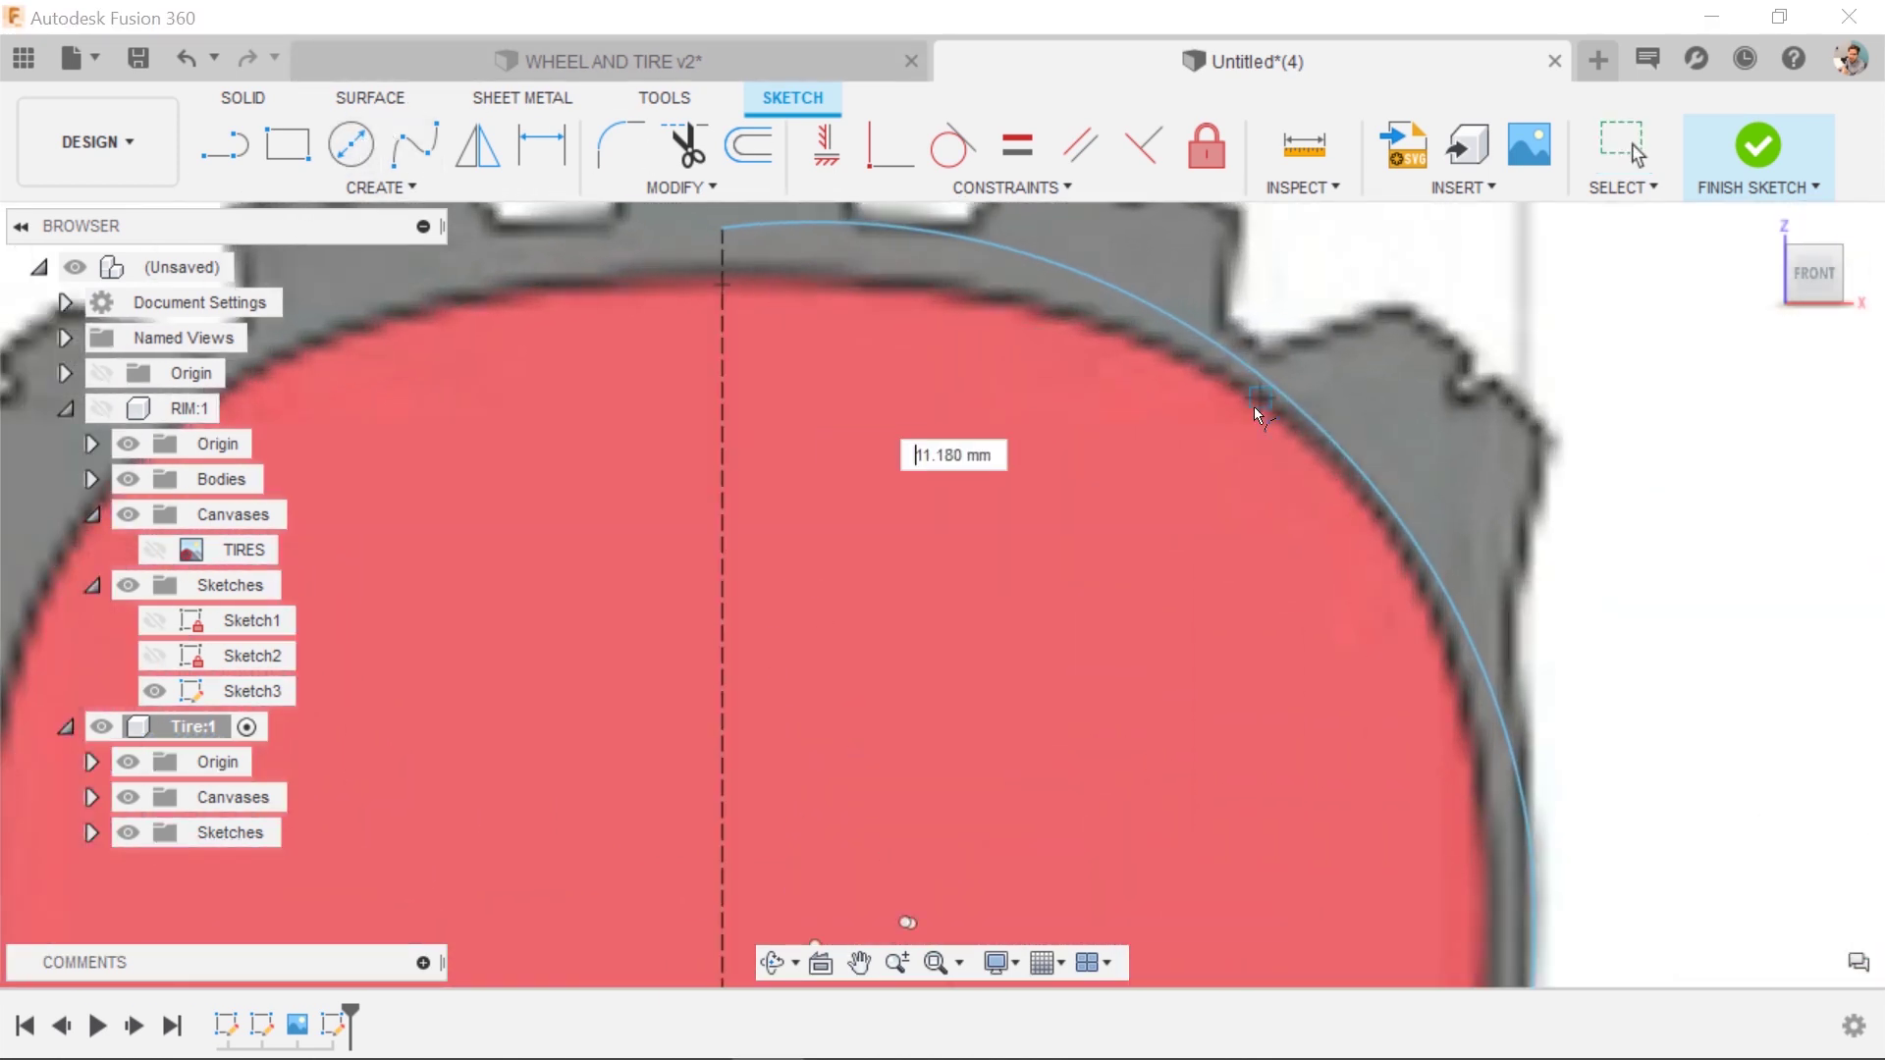
click(1480, 863)
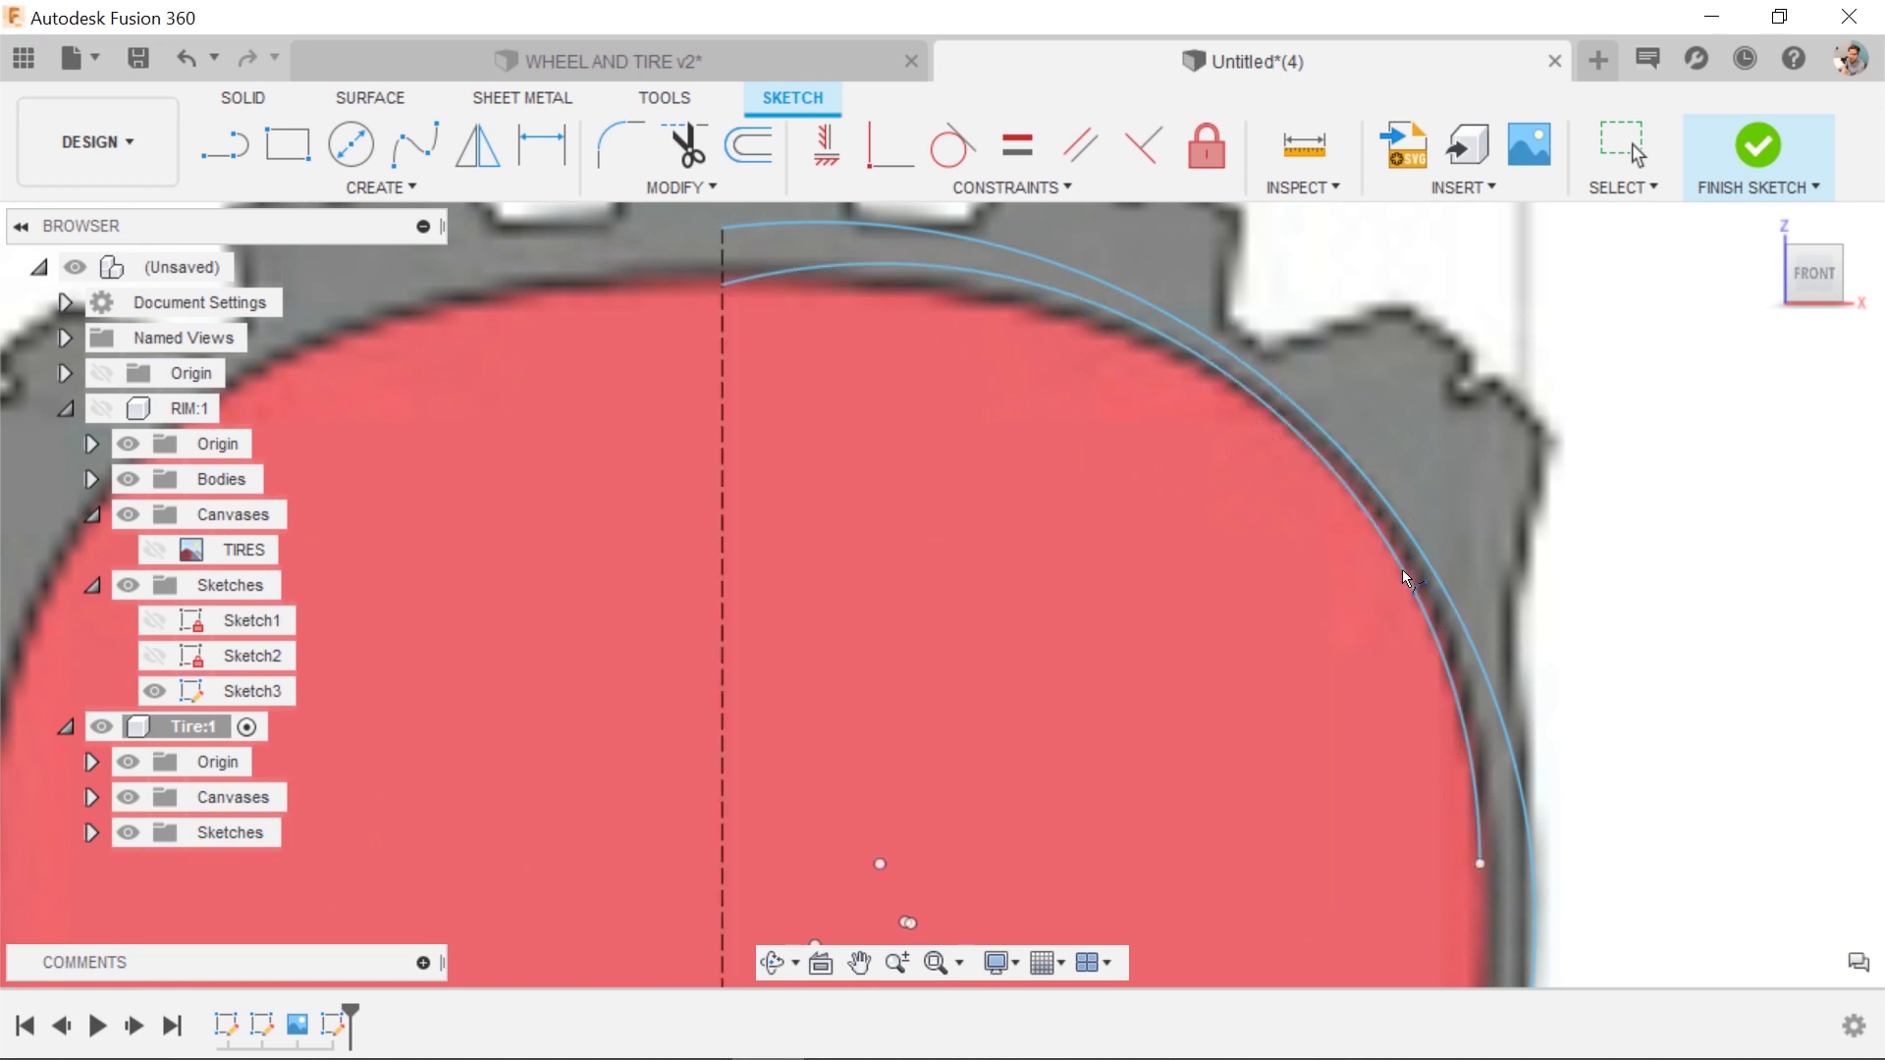
click(990, 313)
key(Escape)
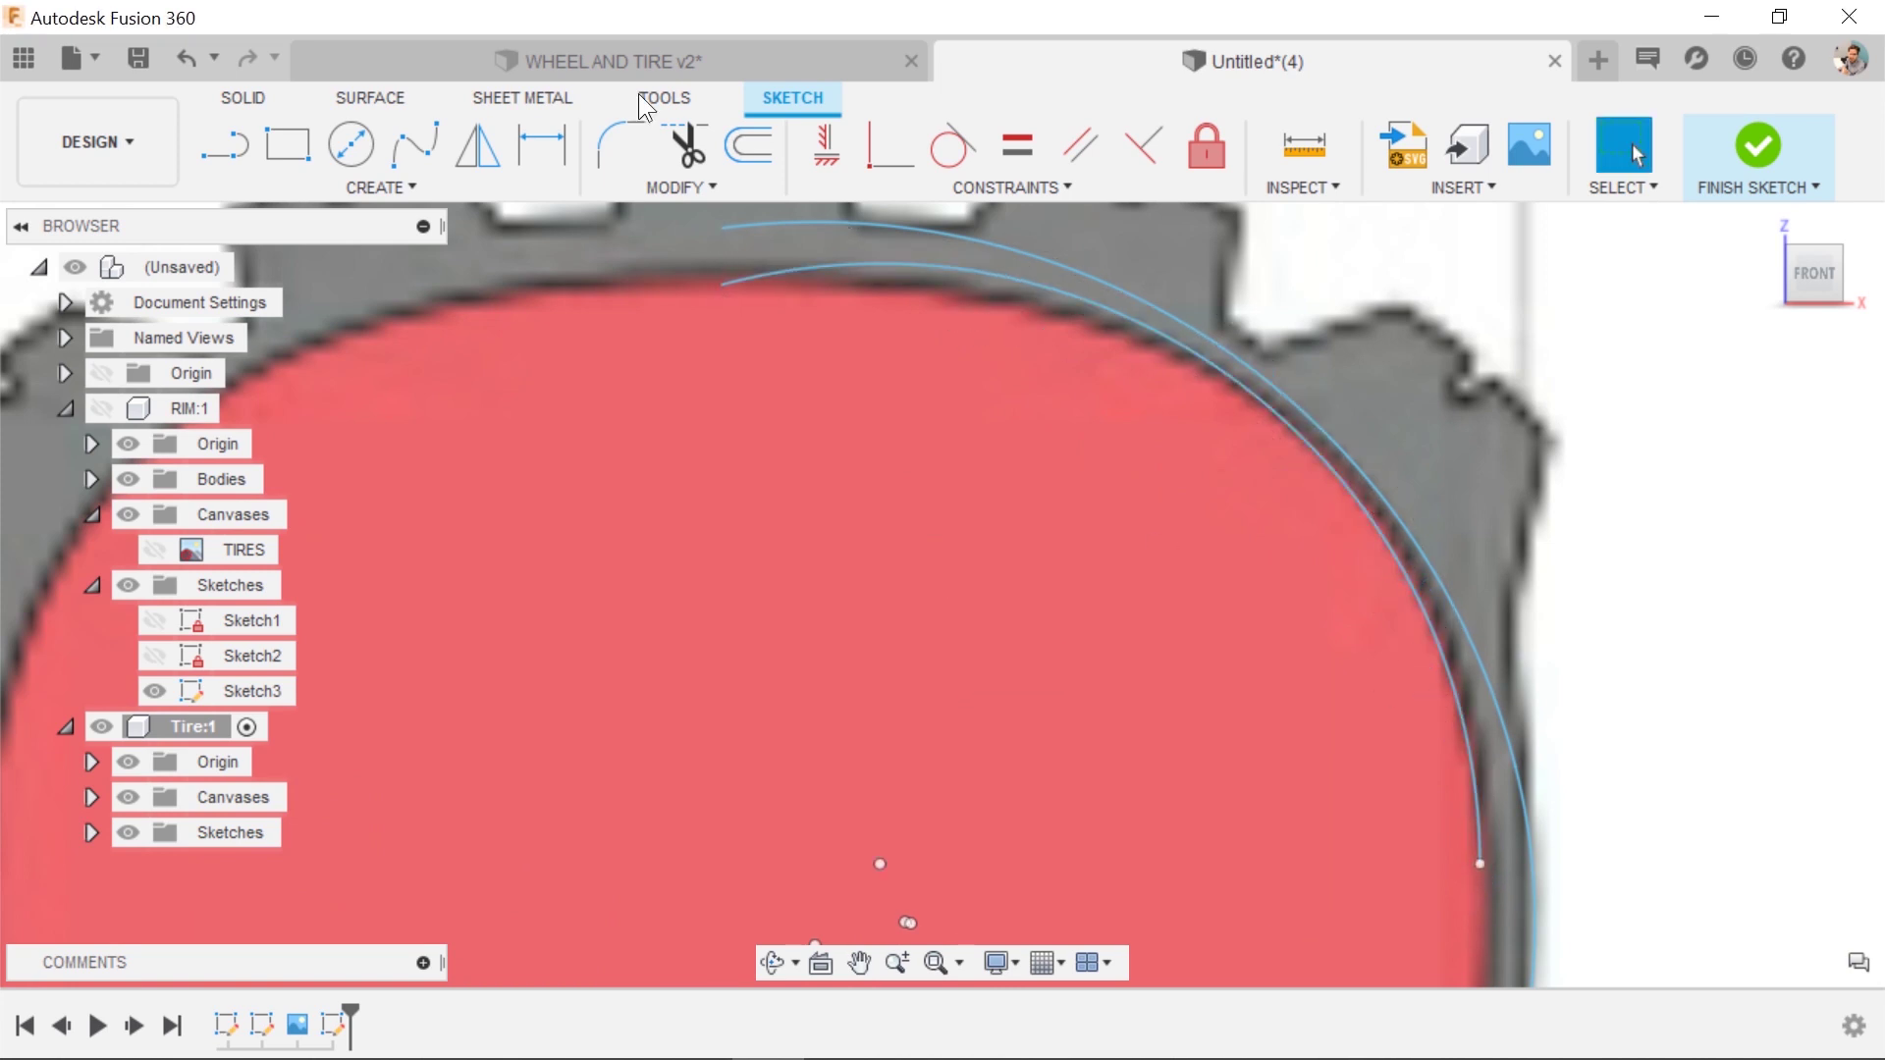
key(ctrl+z)
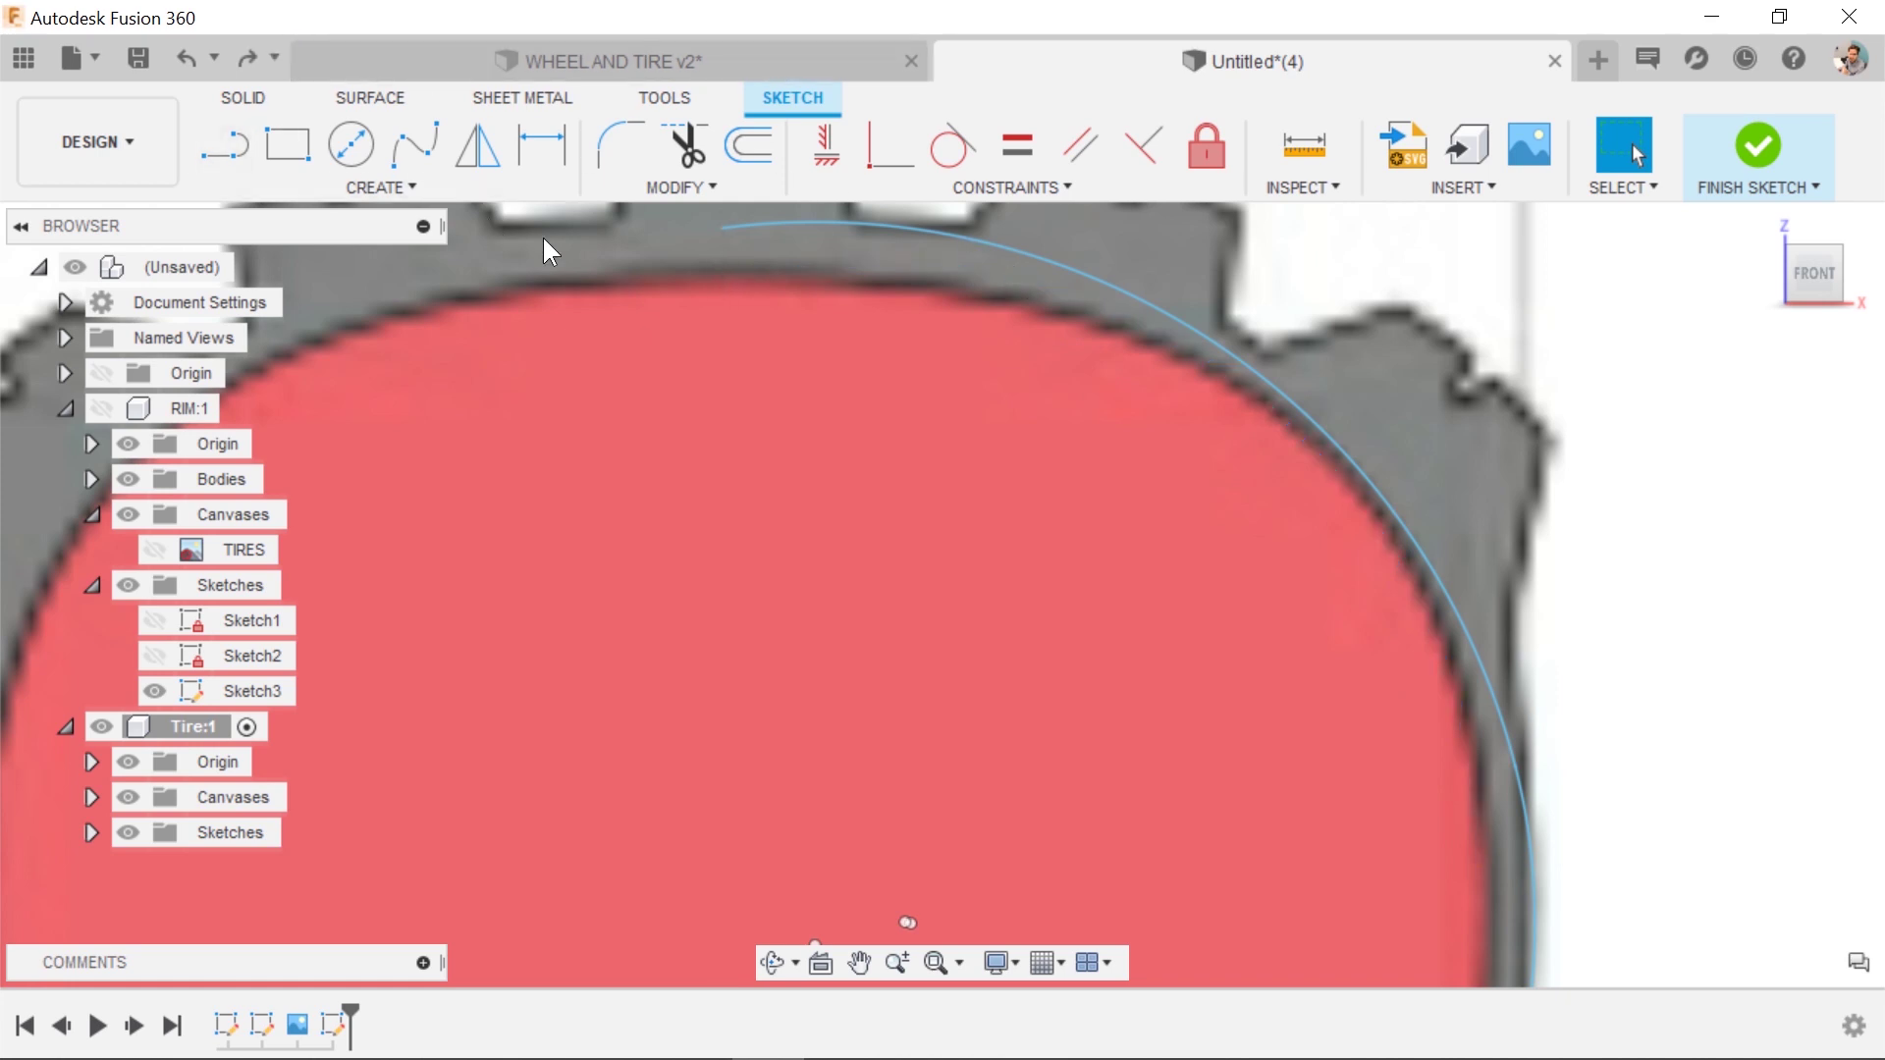
Draw two 3-point arcs from the centreline top along the tire's inner top and right edge.
text(sarc)
key(Return)
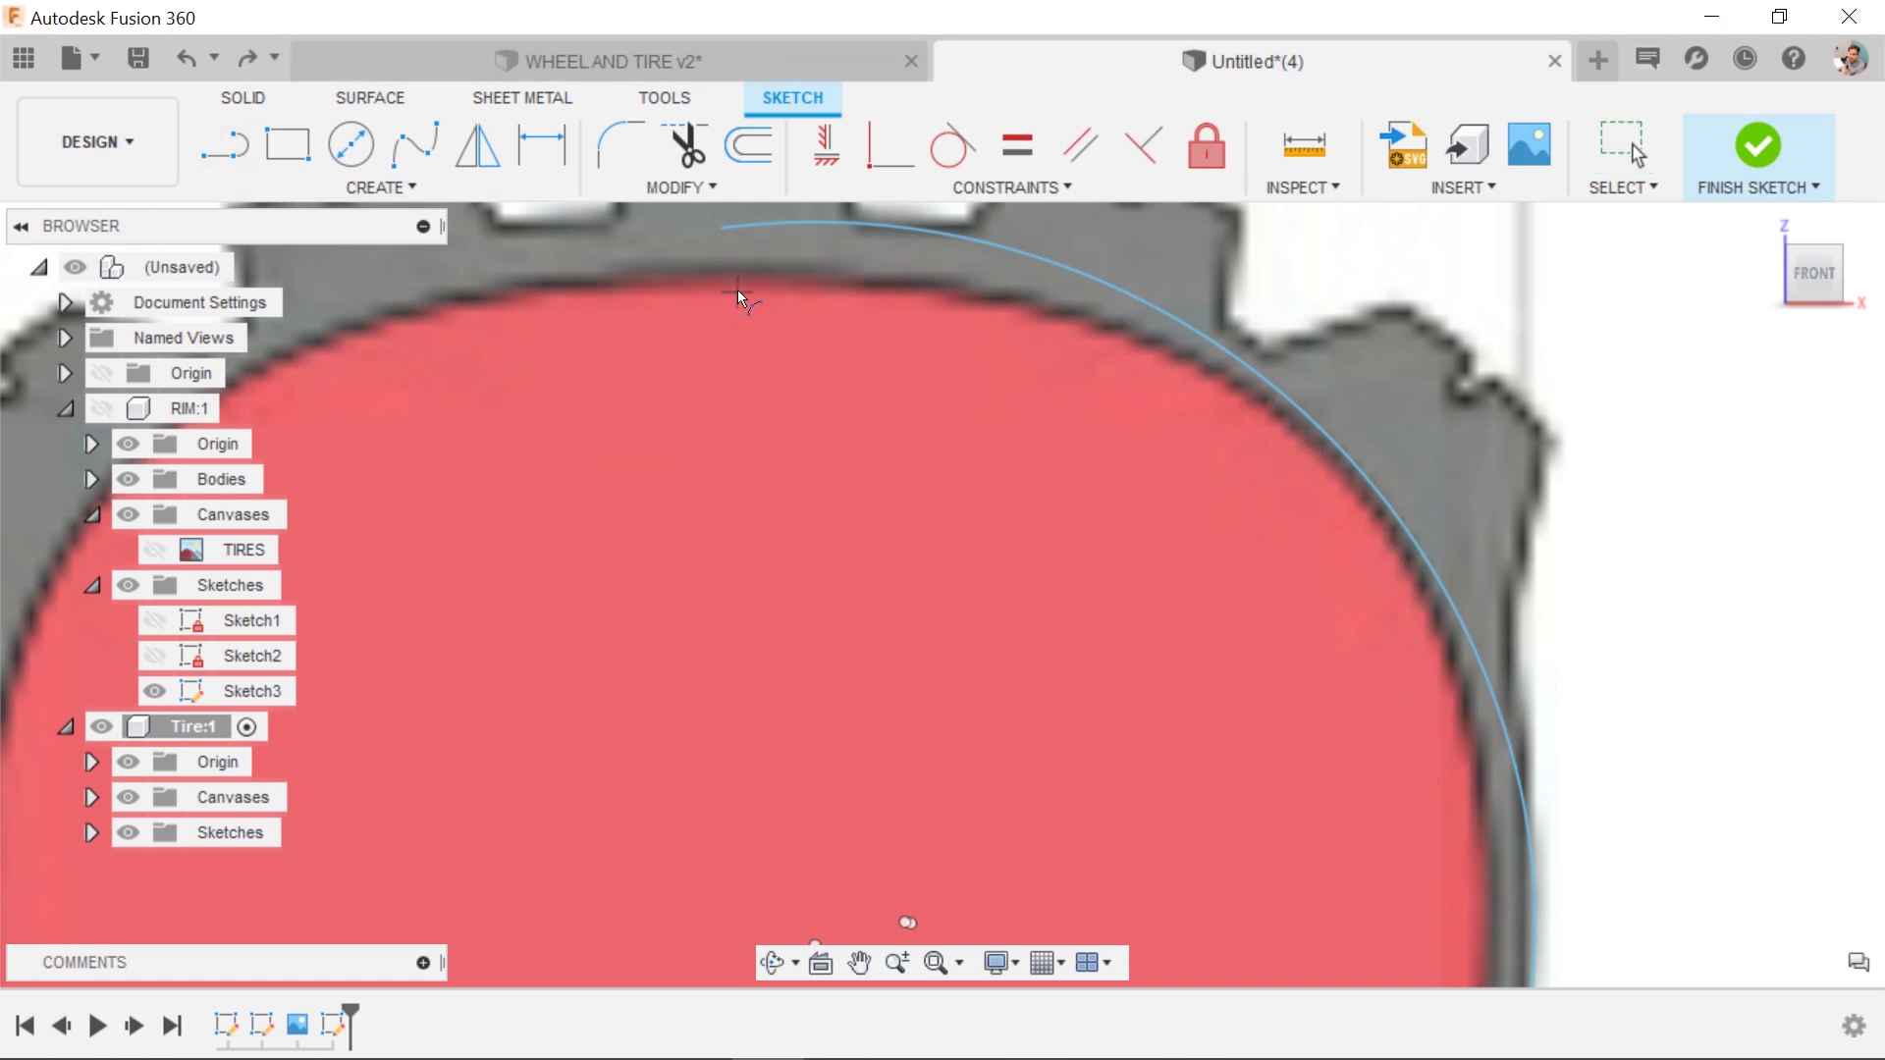
click(723, 285)
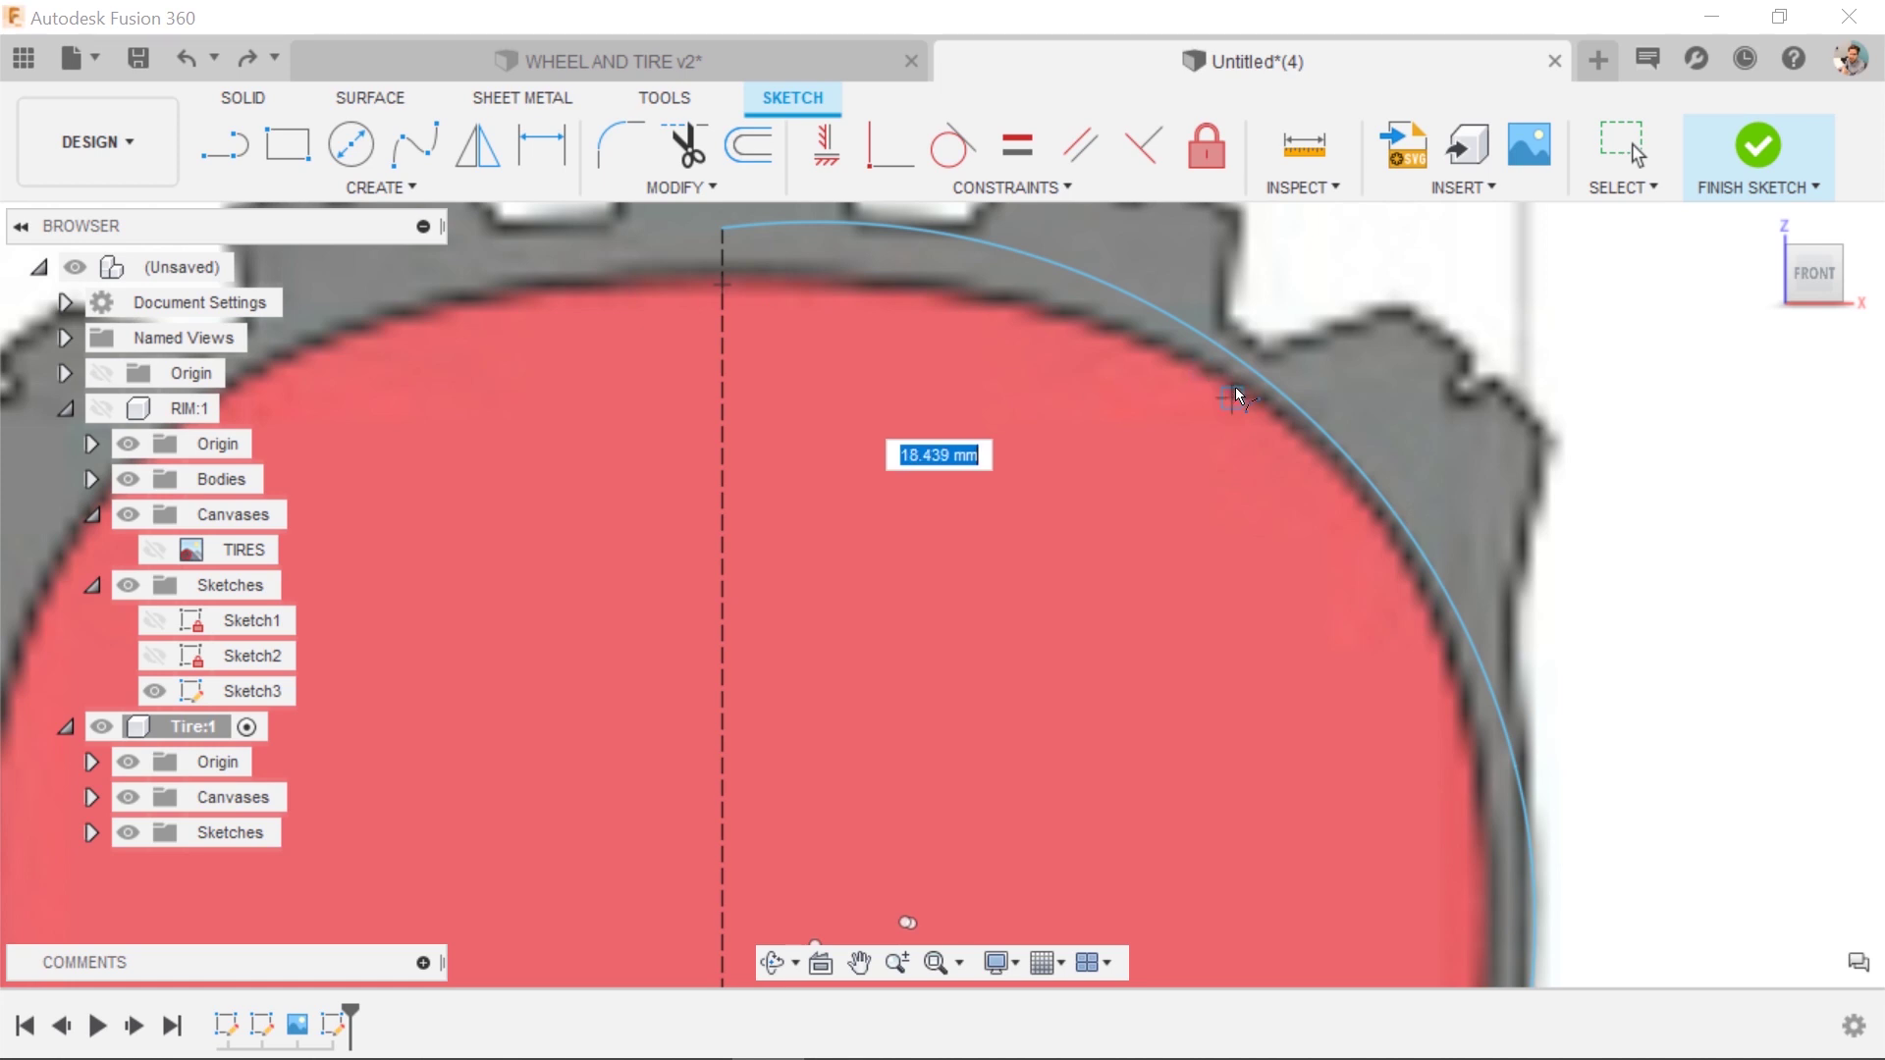
click(1233, 396)
click(1101, 326)
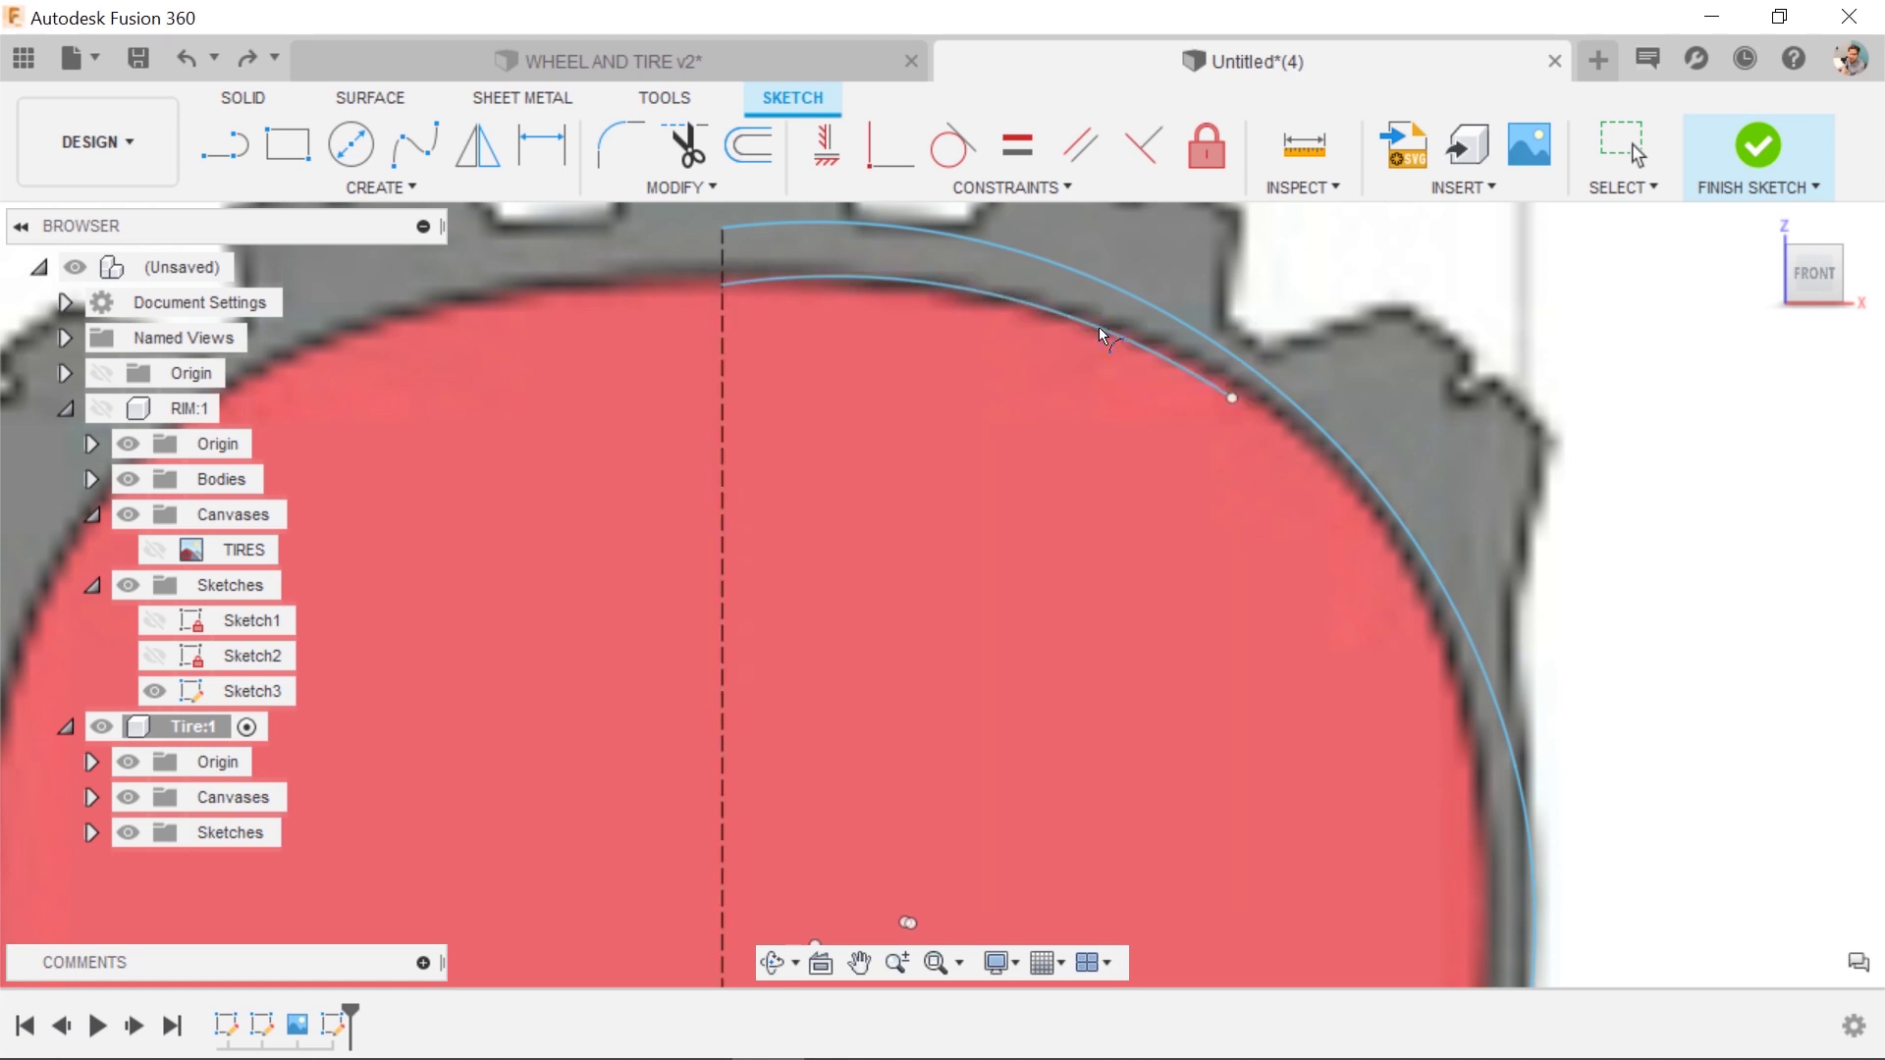
click(1233, 398)
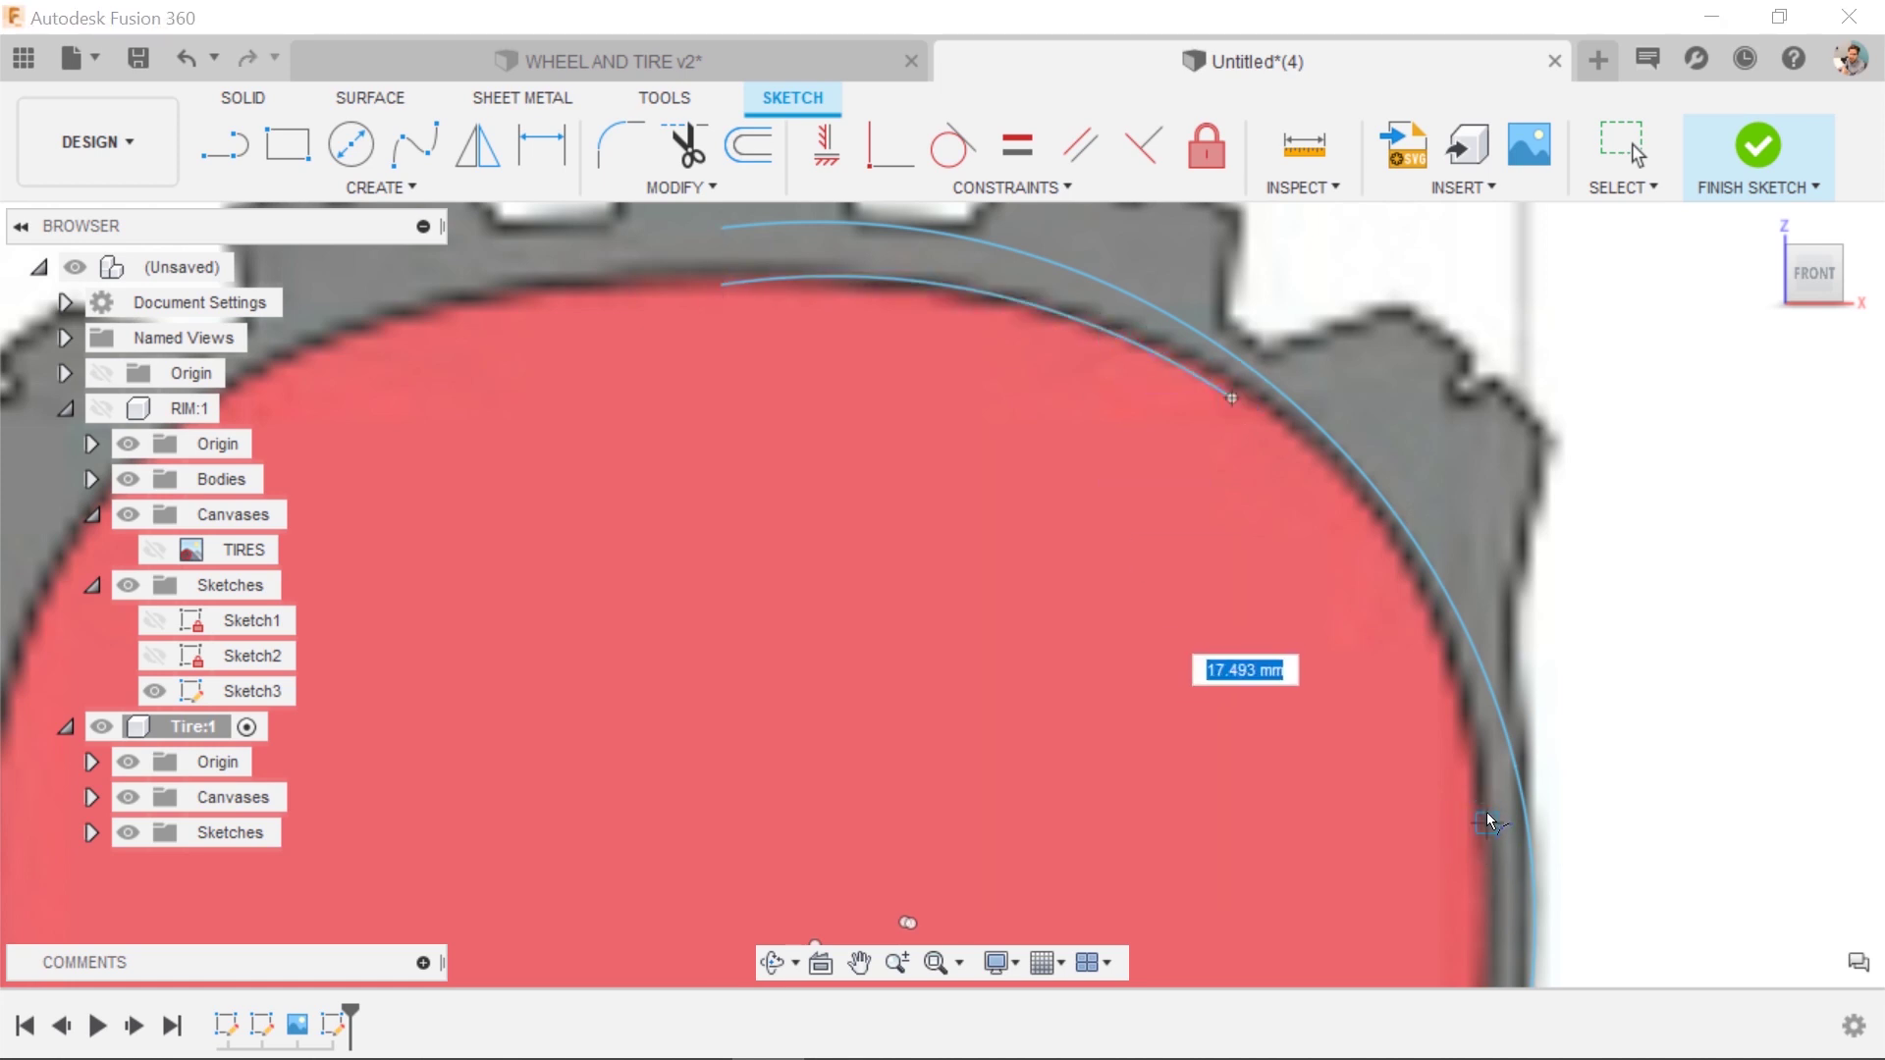
click(1487, 819)
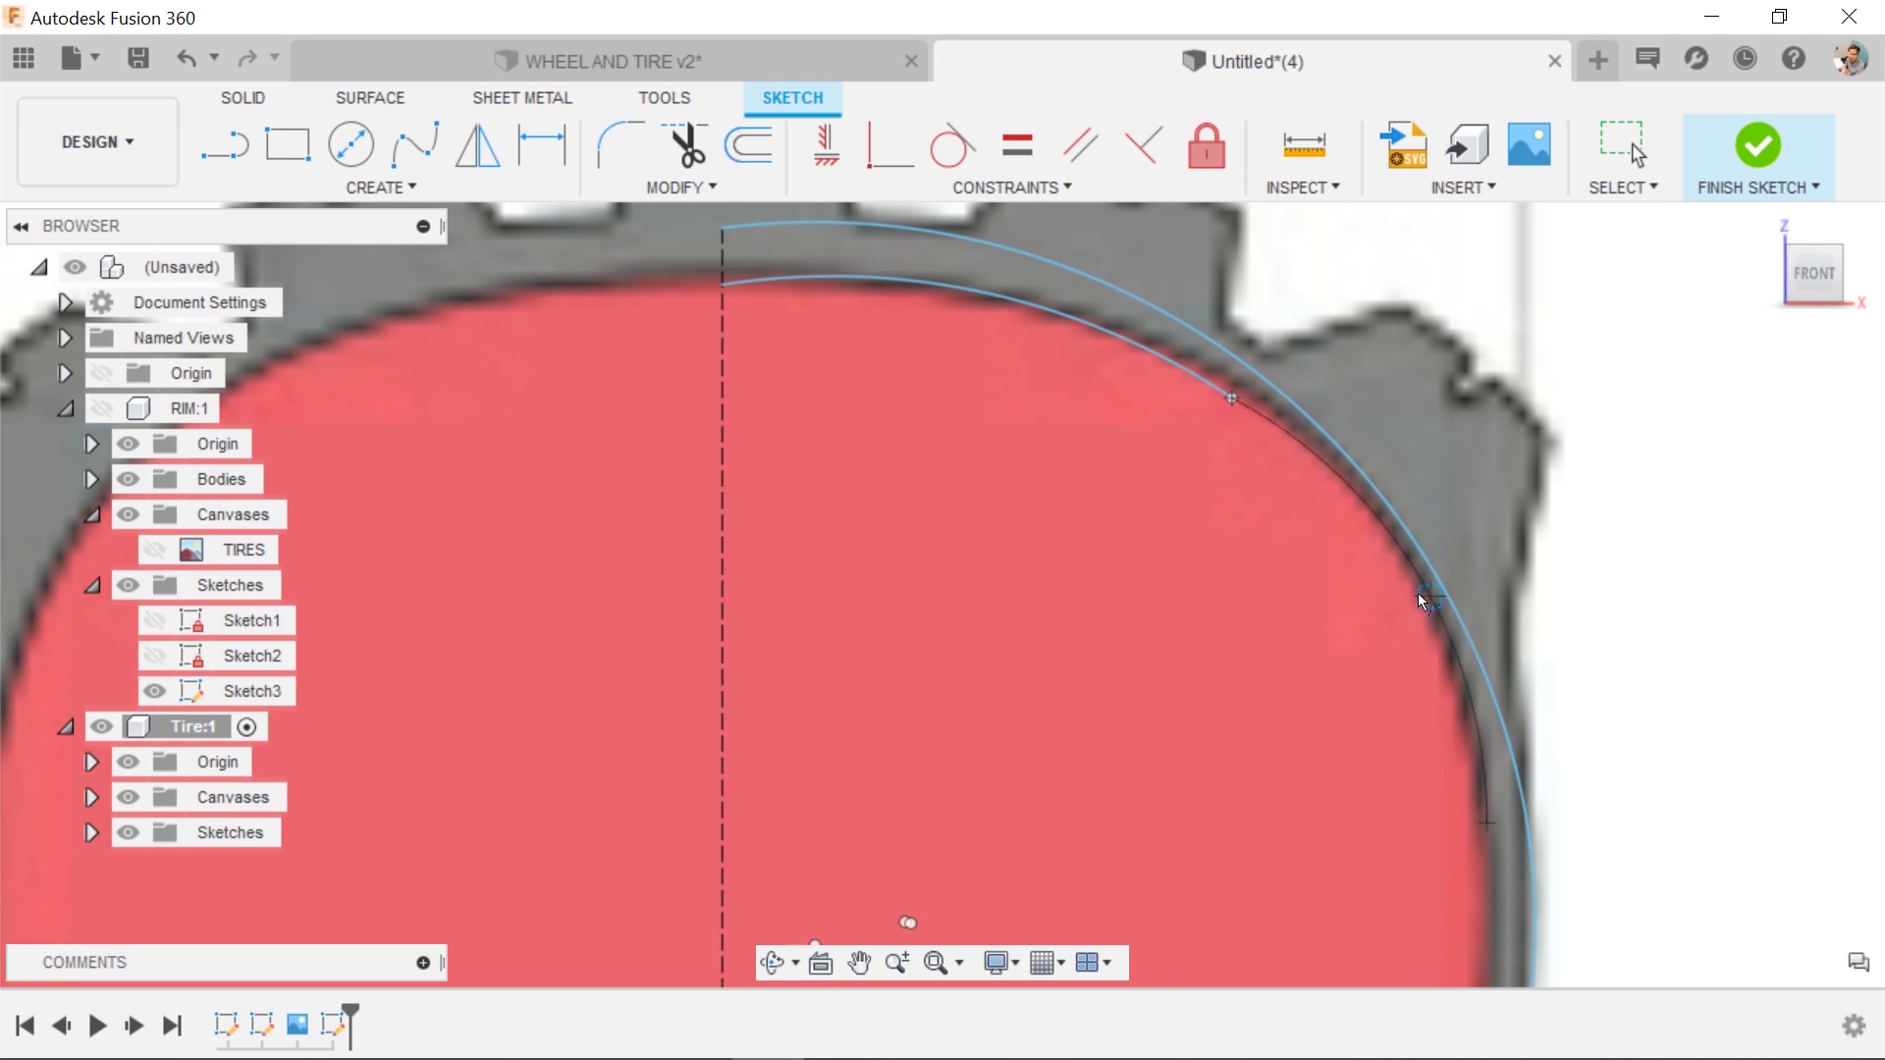
click(1417, 596)
scroll(1416, 862, down, 3)
scroll(1512, 882, up, 3)
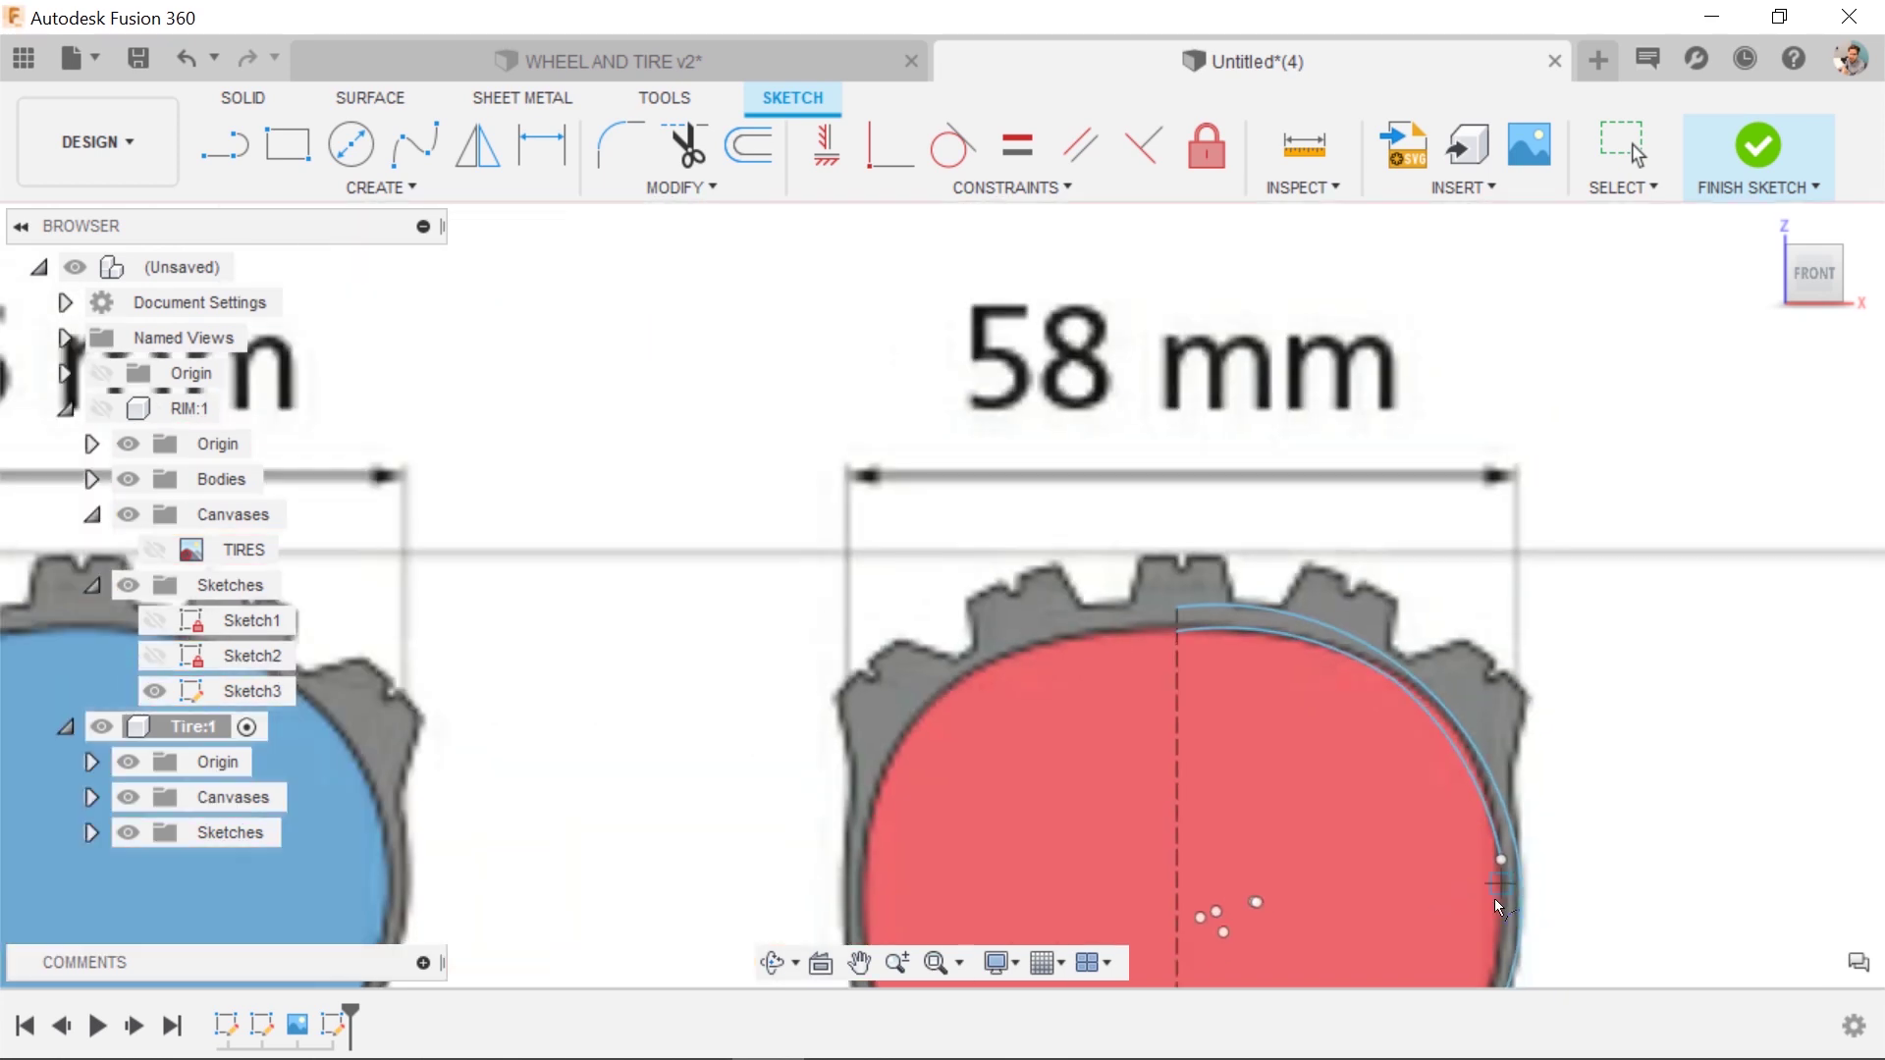
middle_drag(1494, 898, 1337, 452)
scroll(1335, 462, up, 2)
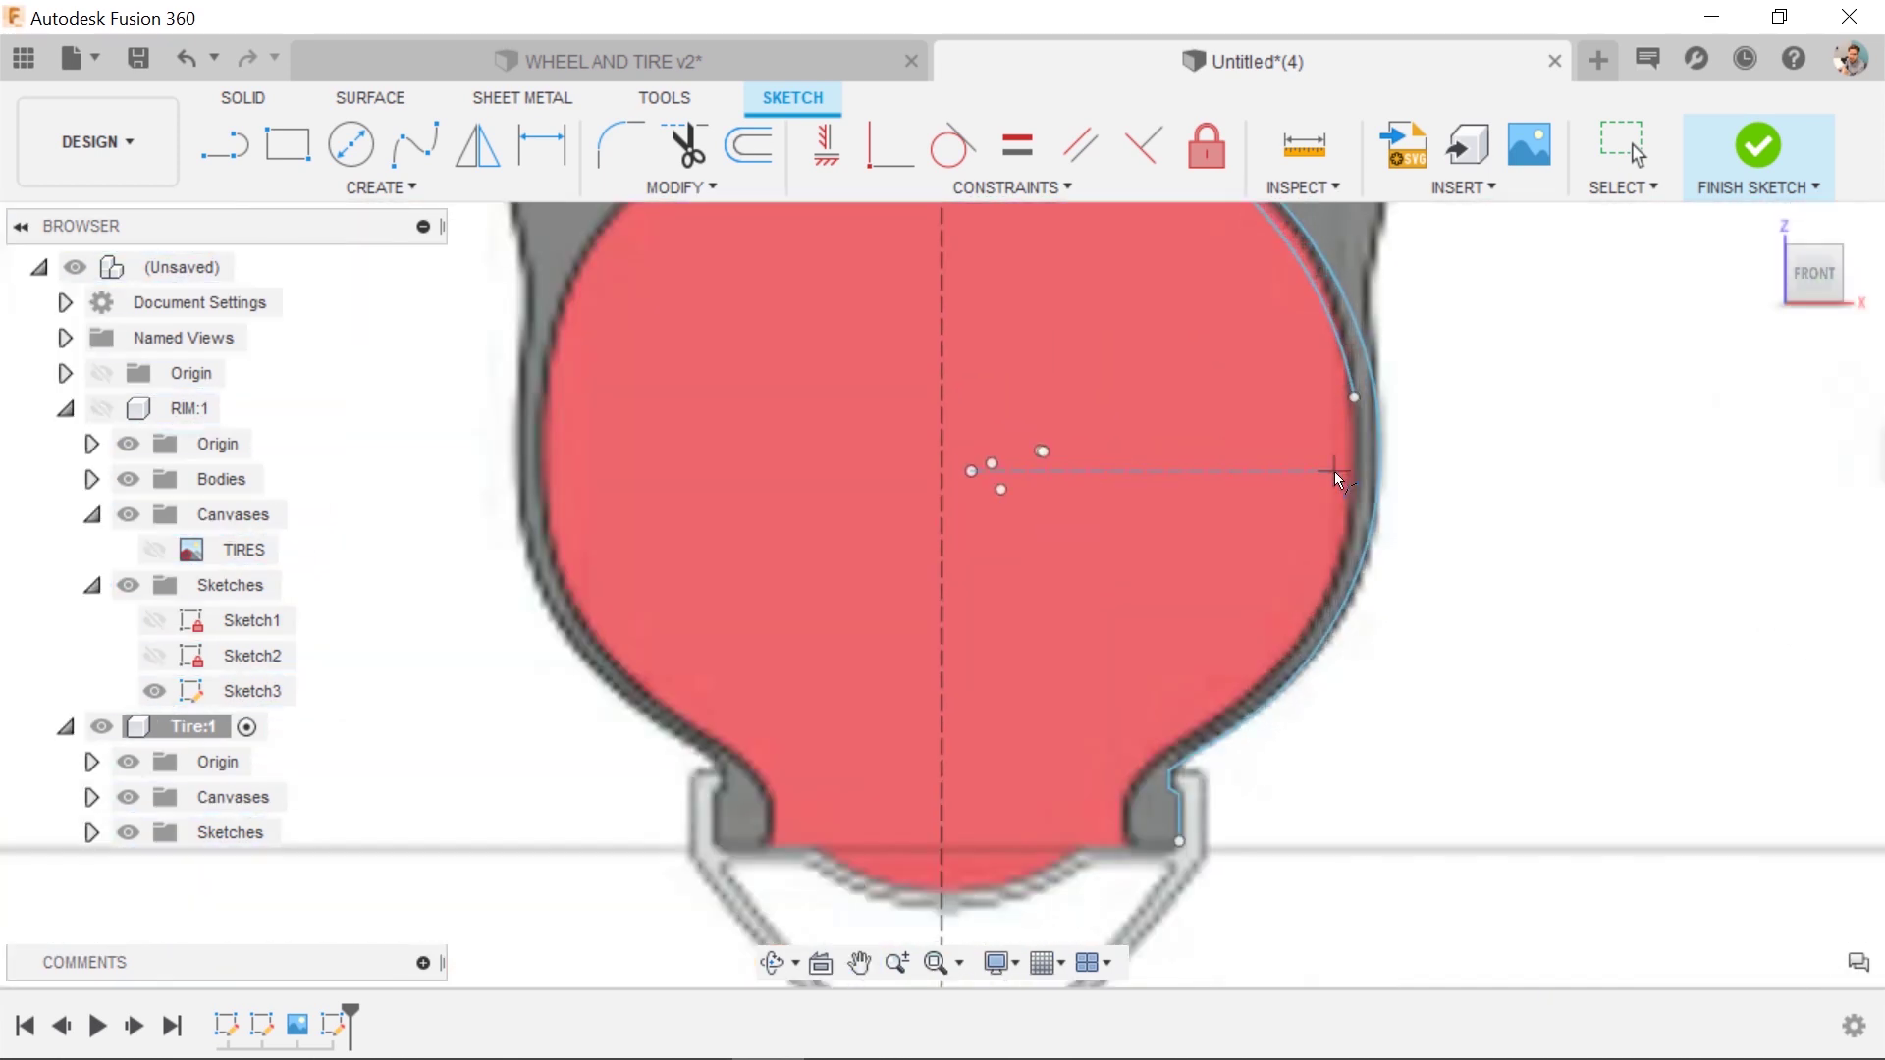
Curve the outline into the rim bead notch and close it with lines onto the rim endpoint.
click(1354, 398)
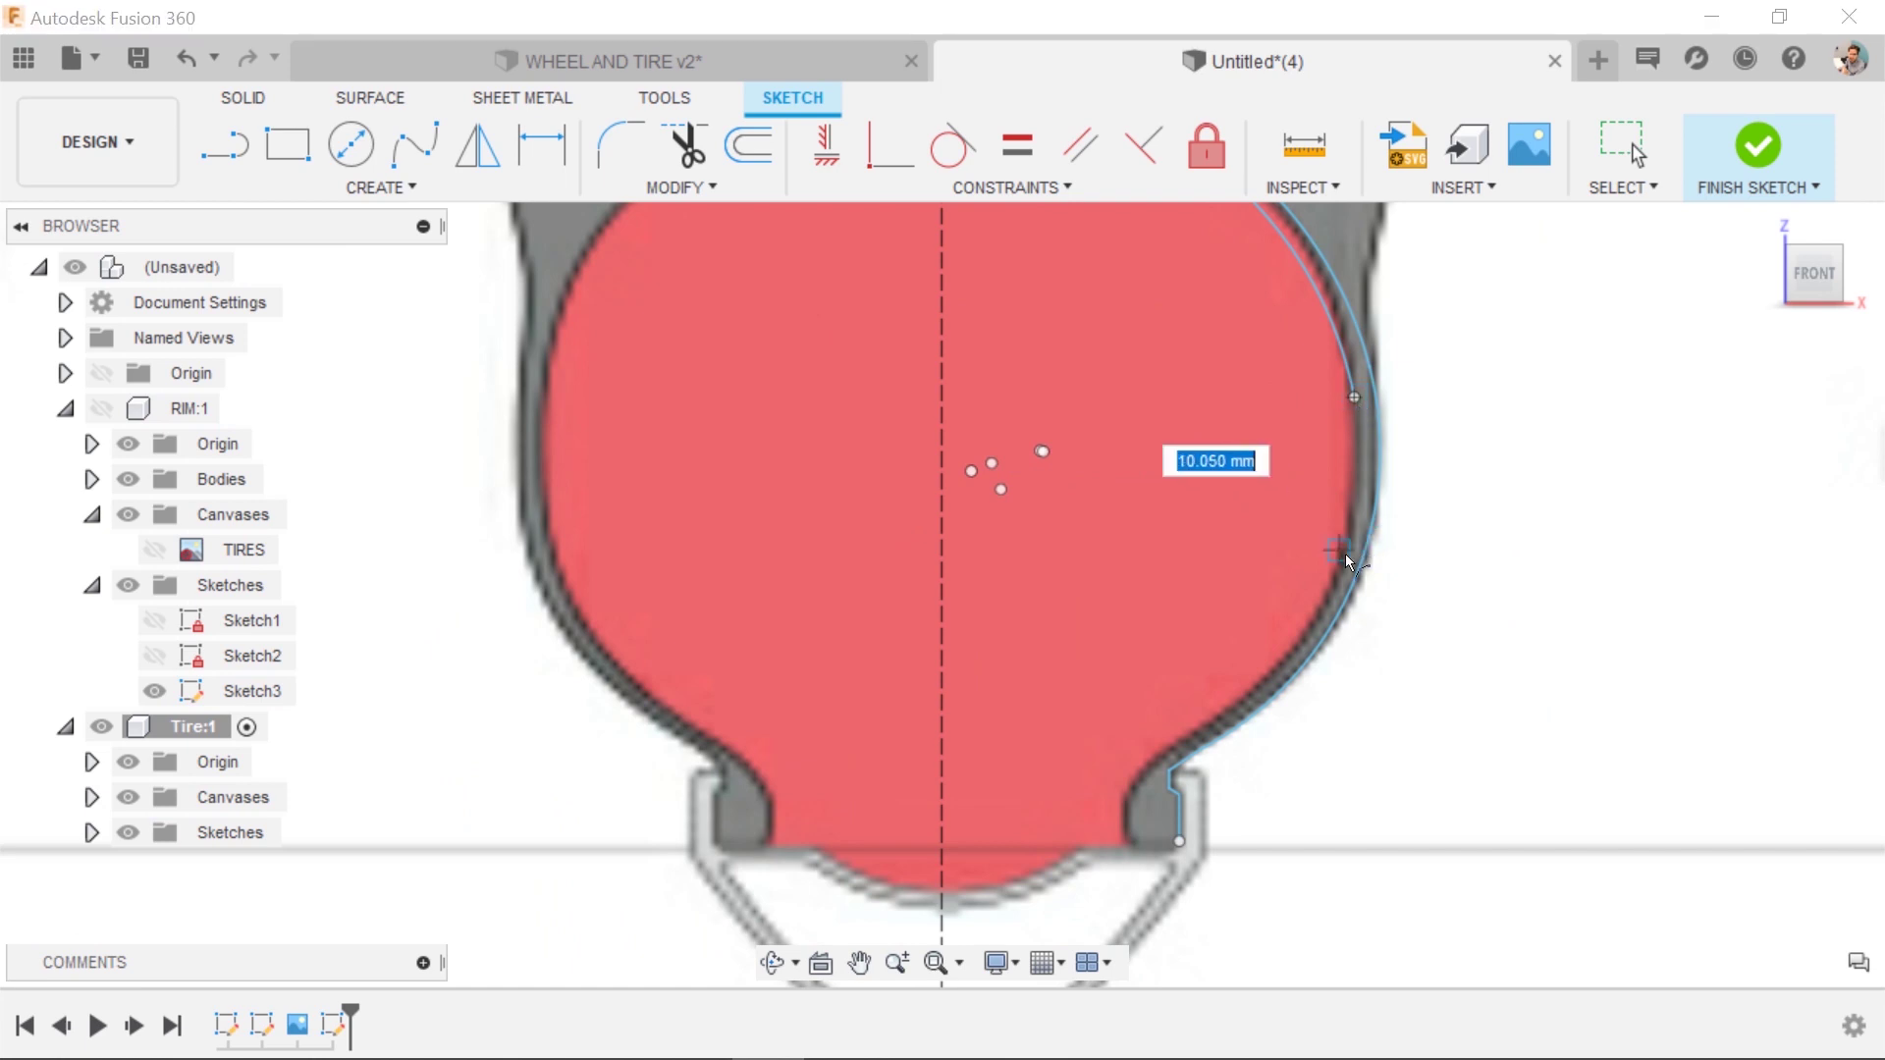
key(Escape)
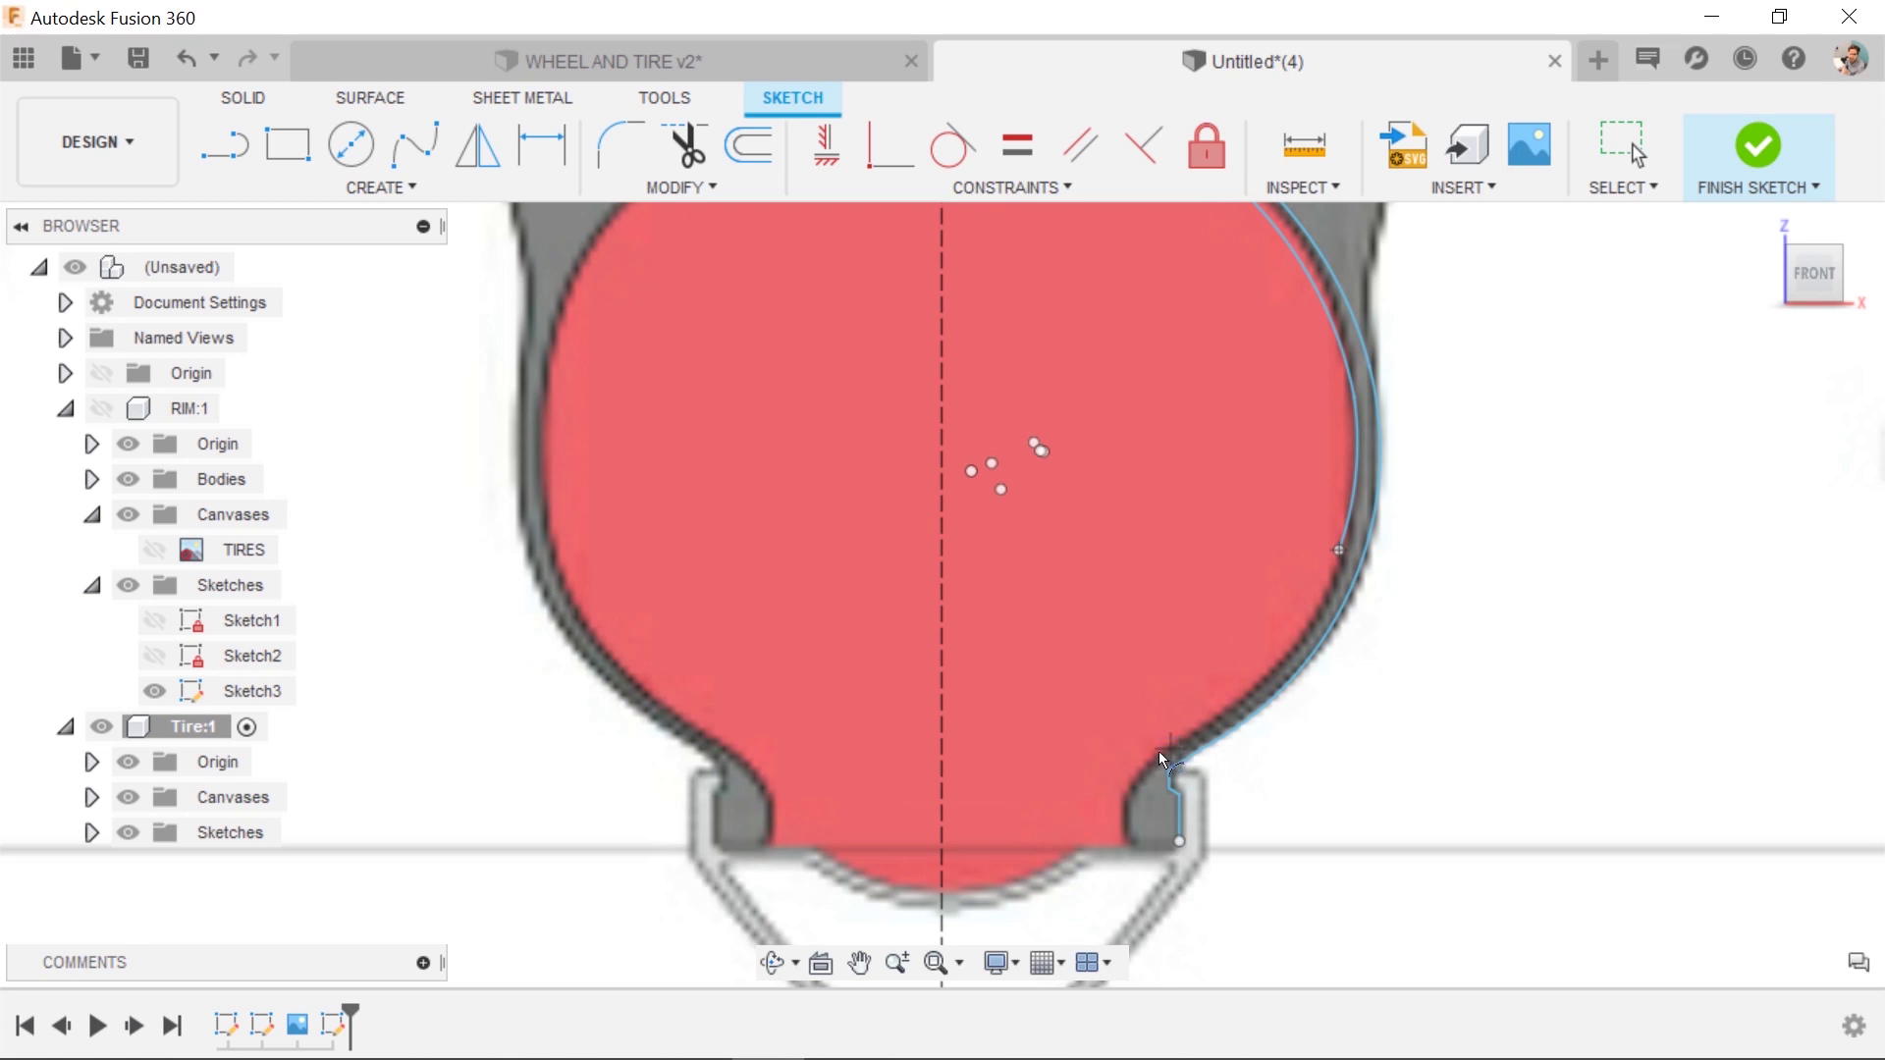
key(Escape)
scroll(1154, 768, up, 3)
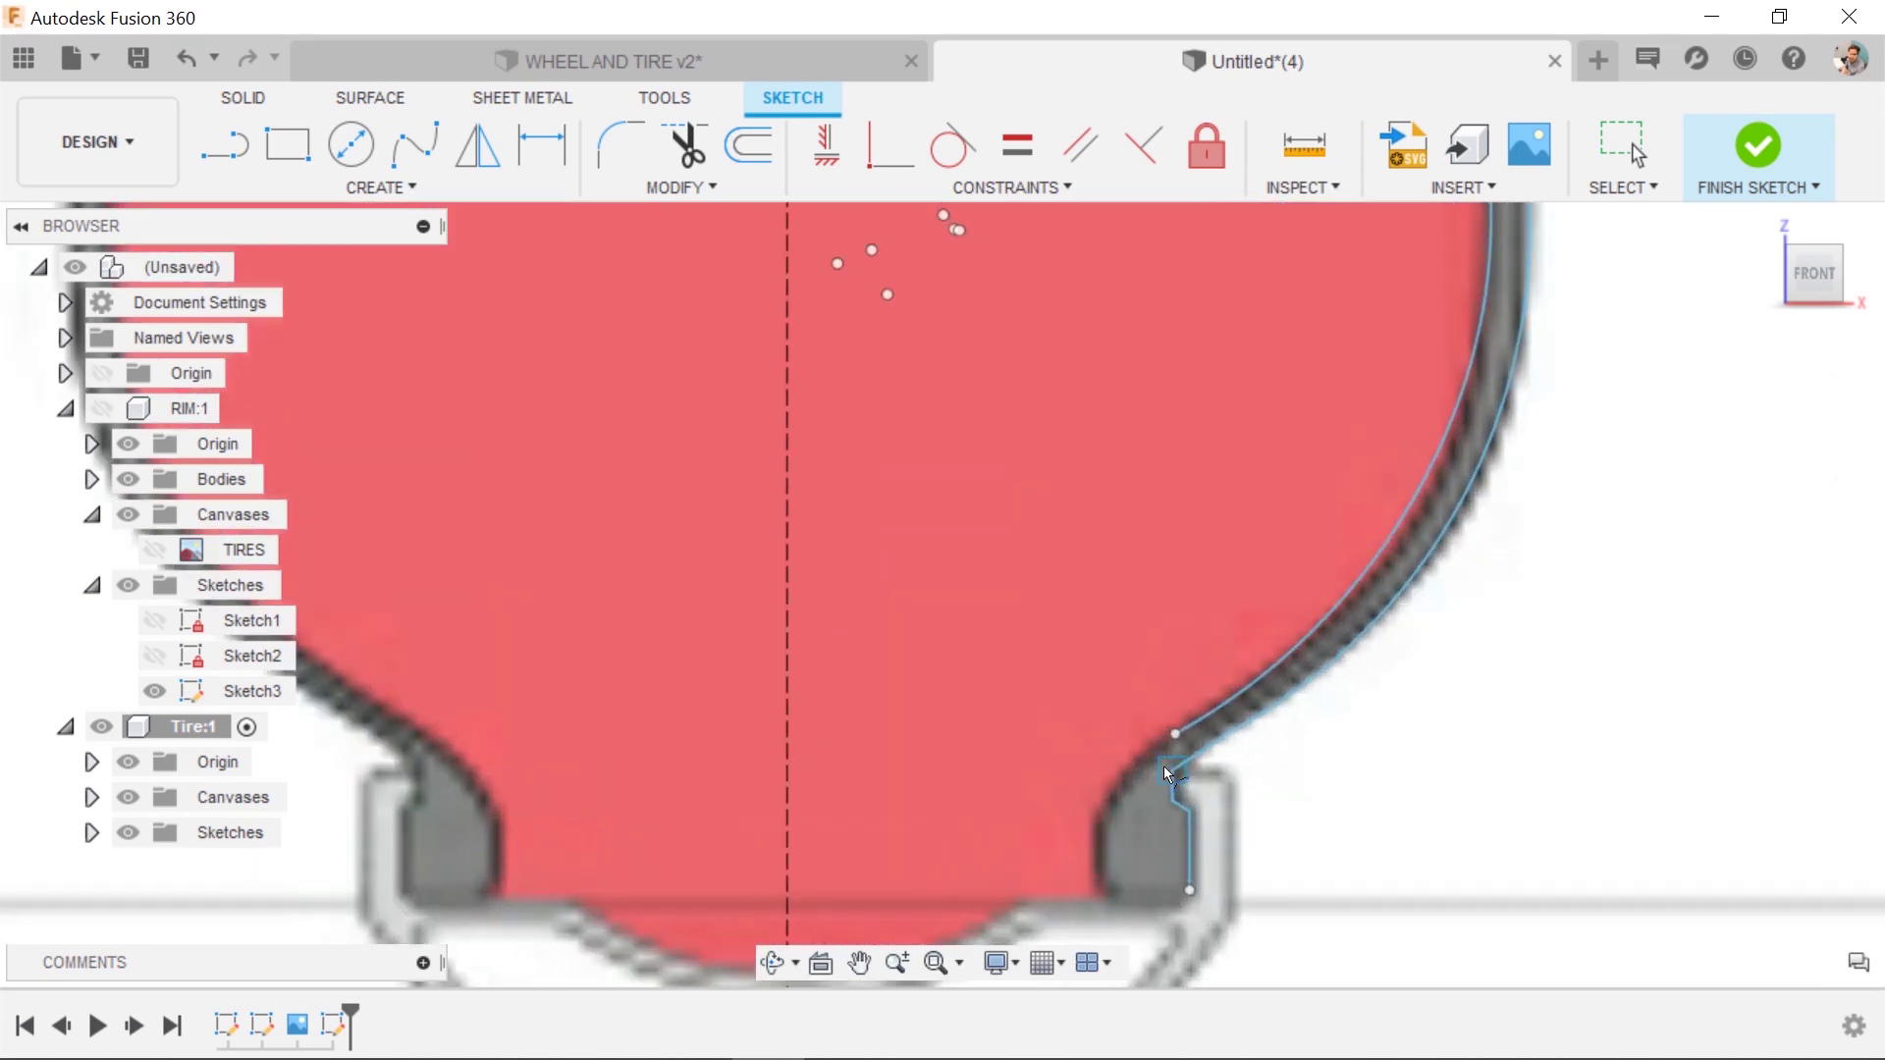
click(1174, 734)
click(1107, 814)
click(225, 145)
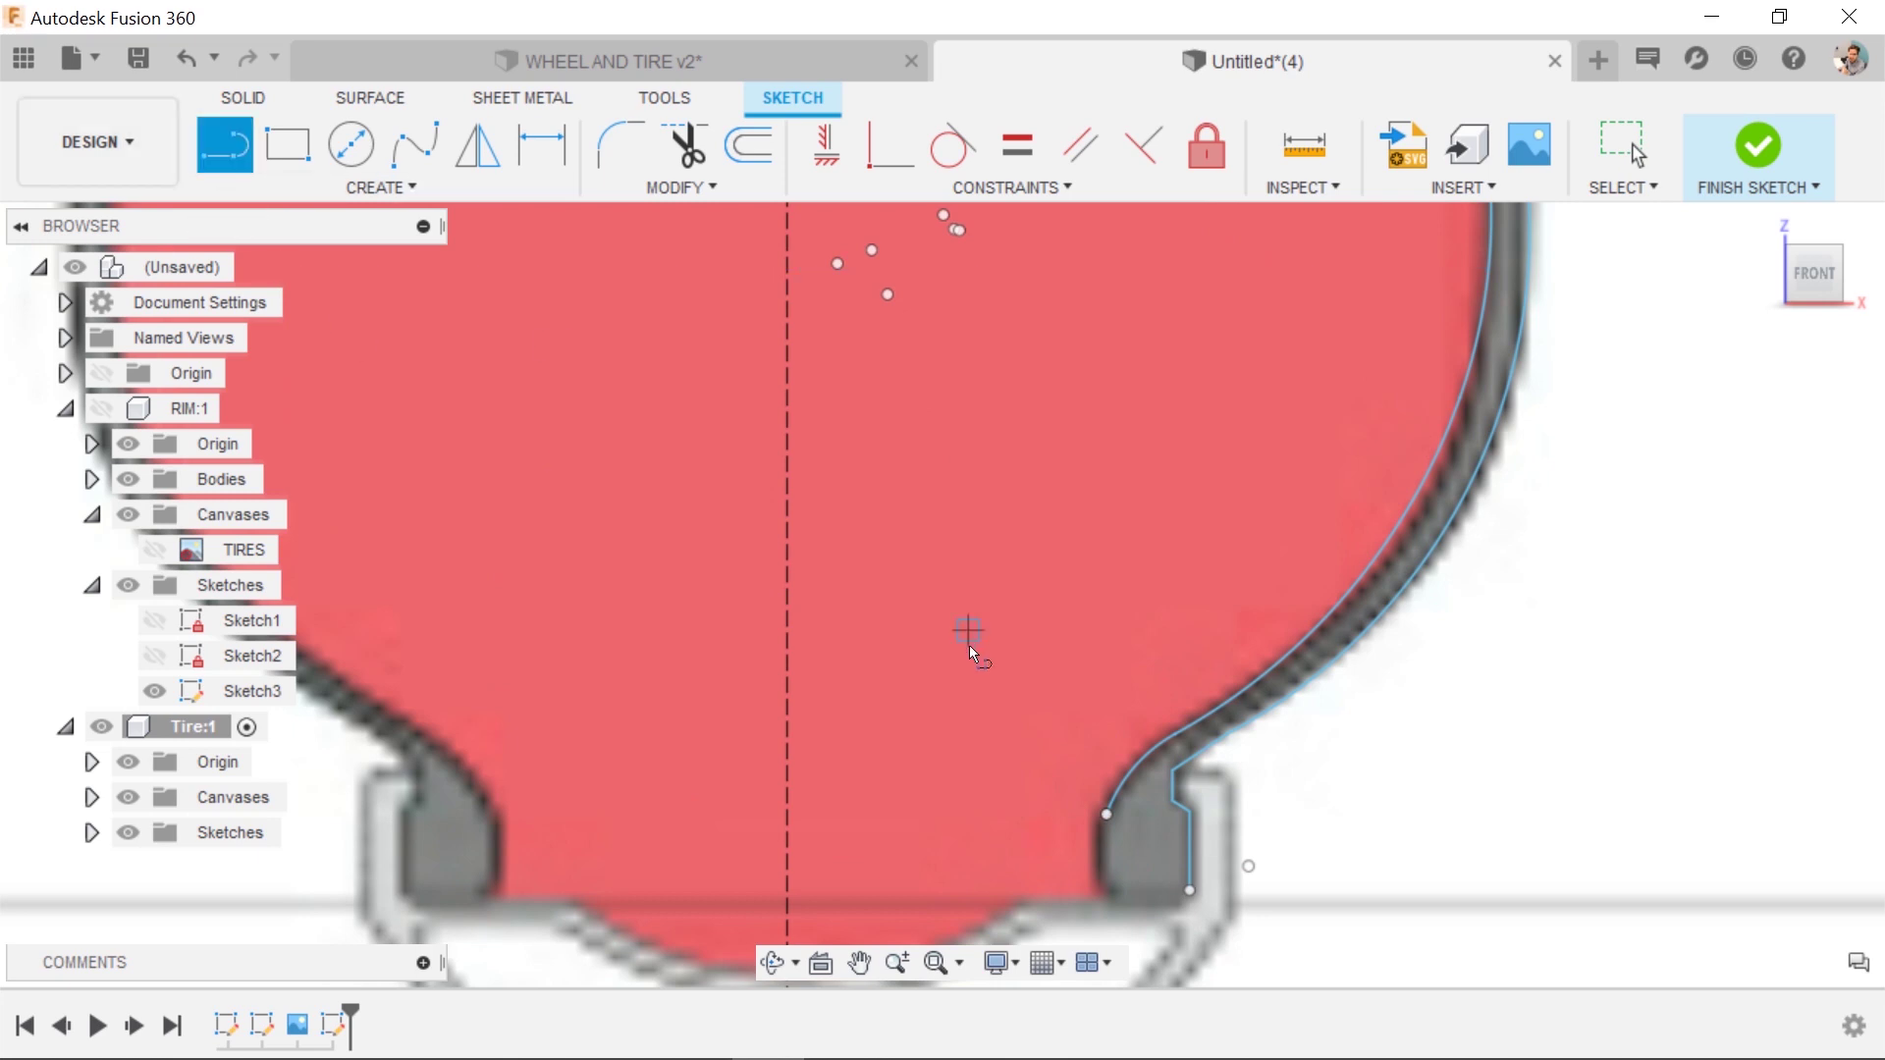
click(1109, 814)
click(1124, 901)
click(1190, 890)
scroll(1253, 726, down, 6)
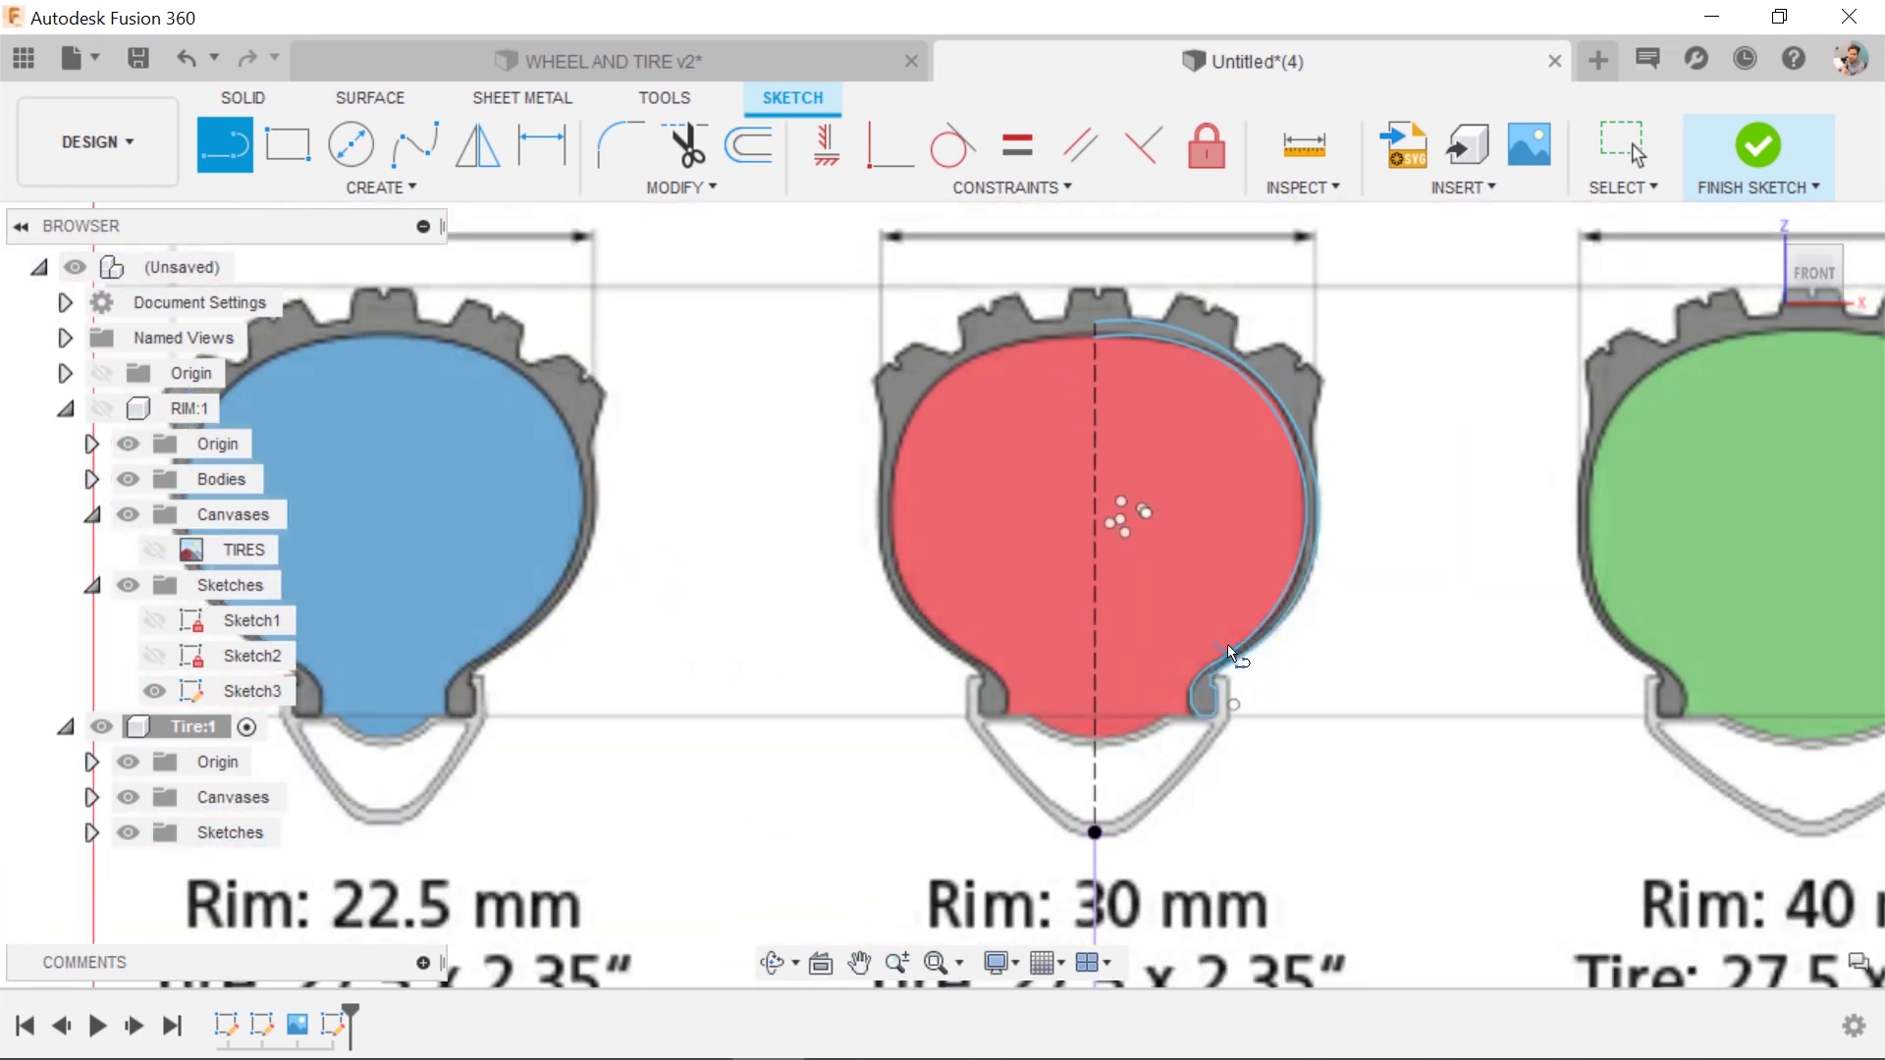
scroll(1129, 515, up, 3)
text(s)
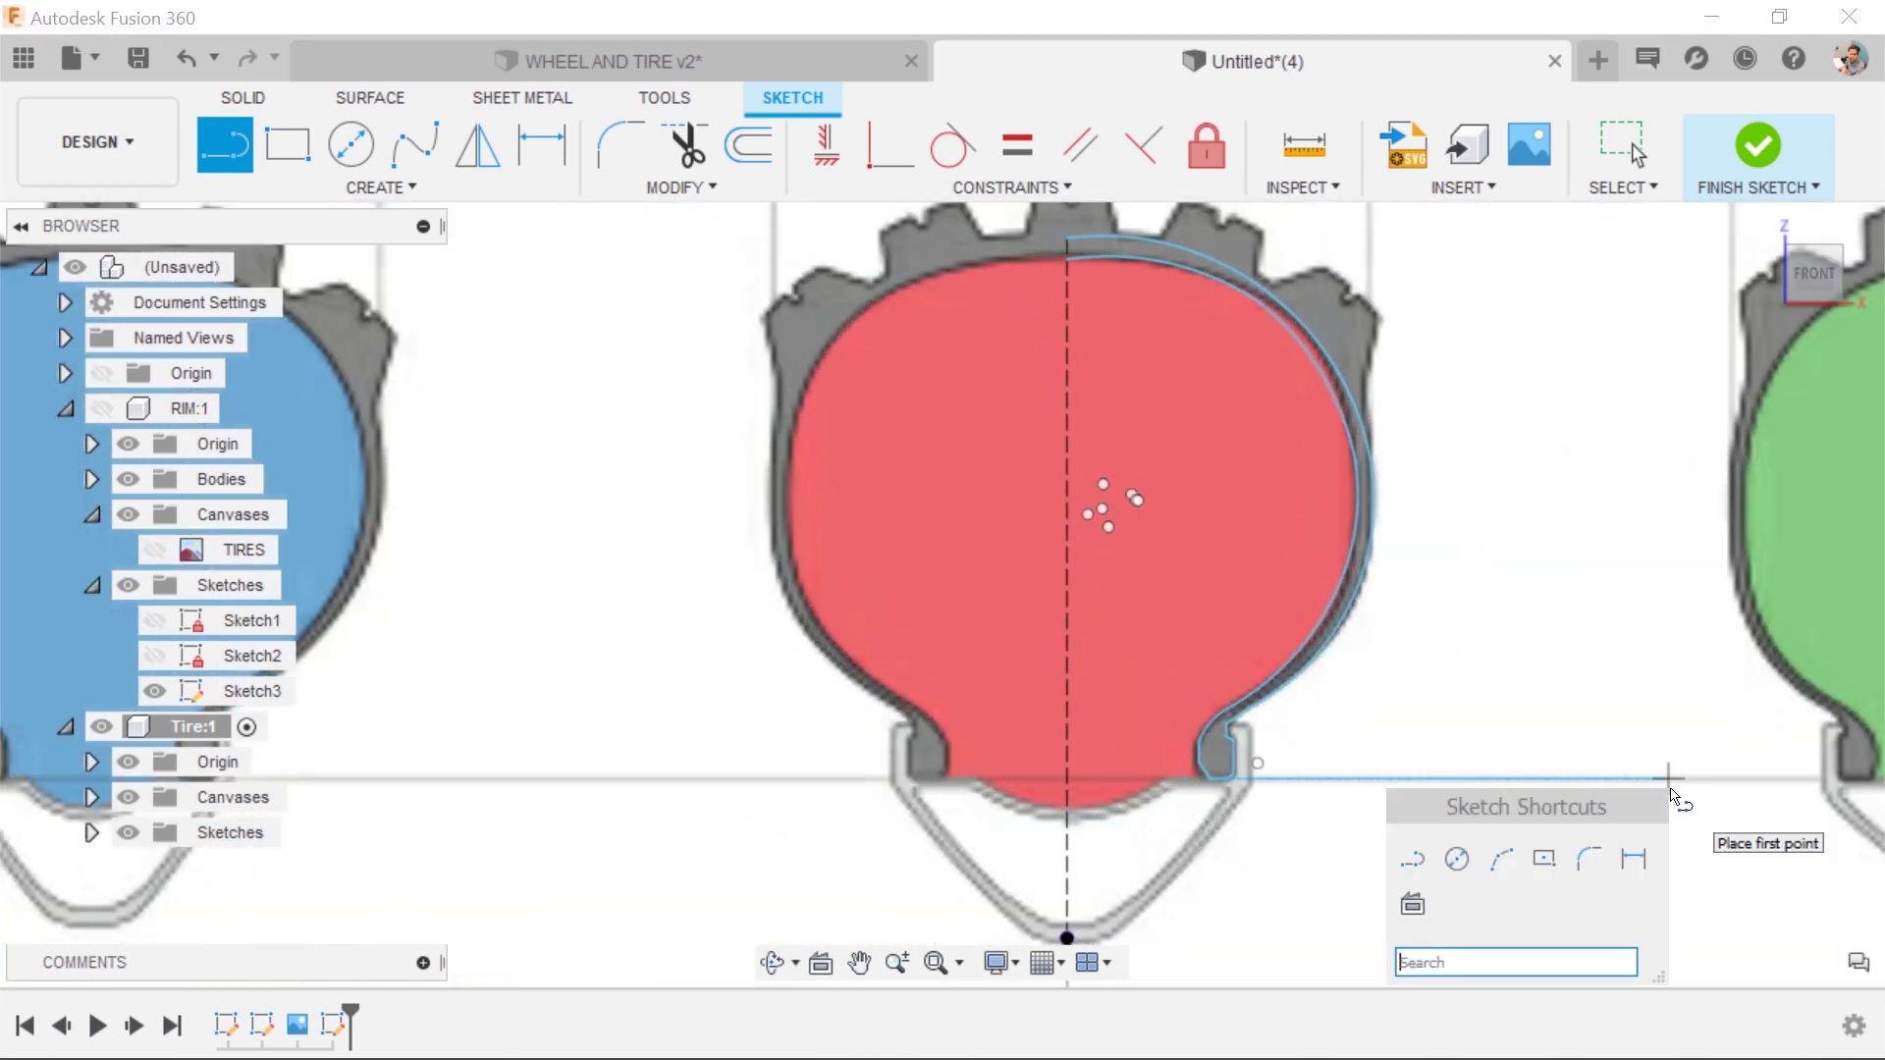
text(mirror)
key(Return)
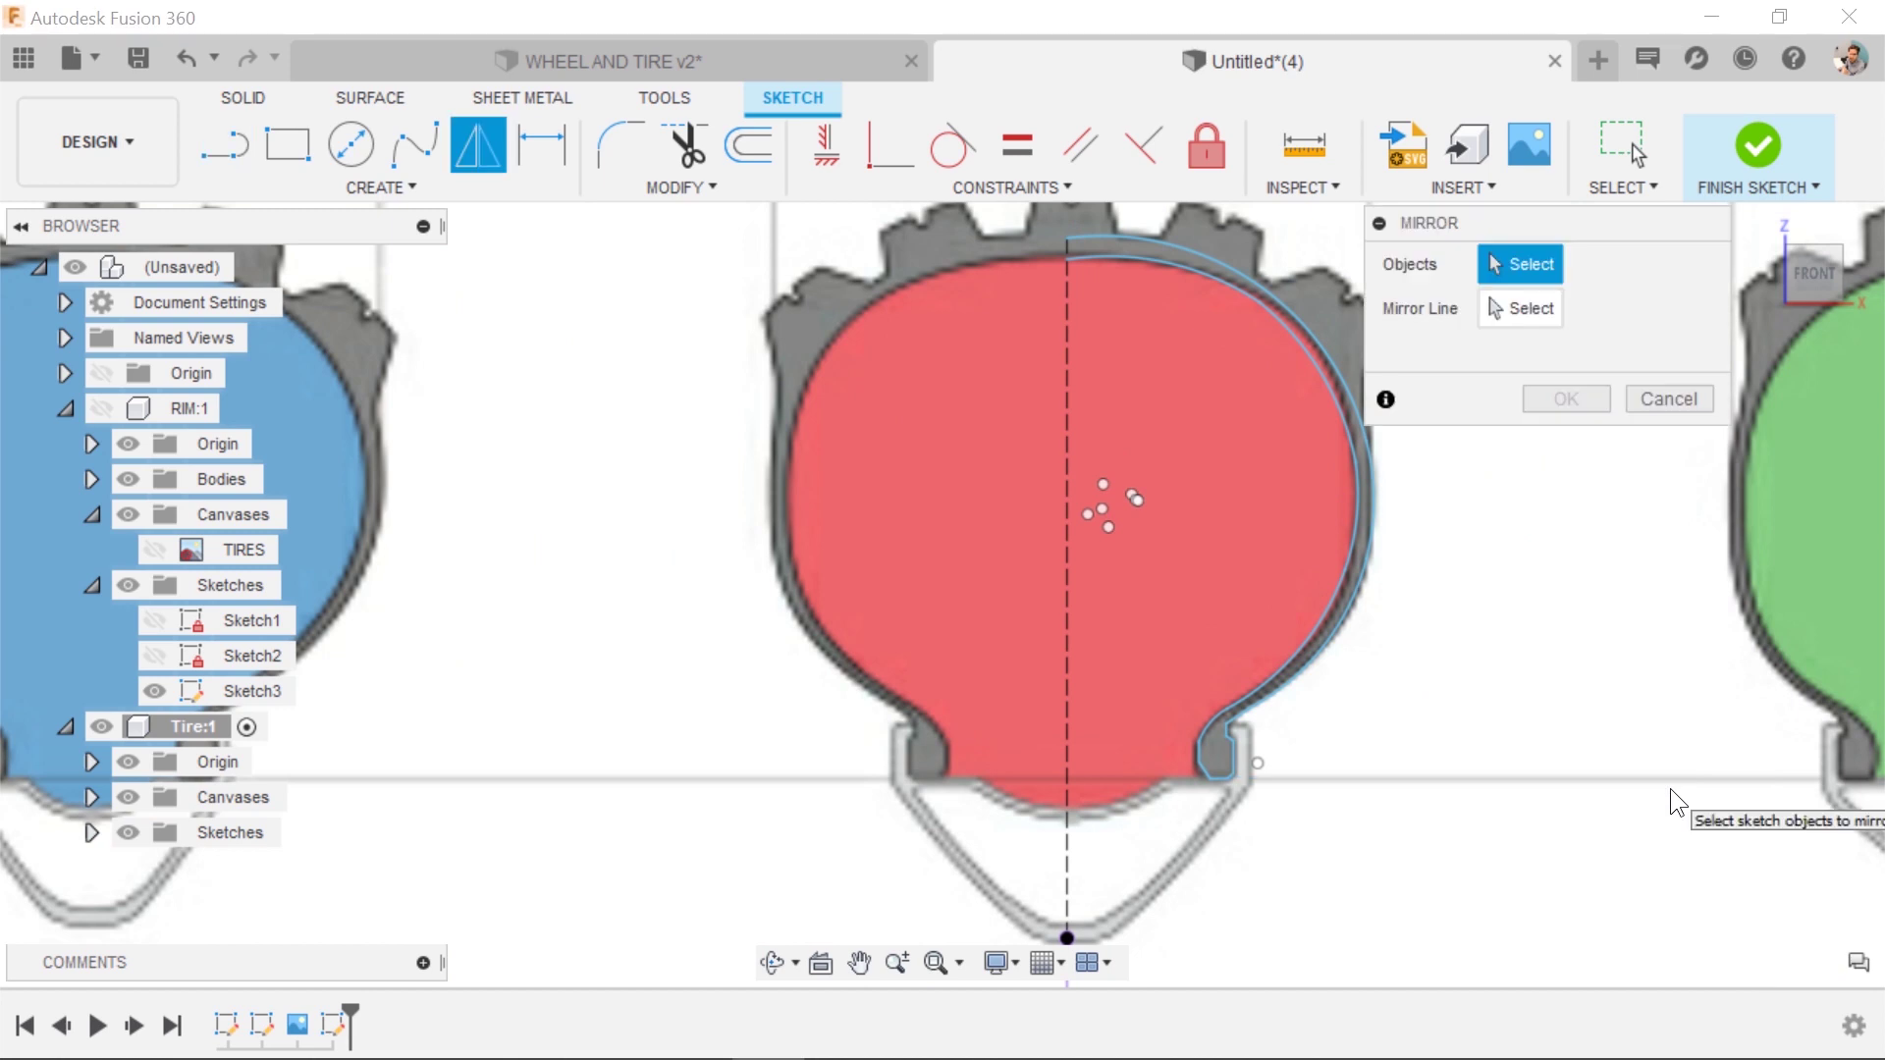
mouse_move(1415, 821)
mouse_down()
mouse_move(1127, 338)
mouse_move(1087, 204)
mouse_up()
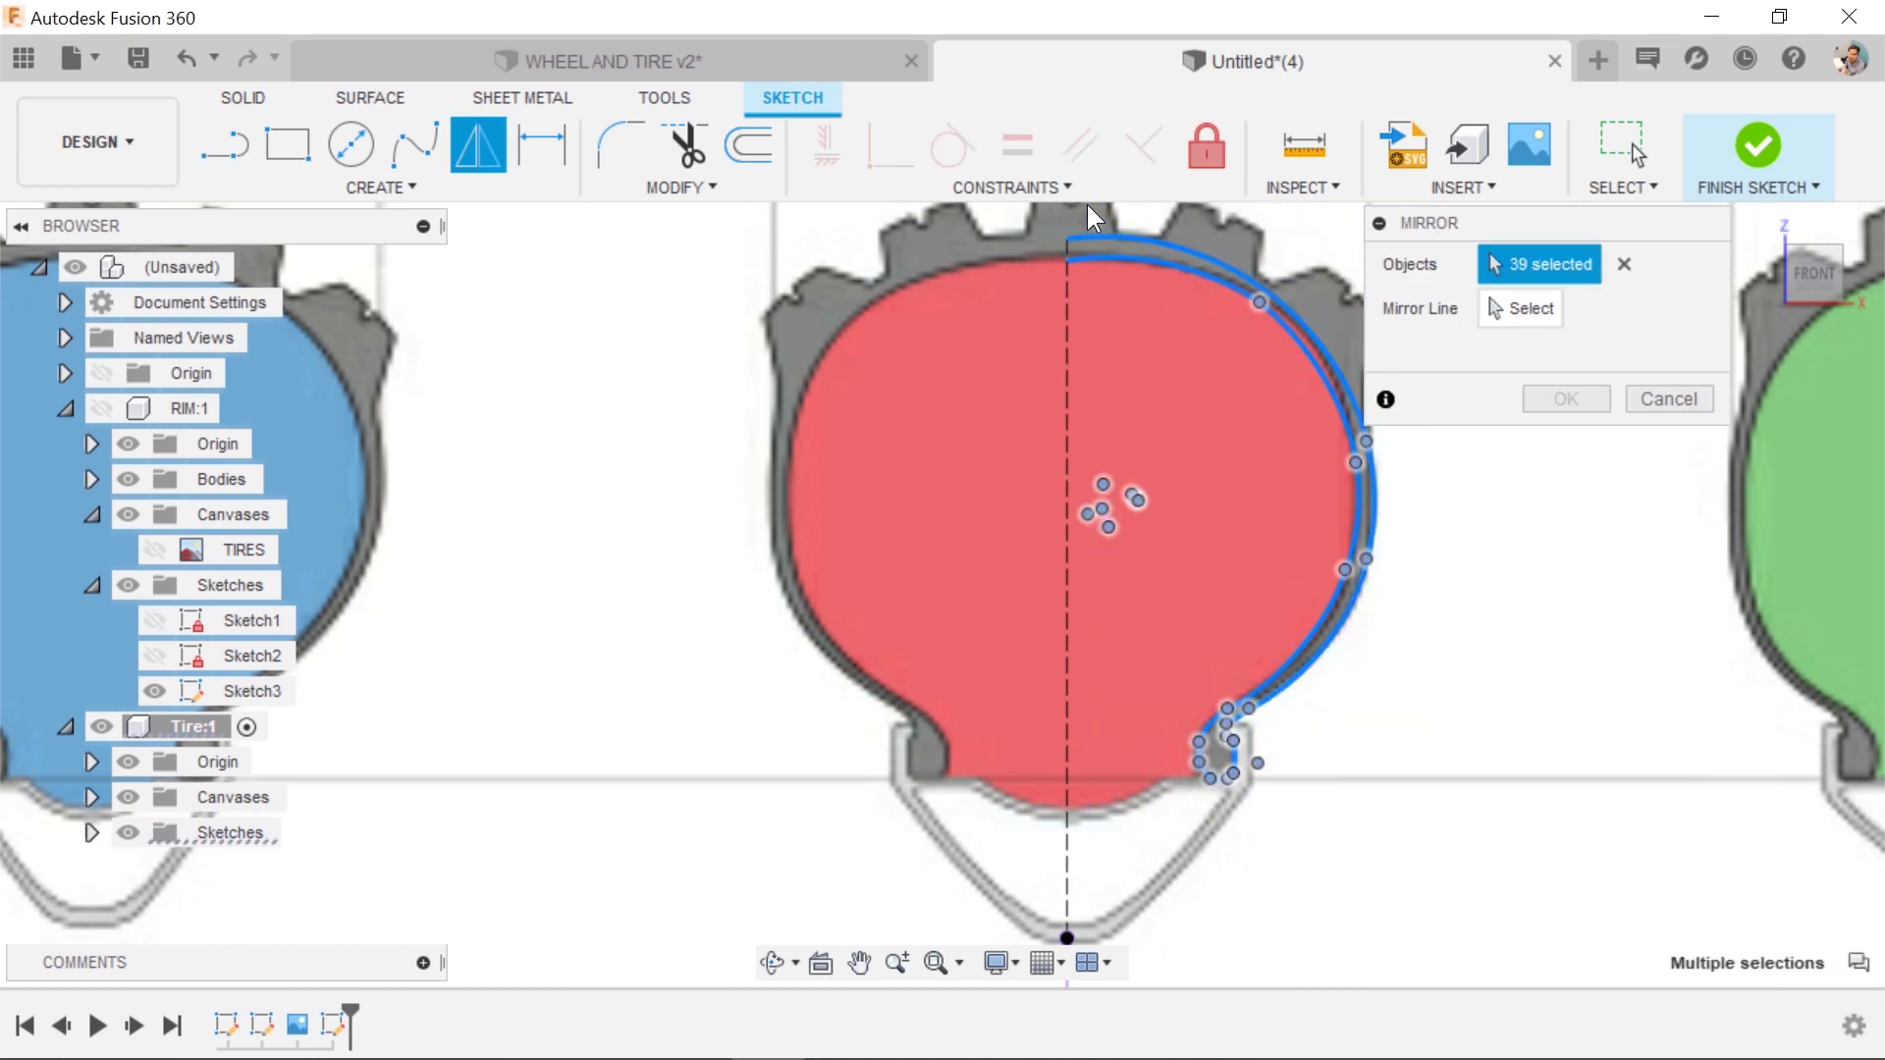
click(1413, 309)
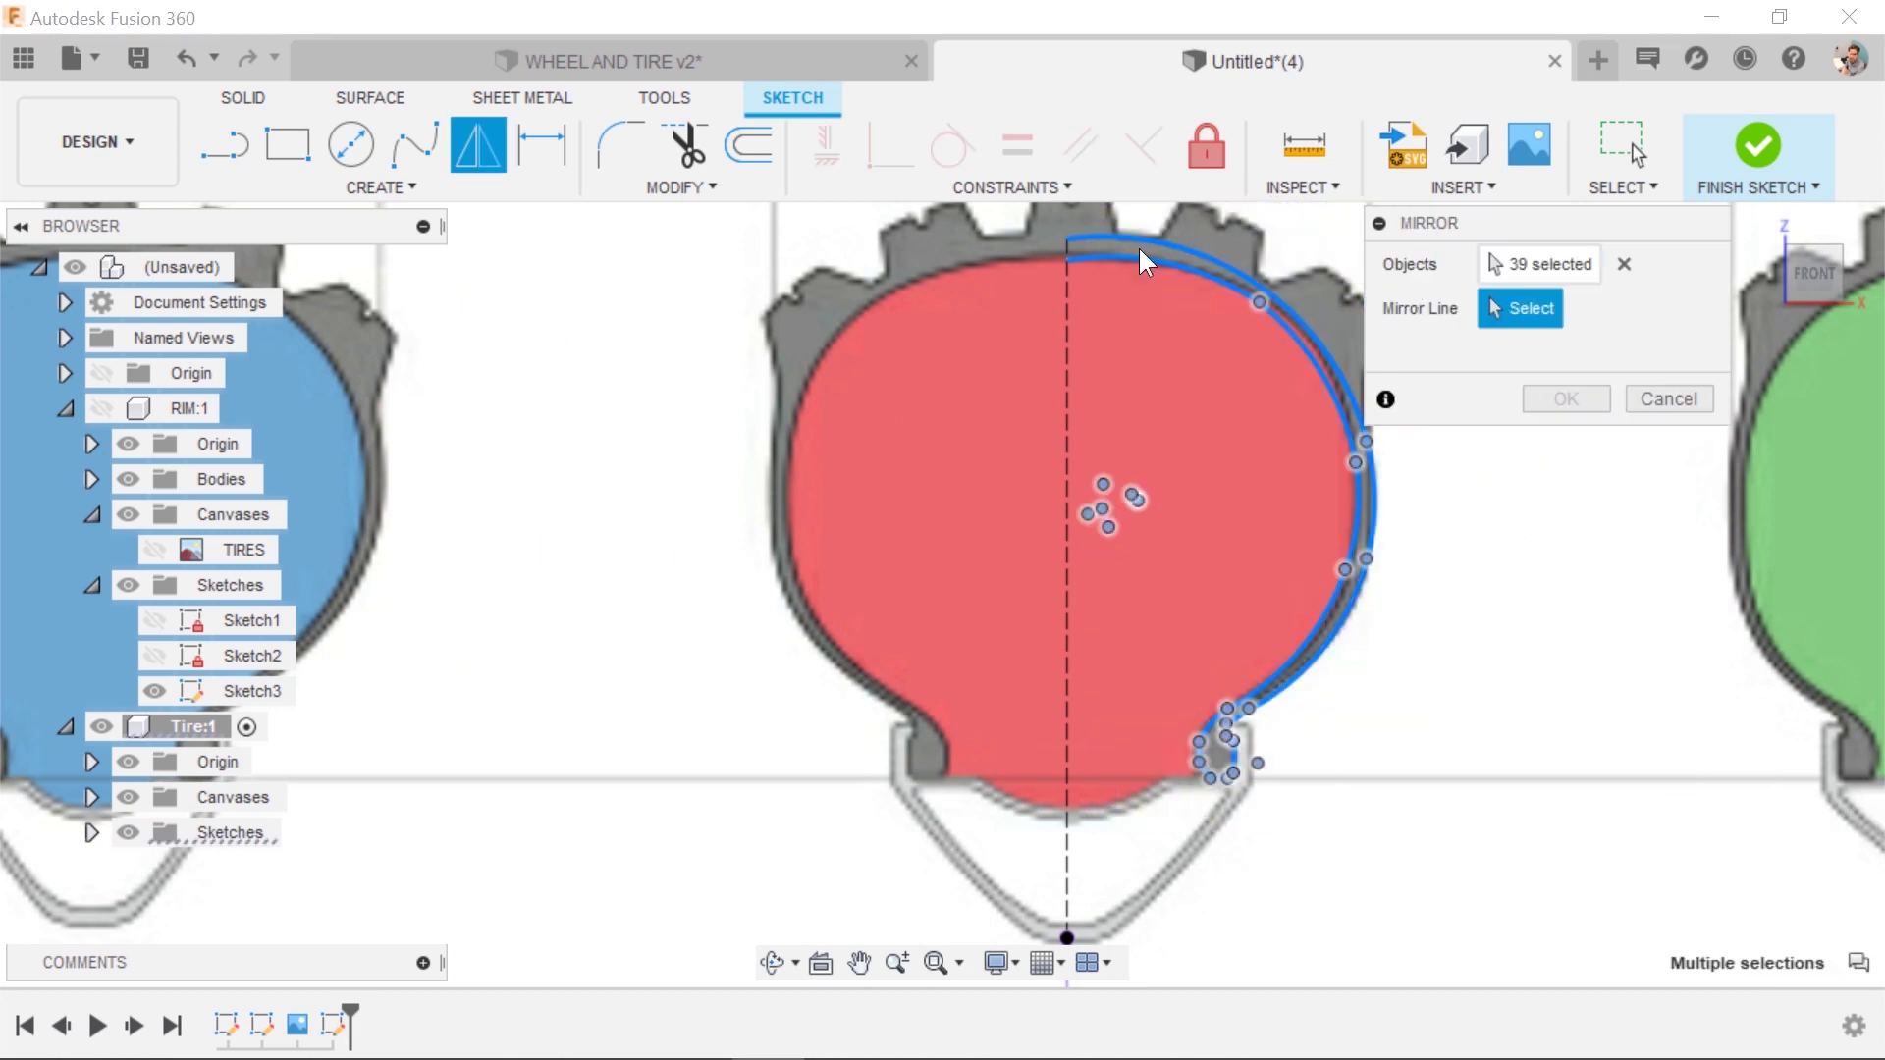
click(1068, 324)
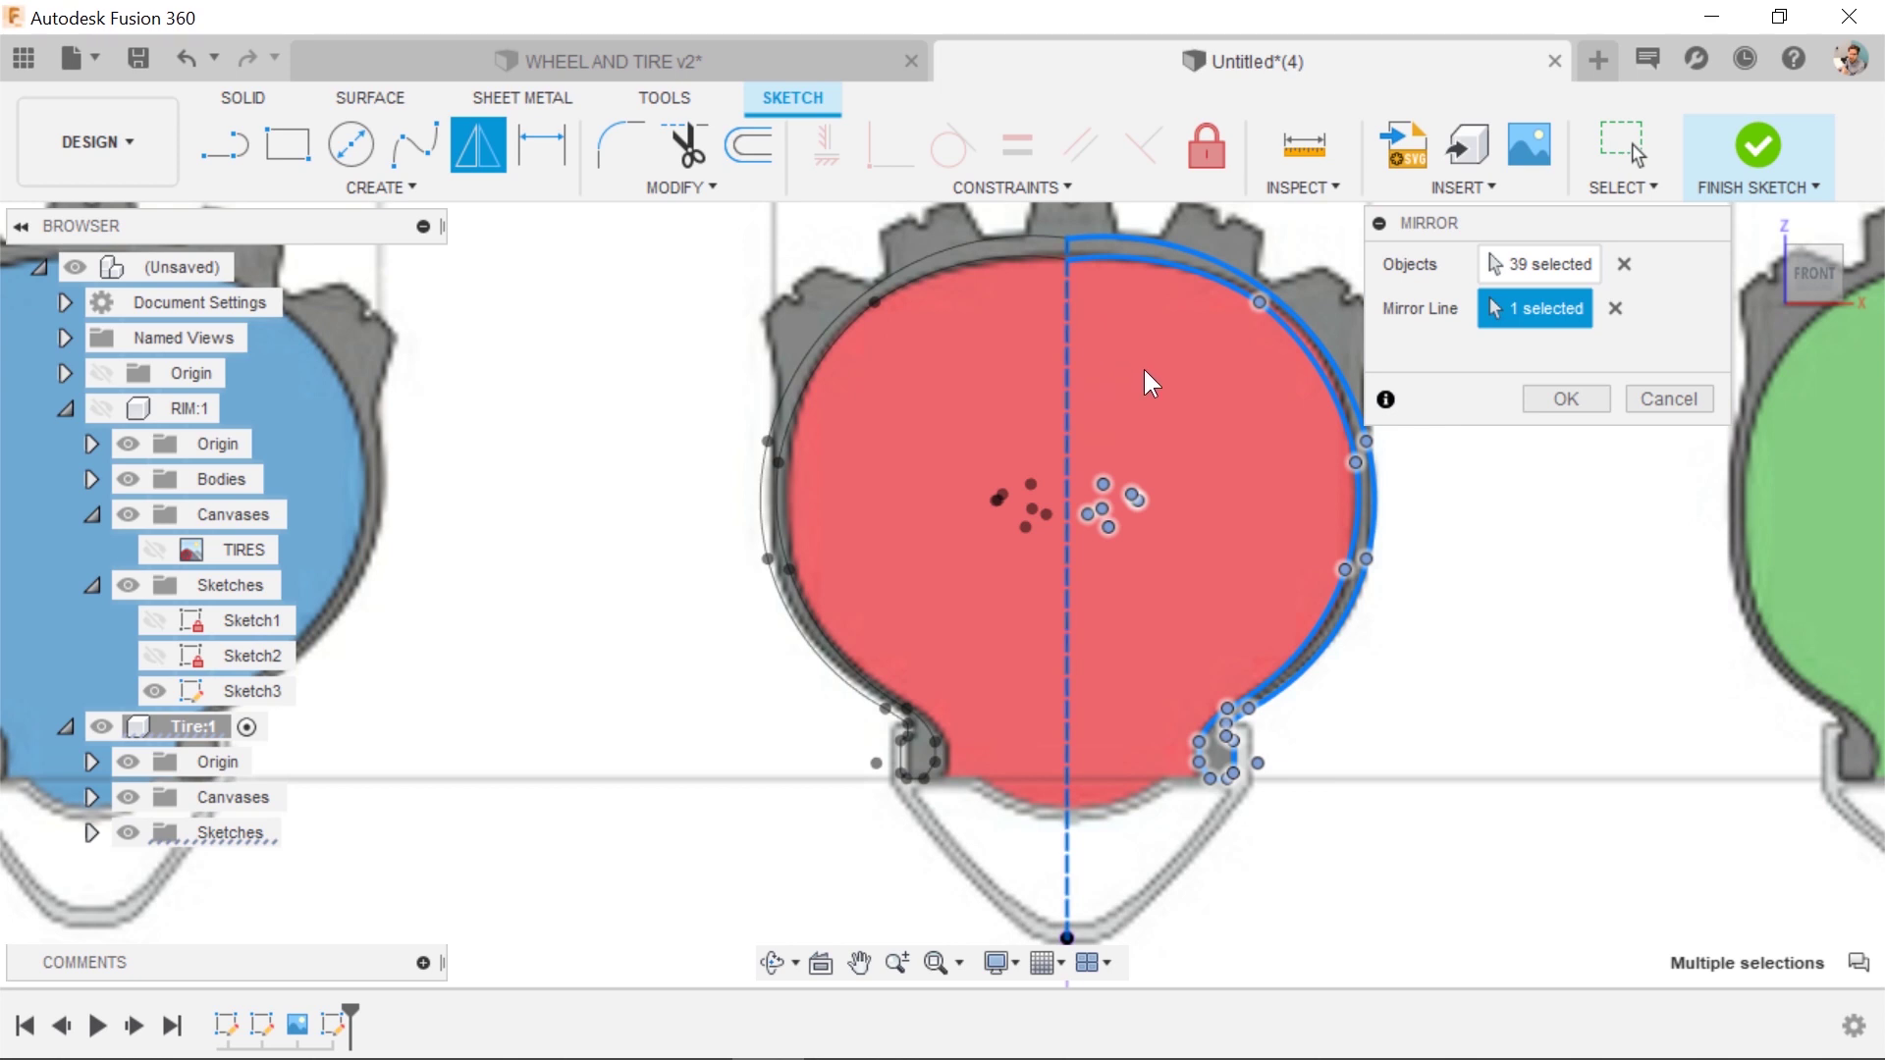
scroll(884, 756, up, 5)
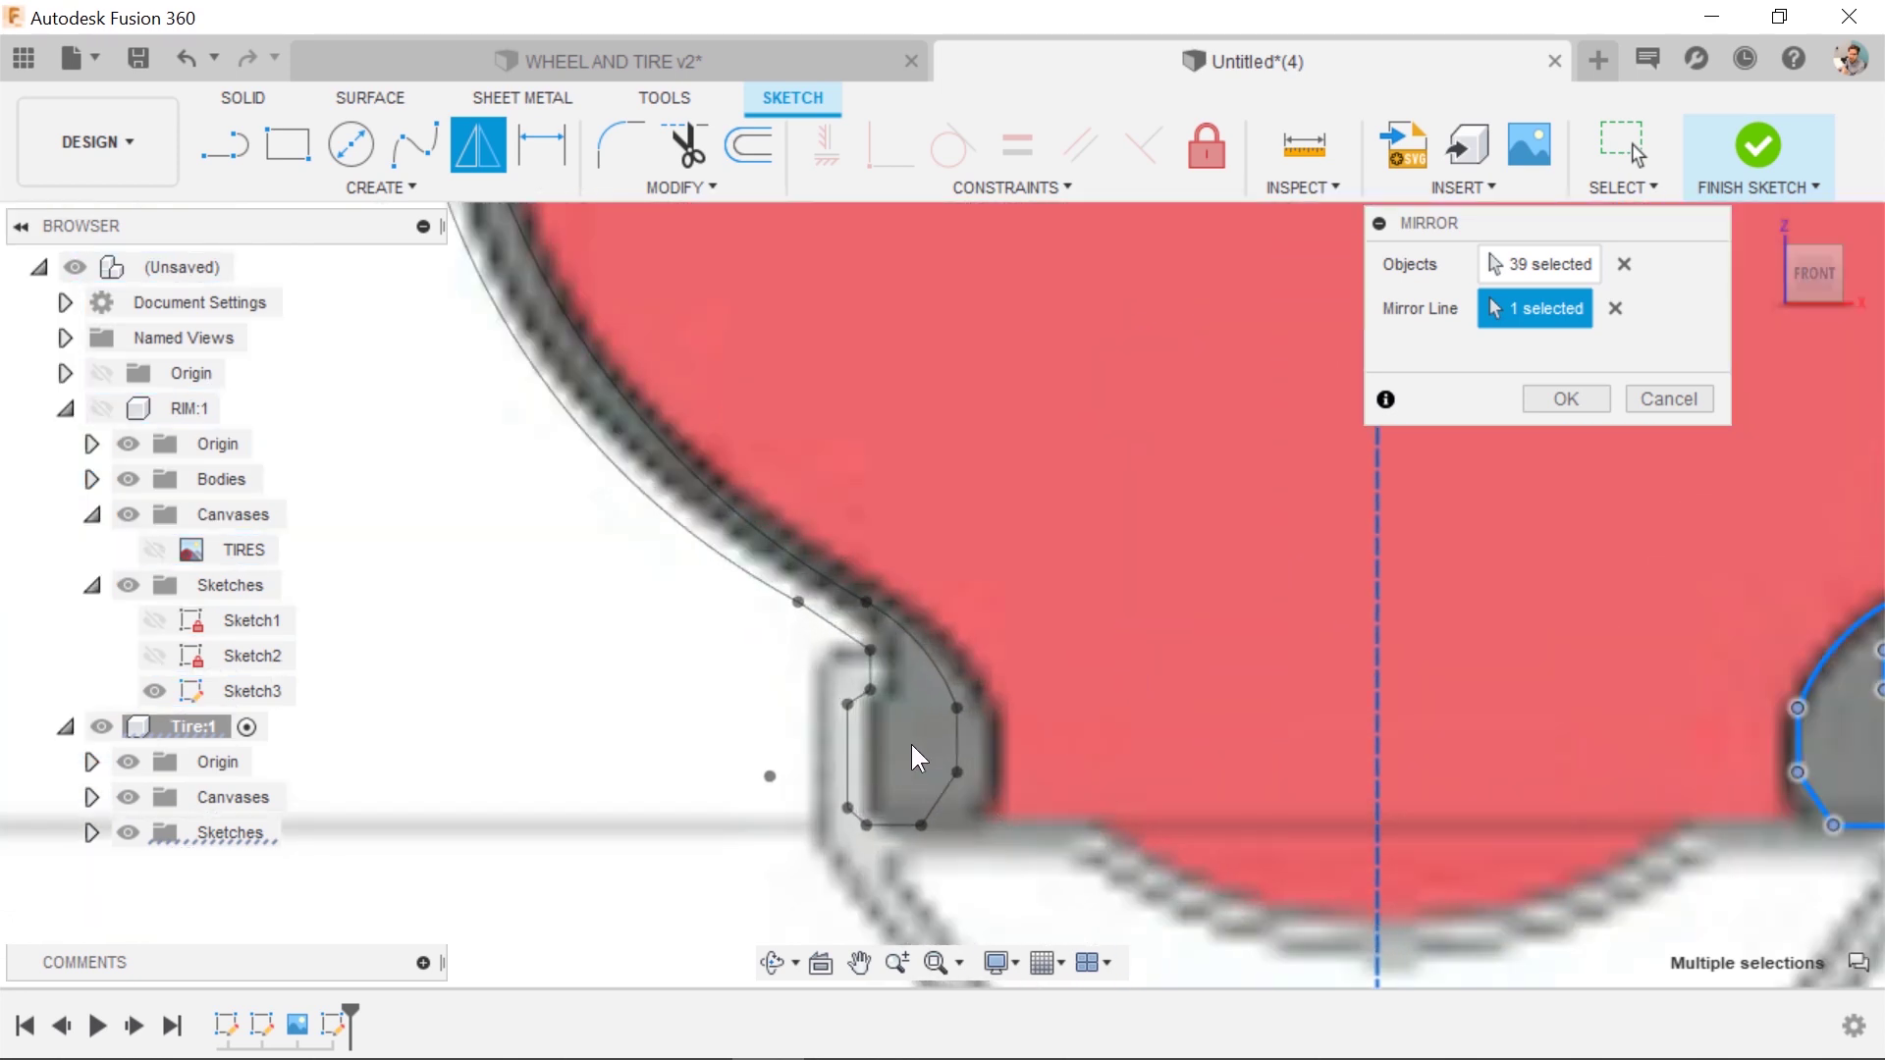
scroll(1158, 699, down, 4)
scroll(1192, 363, down, 3)
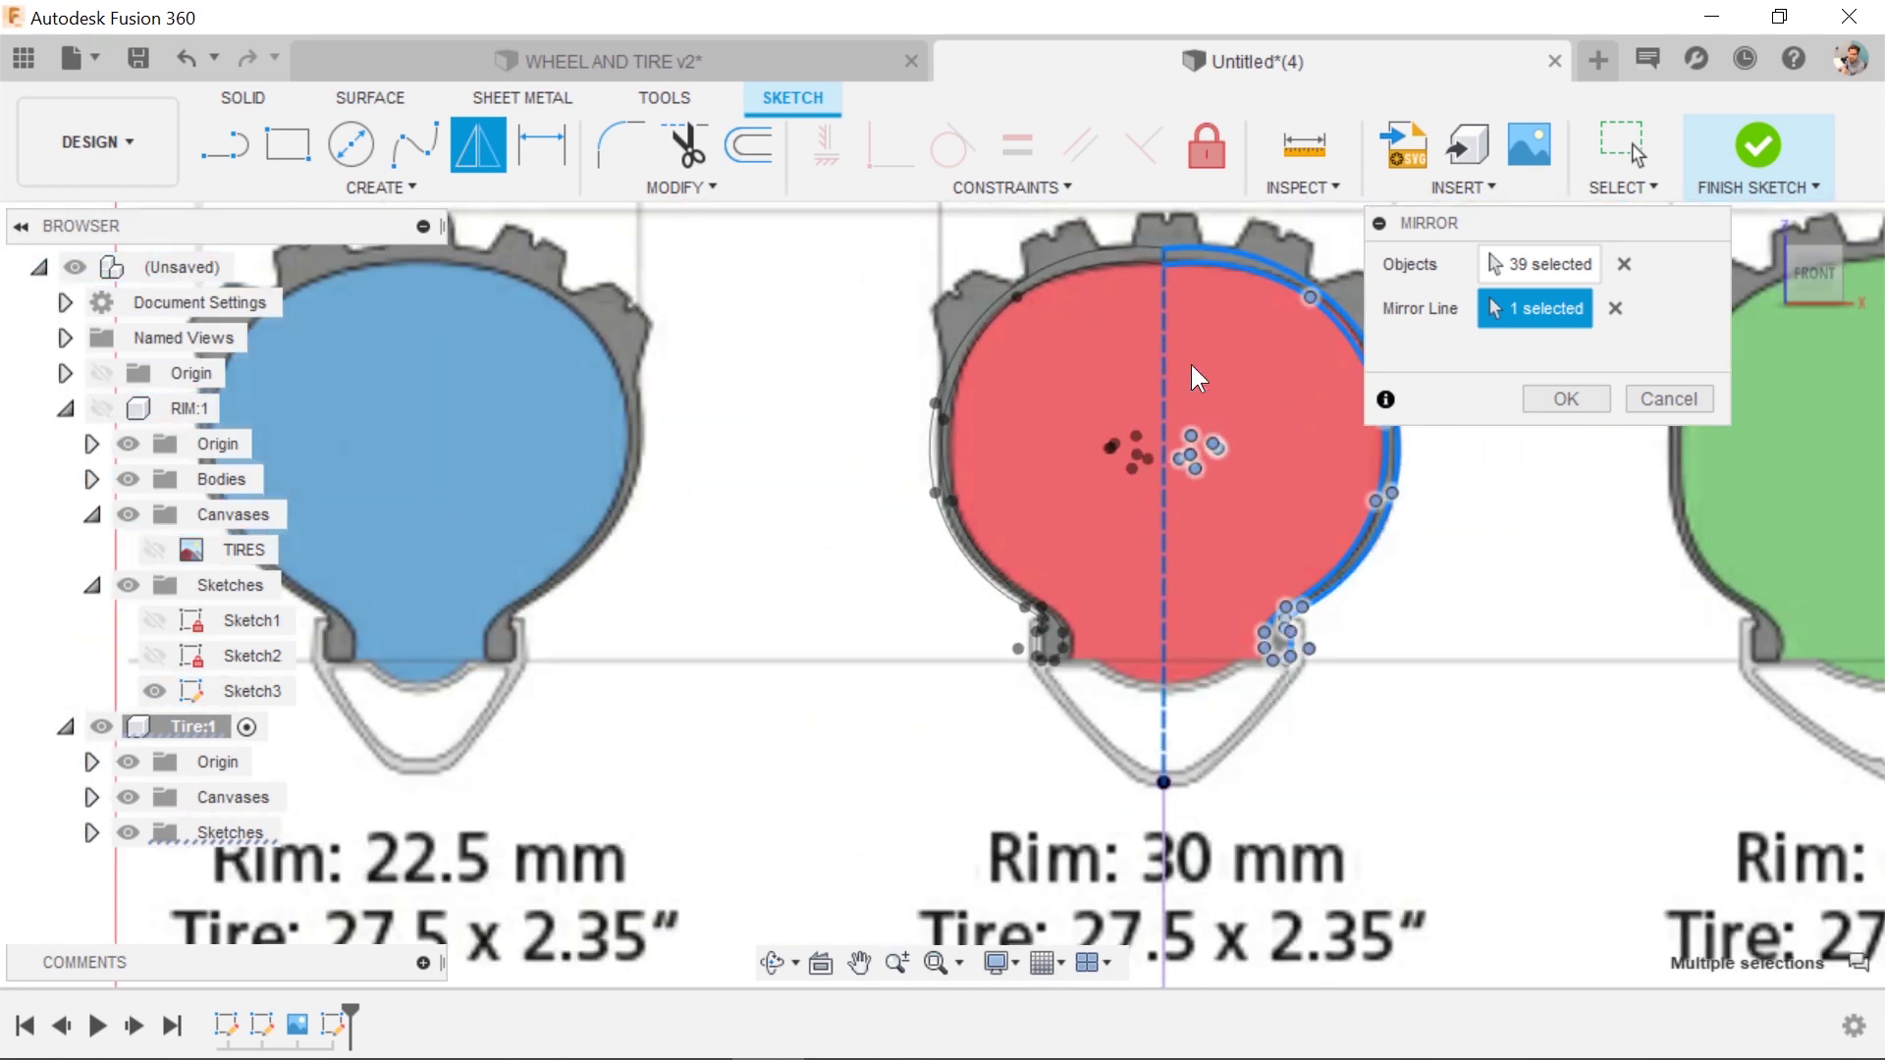
click(1567, 399)
scroll(1210, 246, up, 3)
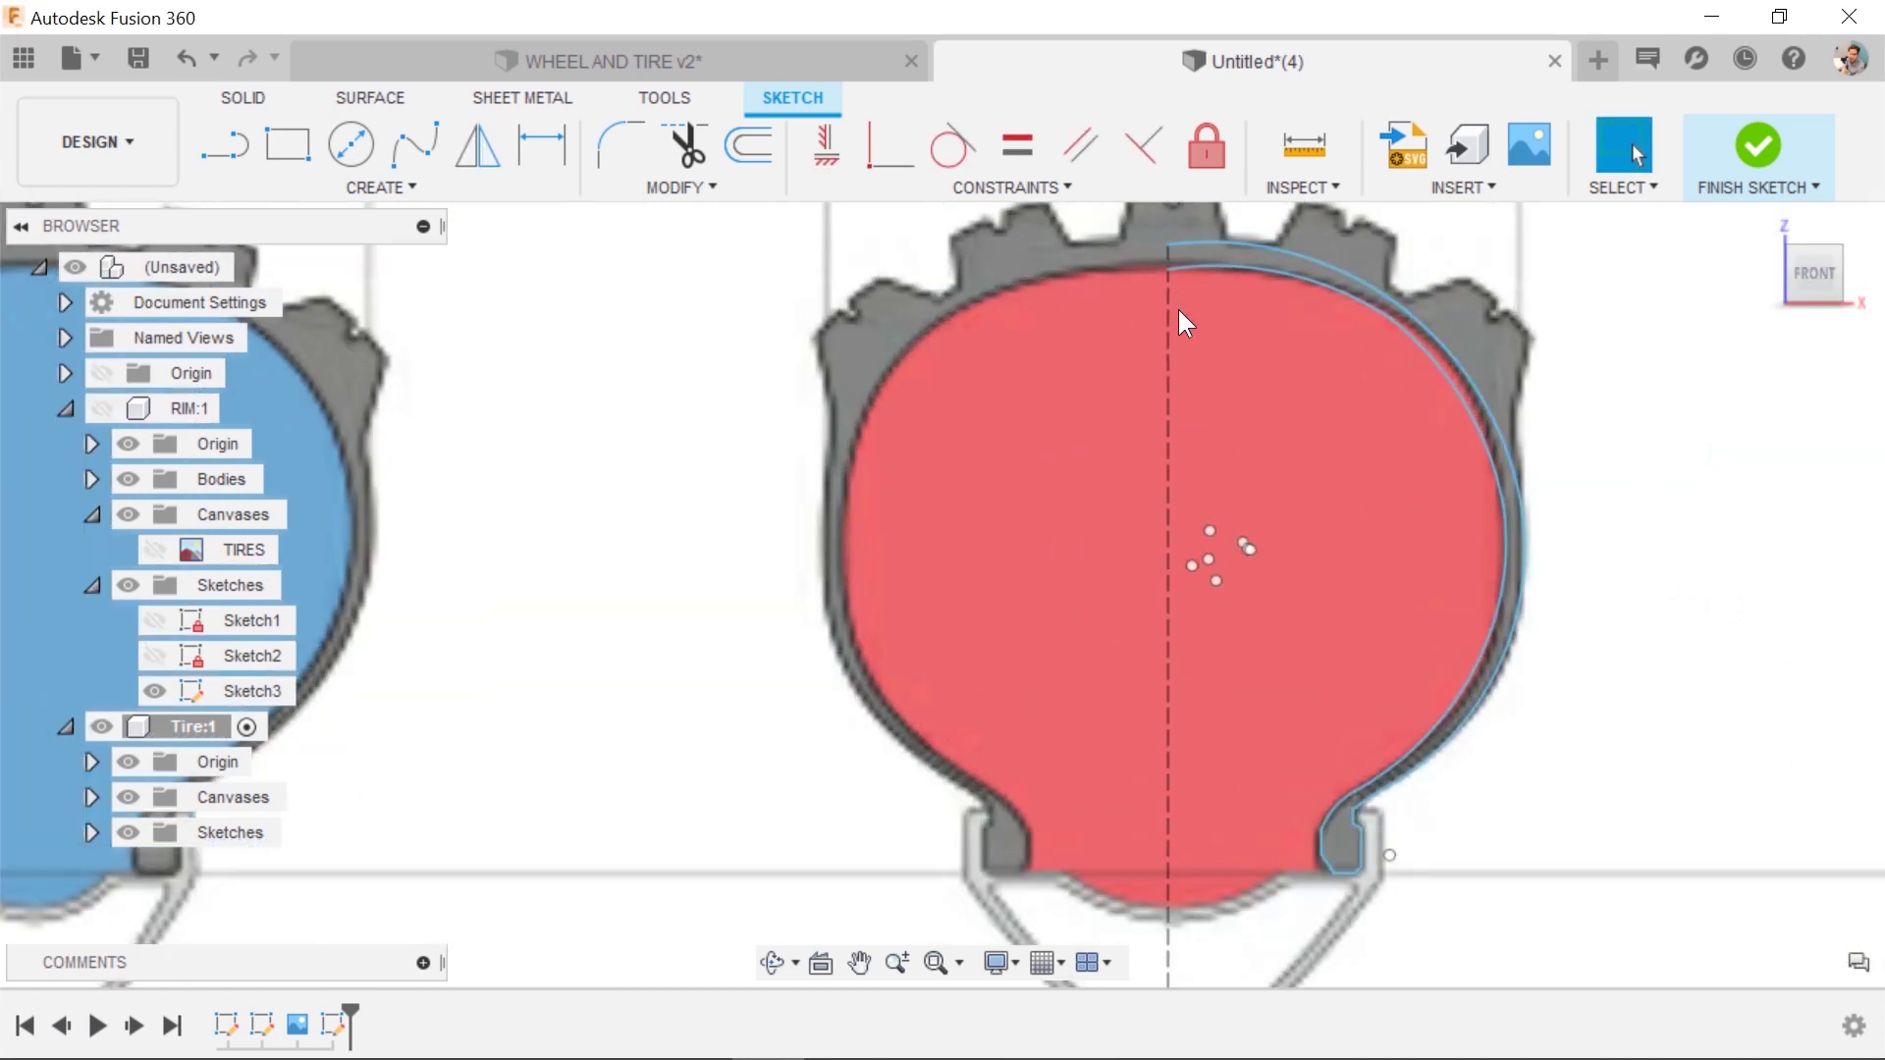
scroll(1178, 353, down, 2)
scroll(1170, 318, down, 2)
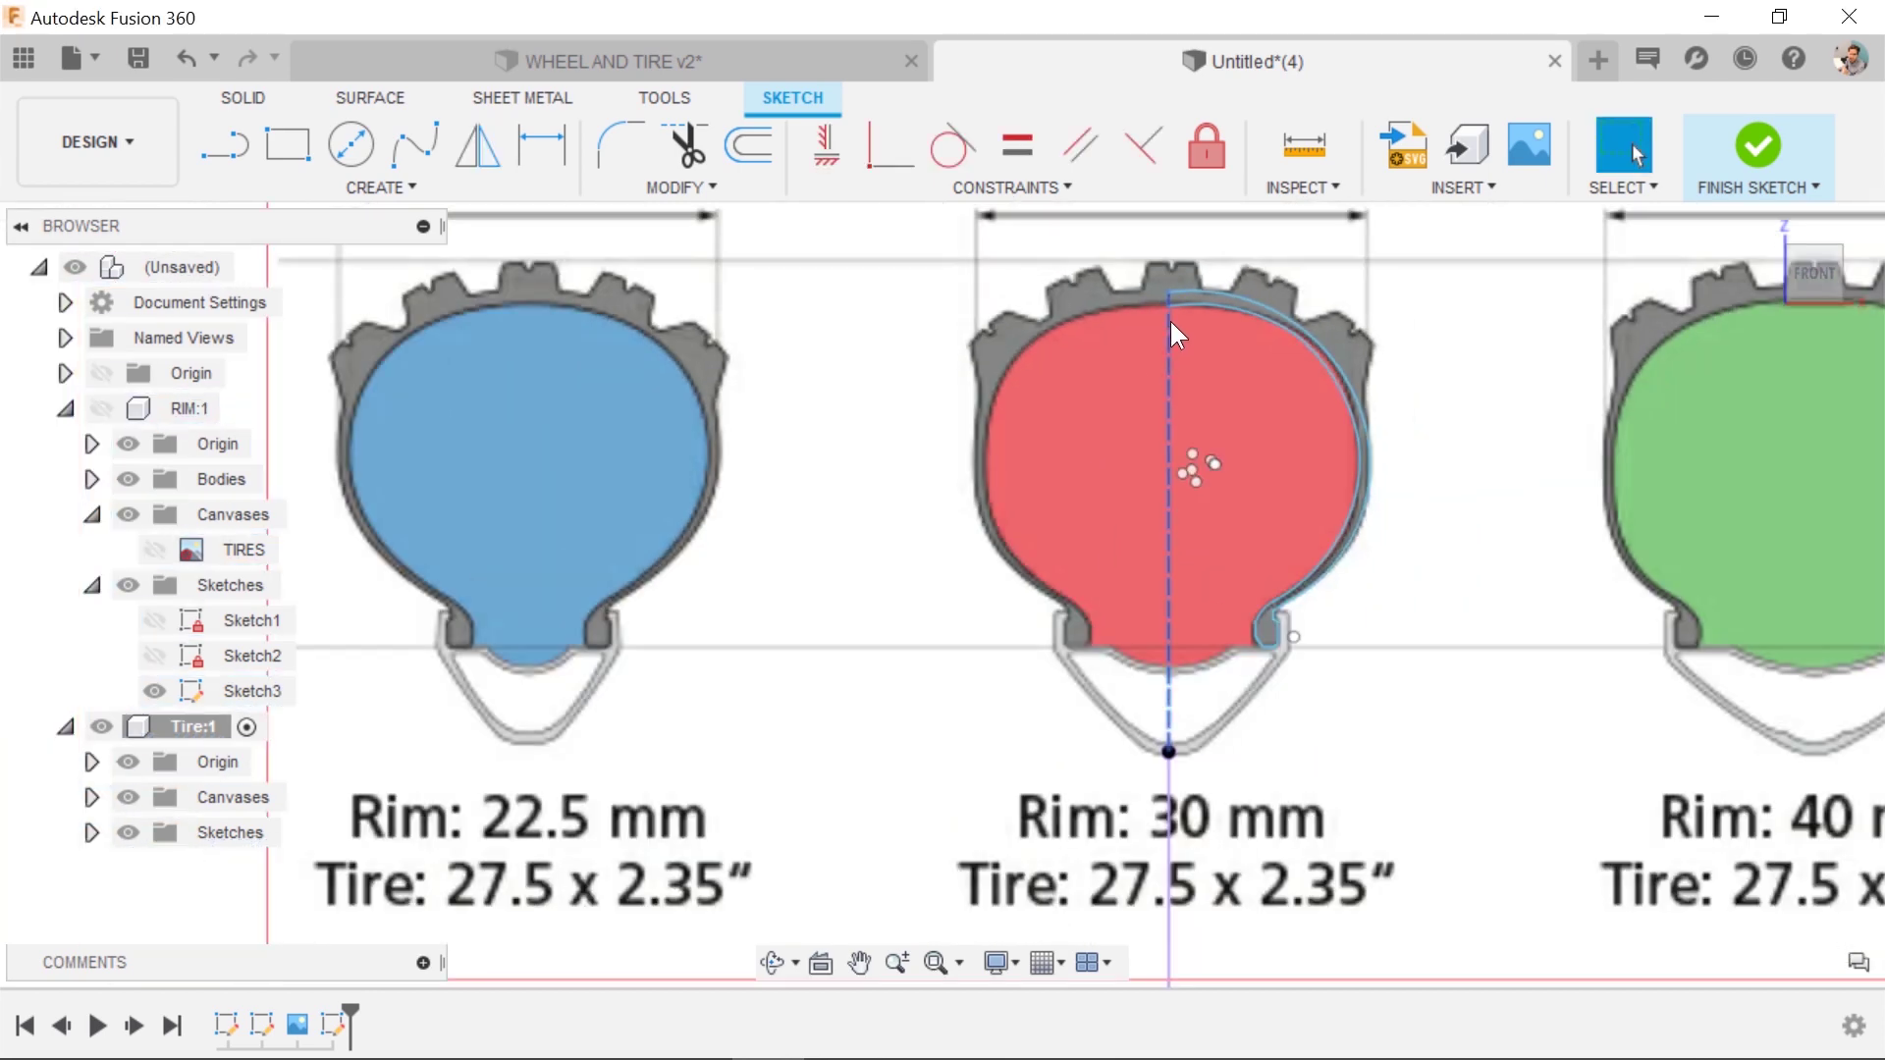
scroll(1166, 324, up, 3)
click(1170, 347)
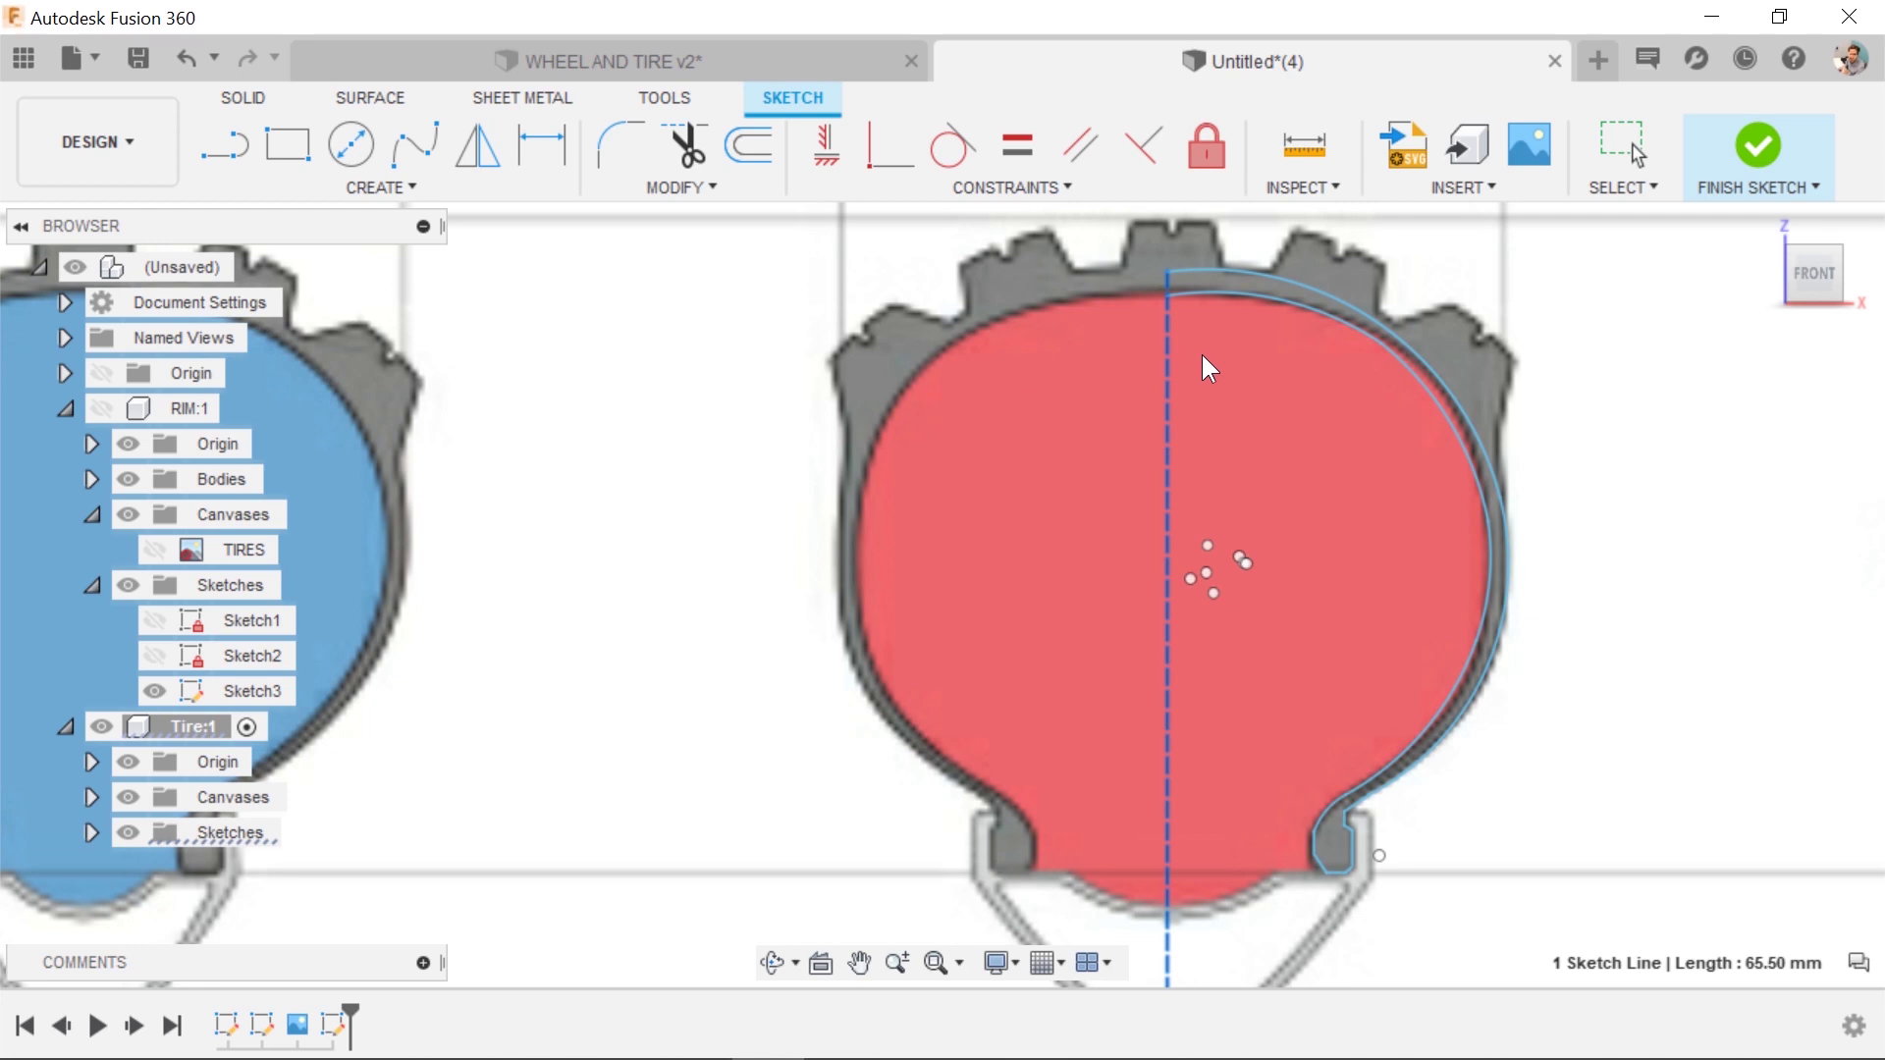
scroll(1204, 756, down, 3)
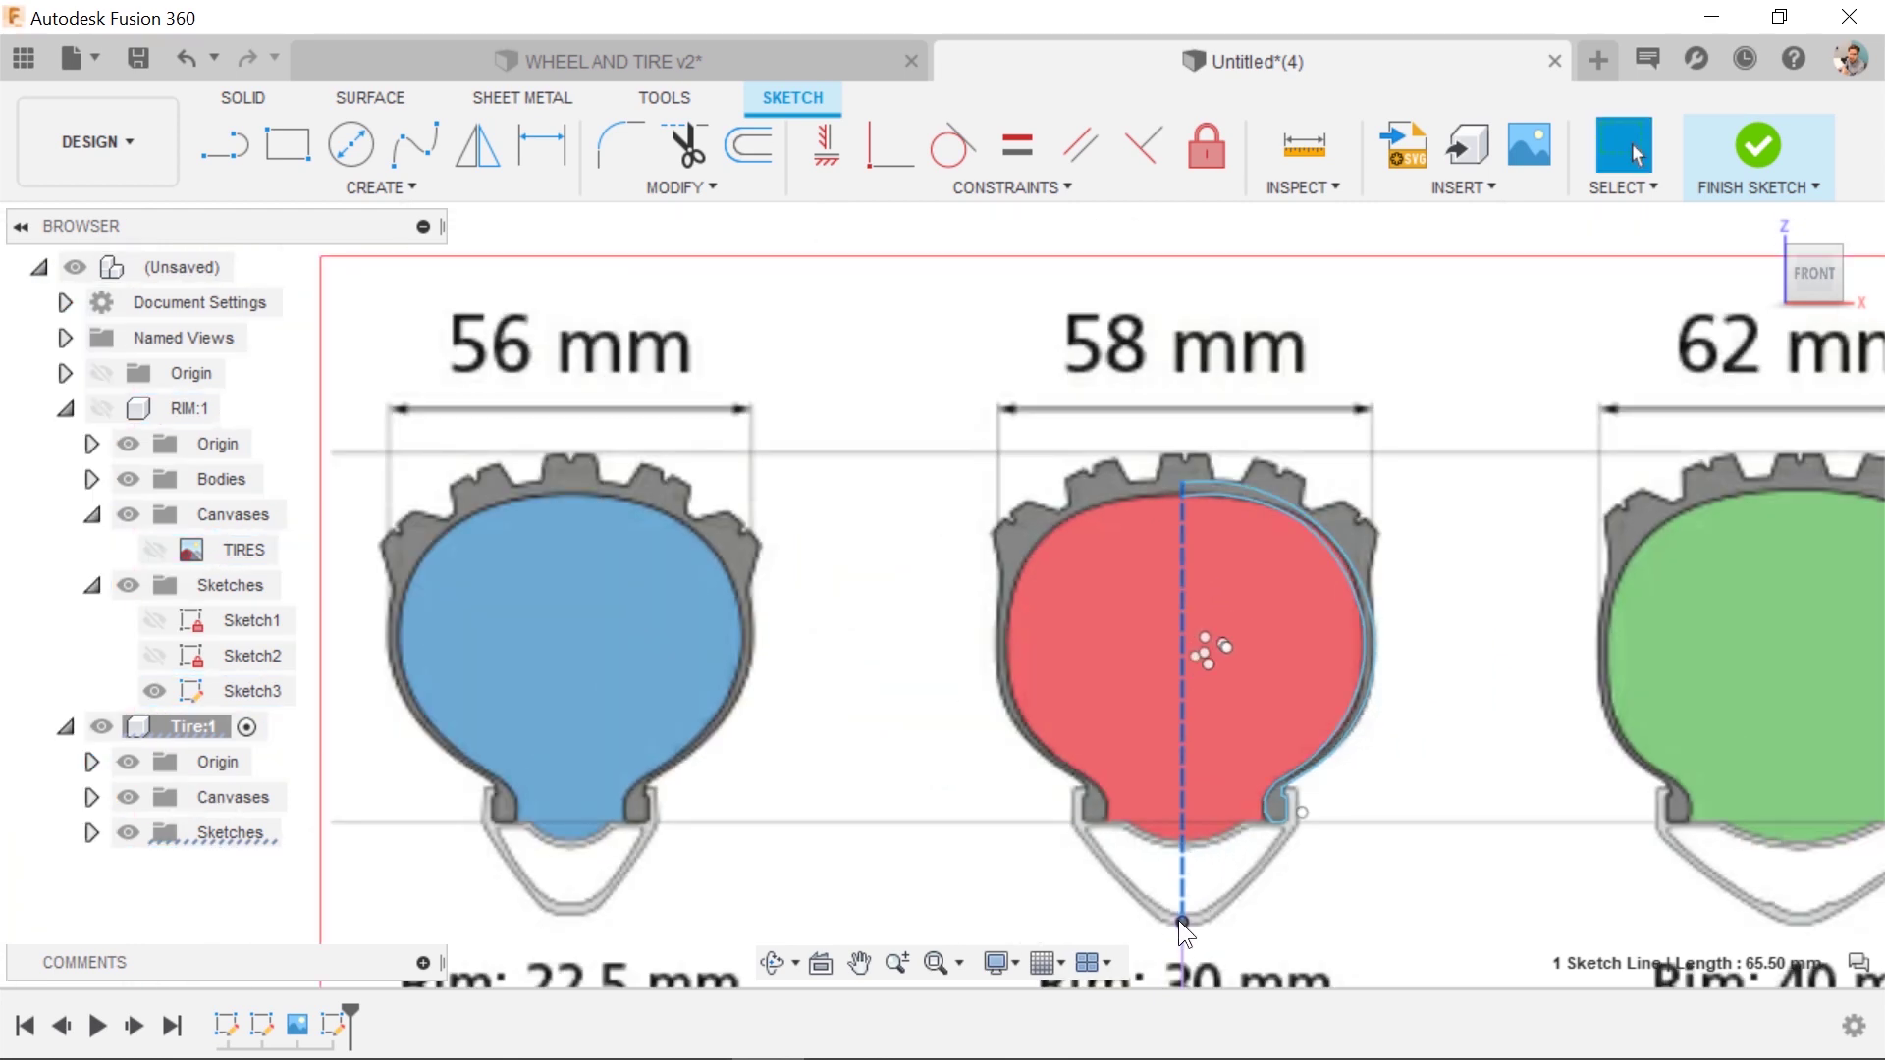
key(Escape)
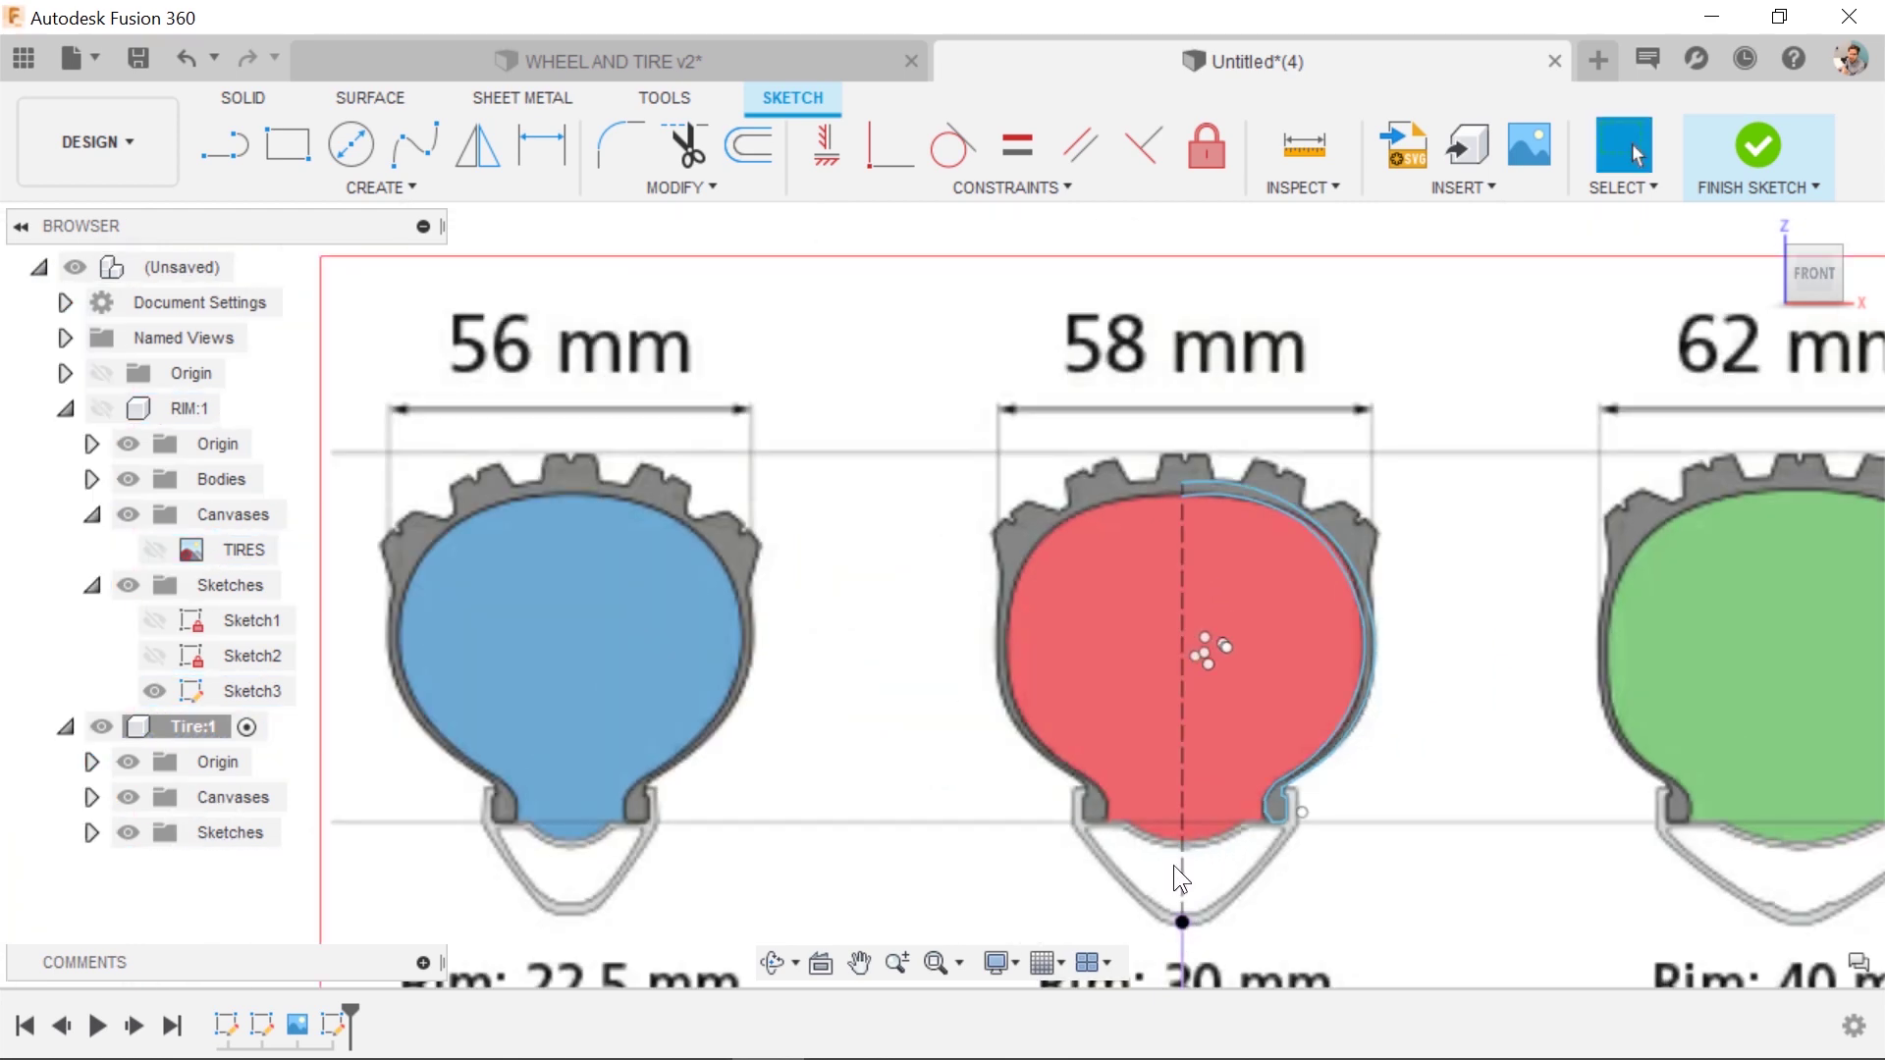
scroll(1232, 481, up, 5)
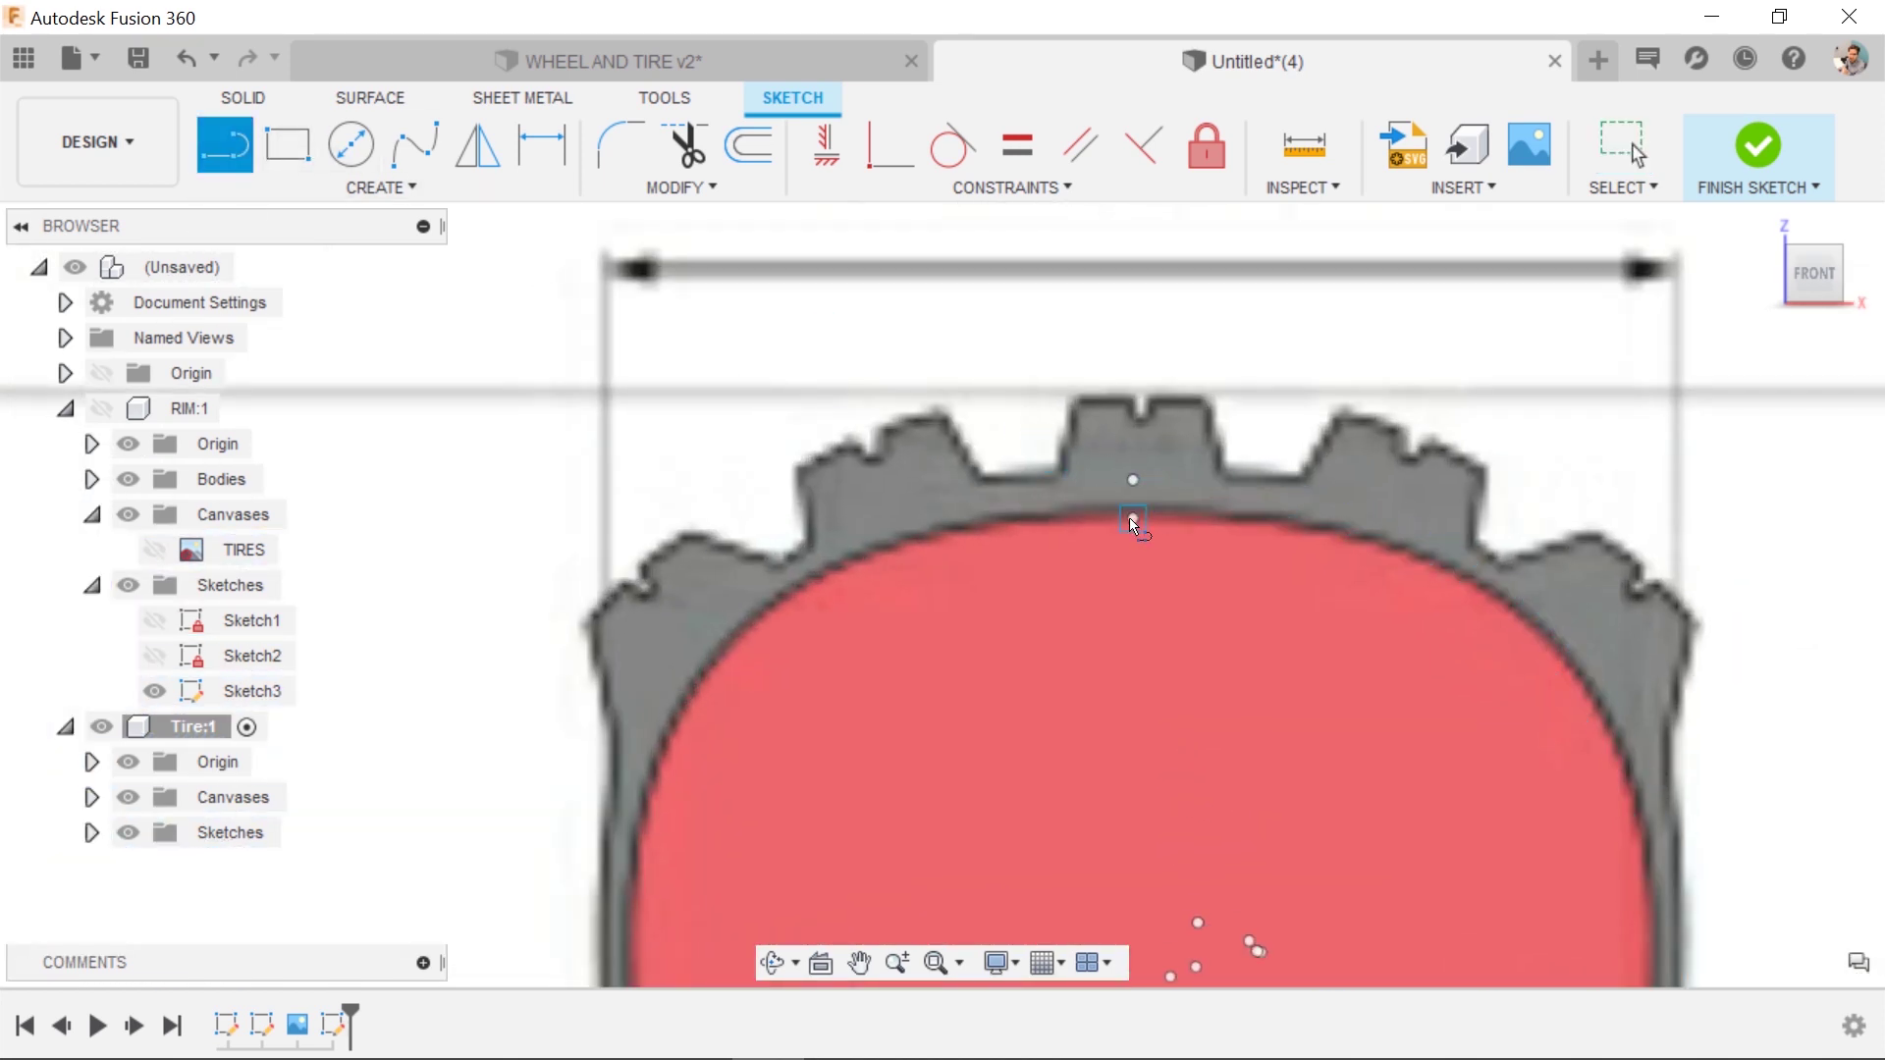
Draw a short line joining the two arc tops and window-select the right-side arcs.
click(1133, 518)
click(1133, 480)
key(Escape)
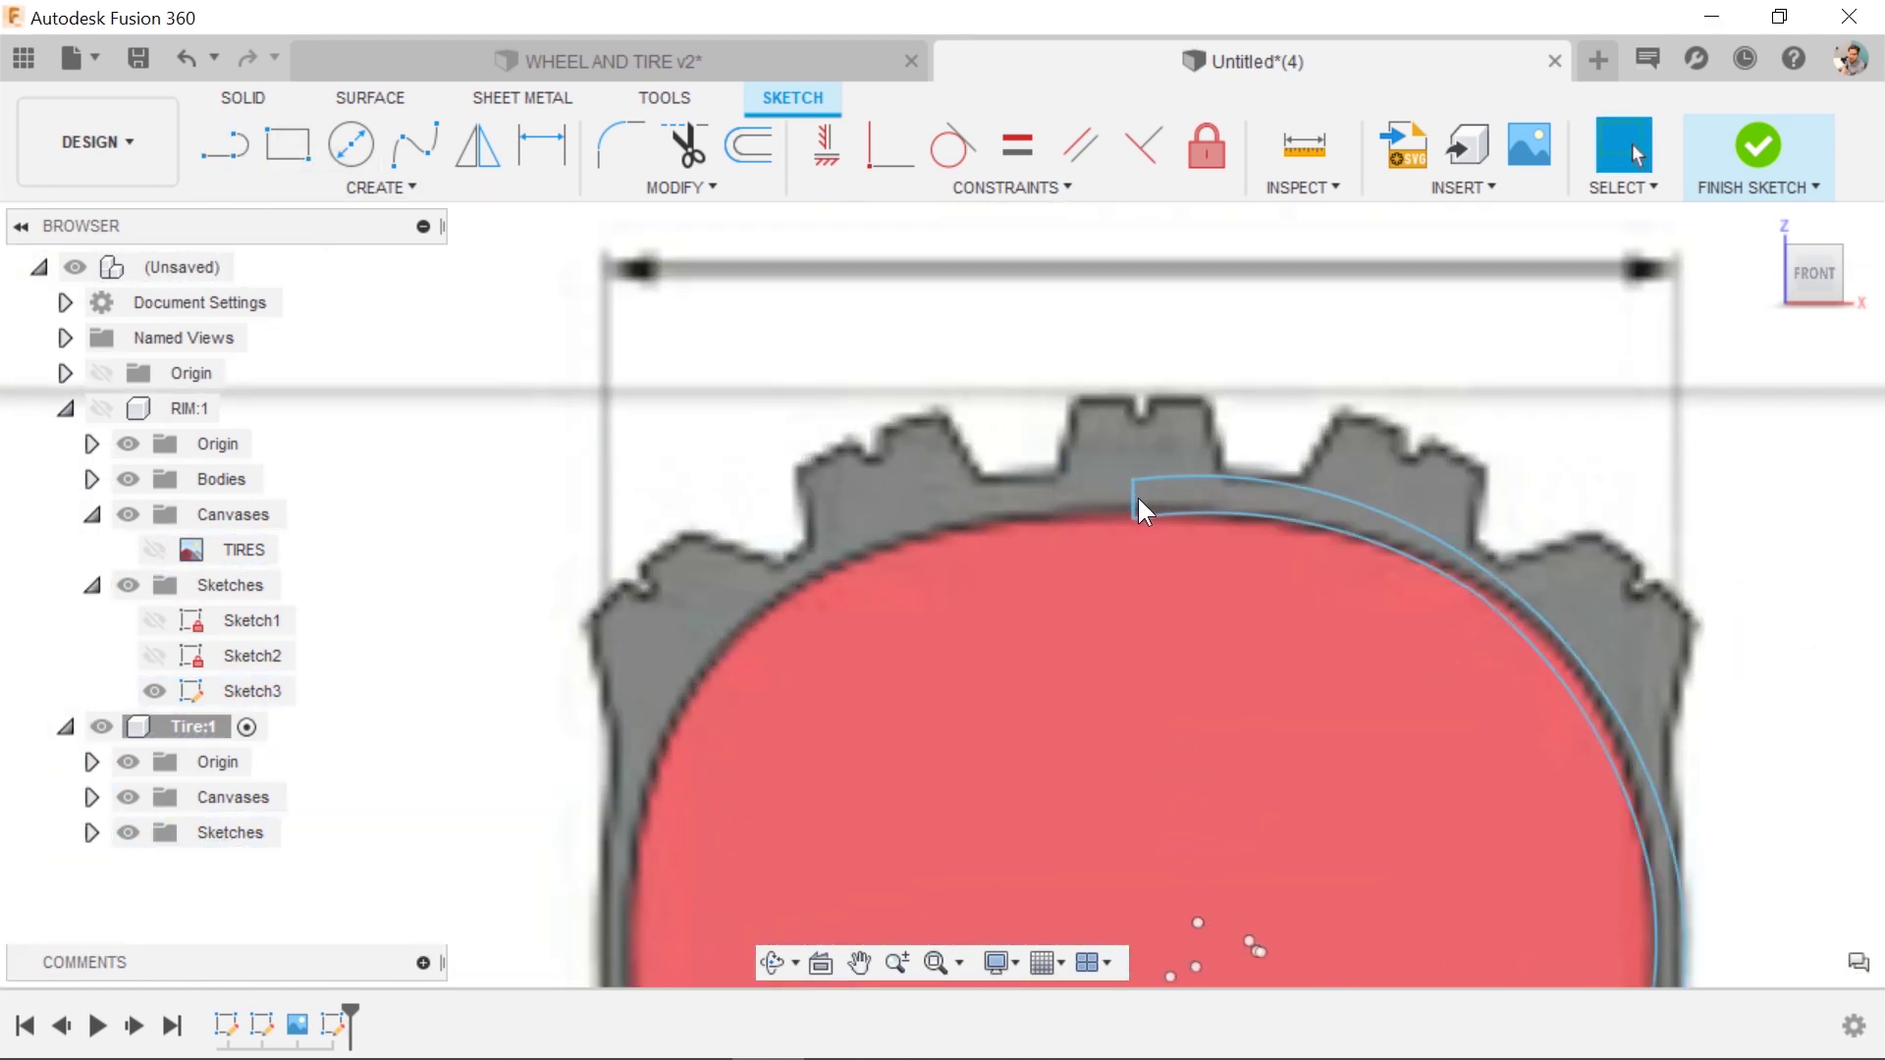
click(1143, 503)
scroll(1200, 514, down, 5)
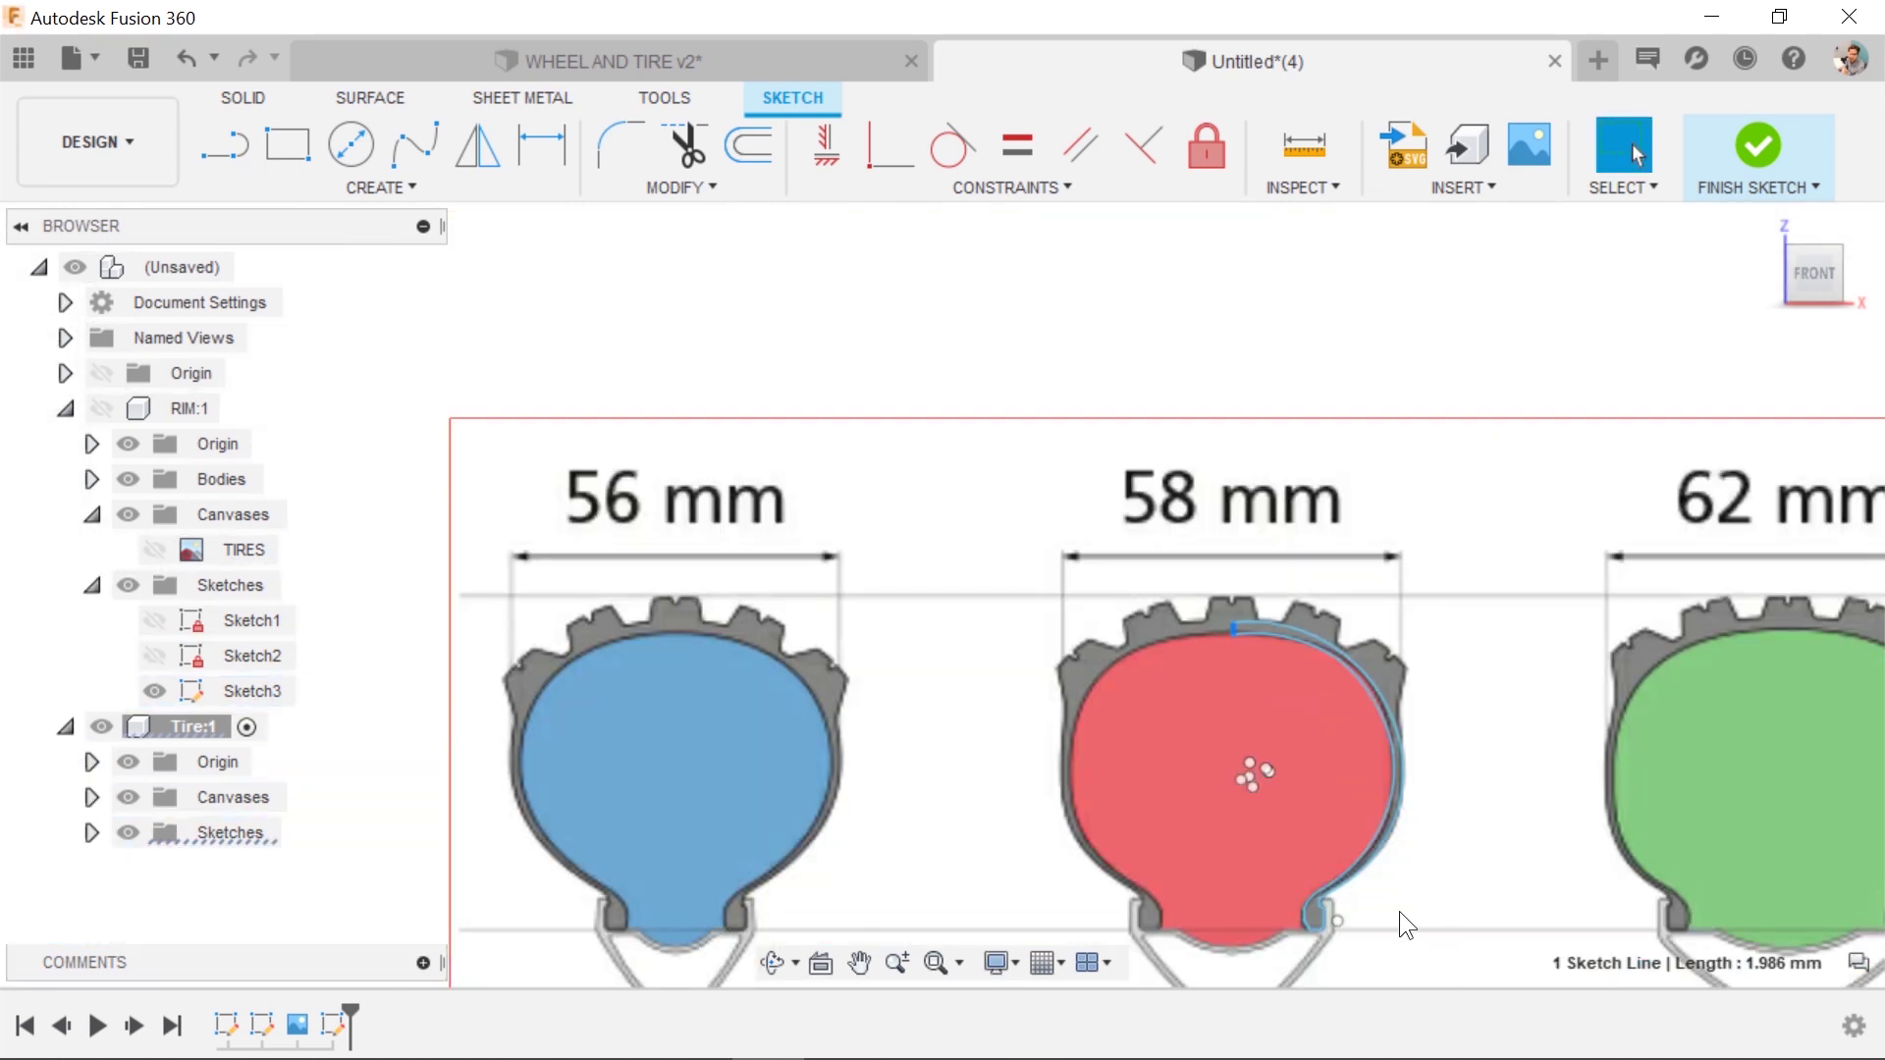
drag(1434, 938, 1250, 560)
Mirror the selected arcs across the short top line onto the tire's left side.
text(smirr)
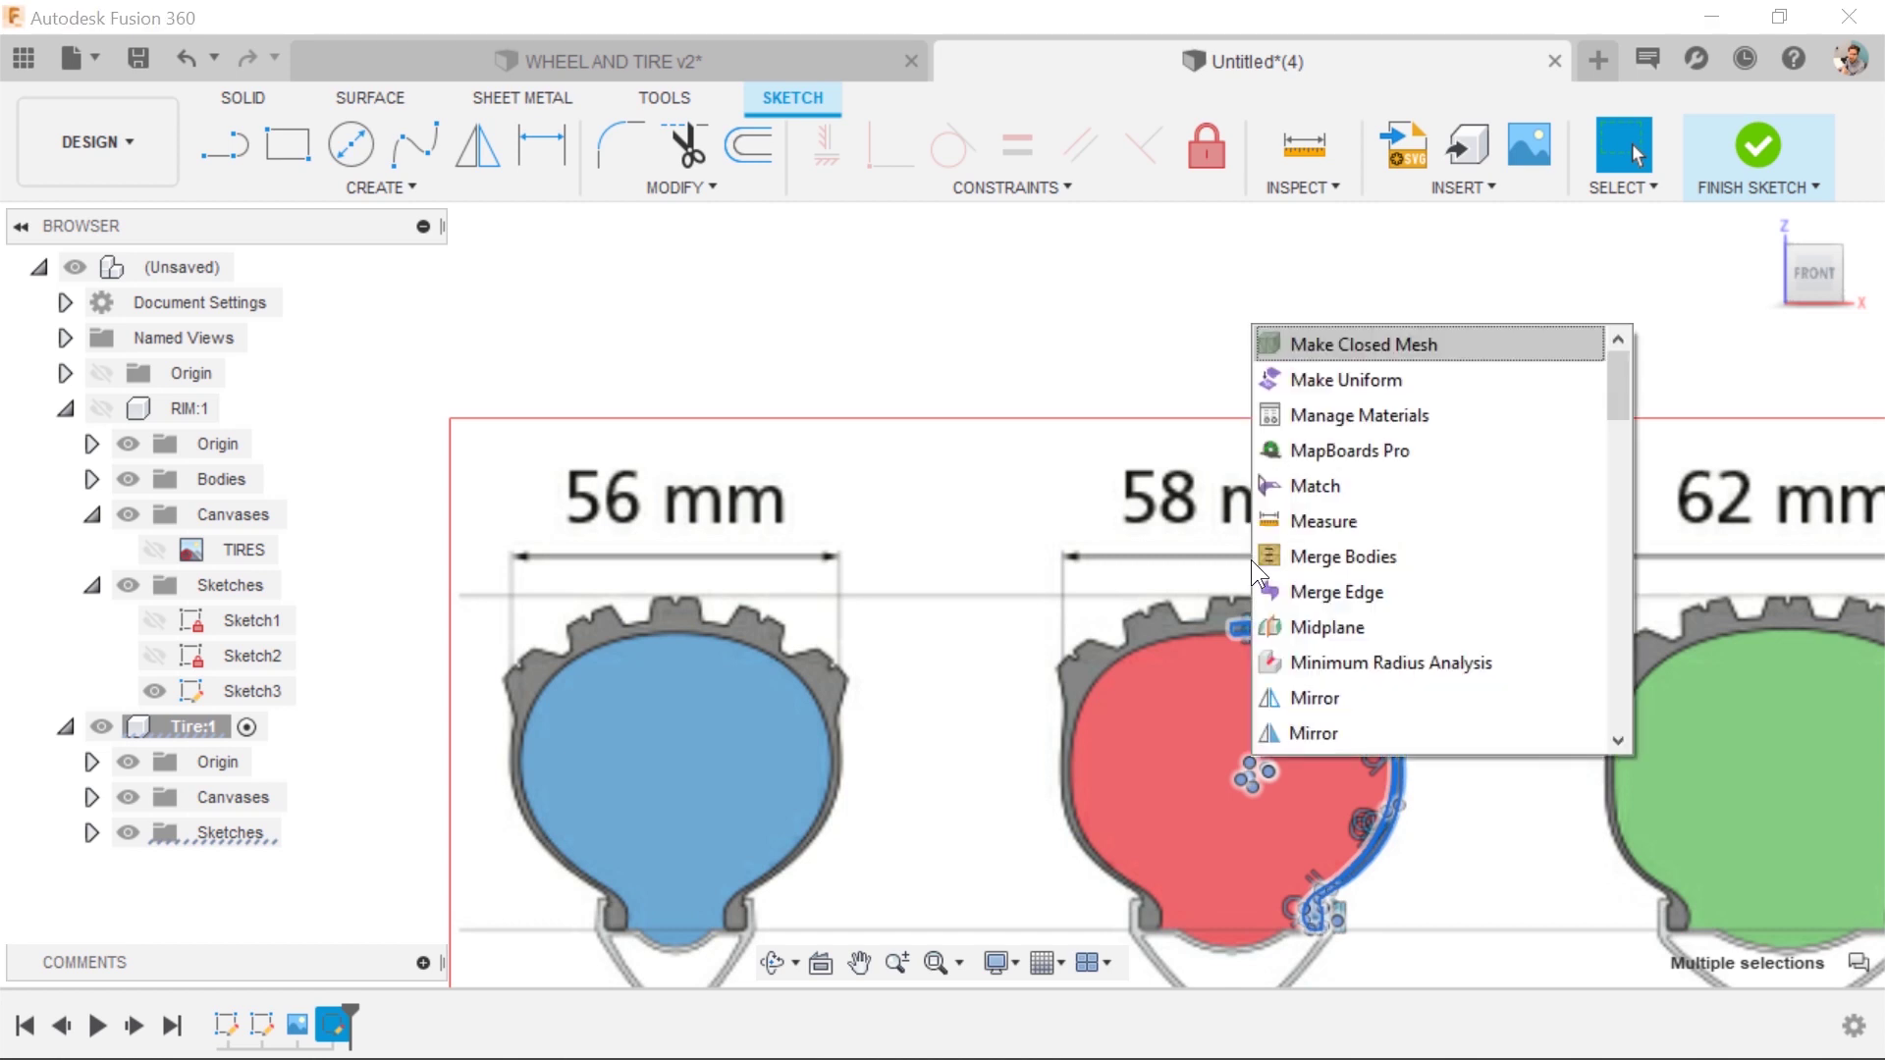
key(Return)
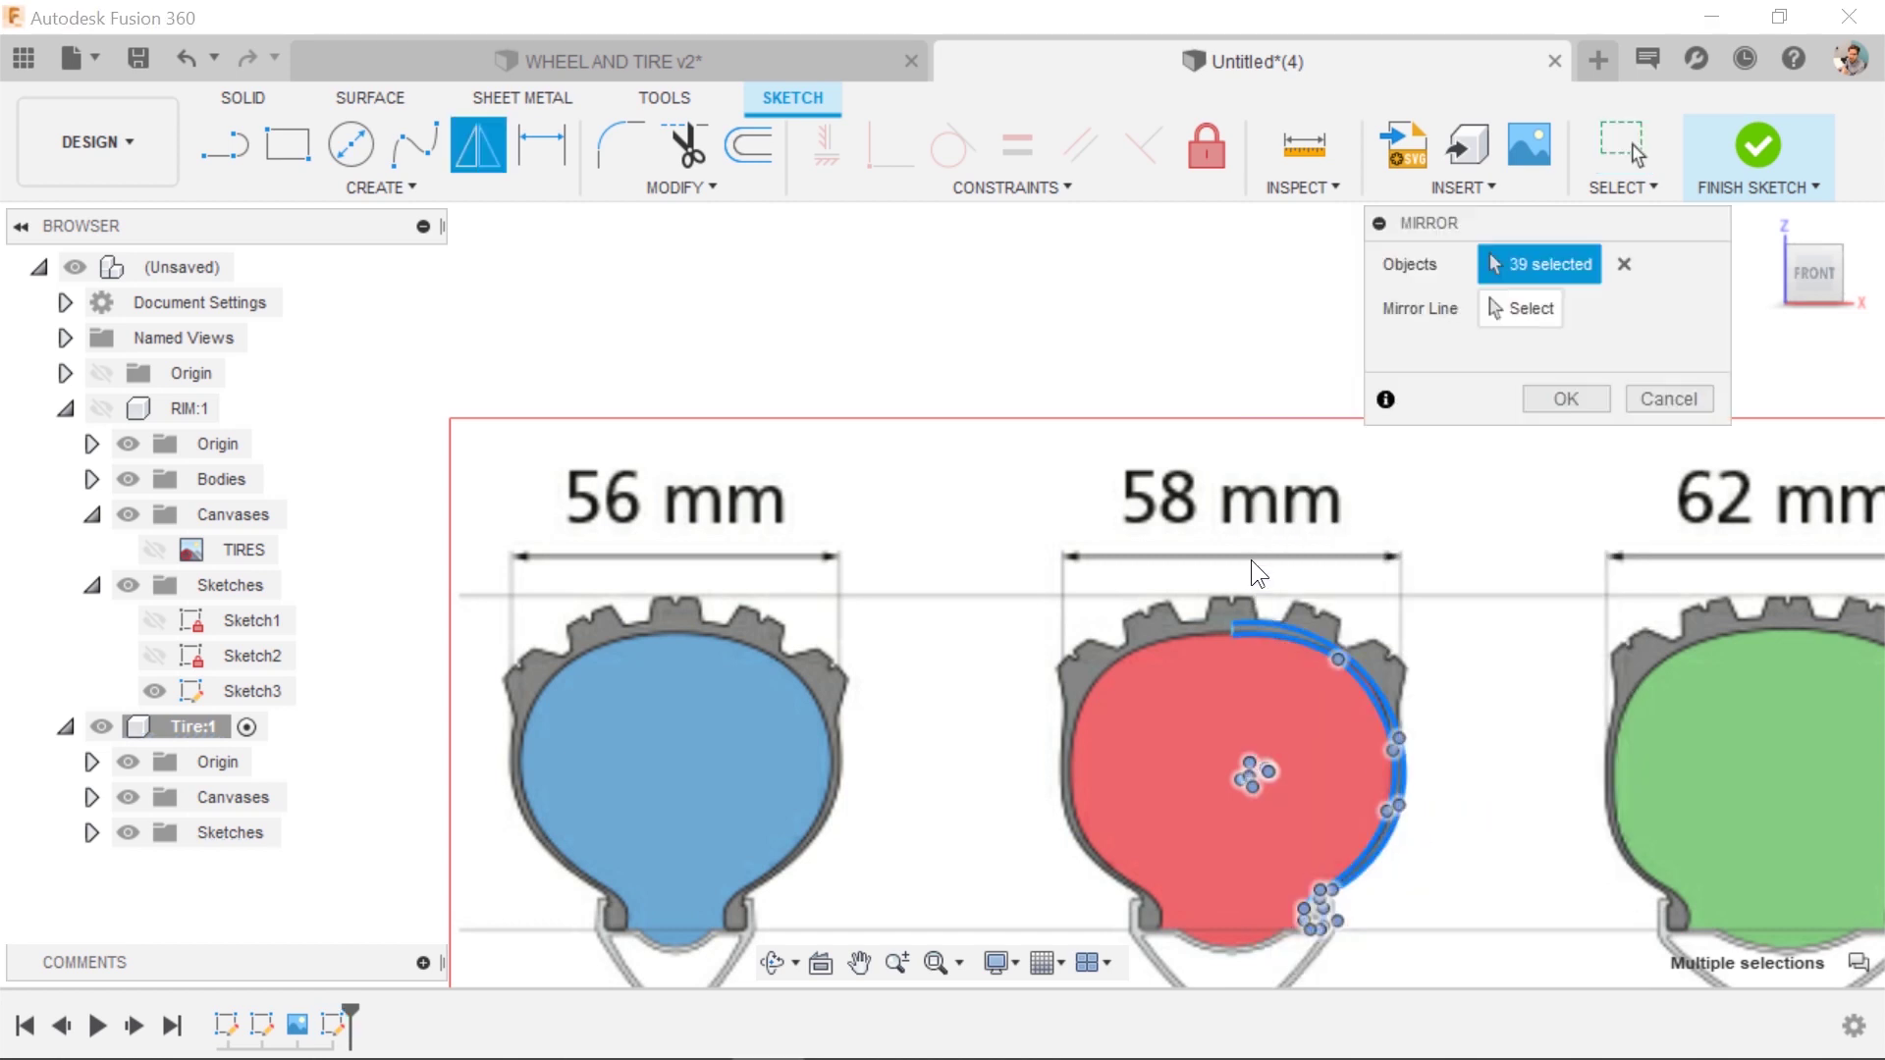
scroll(1281, 638, up, 5)
click(1520, 308)
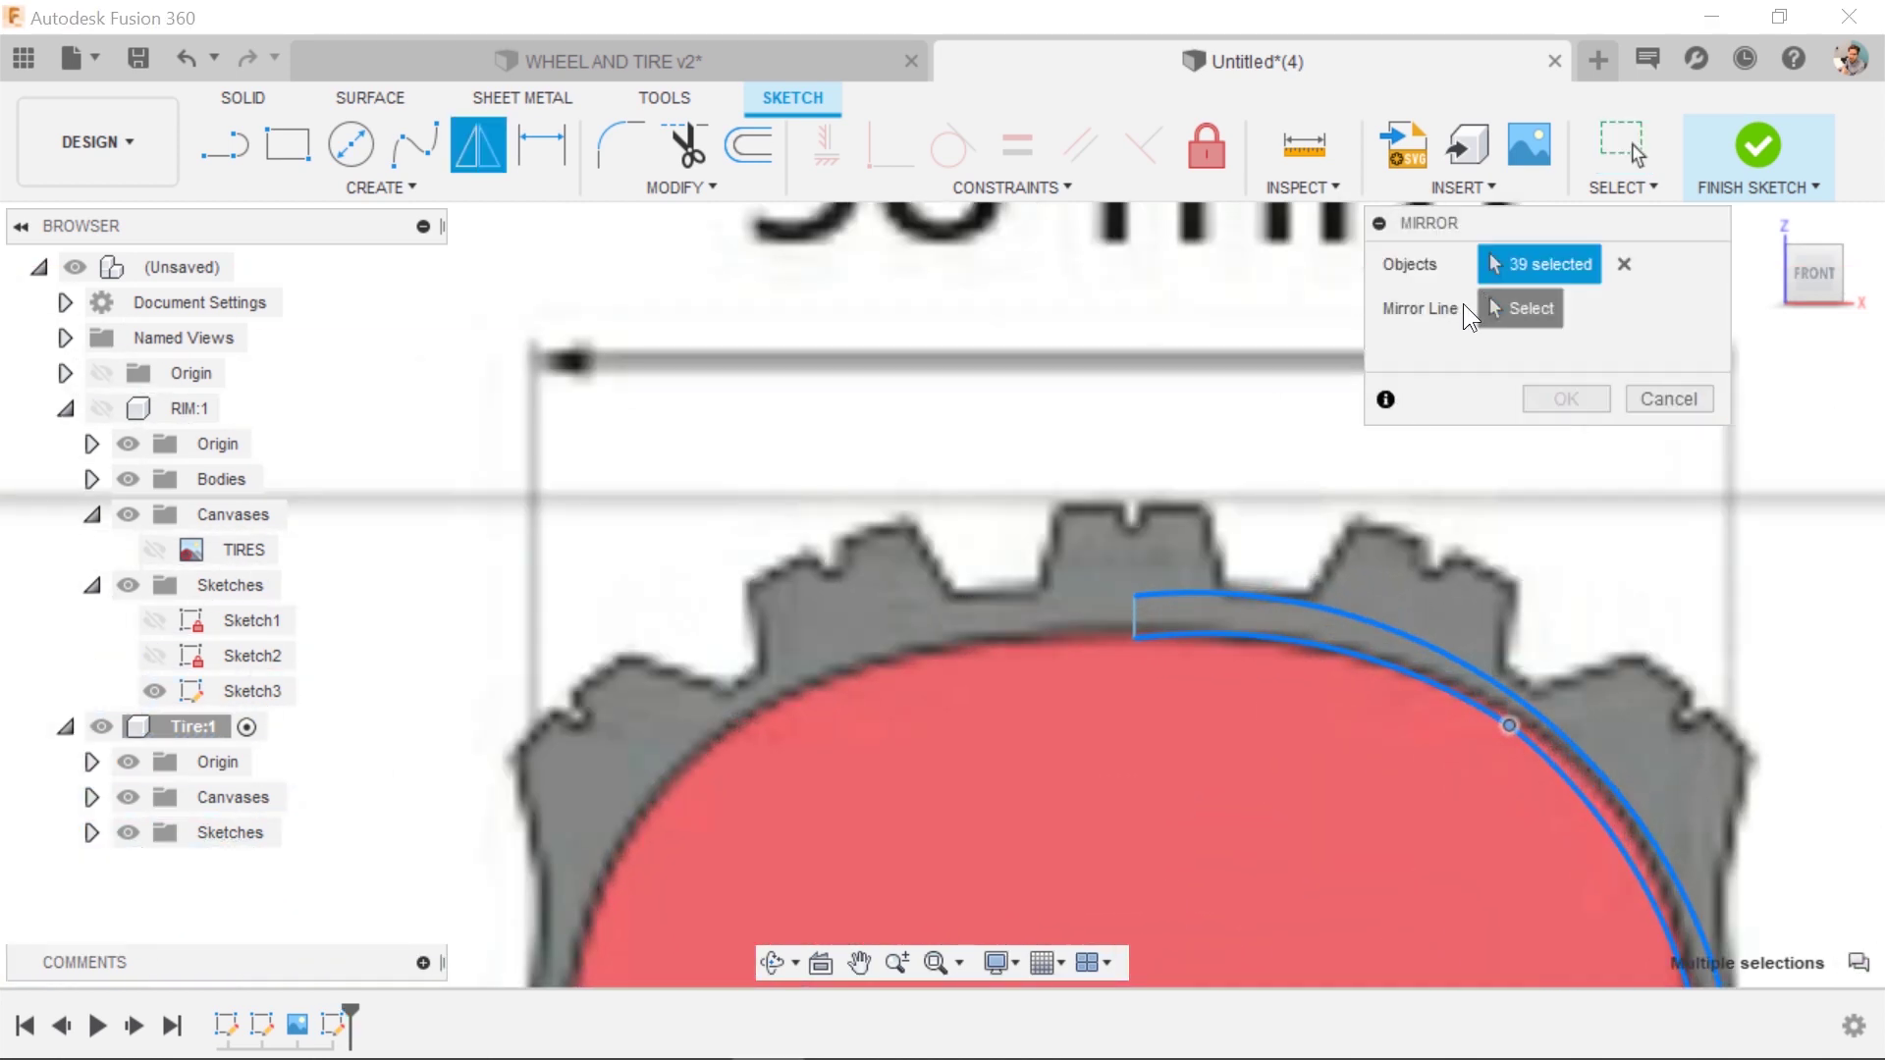
click(1136, 617)
scroll(1187, 717, down, 2)
scroll(1188, 765, down, 4)
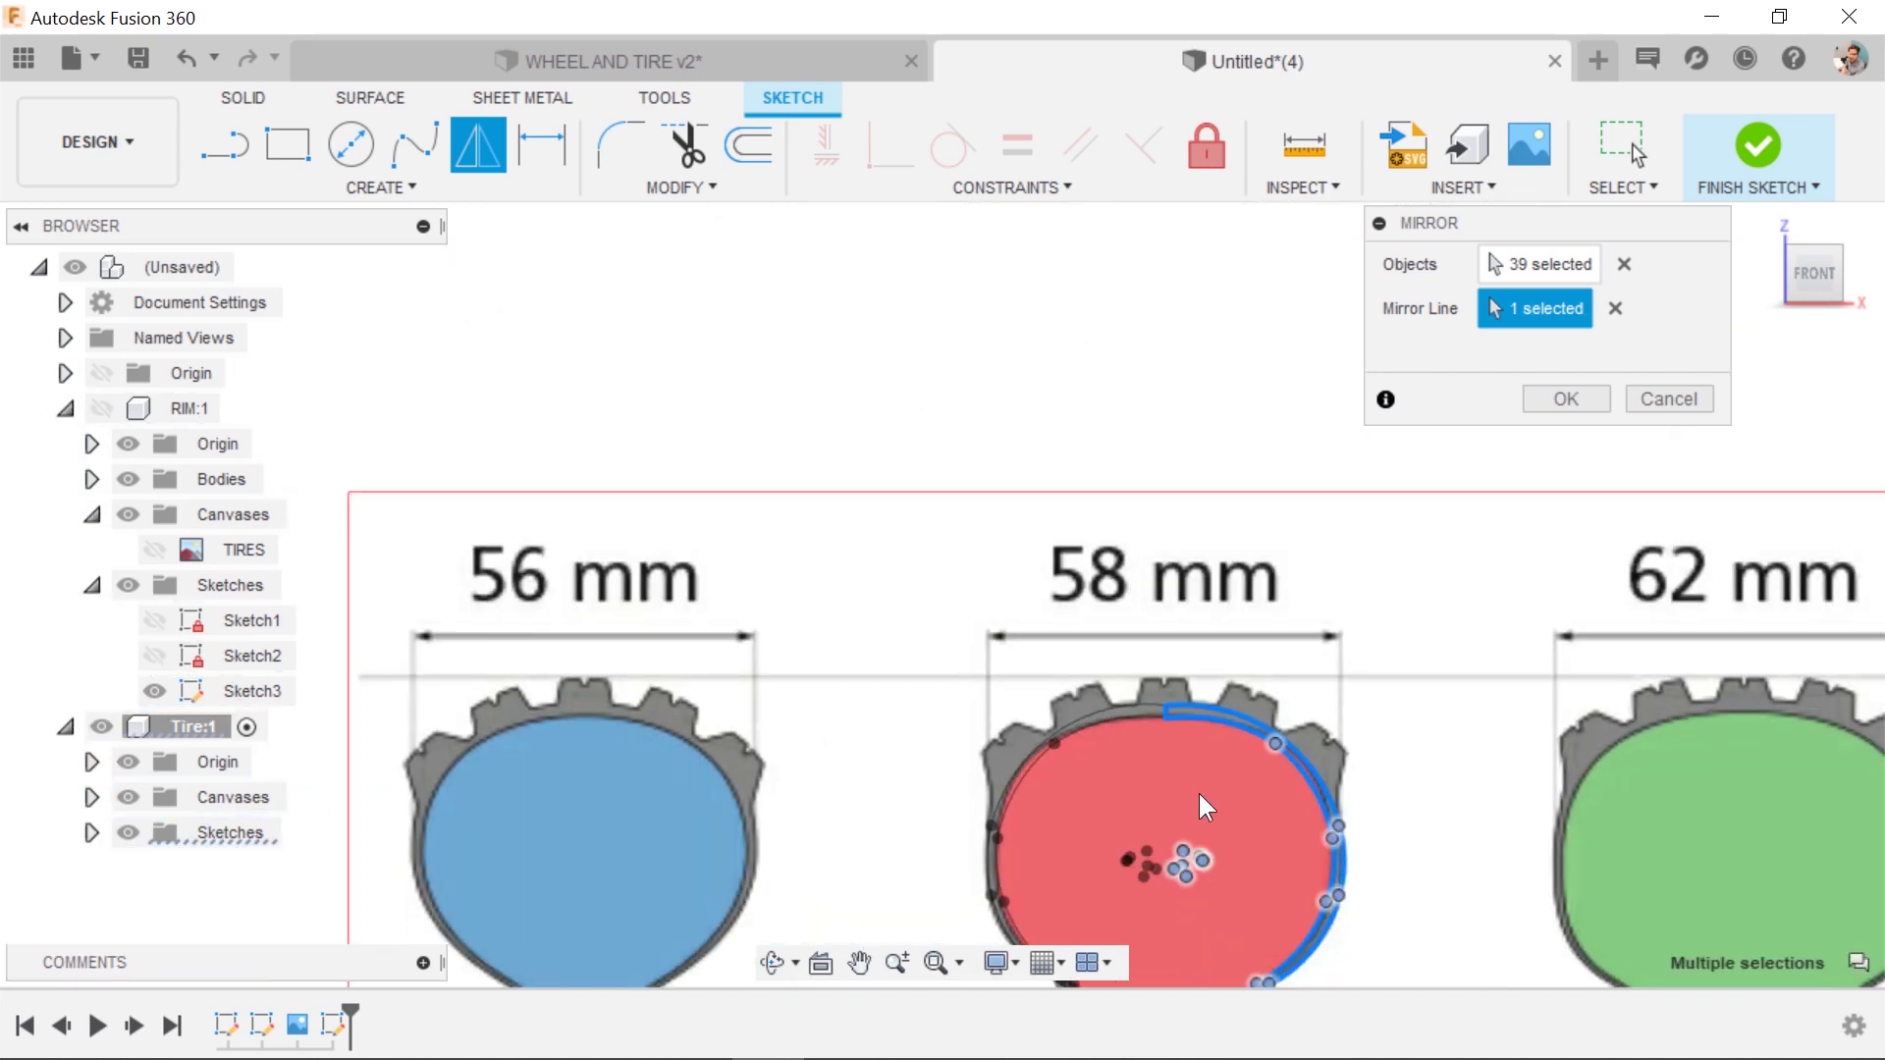
scroll(1184, 564, up, 4)
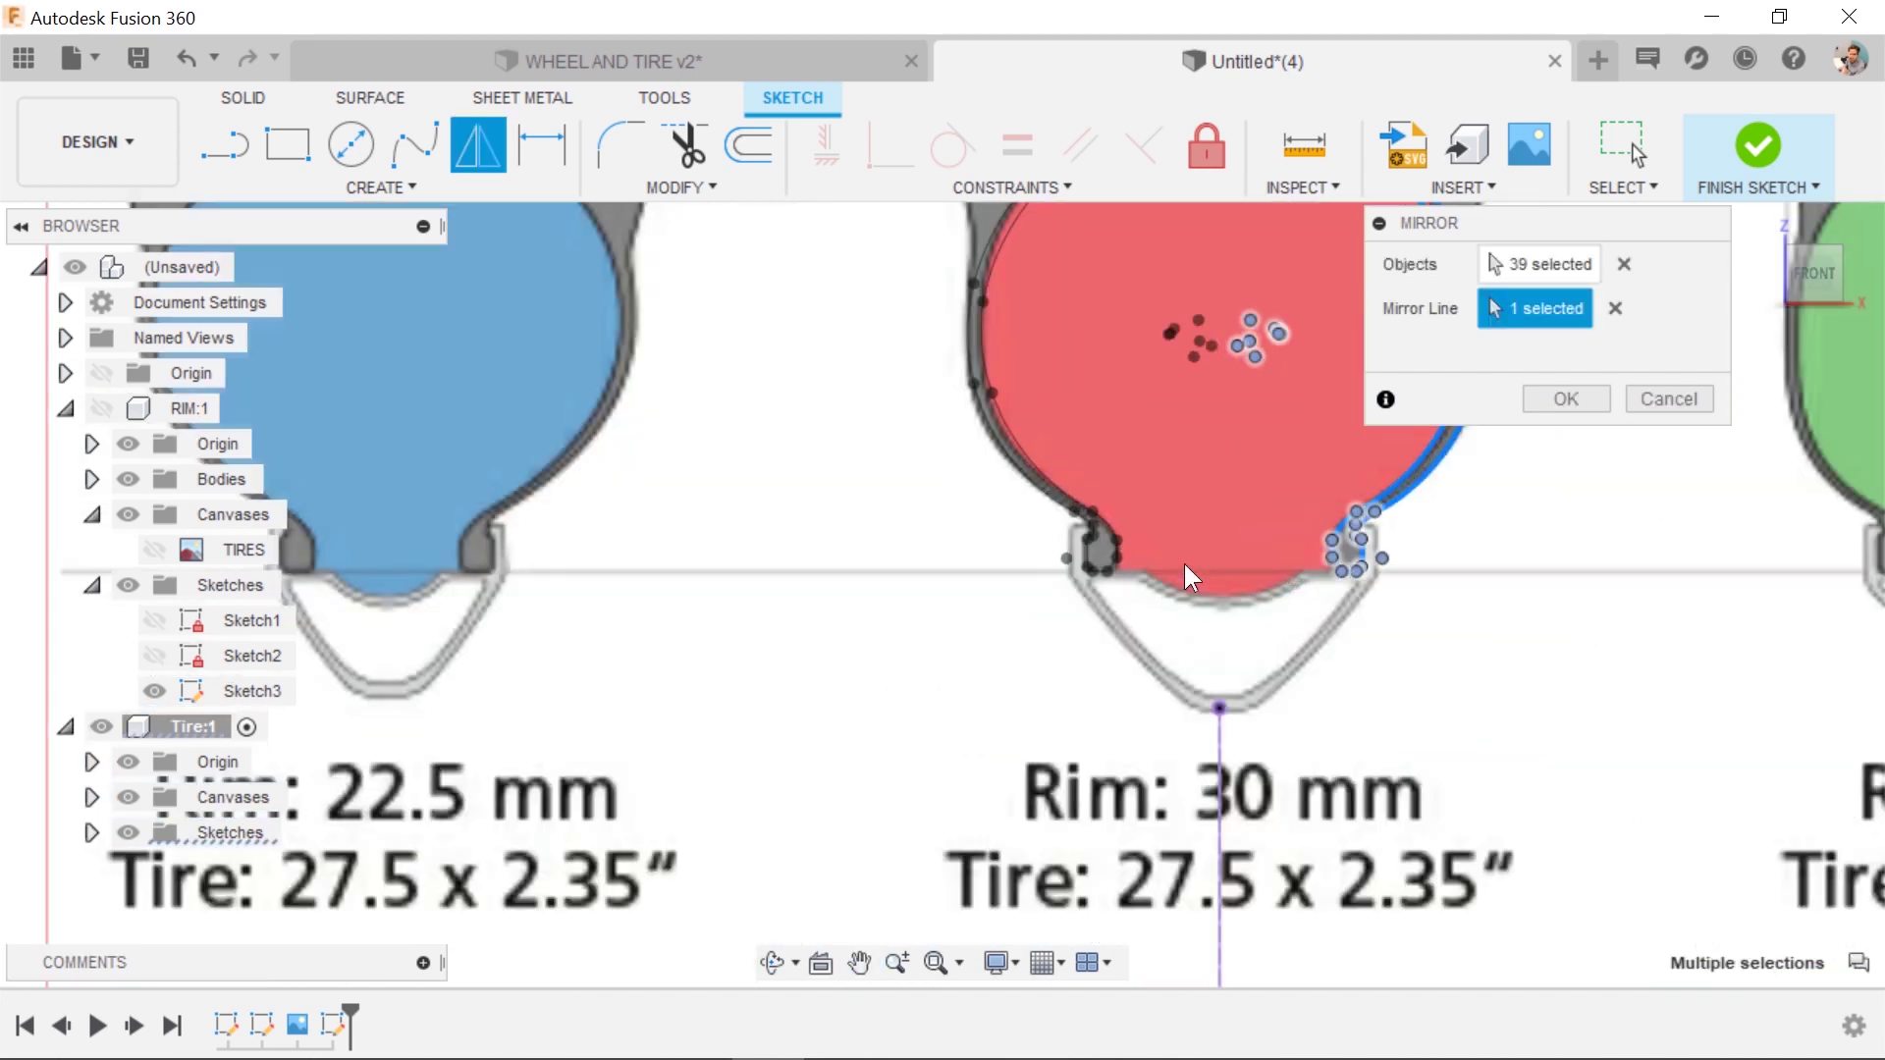
scroll(1147, 552, down, 4)
scroll(1252, 442, down, 2)
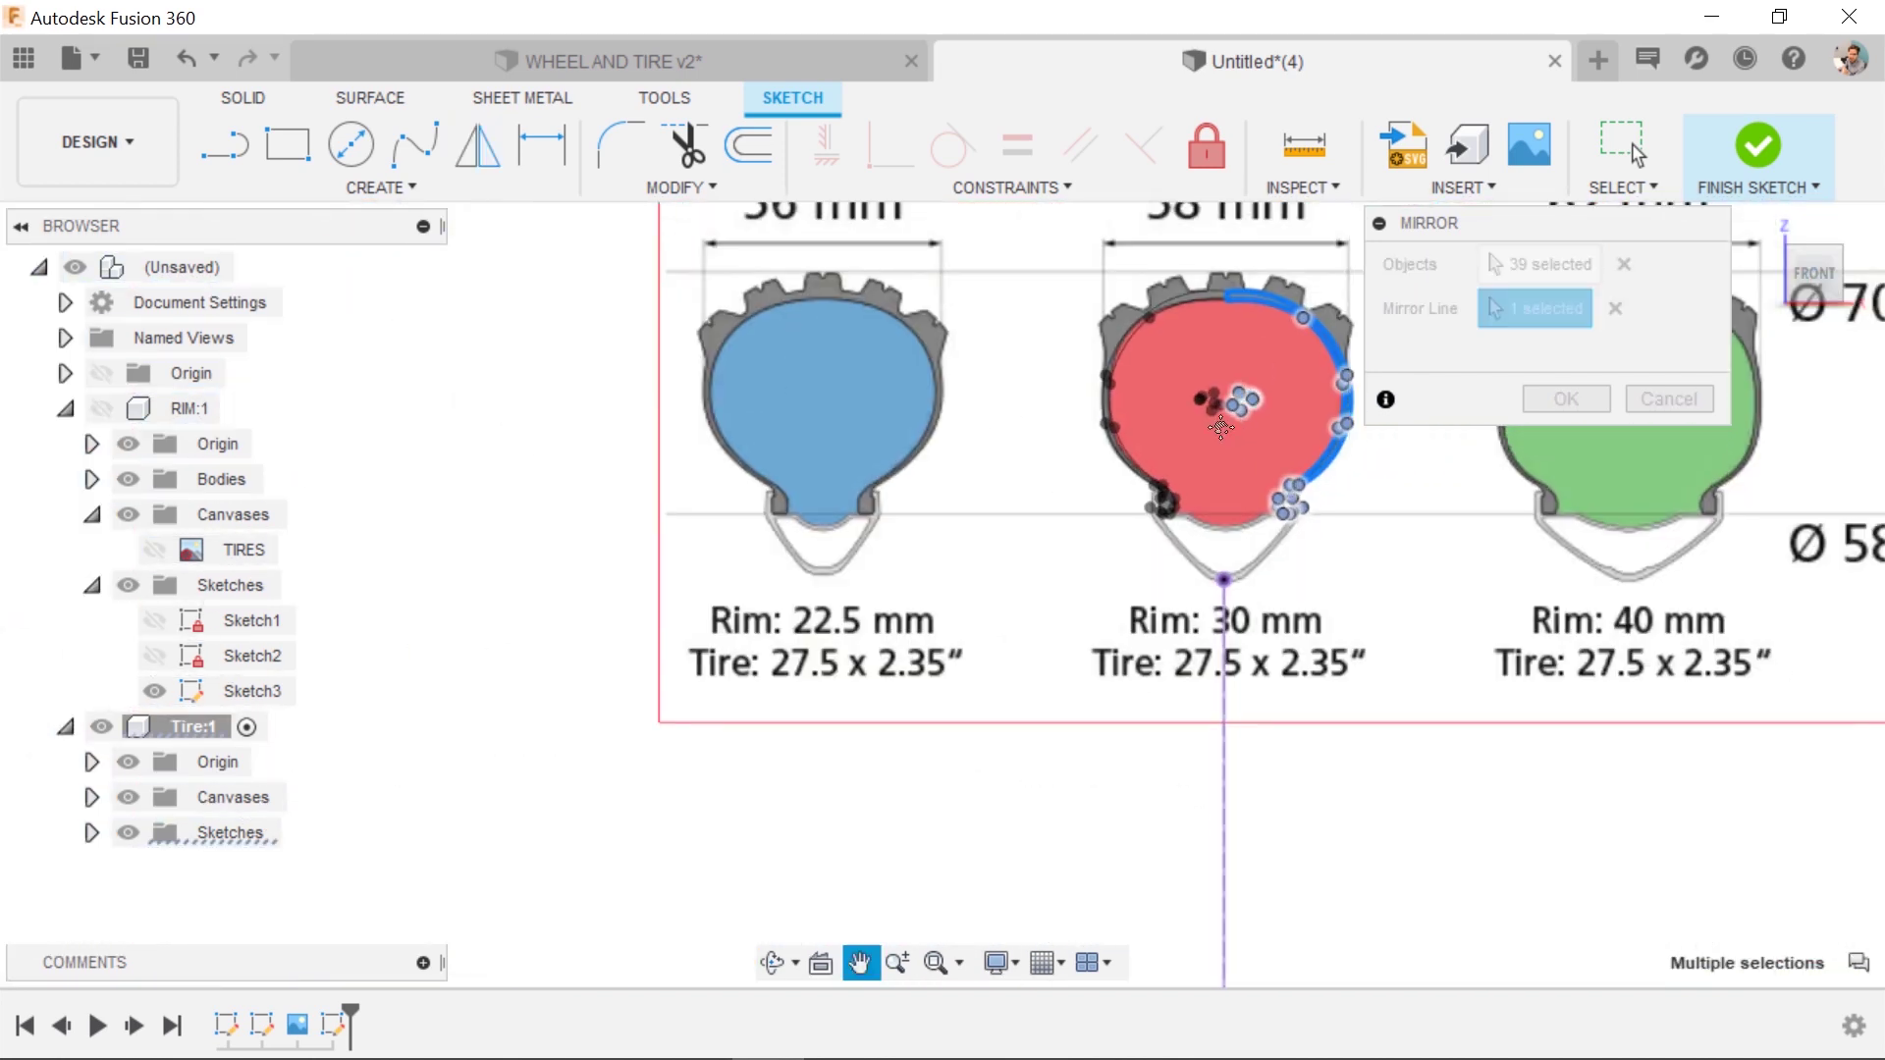
scroll(1216, 383, up, 5)
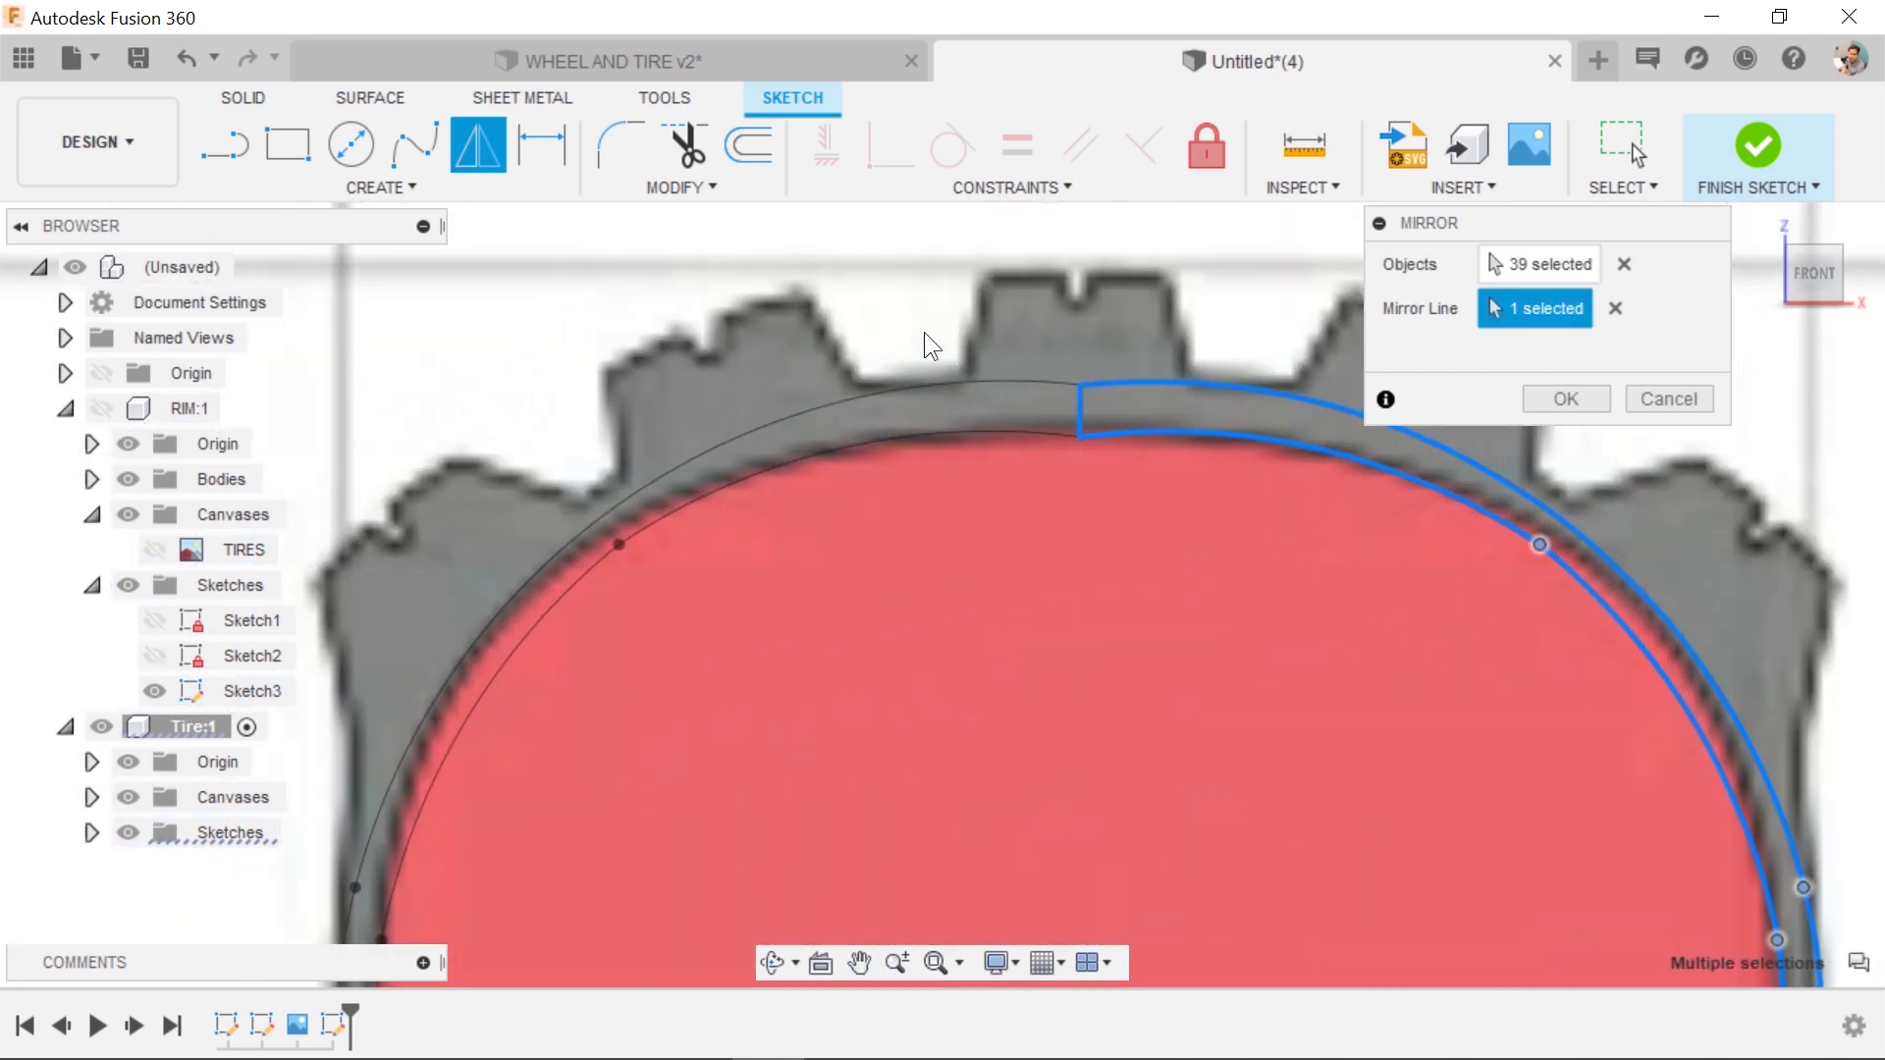
text(sarc)
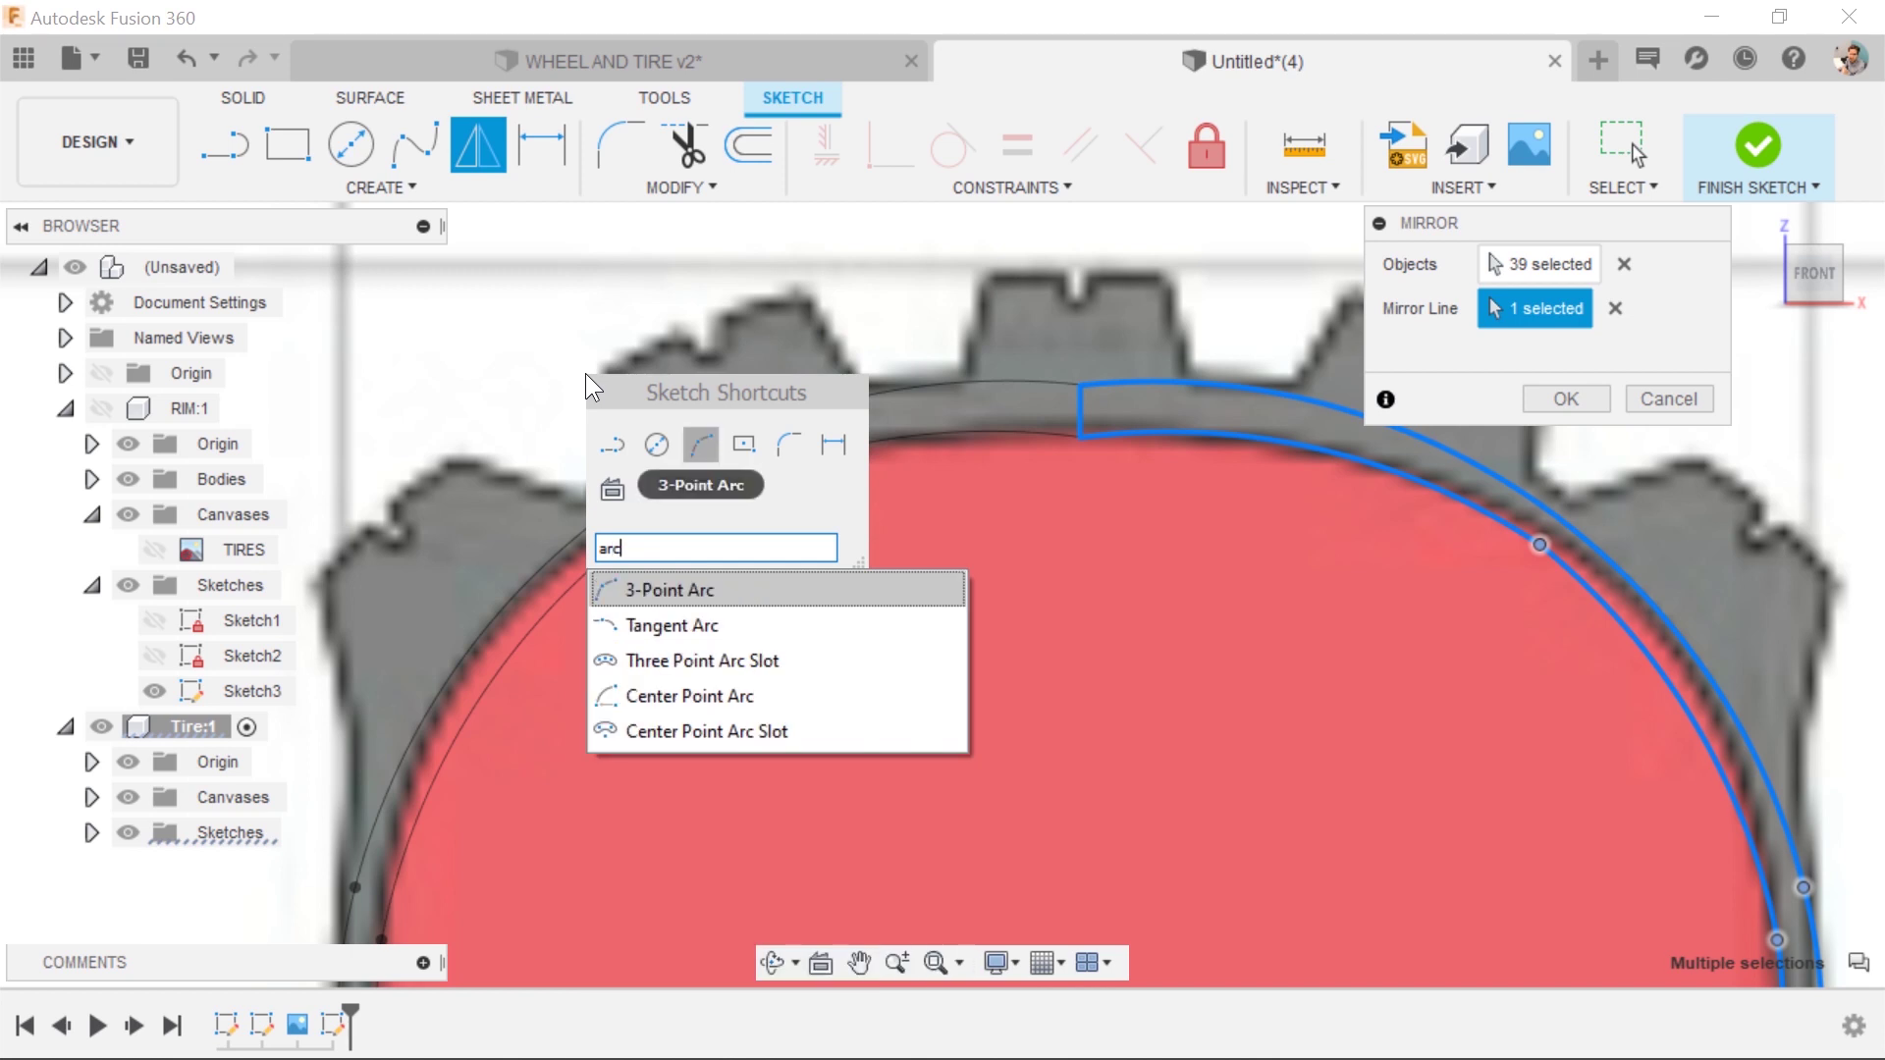
click(683, 589)
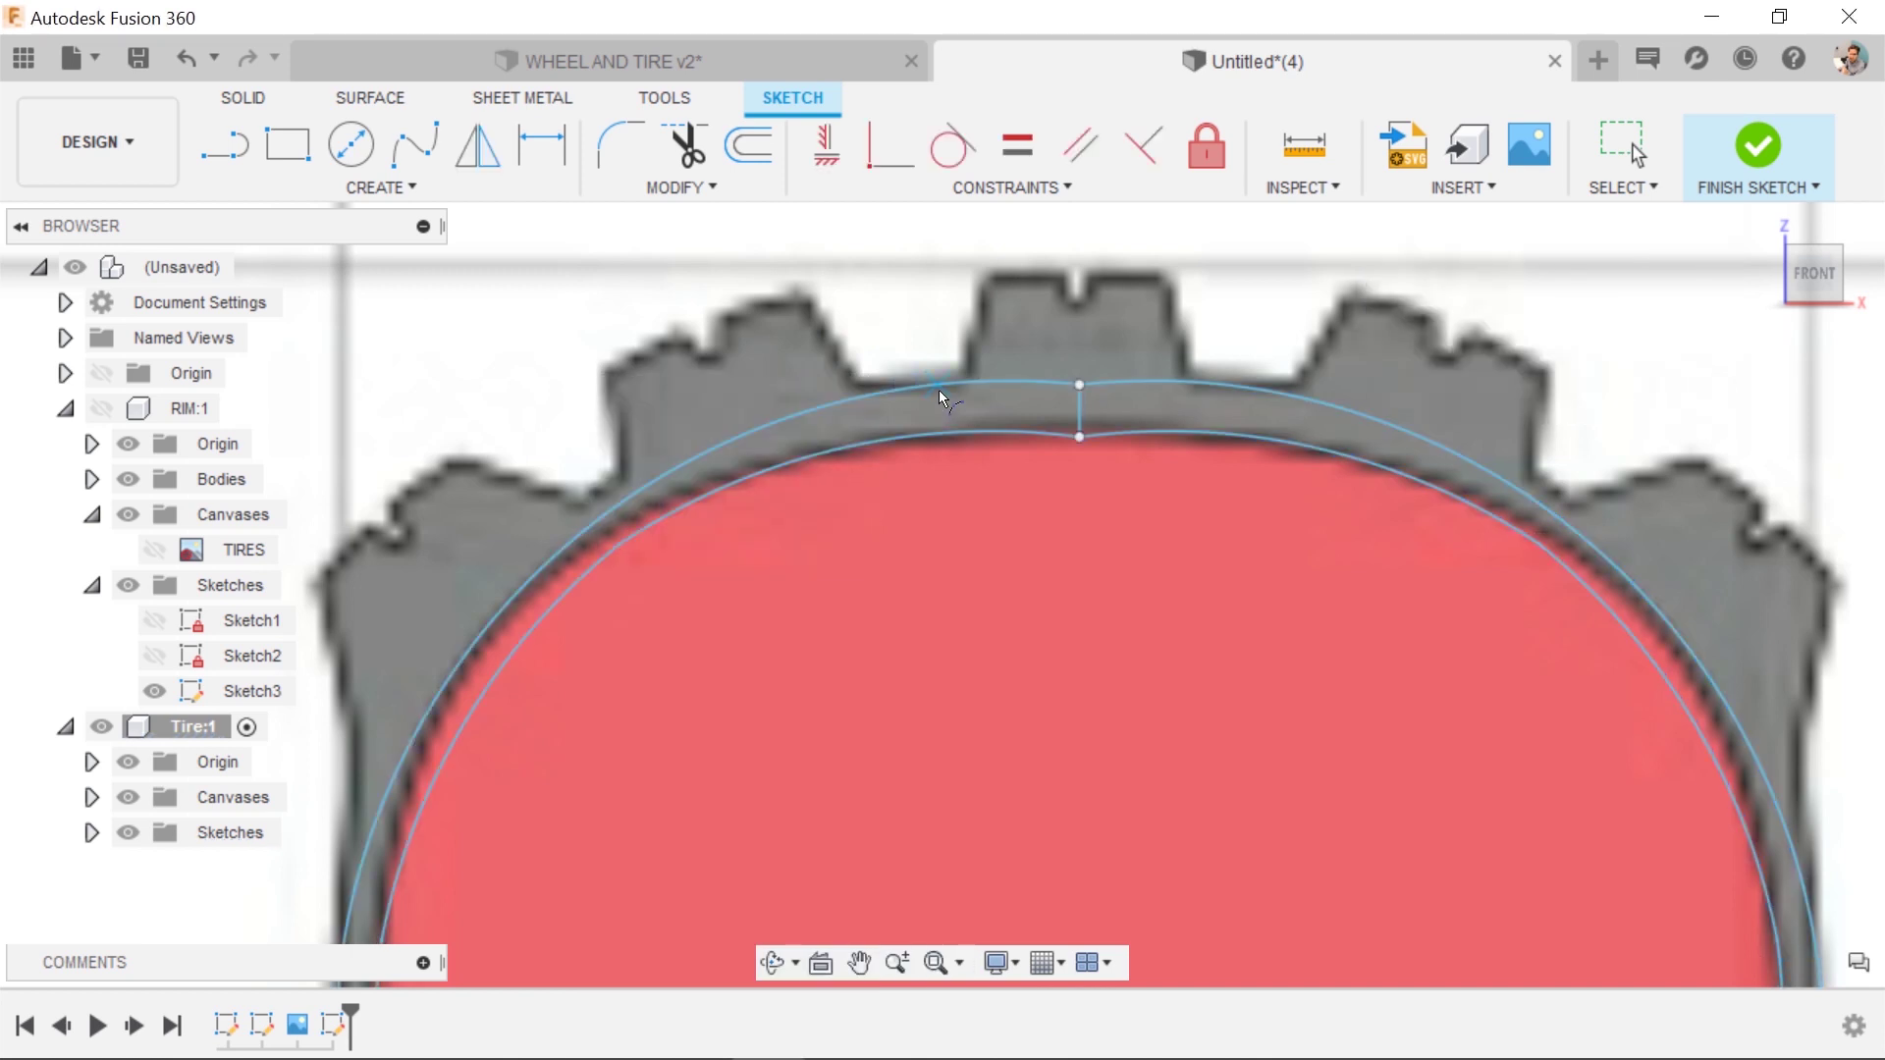
Draw a 3-point arc across the tire's crown, closing the band between outer and inner arcs.
click(939, 389)
click(1203, 382)
scroll(1080, 383, up, 3)
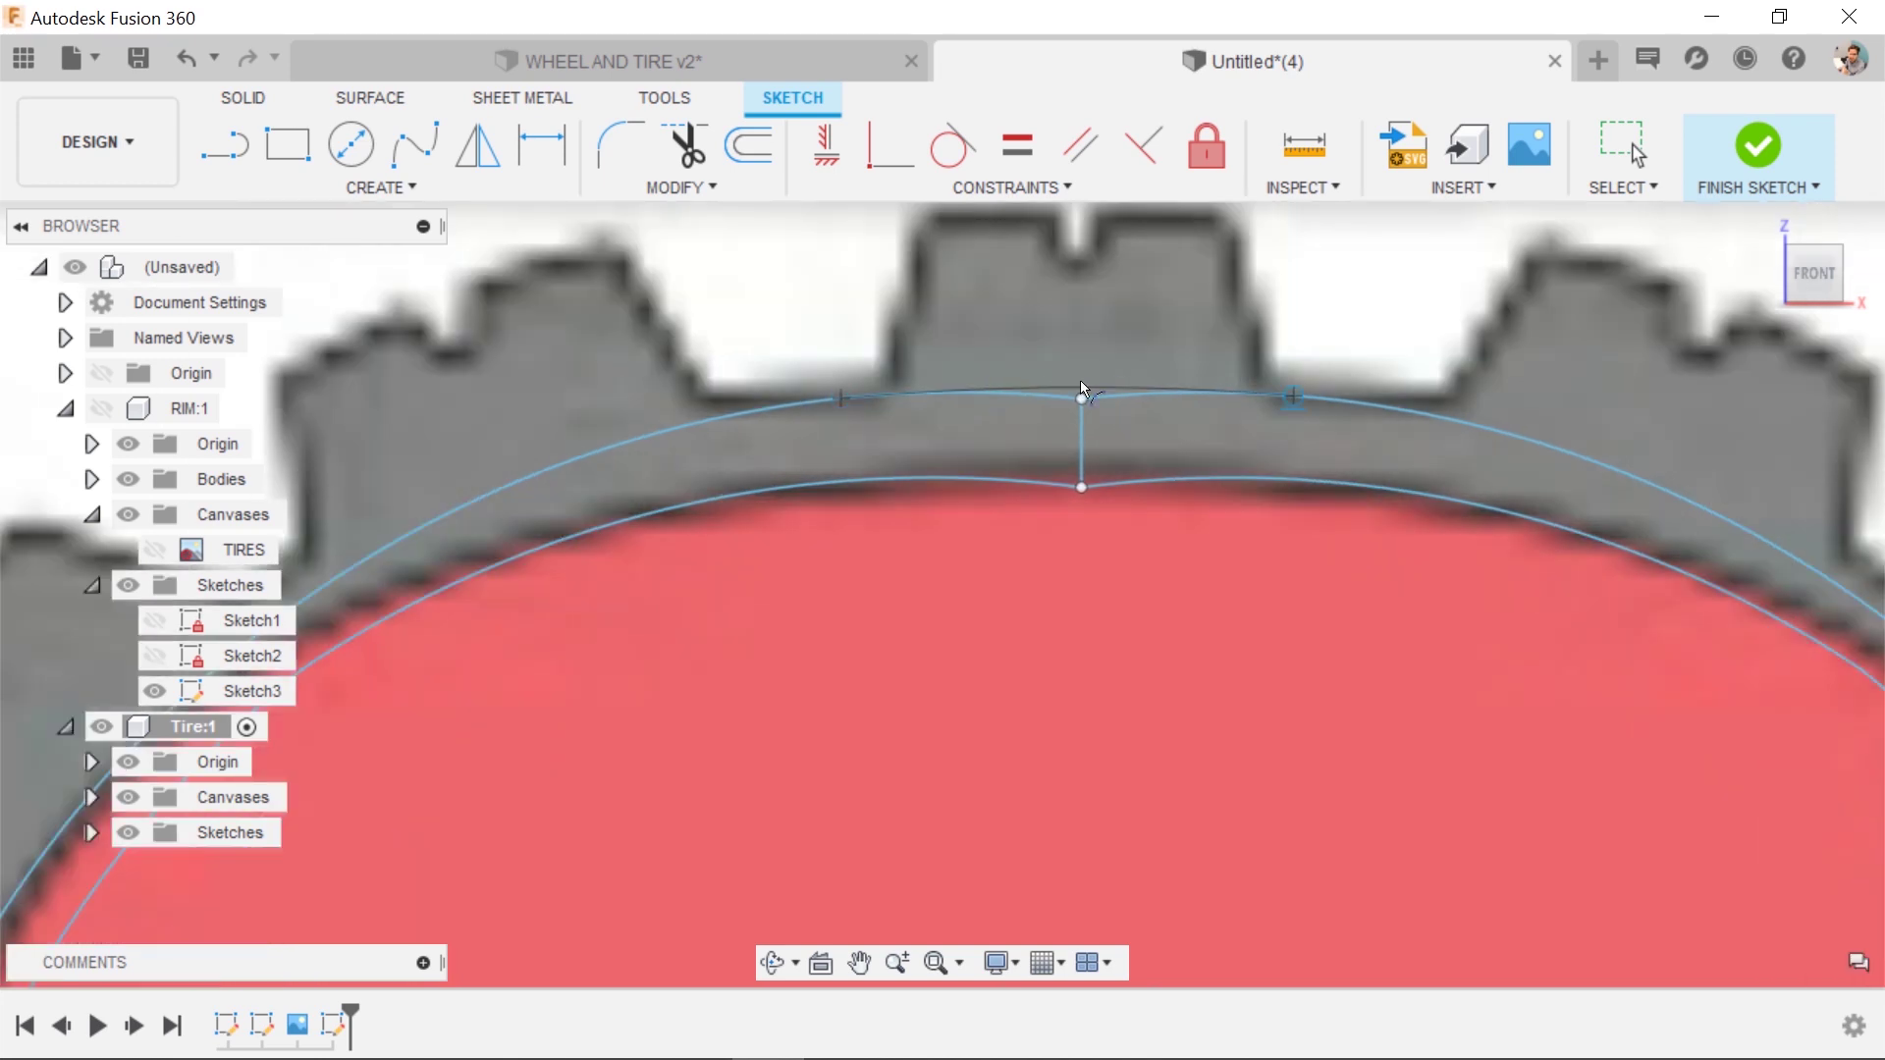
click(1081, 385)
click(783, 486)
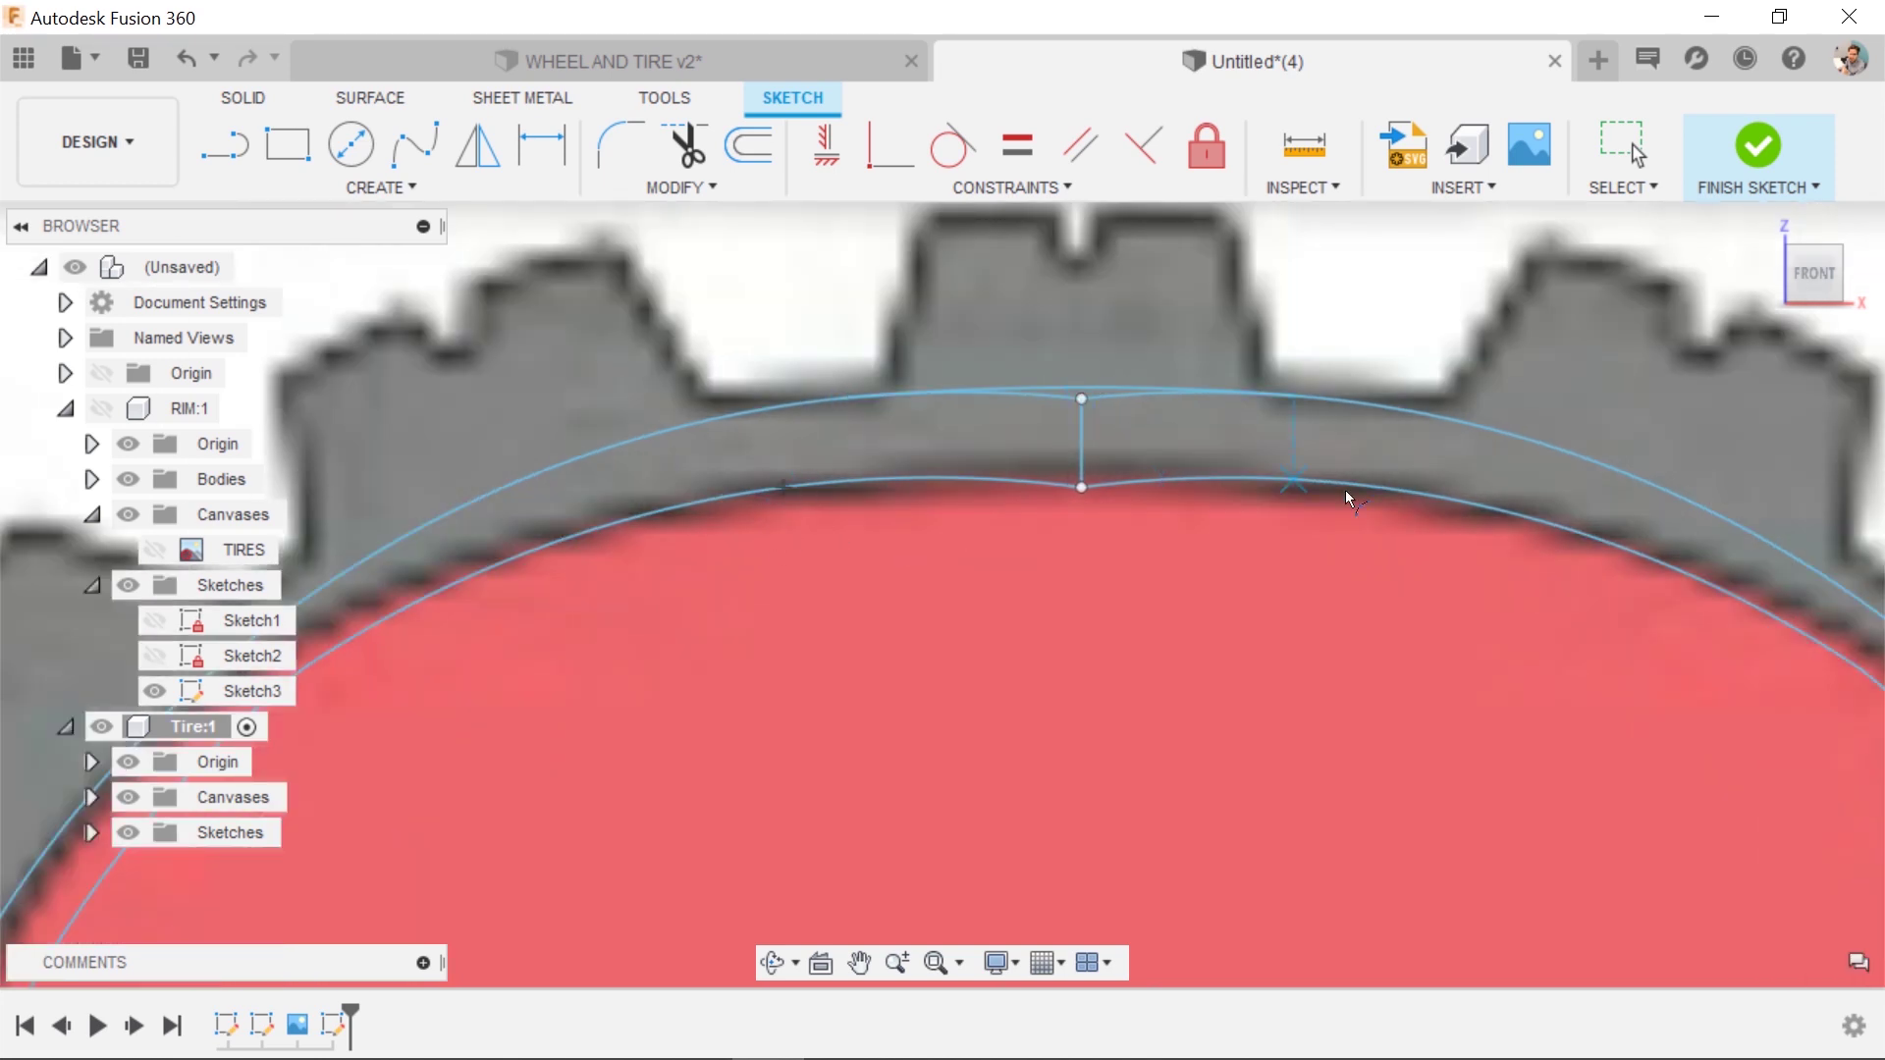
click(1315, 484)
click(1170, 475)
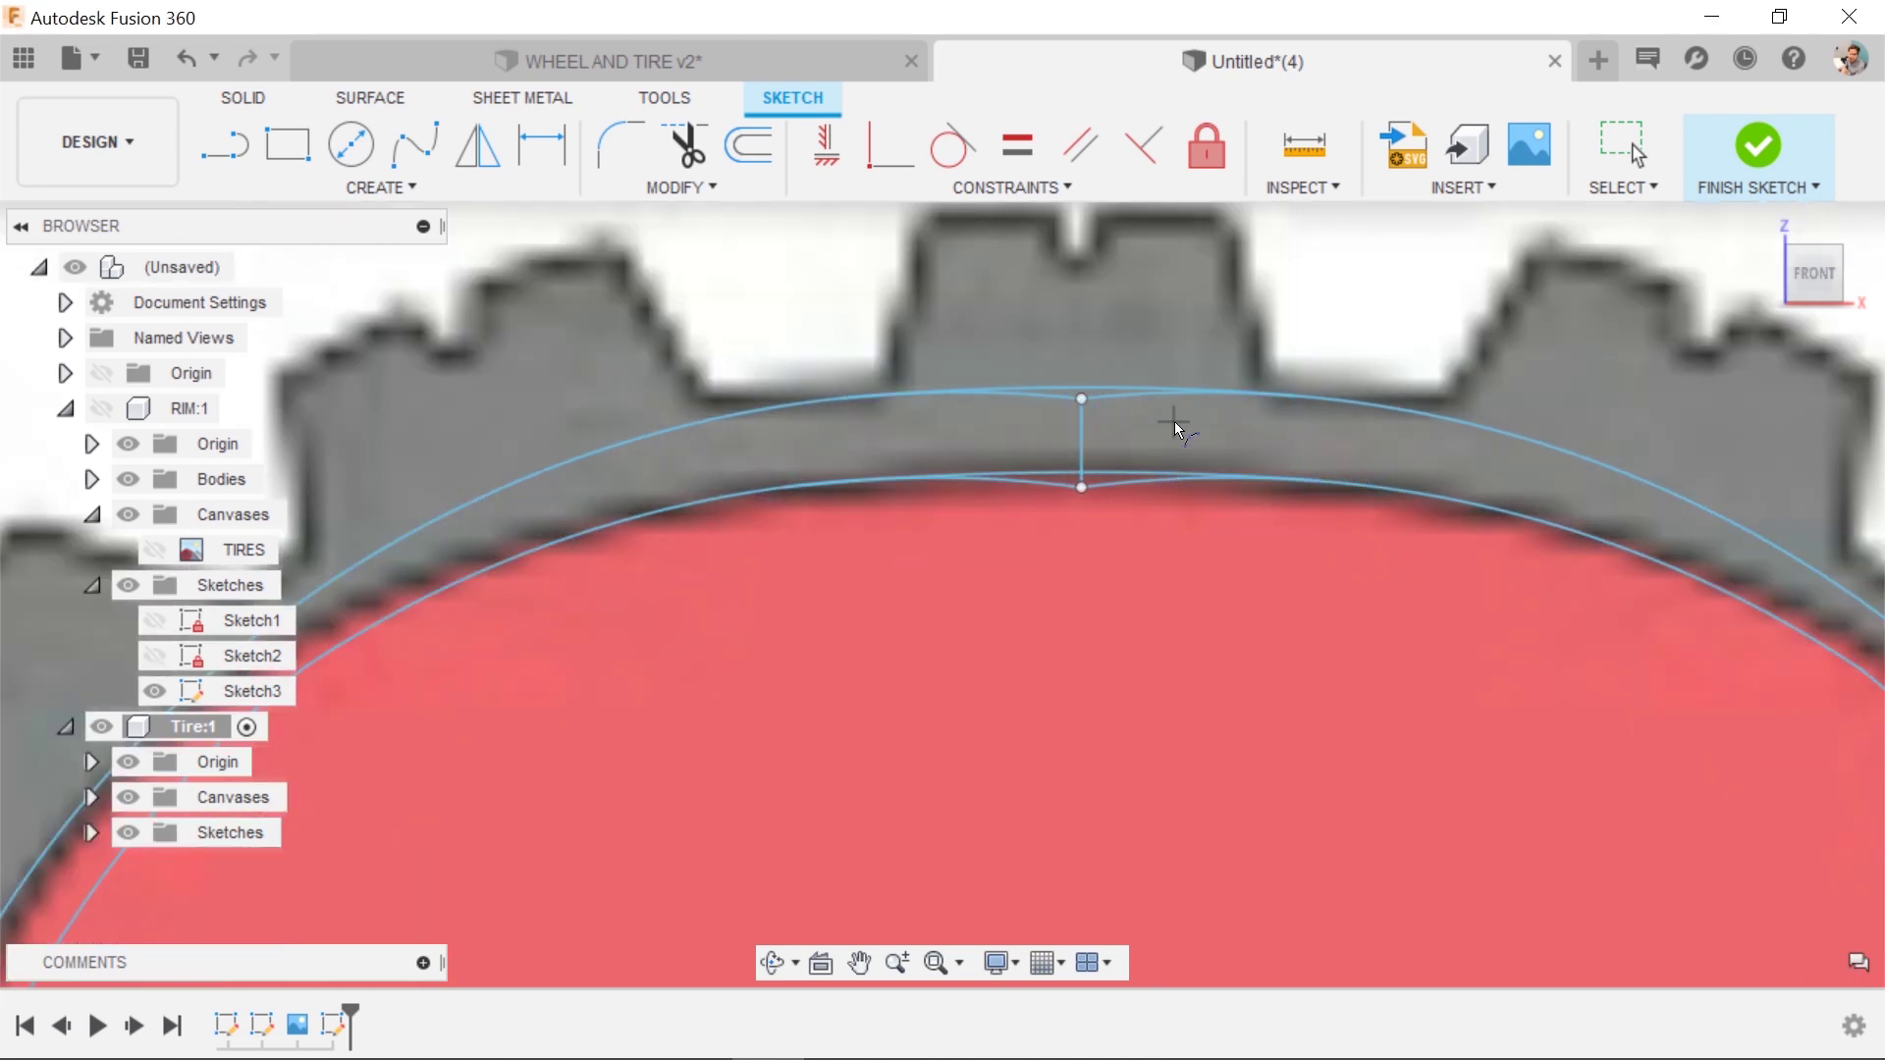
scroll(1174, 421, down, 2)
scroll(1151, 420, up, 2)
key(Escape)
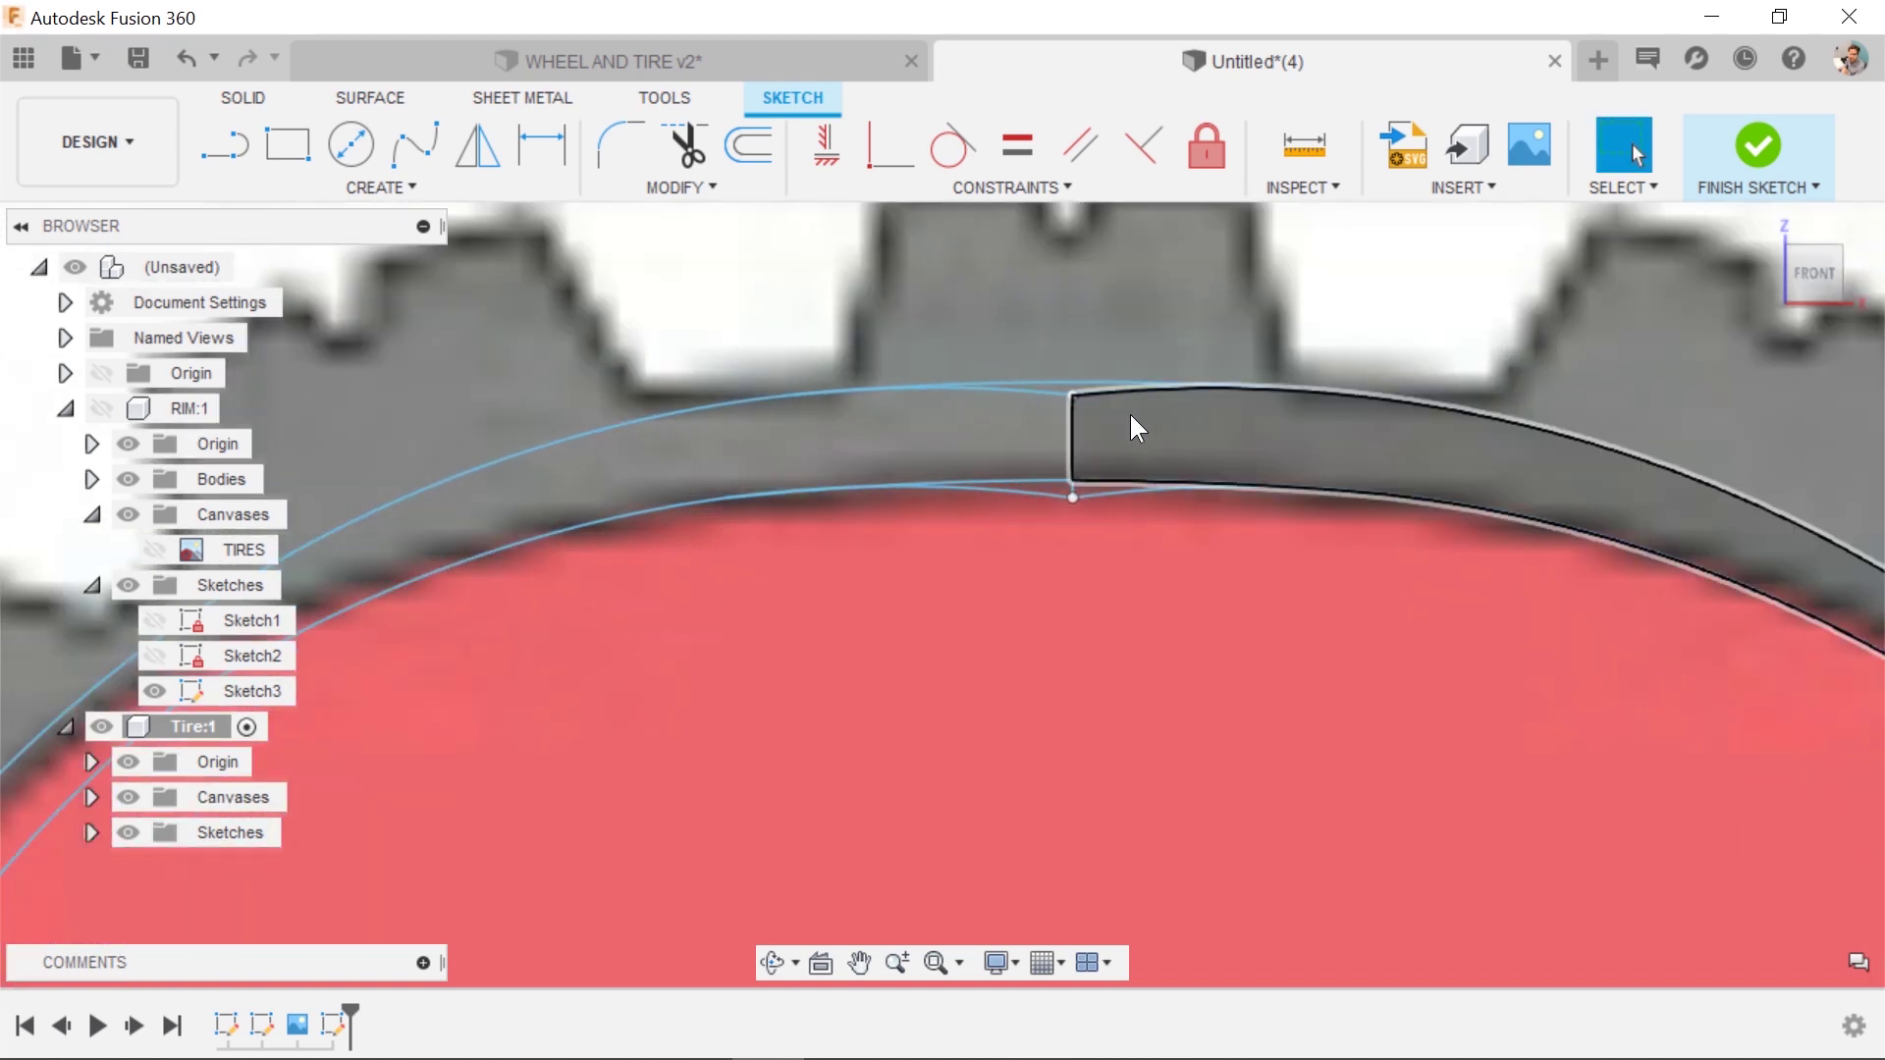
scroll(1129, 411, up, 3)
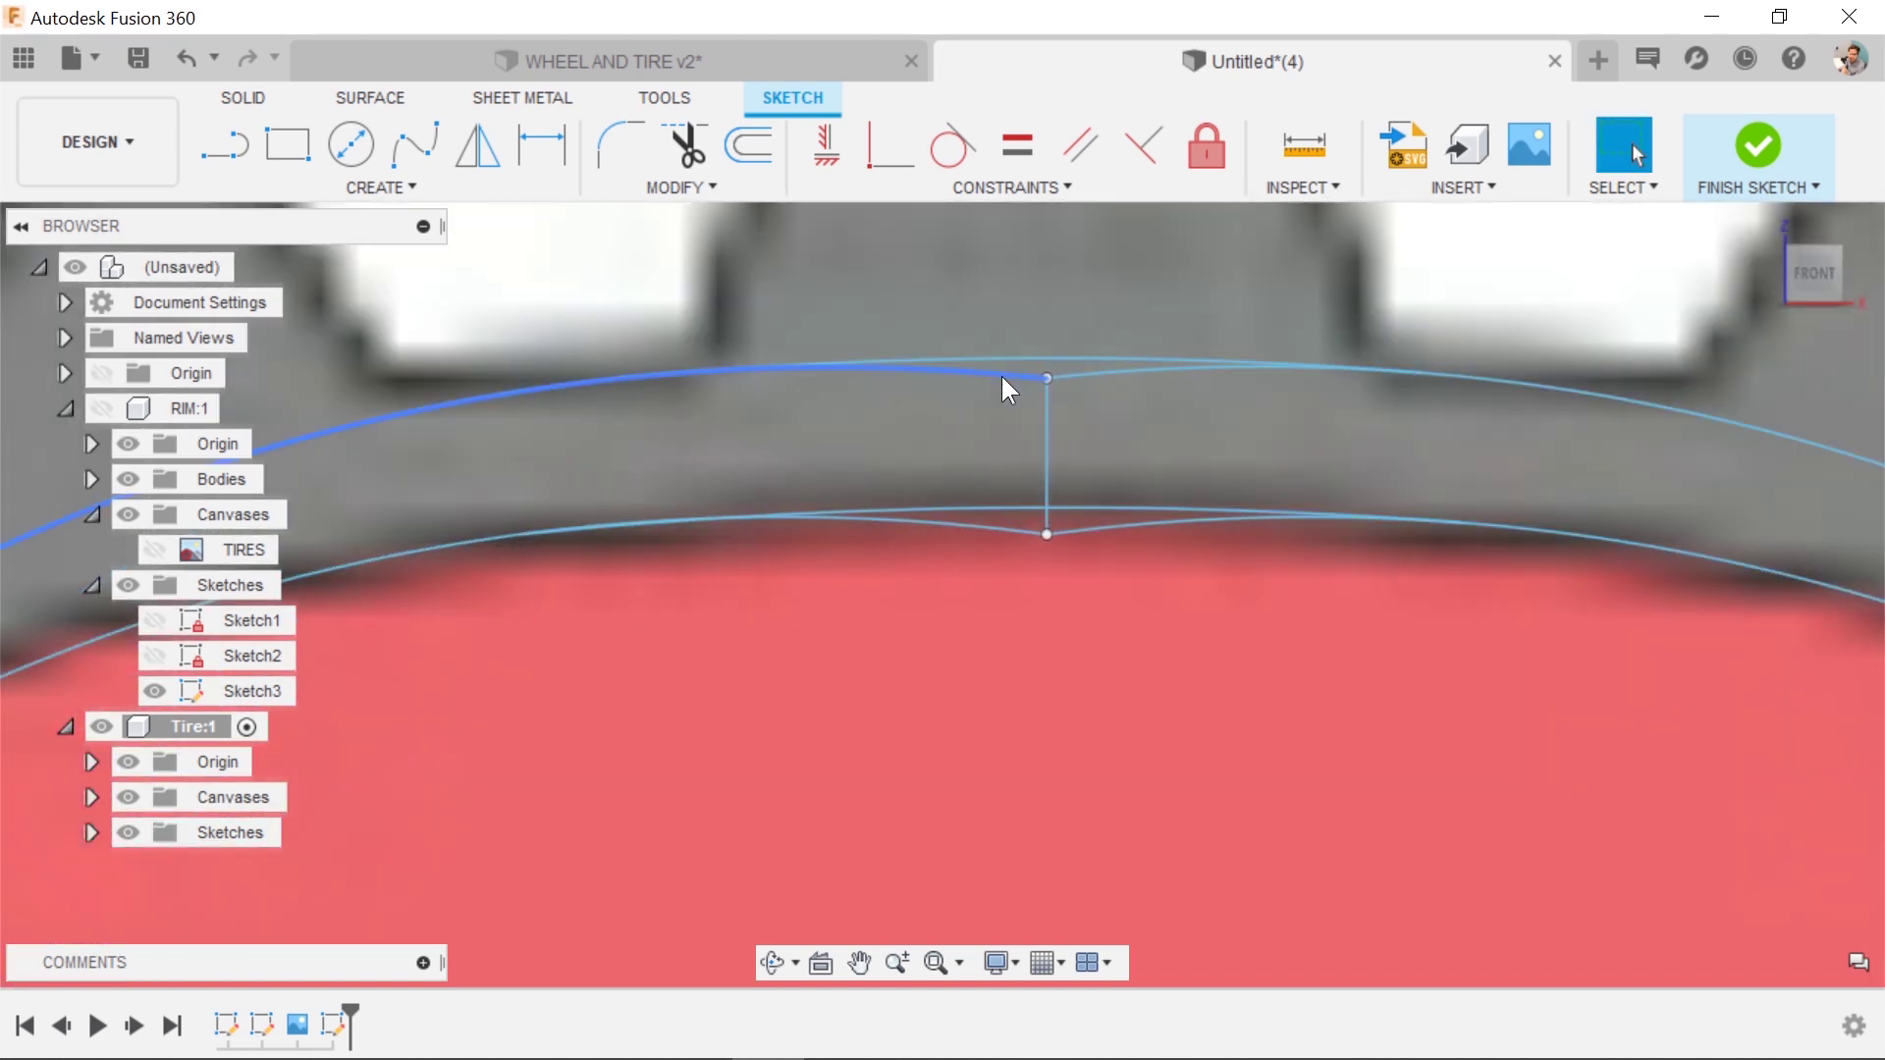
text(srtr)
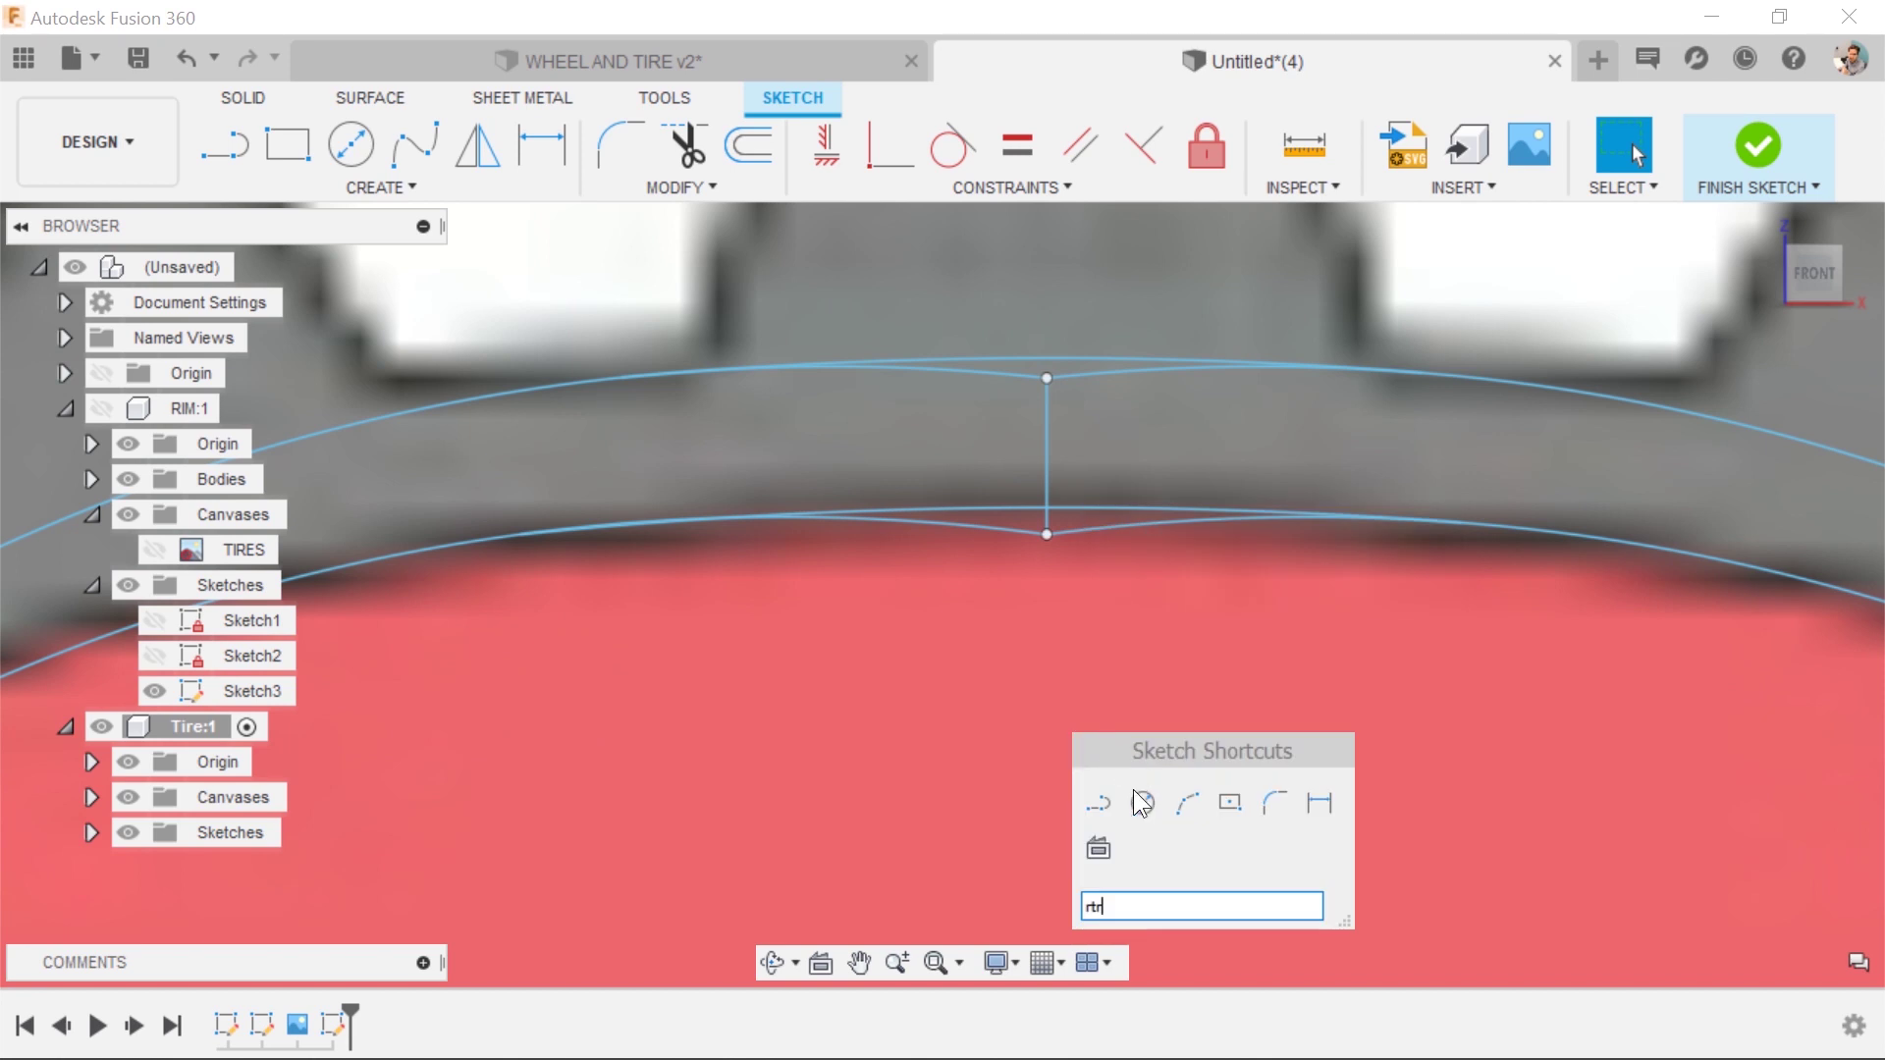
Trim away the short connecting segments, vertical lines and both dips in the top arc.
key(BackSpace)
key(BackSpace)
key(BackSpace)
text(tr)
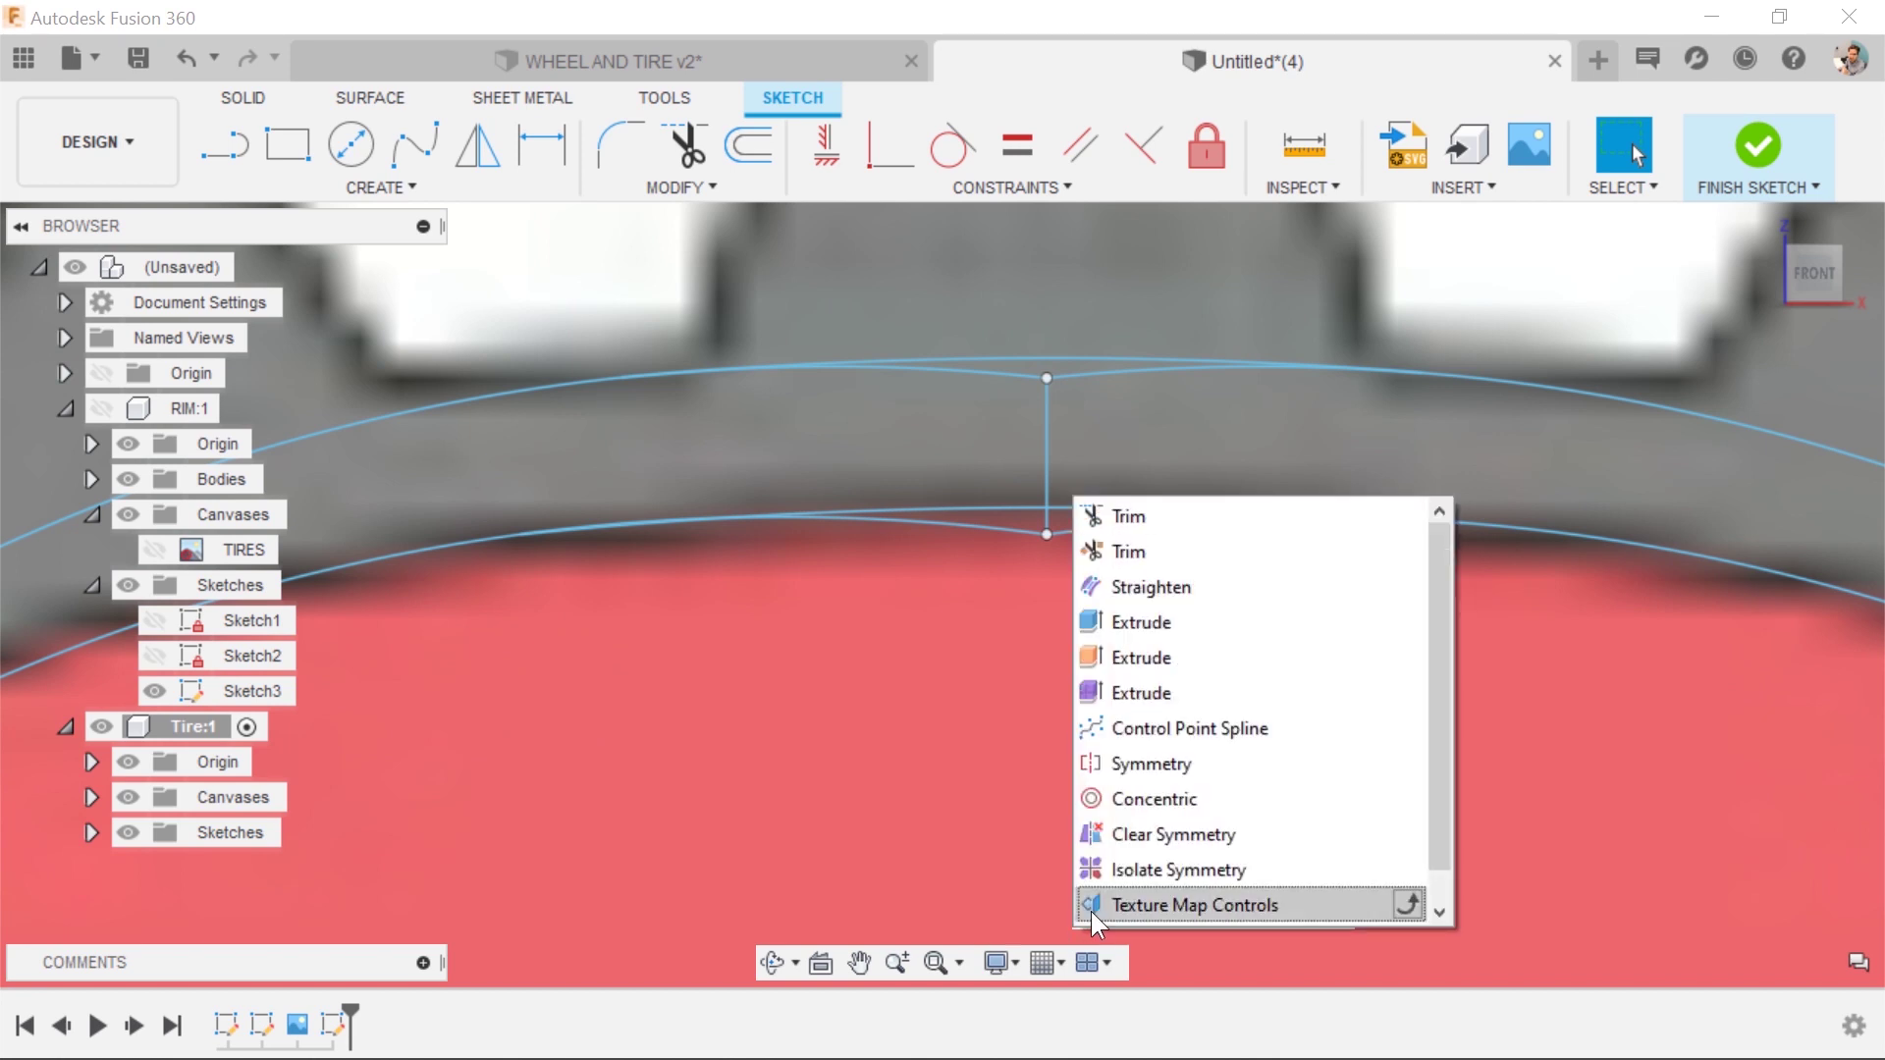
click(1152, 516)
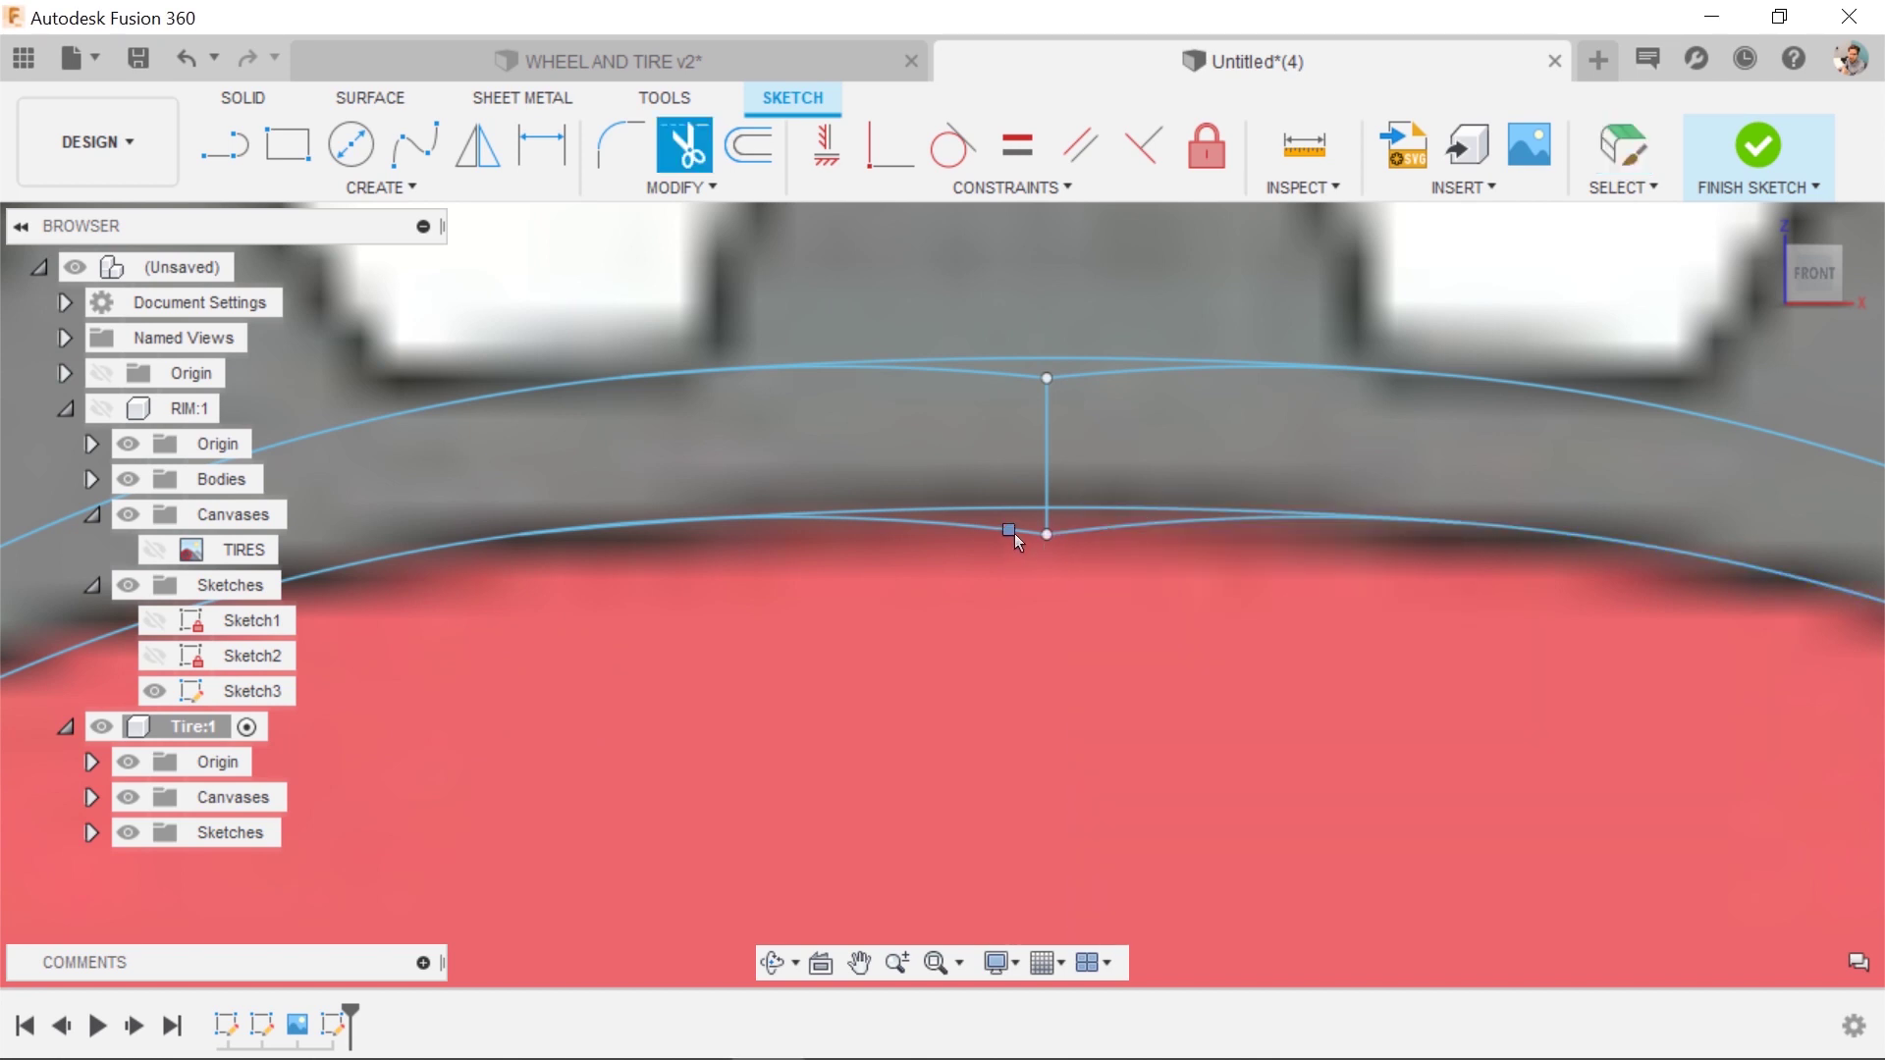
click(1011, 531)
click(1072, 539)
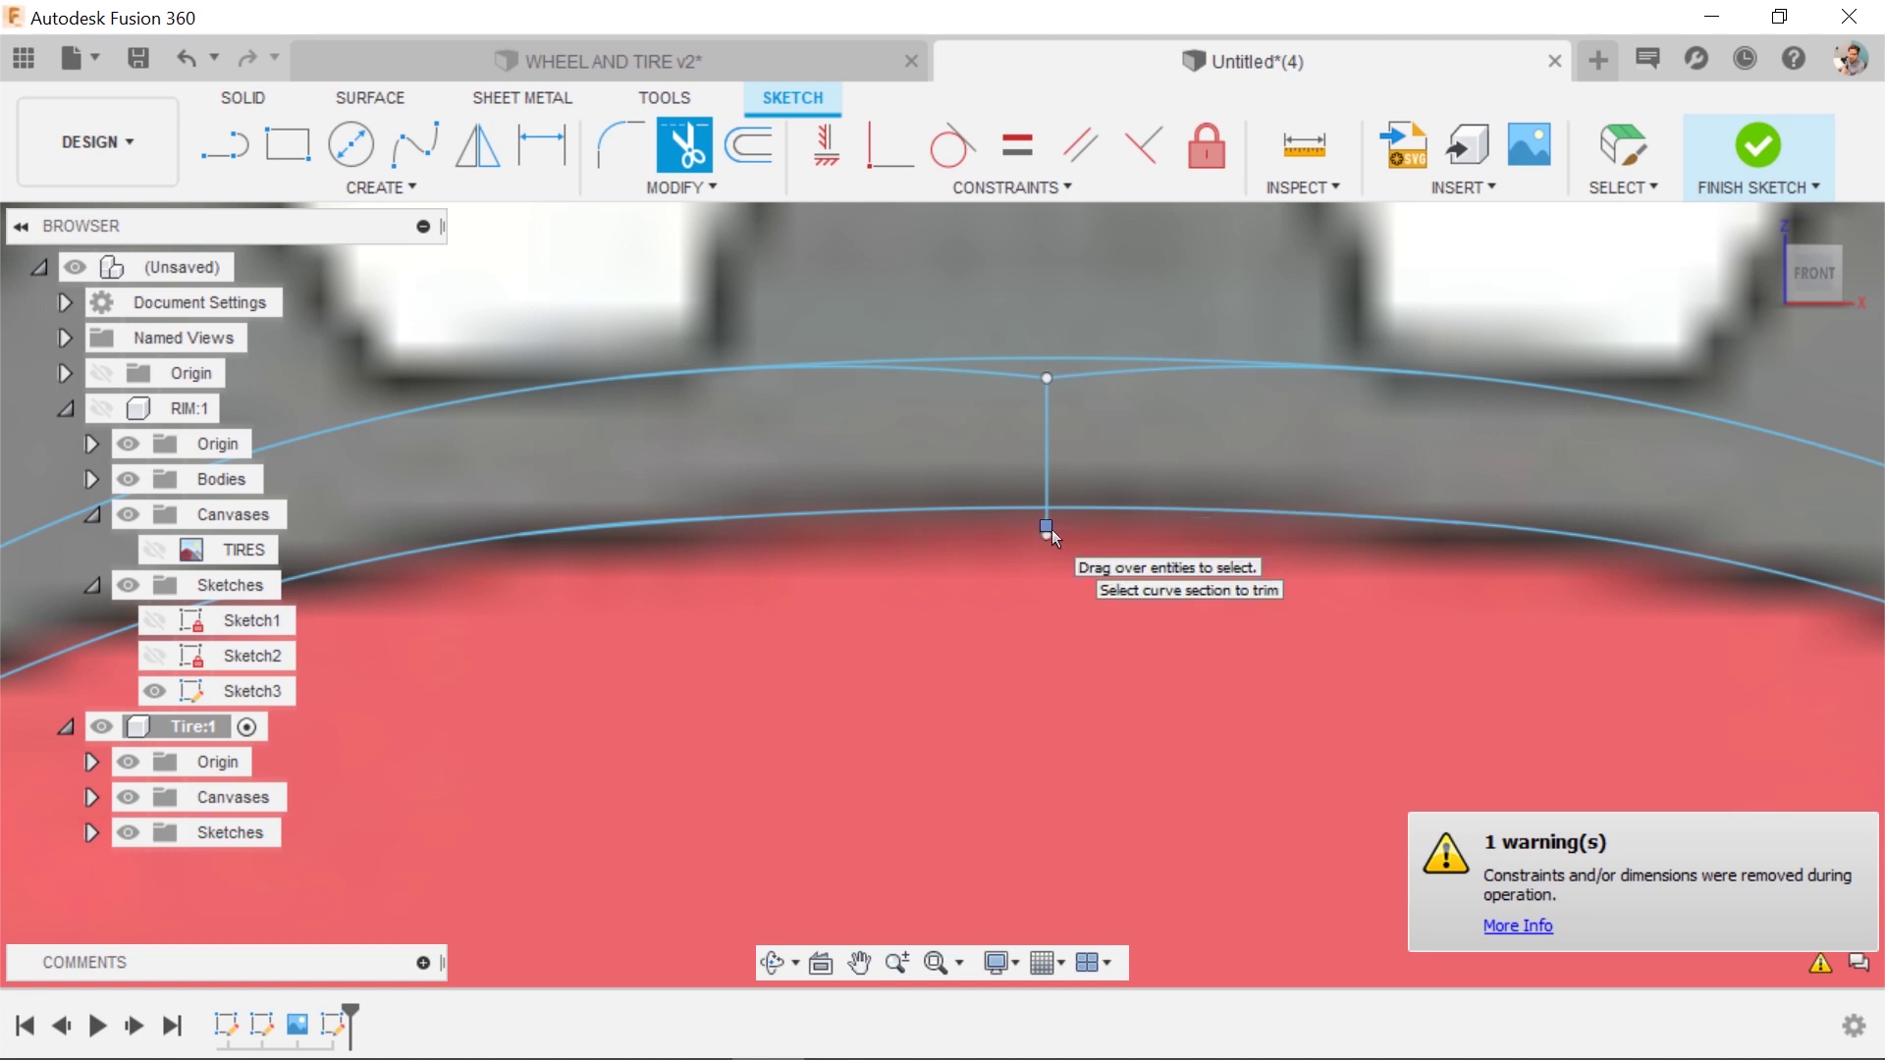
click(1046, 447)
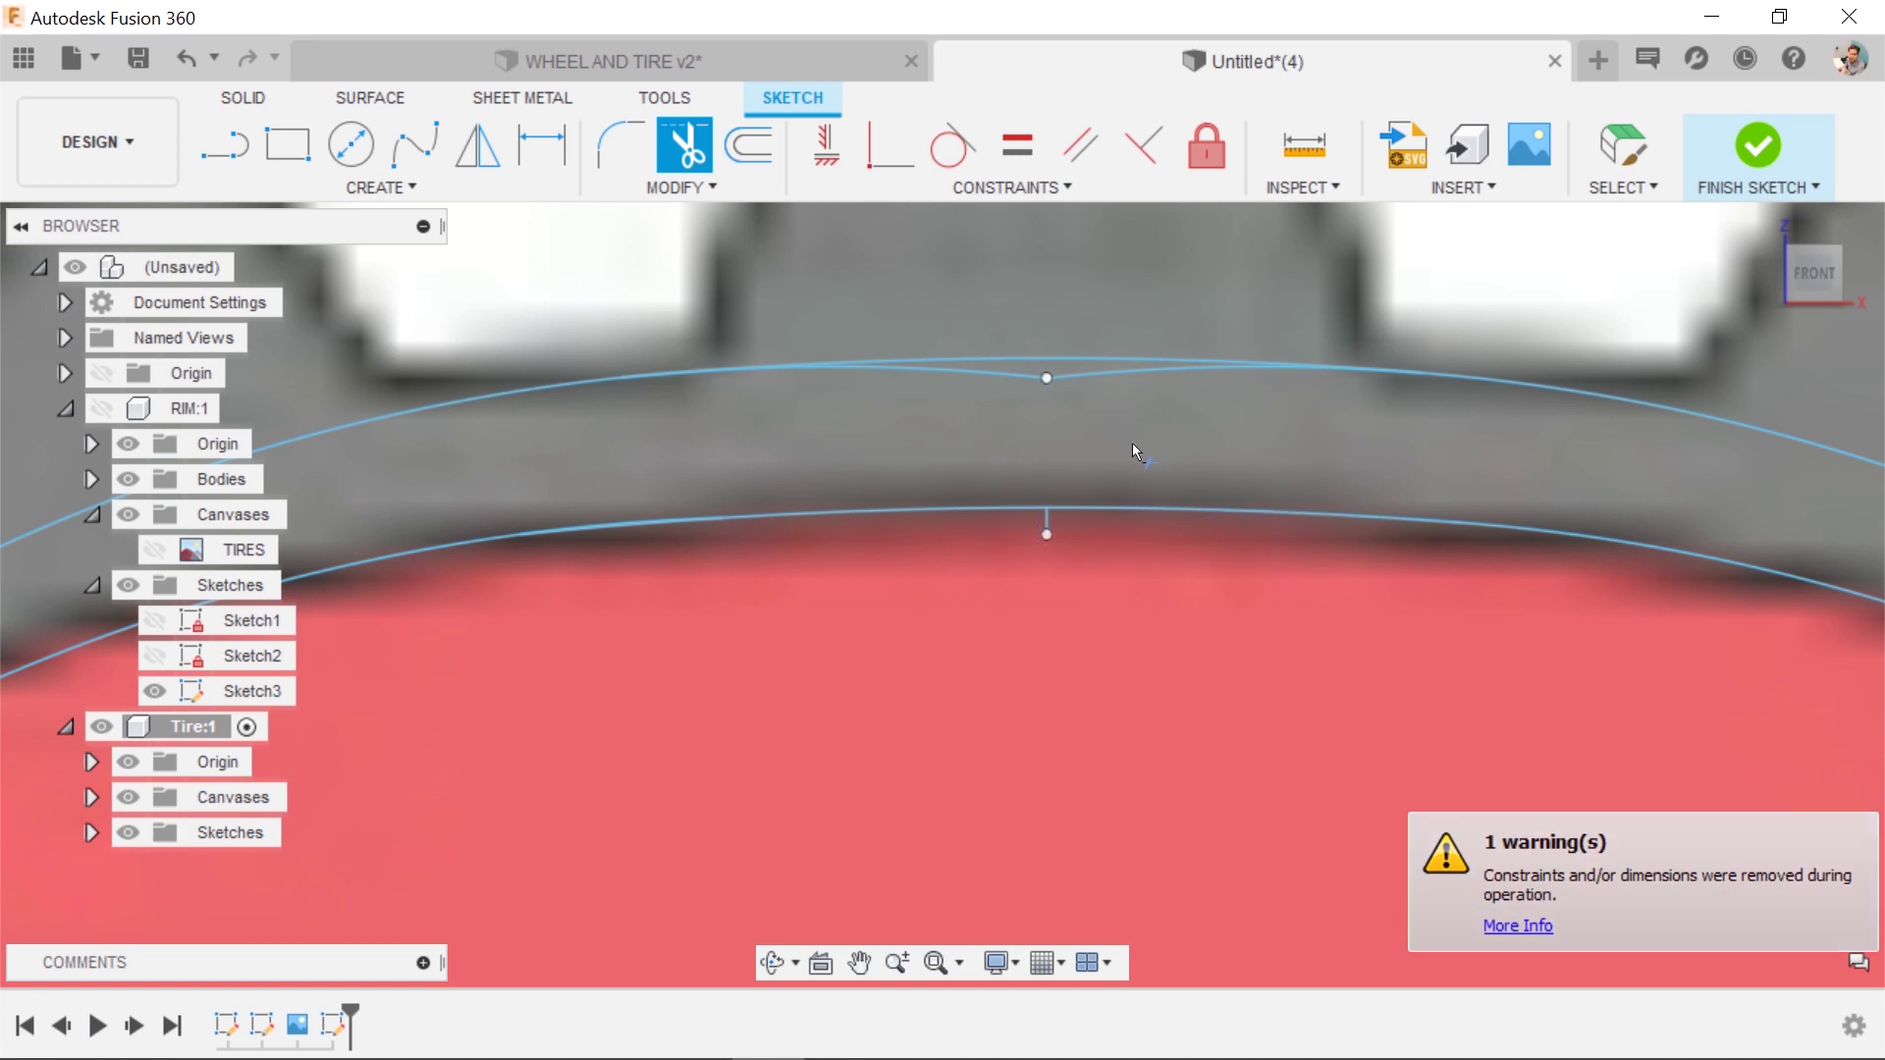
click(1086, 373)
click(1022, 379)
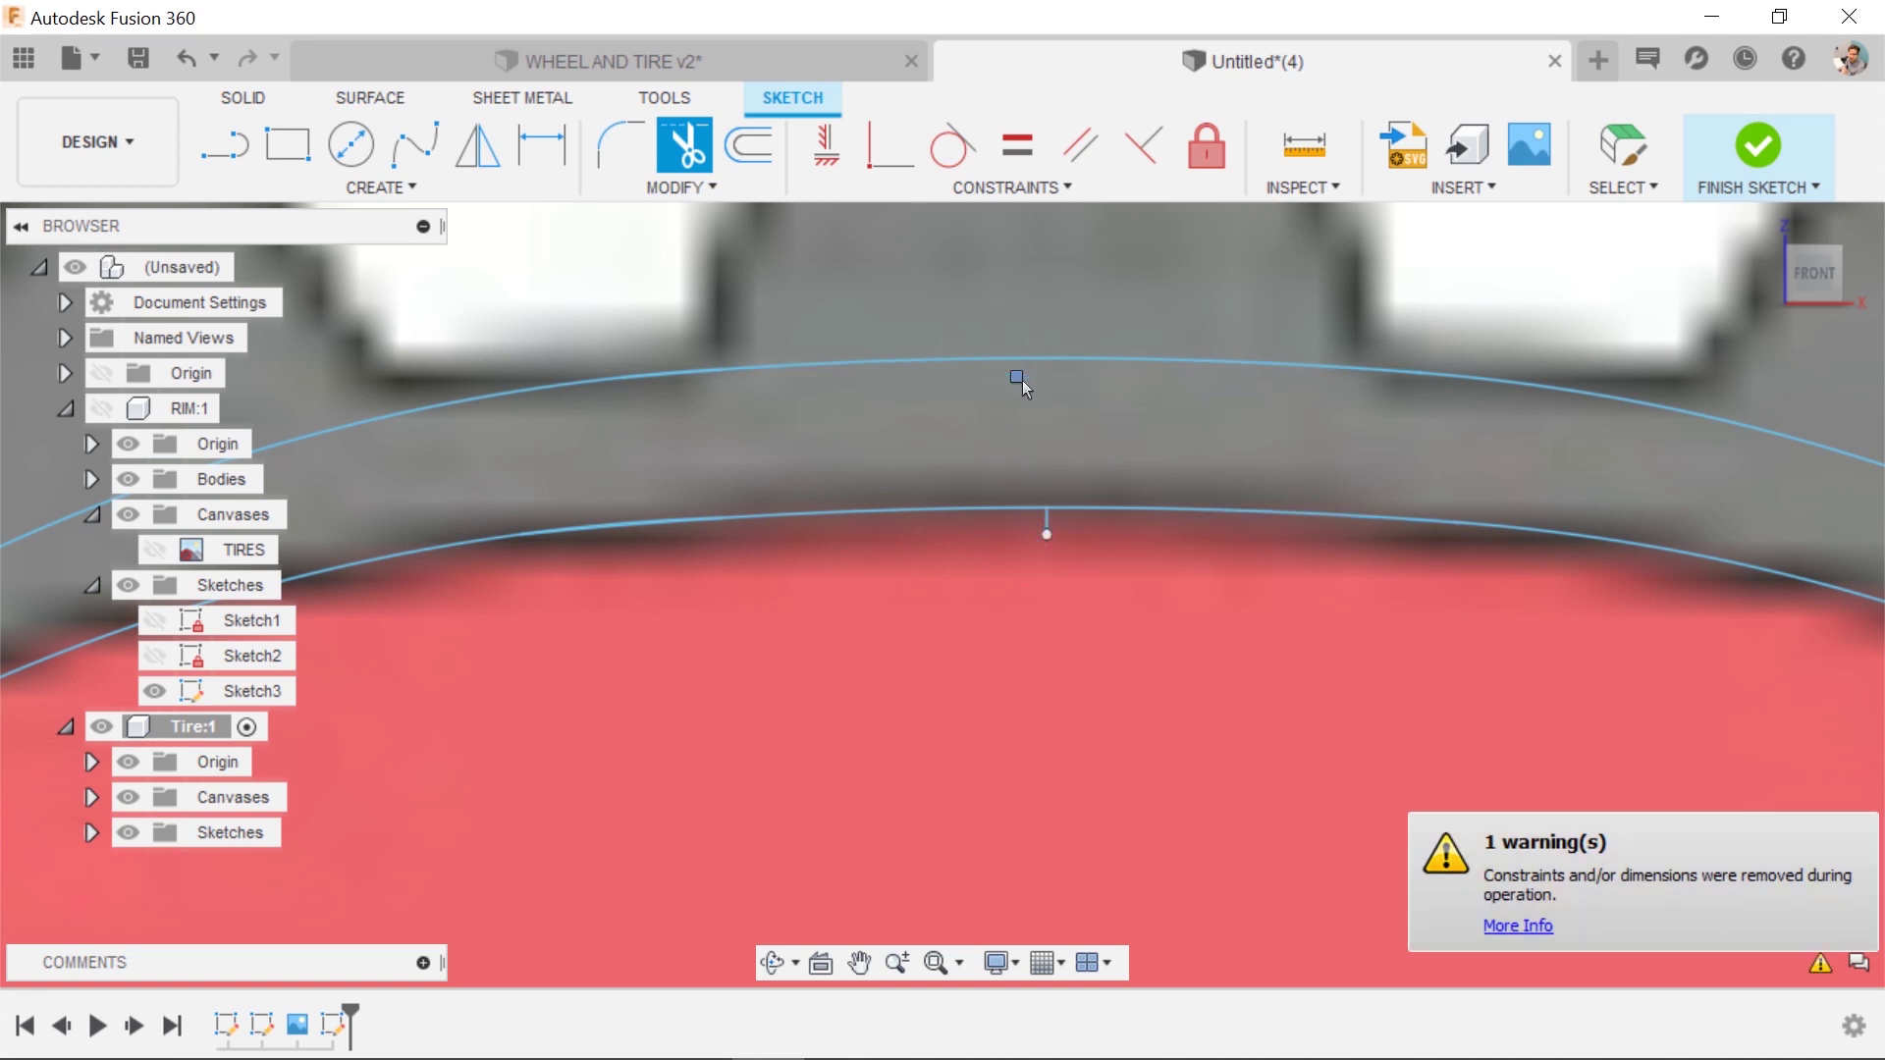
click(1045, 524)
scroll(1099, 585, up, 1)
scroll(1100, 585, down, 8)
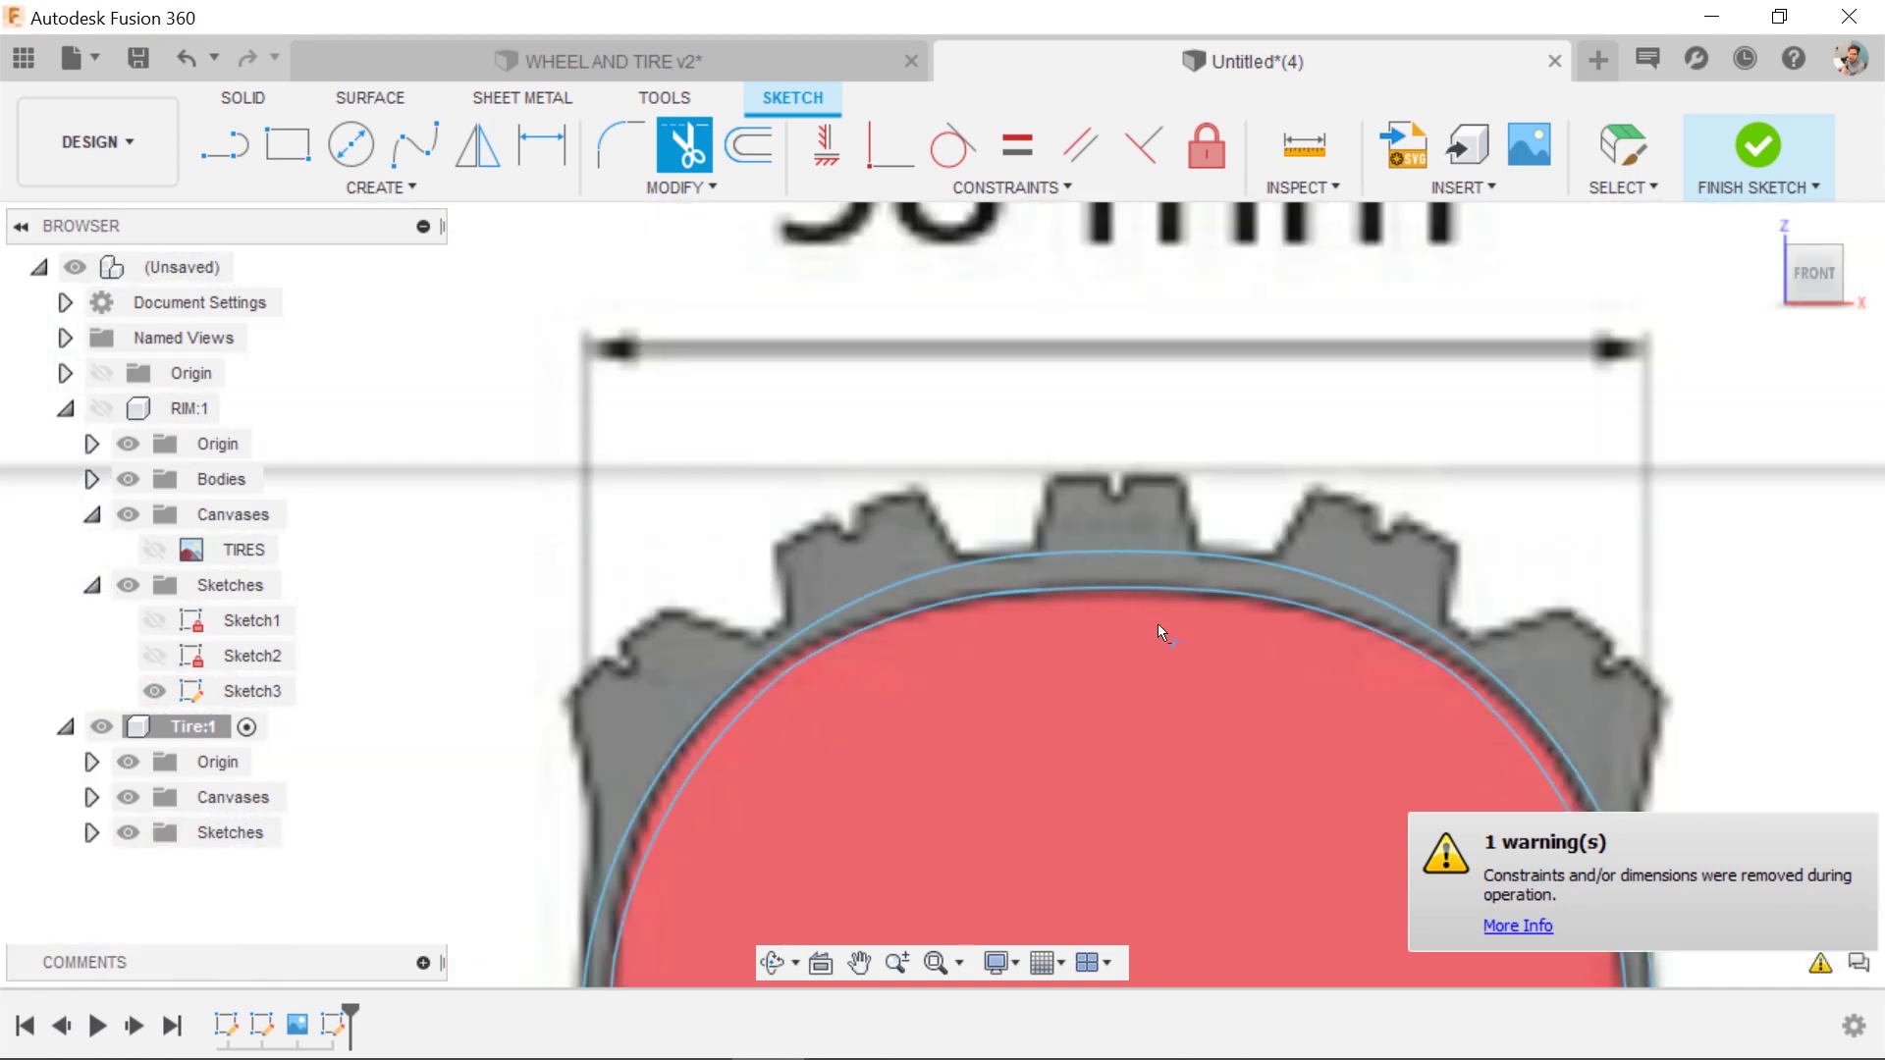
middle_drag(1171, 780, 1169, 436)
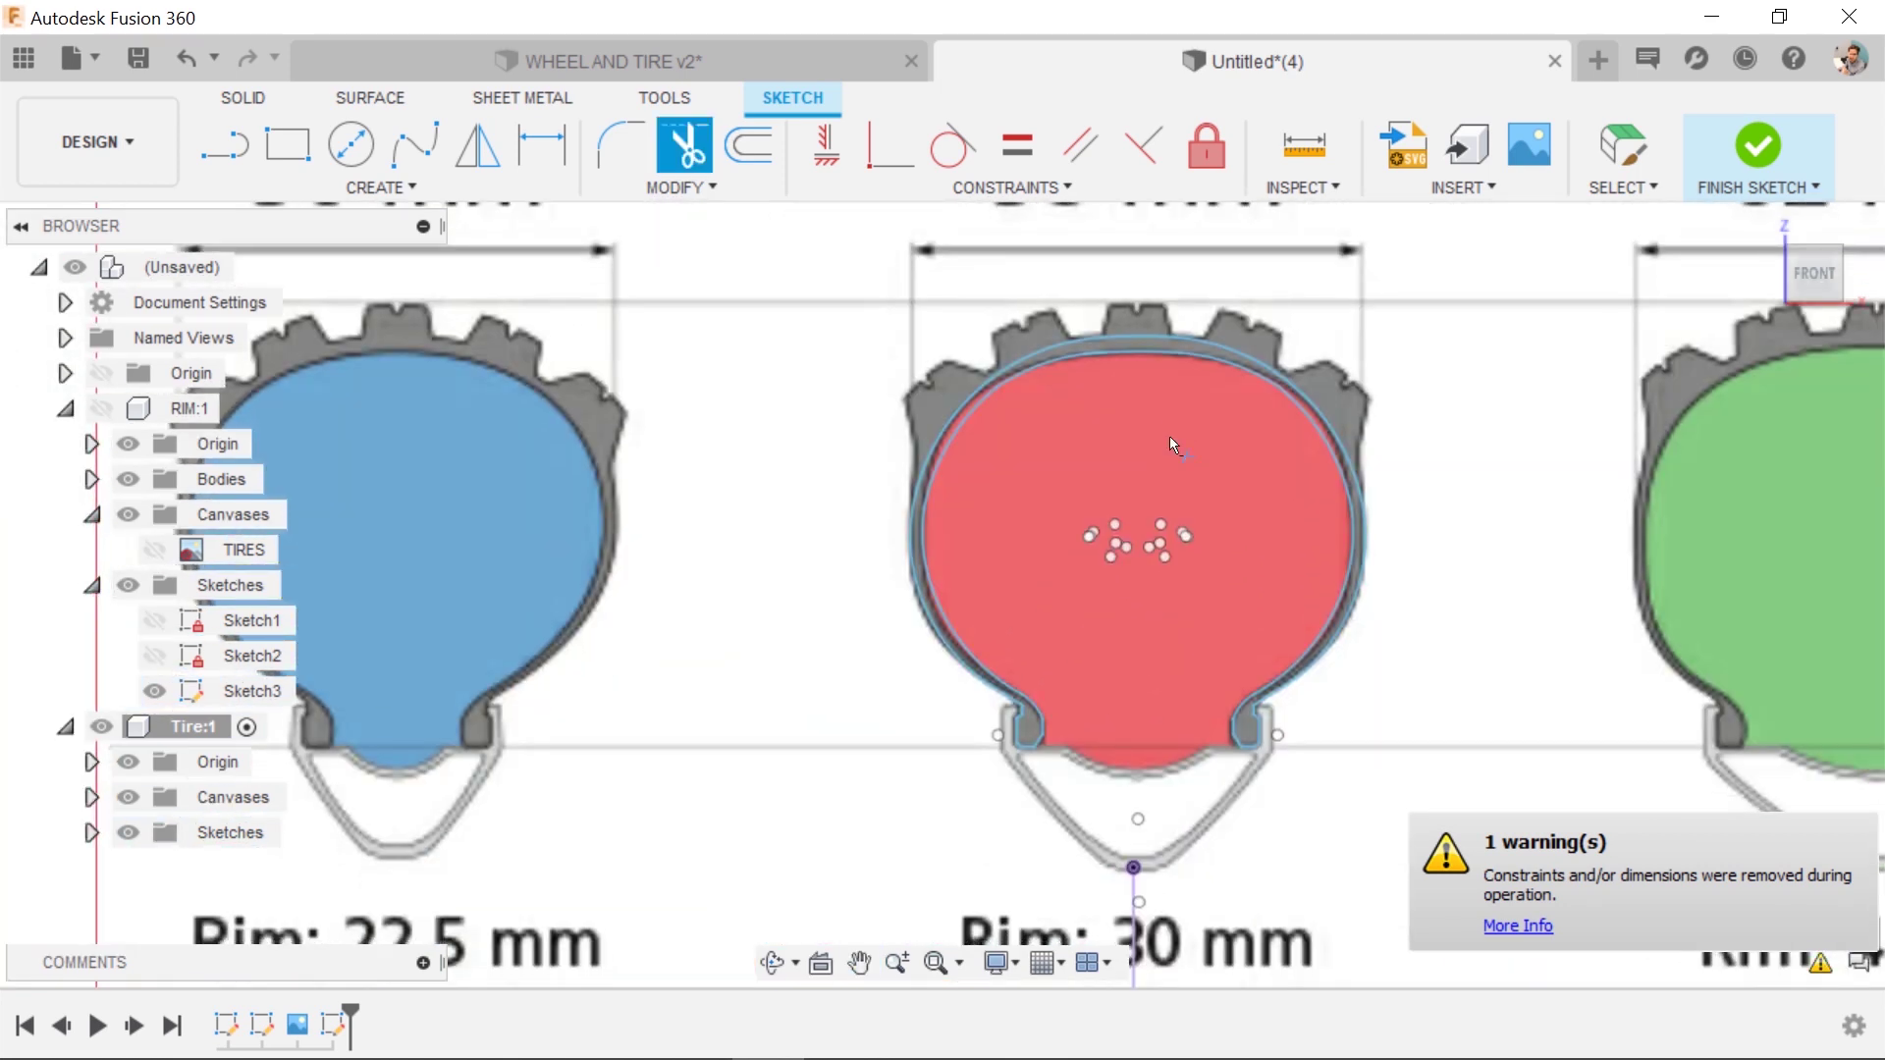
Revolve the red tire profile 360° about the horizontal sketch line into a solid tire body.
key(s)
key(Escape)
text(srevo)
key(Return)
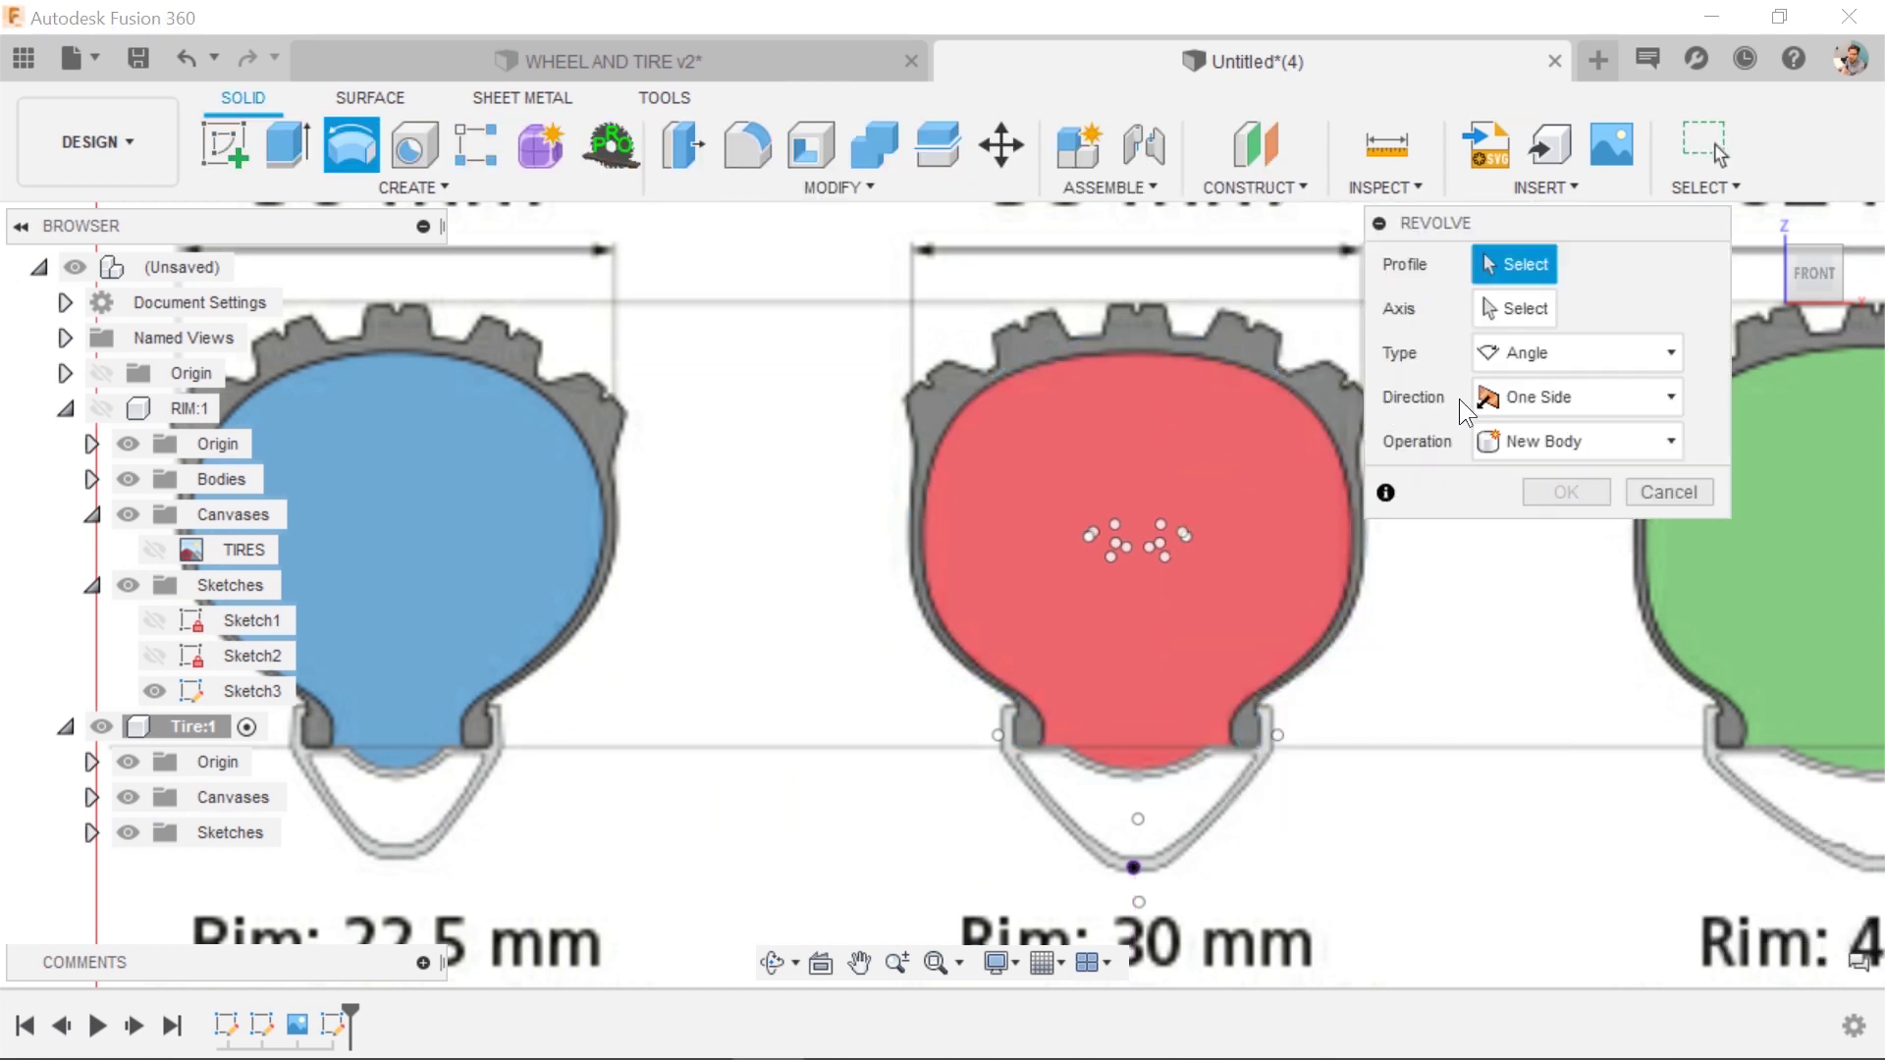
click(1288, 381)
scroll(1326, 639, down, 10)
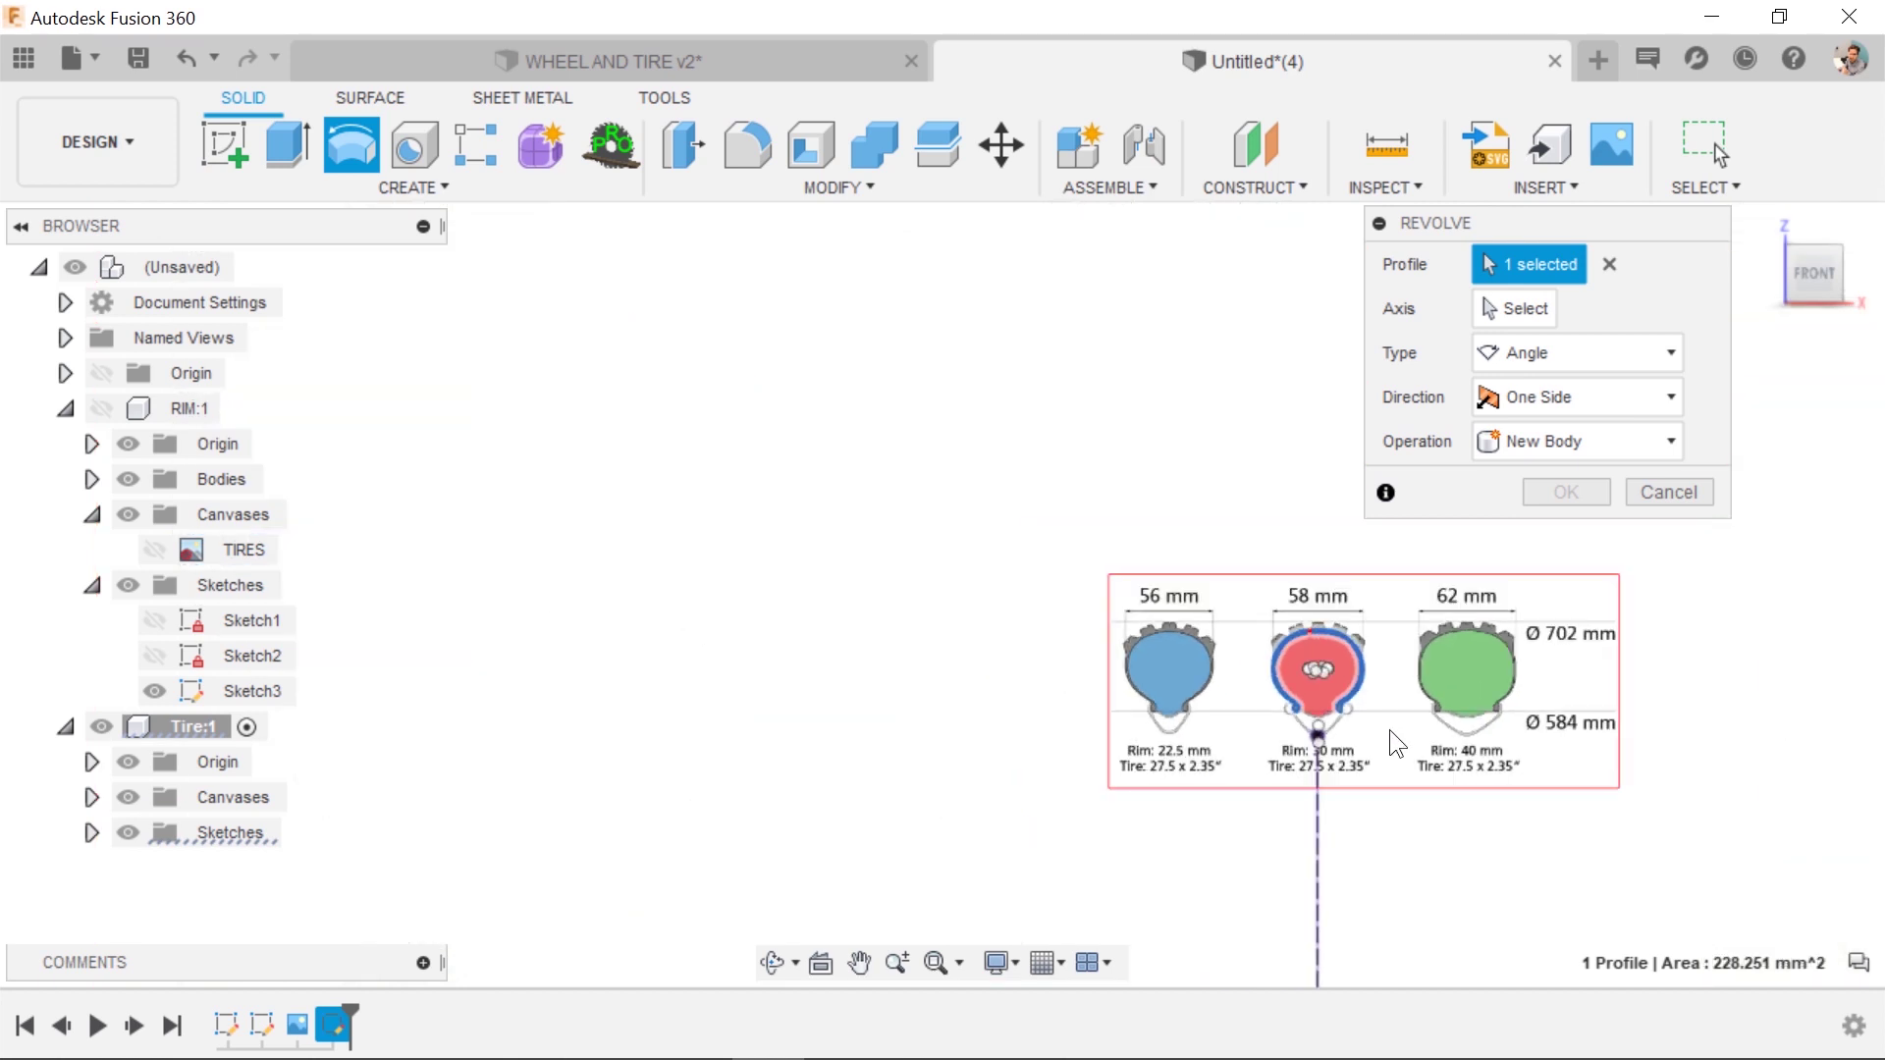
middle_drag(1423, 801, 1078, 370)
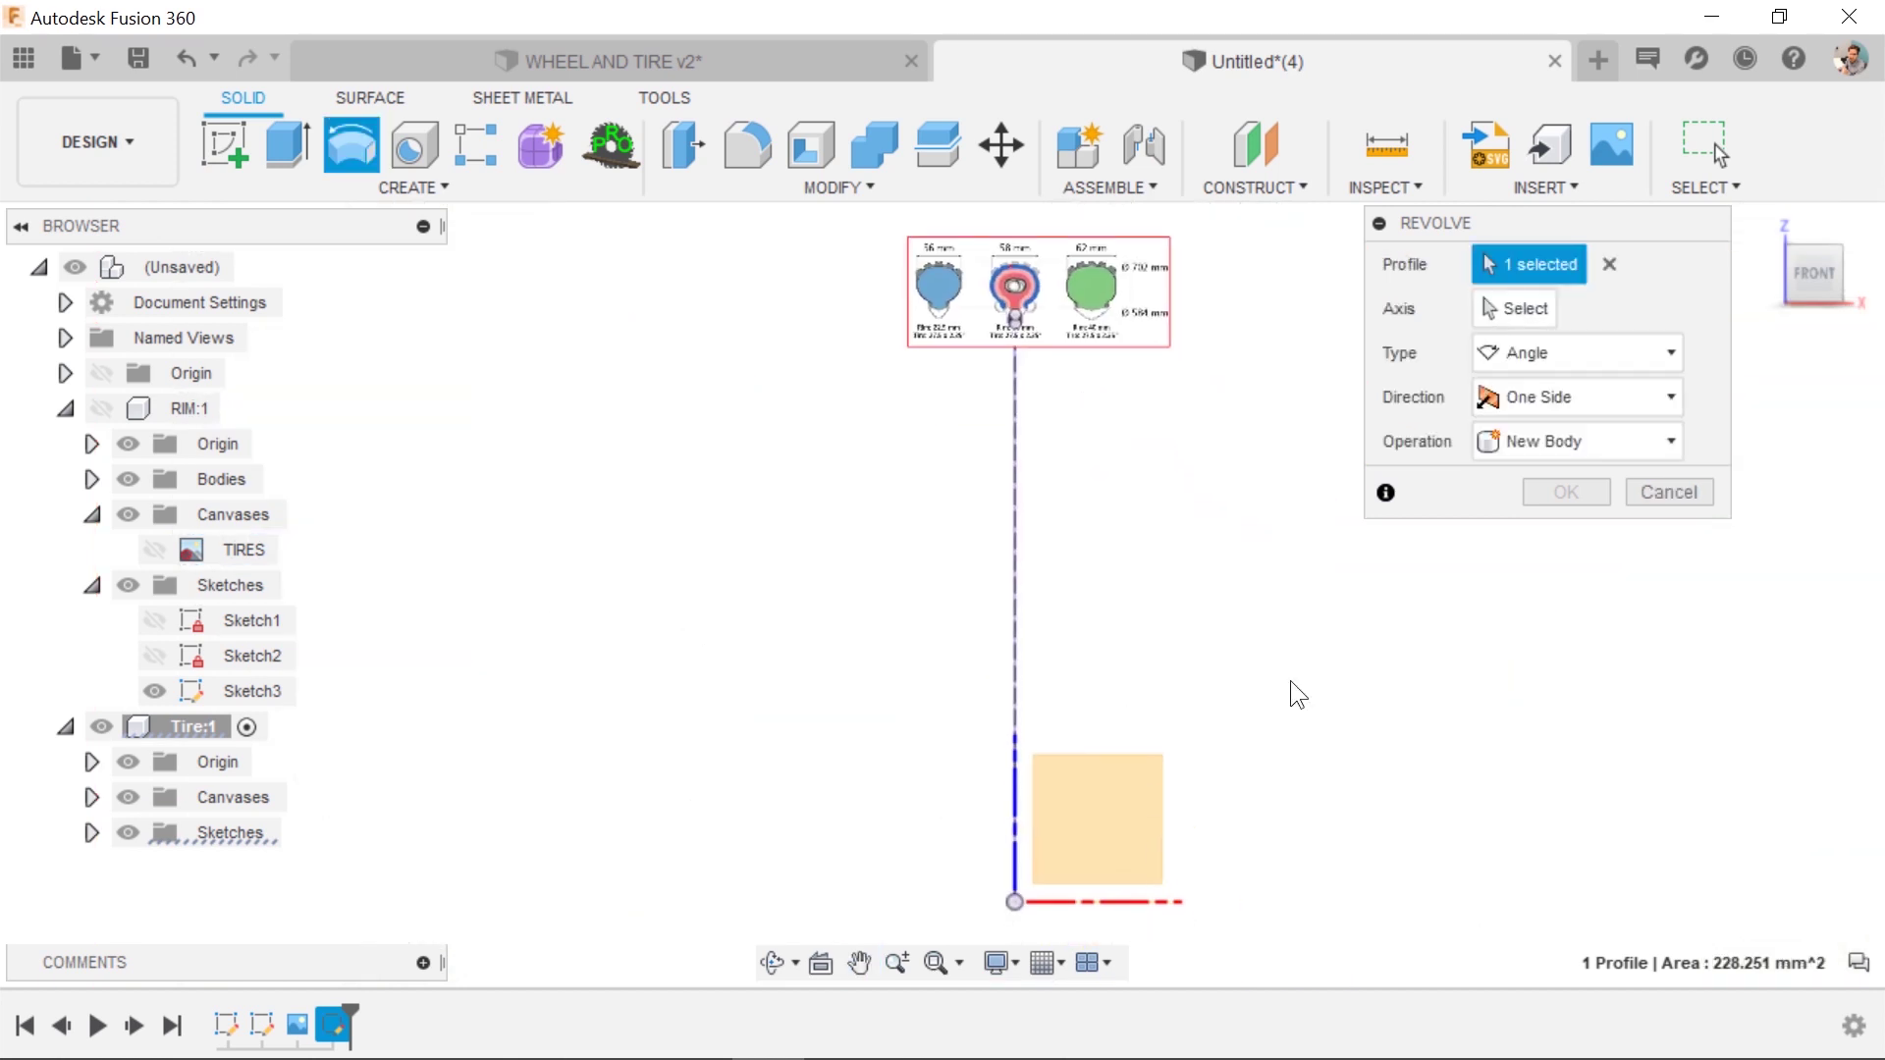
click(1511, 308)
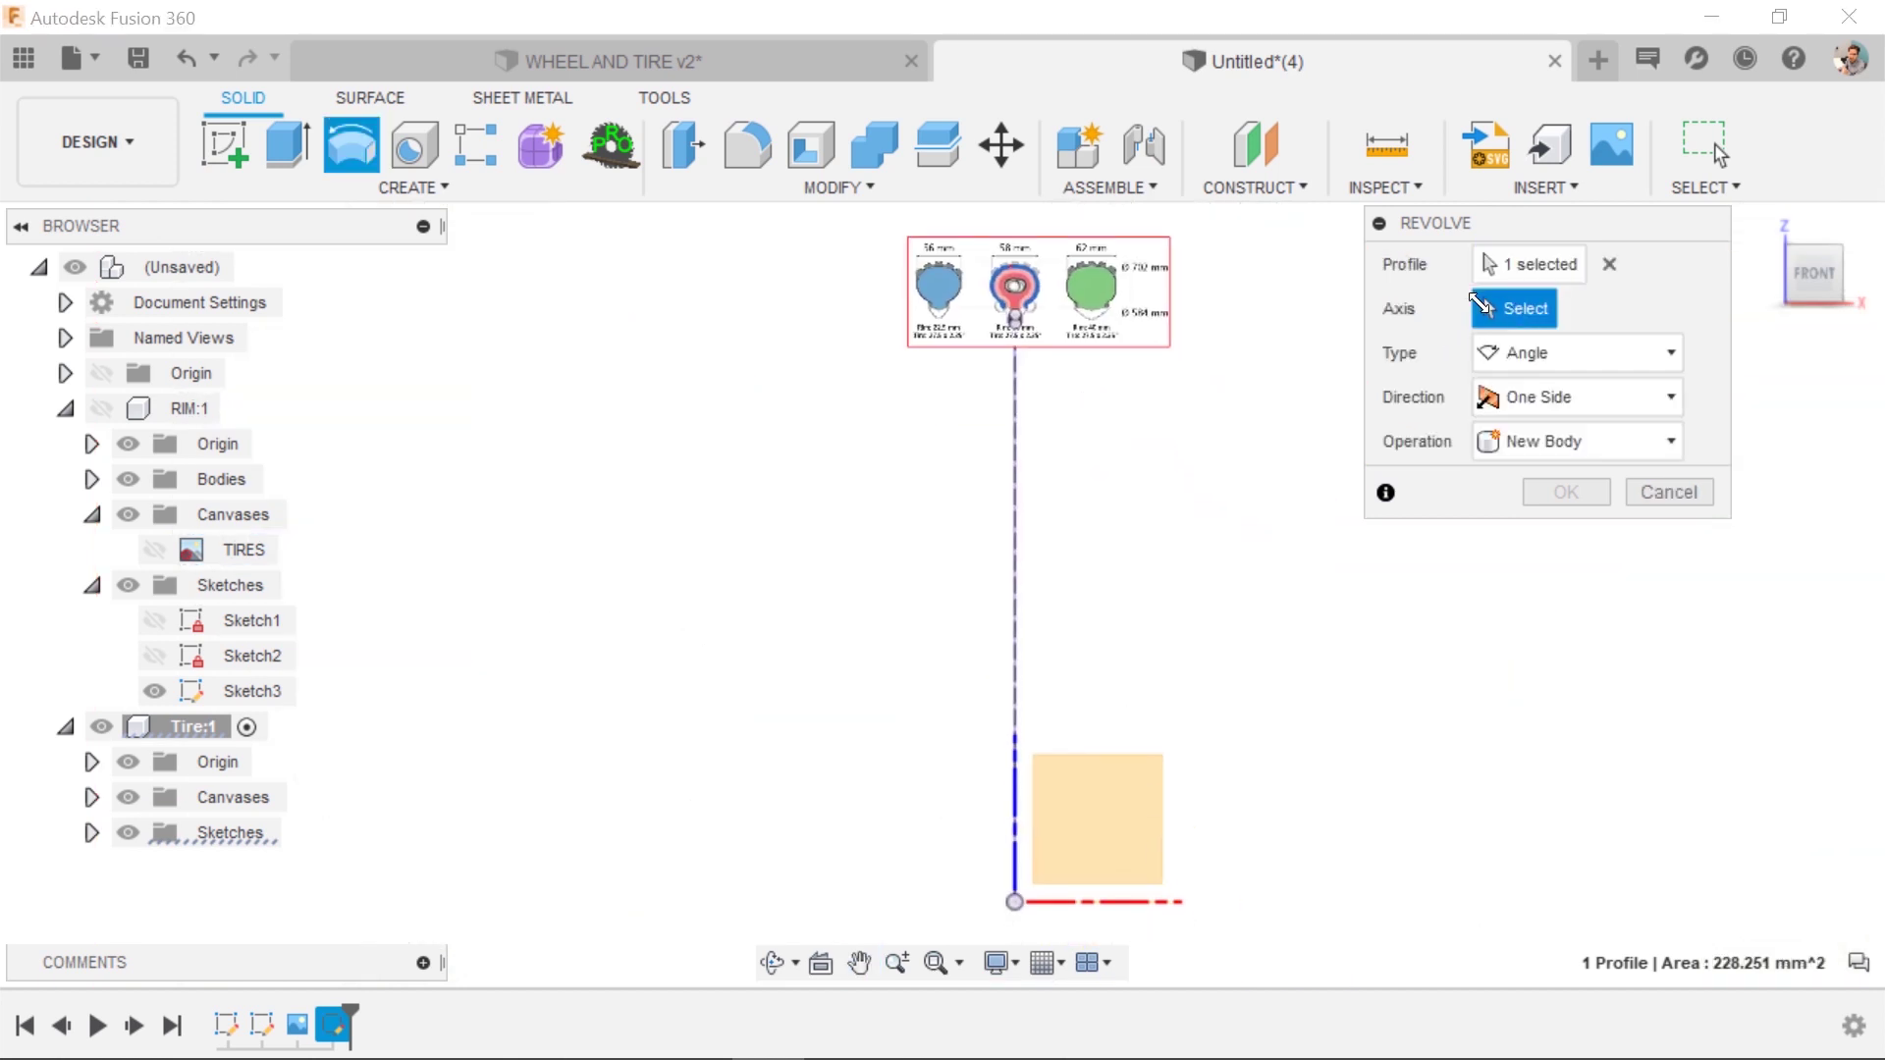
click(1095, 901)
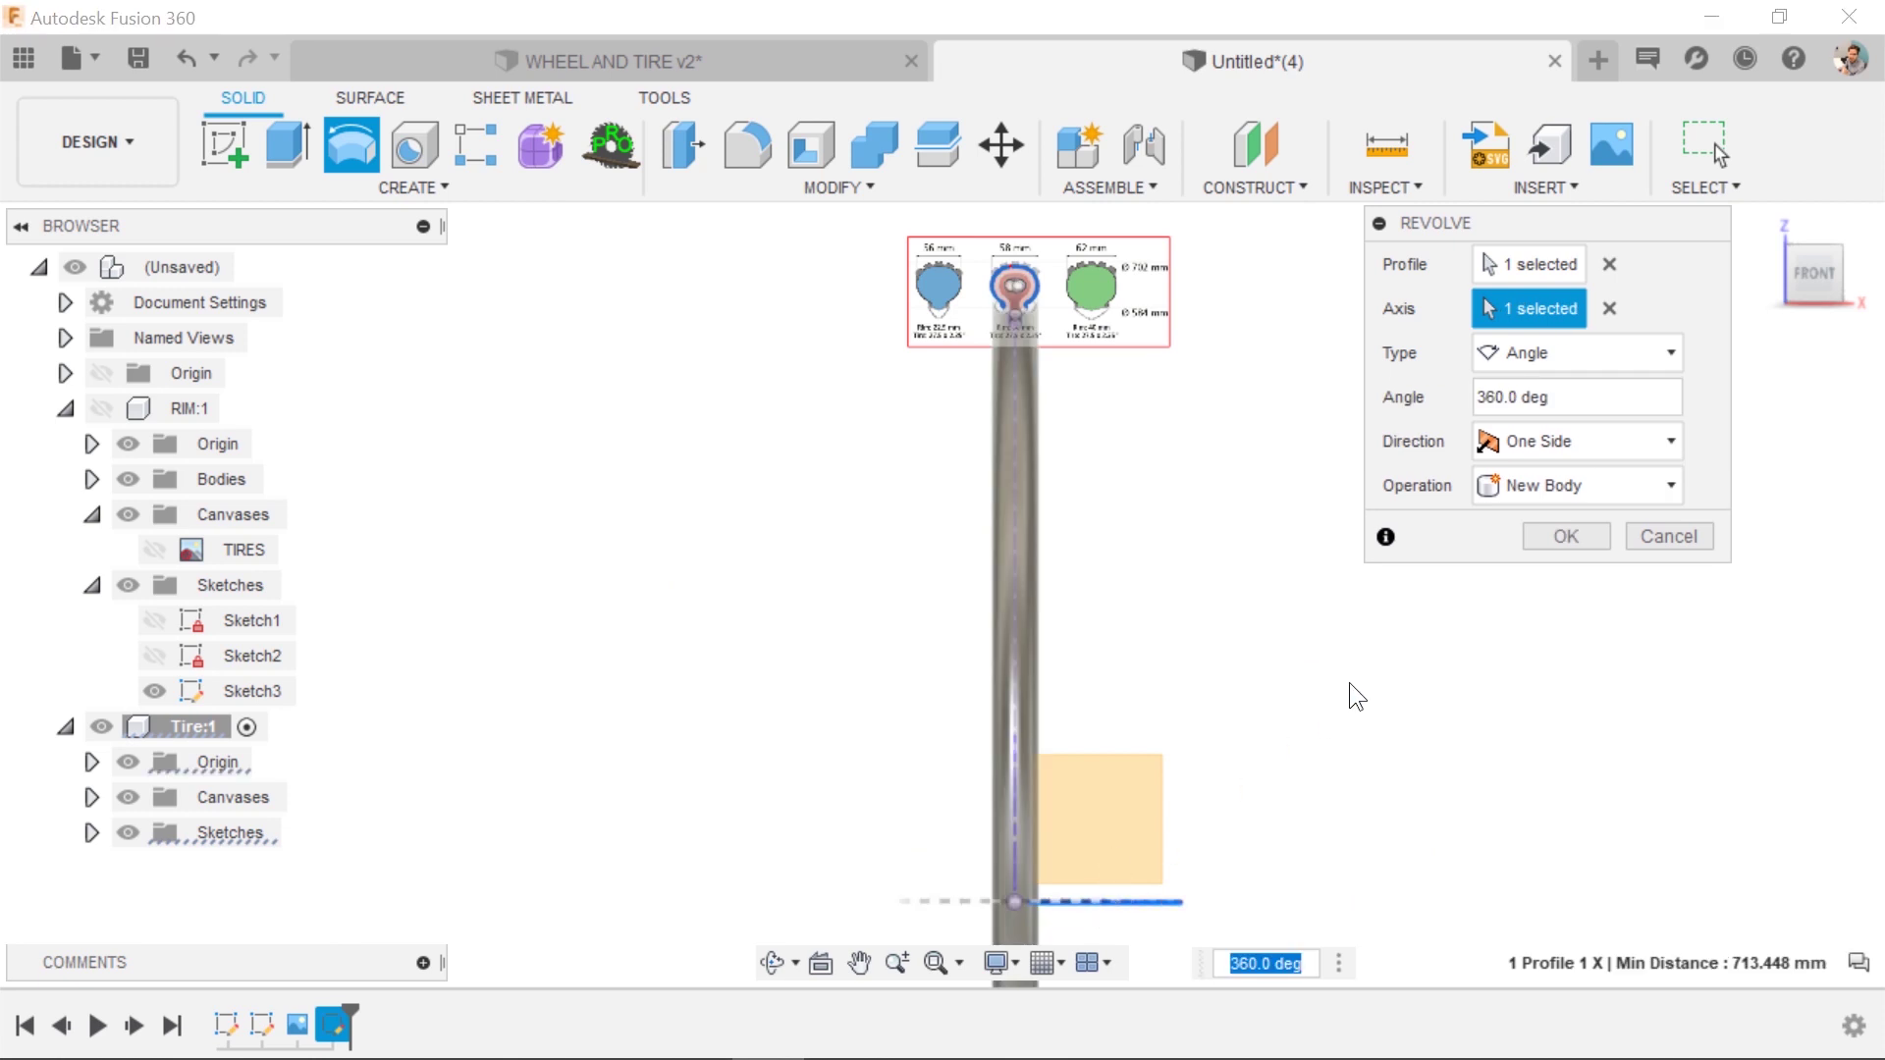
shift+middle_drag(1431, 645, 1292, 694)
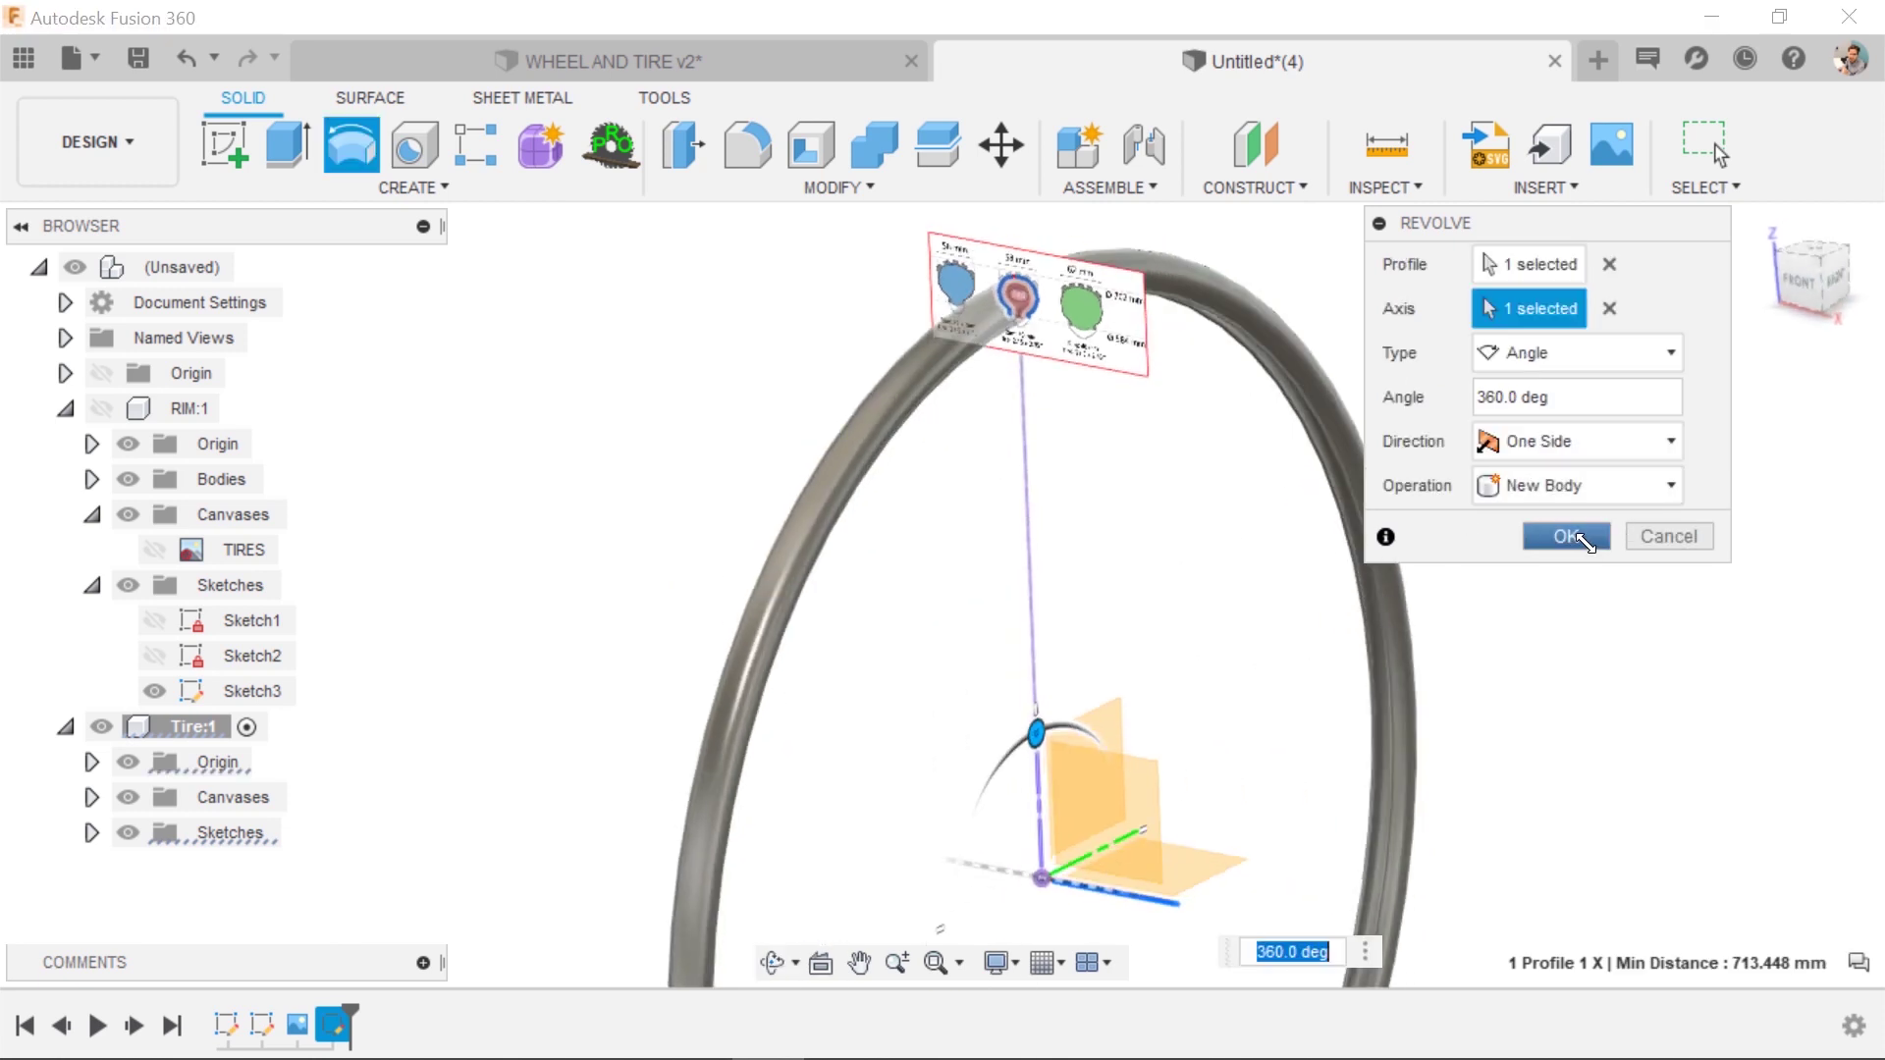
click(1568, 537)
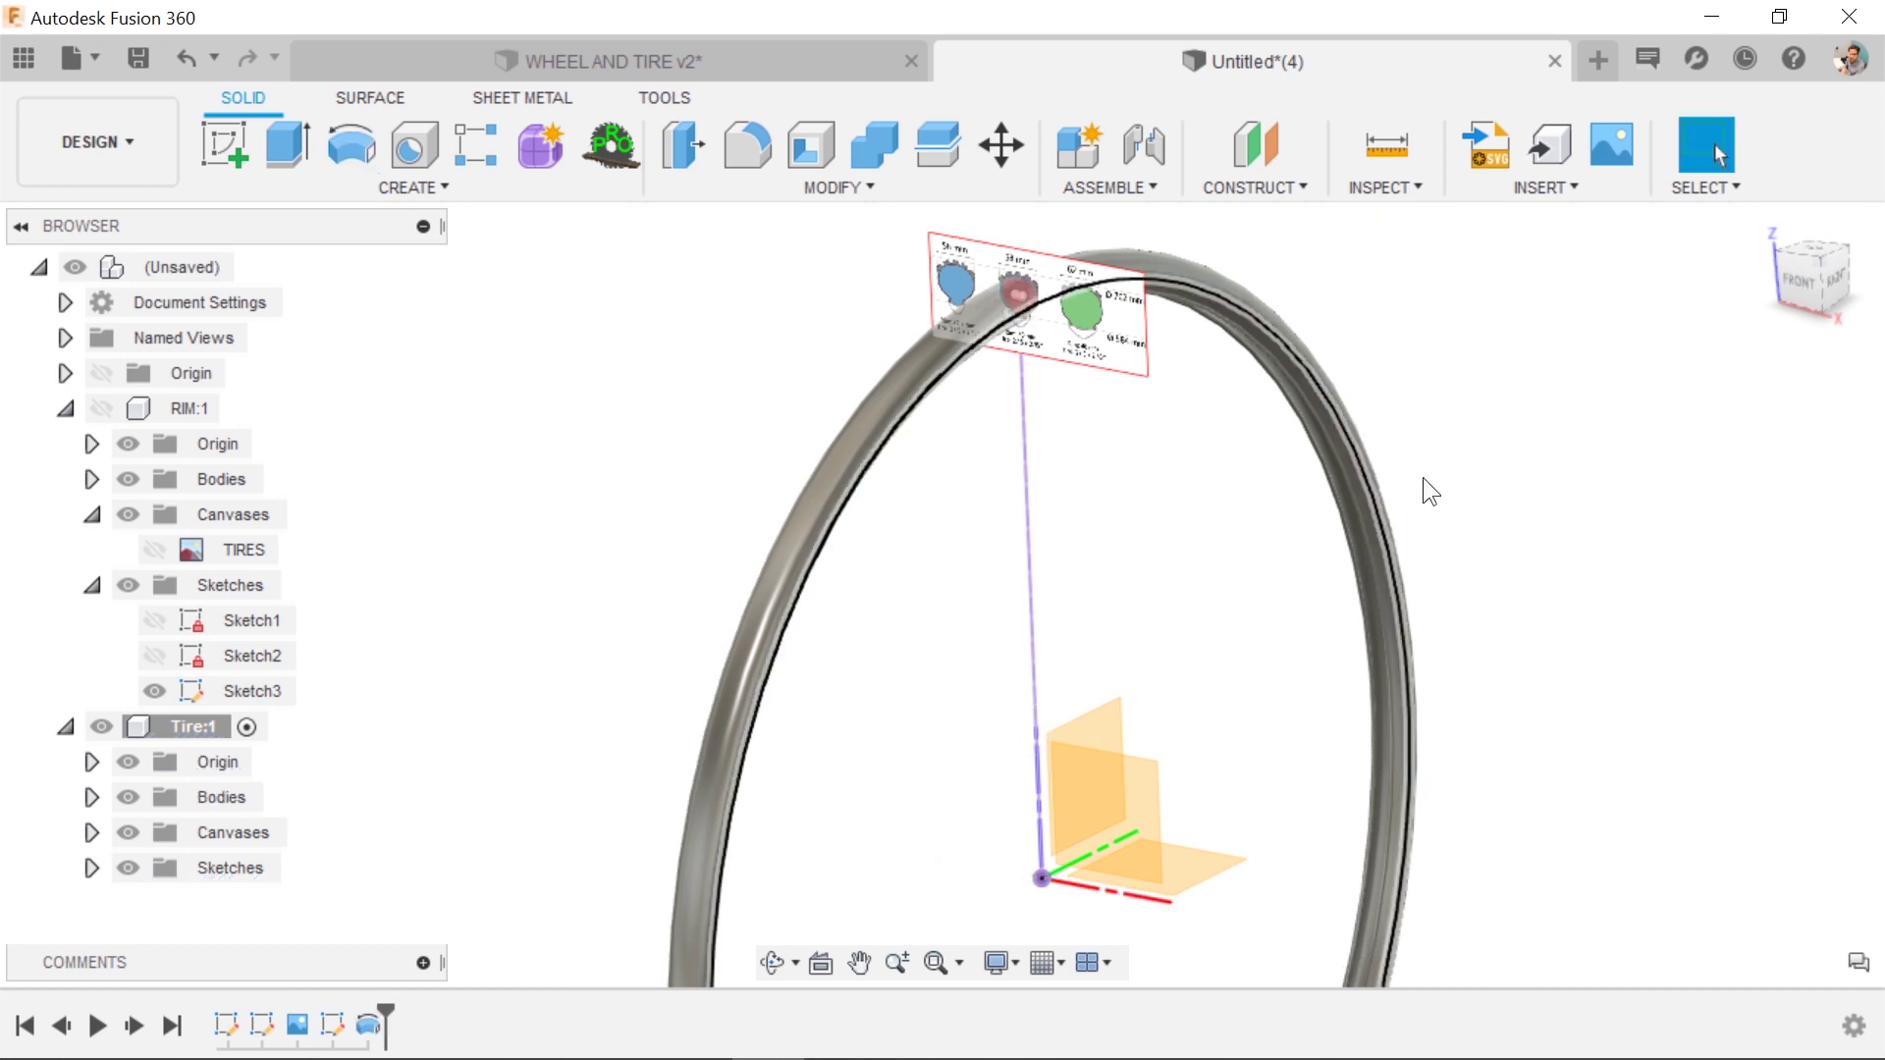
scroll(1551, 533, down, 4)
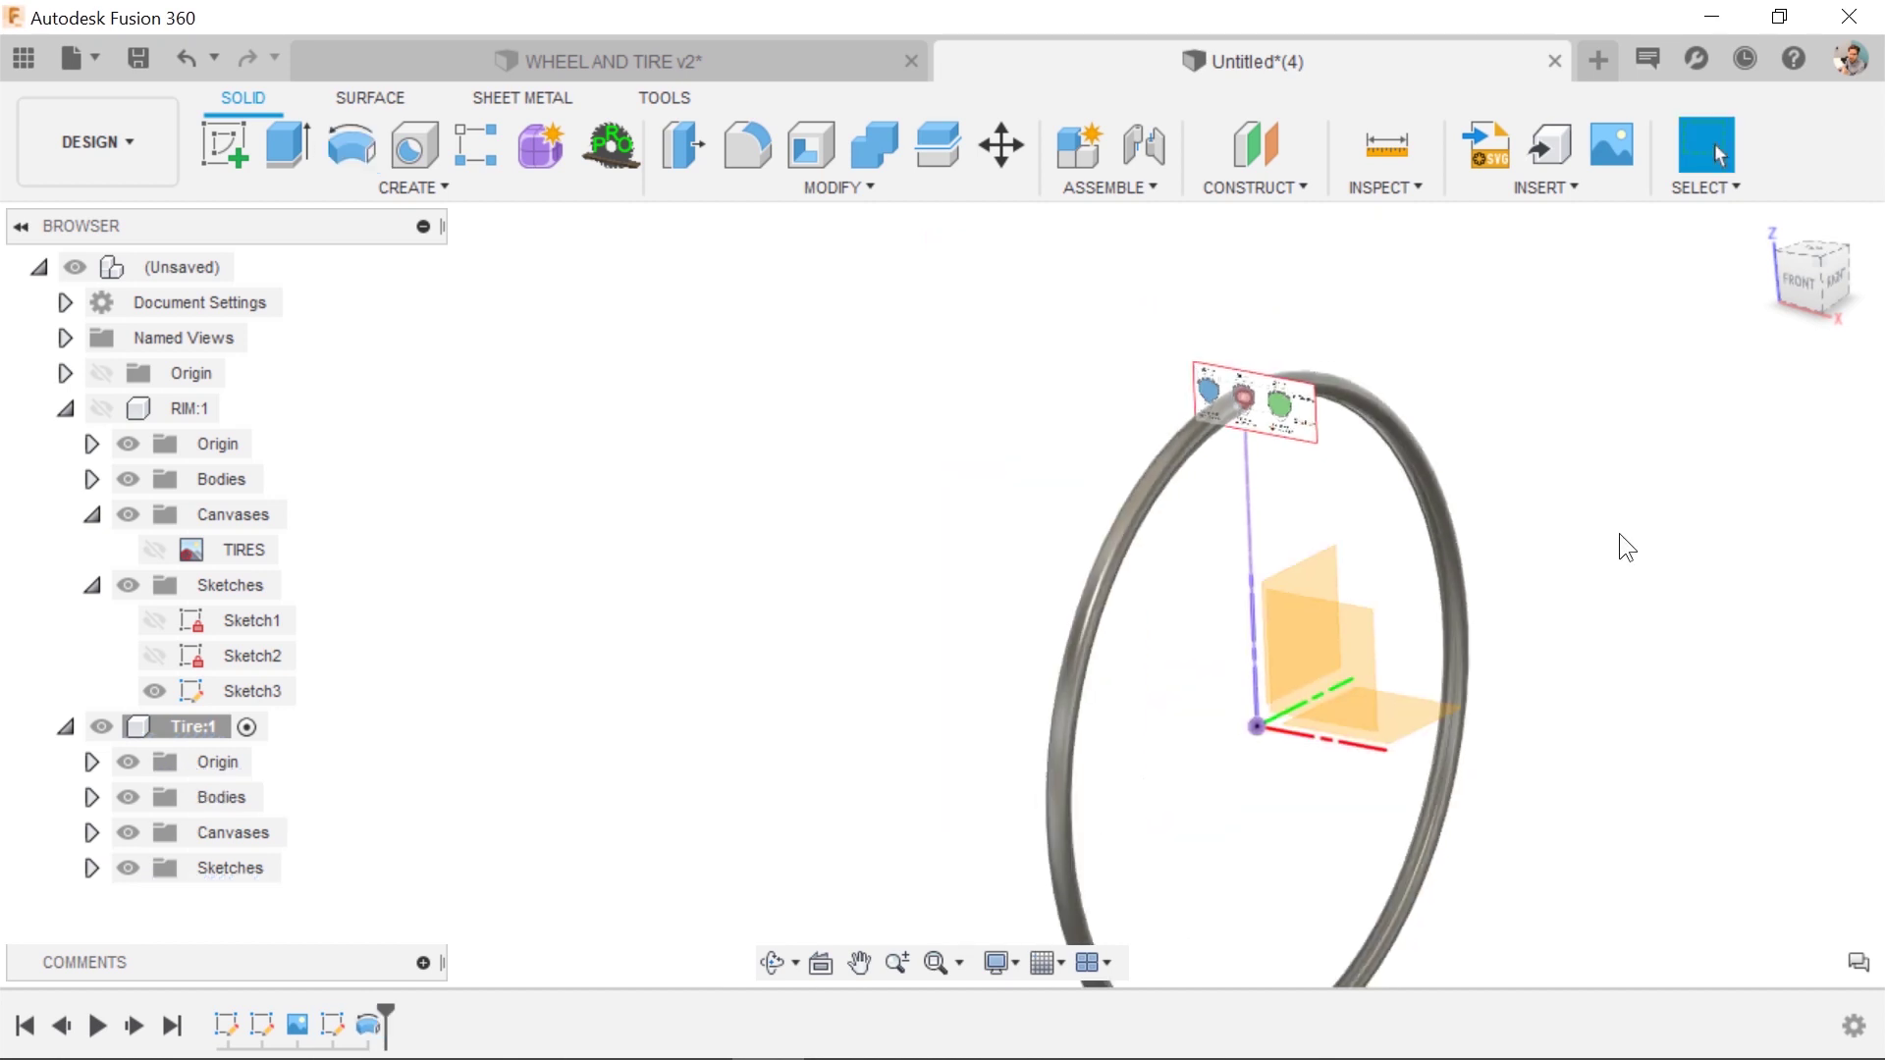
Apply the Rubber - Hard appearance to the tire body and hide its reference canvas image.
key(a)
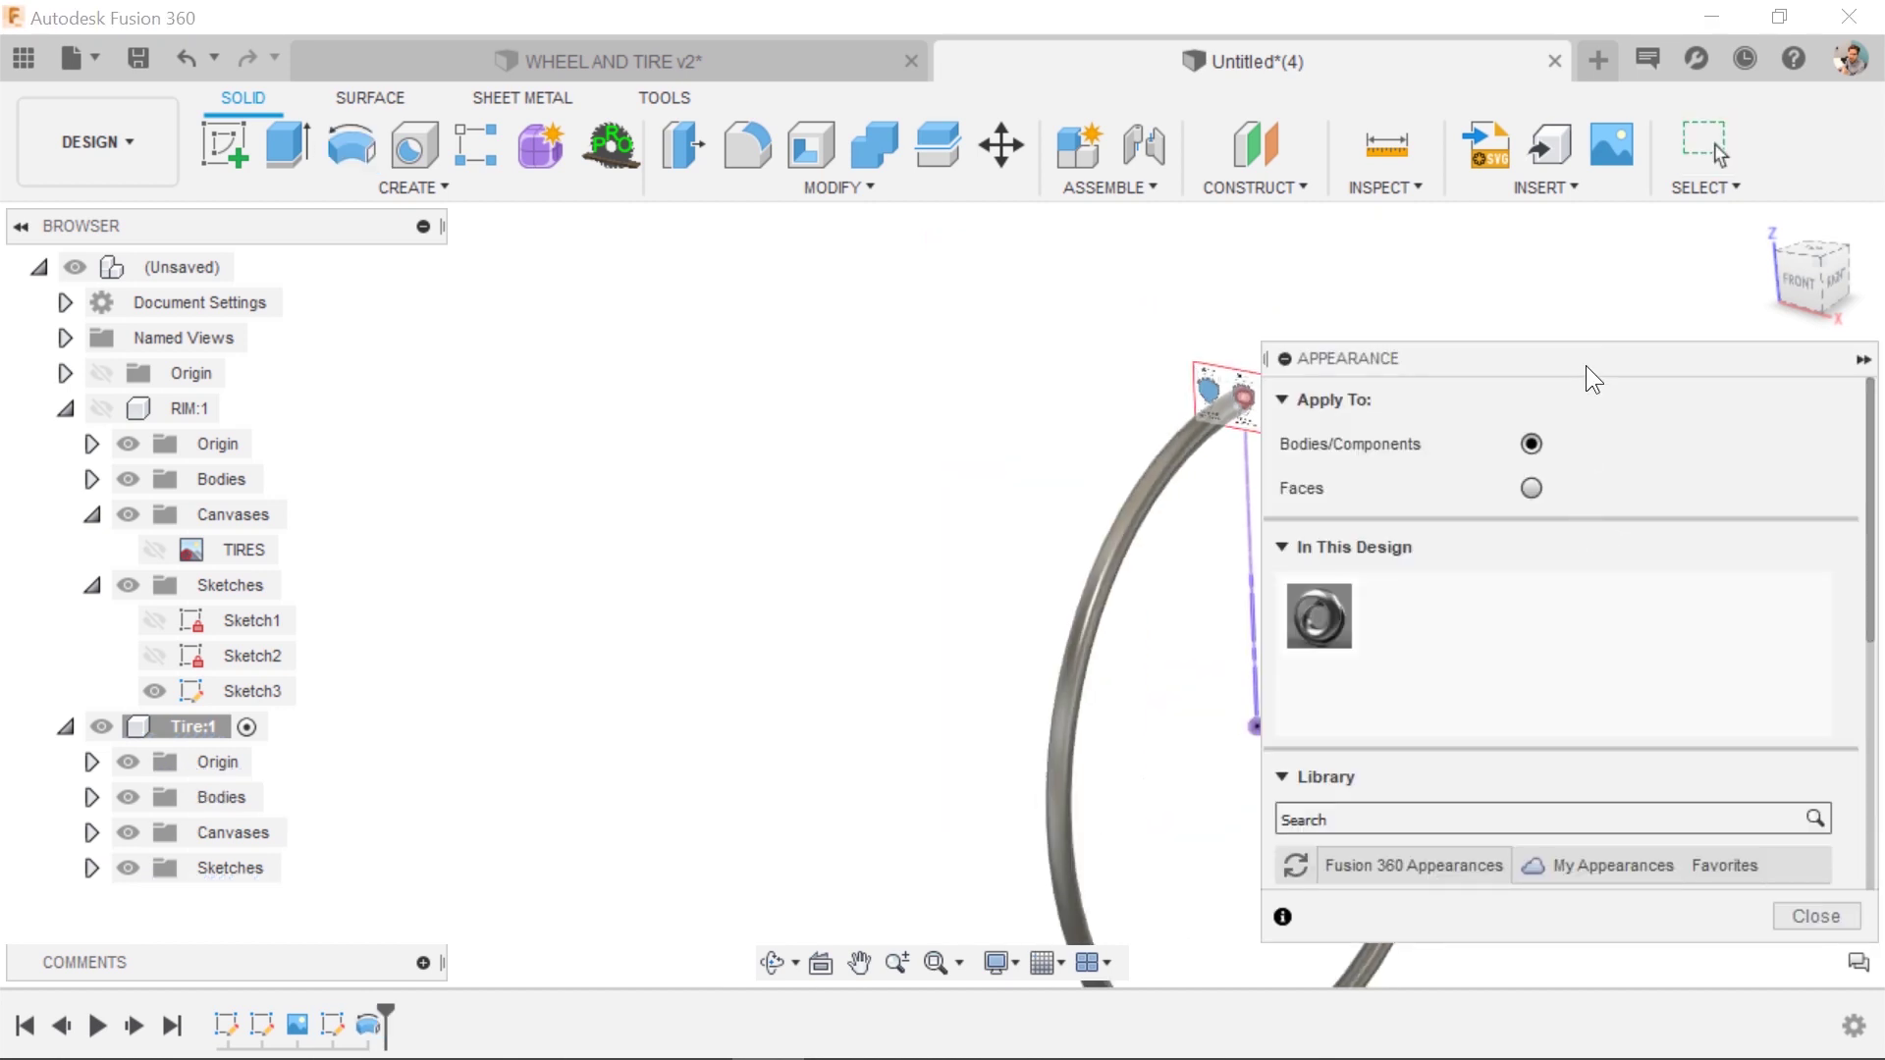
drag(1587, 365, 1445, 190)
scroll(1287, 550, down, 3)
click(1287, 390)
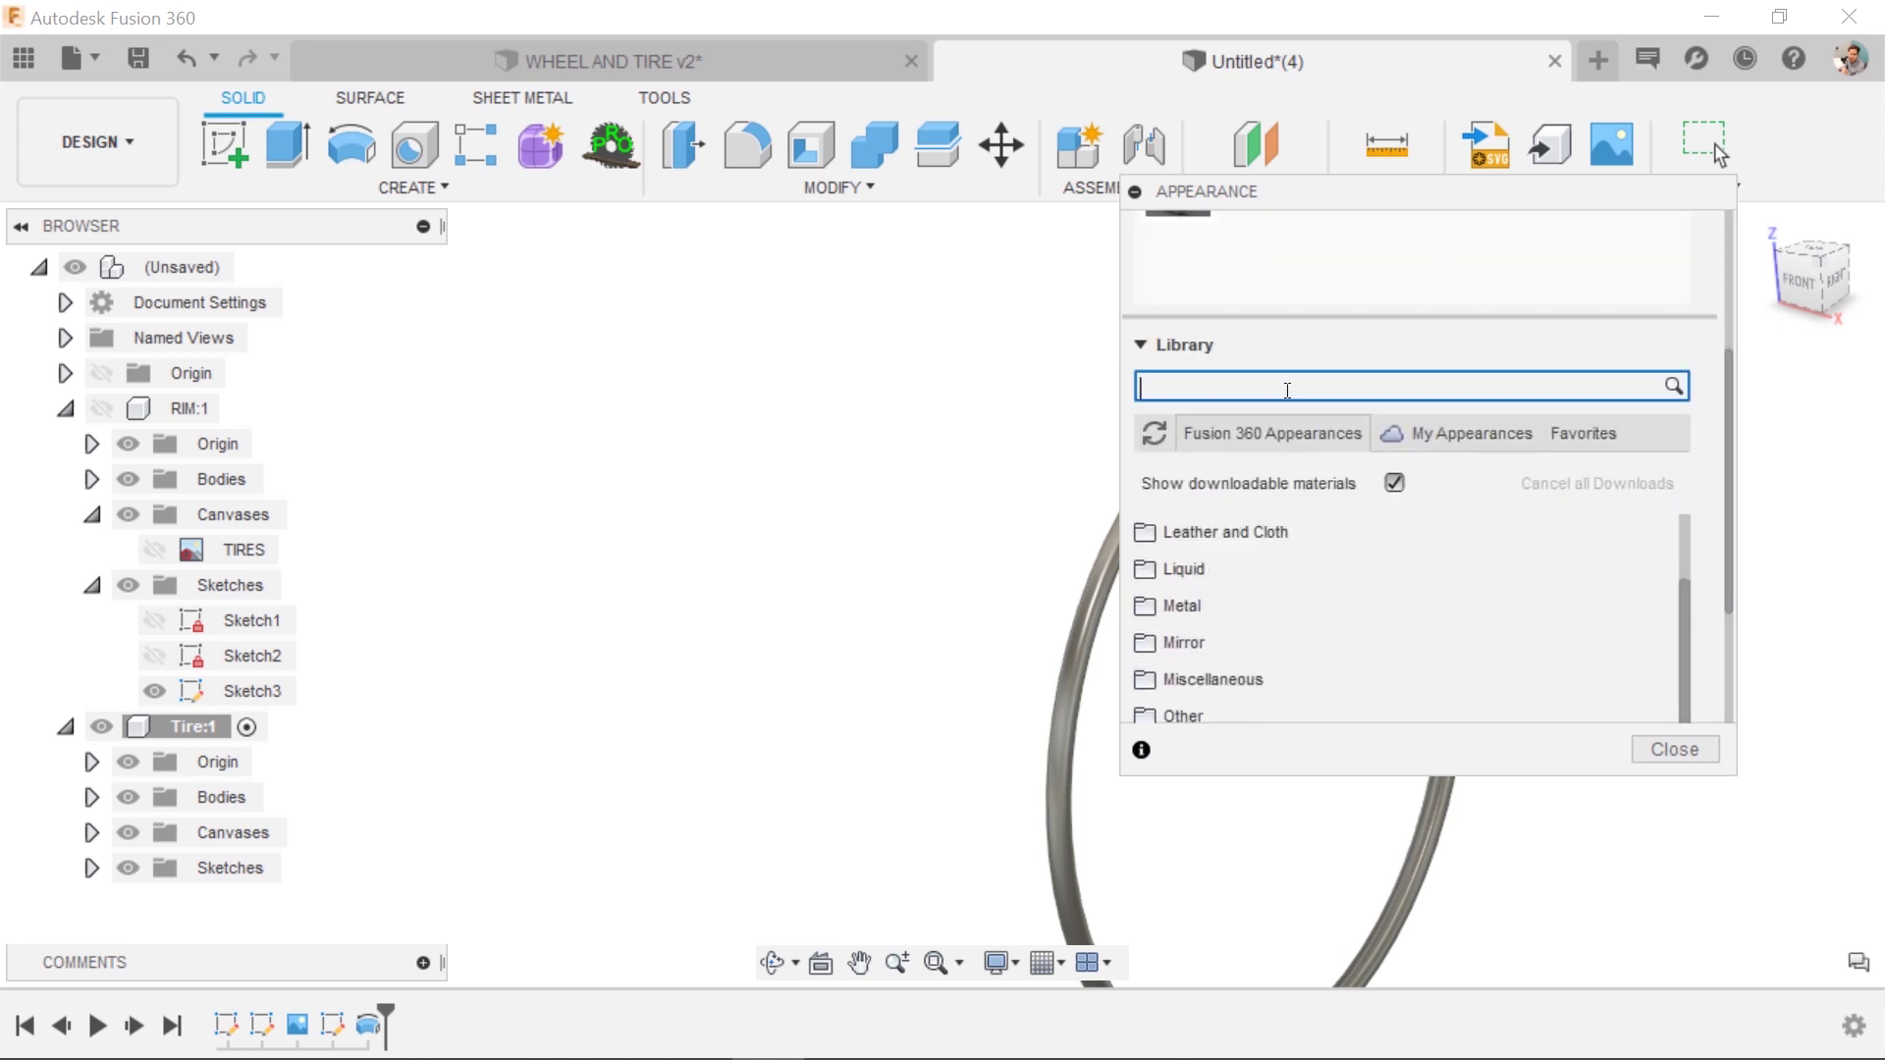
text(rubber)
key(Return)
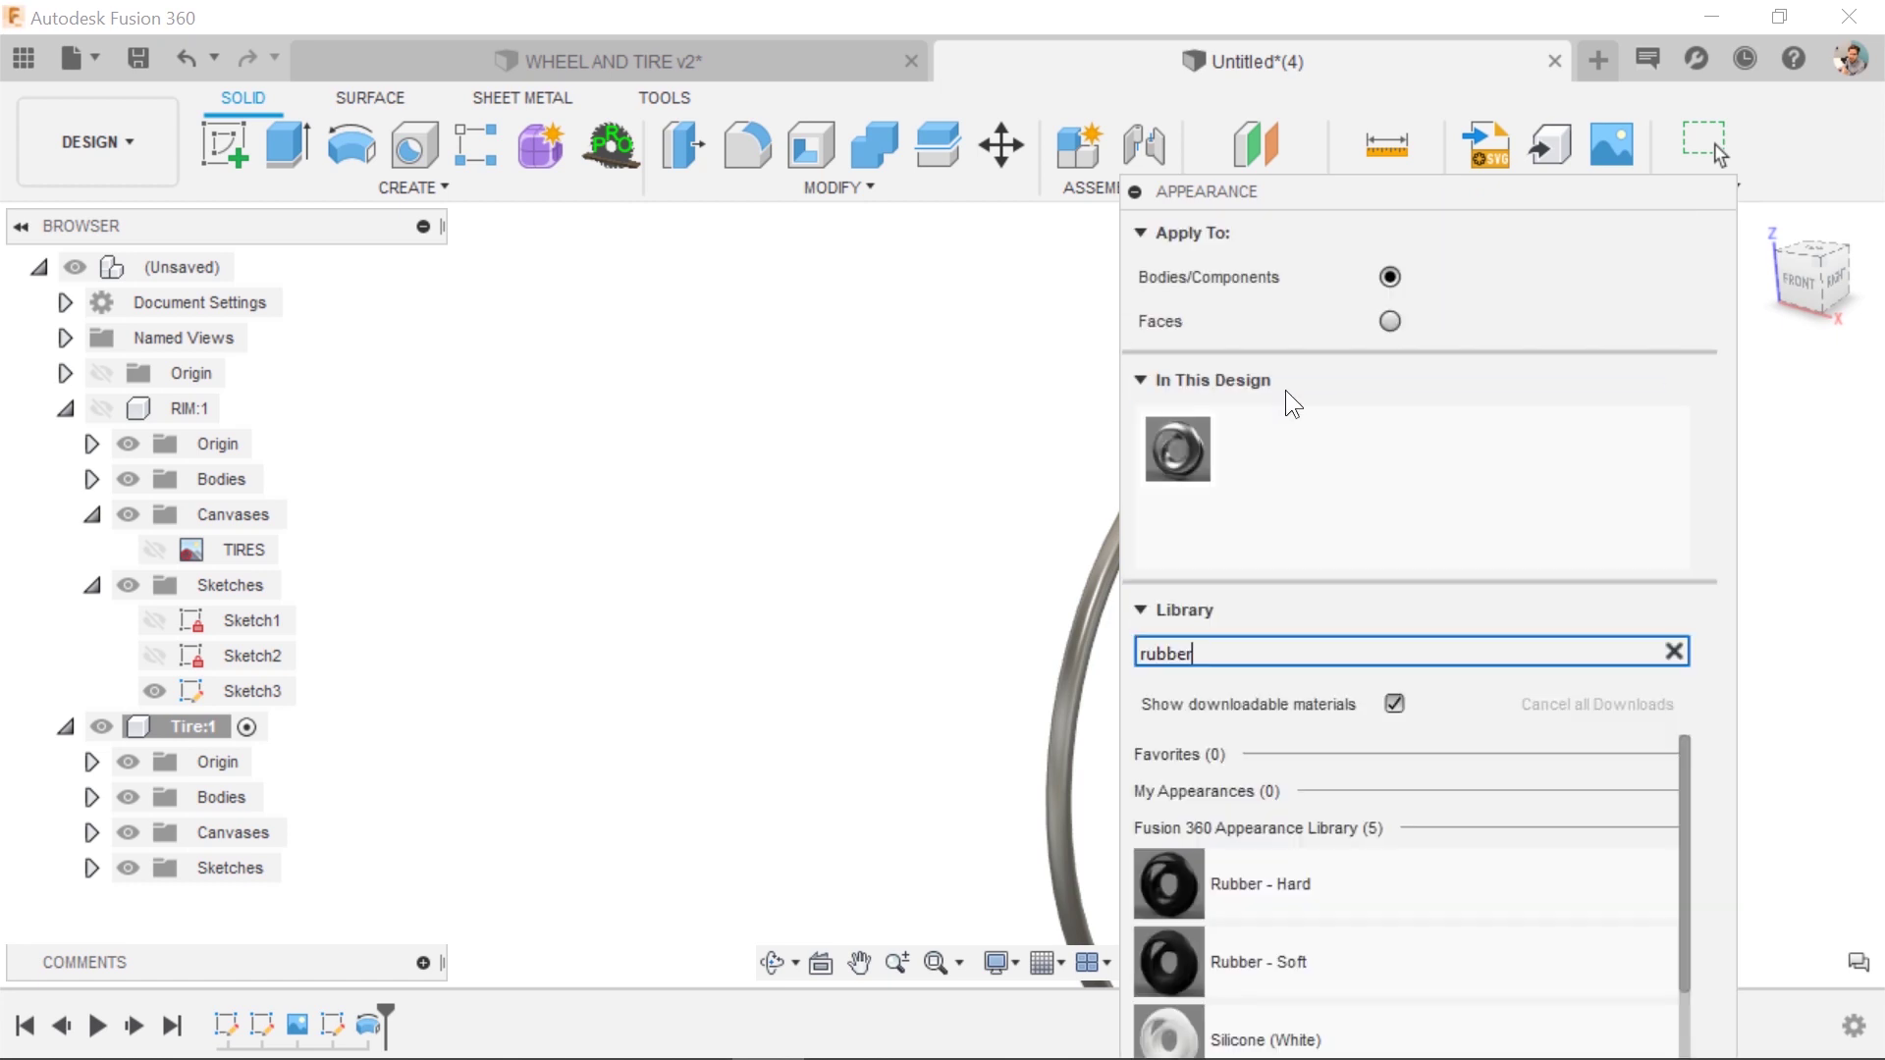
drag(1169, 884, 1053, 758)
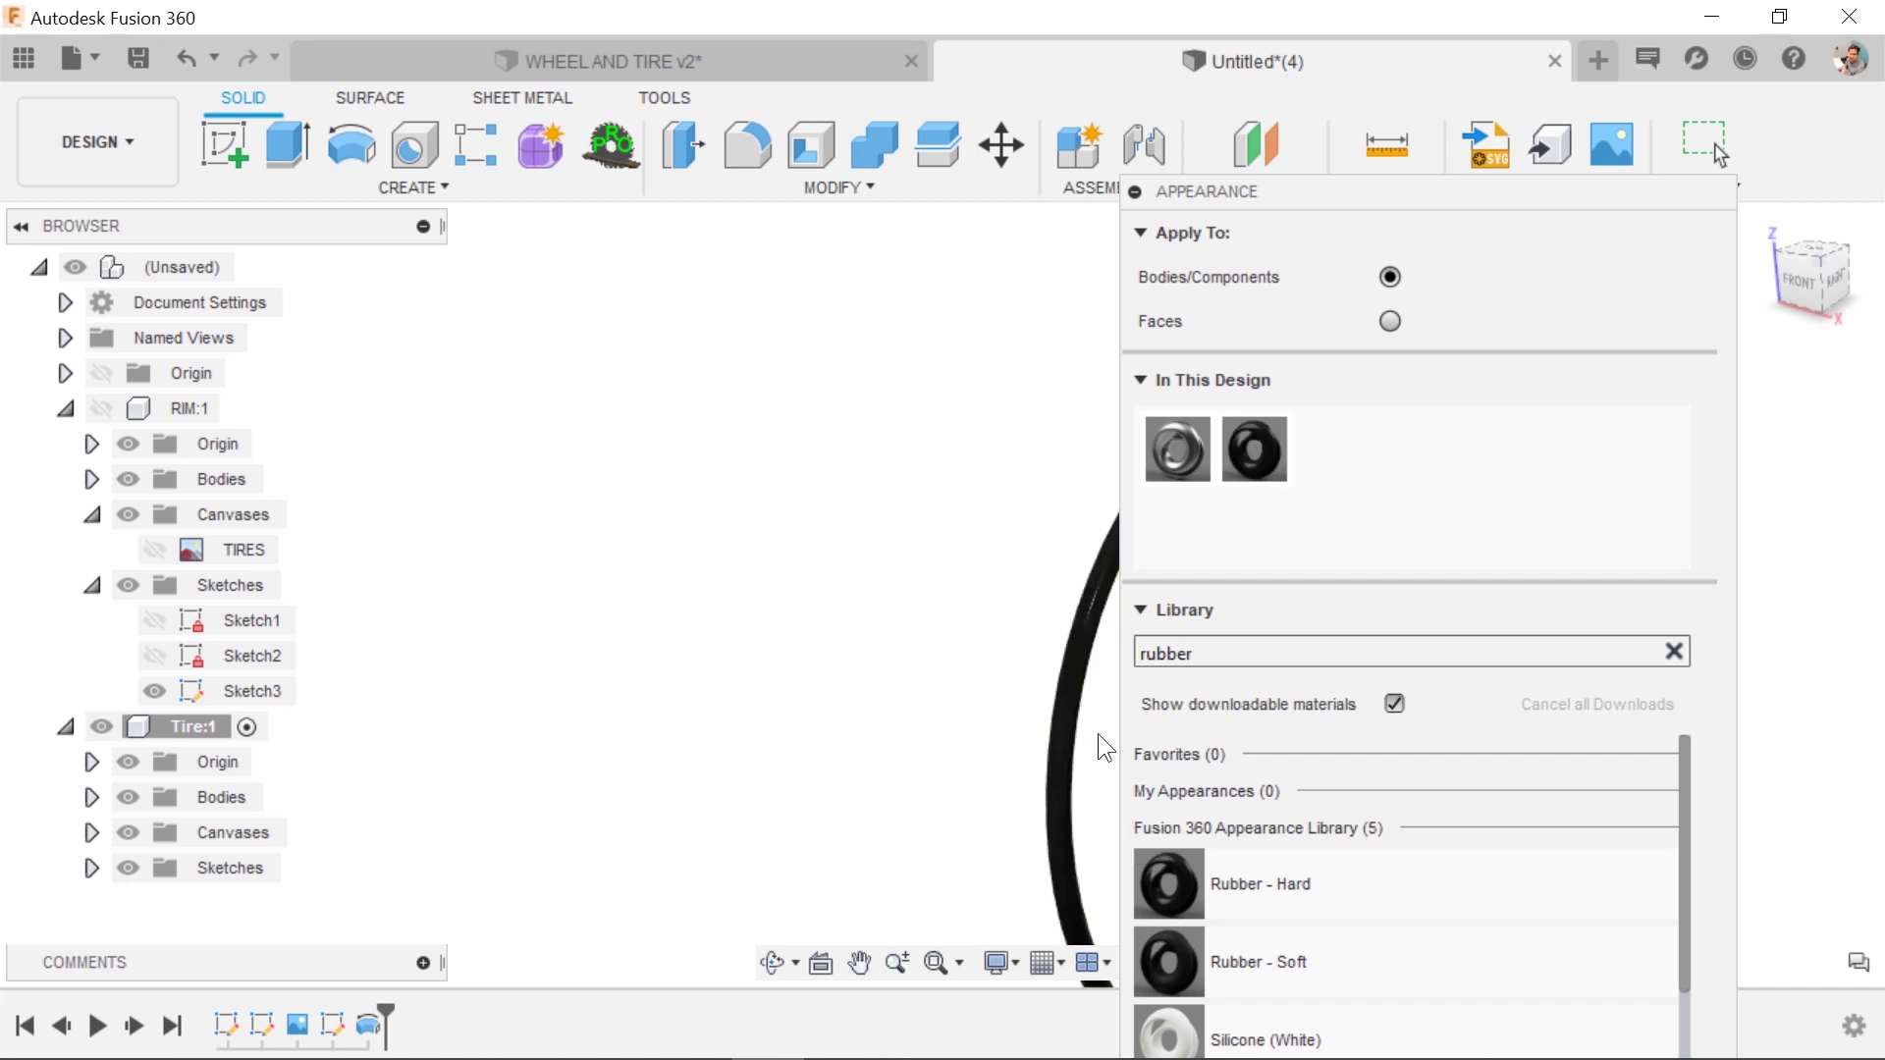
click(1672, 651)
key(Escape)
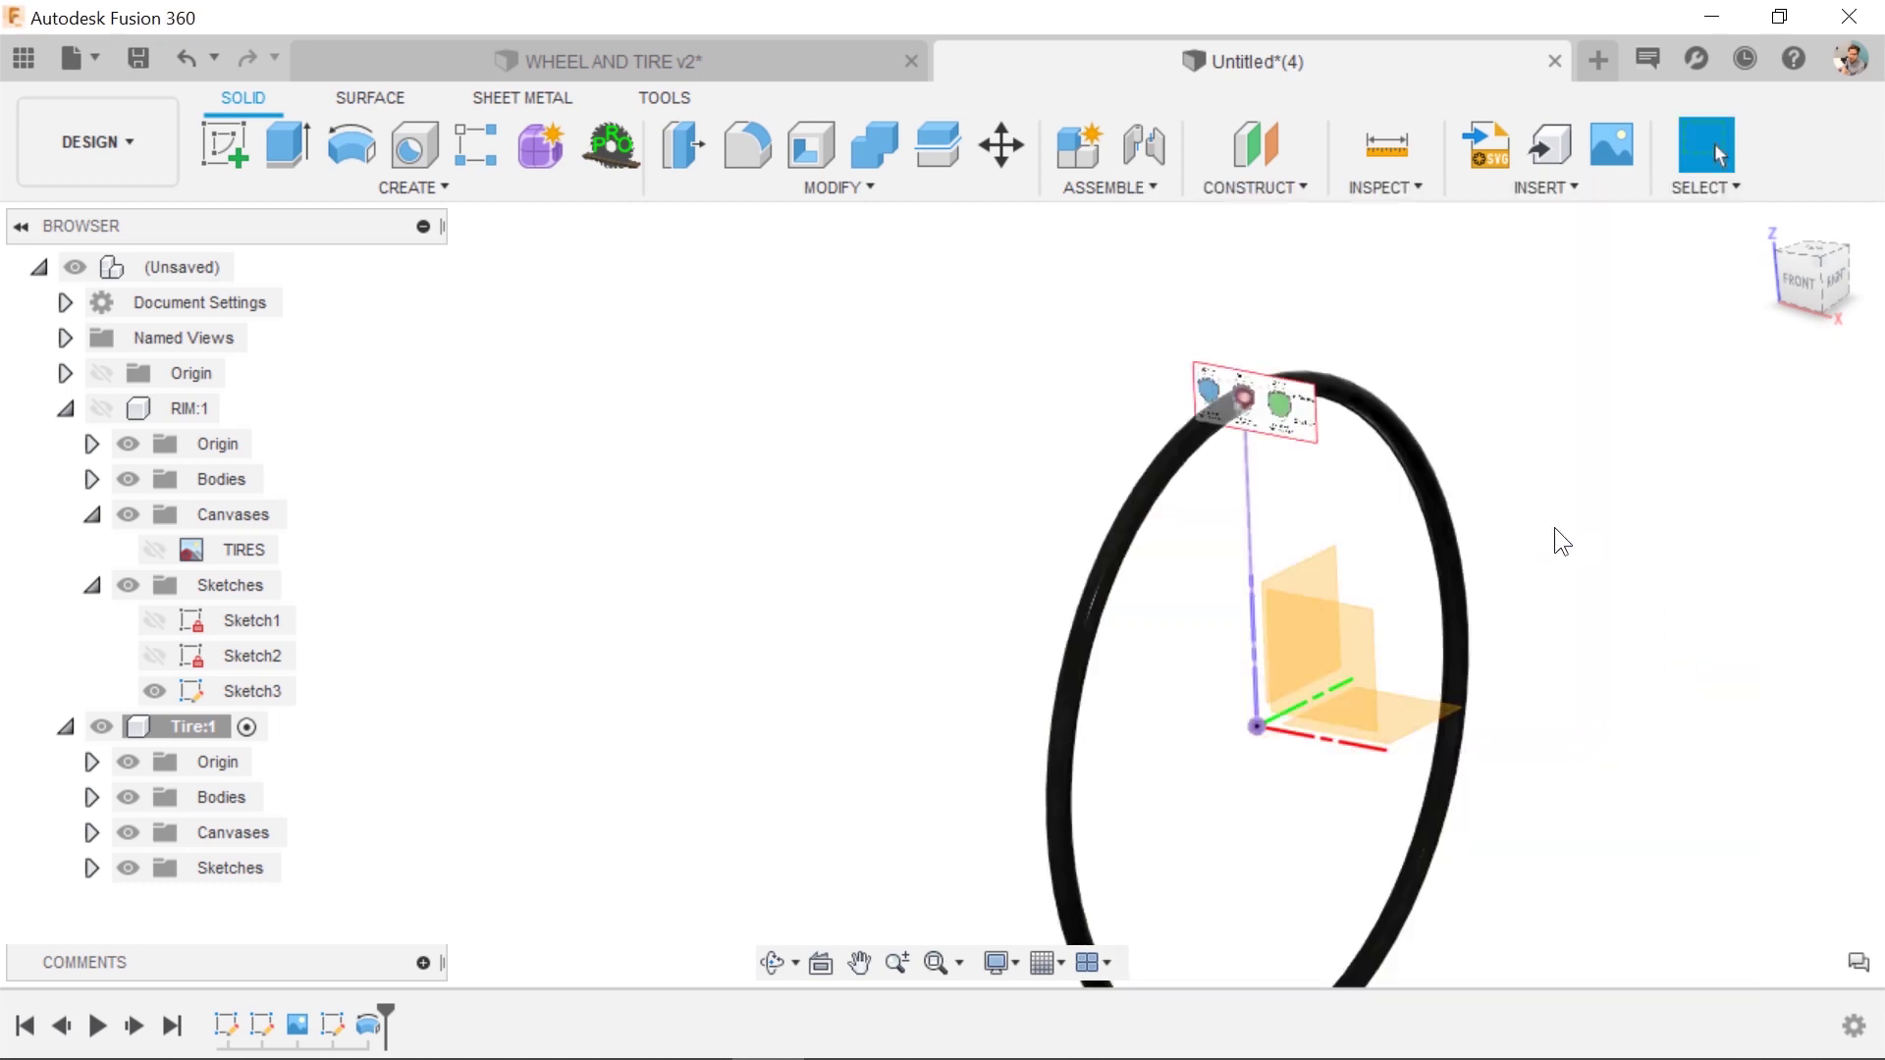
shift+middle_drag(1558, 539, 1517, 634)
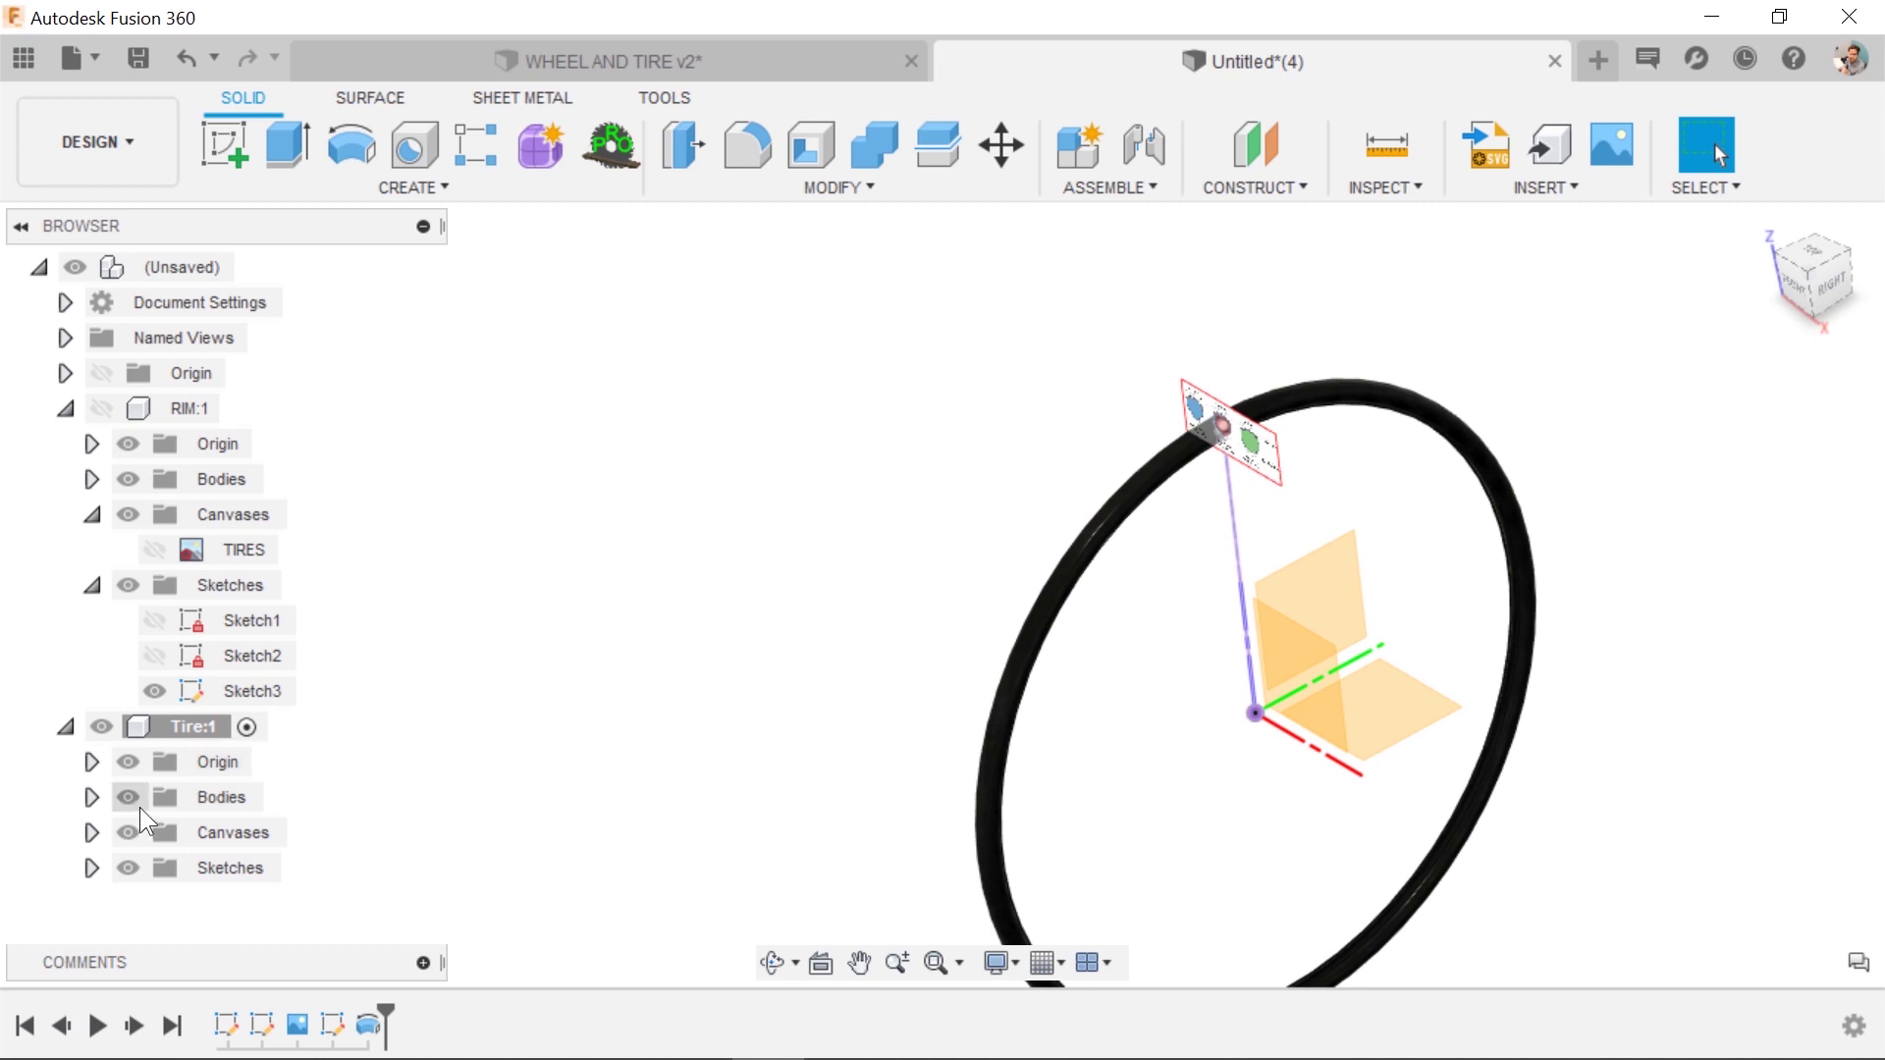
click(120, 832)
Show the rim body and save the design as Mountain Bike Tire.
click(102, 407)
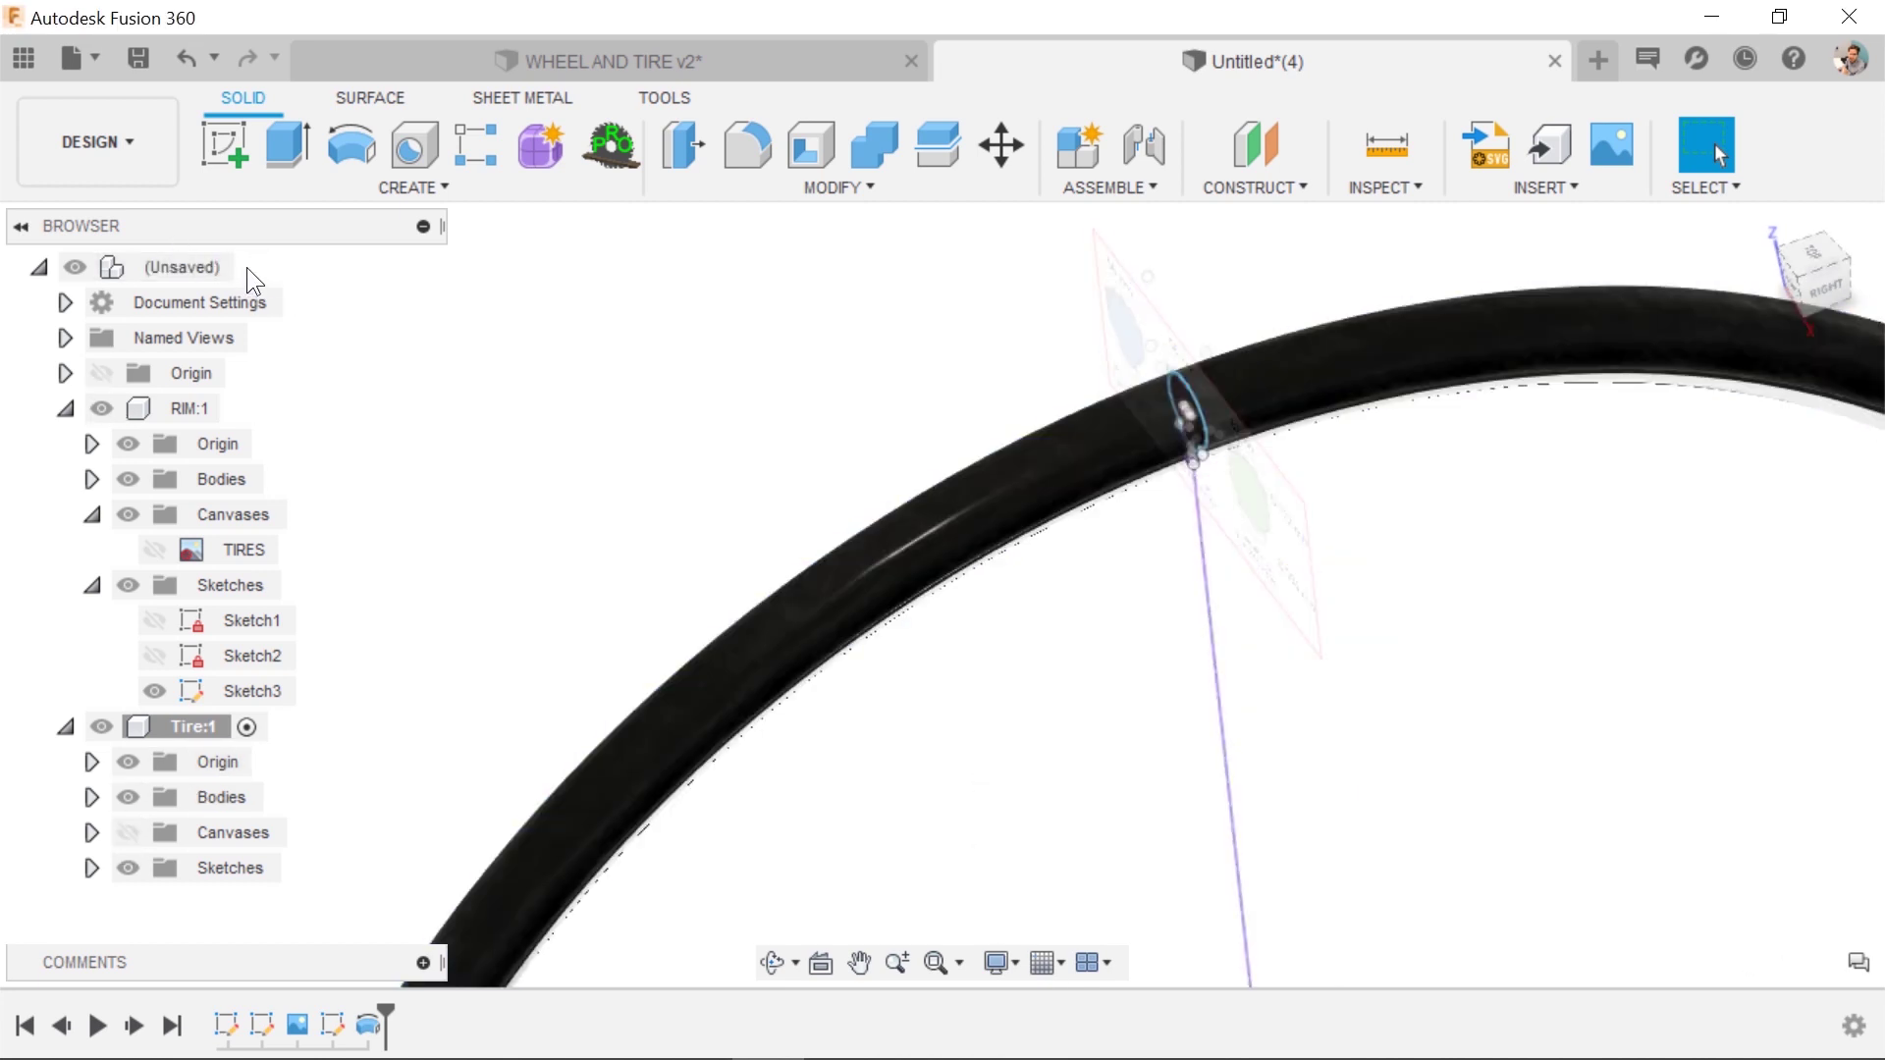
click(251, 268)
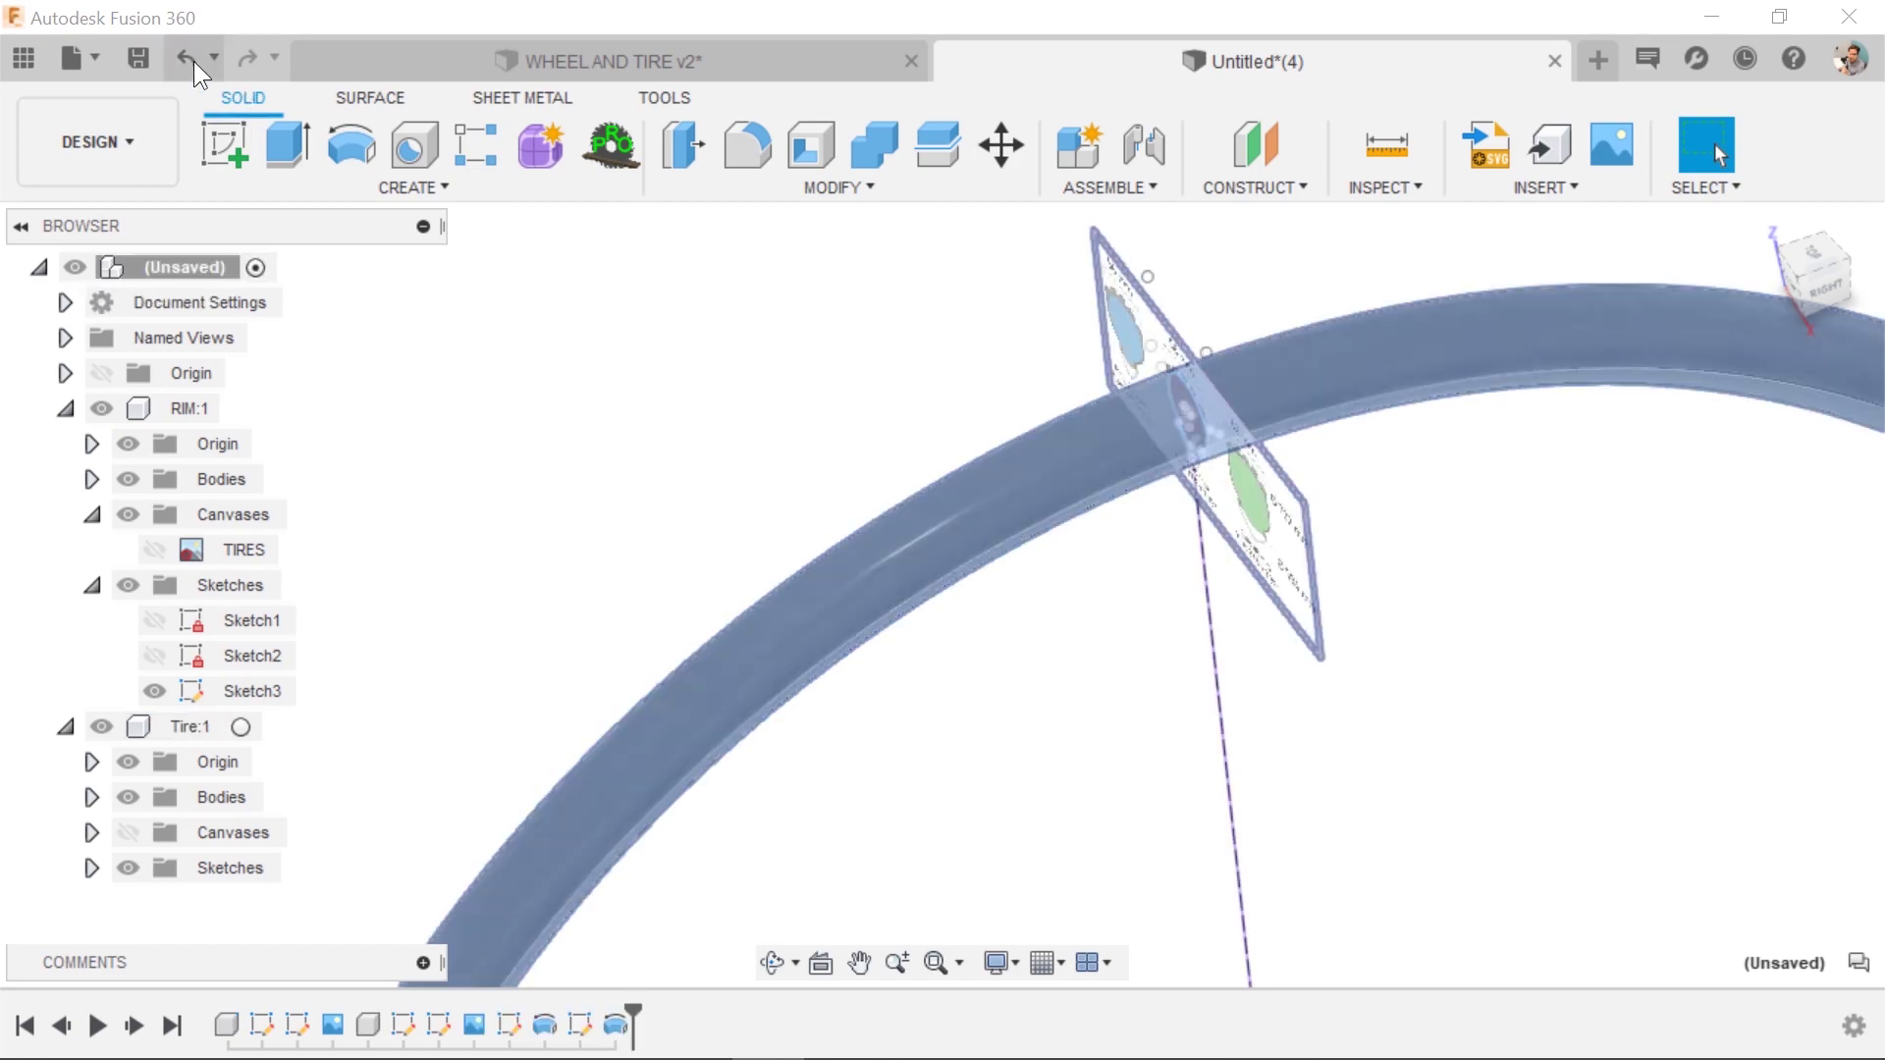
click(139, 59)
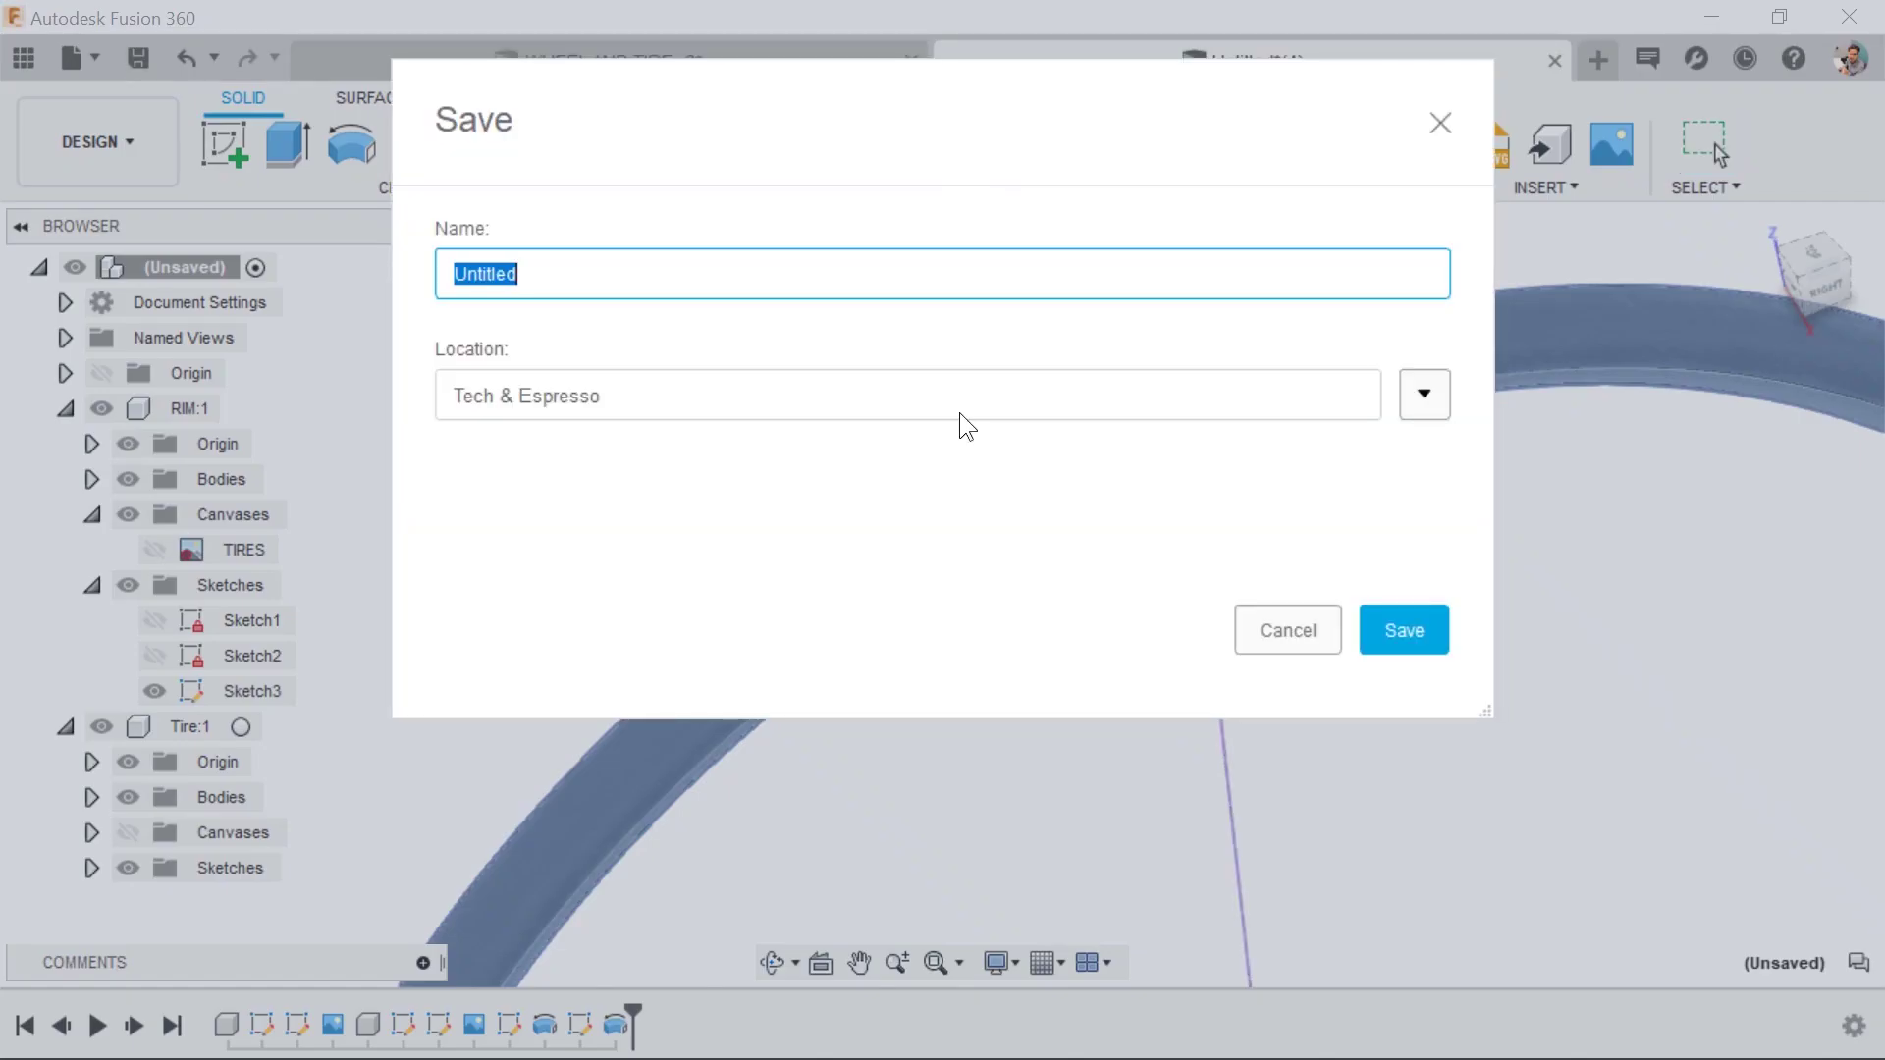
text(mOUMou)
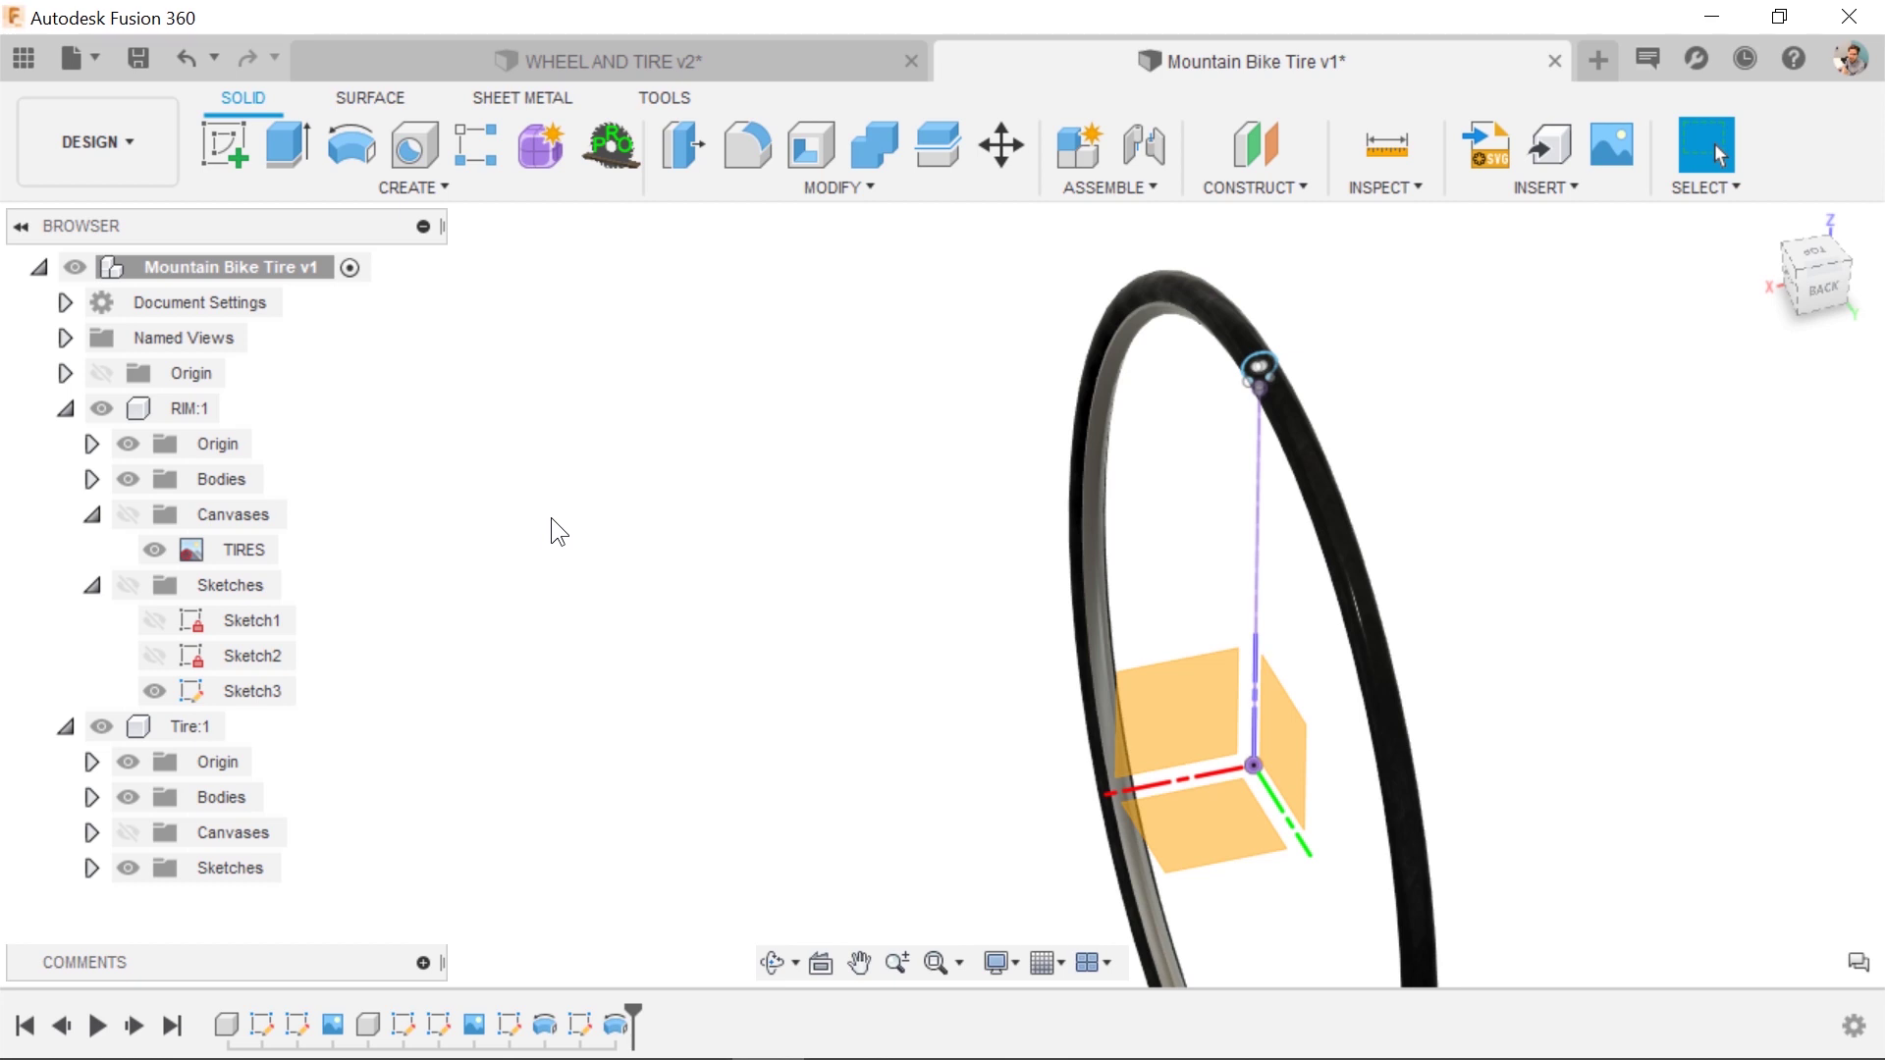
Activate Tire:1, show the tire canvas, and start a sketch on its origin plane.
double_click(199, 726)
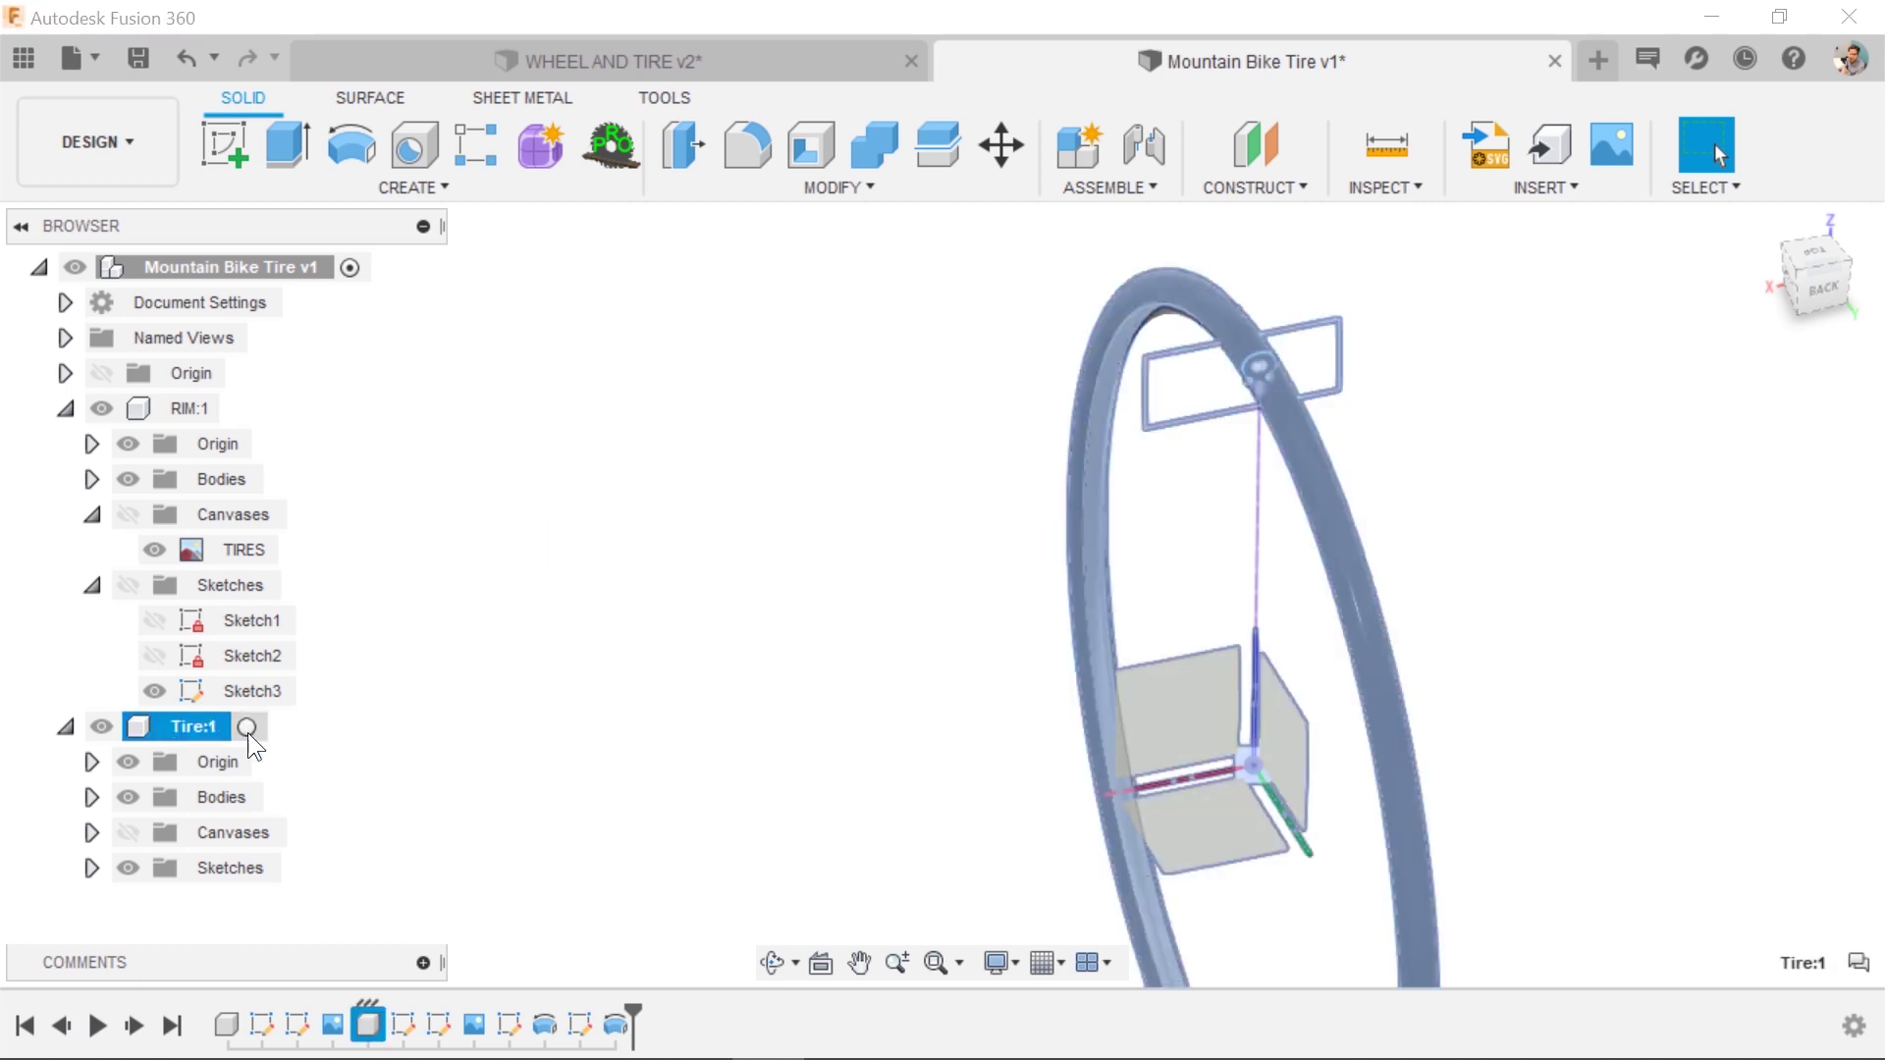
click(127, 832)
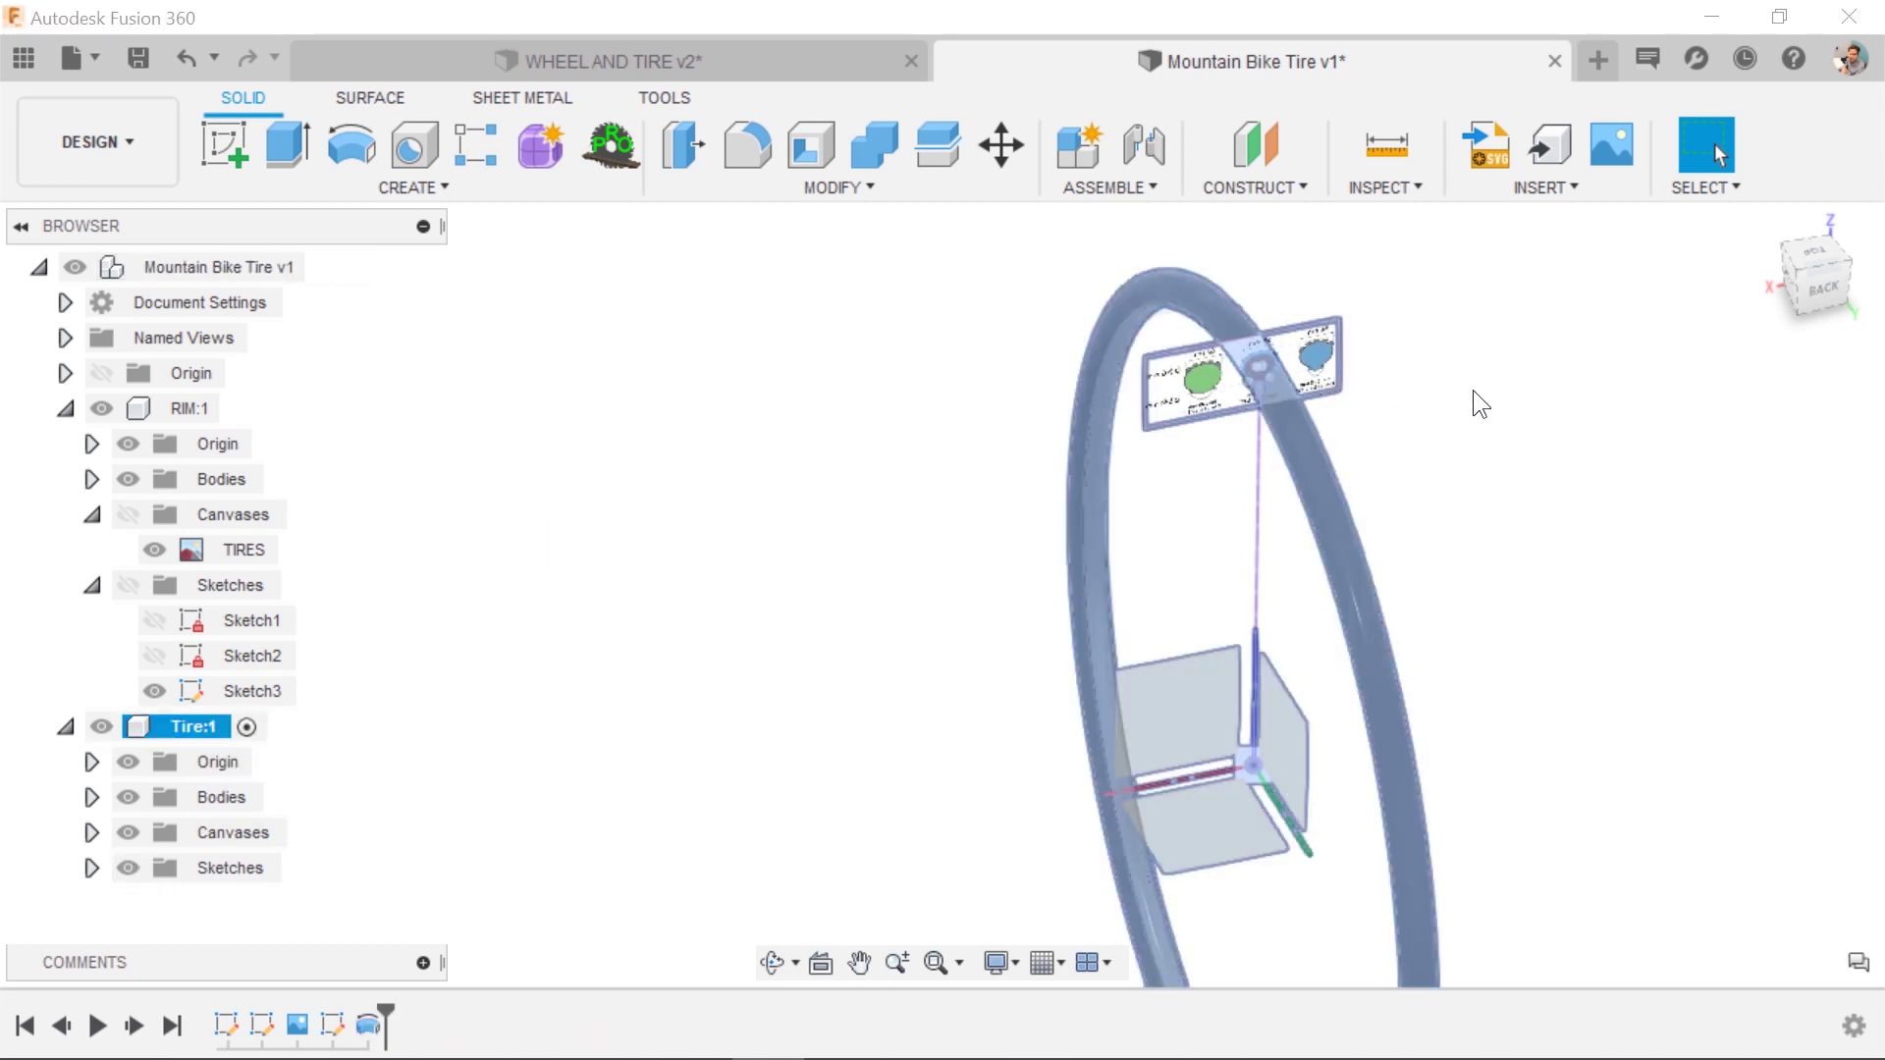
click(231, 145)
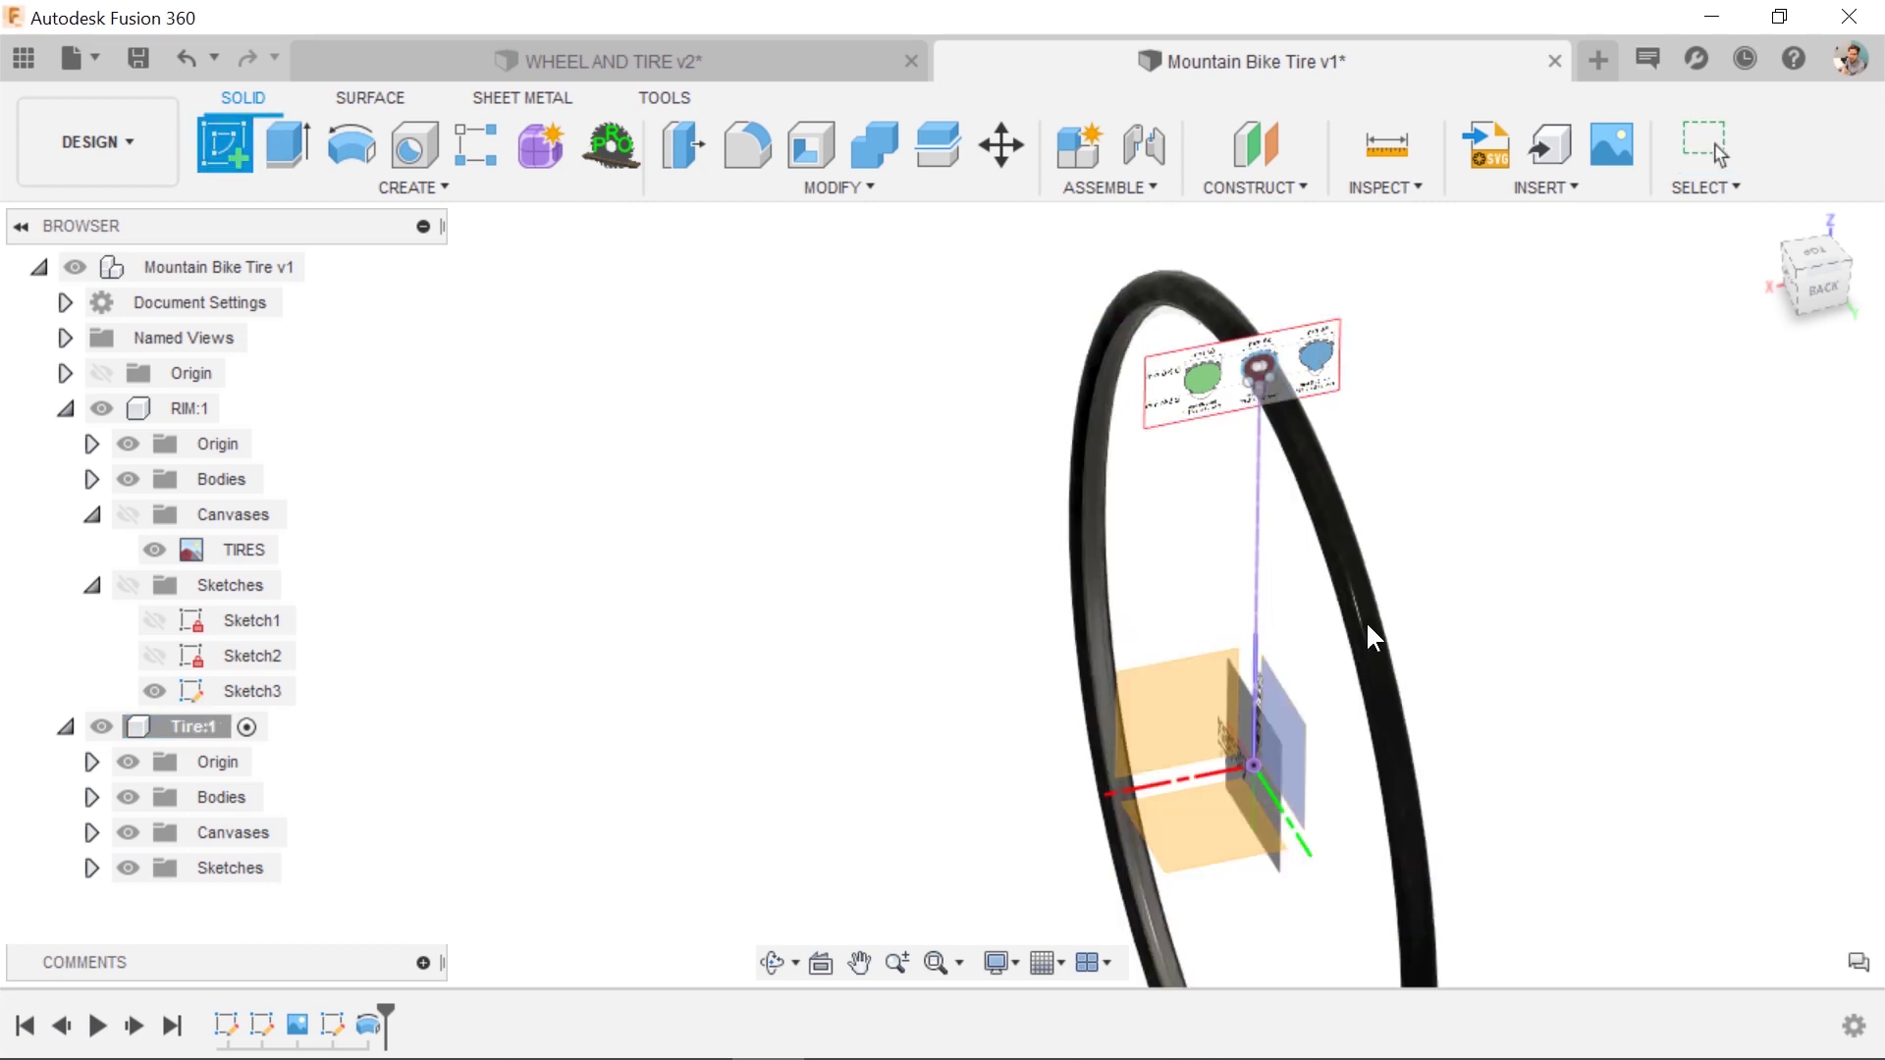
click(1224, 698)
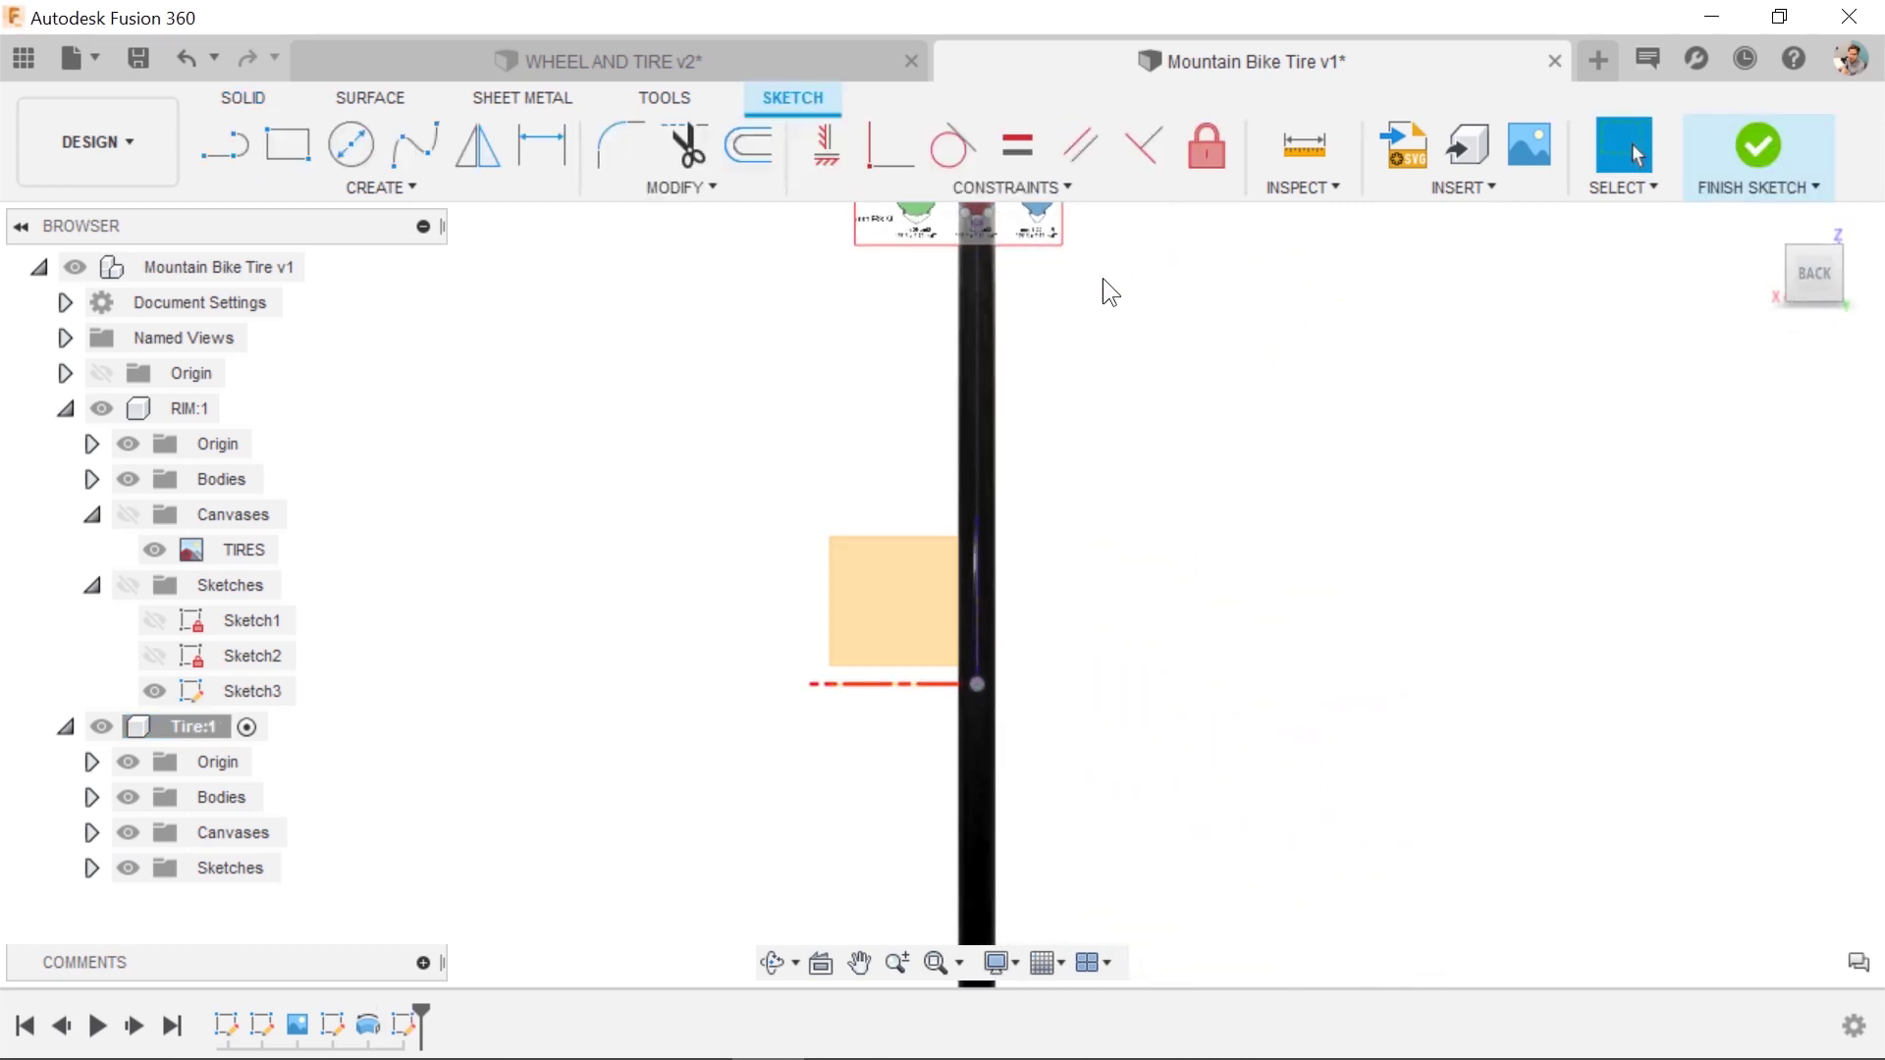
Trace the first right-side tread lug outline with lines, closing it back on the arc.
scroll(986, 570, up, 8)
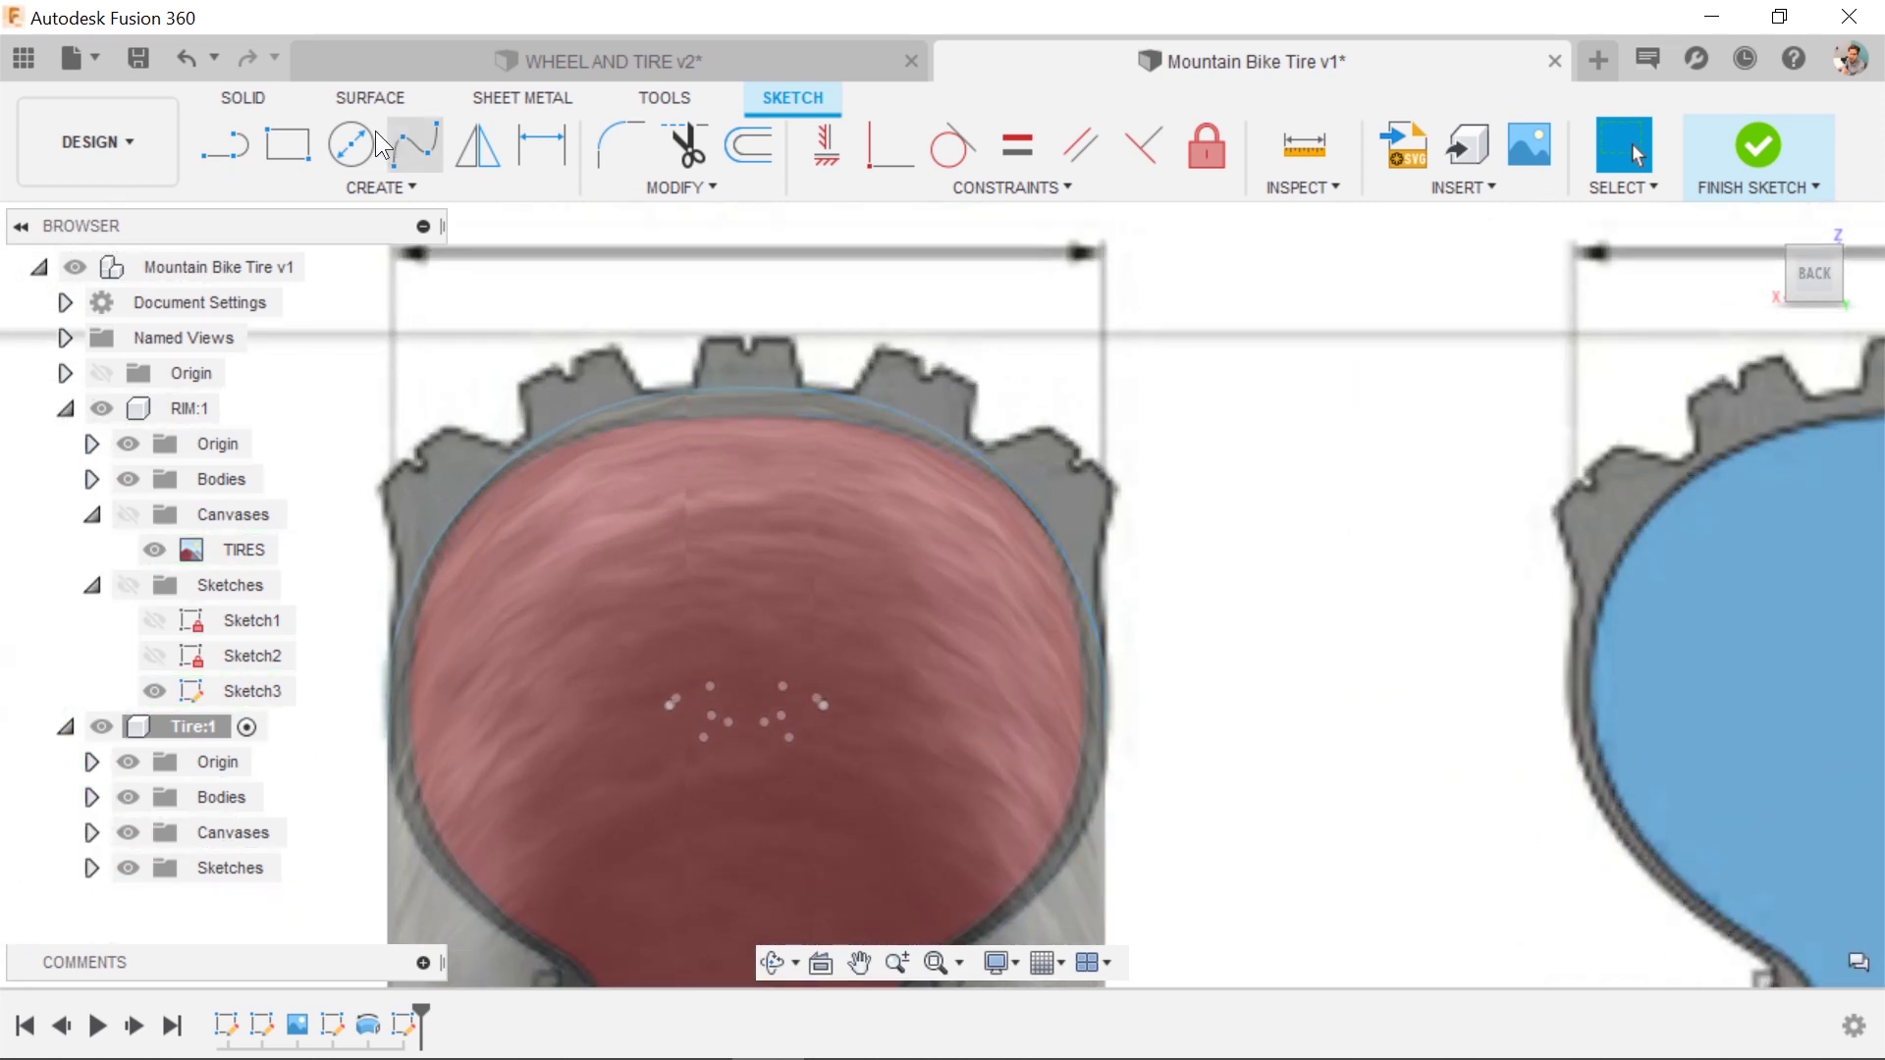
click(225, 145)
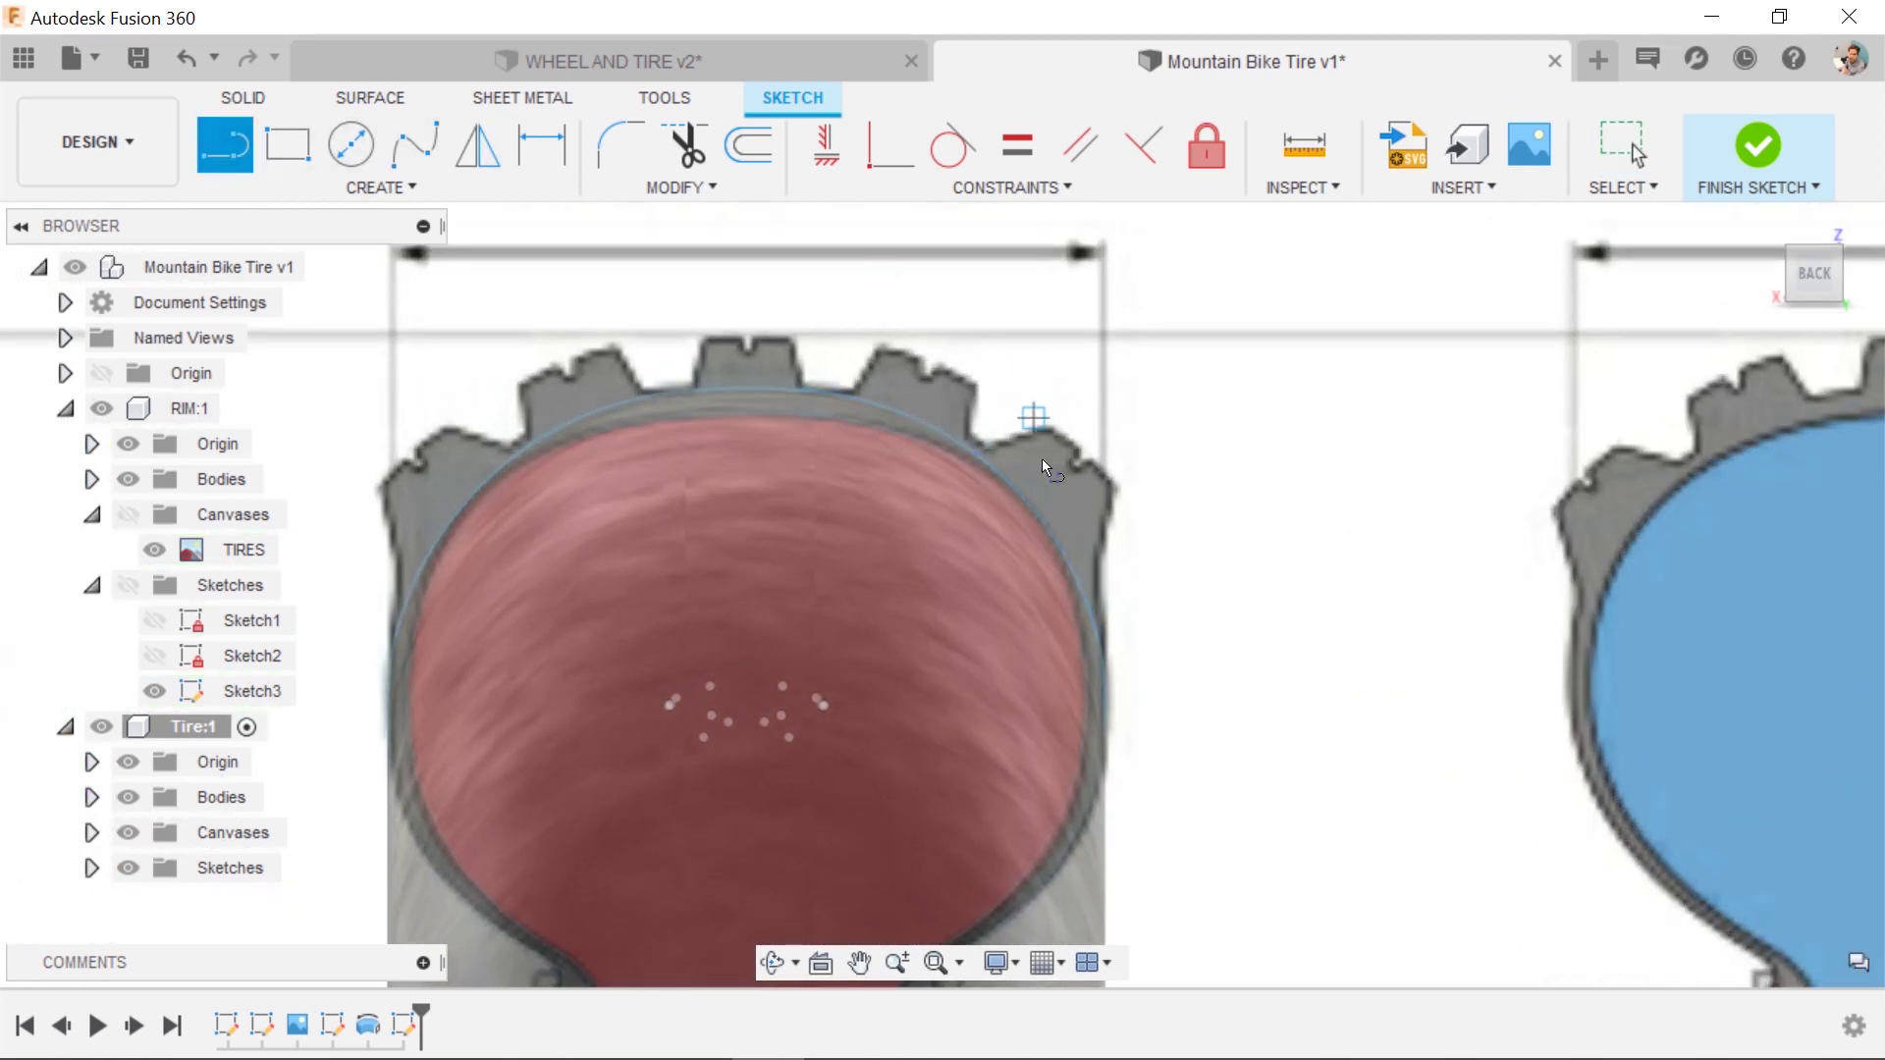
click(1096, 633)
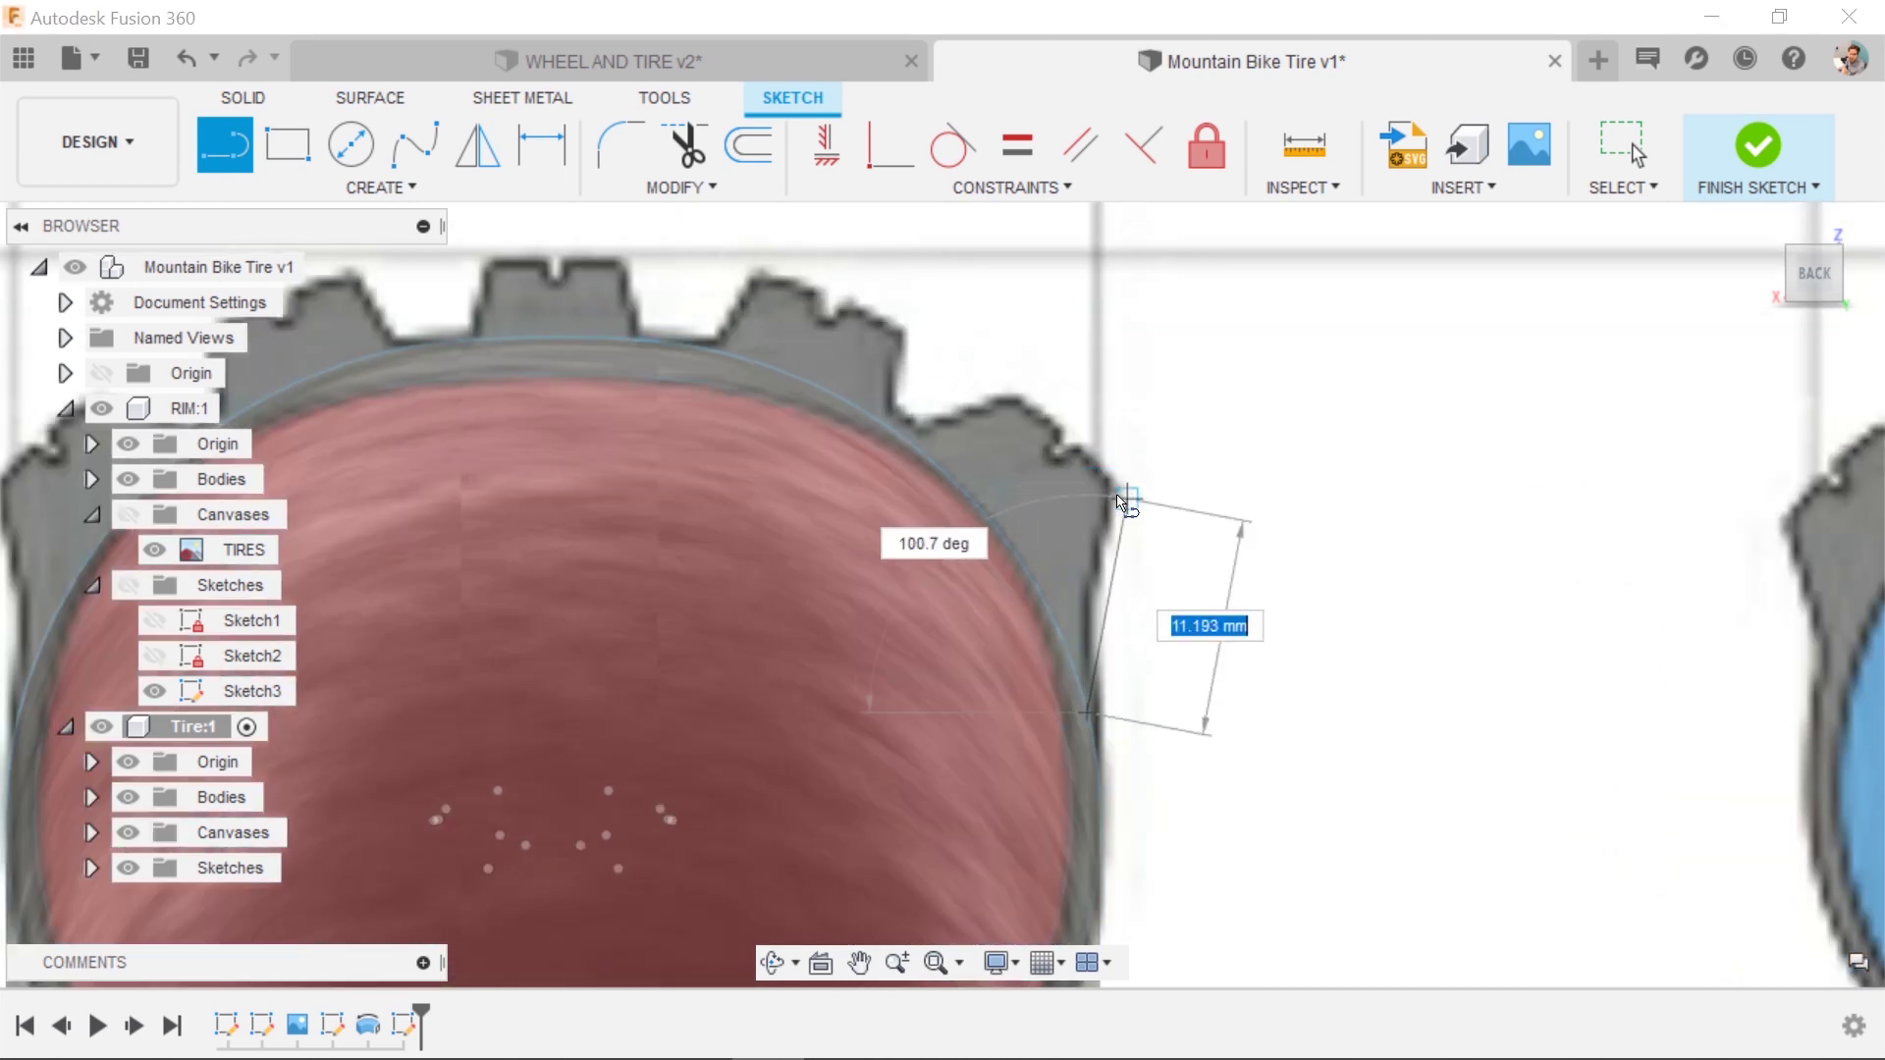
scroll(1115, 491, up, 2)
click(1108, 482)
click(1077, 452)
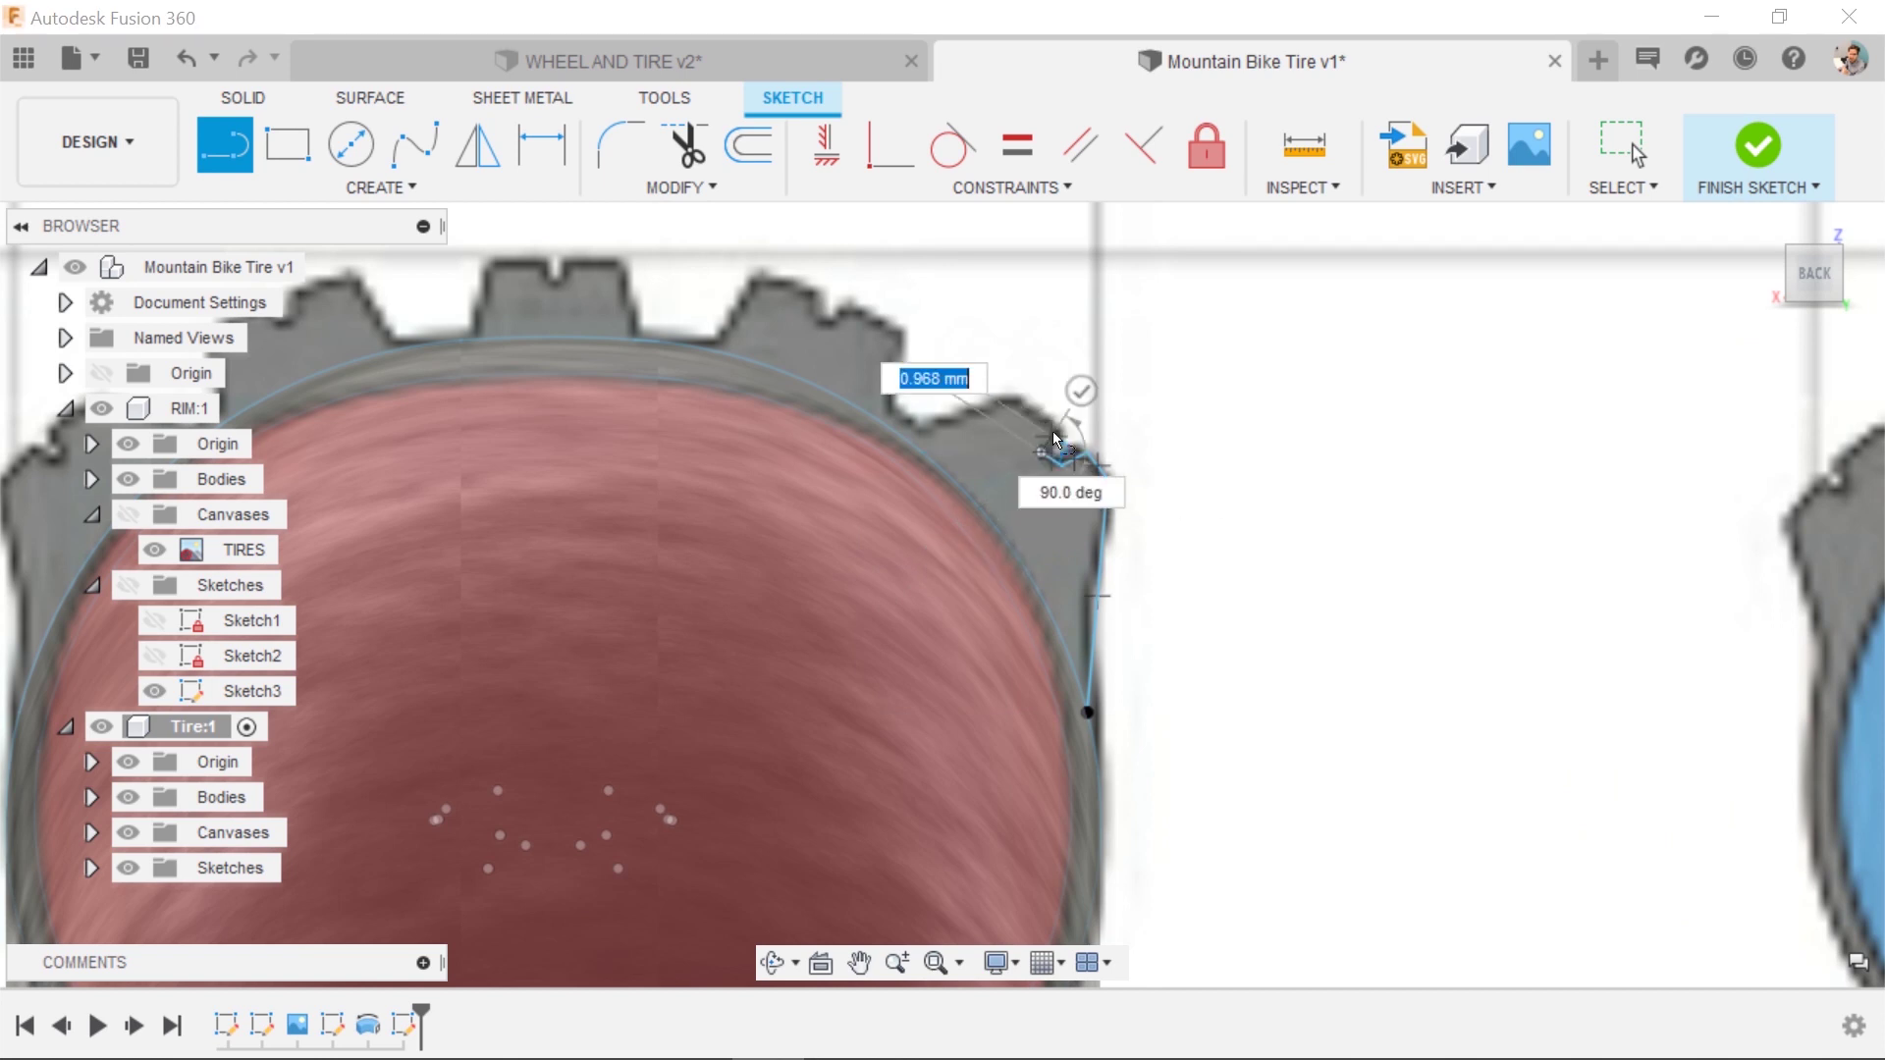
click(1051, 436)
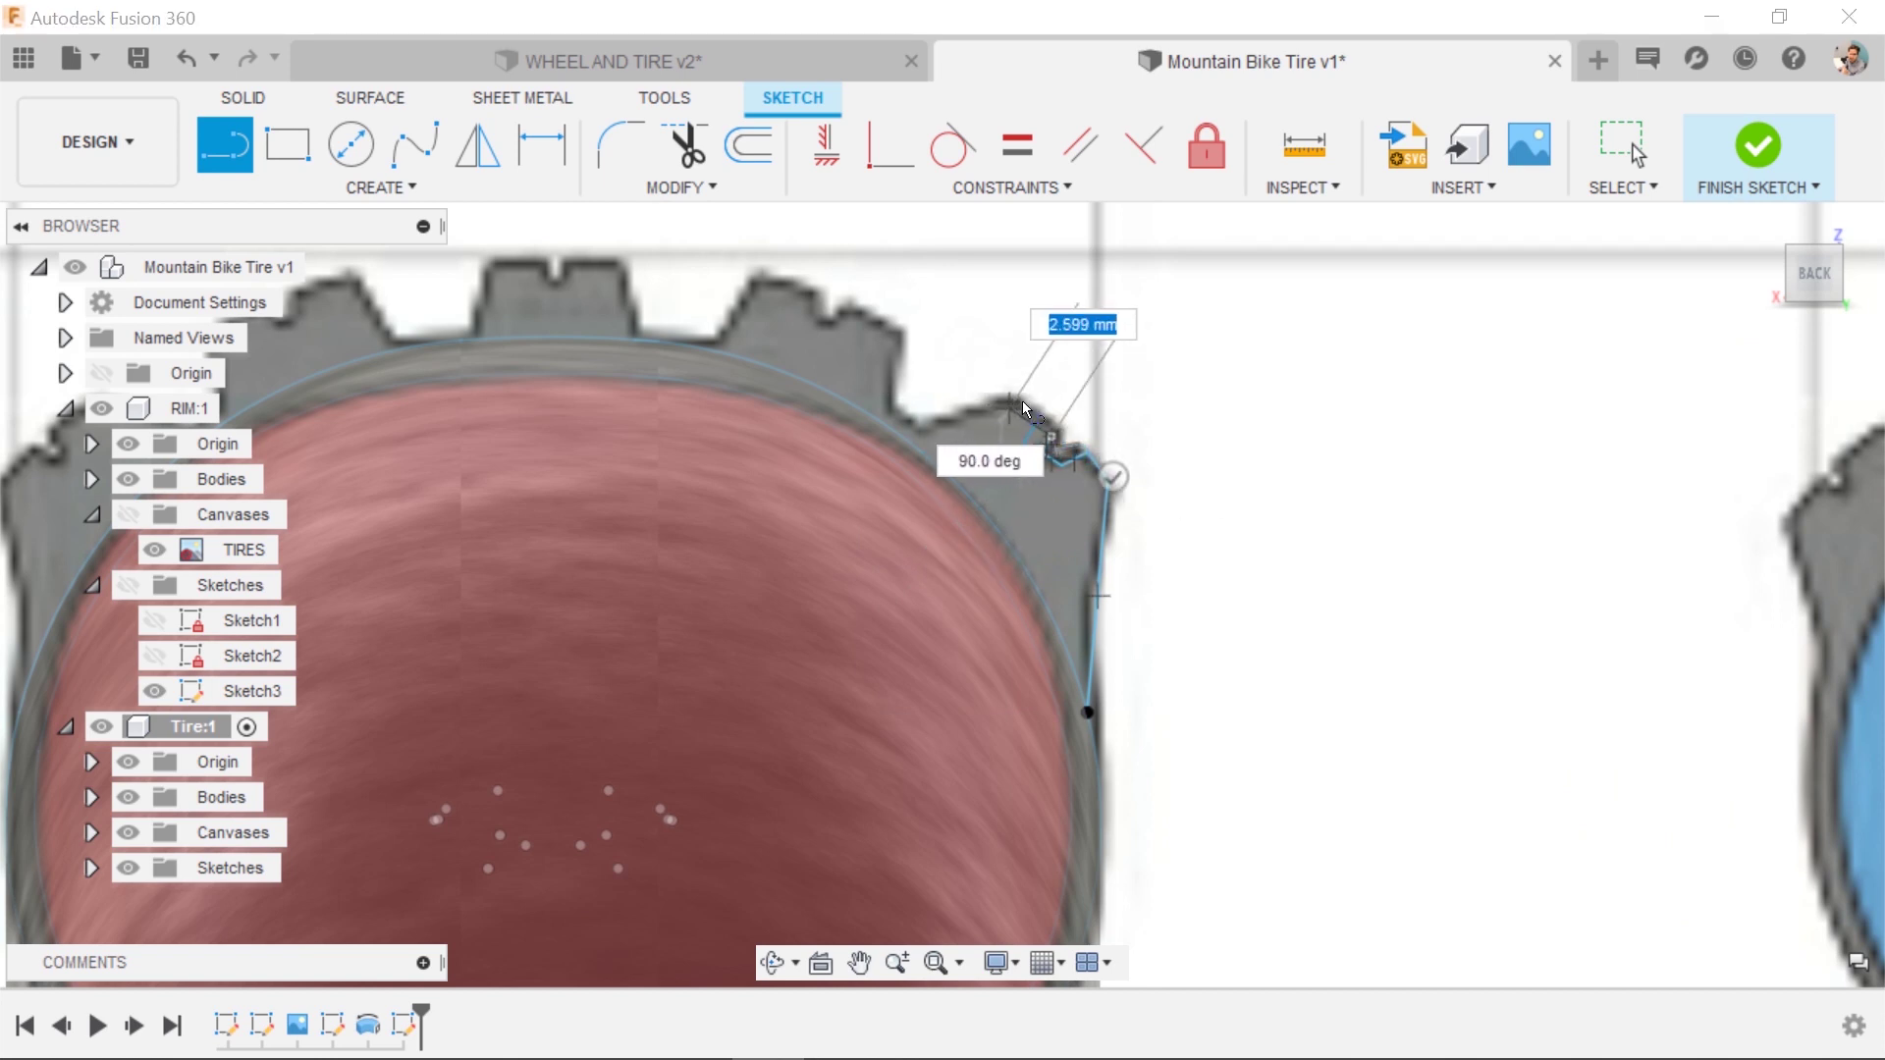
click(1021, 394)
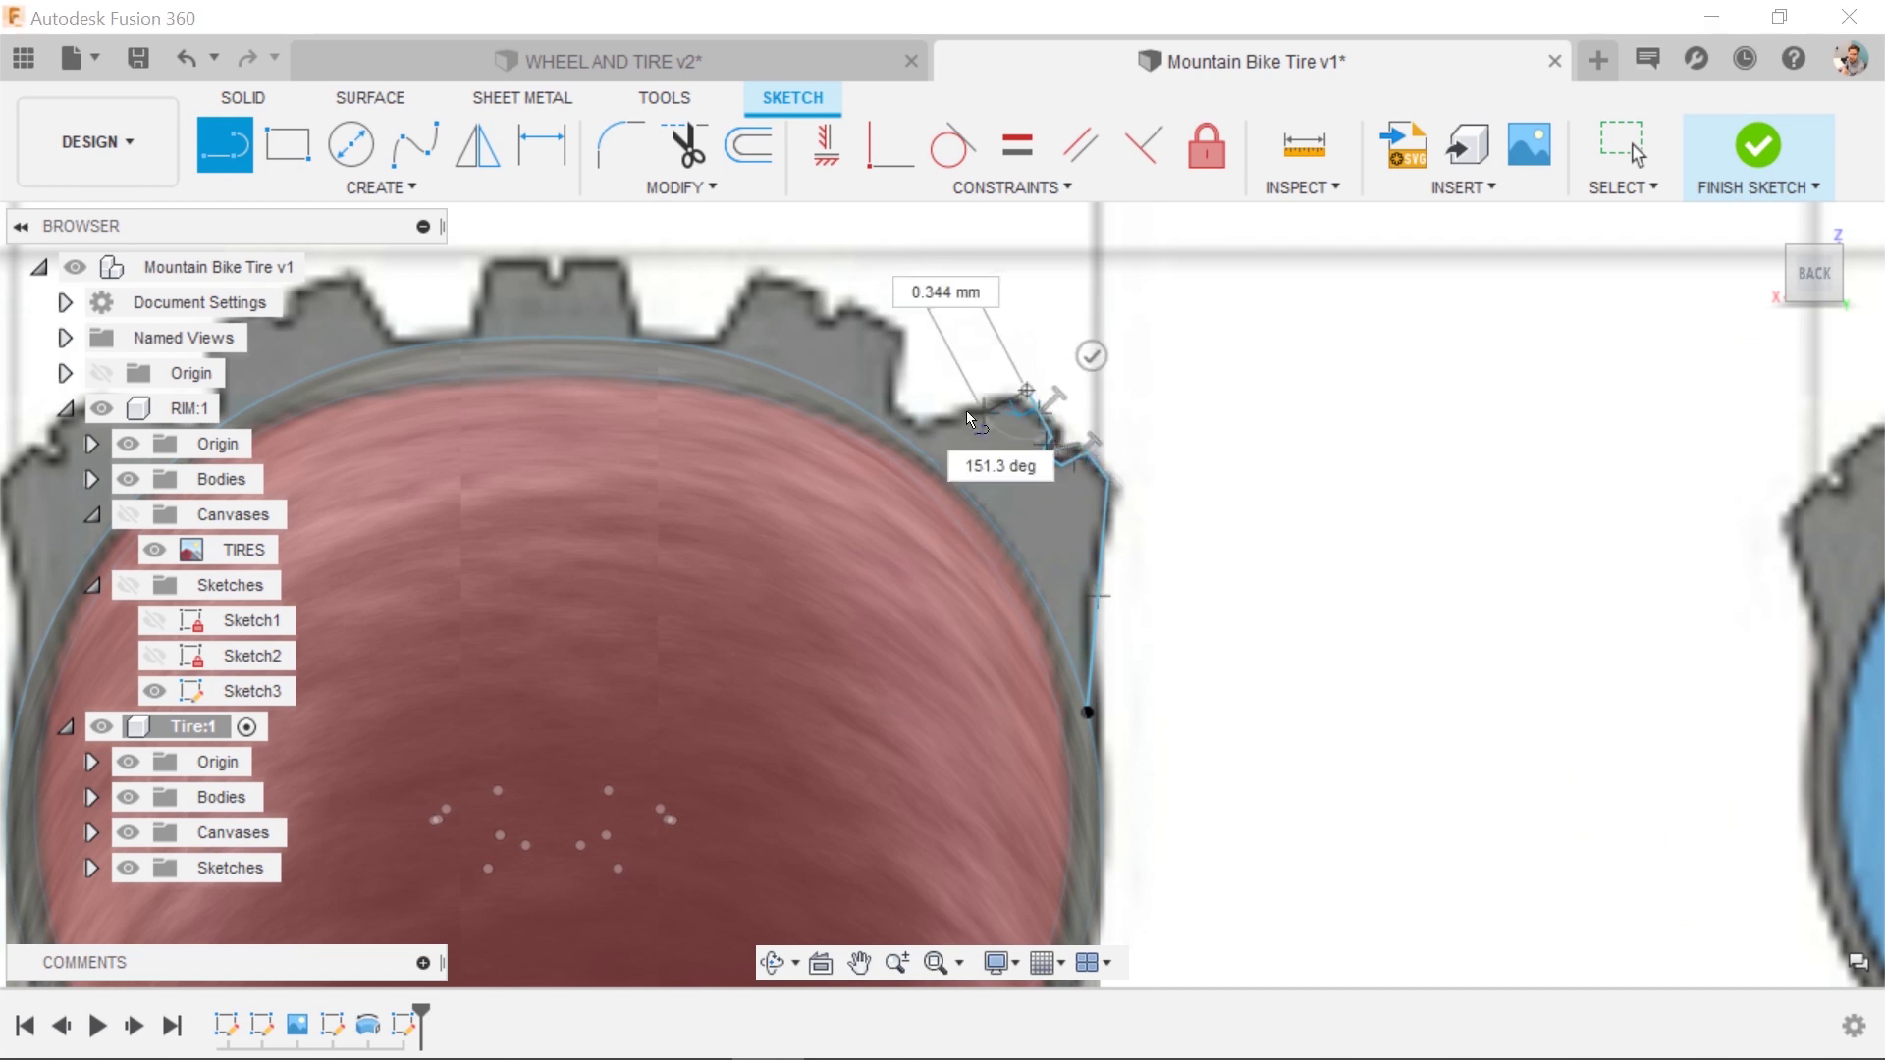
click(911, 433)
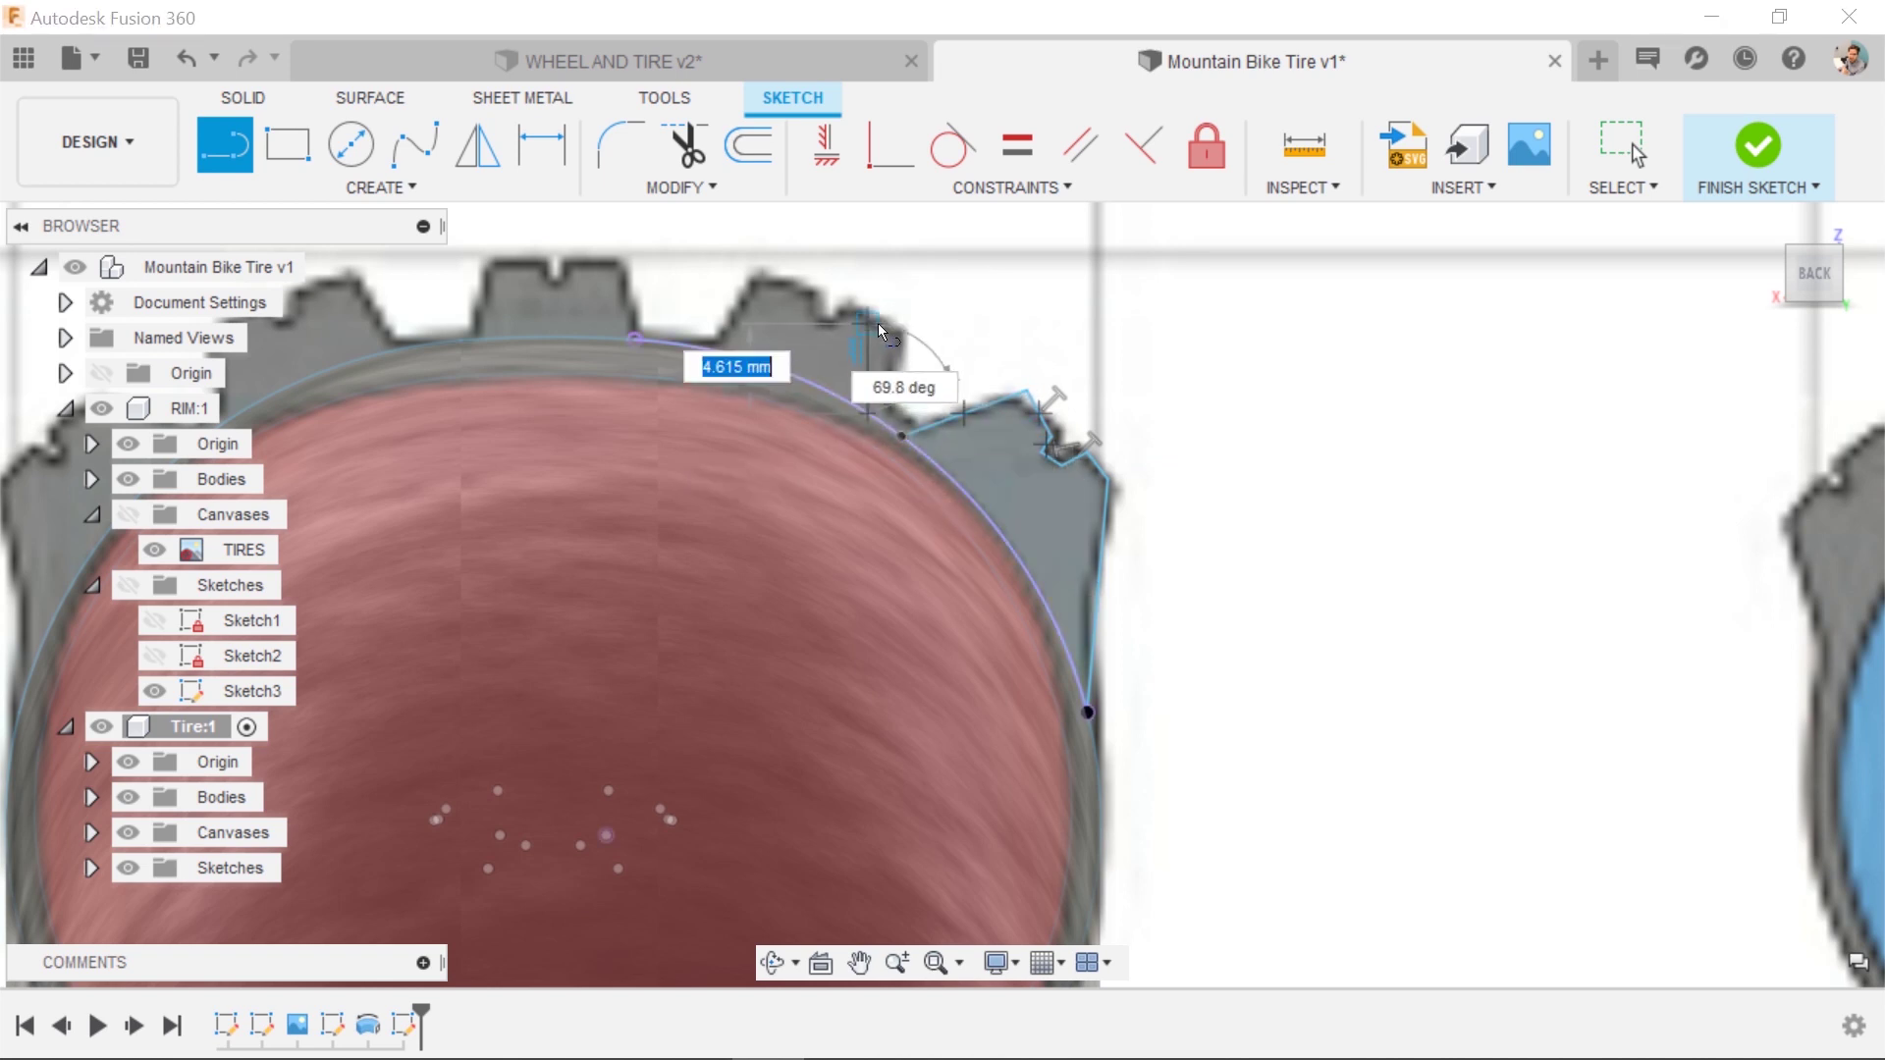
Outline the top tread lug with connected lines ending on the arc.
scroll(882, 334, up, 2)
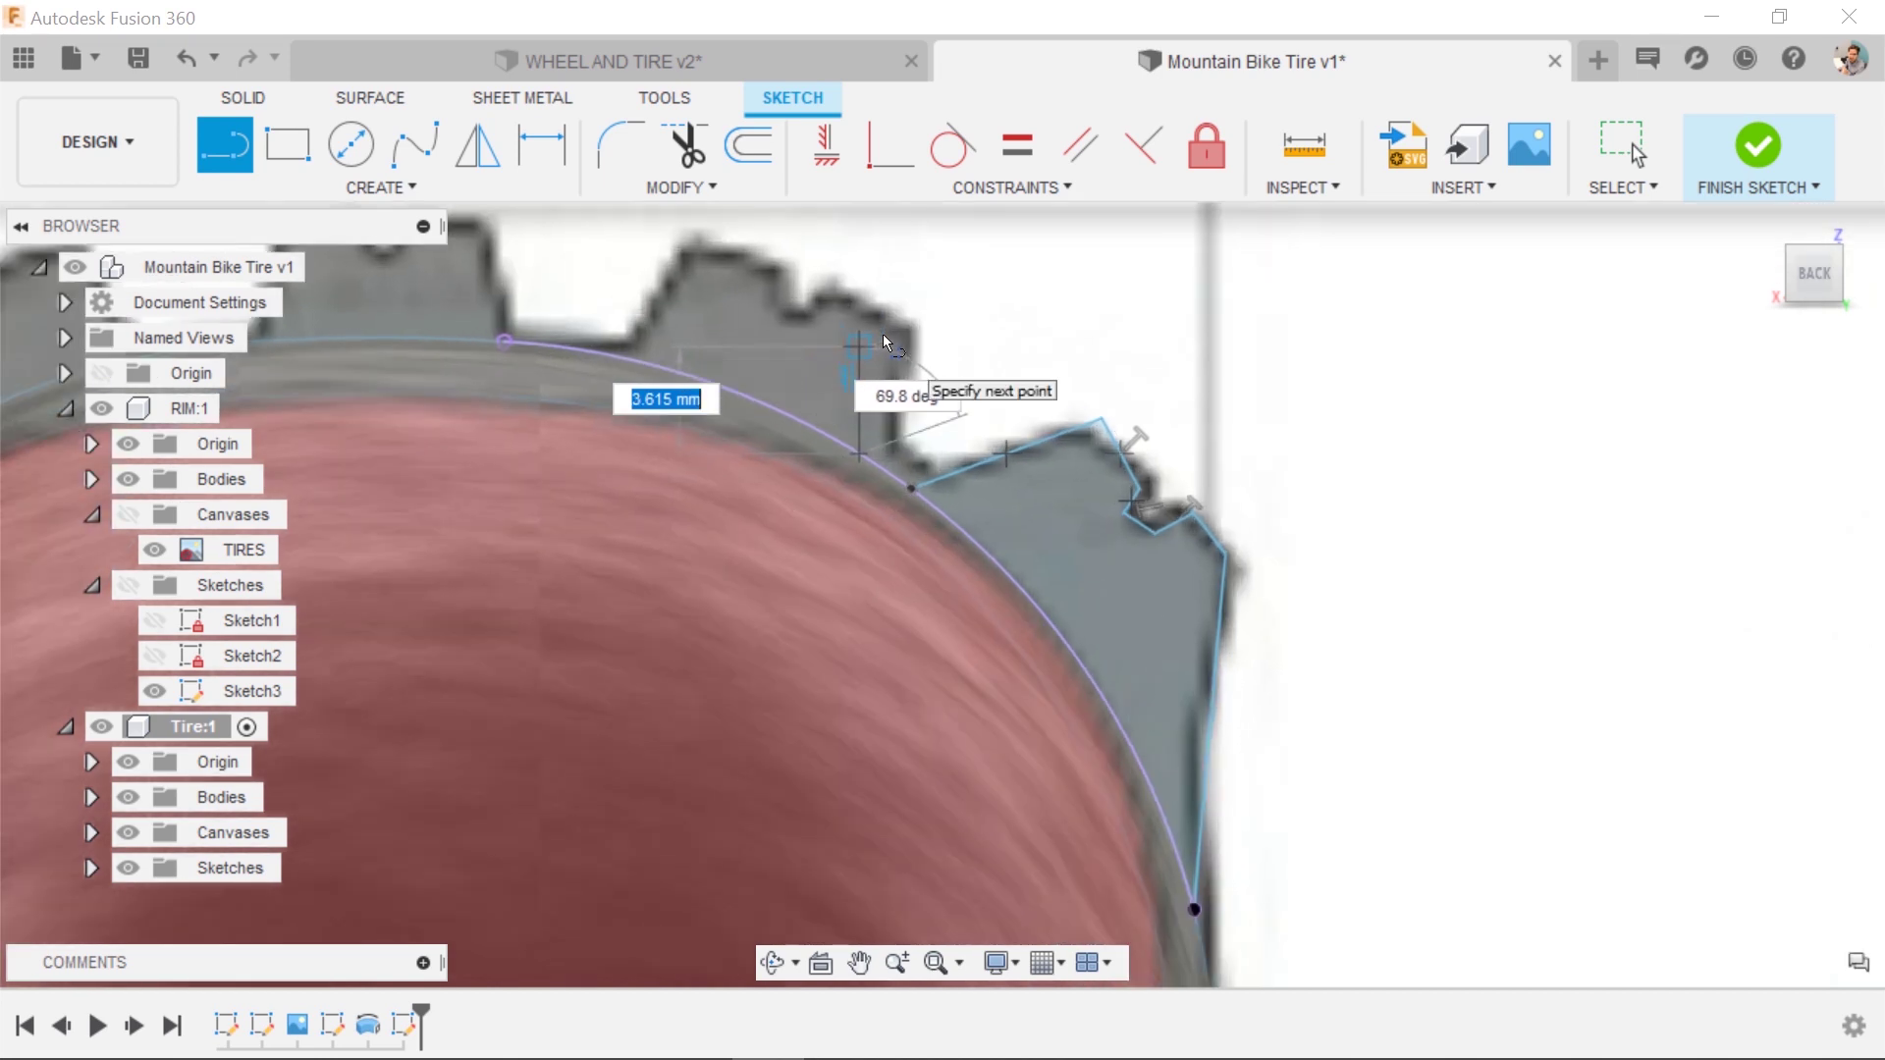
click(887, 327)
middle_drag(887, 326, 1172, 497)
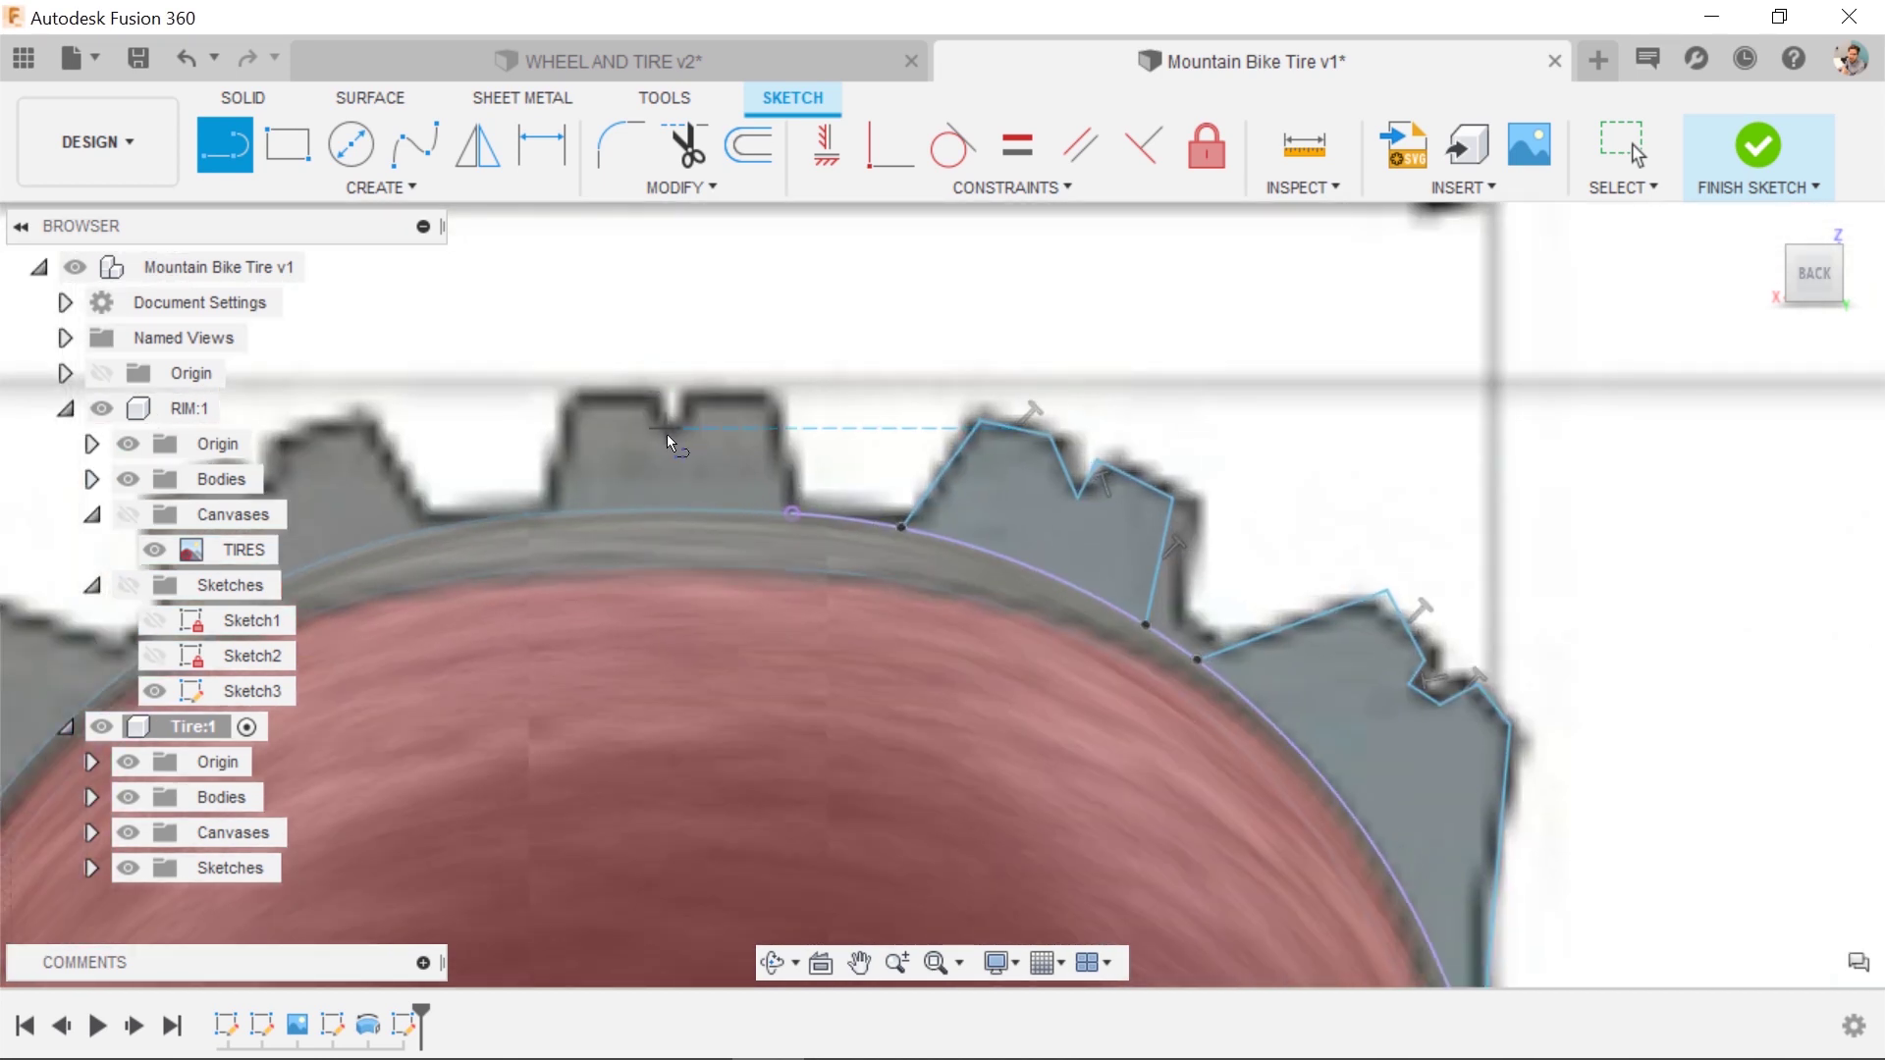
click(672, 429)
click(694, 400)
click(774, 399)
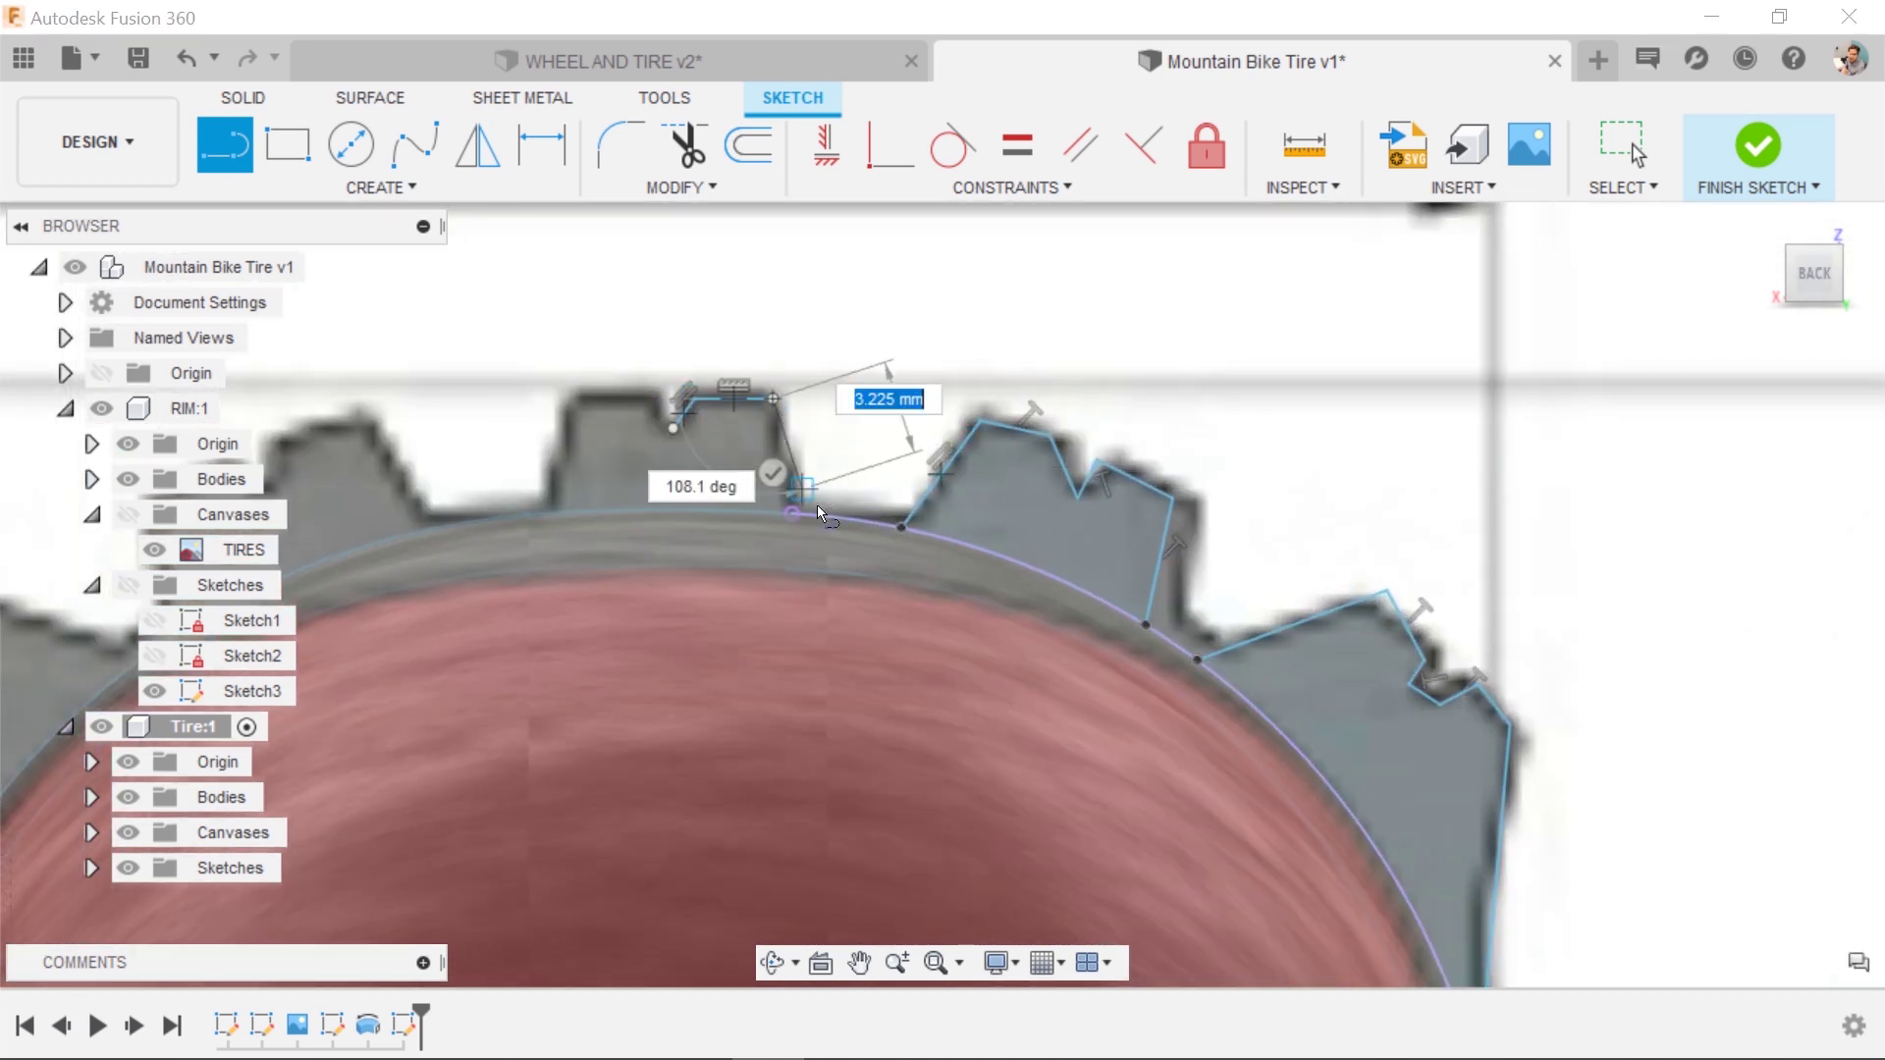
click(805, 510)
scroll(841, 337, down, 3)
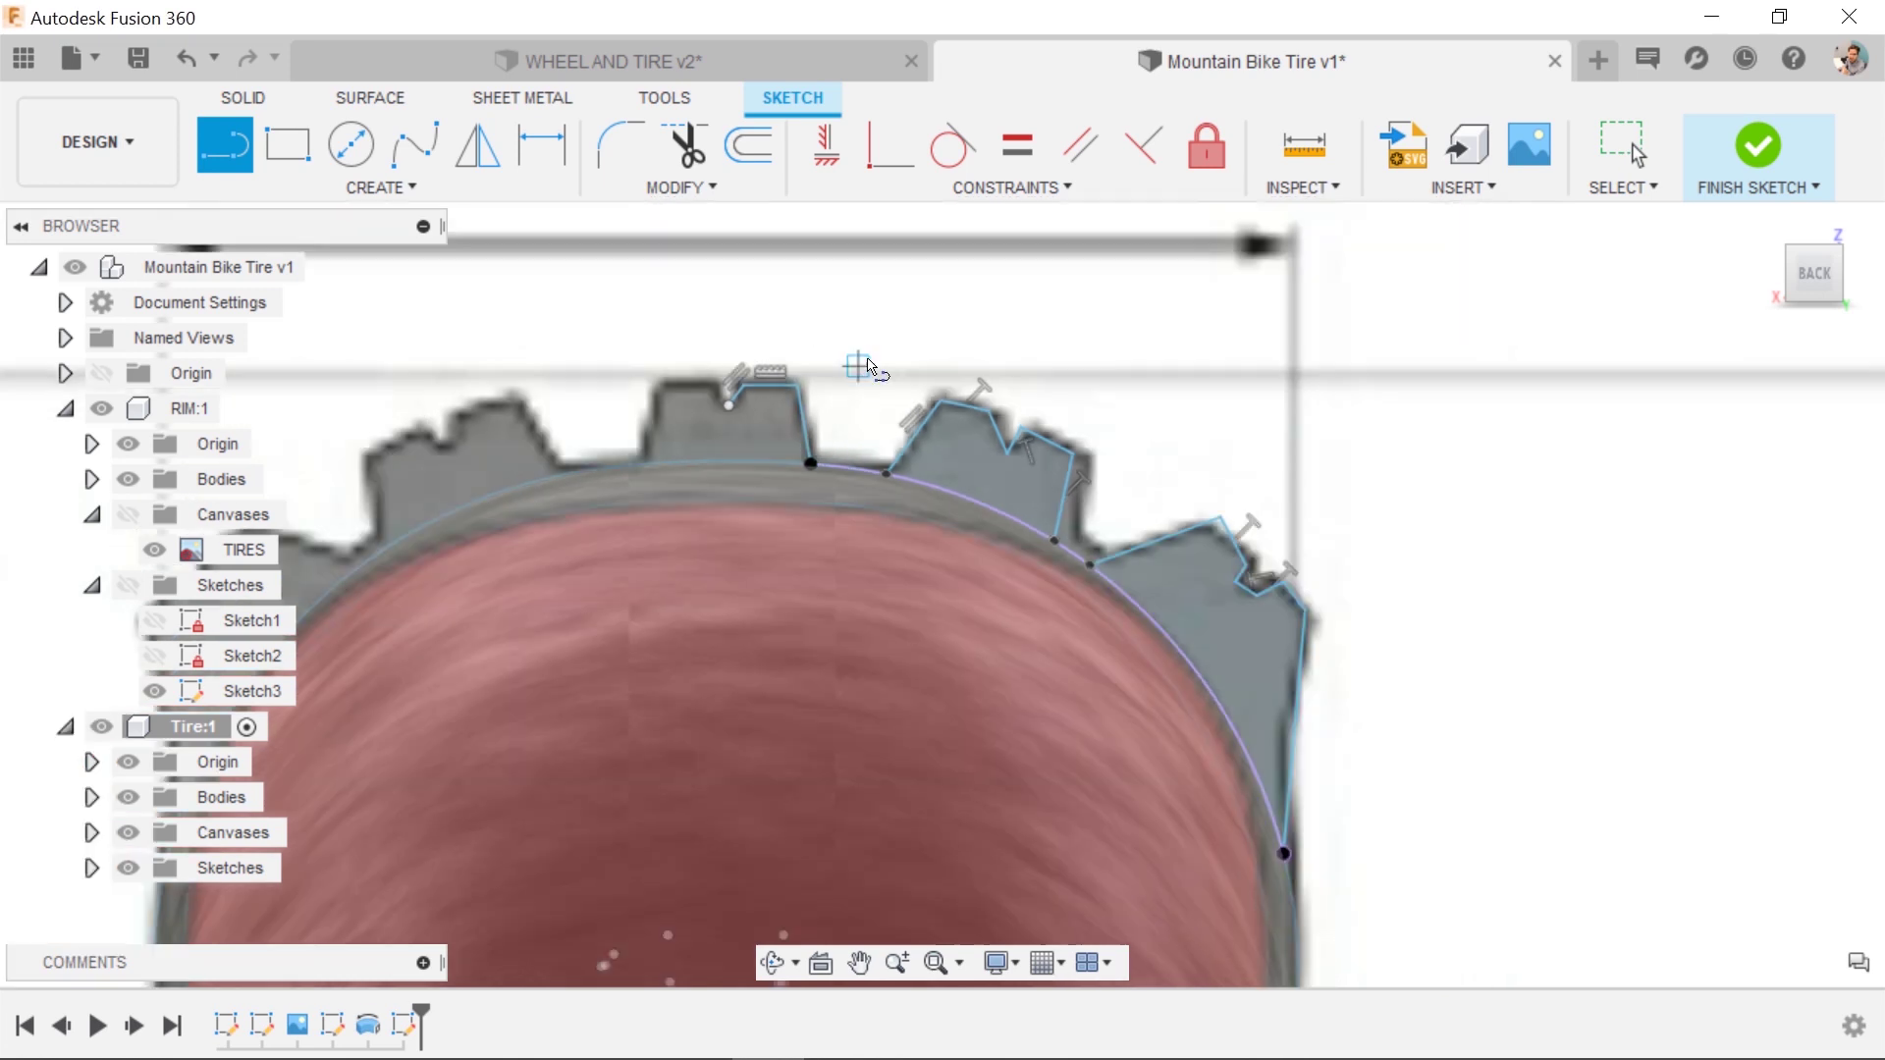
key(Escape)
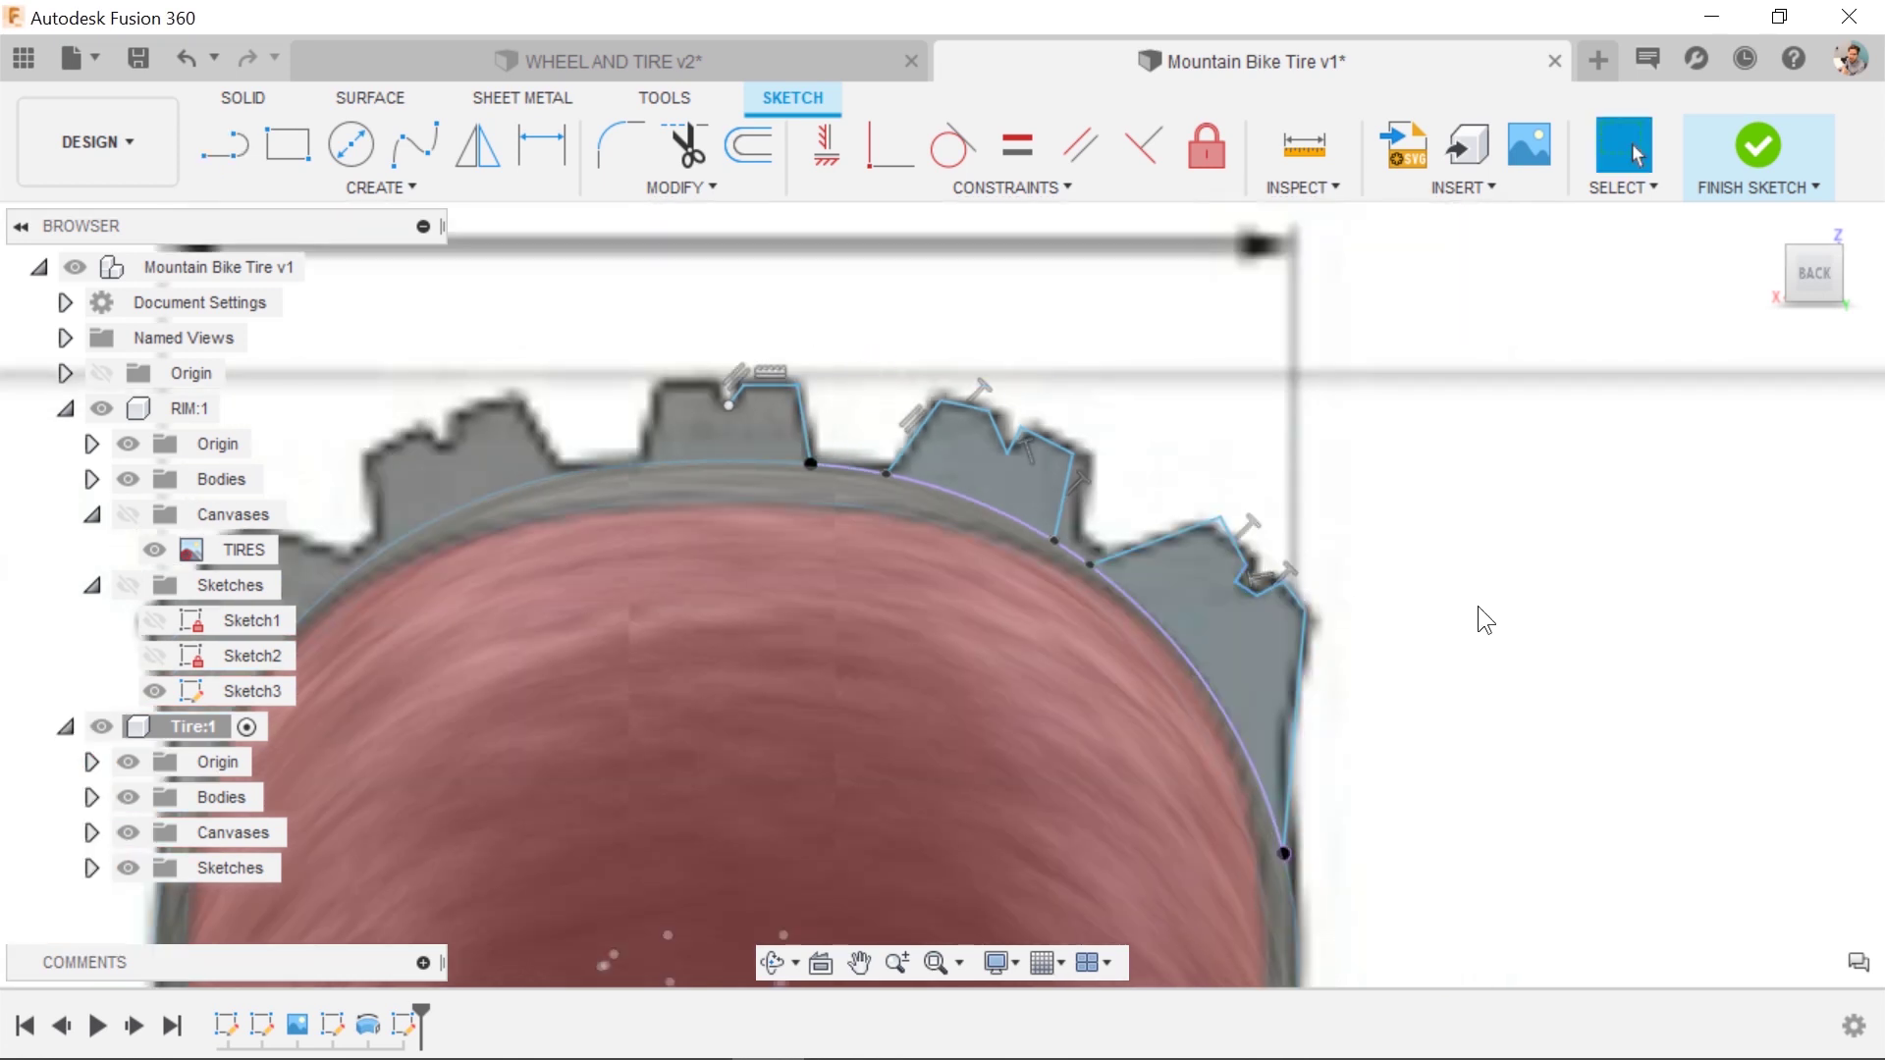
Draw a line from the arc up to the top lug's corner and constrain it Vertical.
key(s)
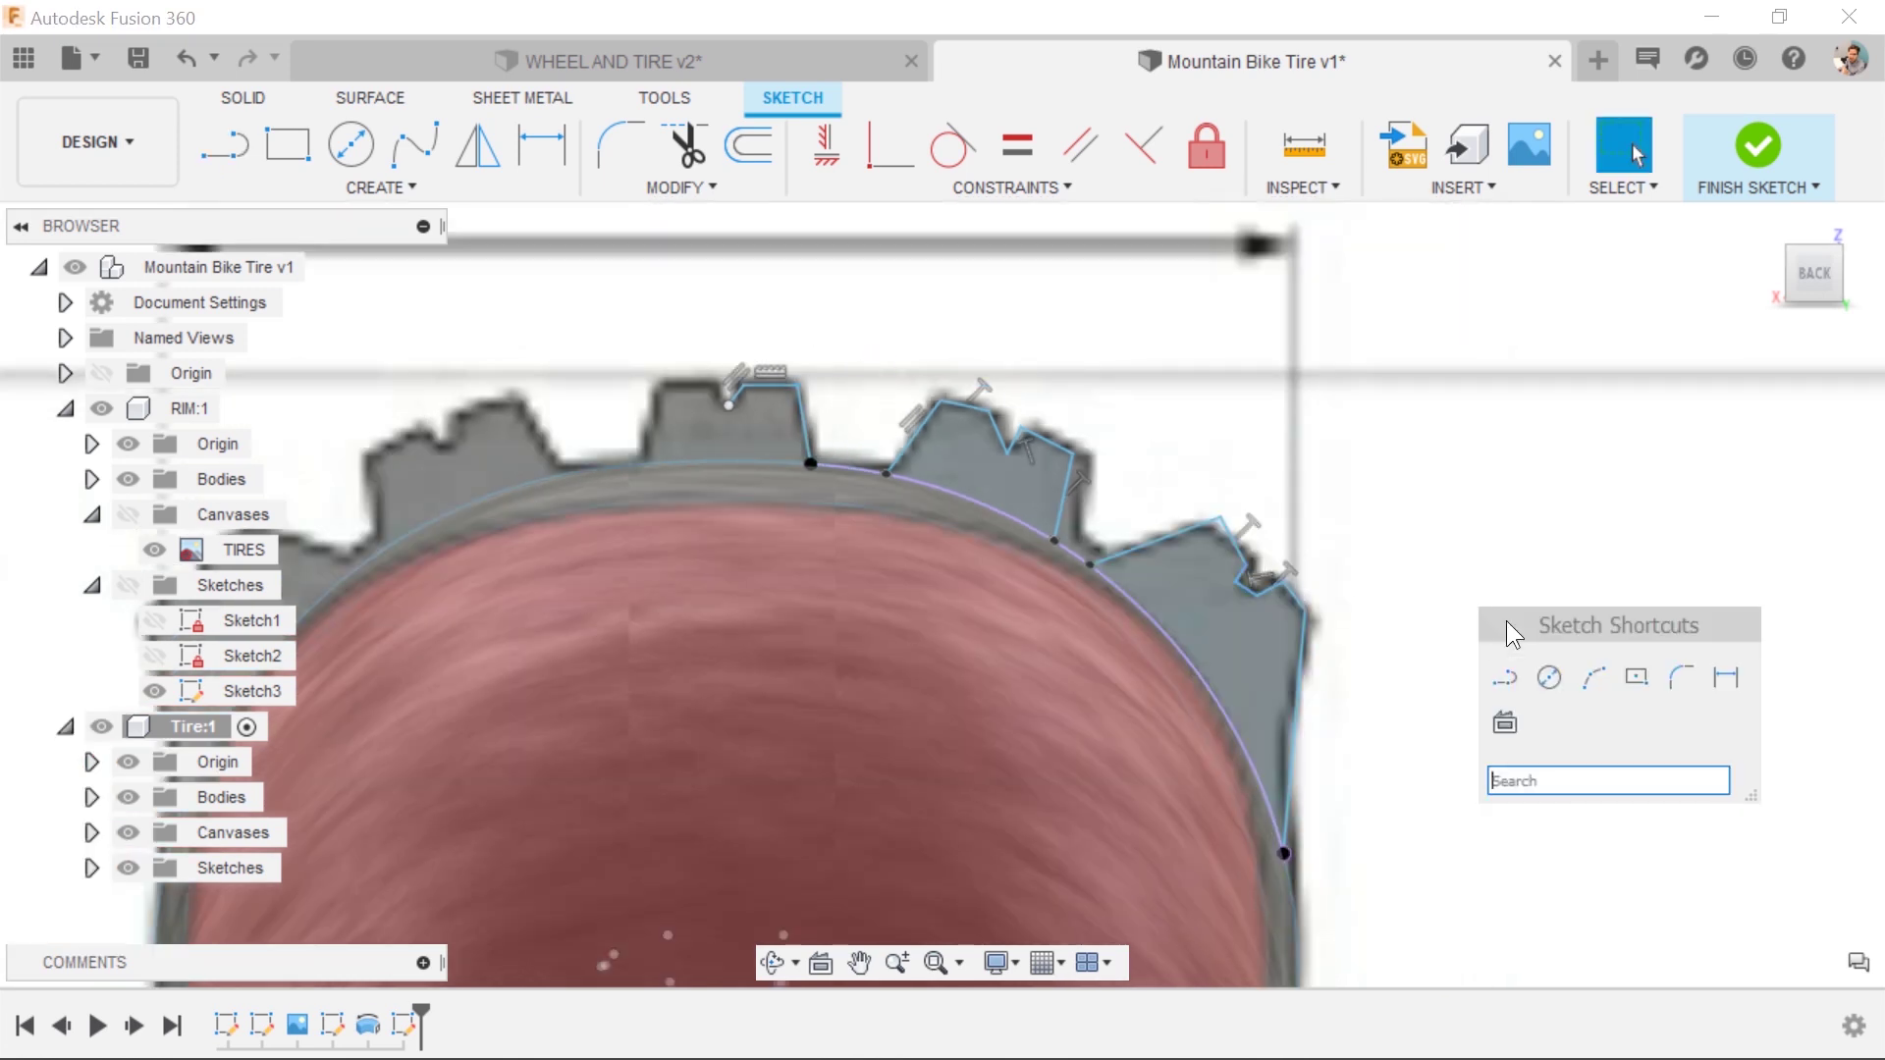
click(1504, 677)
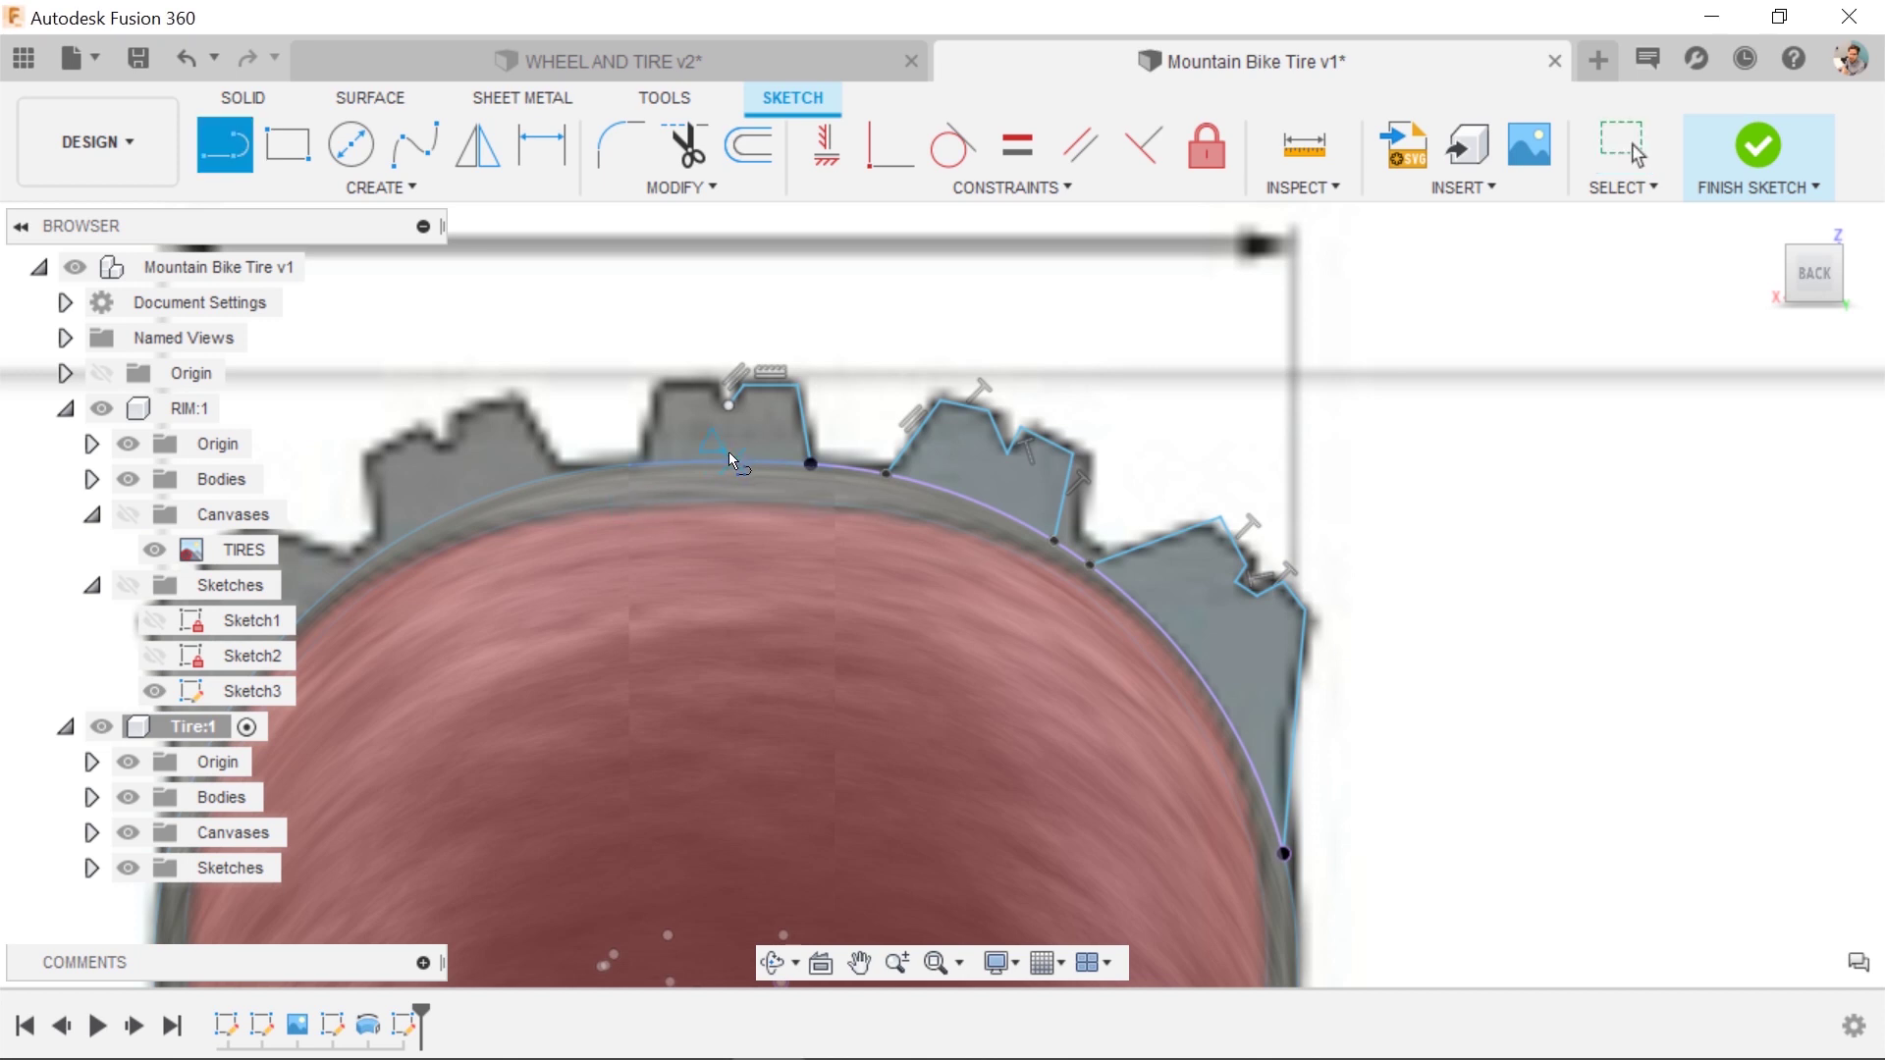
click(729, 458)
click(730, 405)
key(Escape)
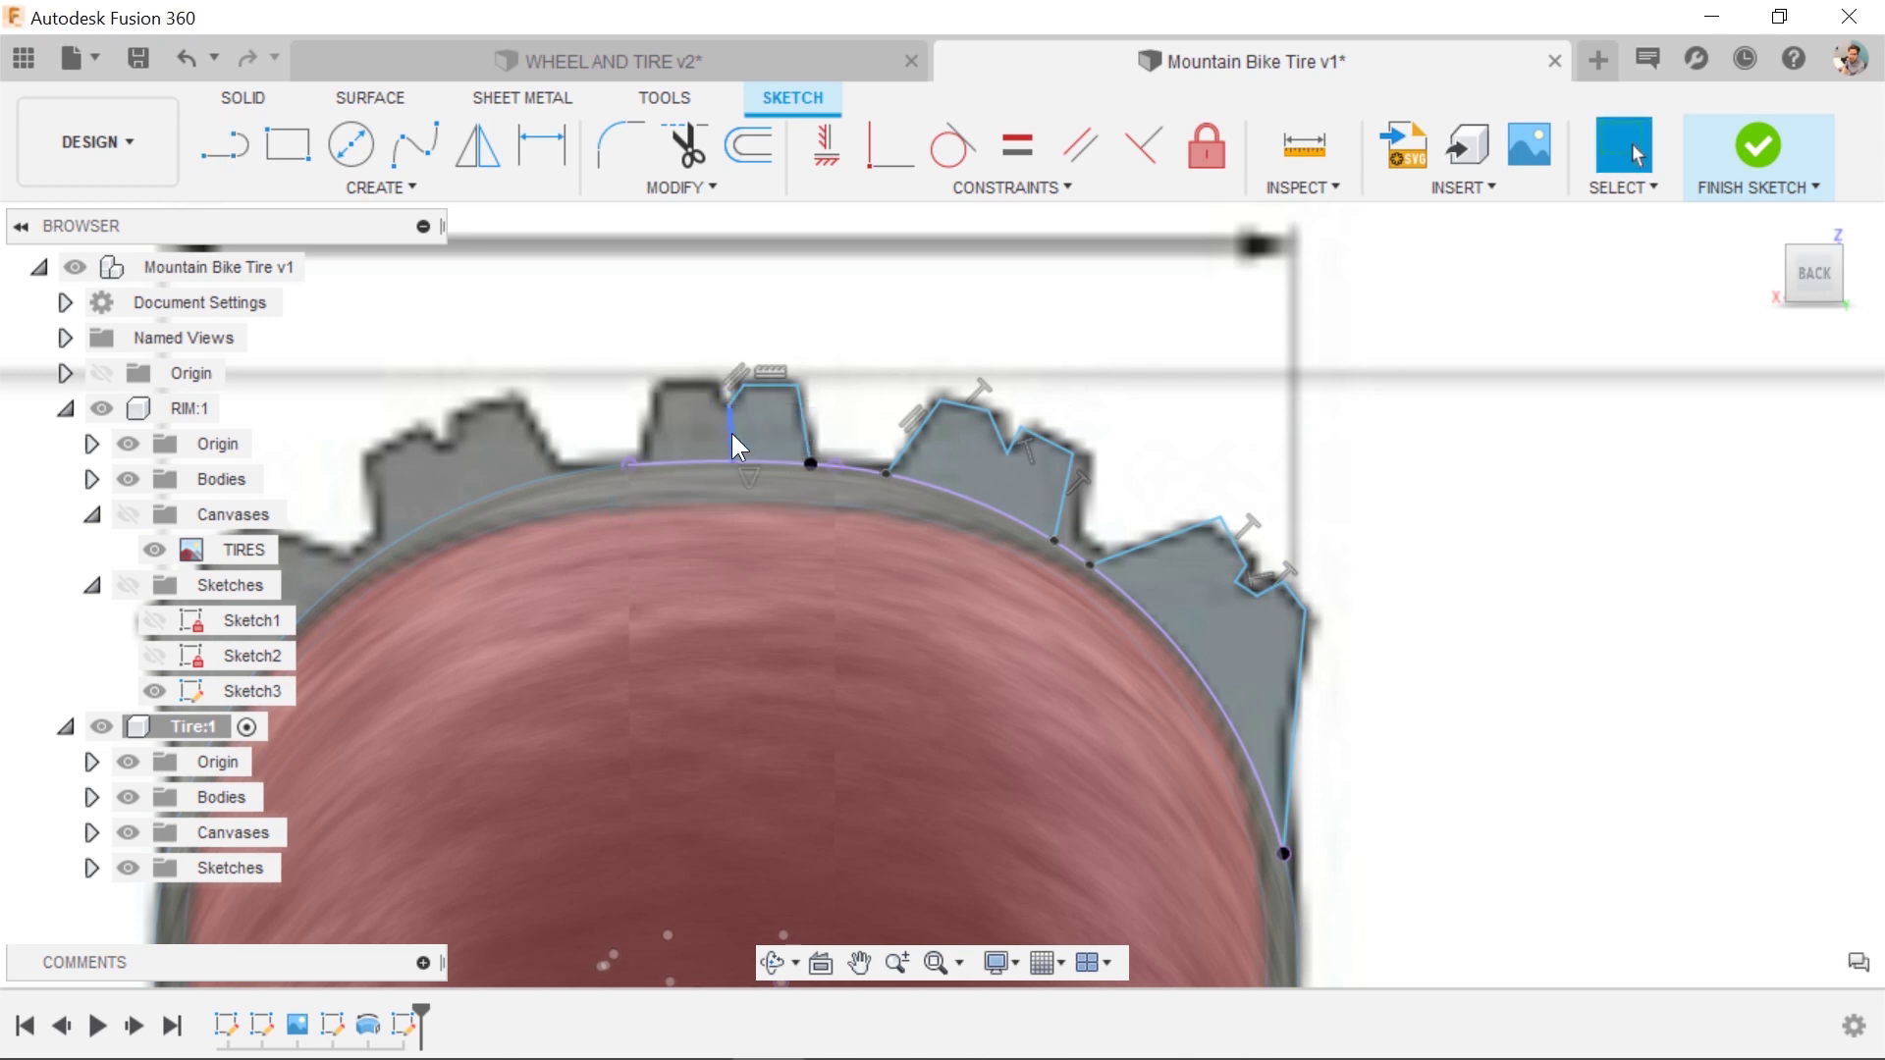
click(730, 430)
click(827, 146)
scroll(1533, 555, up, 3)
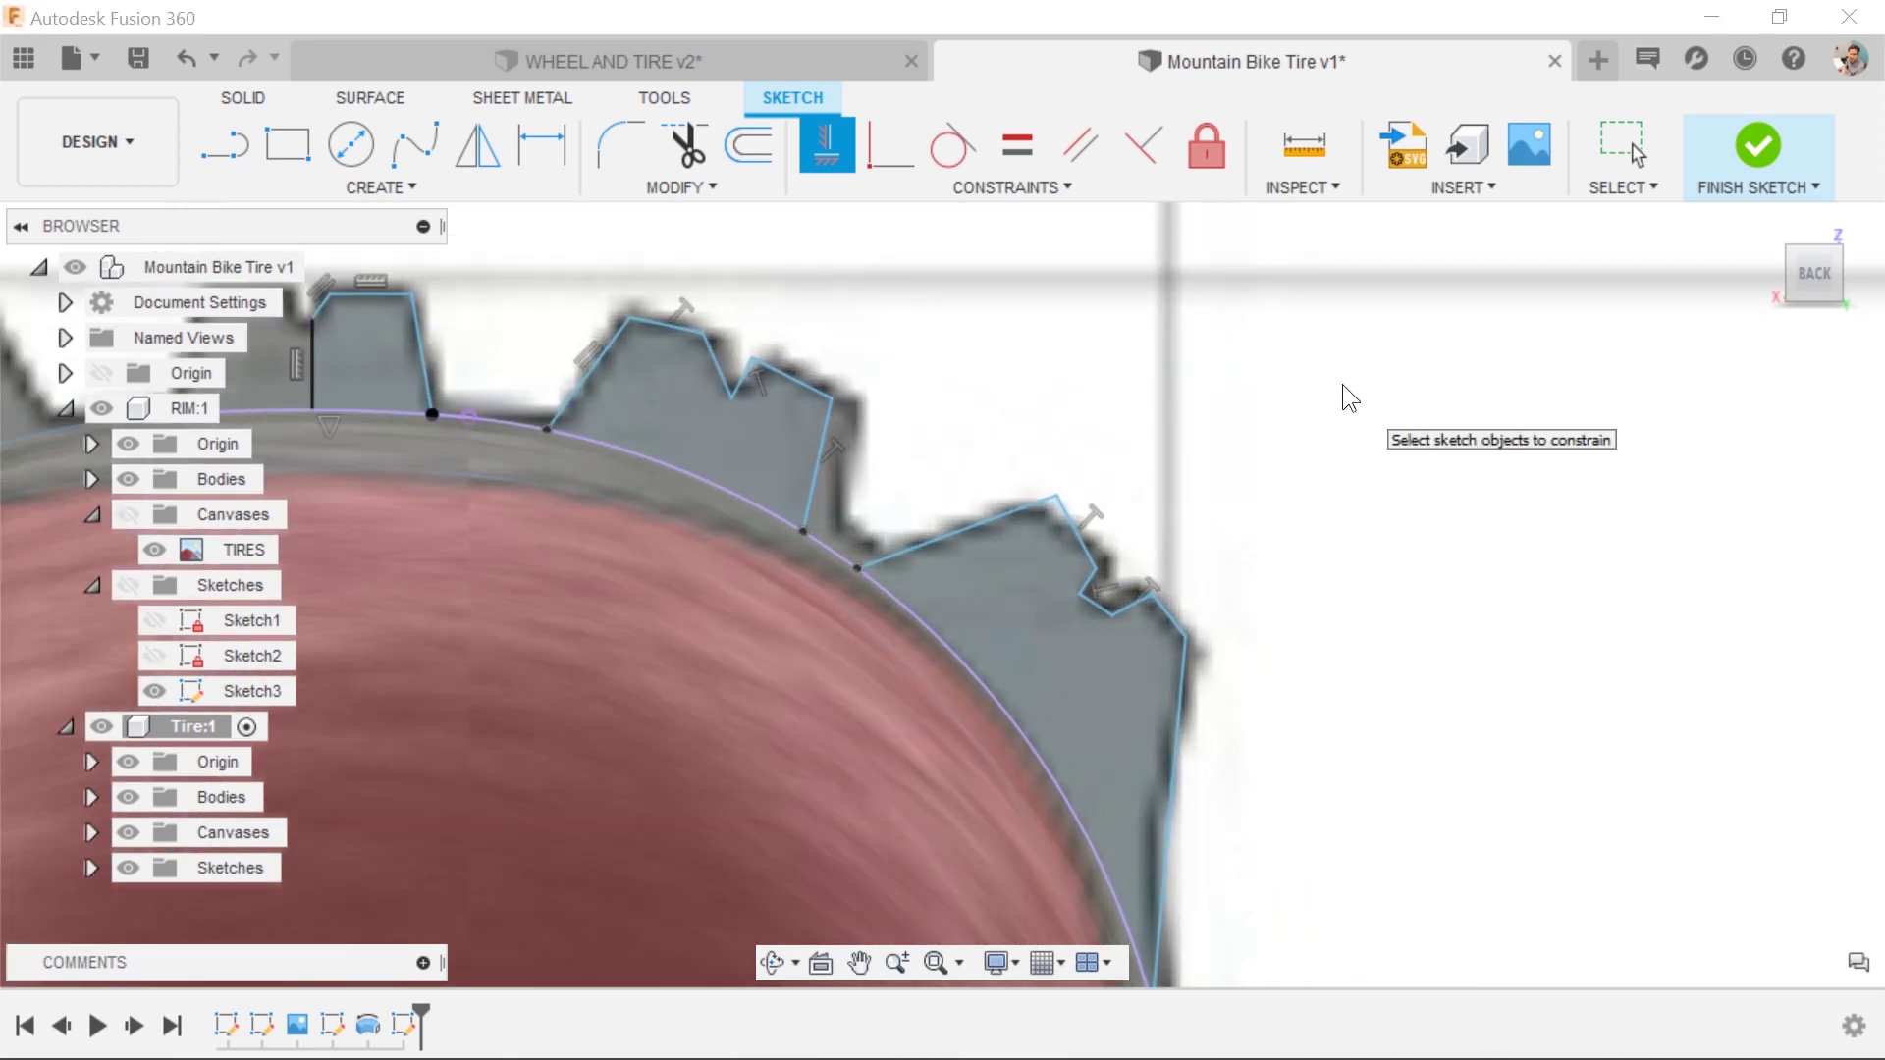
Mirror all traced lug outlines across the vertical centre line using the smir command.
text(smir)
key(Return)
scroll(1249, 498, down, 3)
scroll(1277, 569, down, 2)
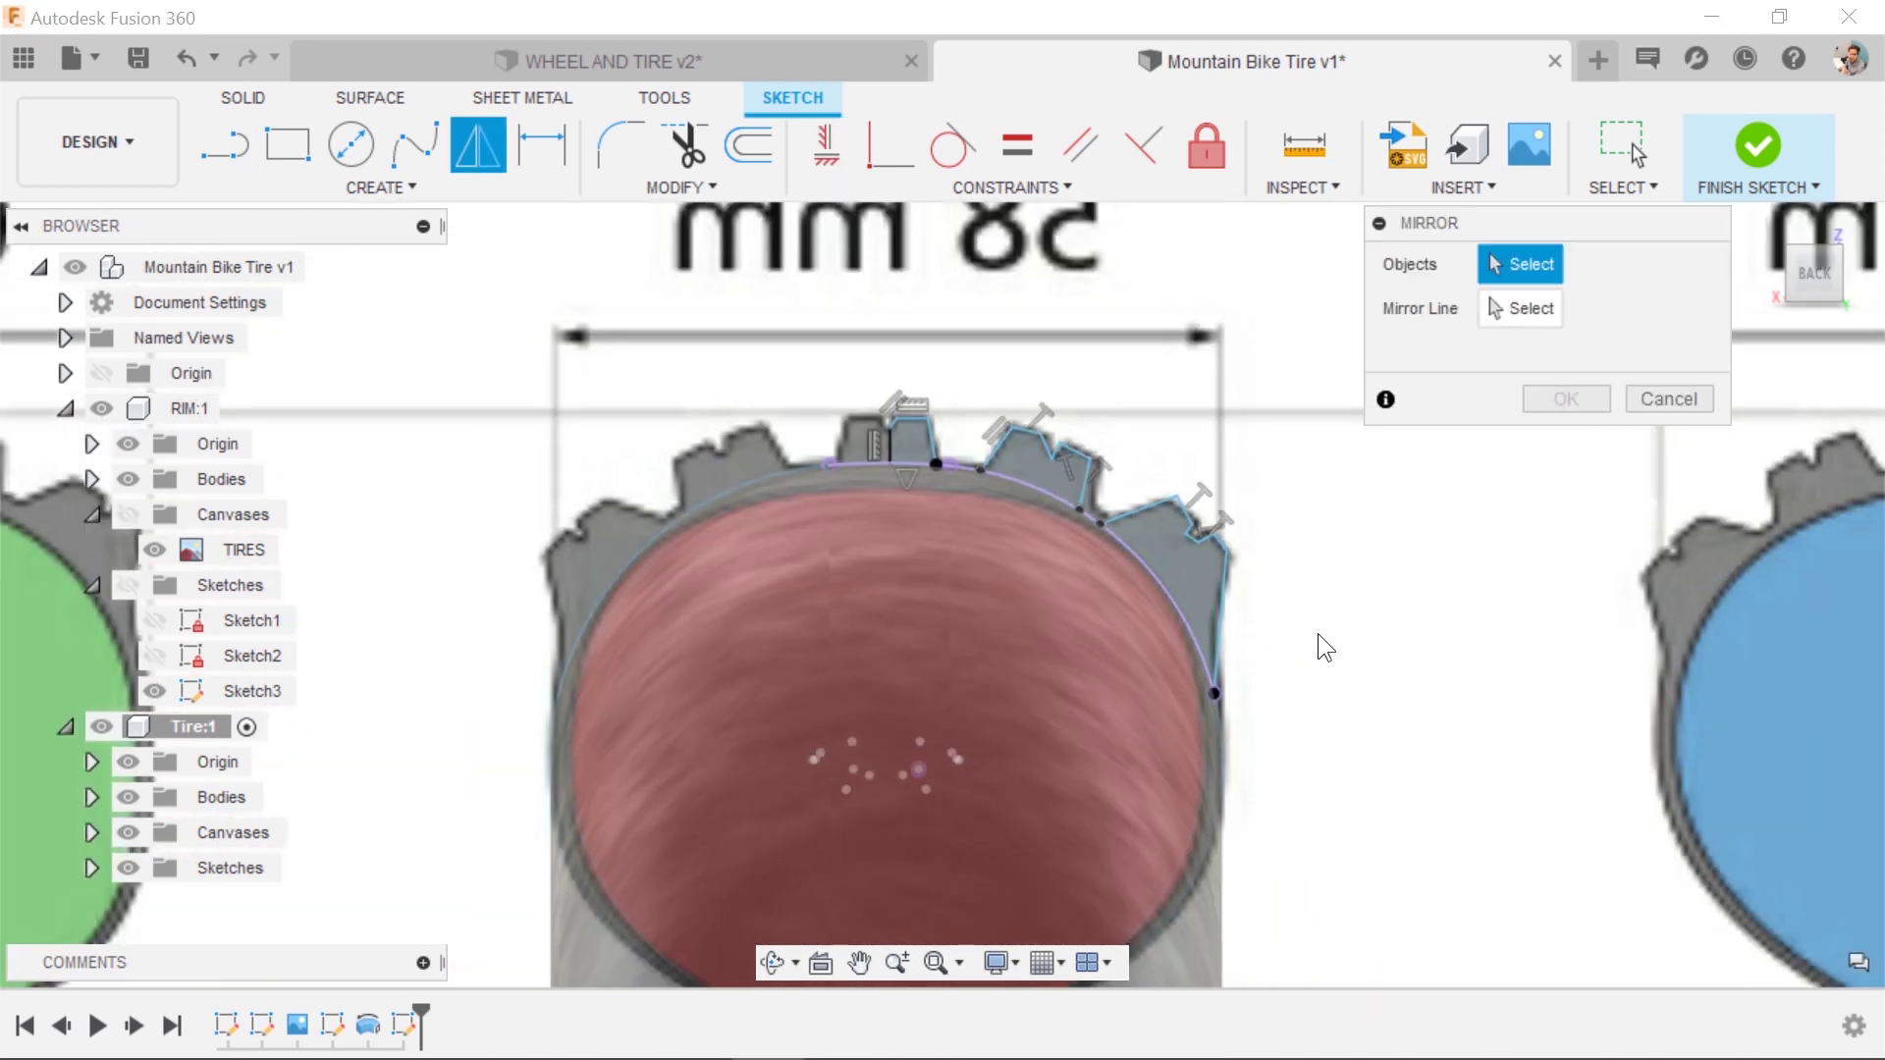
drag(1316, 644, 927, 440)
click(891, 440)
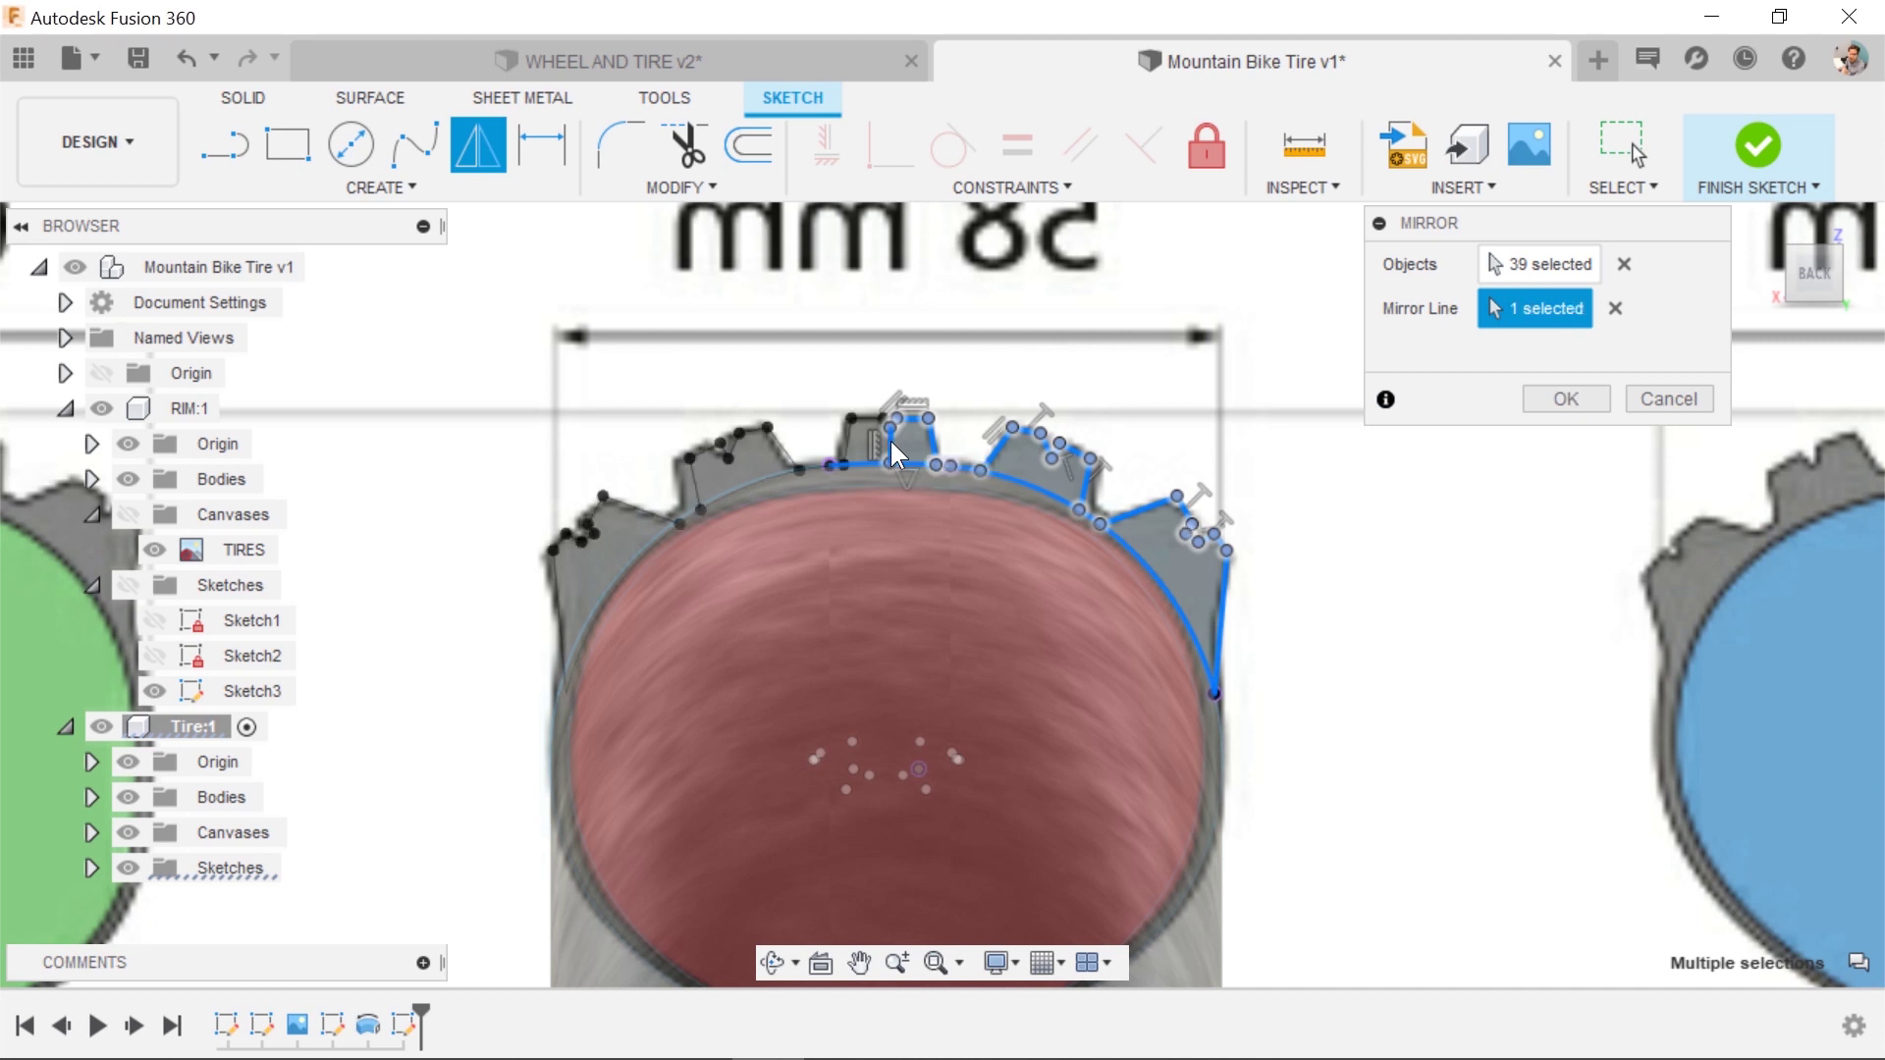
click(1564, 399)
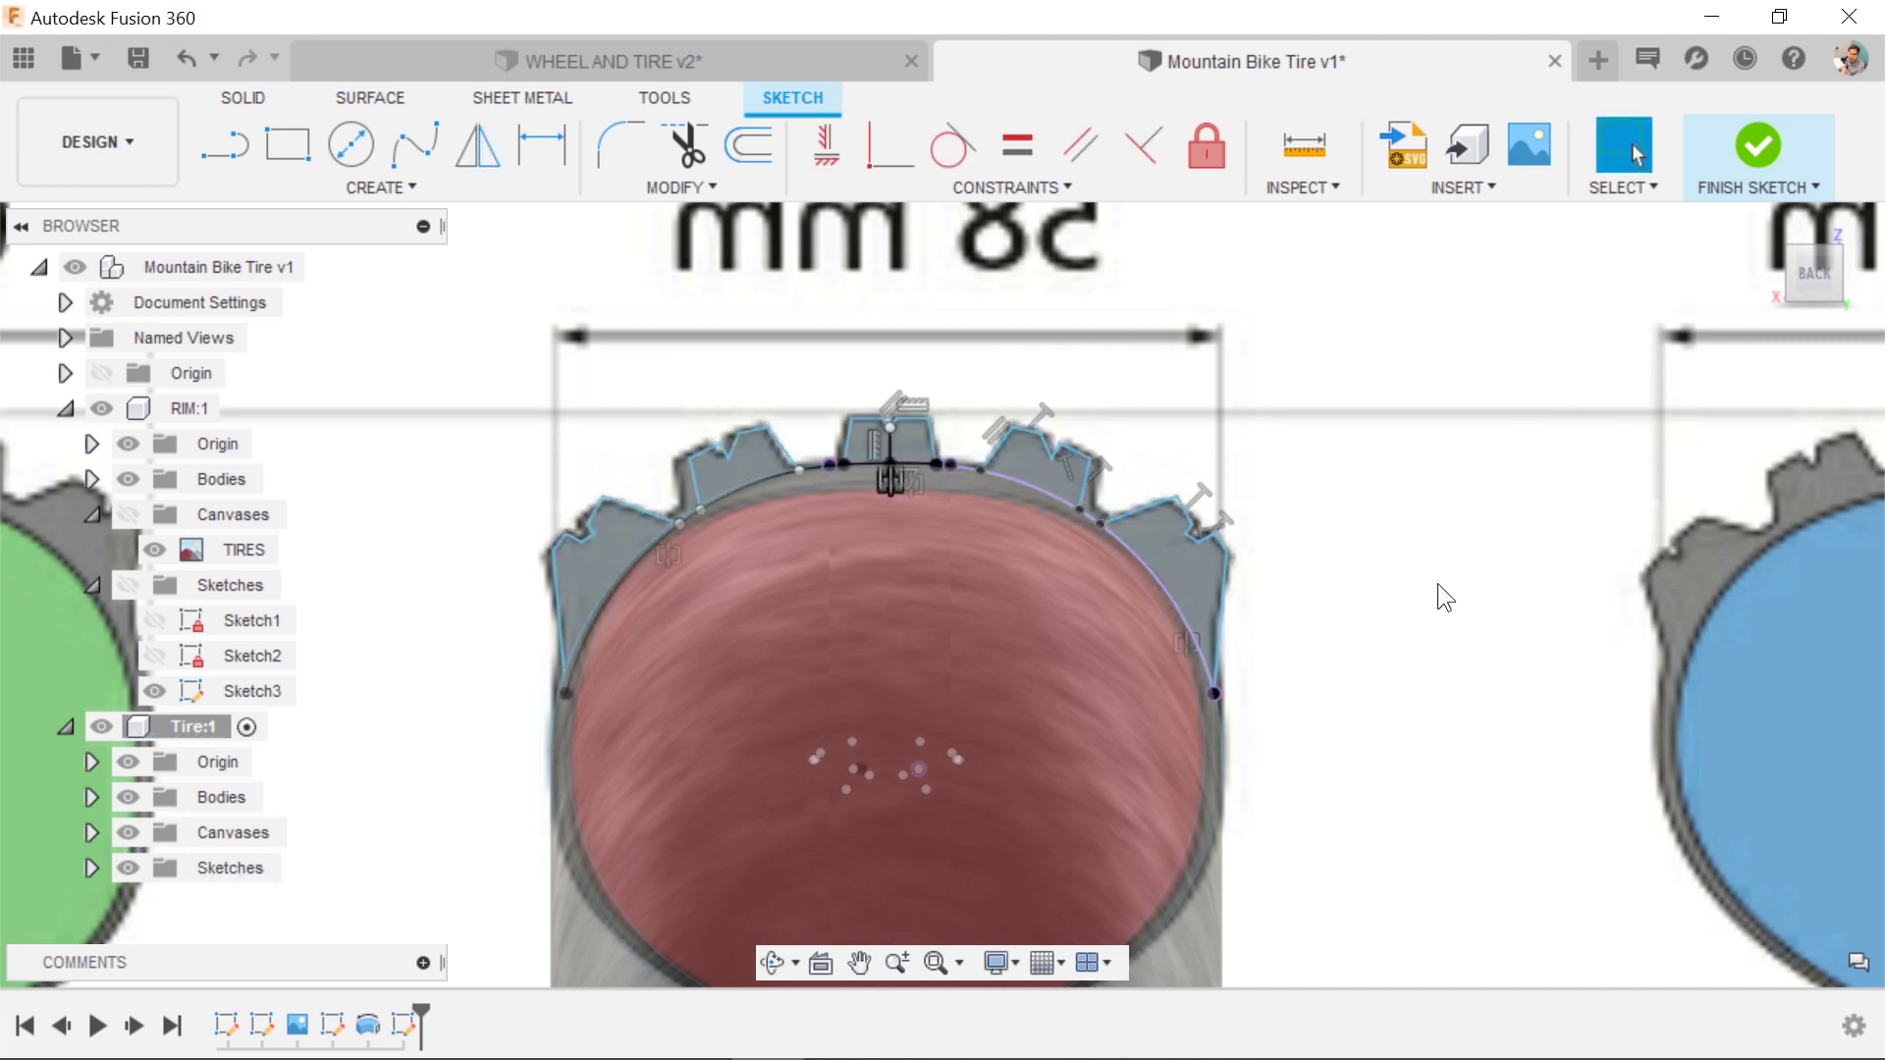
shift+middle_drag(1411, 702, 1276, 697)
scroll(1115, 701, up, 3)
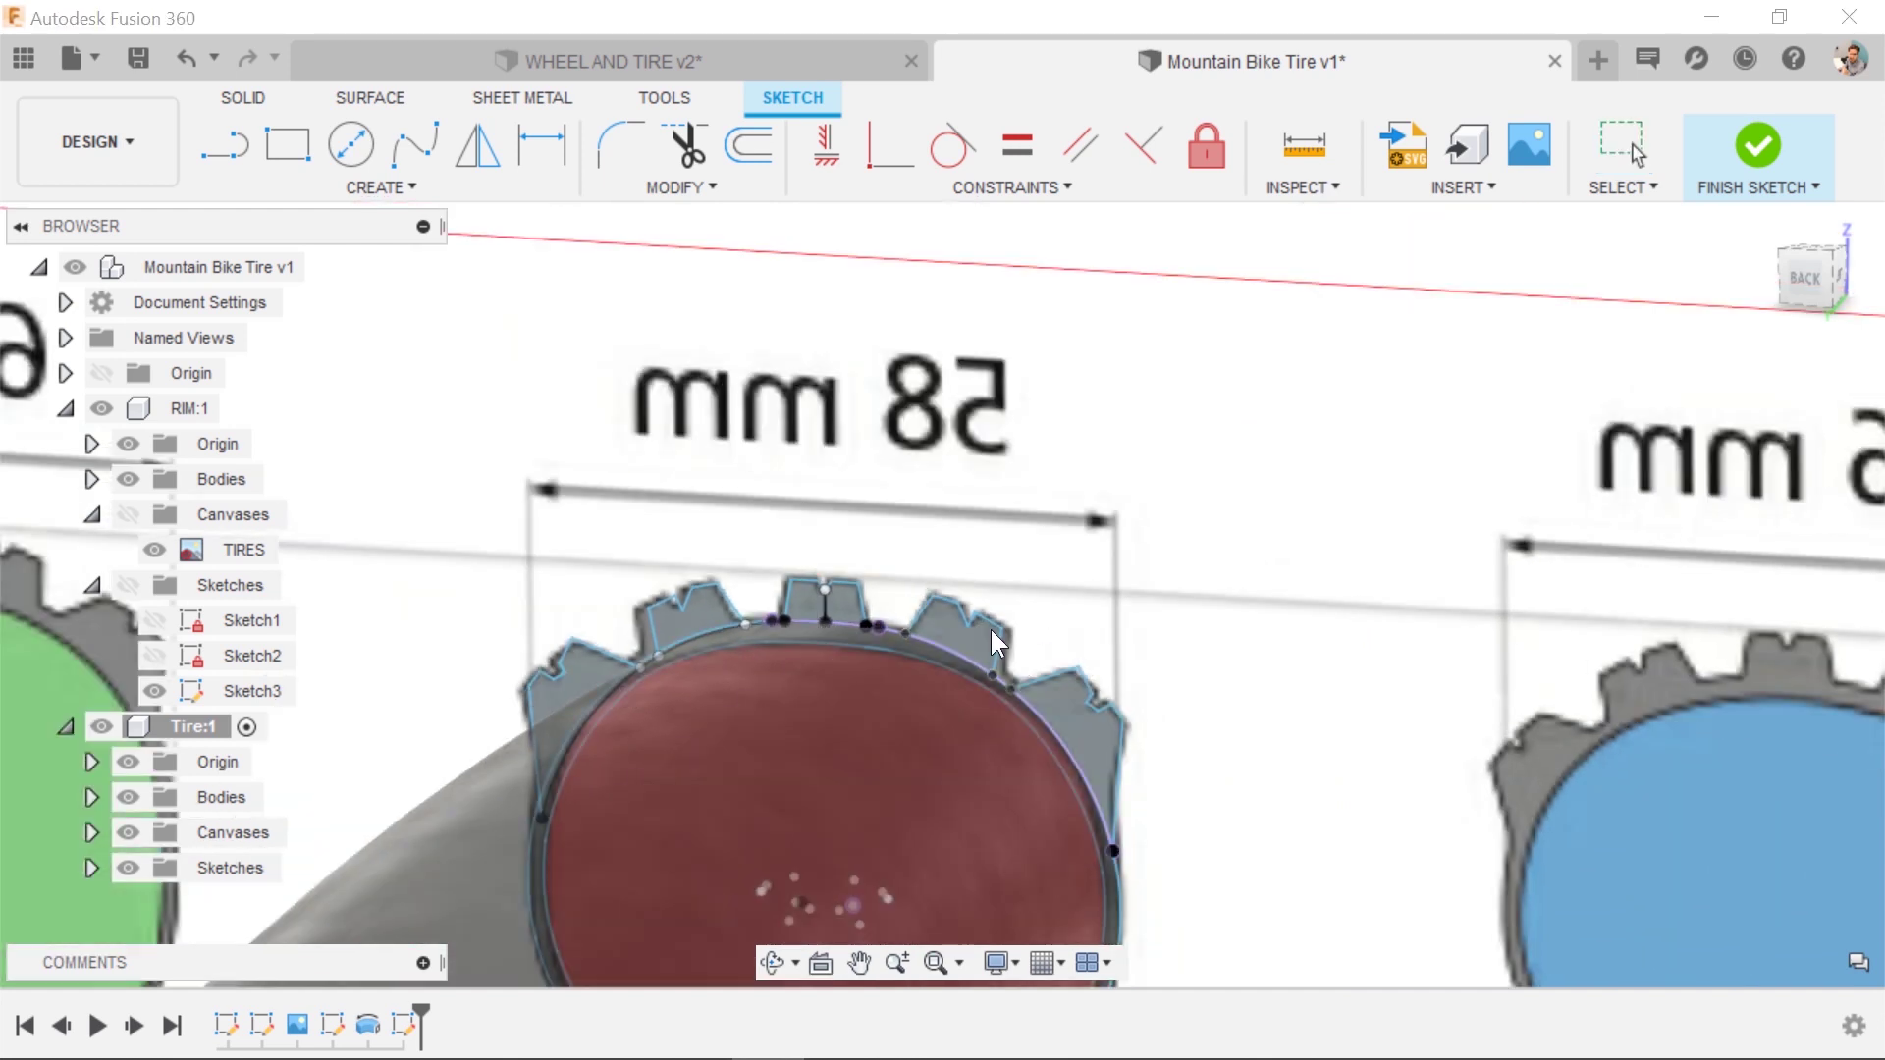
Select the six lug profiles for an extrusion, then cancel it without extruding.
key(e)
click(972, 636)
click(1104, 724)
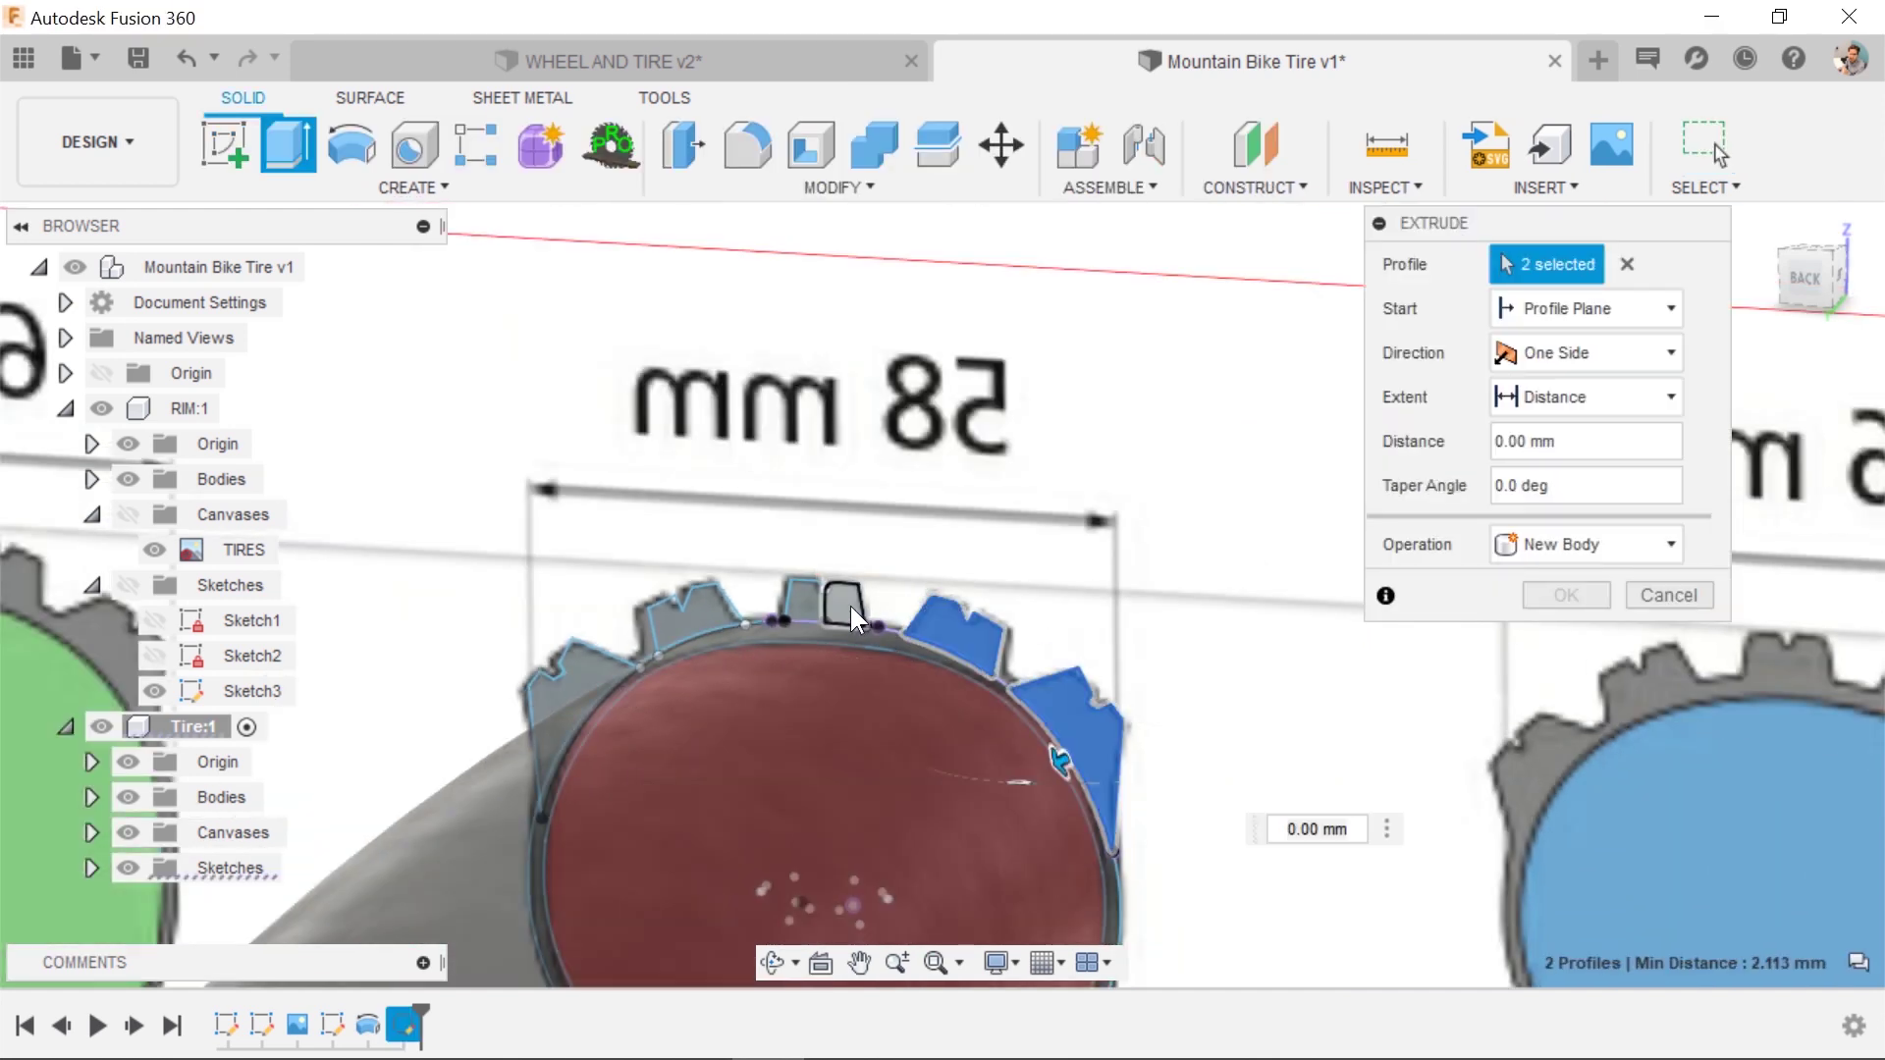
click(850, 604)
click(803, 605)
click(693, 603)
click(573, 663)
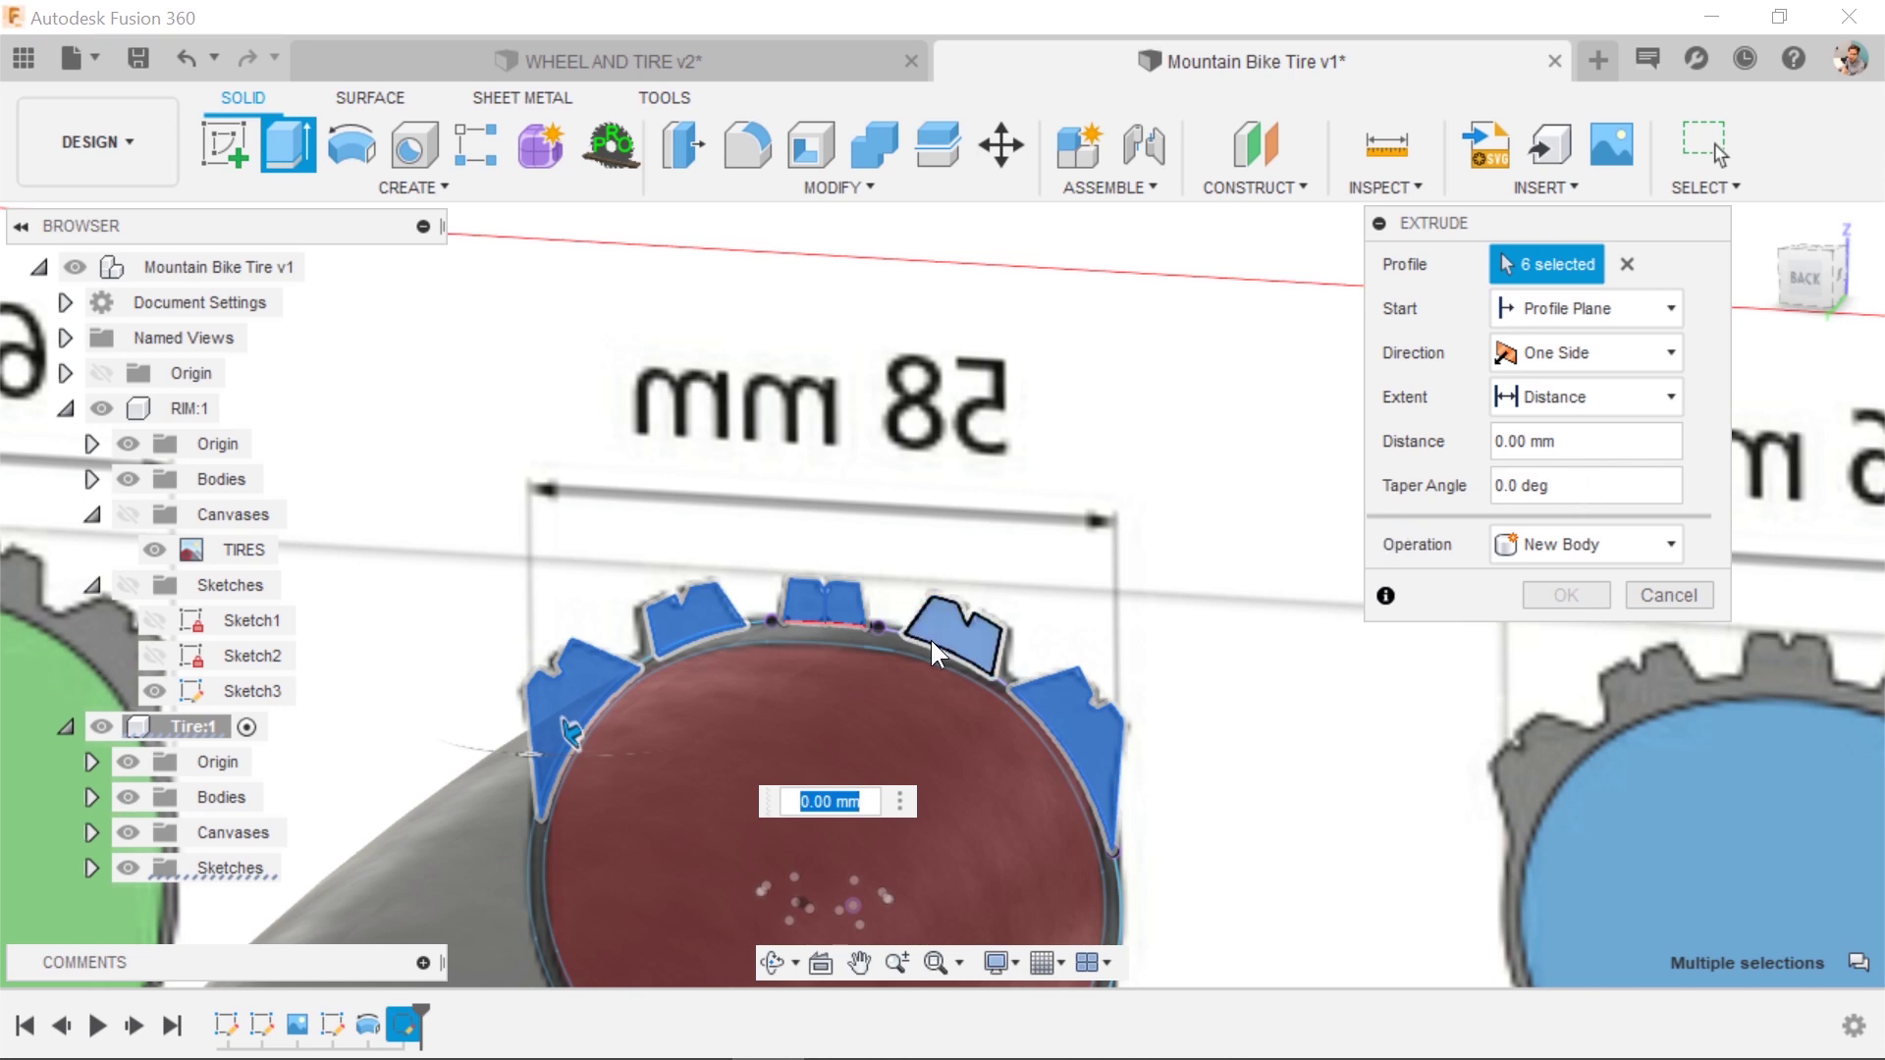
scroll(1052, 634, up, 2)
scroll(1053, 634, down, 3)
scroll(897, 689, down, 2)
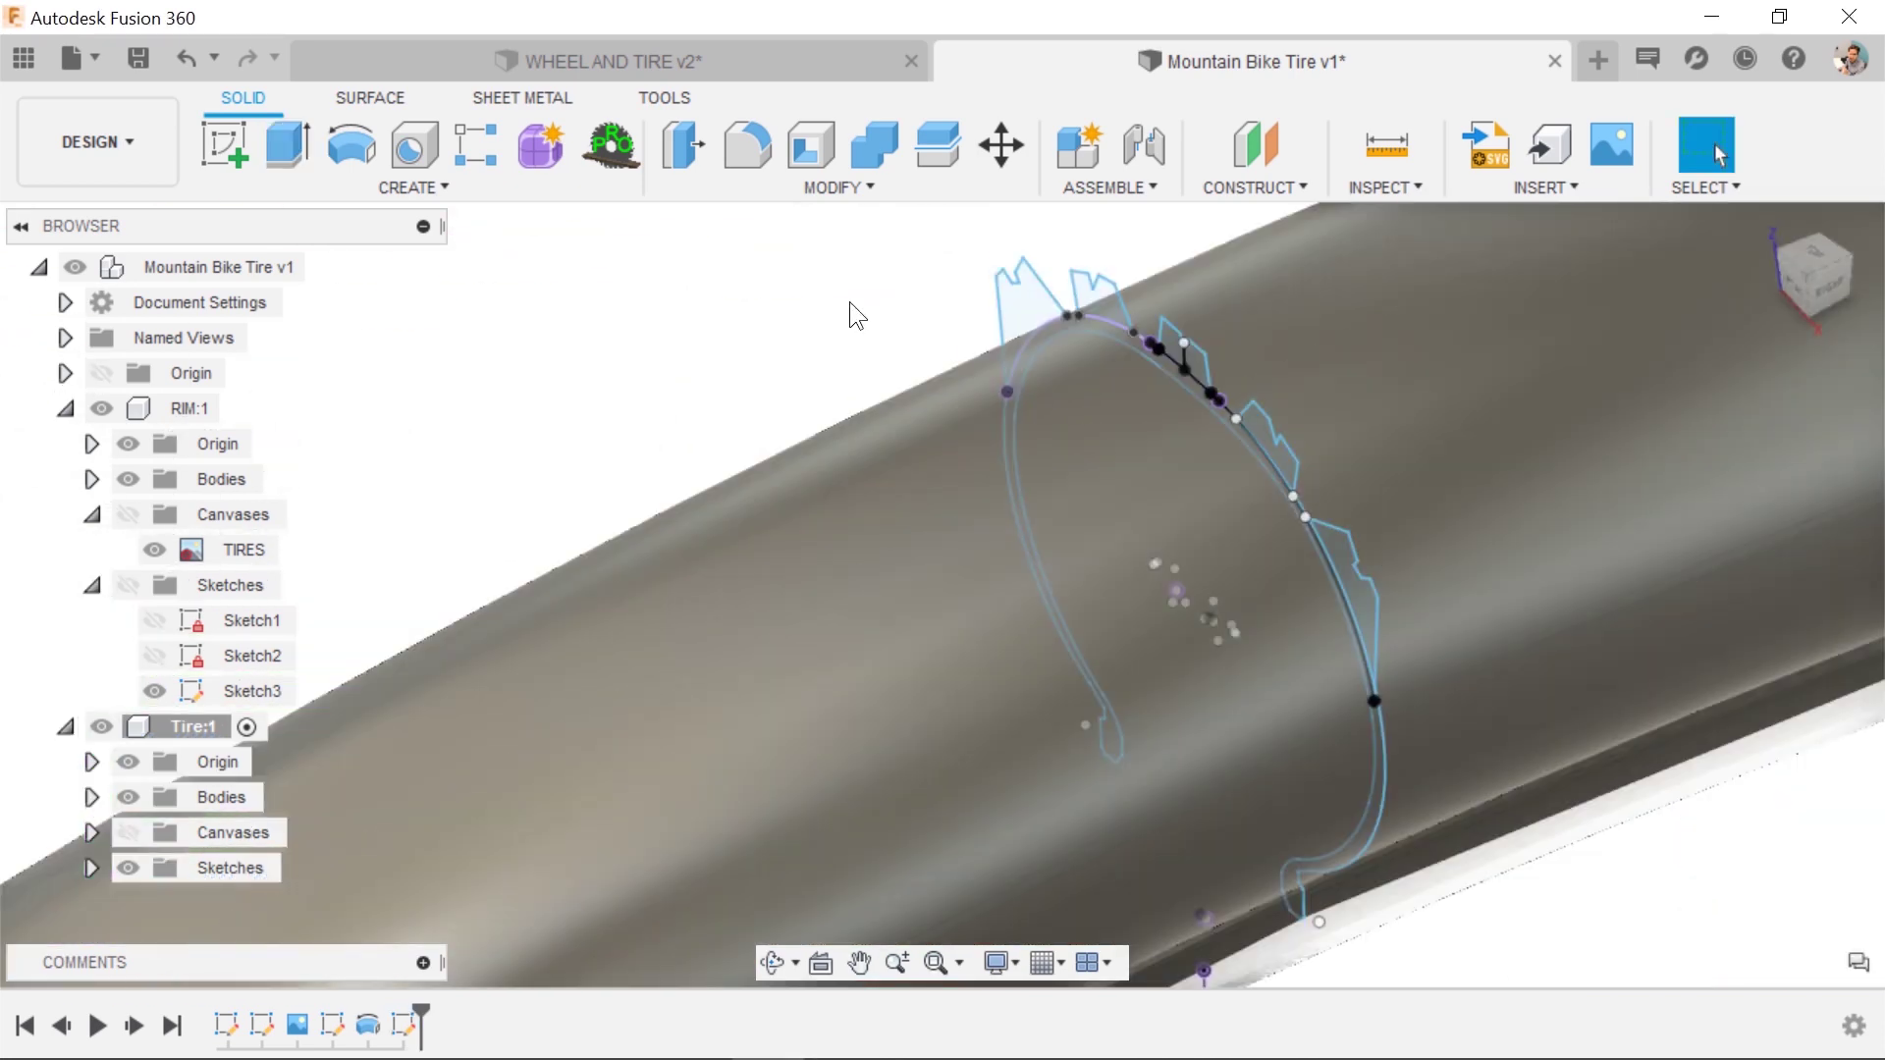
Extrude both halves of one lug 17 mm with a Join operation onto the tire body.
key(e)
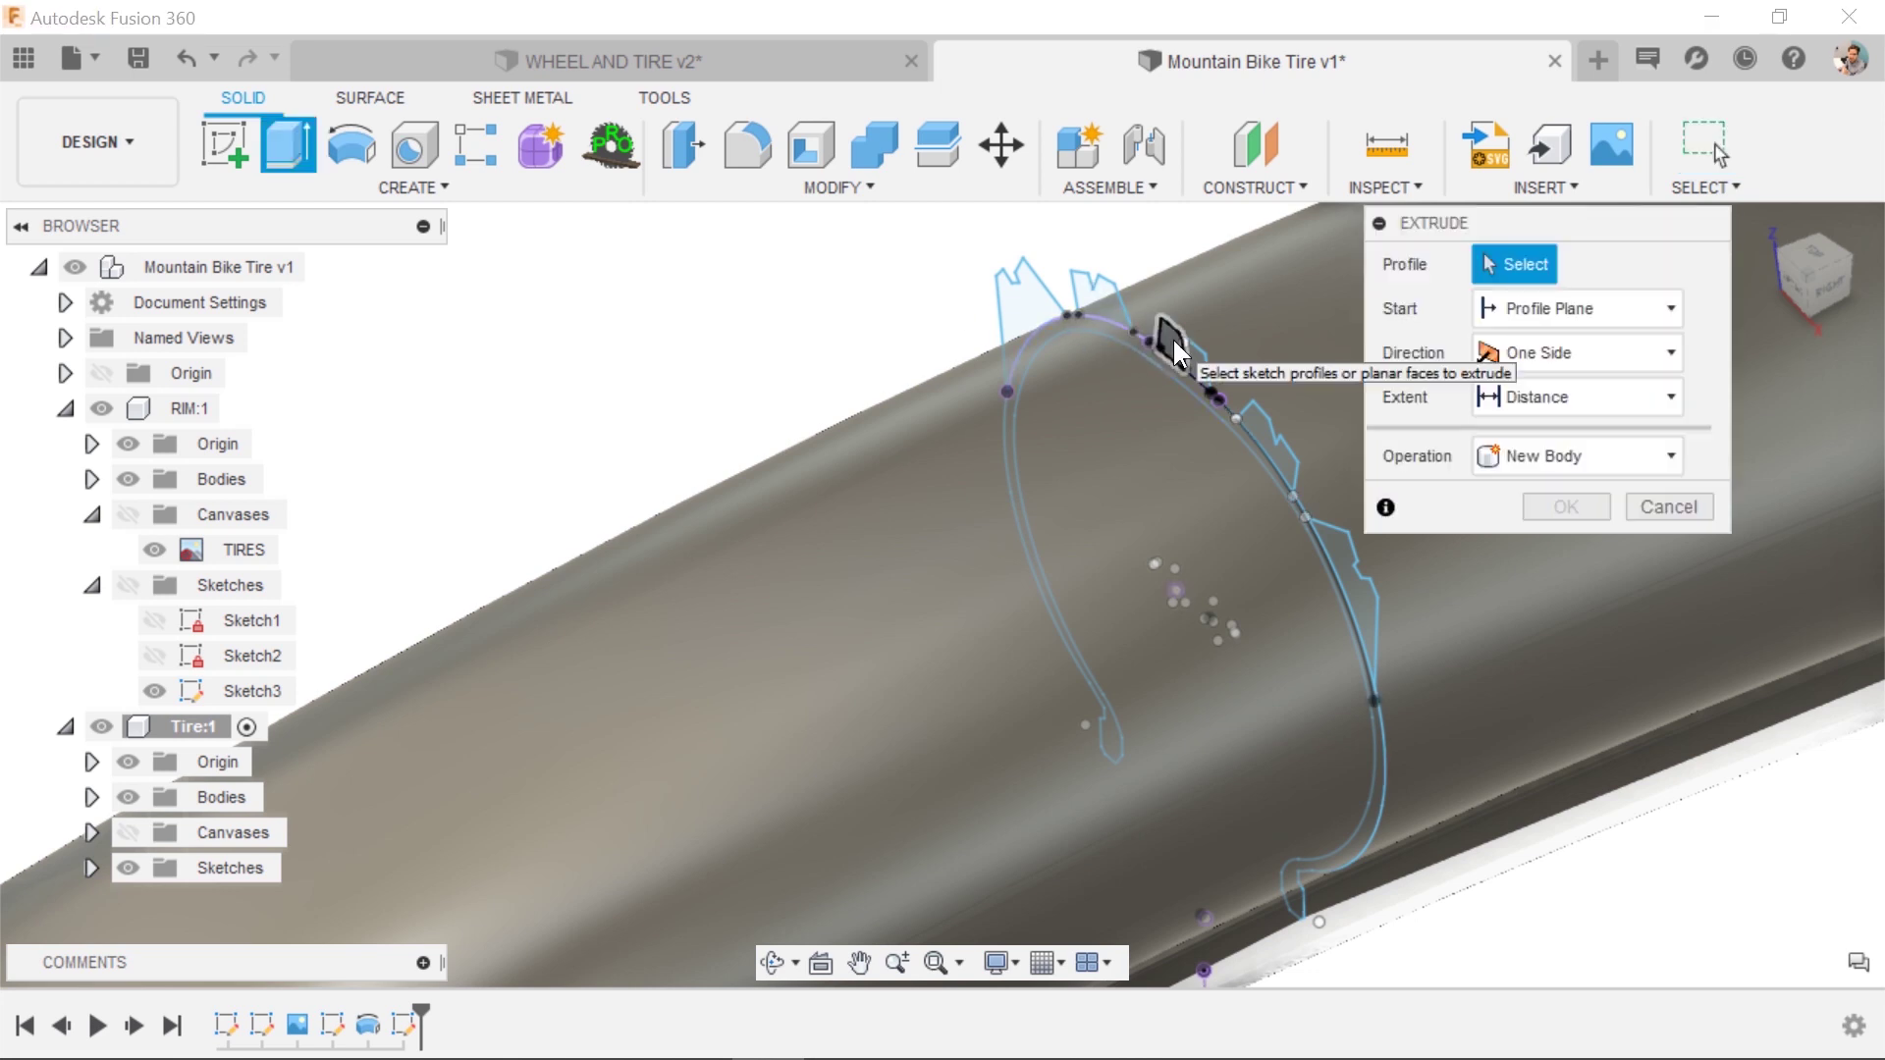
click(1186, 351)
text(1)
click(1198, 334)
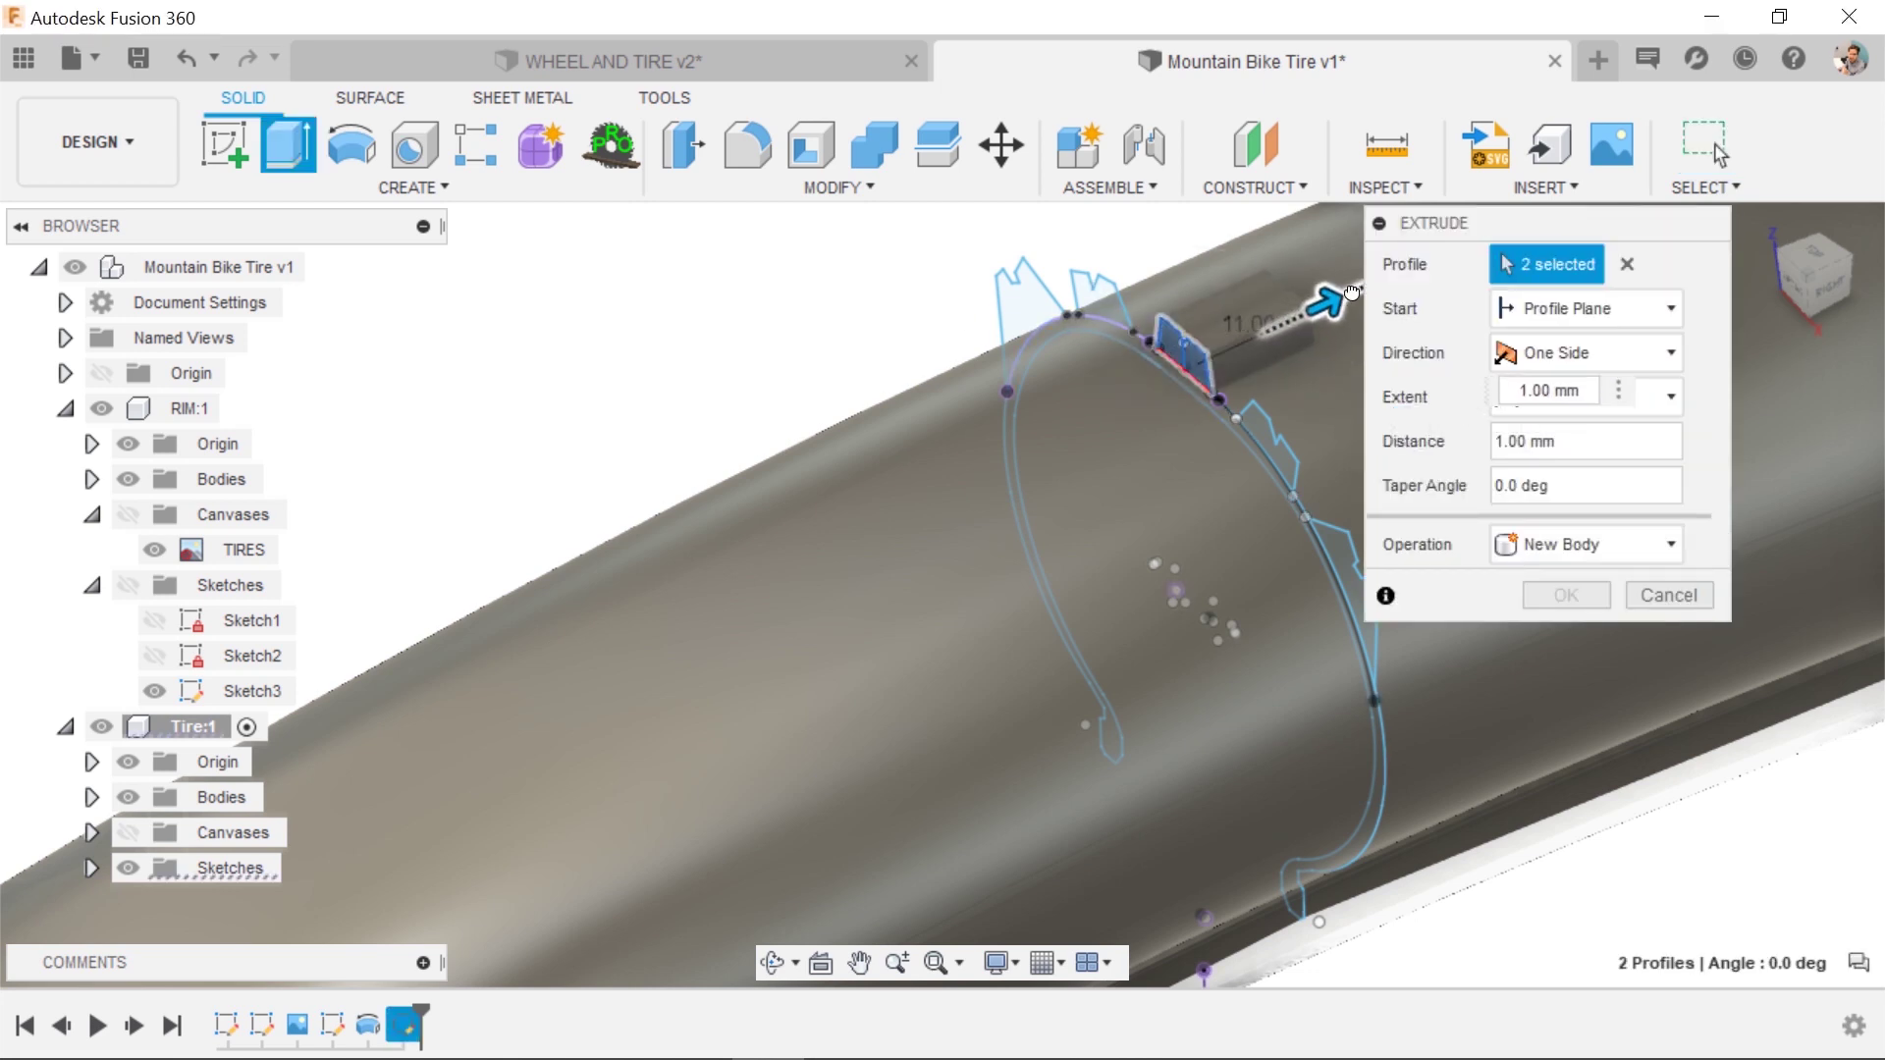
text(7)
click(1606, 546)
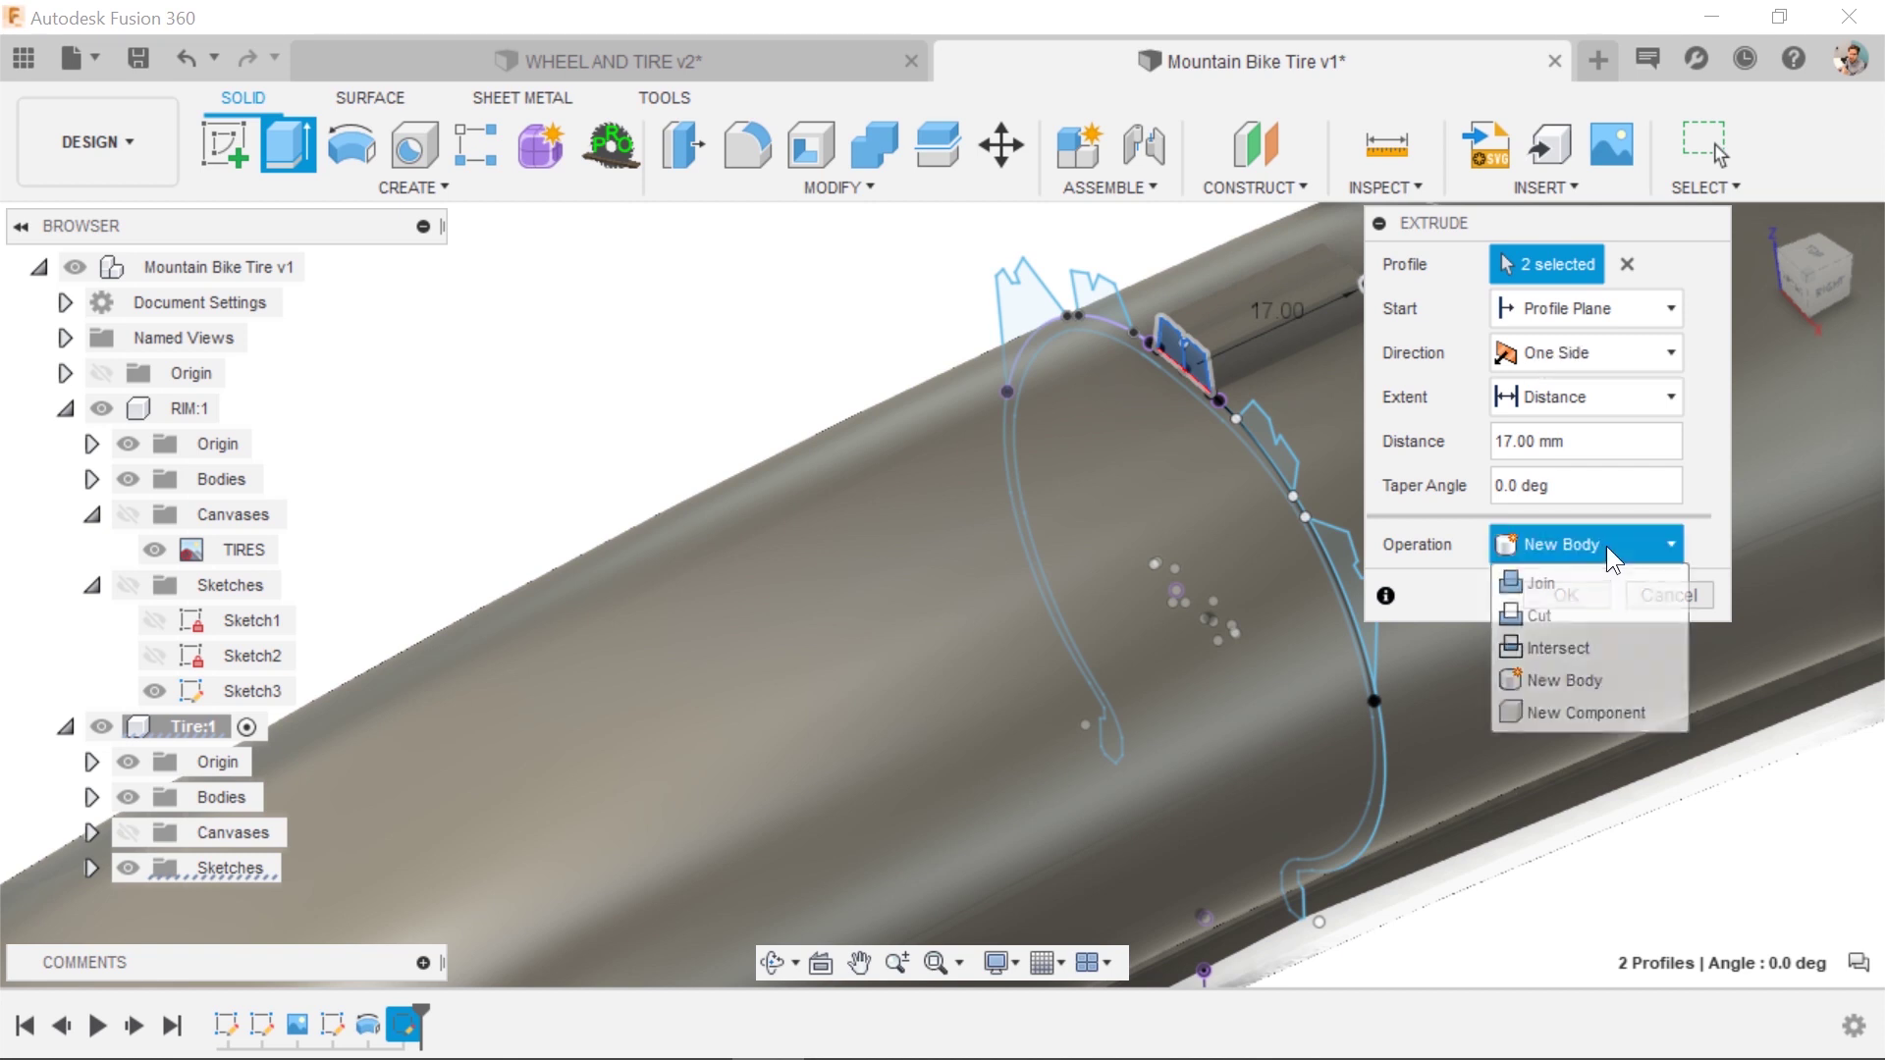
click(1574, 574)
click(1553, 595)
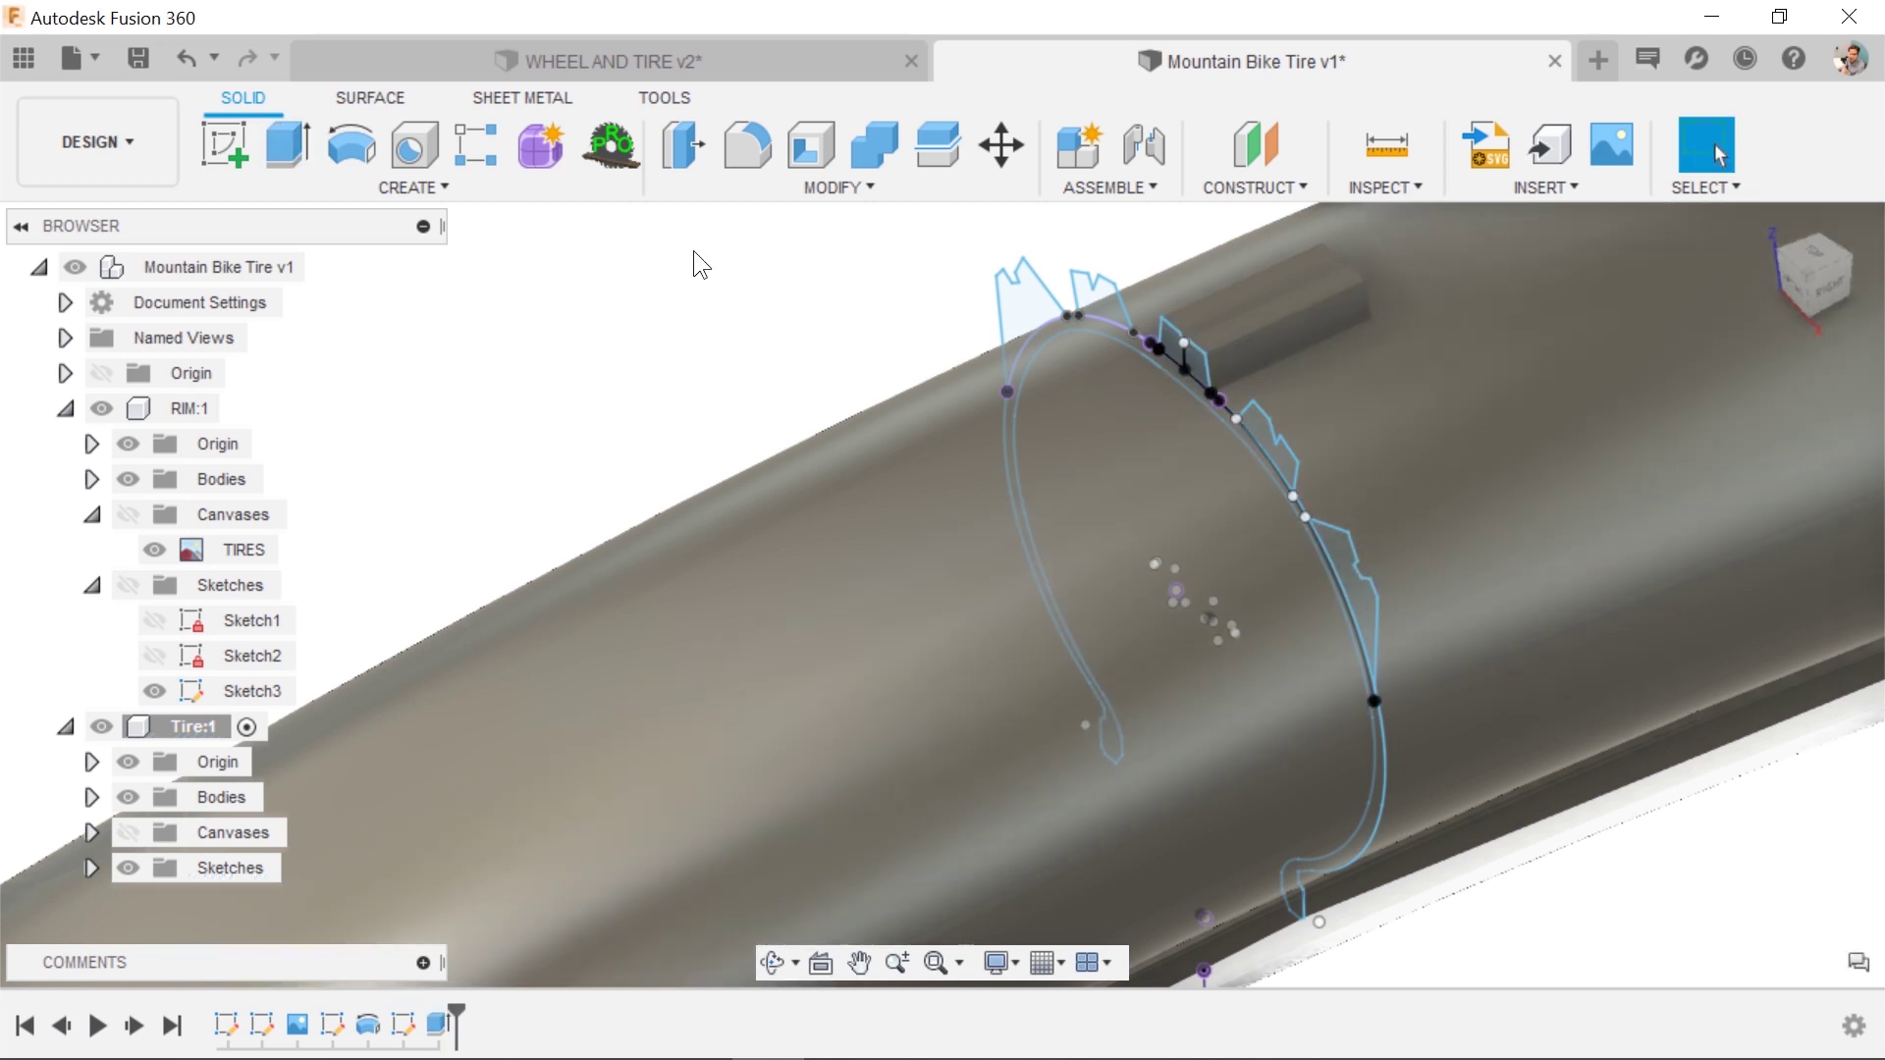
key(e)
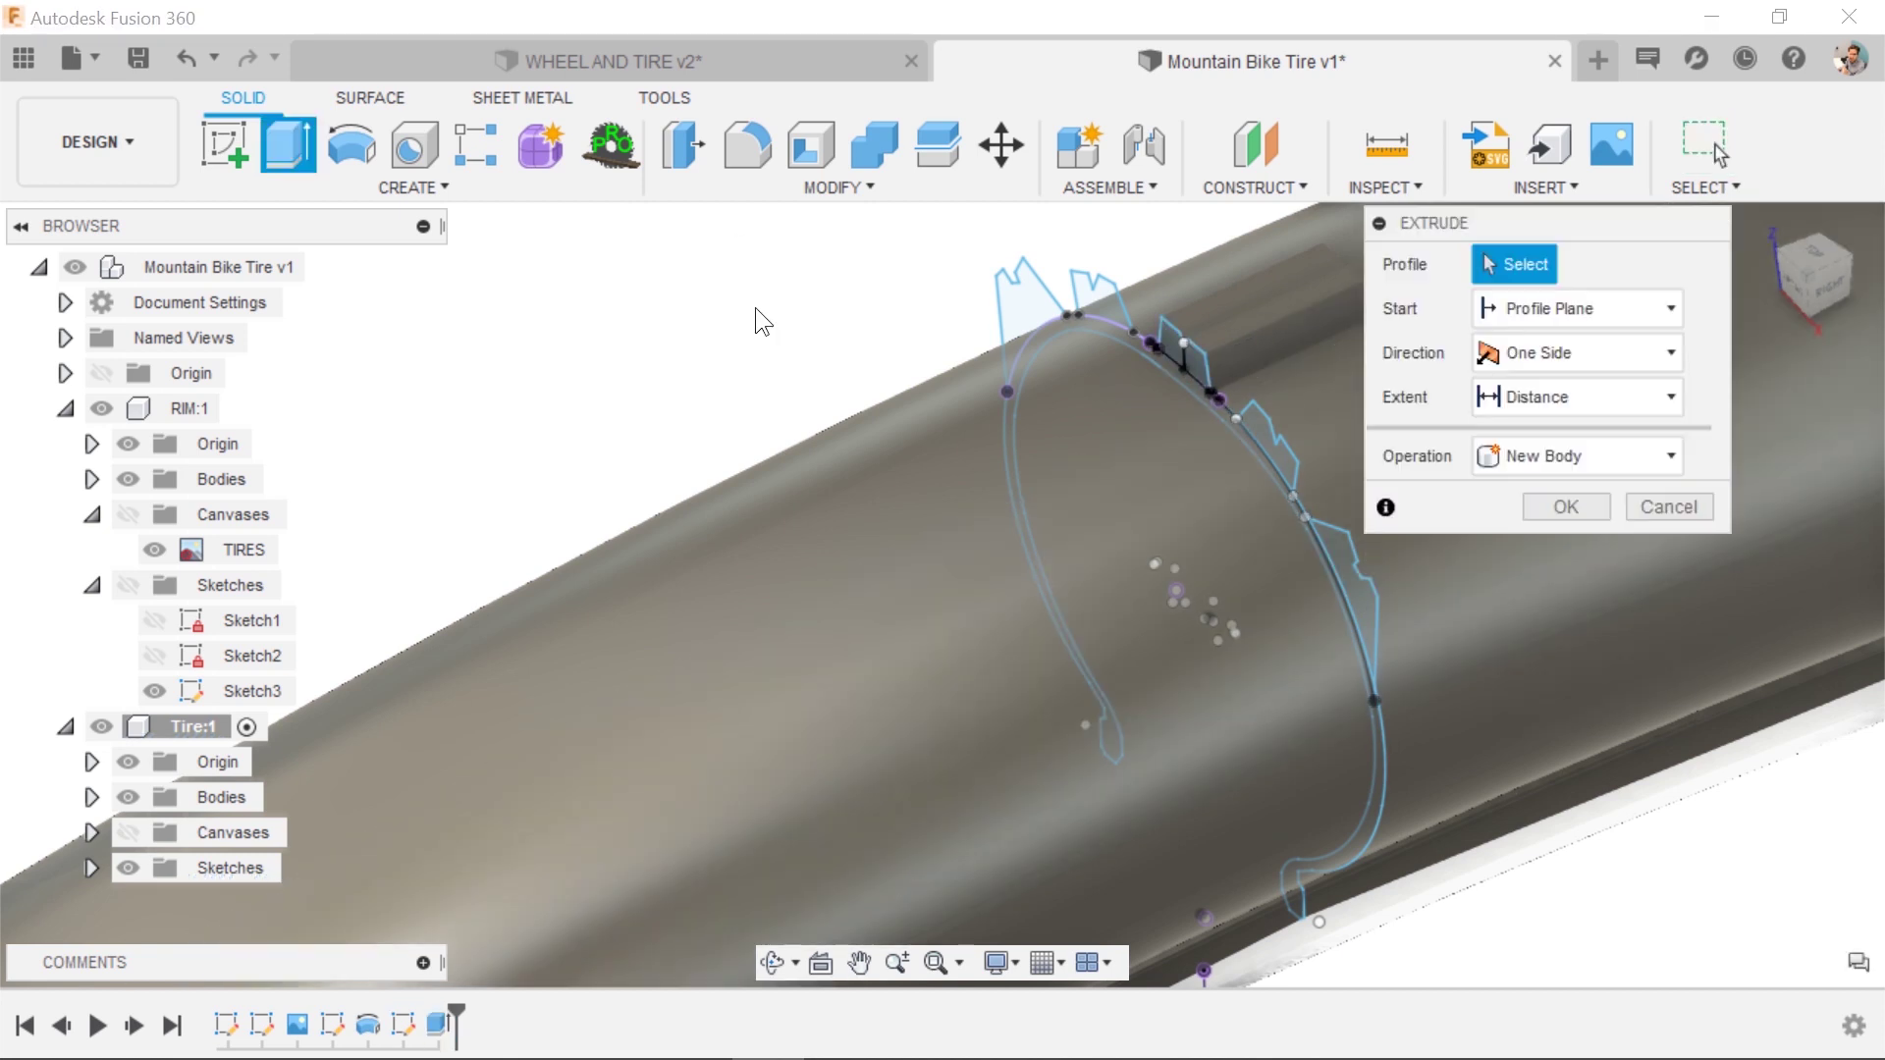
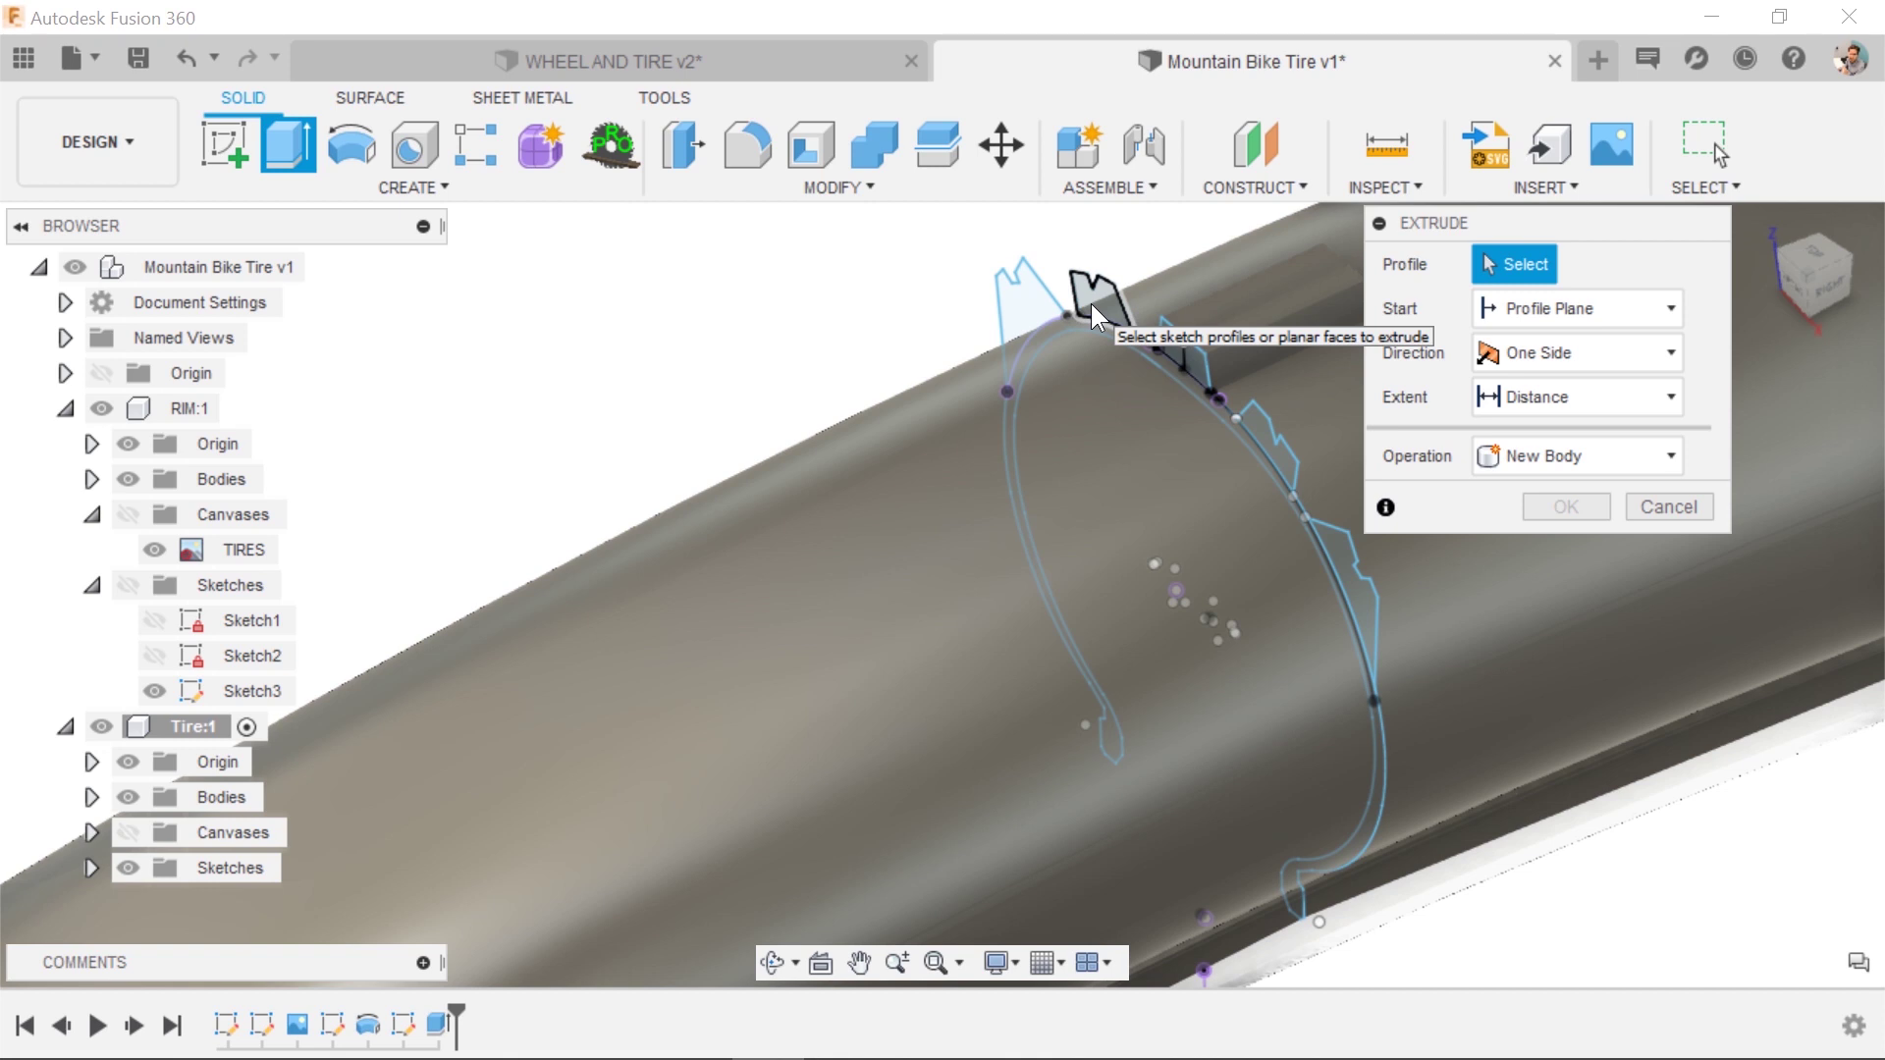
Extrude both centre knob profiles from a 5 mm offset plane, 5 mm distance, joined to the tire.
click(1270, 439)
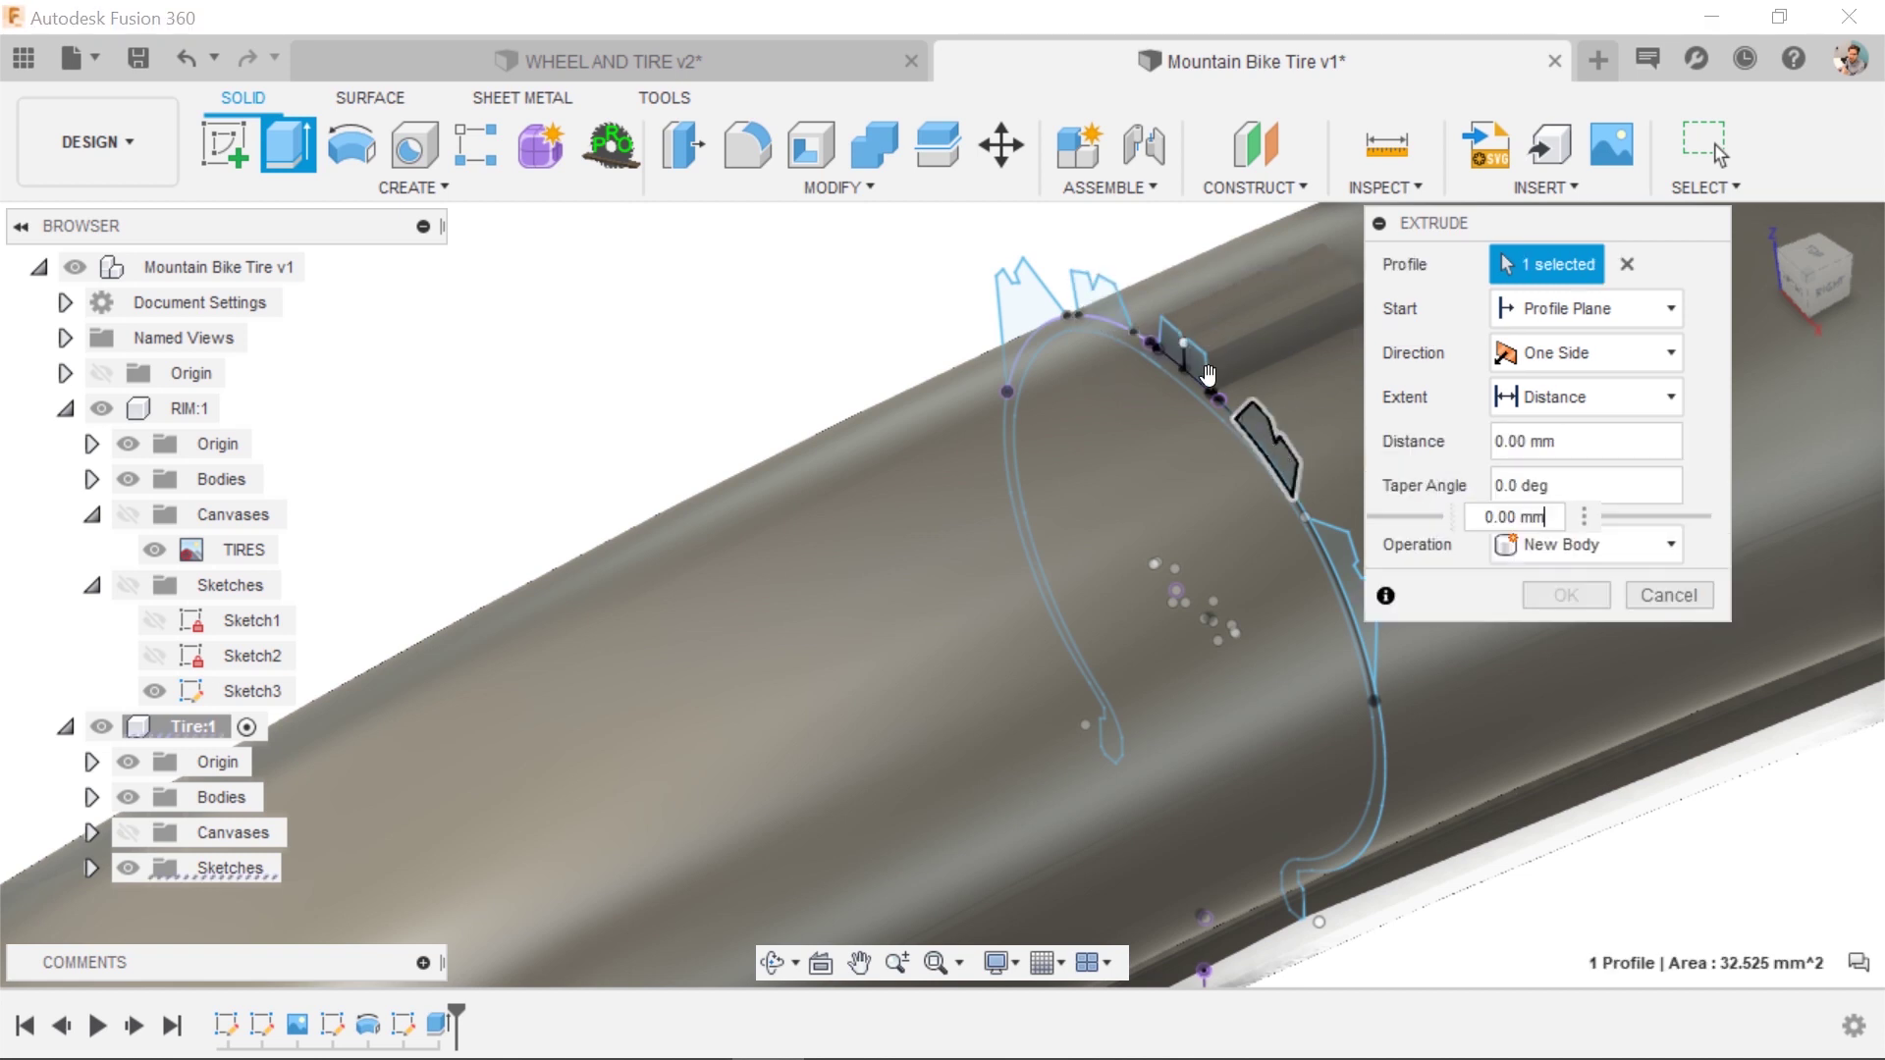
click(1105, 294)
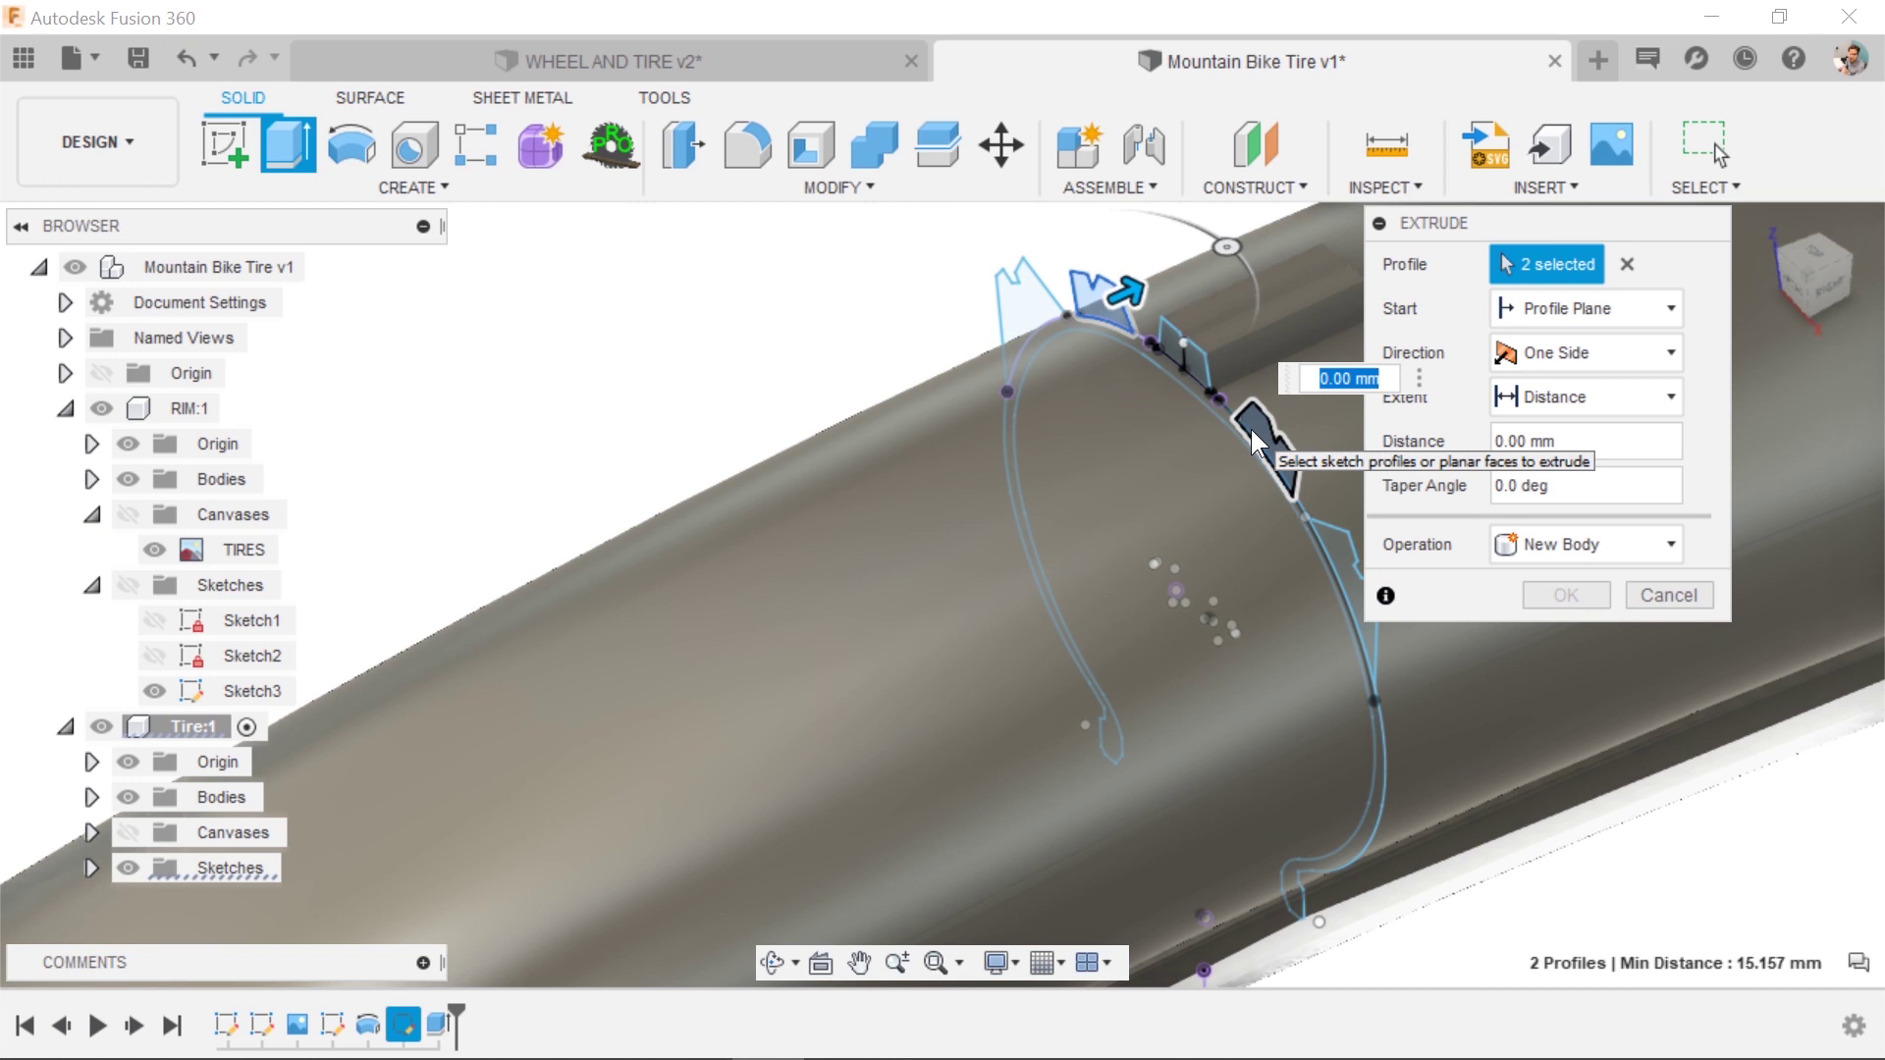
click(1569, 306)
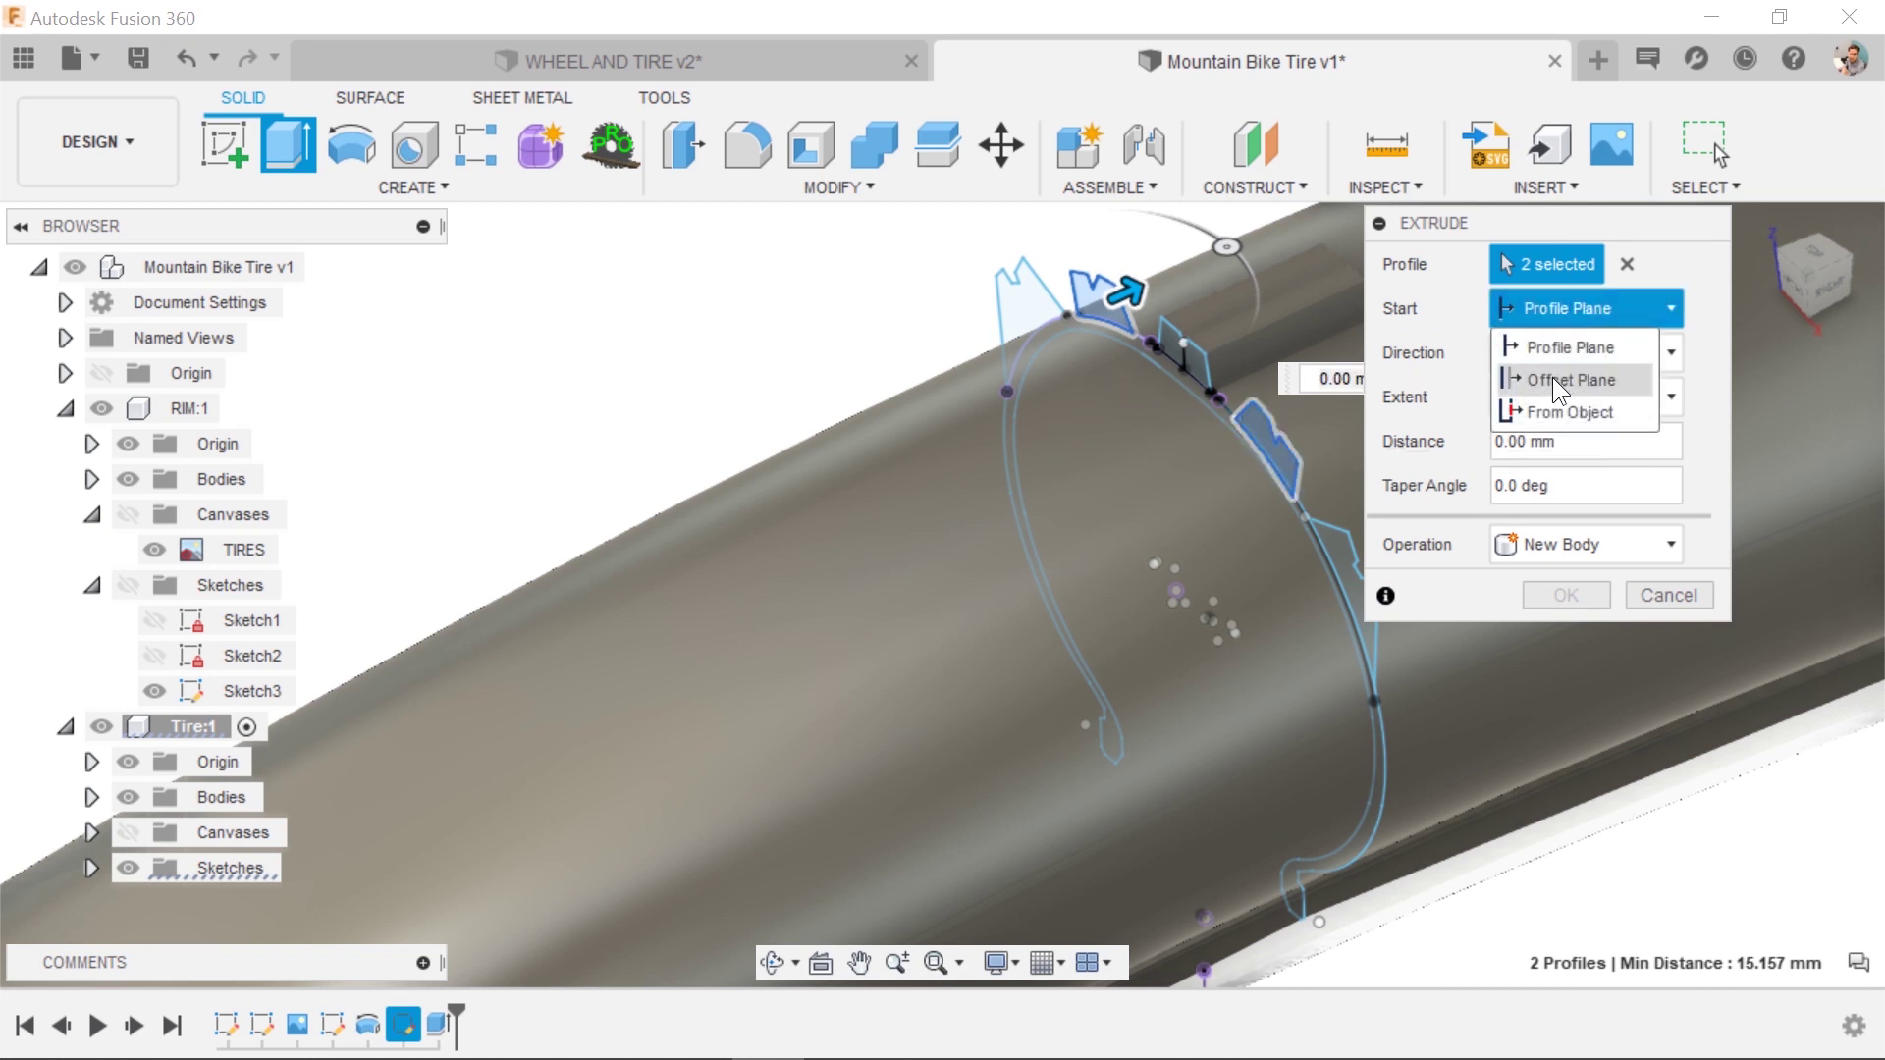
click(1558, 382)
click(1582, 349)
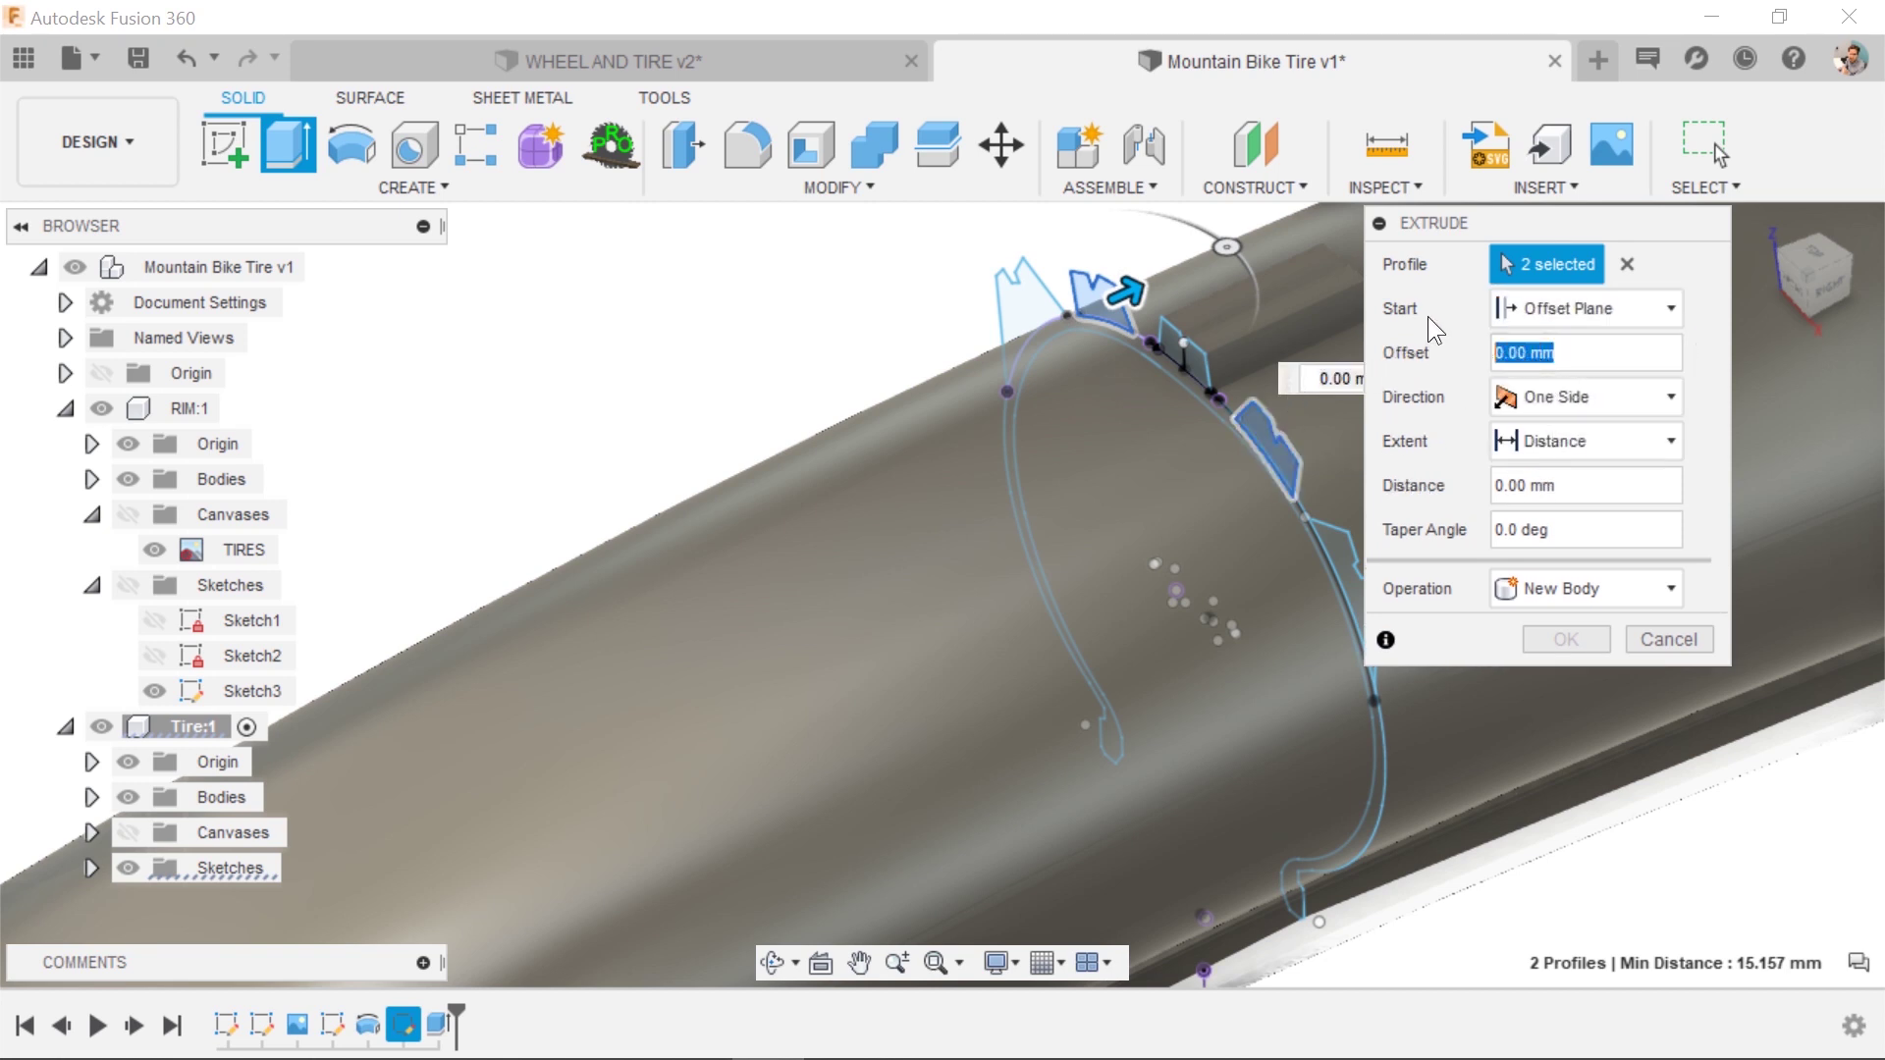
text(5)
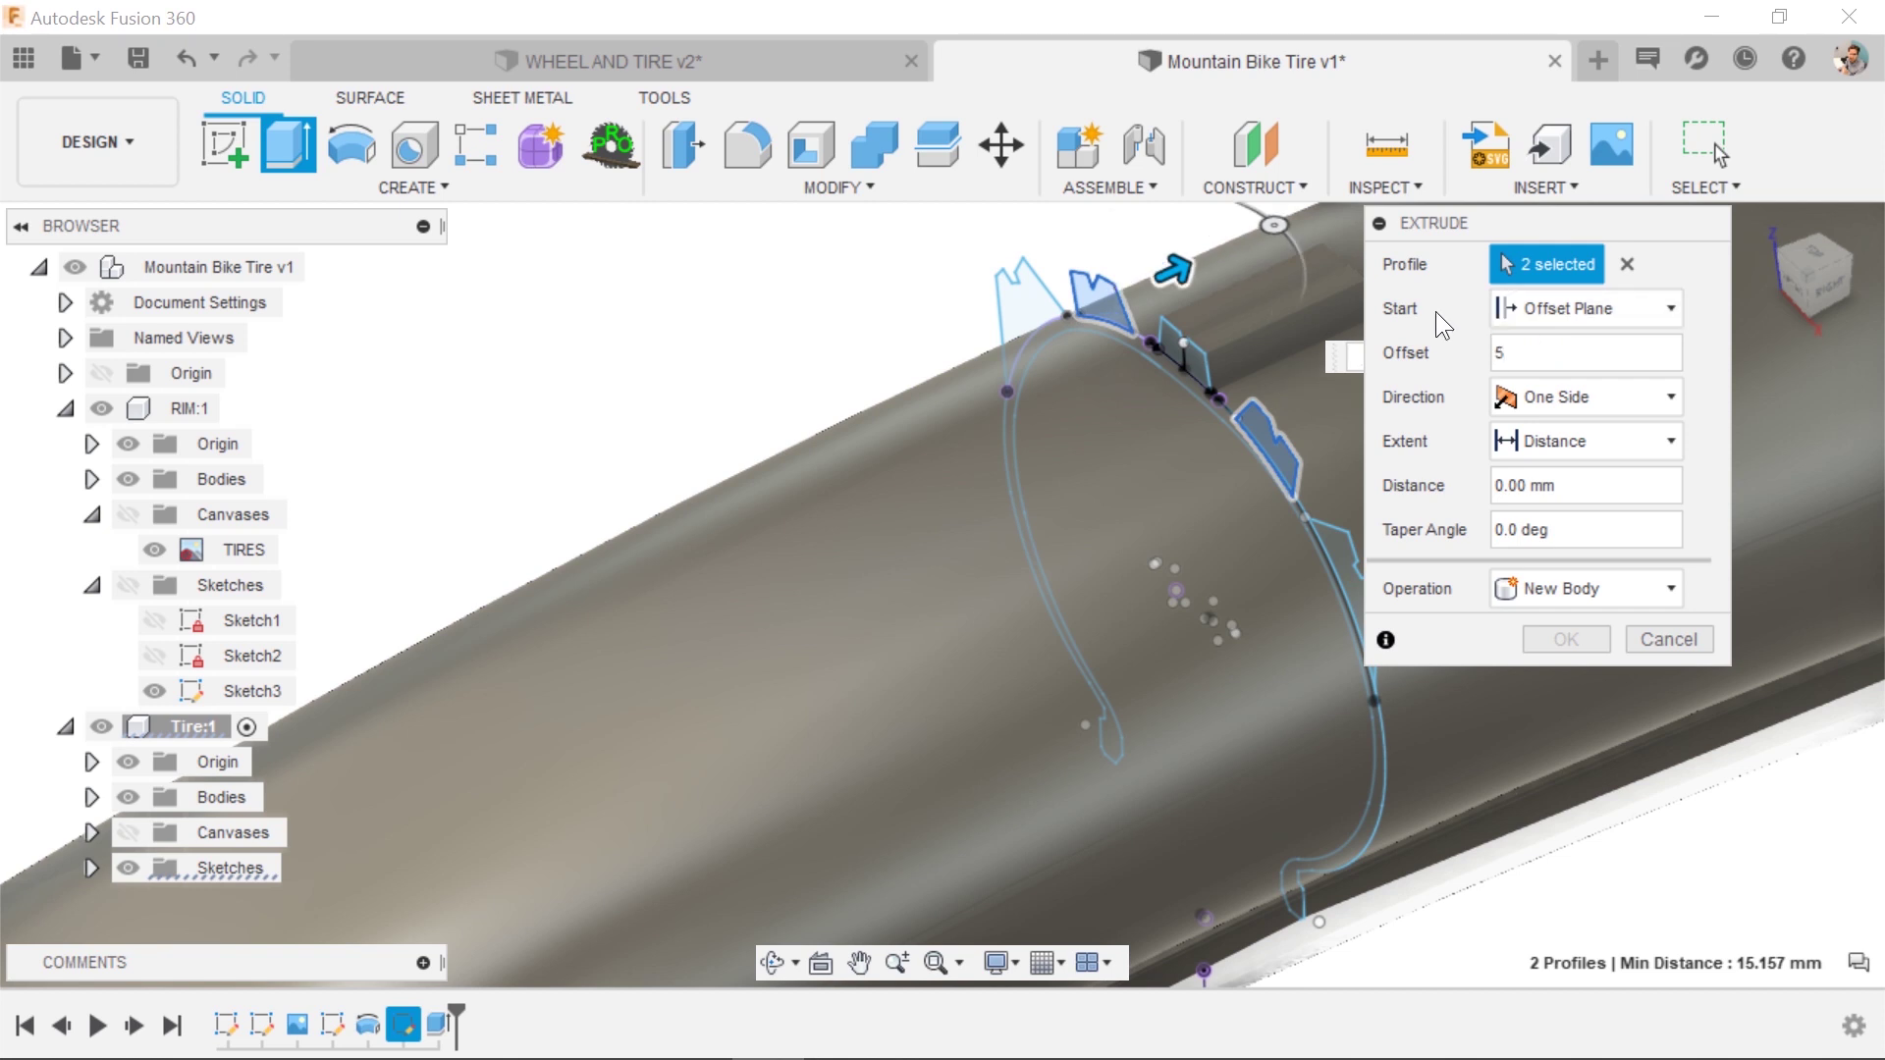
click(1572, 485)
text(5)
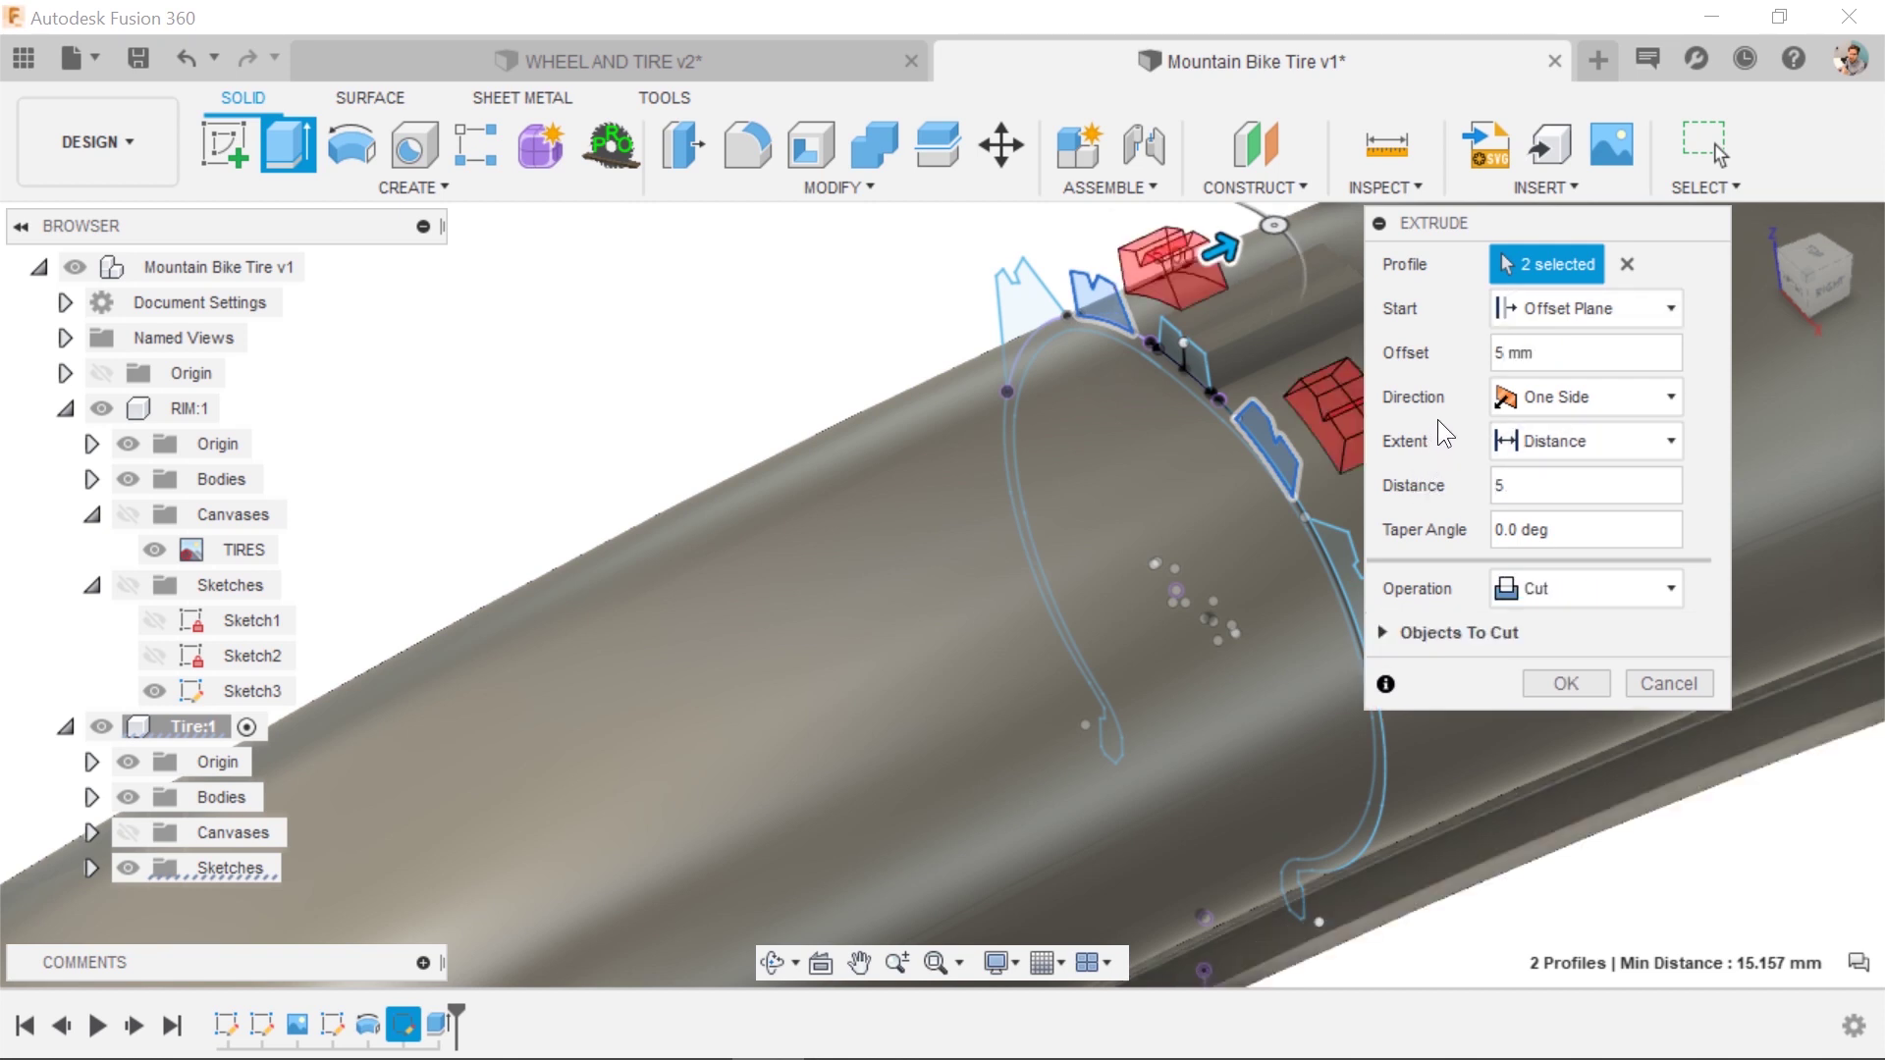
click(1556, 585)
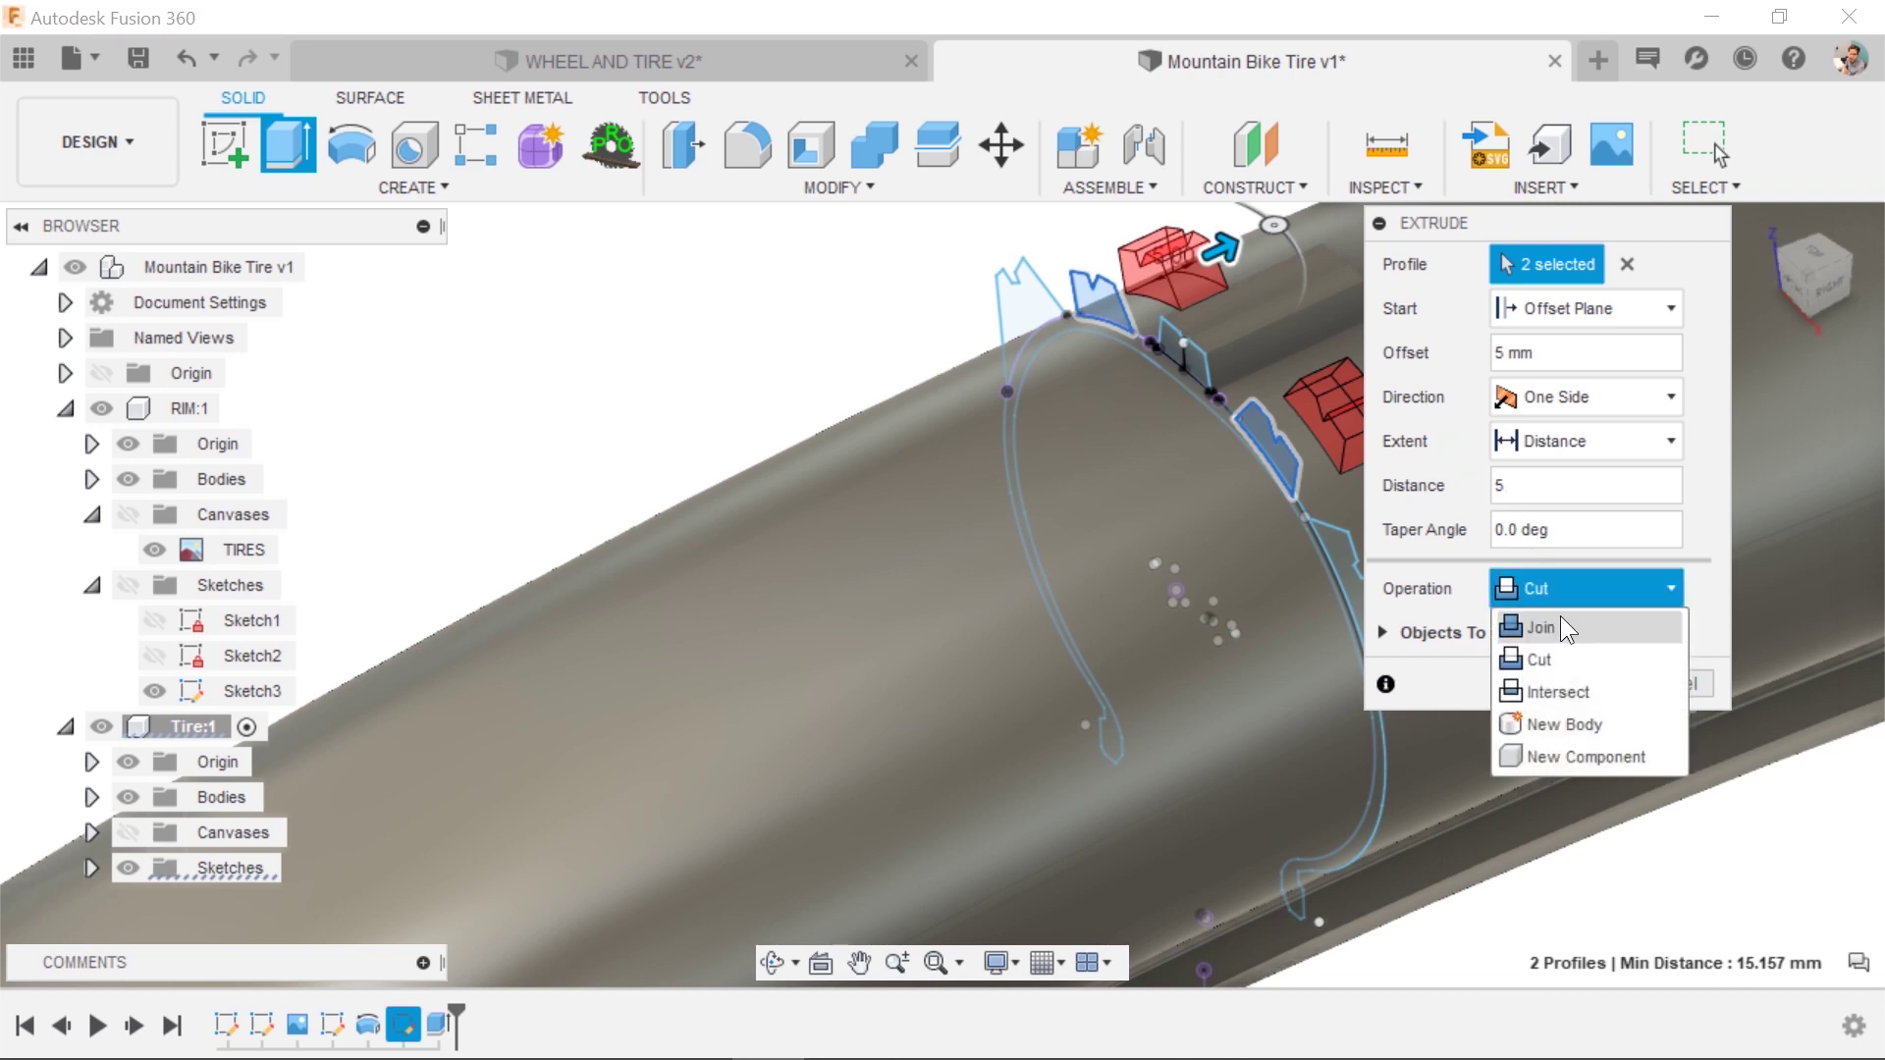
click(1560, 619)
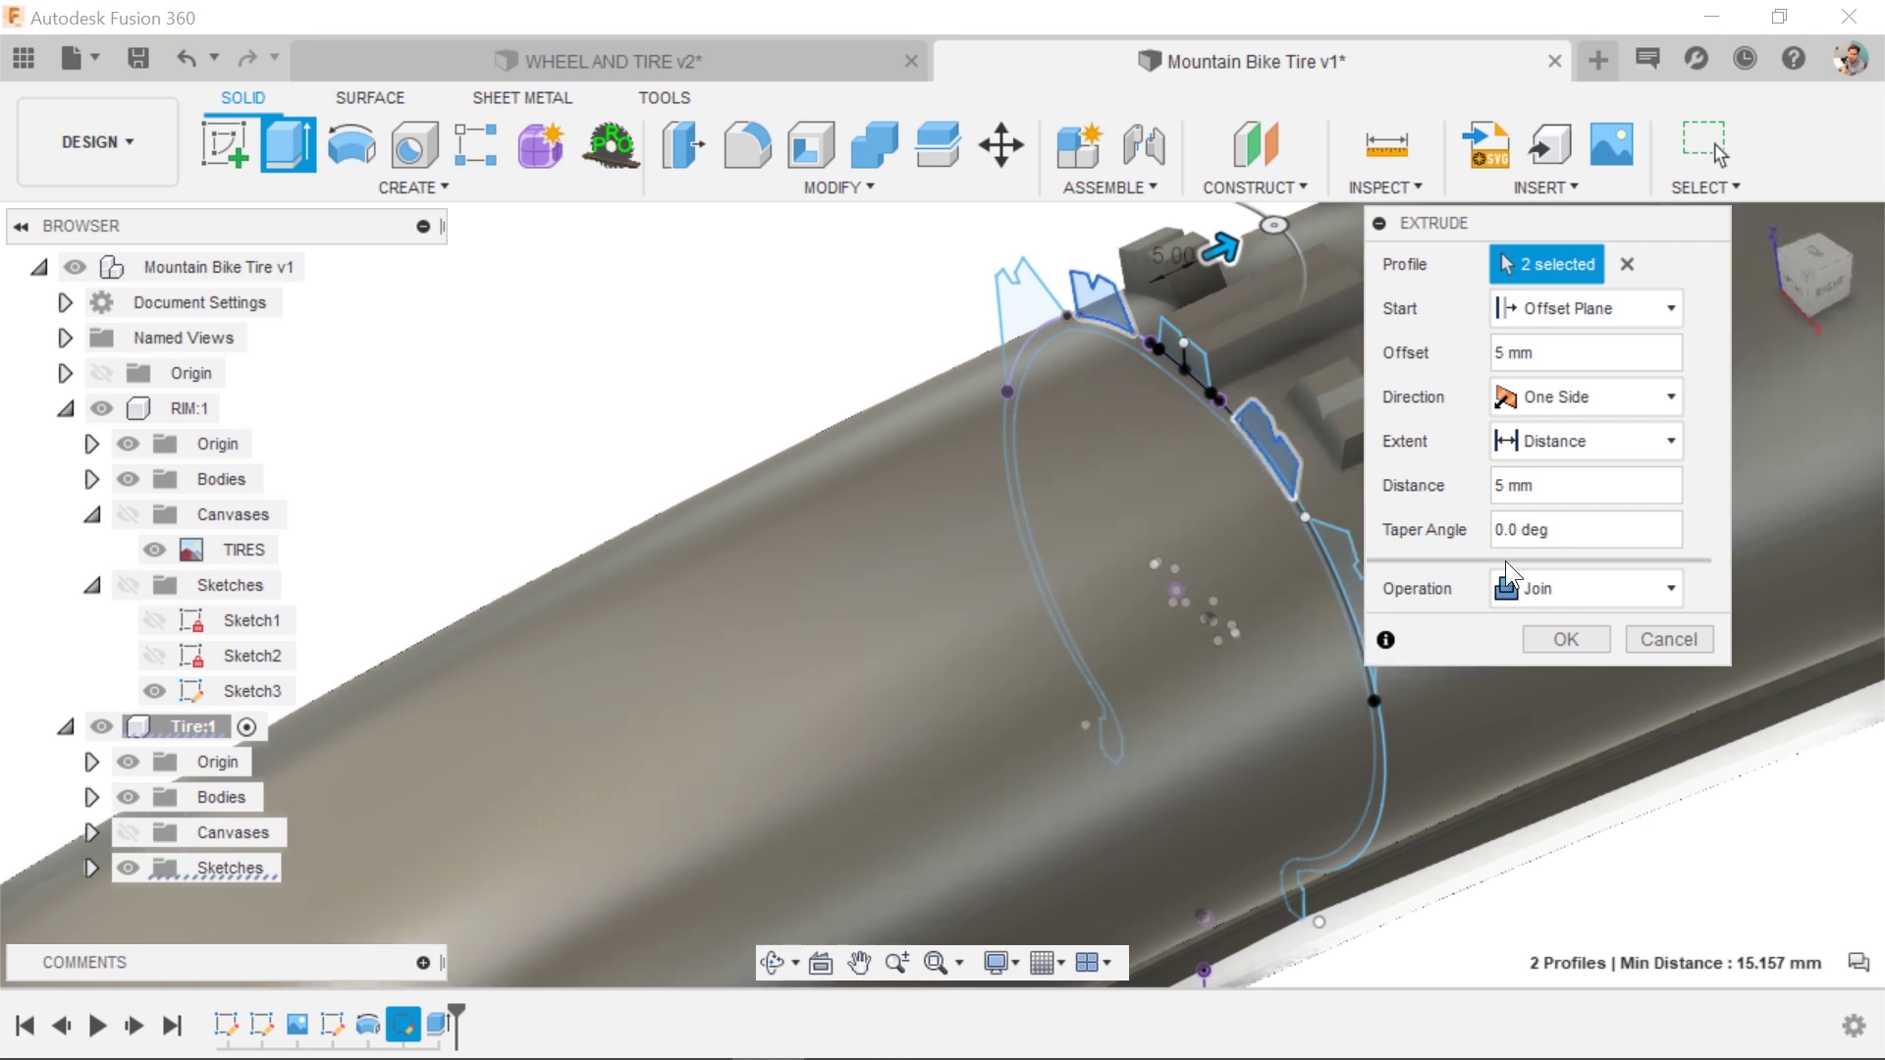
click(1576, 639)
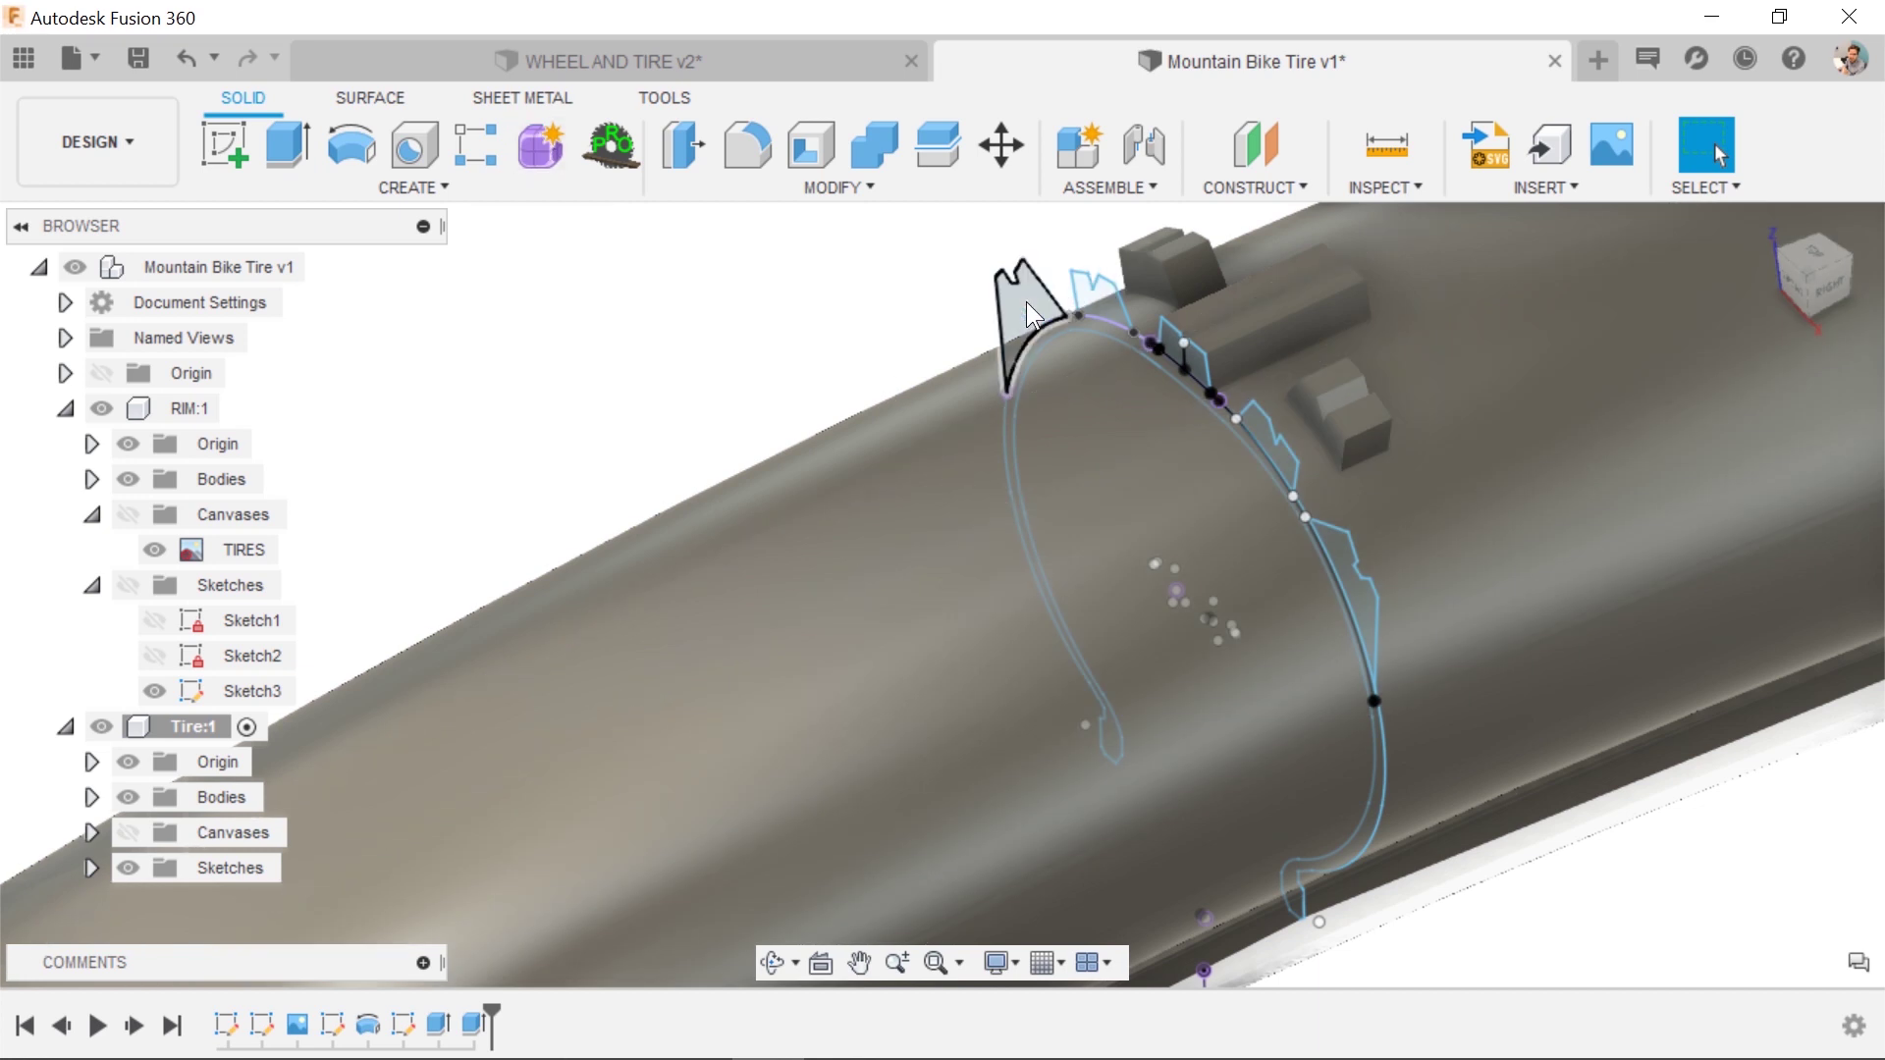
Extrude the left and right shoulder knob profiles 5 mm outward and join them to the tire.
key(e)
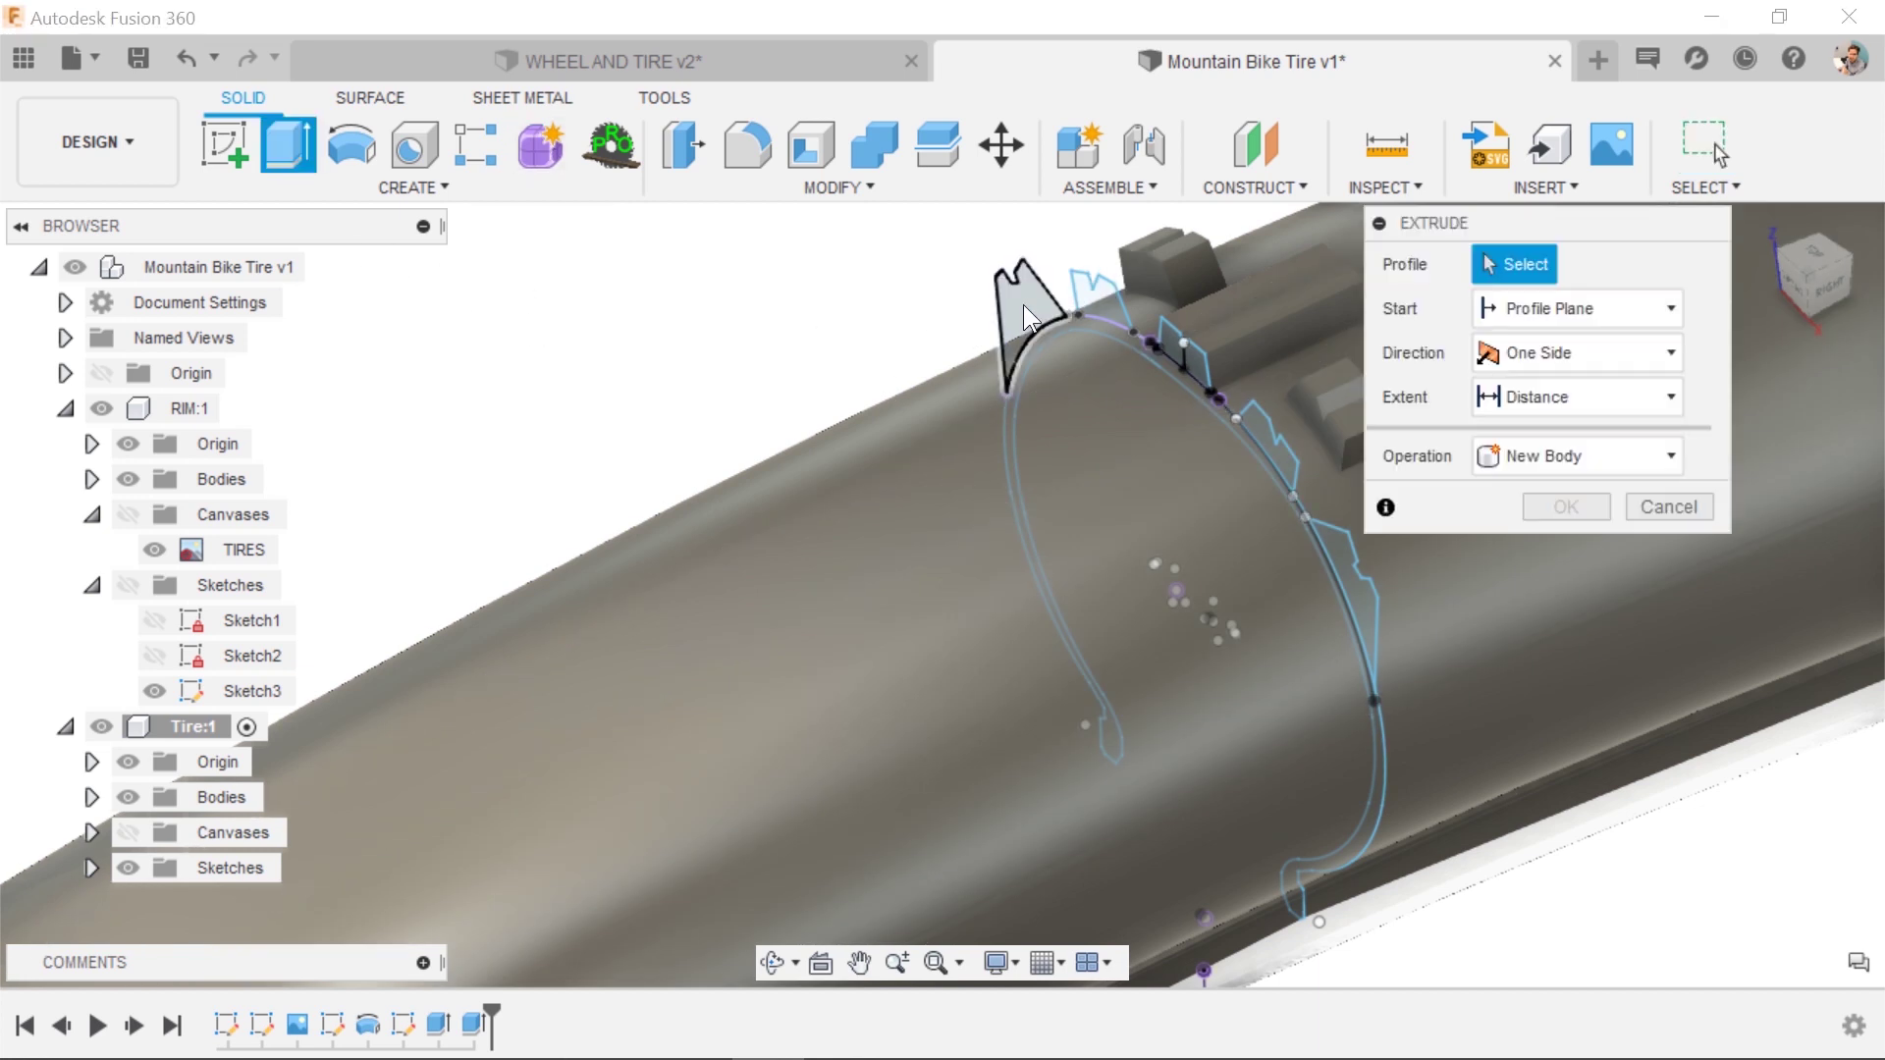
click(1024, 305)
click(1347, 562)
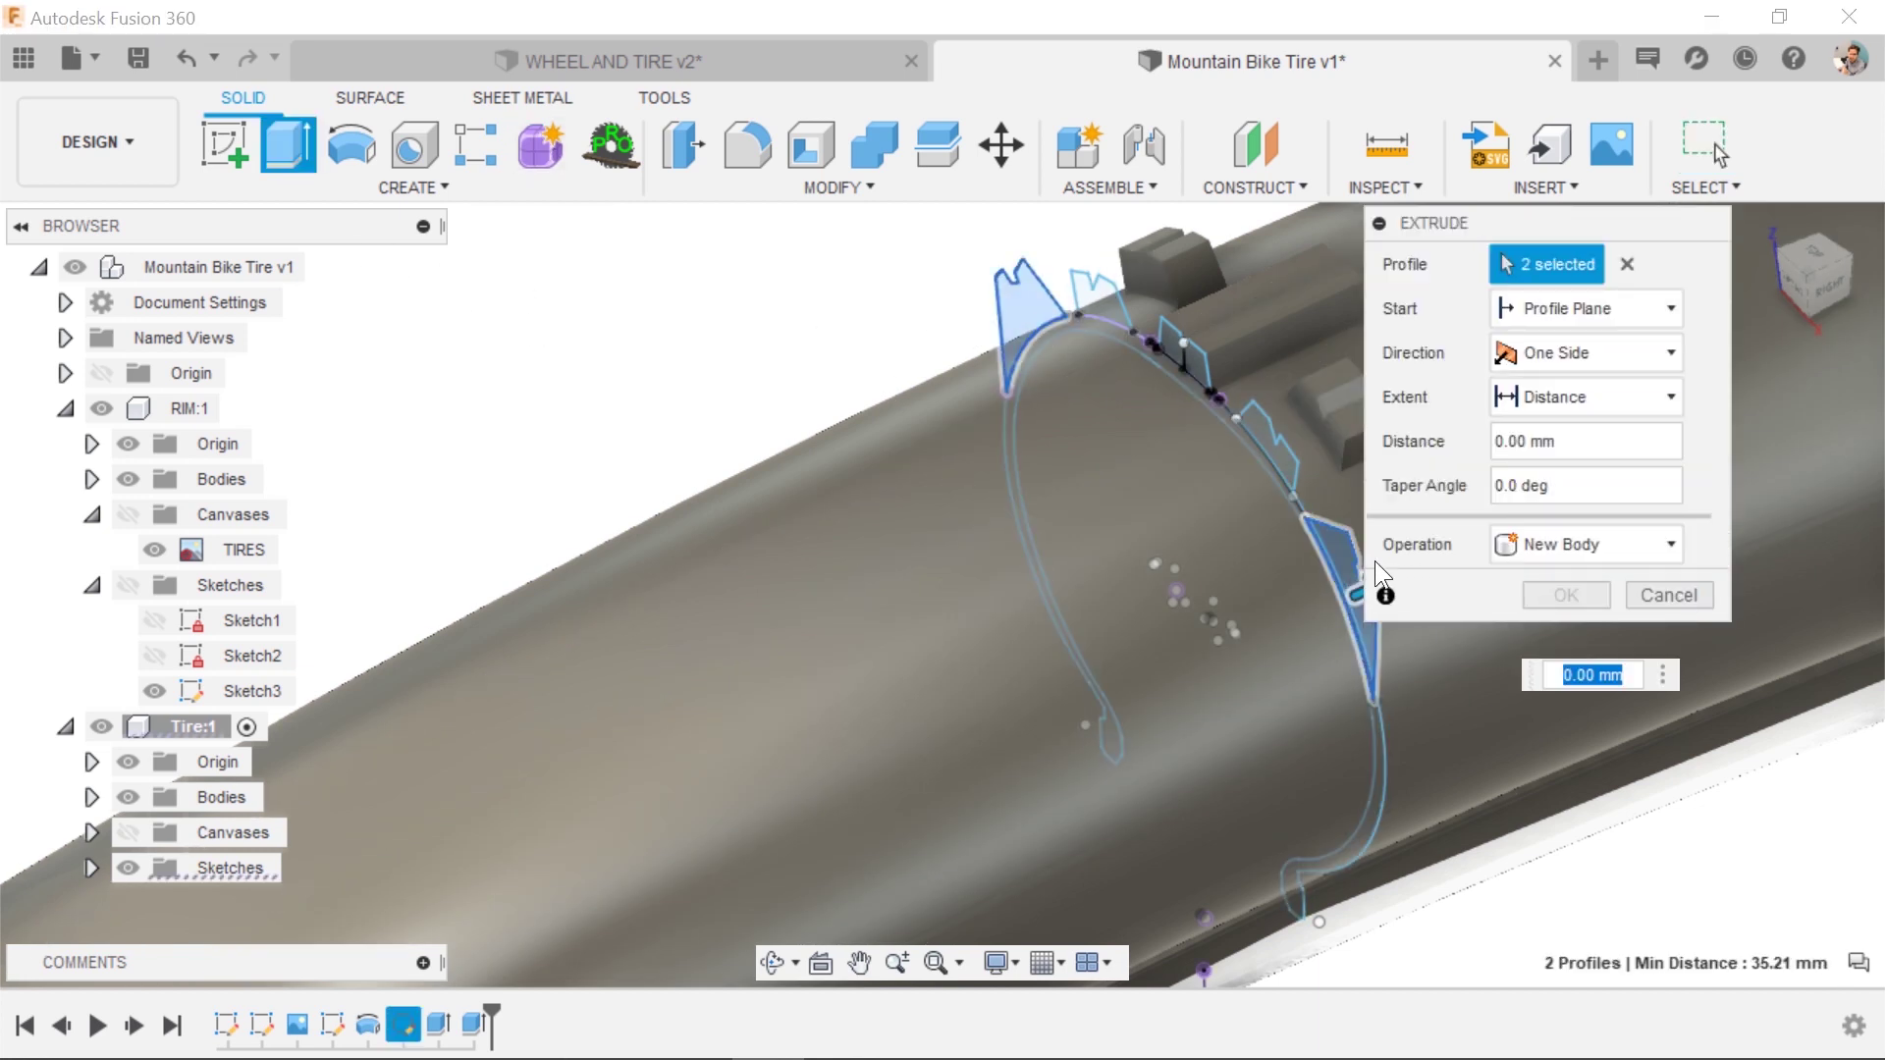
drag(1566, 225, 1659, 320)
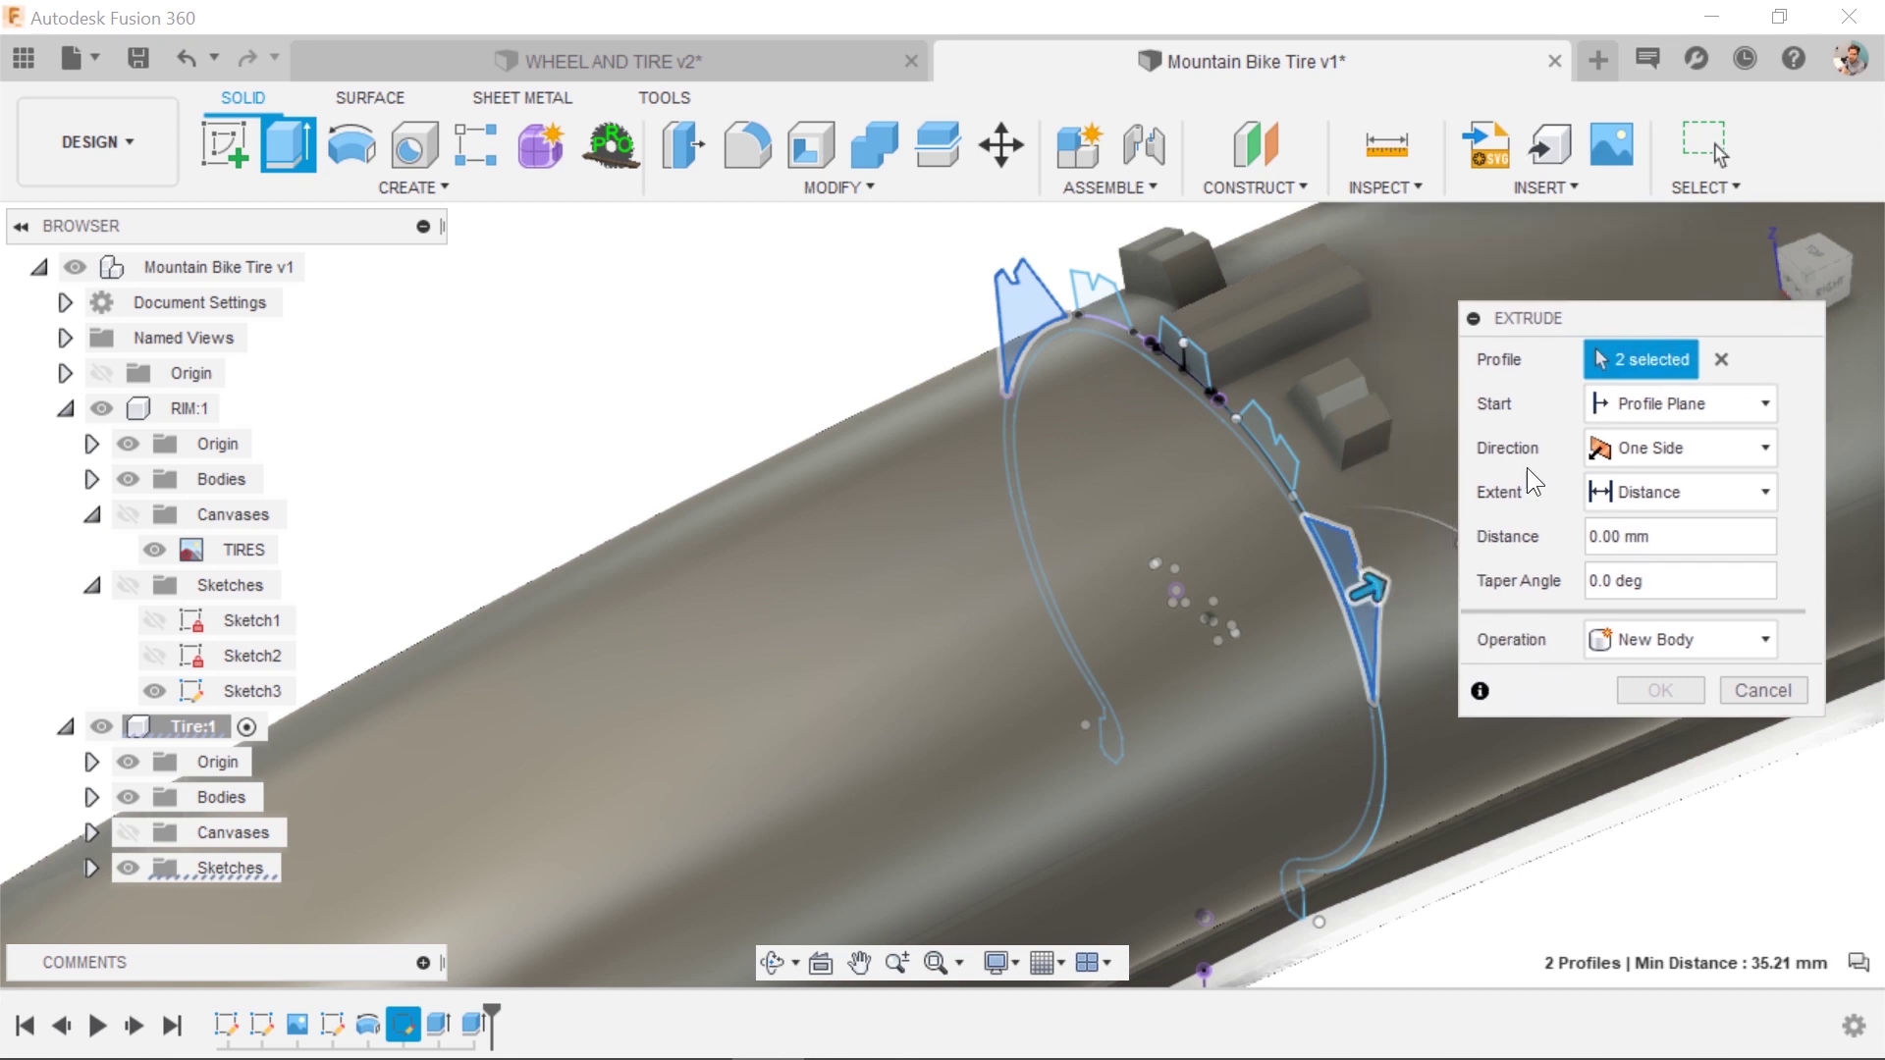
drag(1384, 588, 1419, 568)
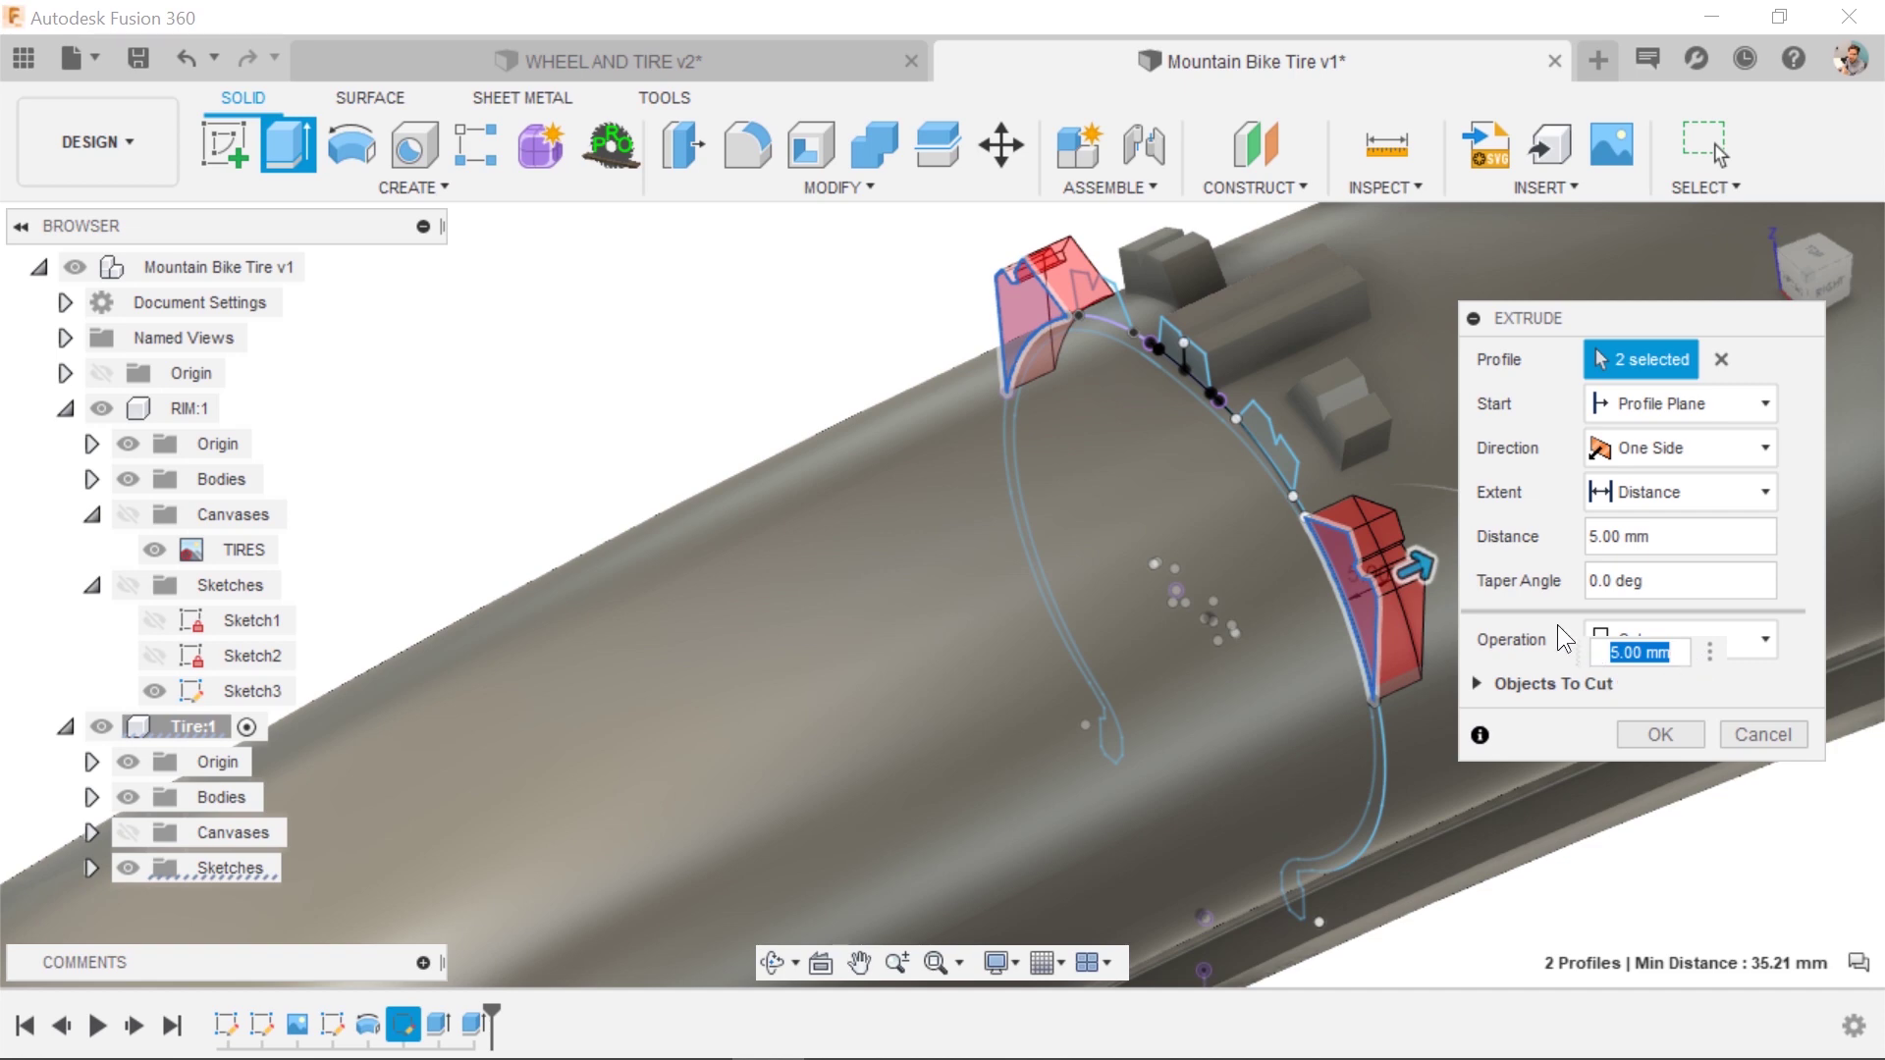
click(1622, 628)
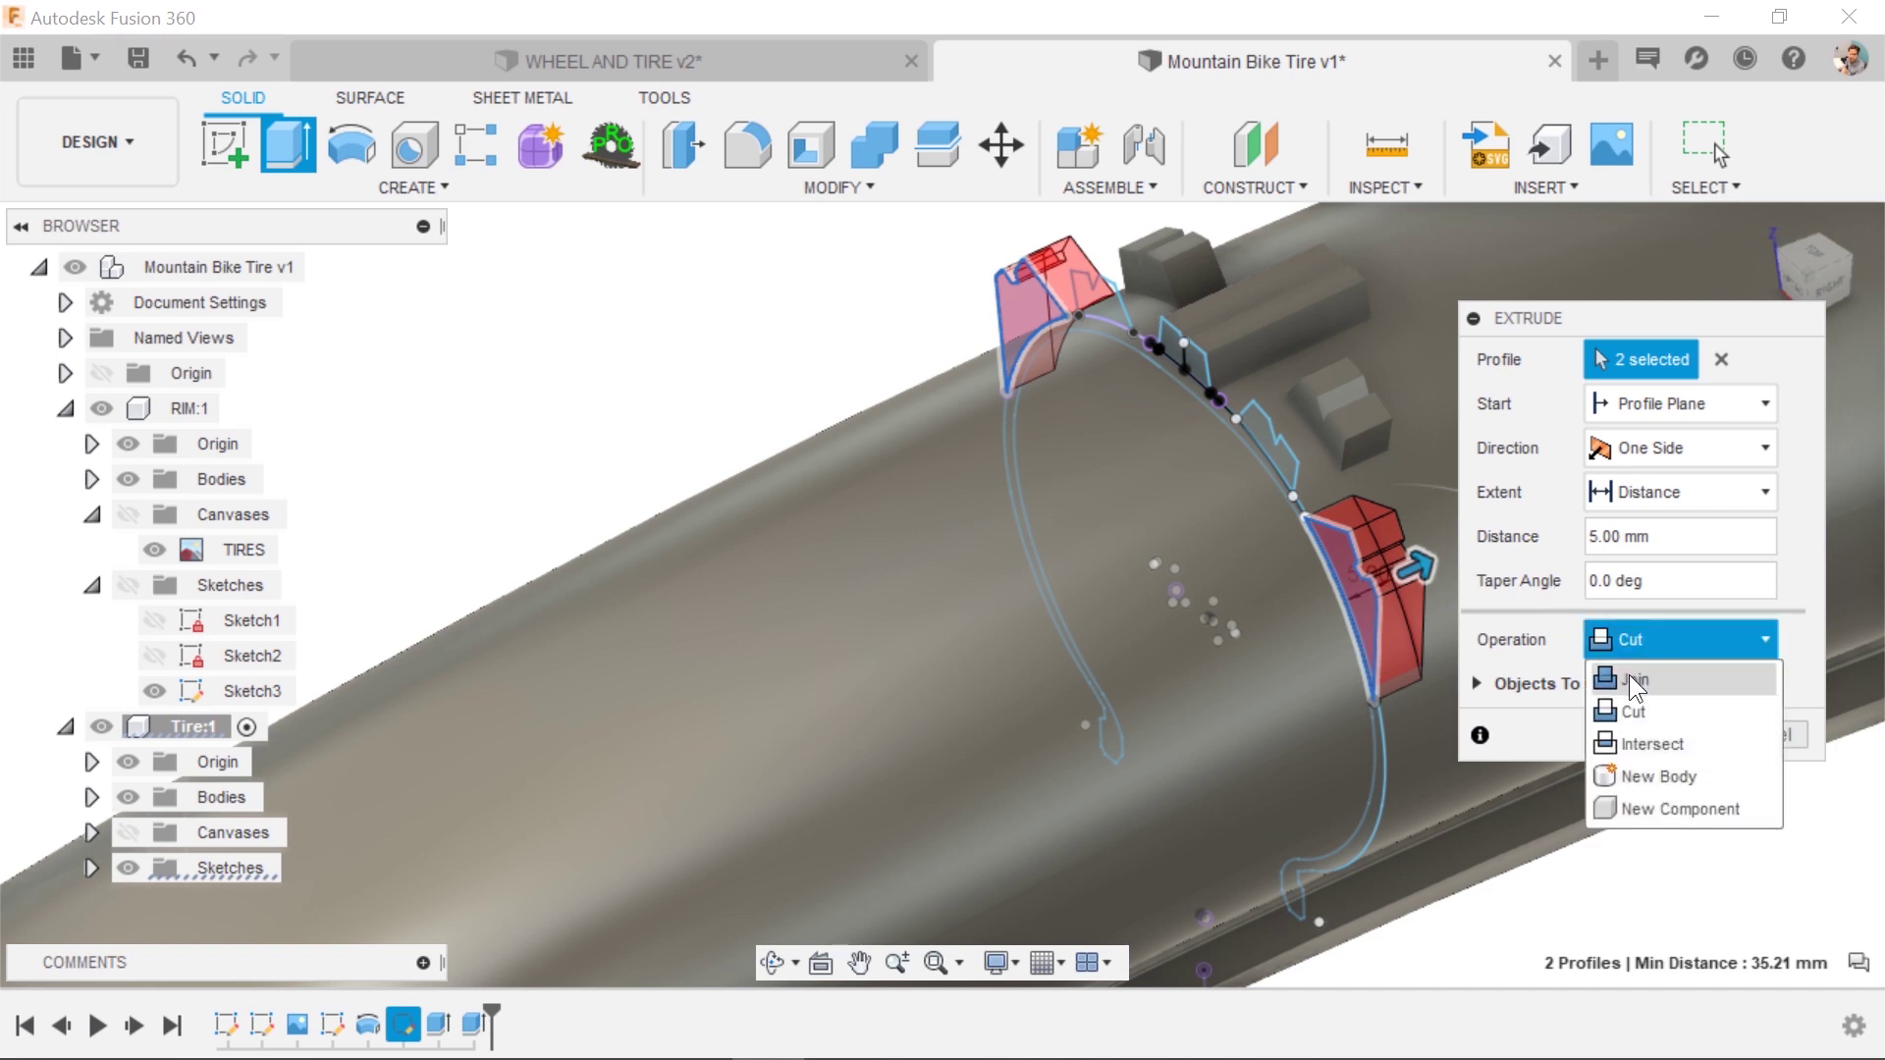
click(1630, 675)
click(1660, 691)
Edit the earlier two-profile joined knob extrusion, shortening it from 17 mm to 10 mm.
scroll(1612, 730, up, 3)
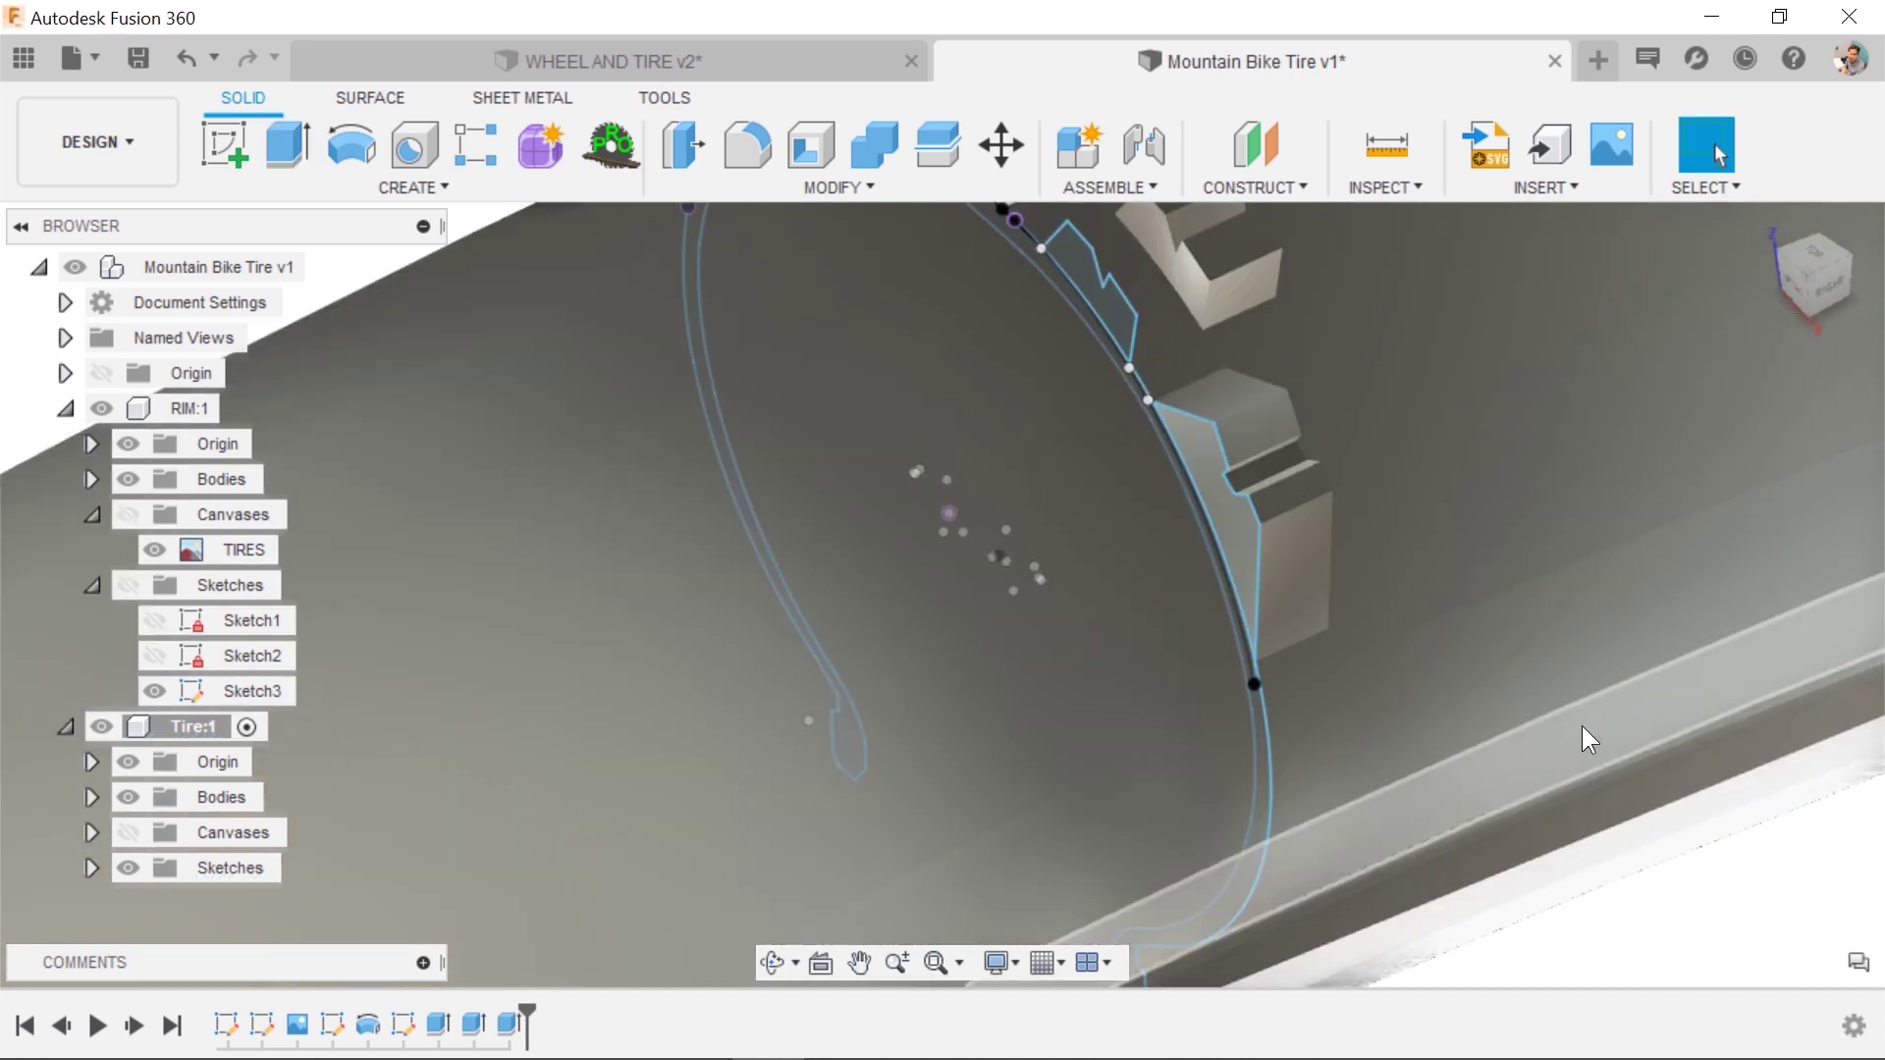
scroll(1582, 727, down, 5)
scroll(1574, 725, up, 3)
scroll(1567, 753, down, 3)
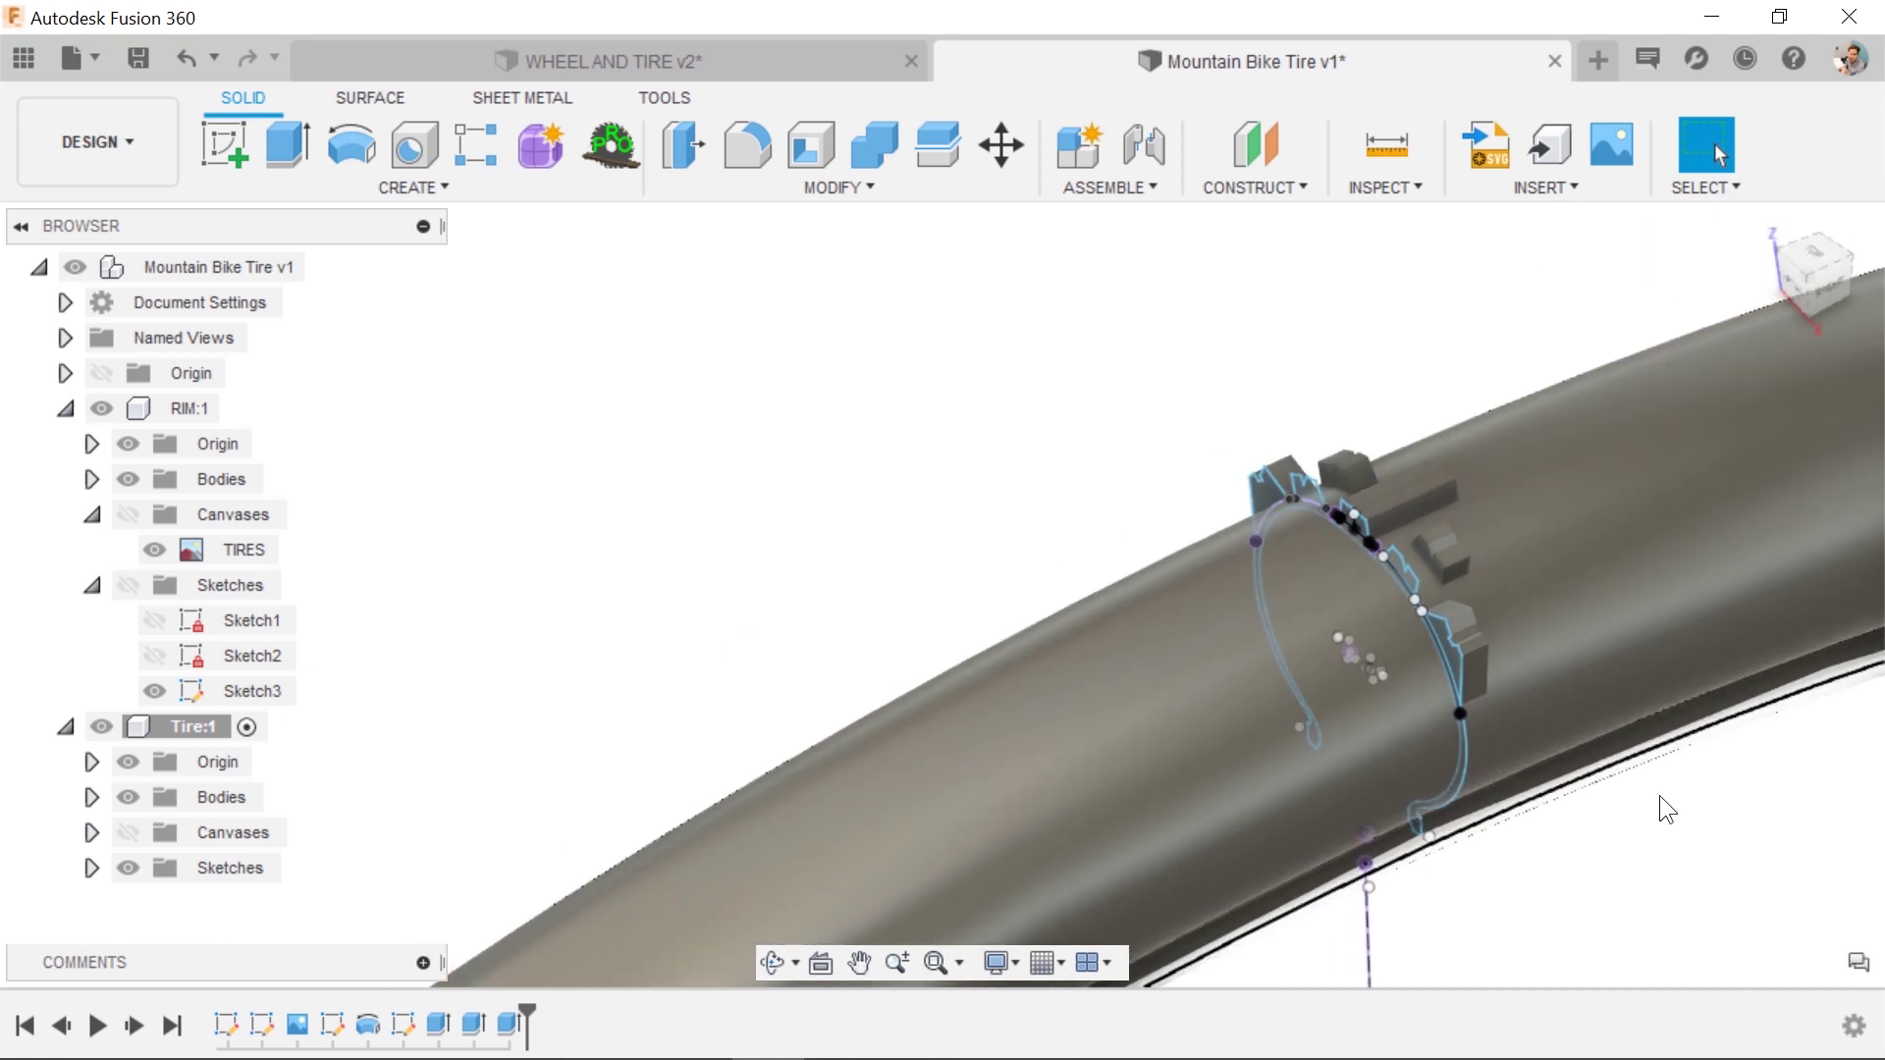
scroll(1391, 498, down, 2)
scroll(1392, 499, up, 5)
scroll(1392, 498, down, 2)
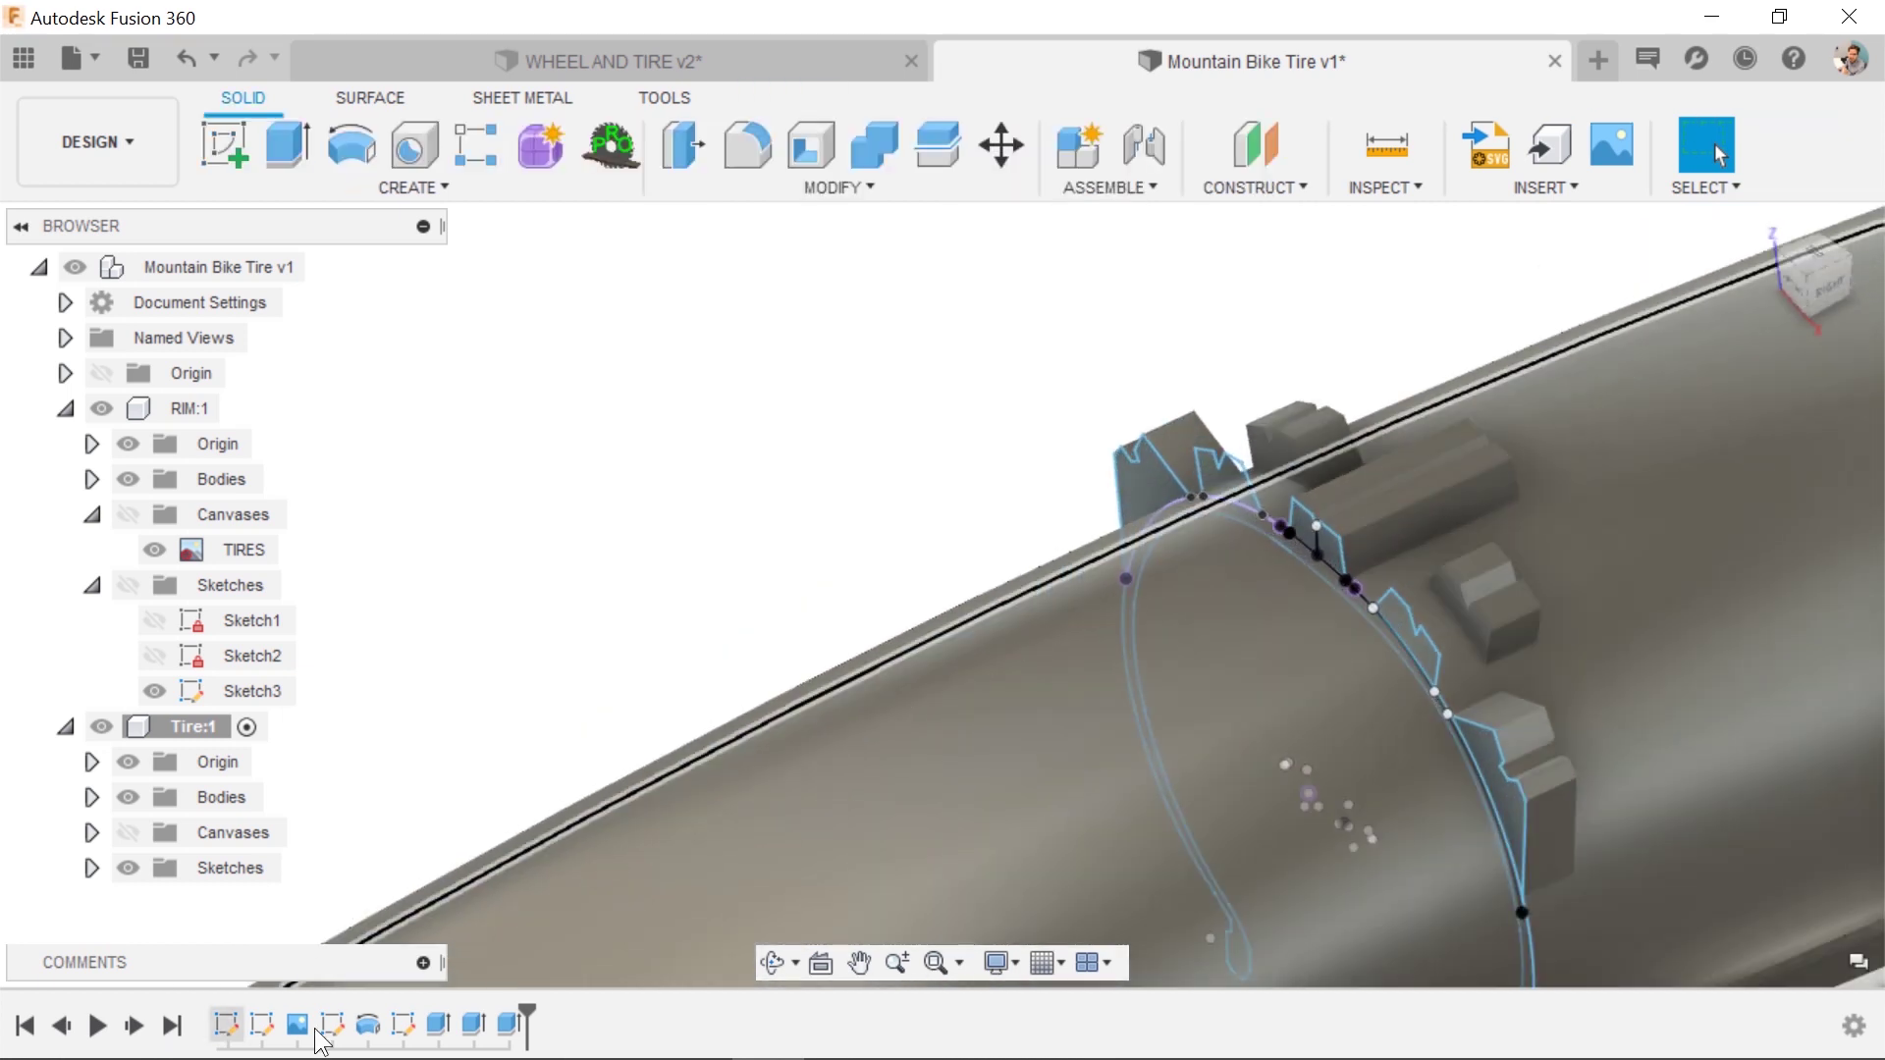
double_click(439, 1026)
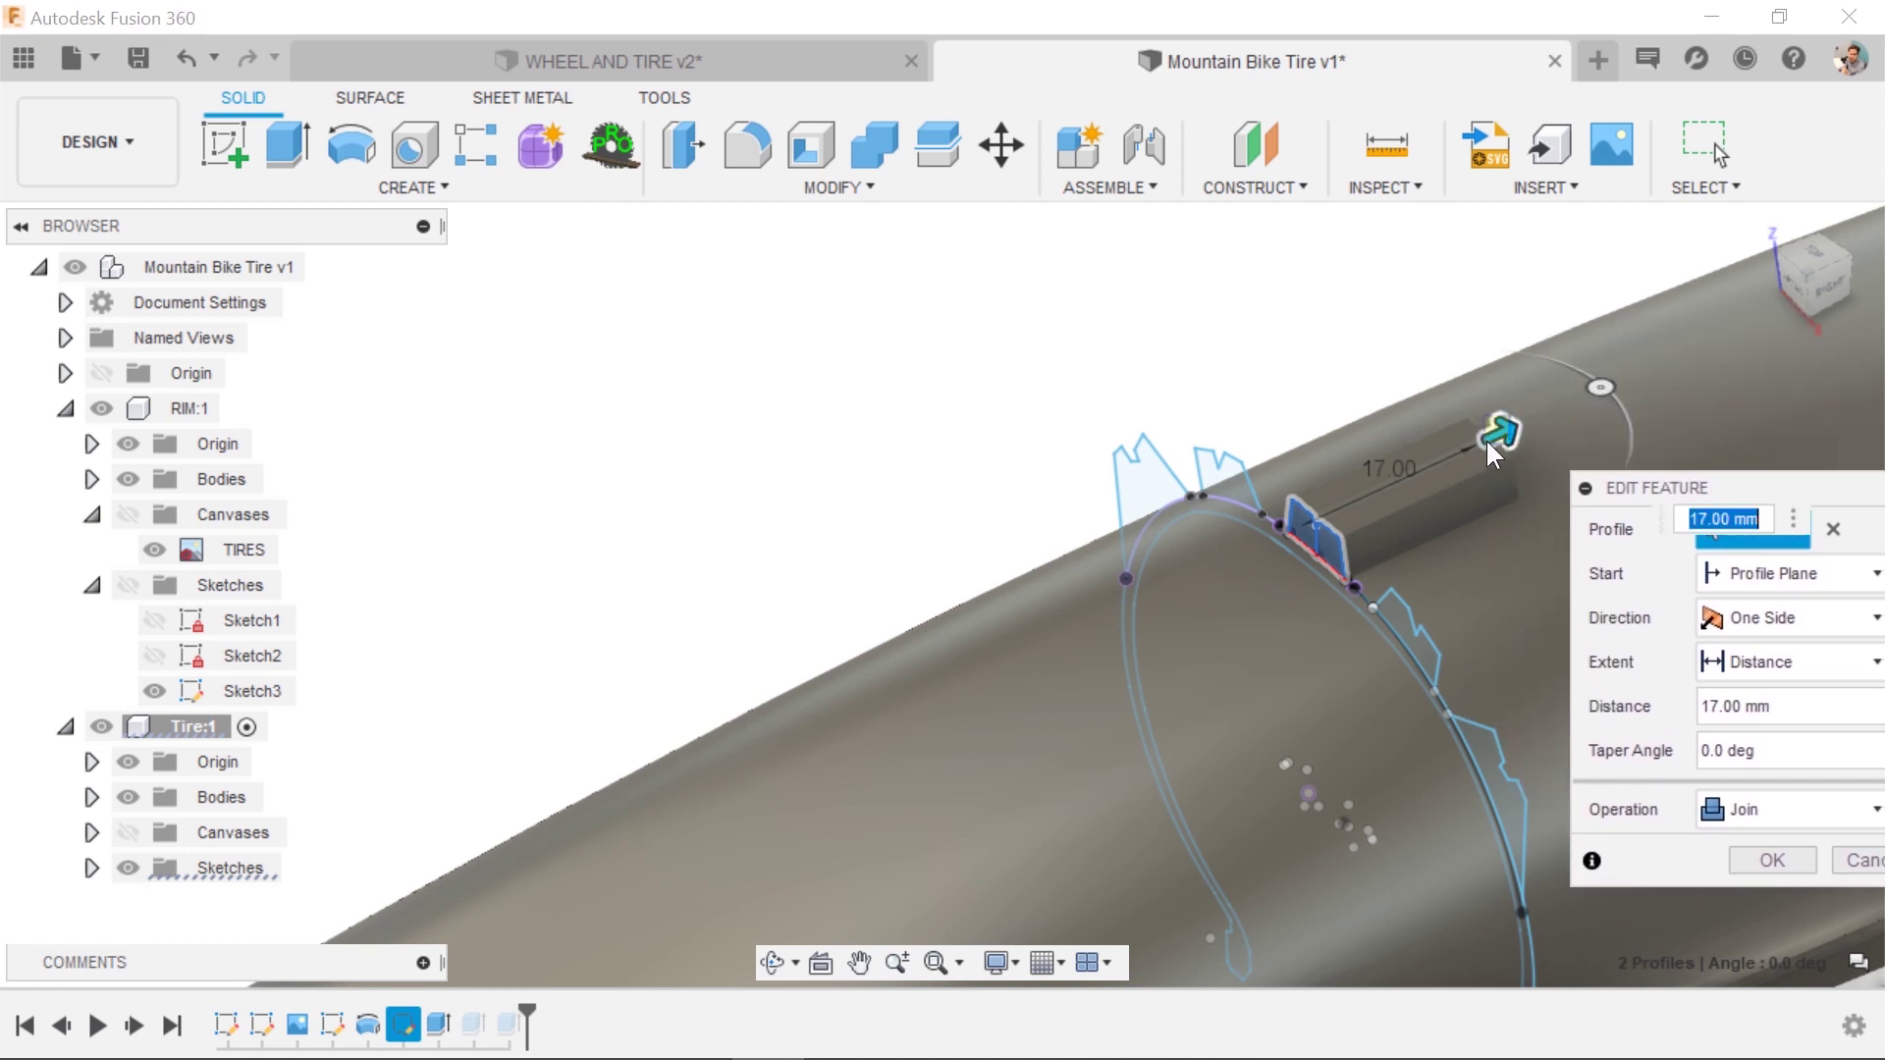
drag(1495, 433, 1435, 450)
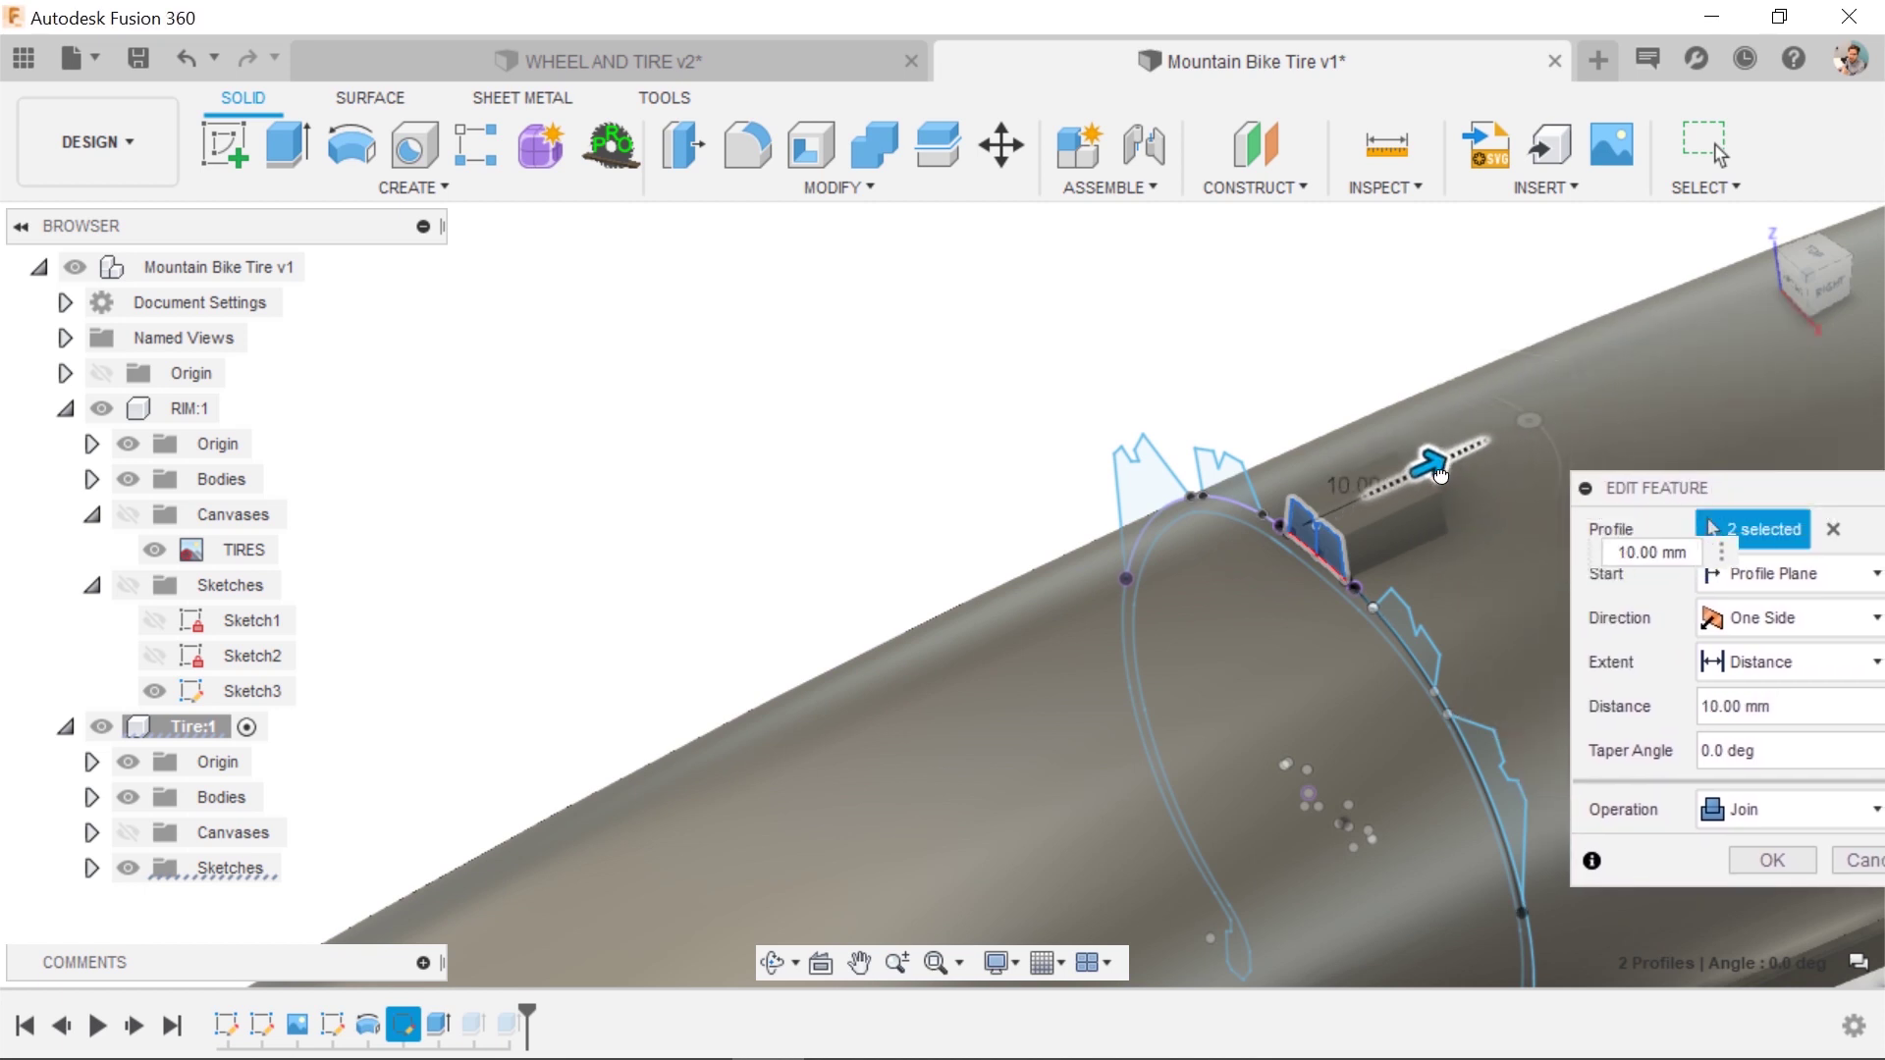
click(1773, 858)
scroll(1631, 530, down, 2)
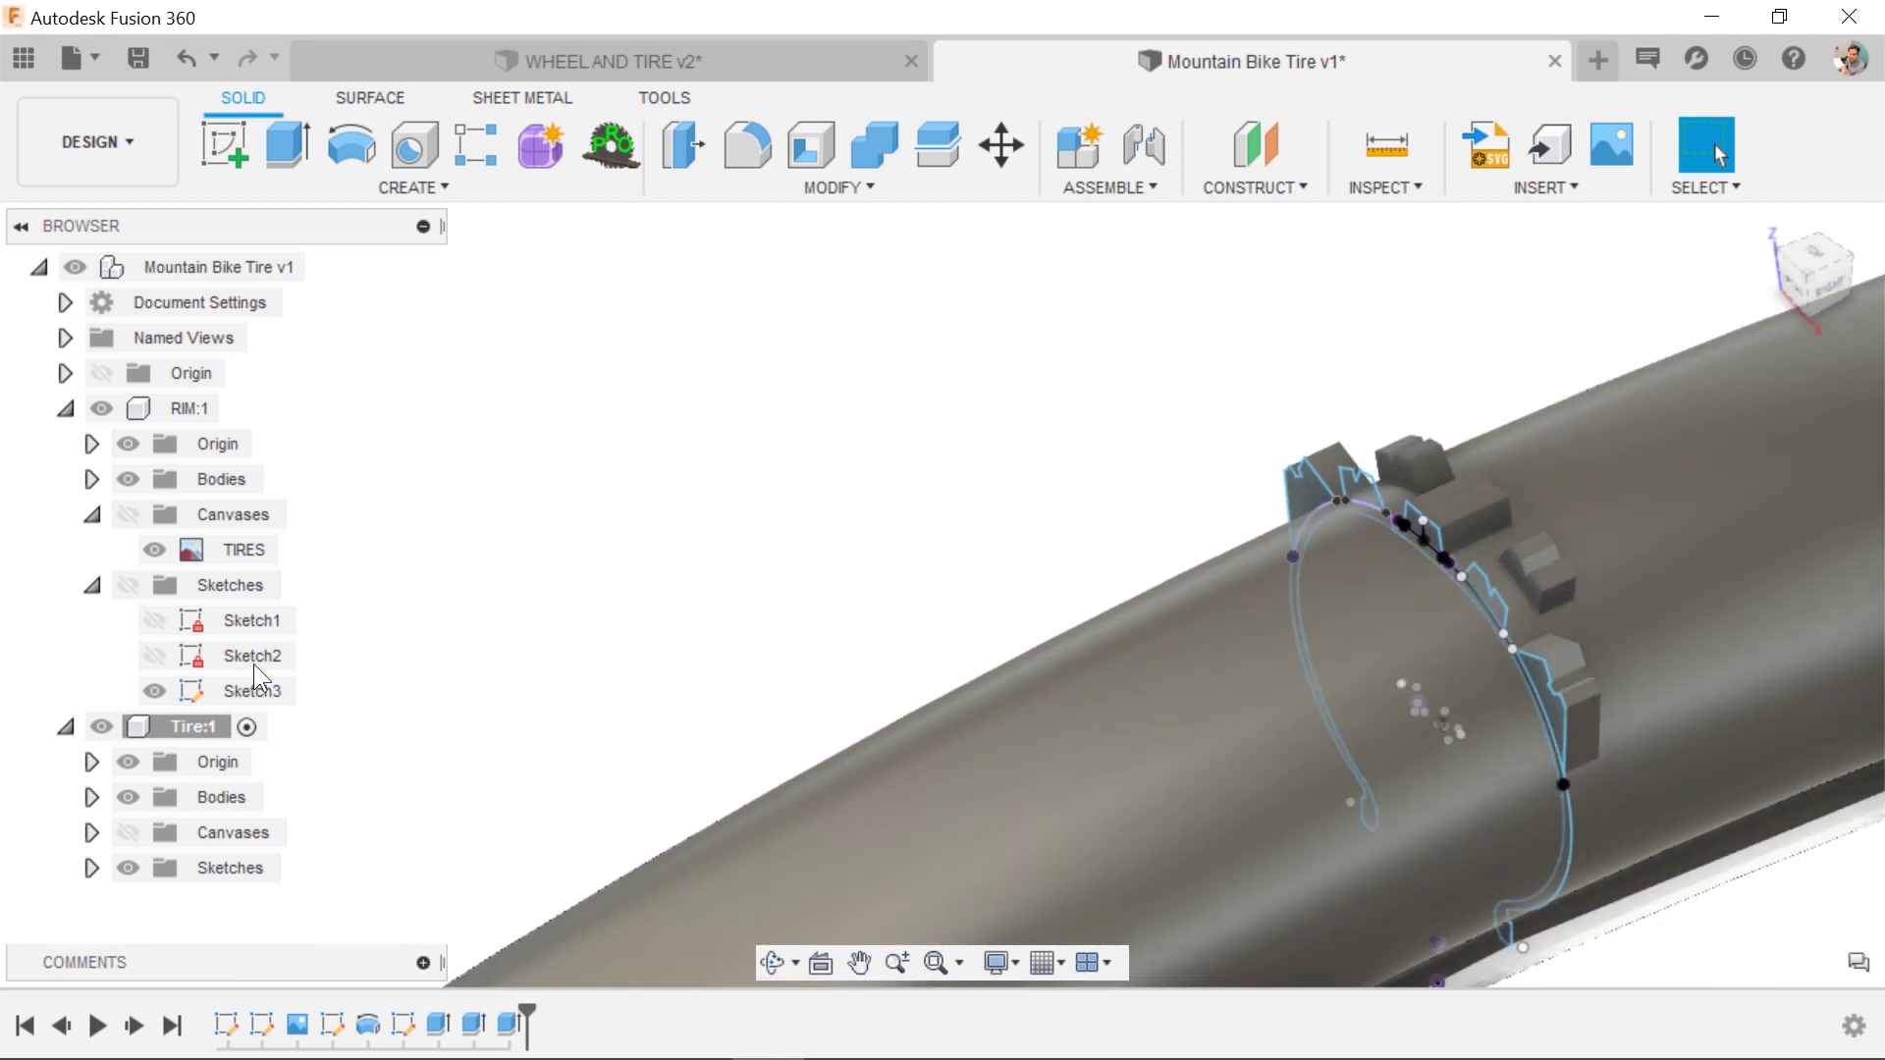
Hide the Tire:1 sketches, cancelling an accidentally started Pattern on Path.
click(128, 867)
text(s)
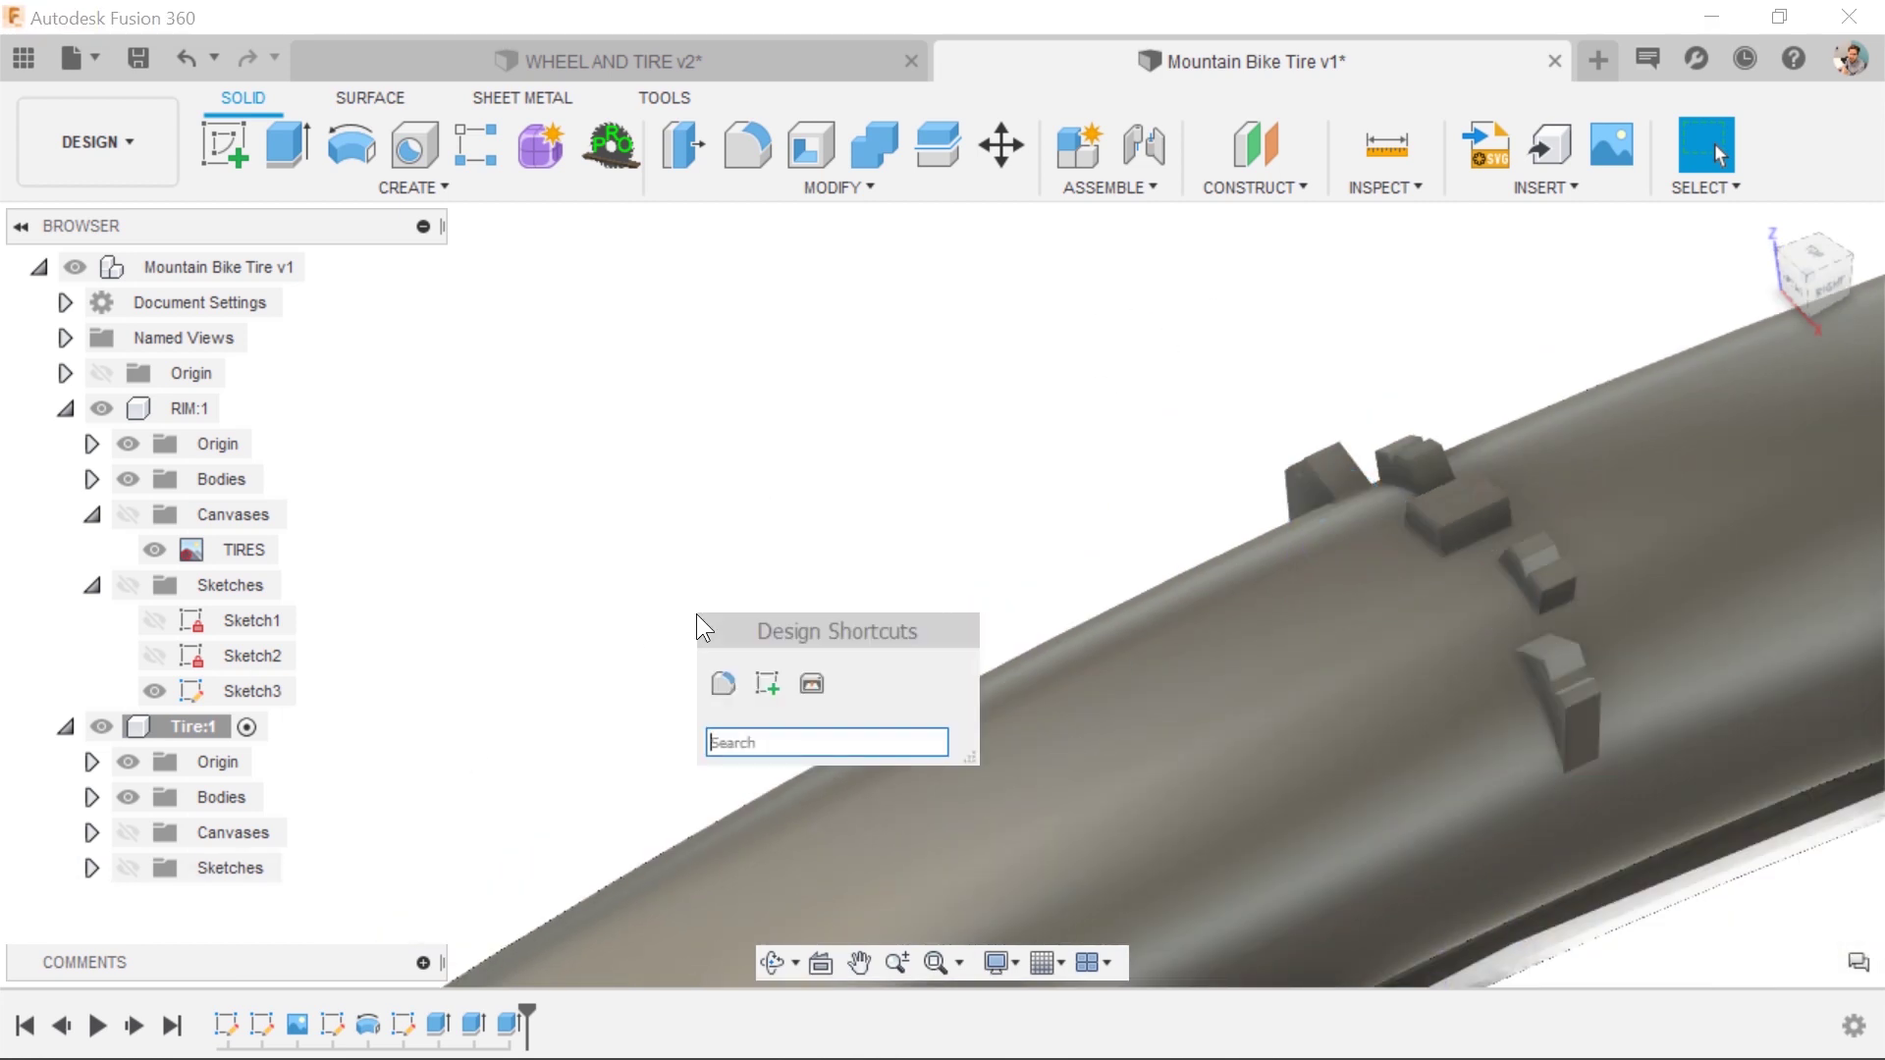
text(patt)
key(Return)
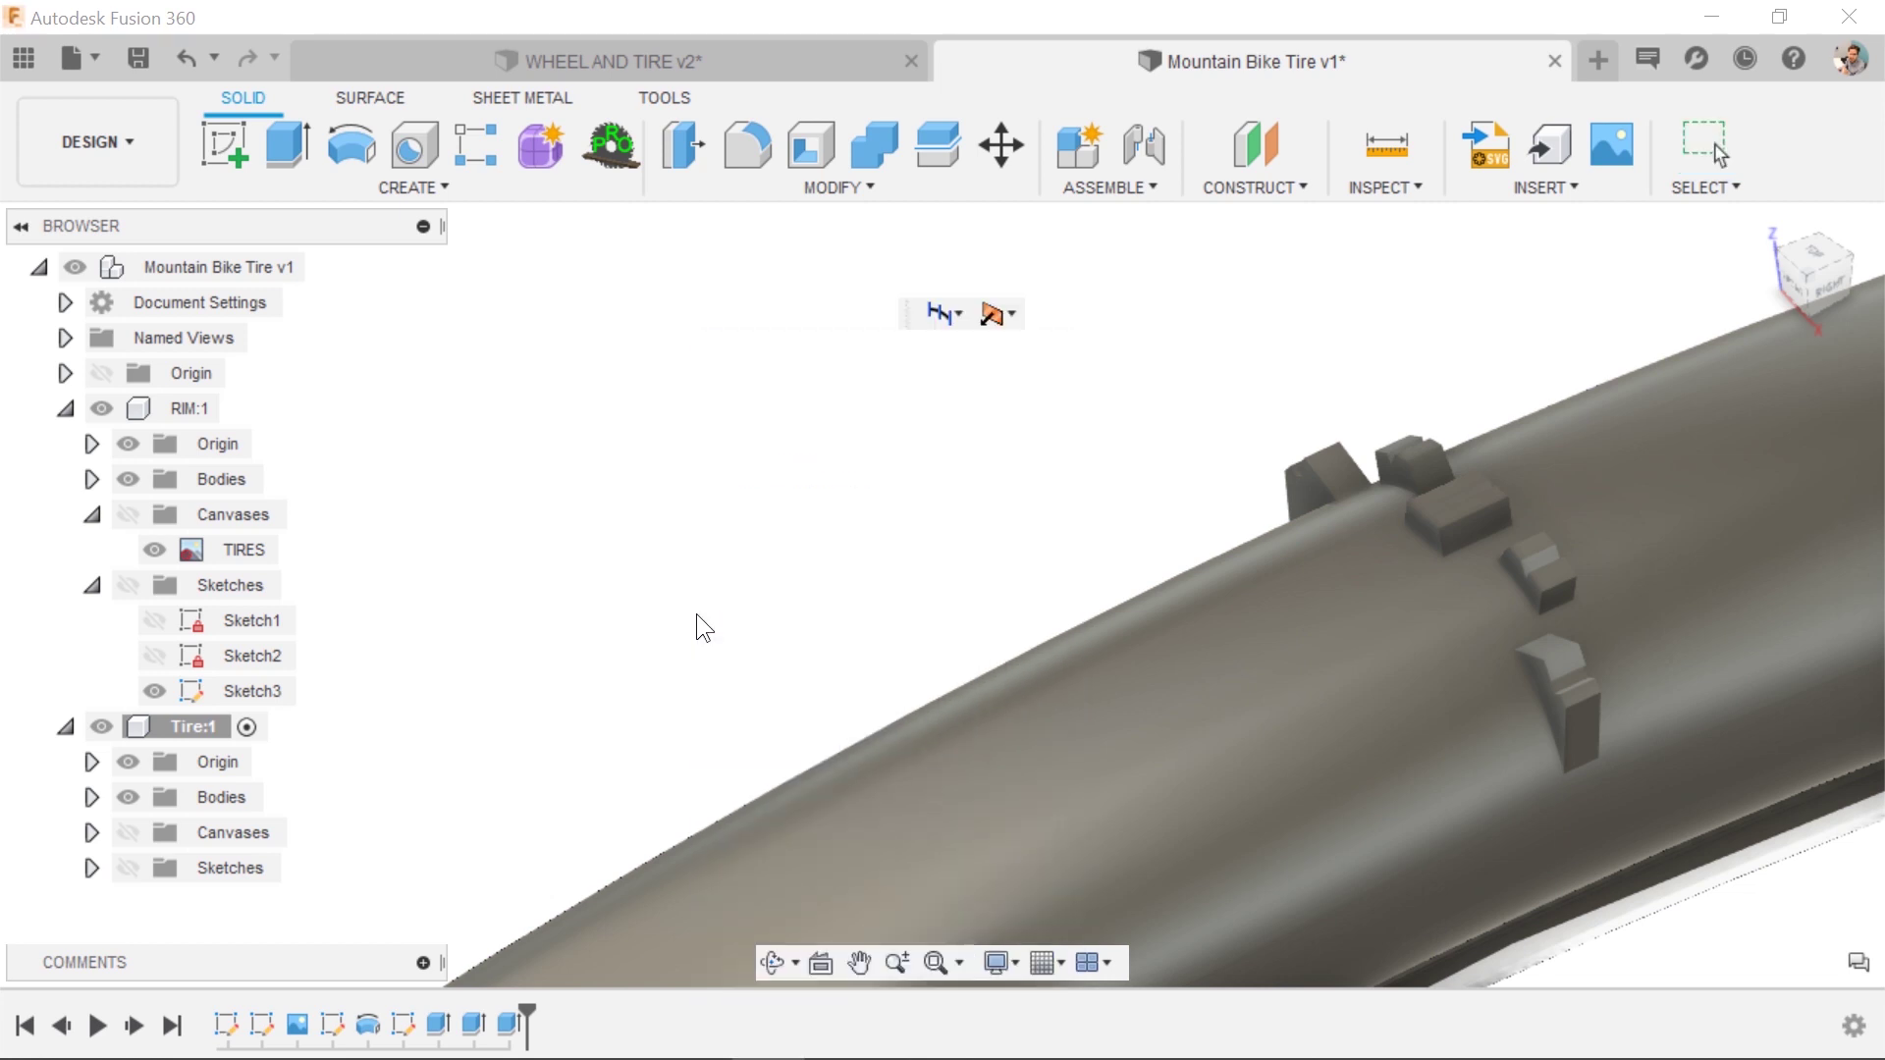
key(Escape)
Start a Circular Pattern from the 'spatt' search, with the tread knobs in view.
text(s)
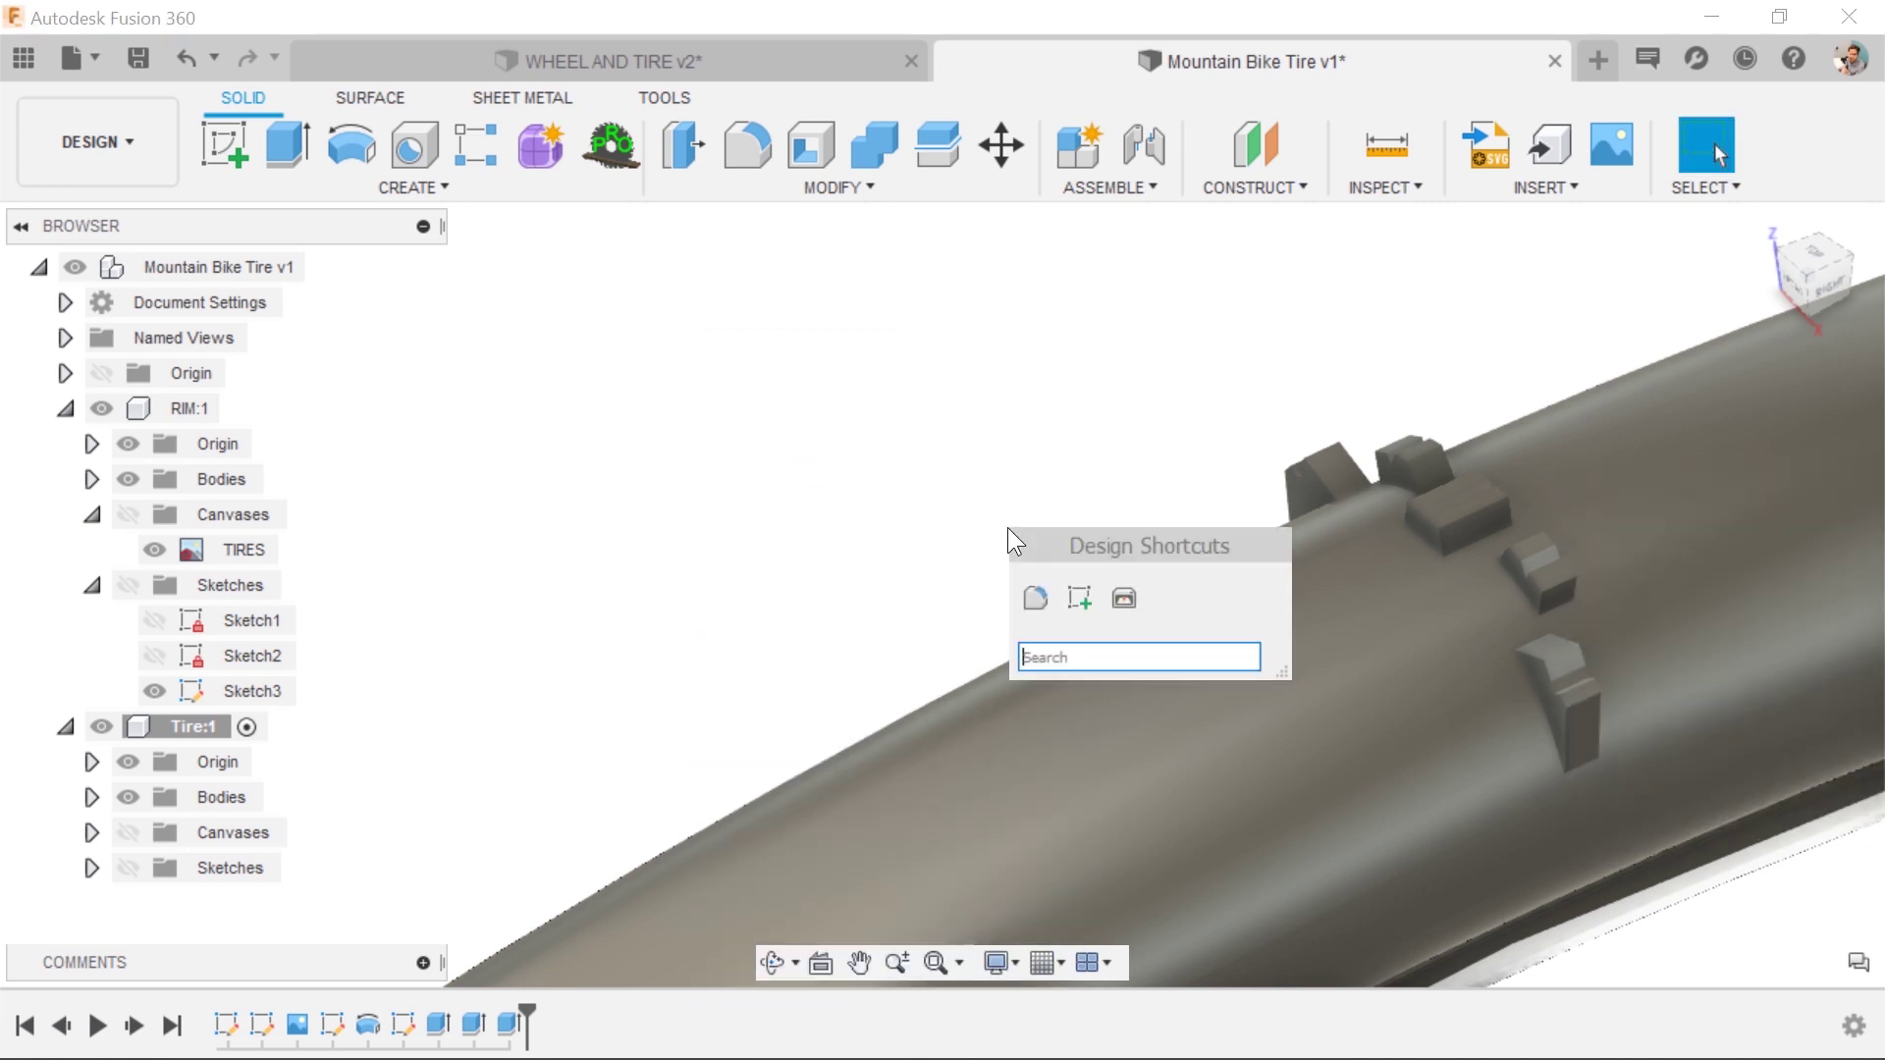
text(patt)
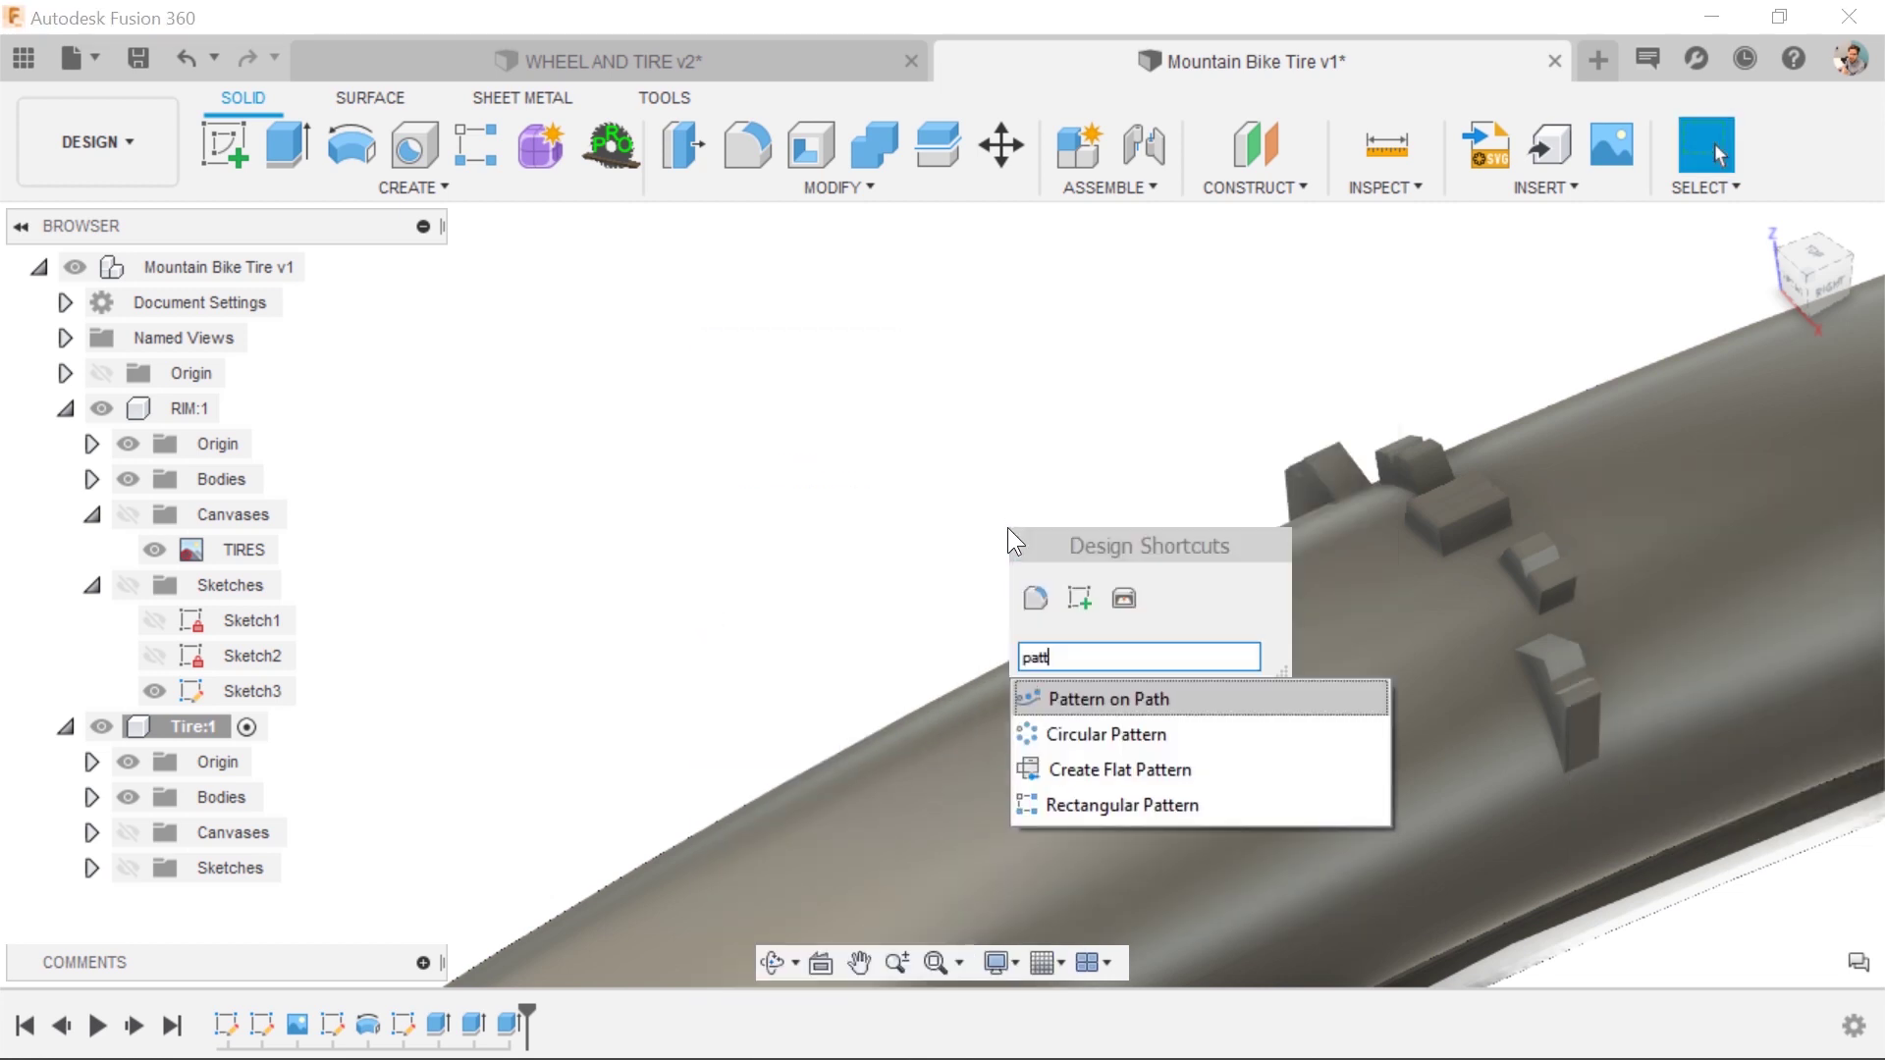
click(1114, 735)
scroll(1439, 588, down, 5)
middle_drag(1447, 611, 968, 538)
scroll(946, 471, up, 3)
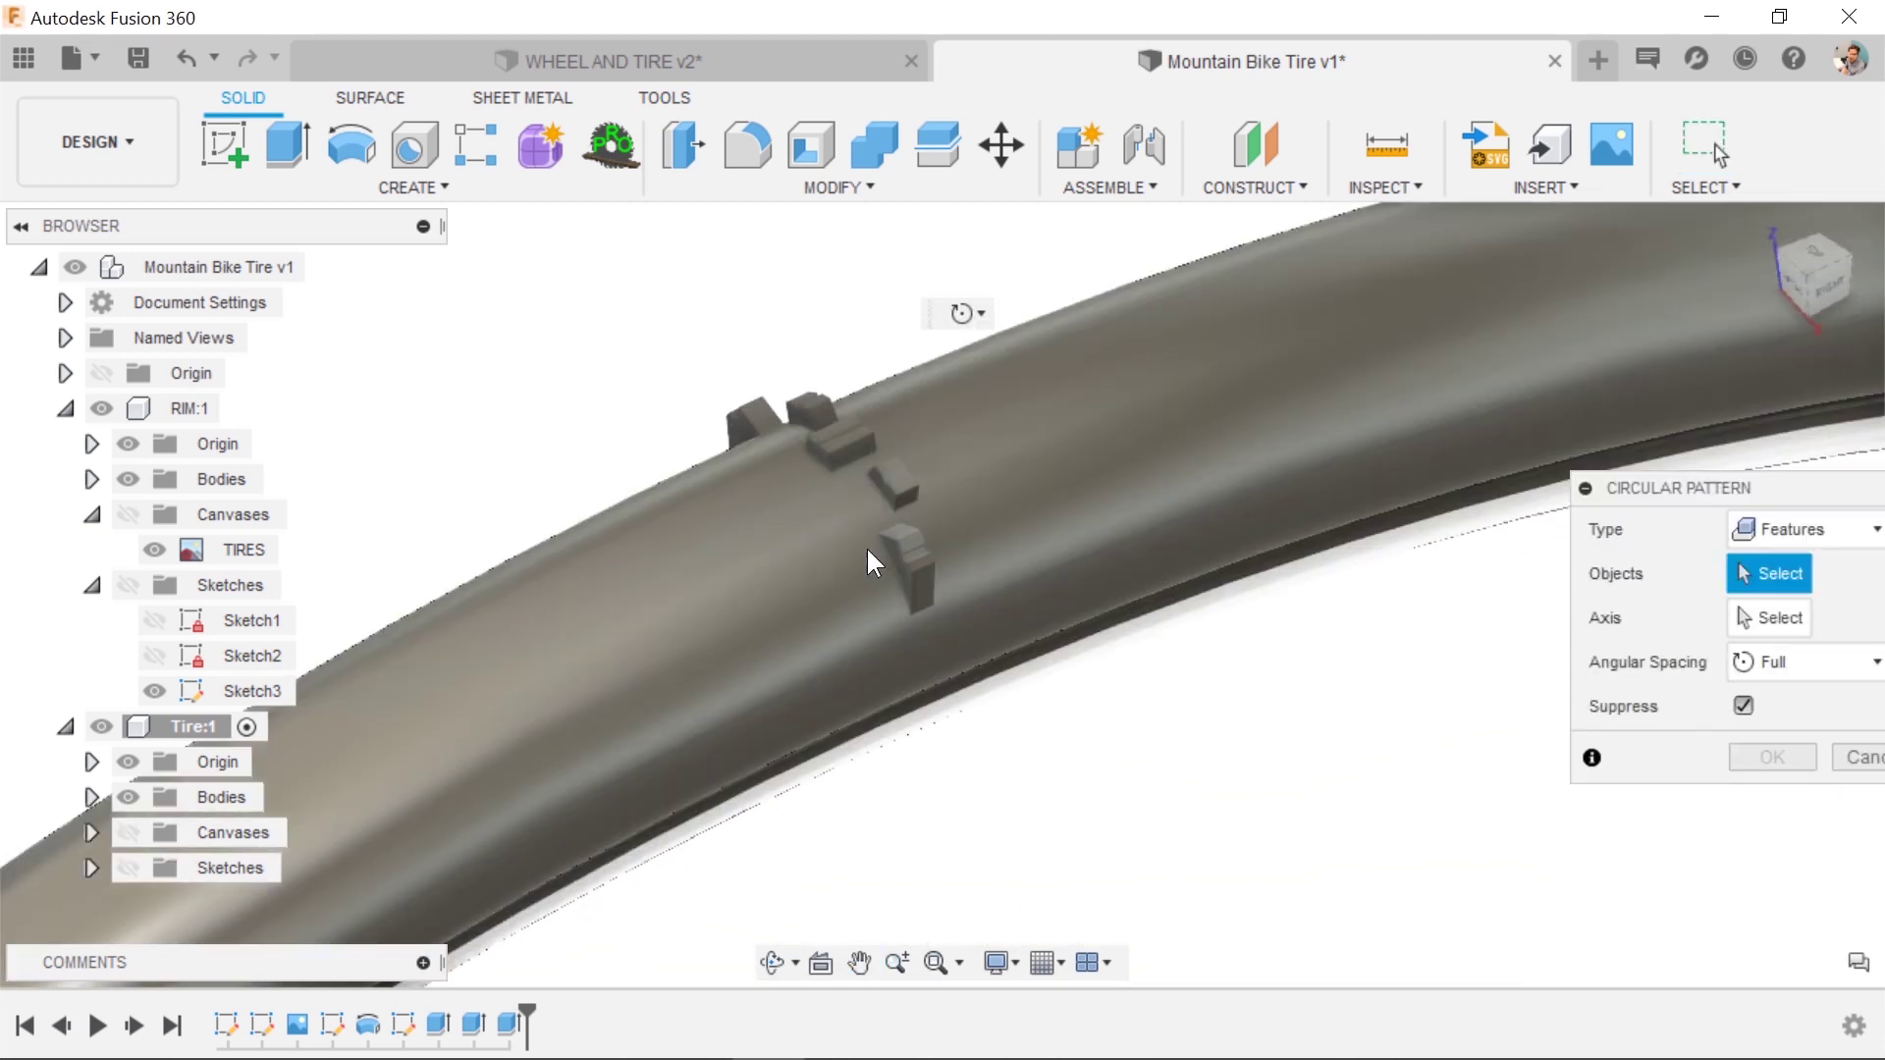
Pattern the three timeline knob features about the X axis, Full spacing, quantity 125.
click(434, 1029)
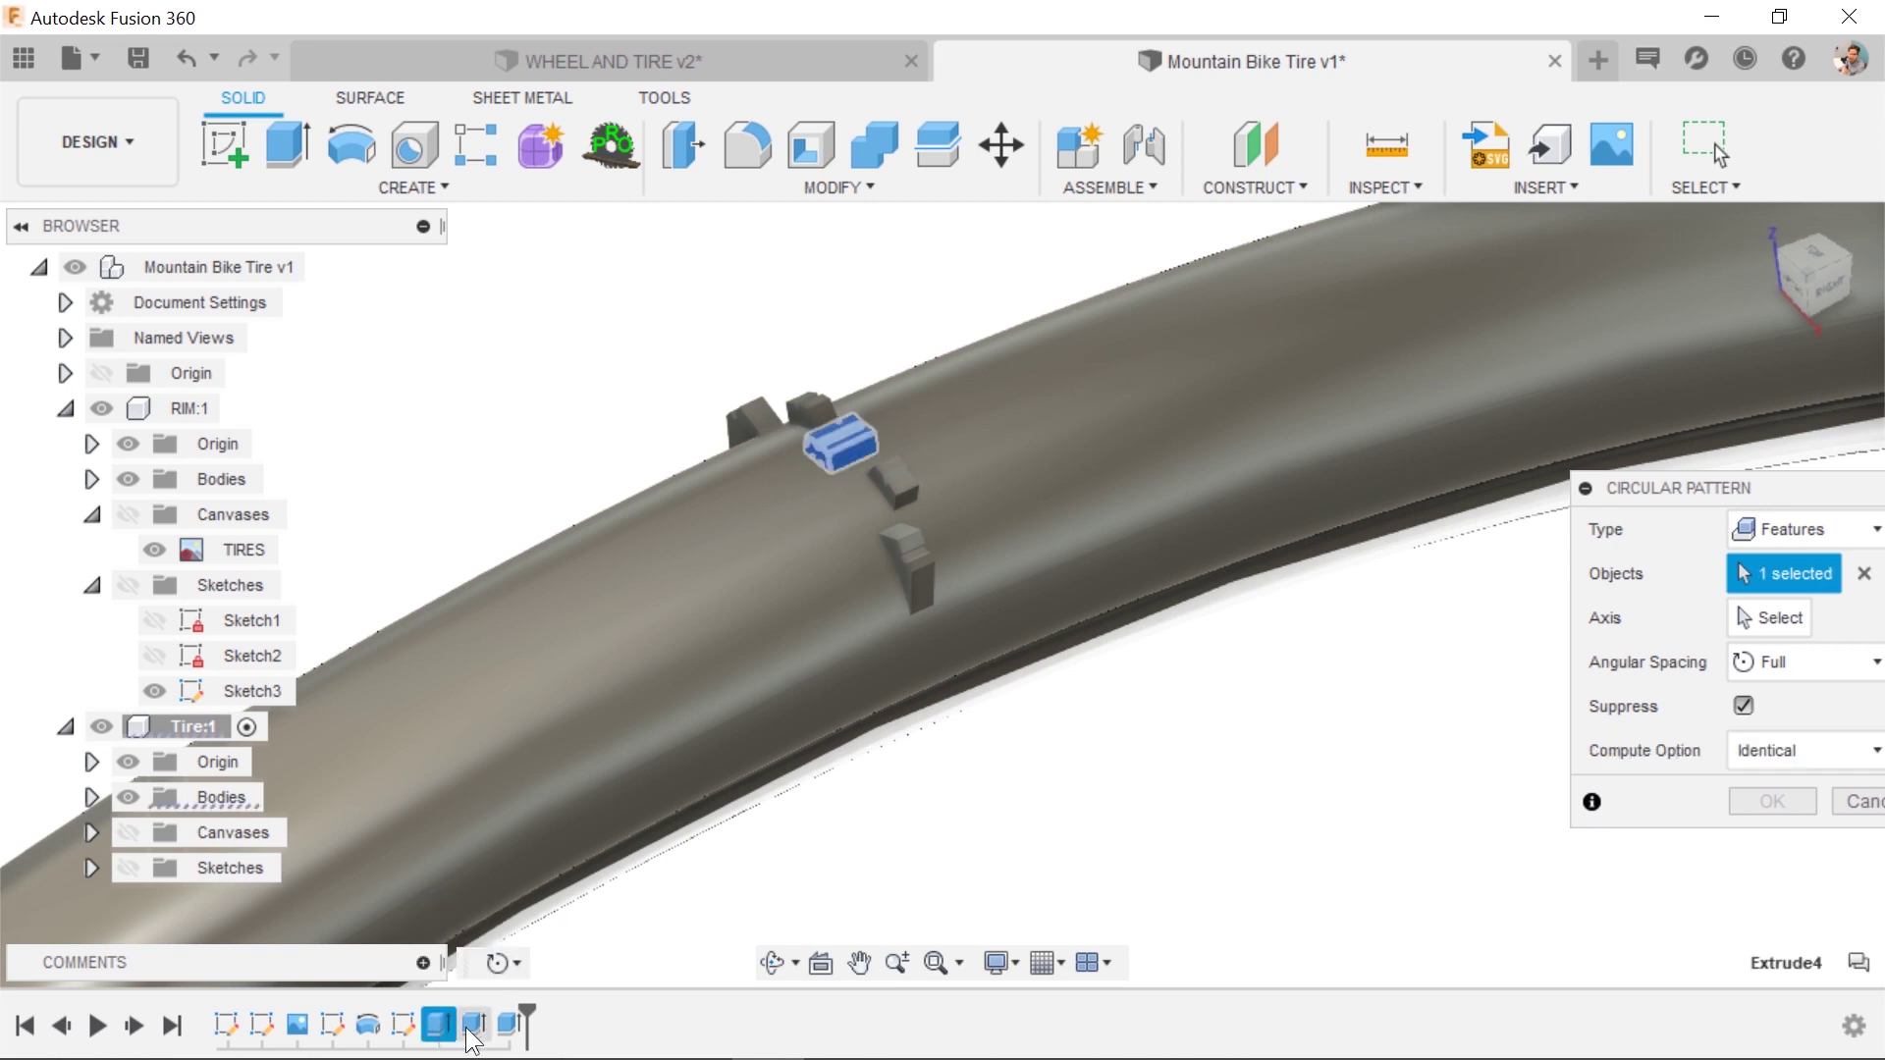
click(473, 1026)
click(509, 1027)
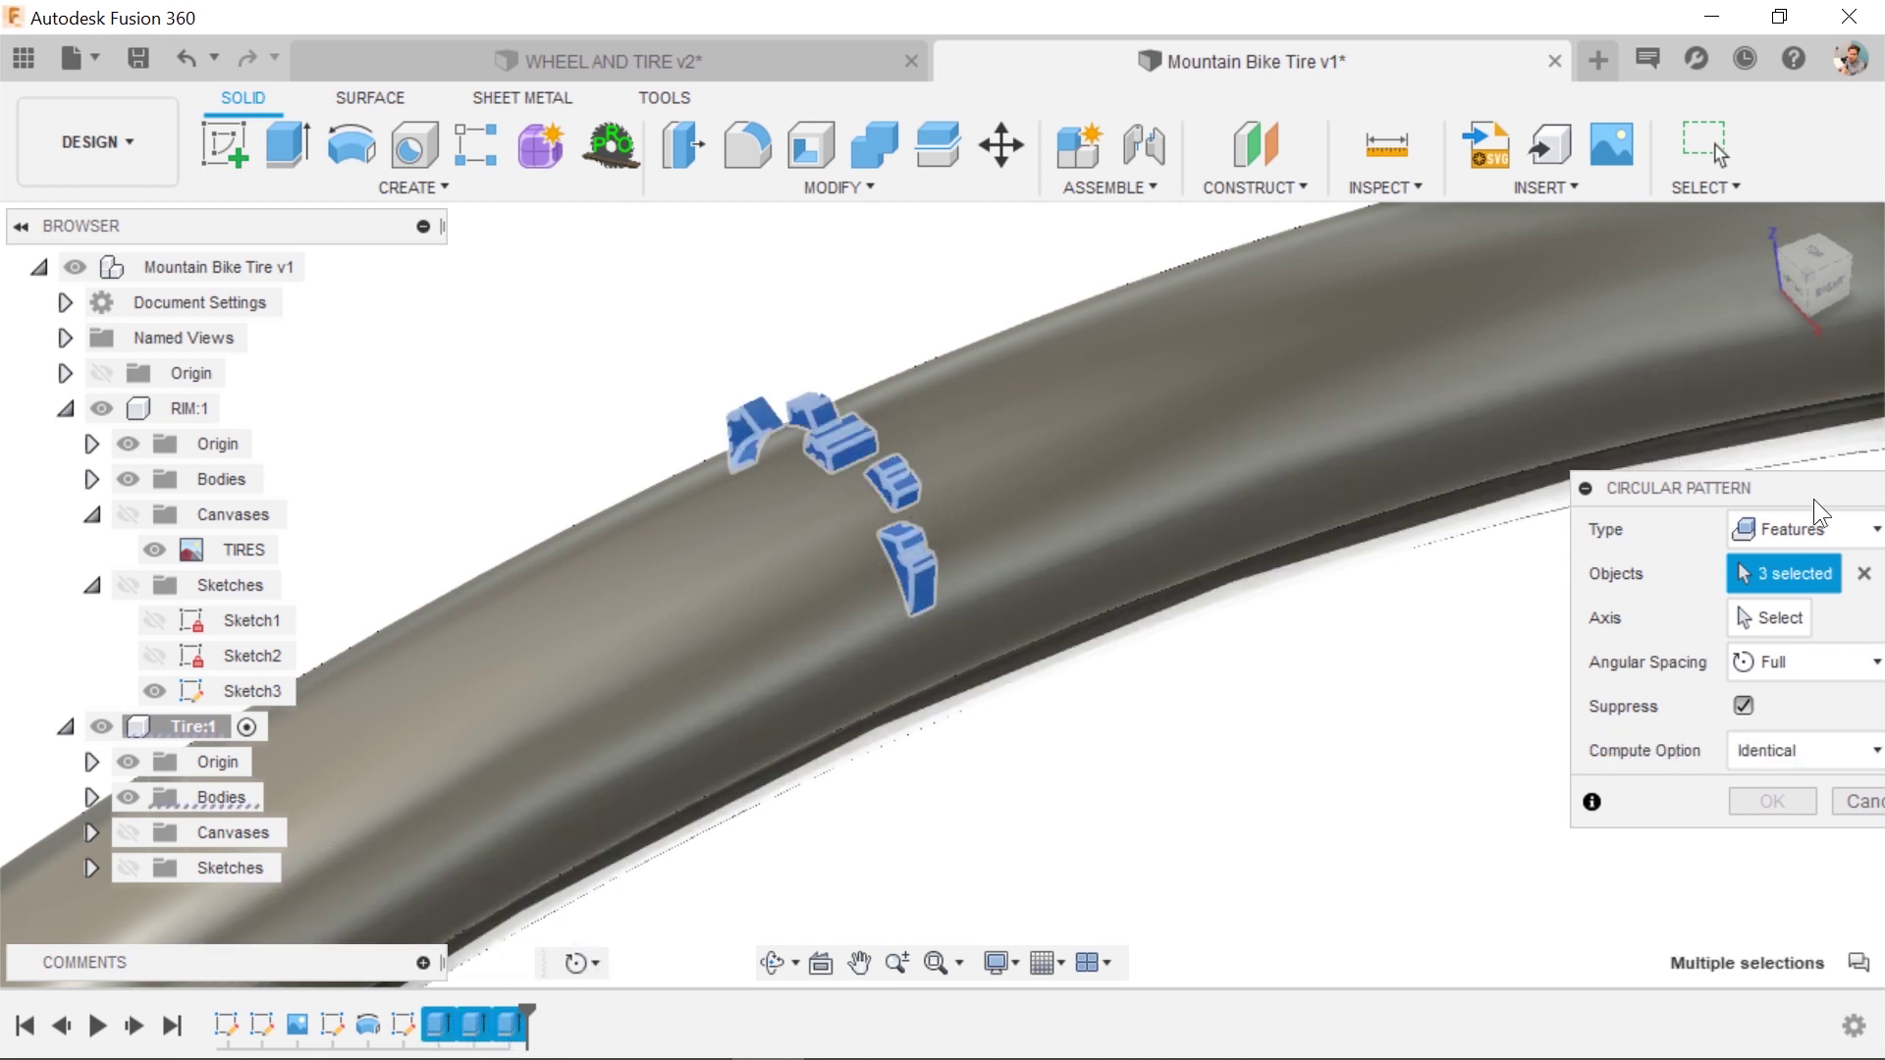
drag(1813, 490, 1380, 490)
click(1353, 663)
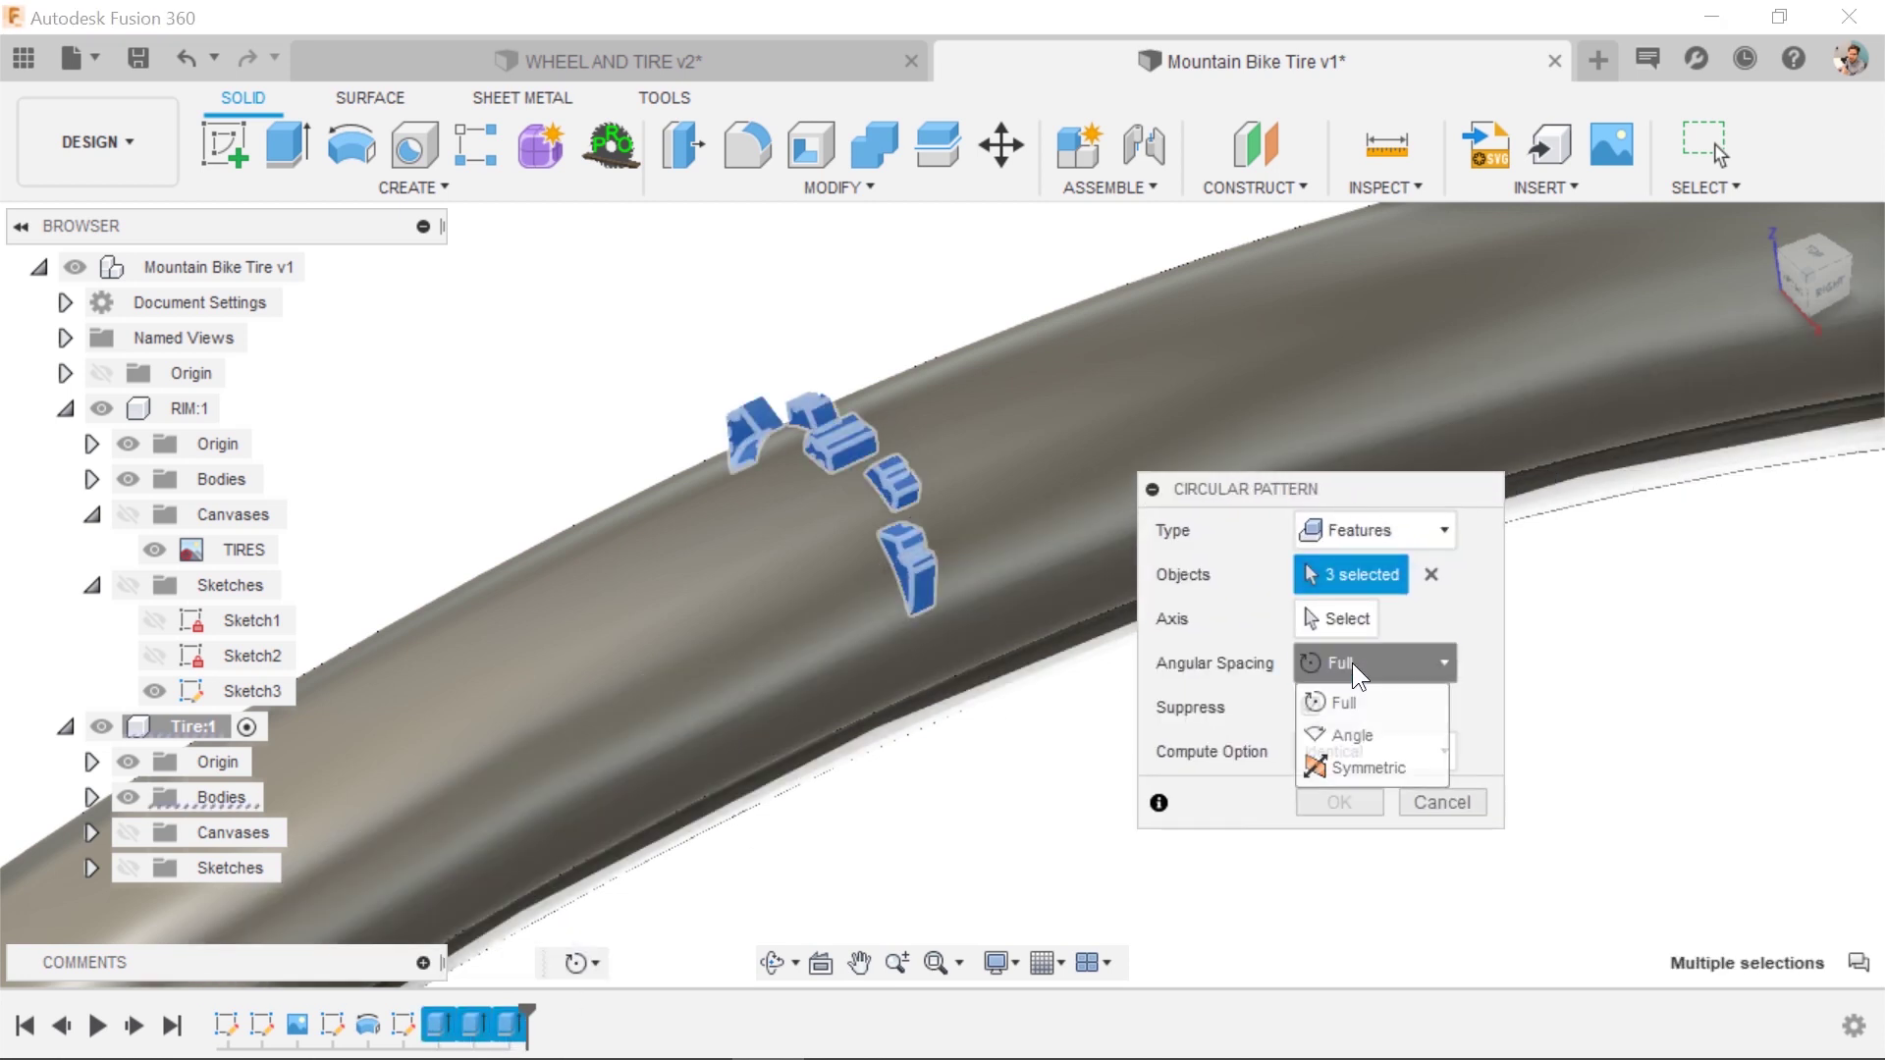
click(1341, 617)
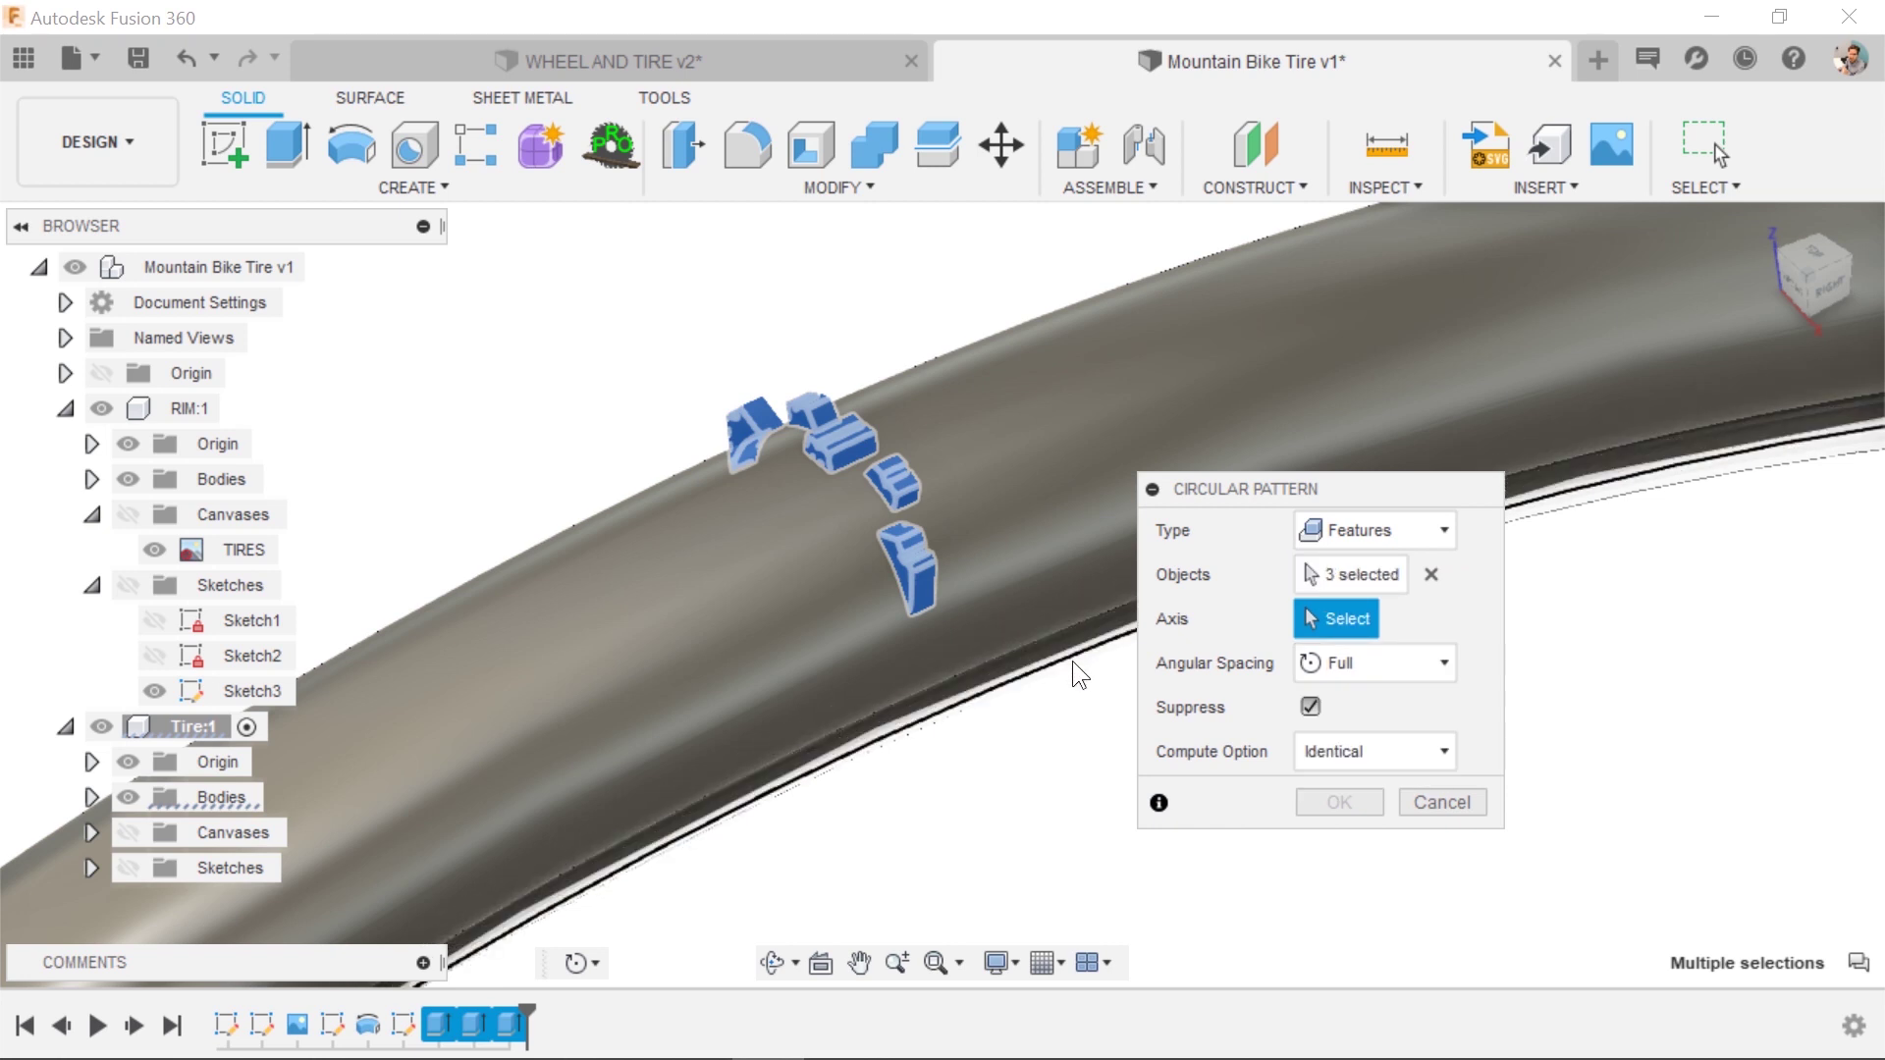
scroll(1112, 805, down, 5)
scroll(926, 461, down, 8)
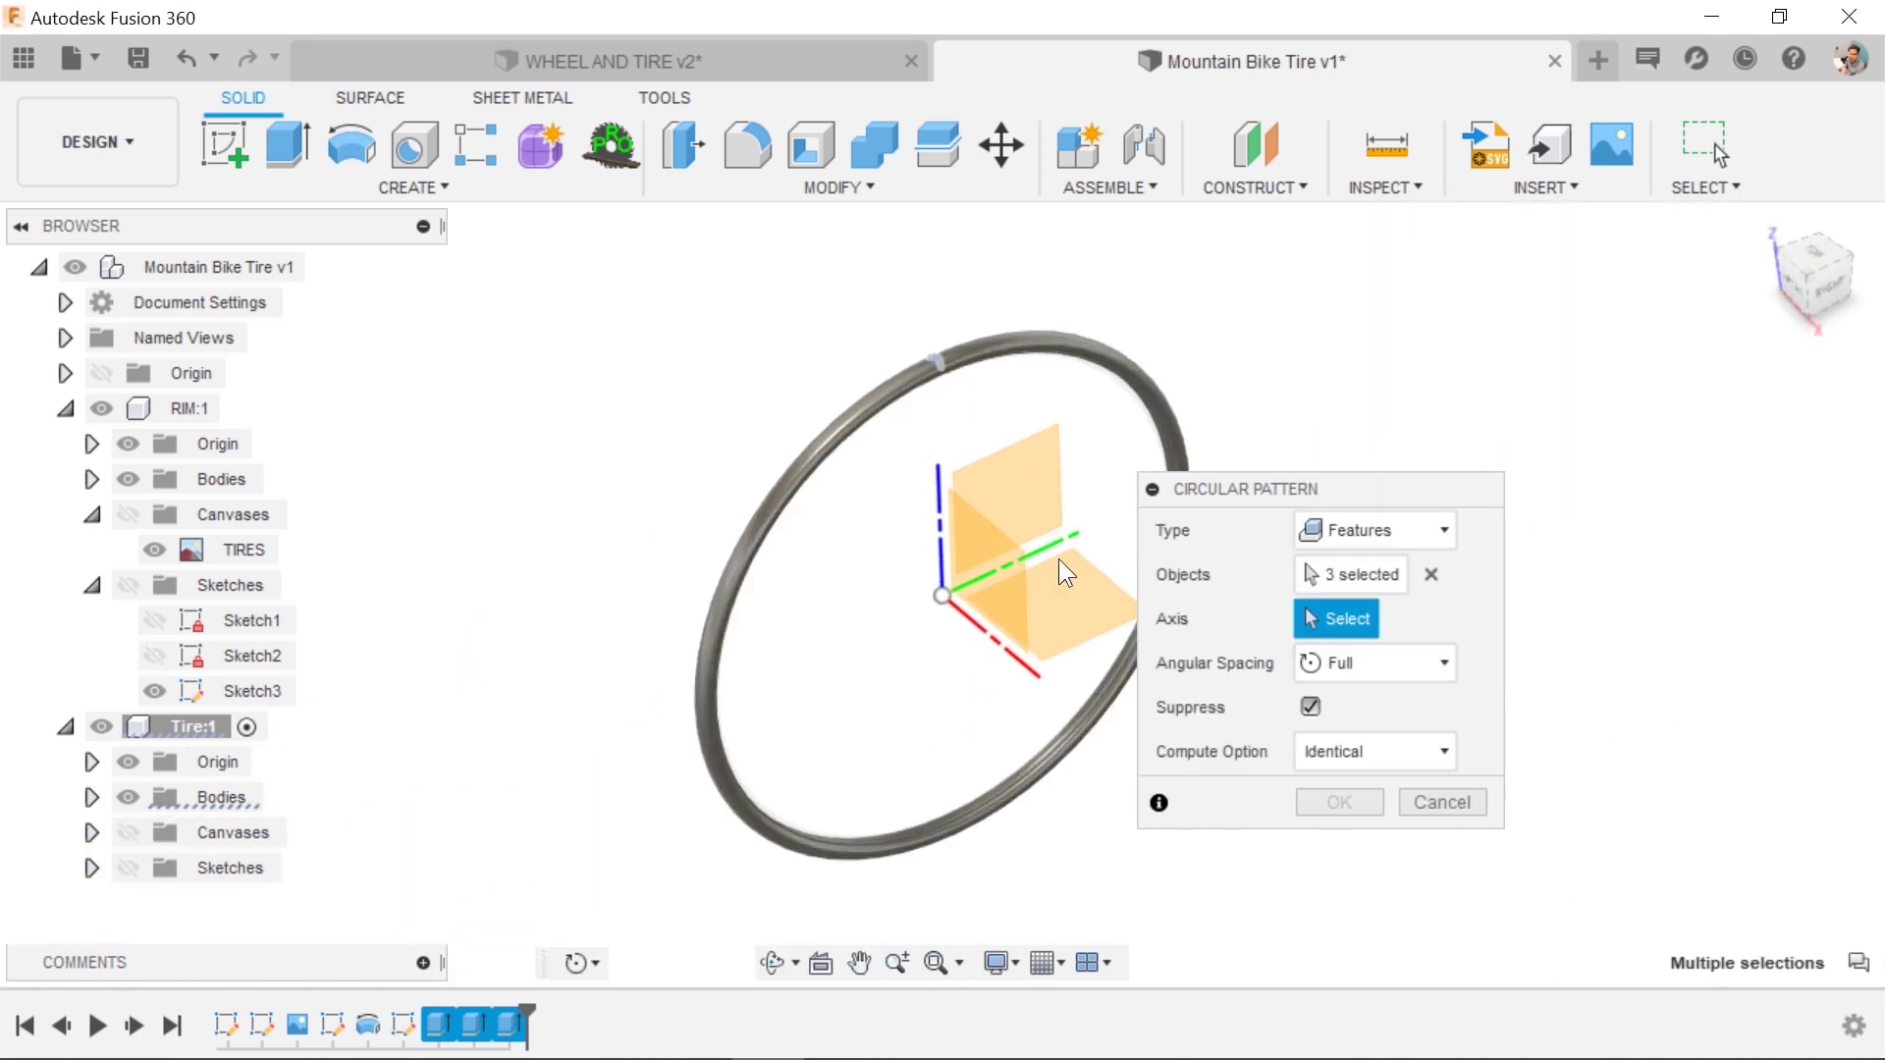
click(1033, 666)
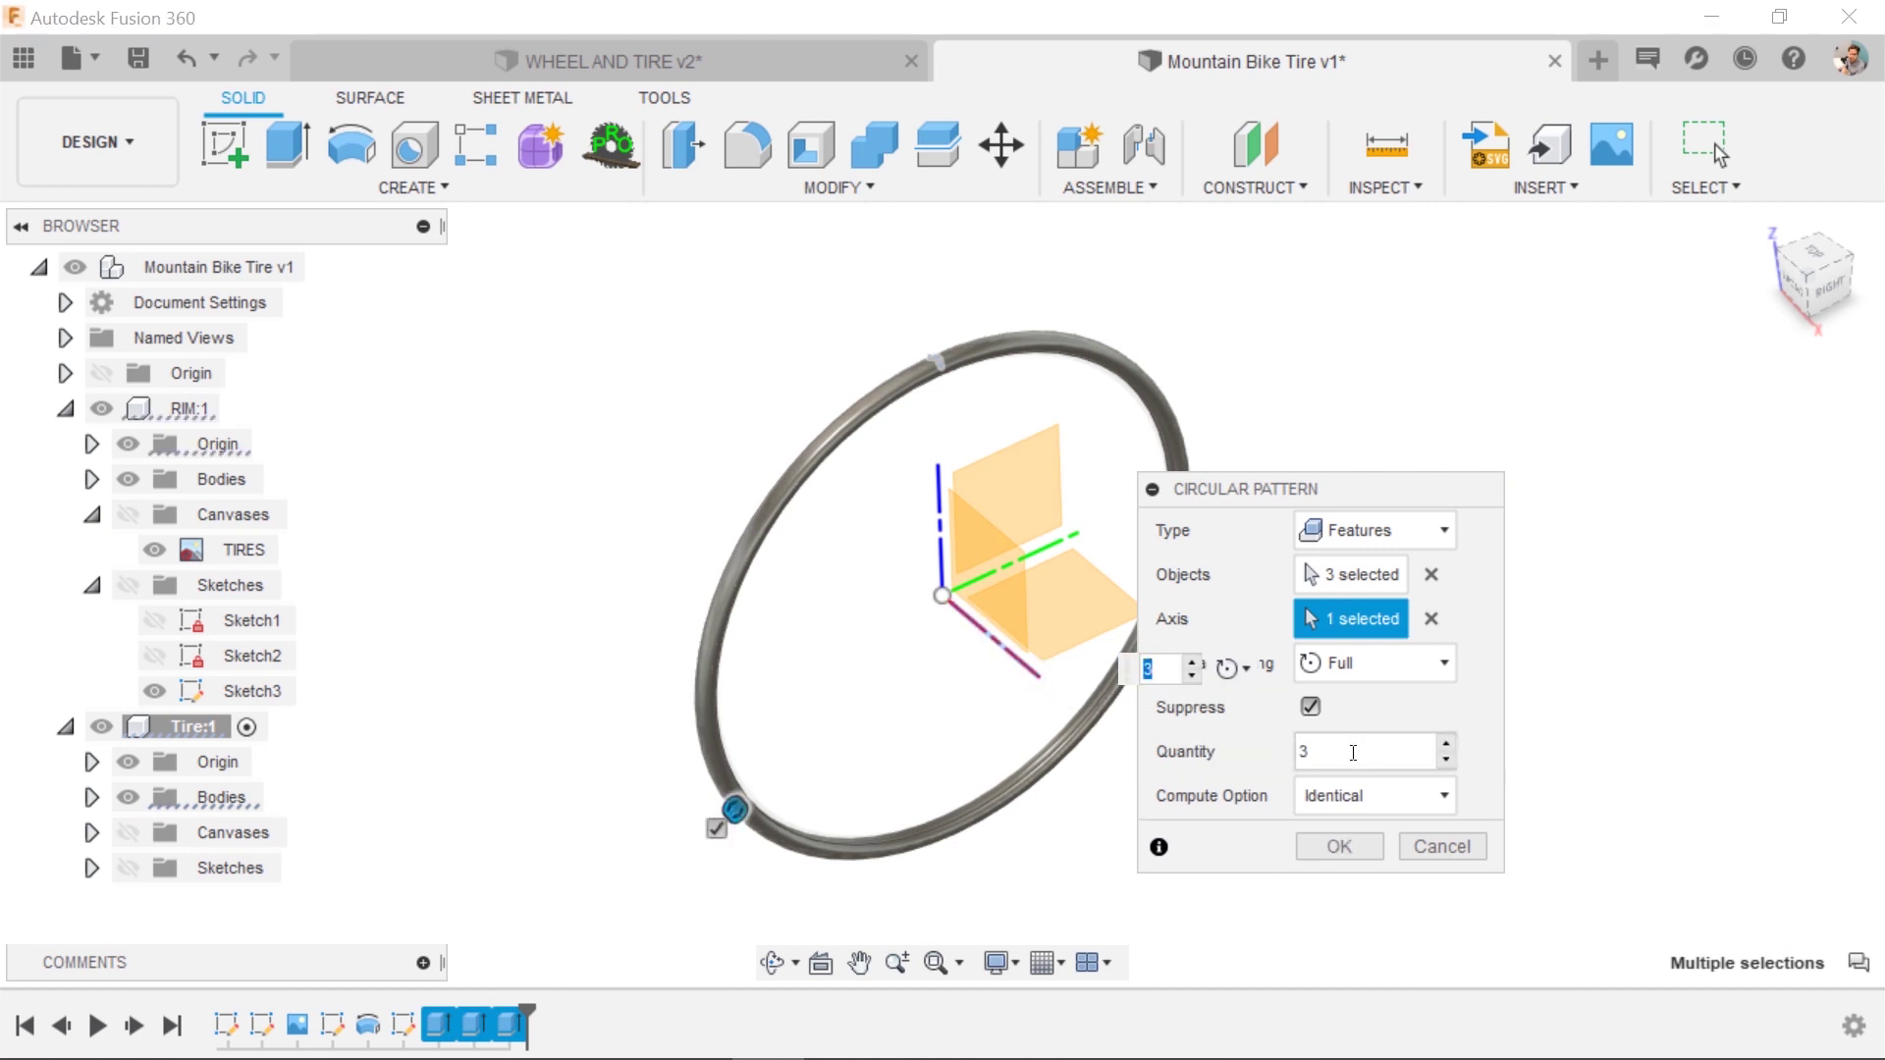
text(125)
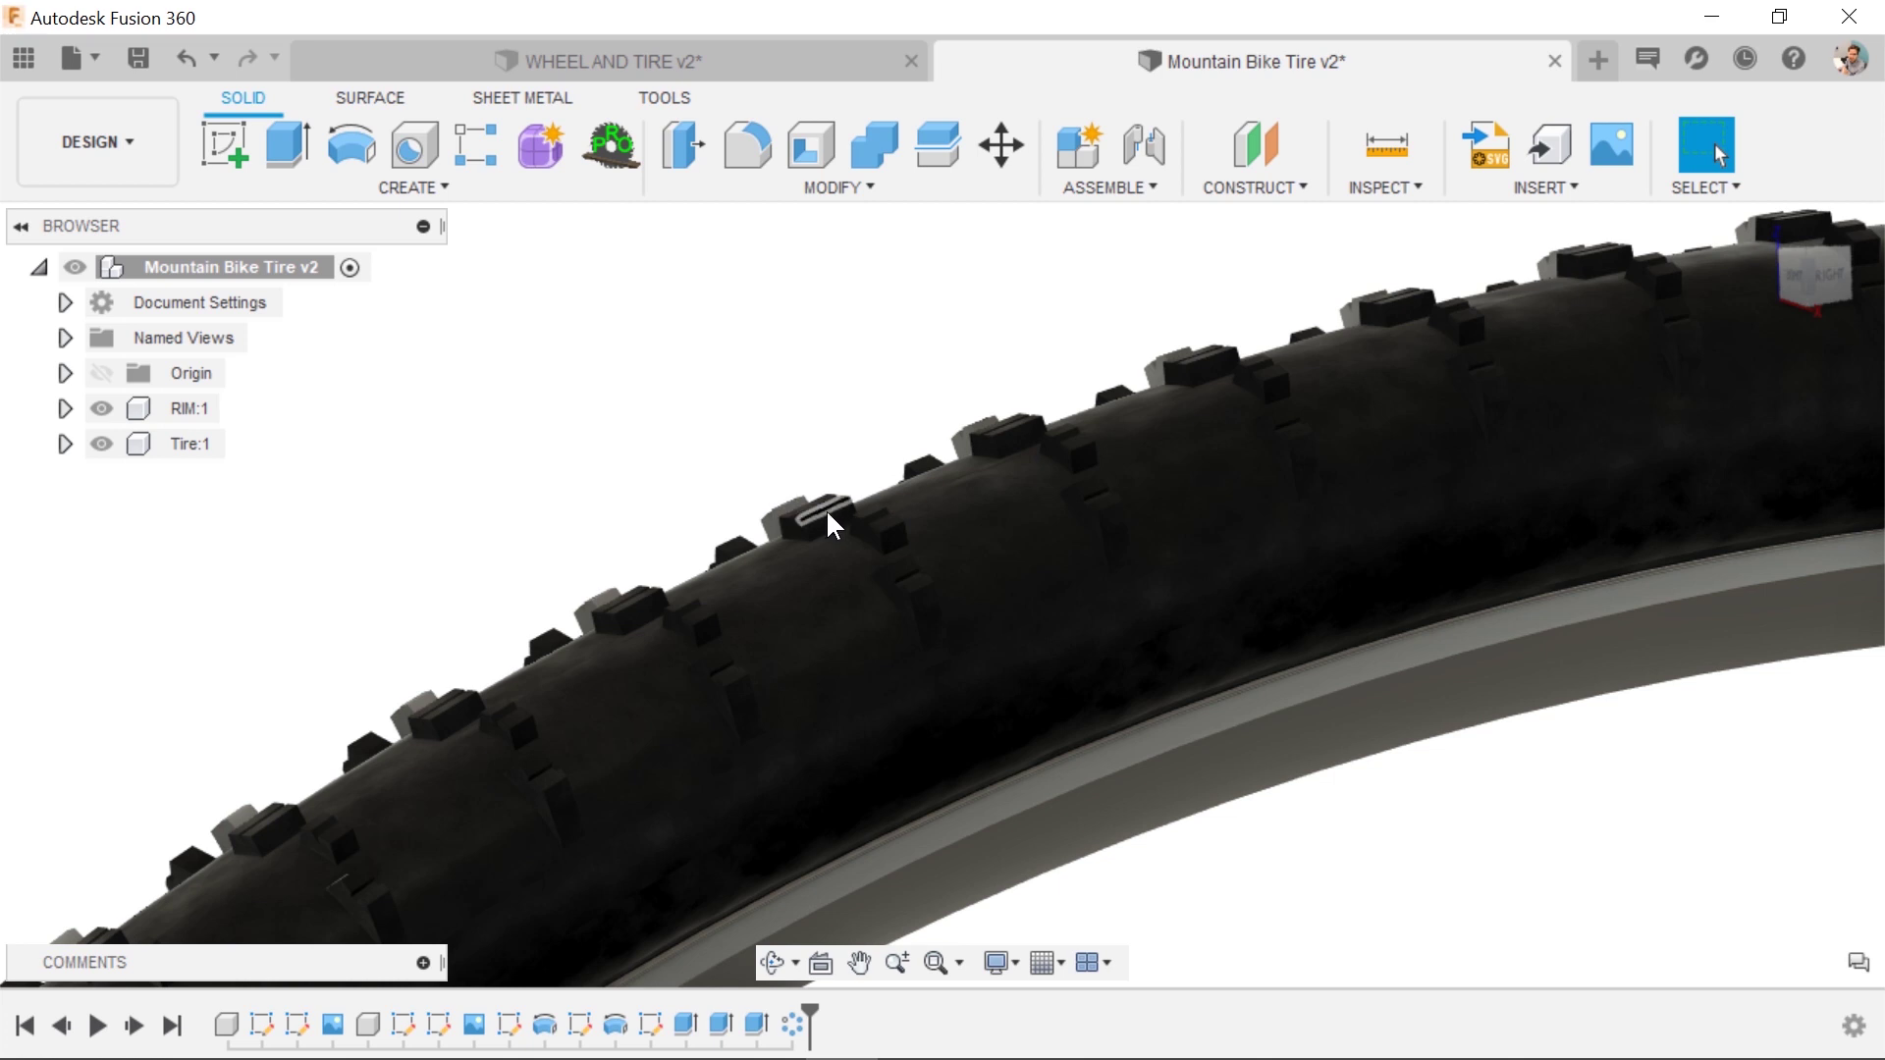
shift+middle_drag(825, 509, 937, 483)
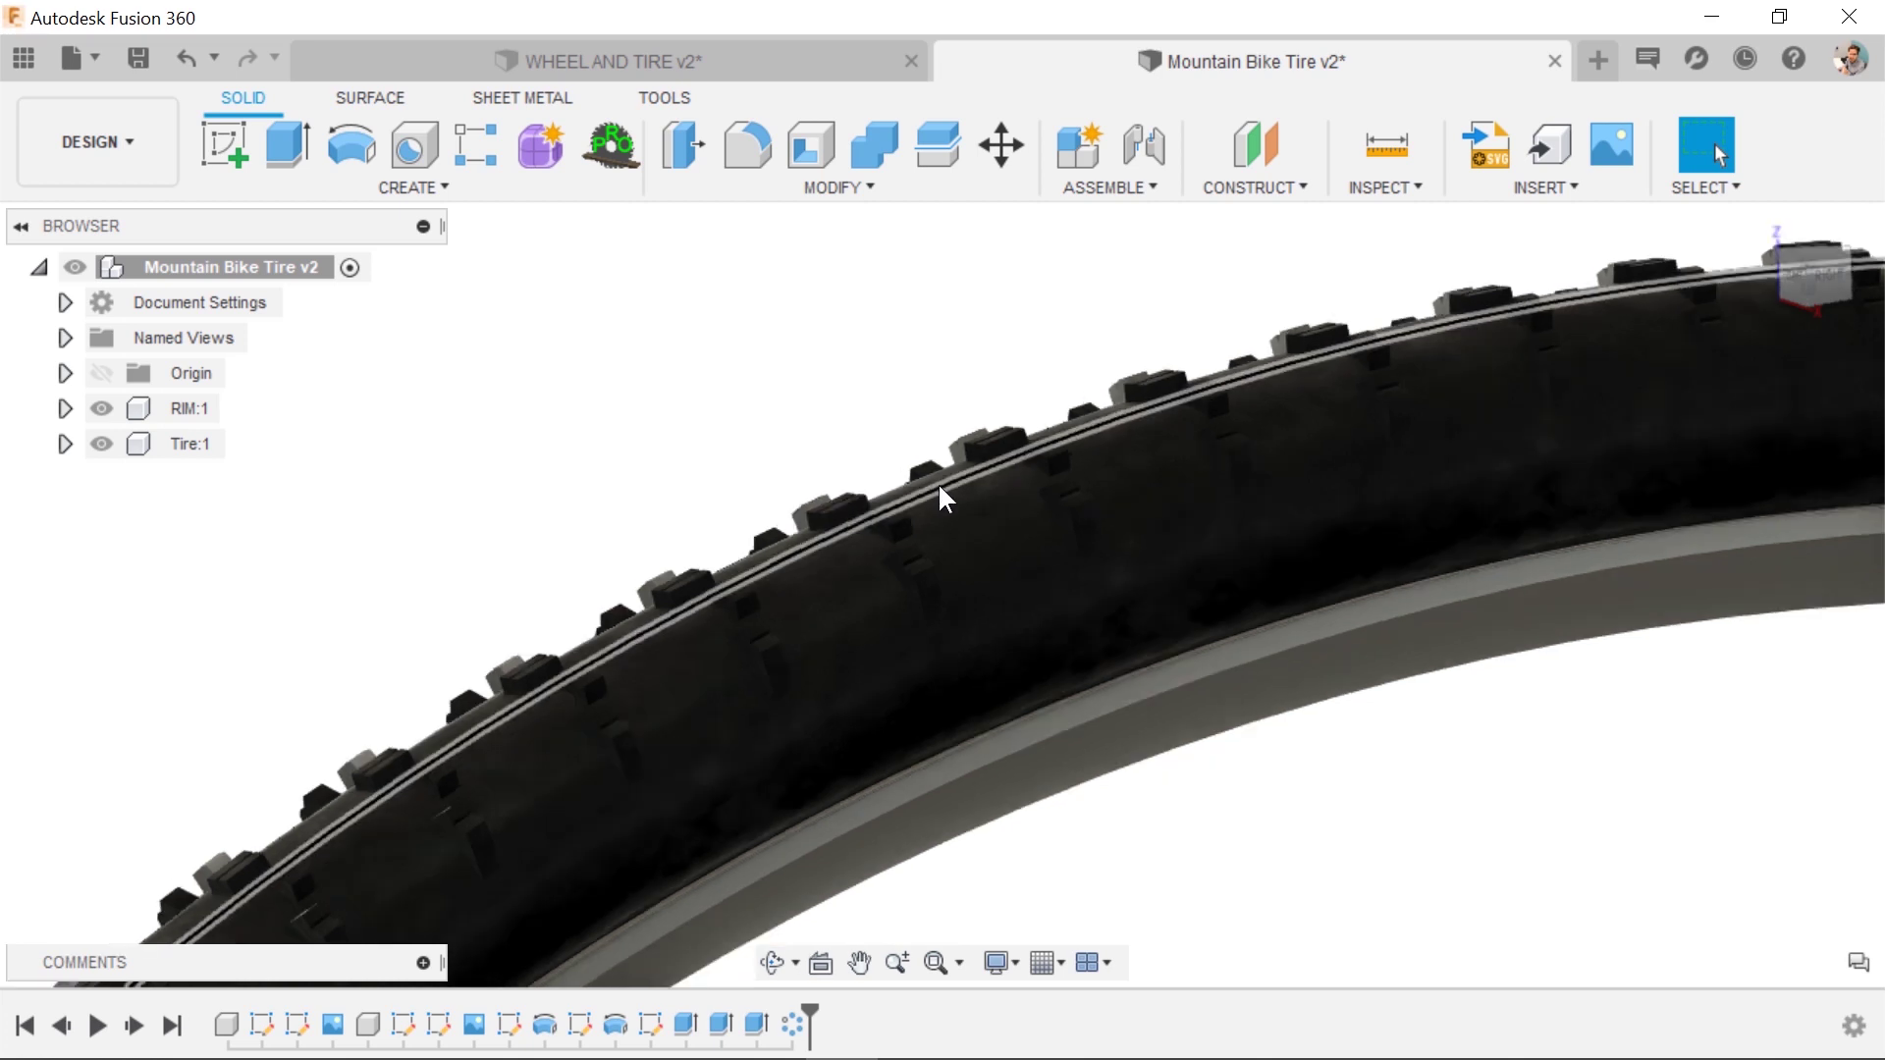
key(F6)
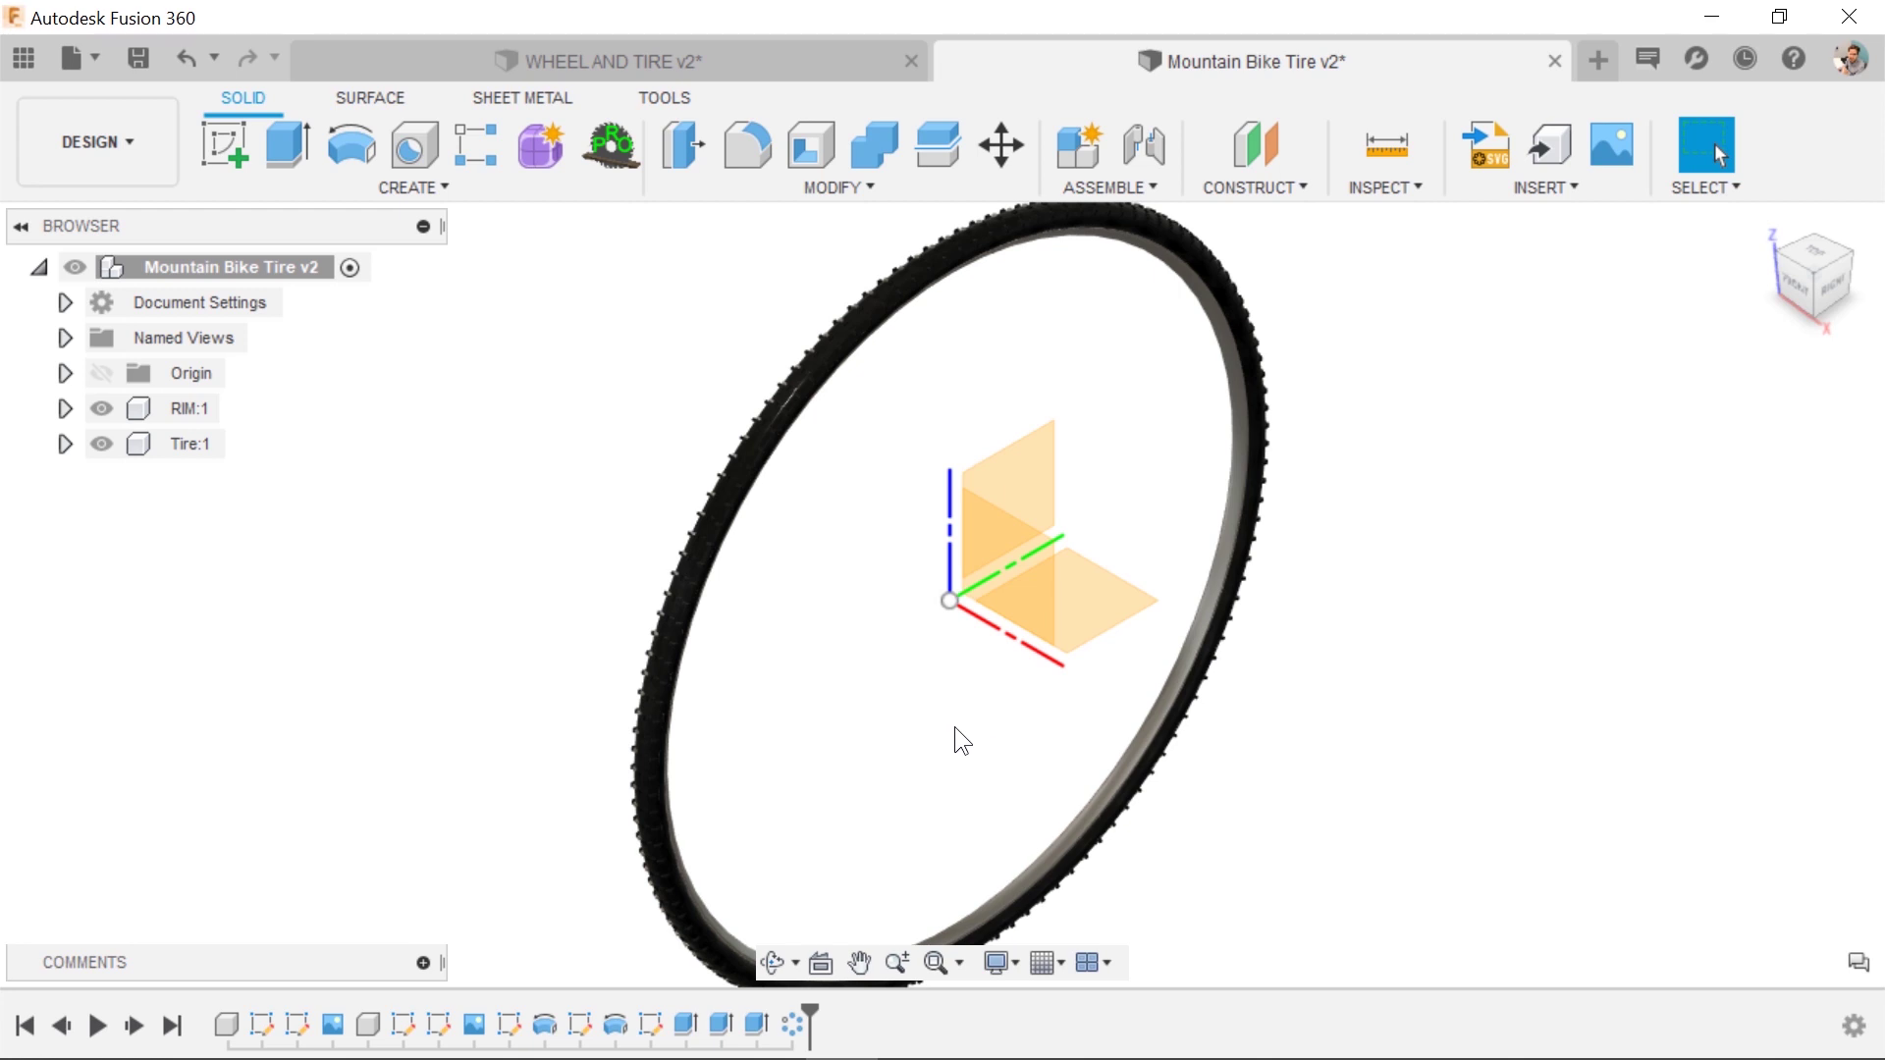
scroll(1047, 225, up, 5)
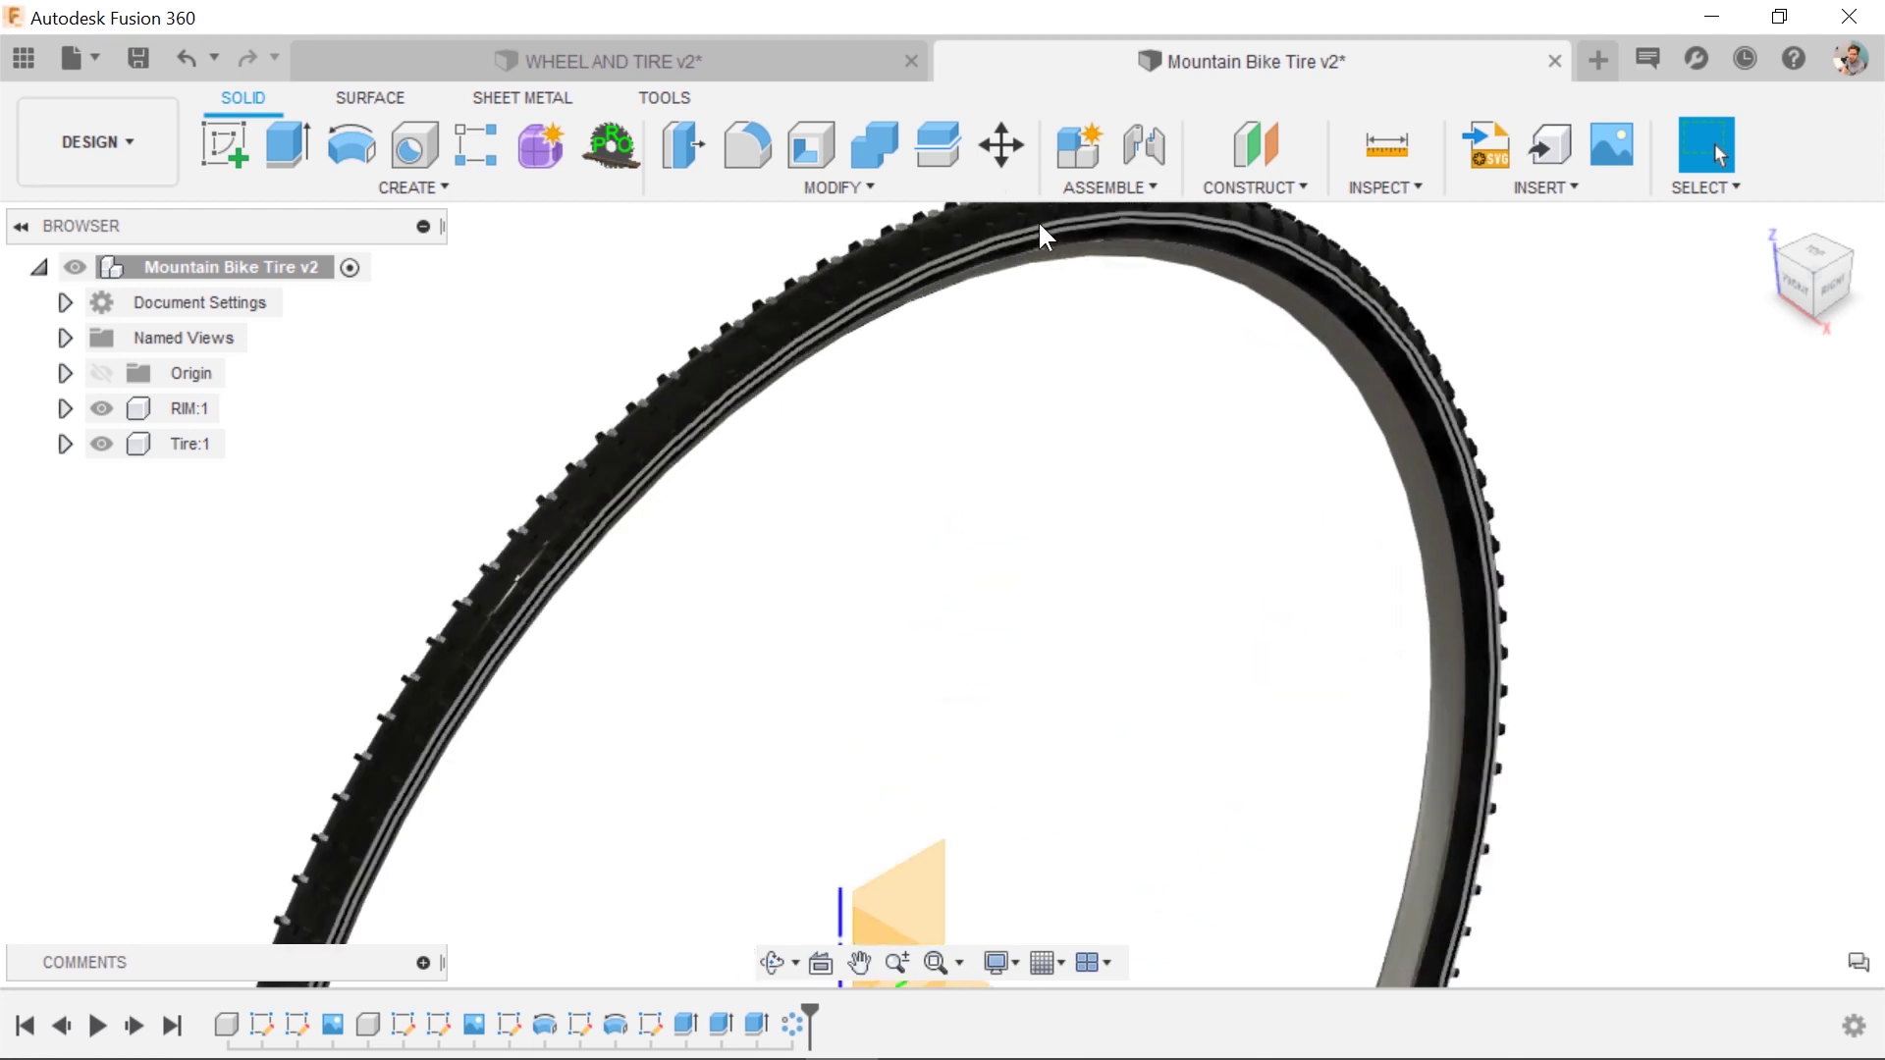
scroll(1059, 255, down, 4)
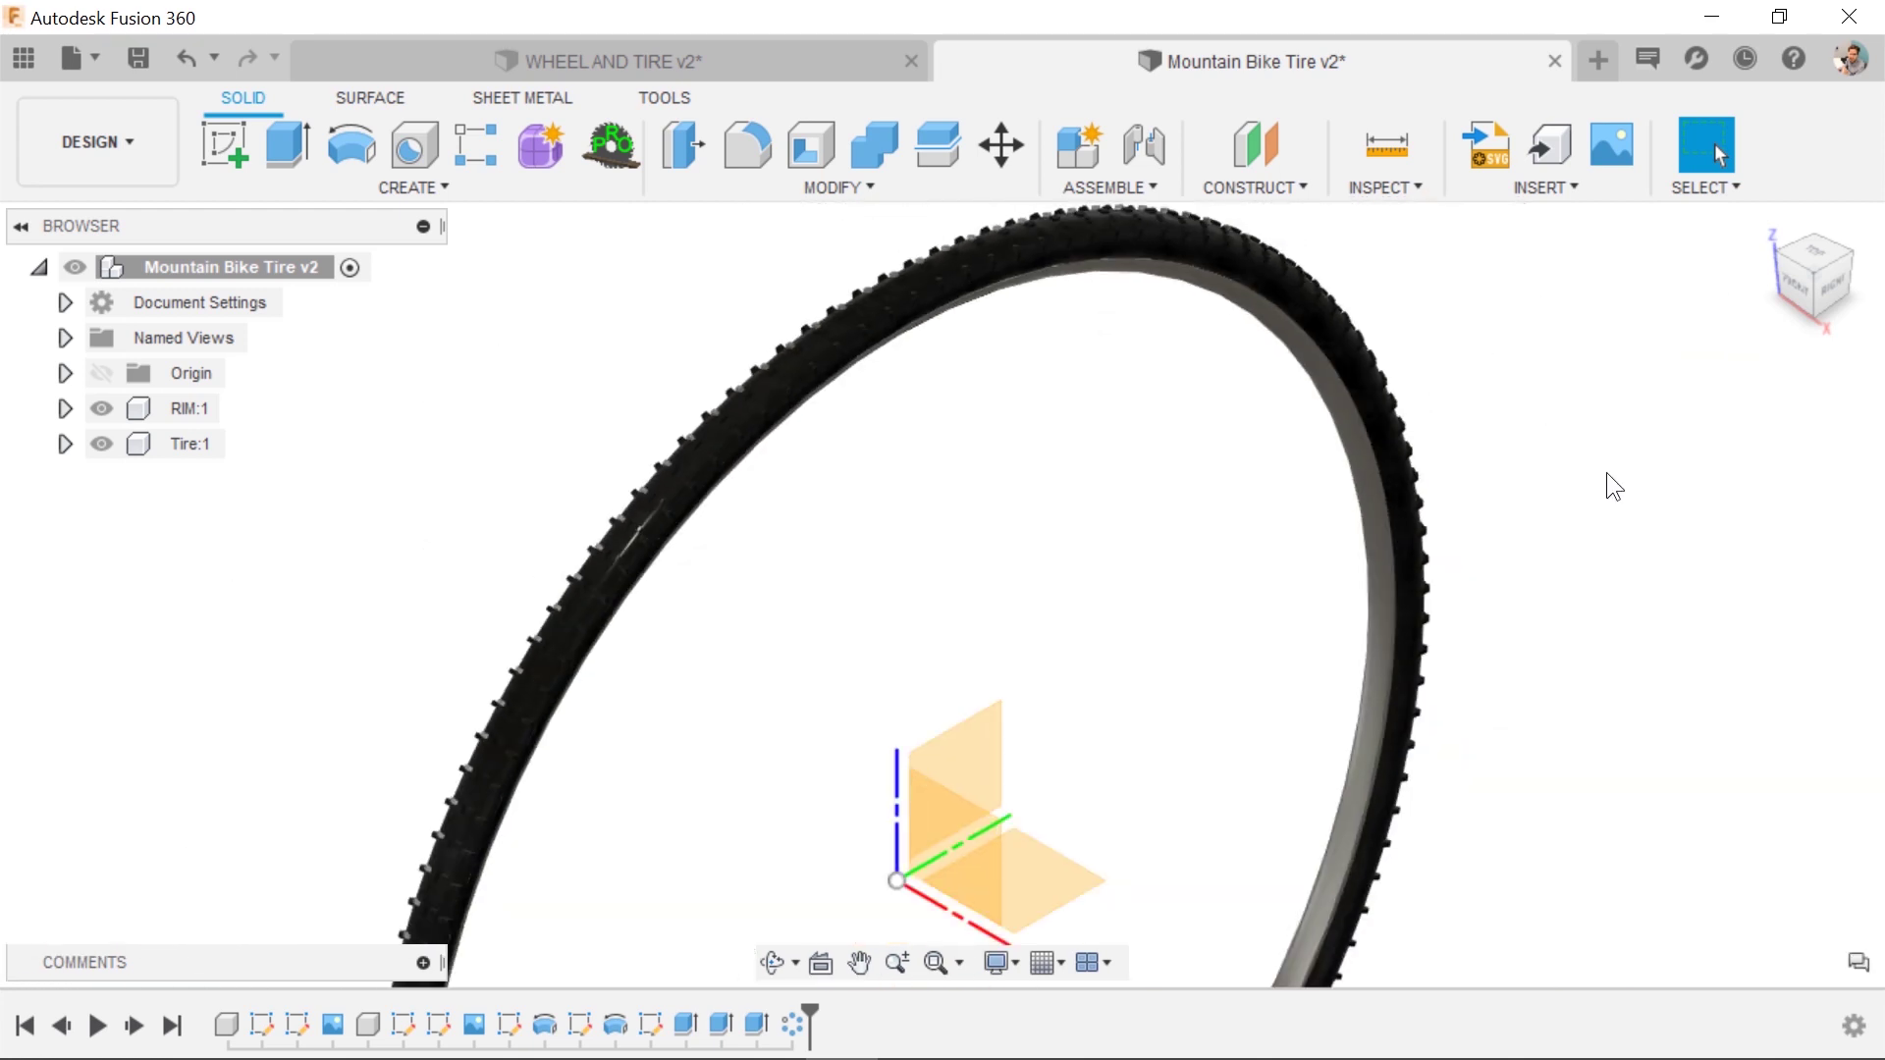